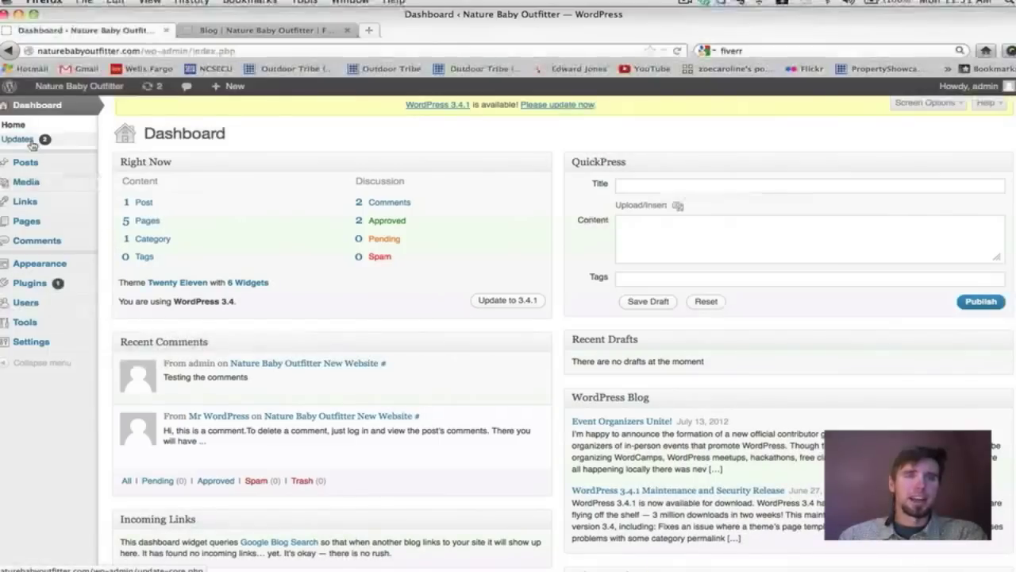
Open the Posts list showing the single post 'Nature Baby Outfitter New Website'.
mouse_move(218, 164)
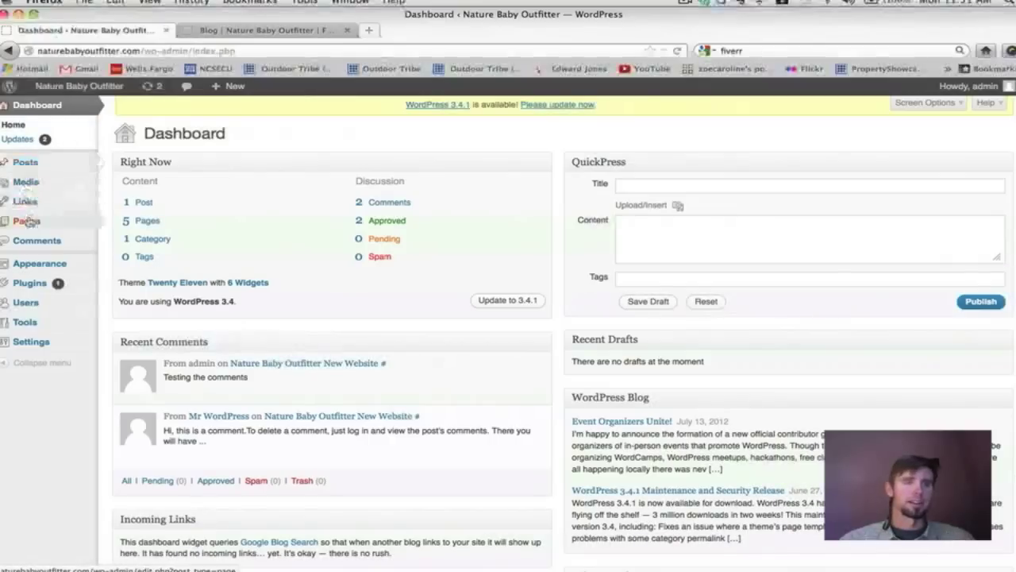
mouse_move(43, 288)
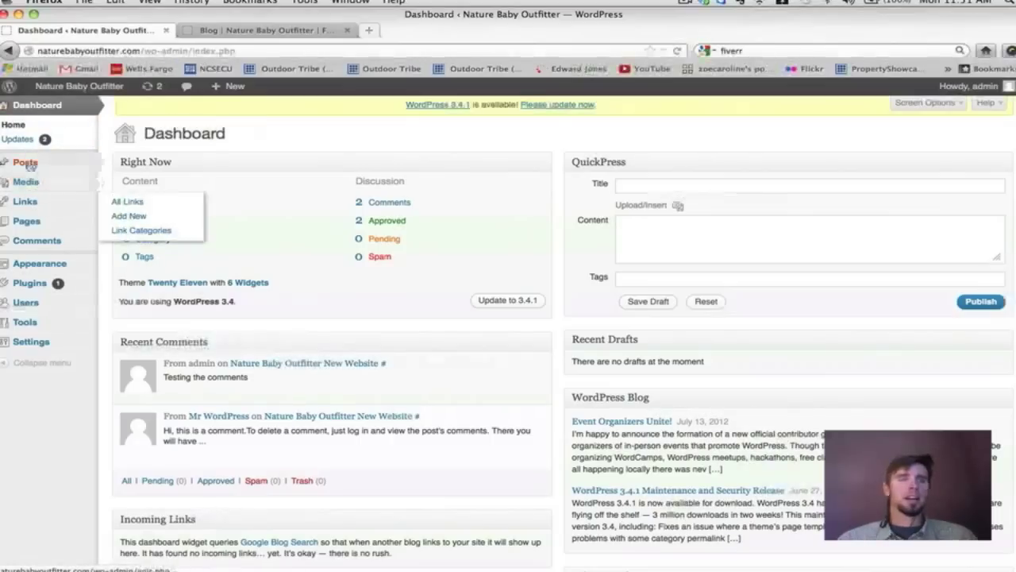
mouse_move(27, 164)
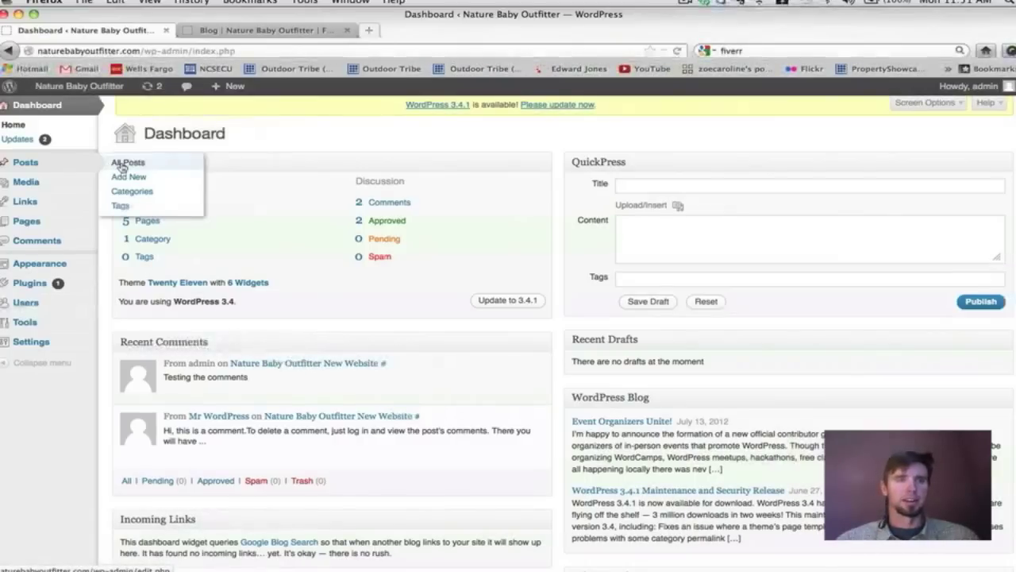
click(121, 165)
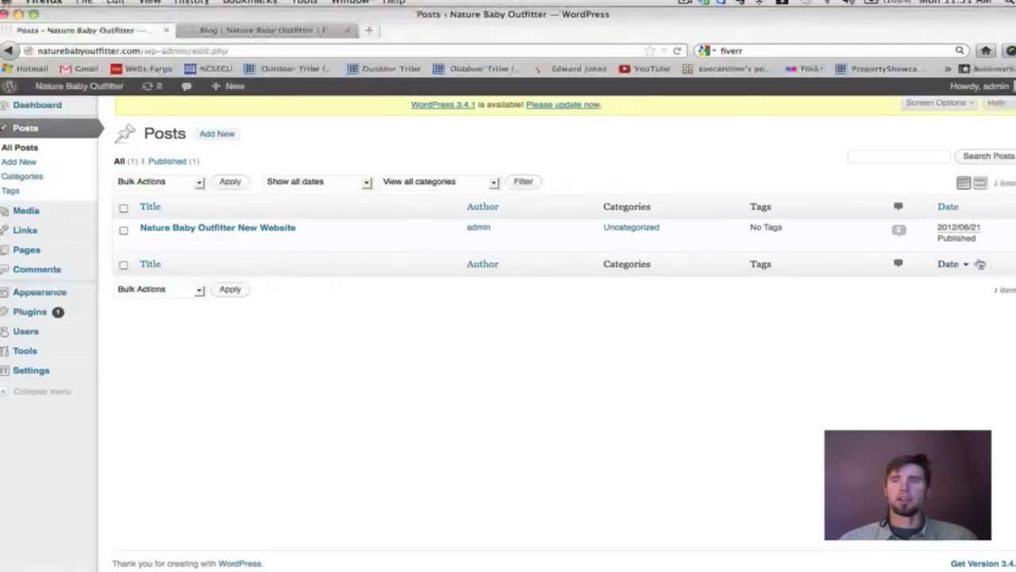
Quick Edit the 'Nature Baby Outfitter New Website' post, leaving Allow Comments enabled.
mouse_move(251, 229)
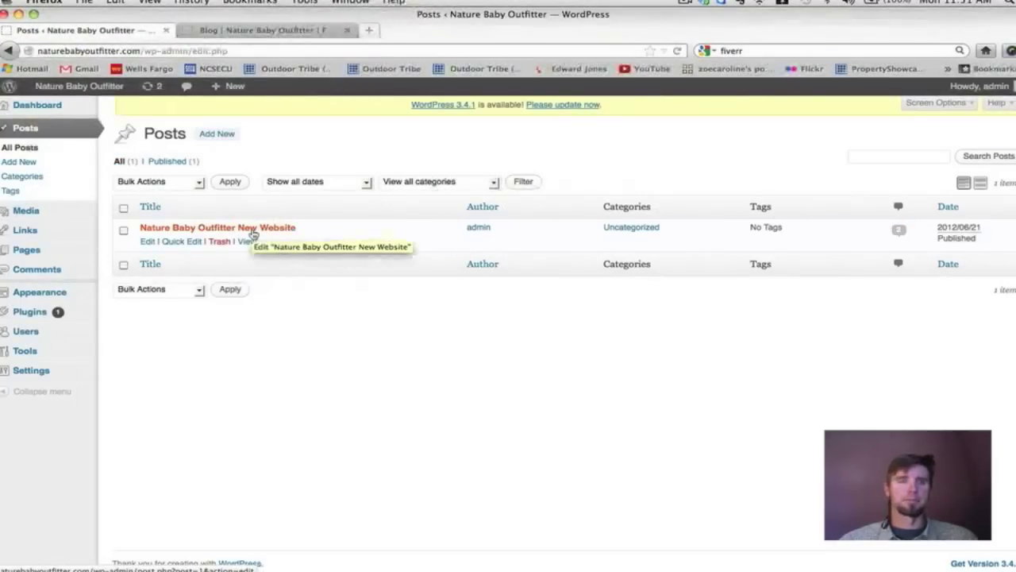
click(181, 241)
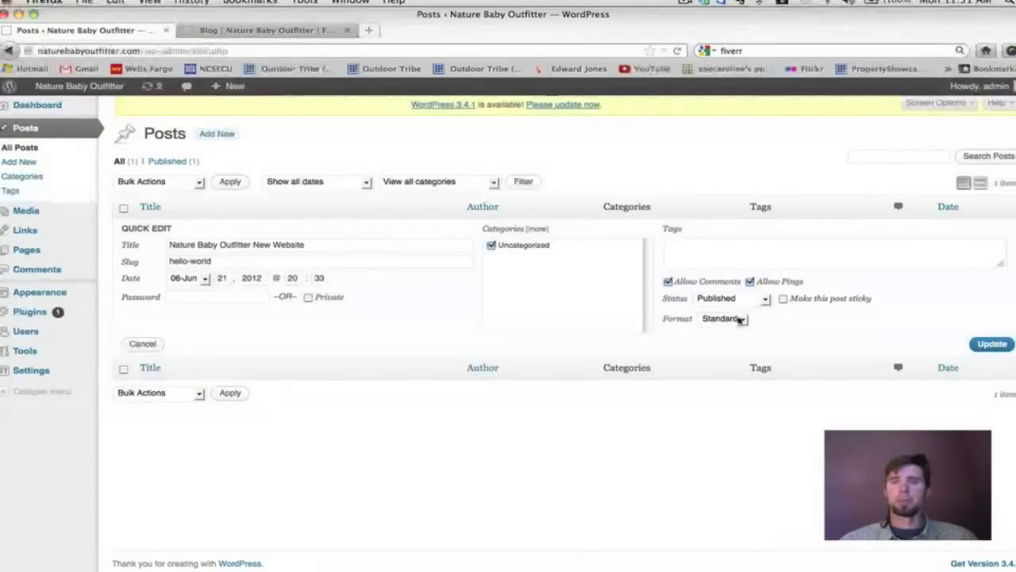
click(667, 281)
click(668, 282)
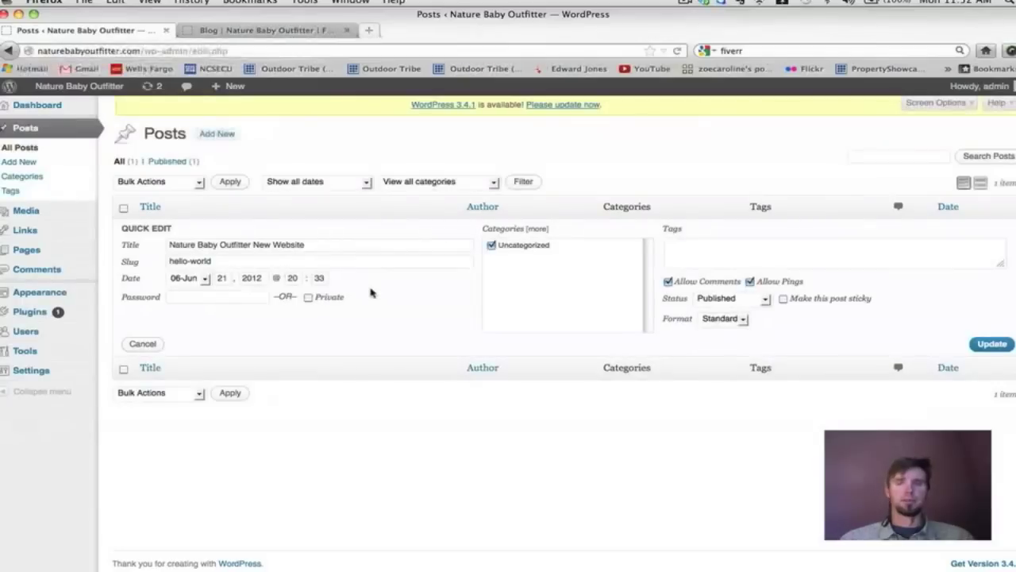
Highlight the Categories and Tags labels in the Quick Edit form.
click(703, 250)
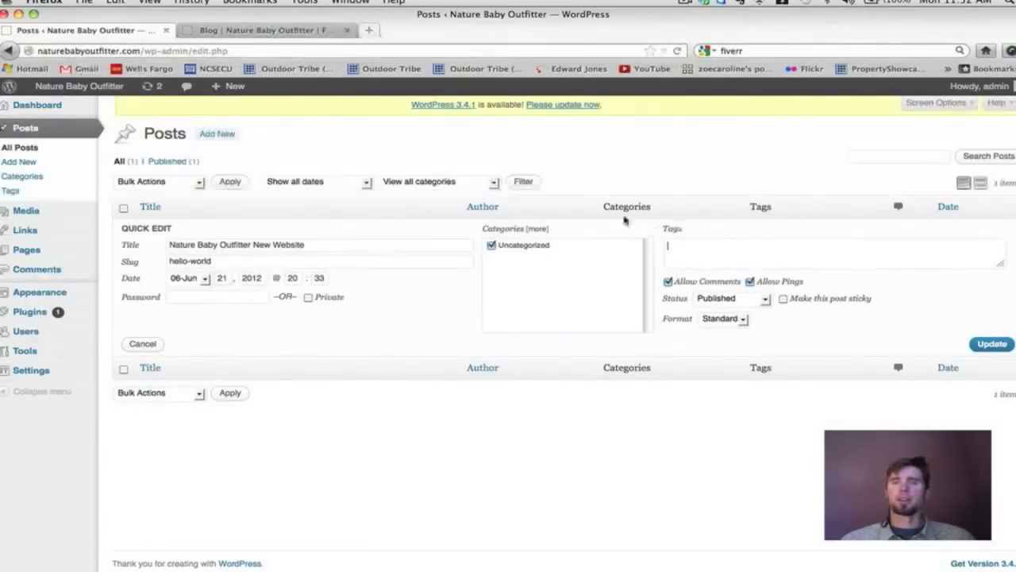
drag(484, 230, 523, 229)
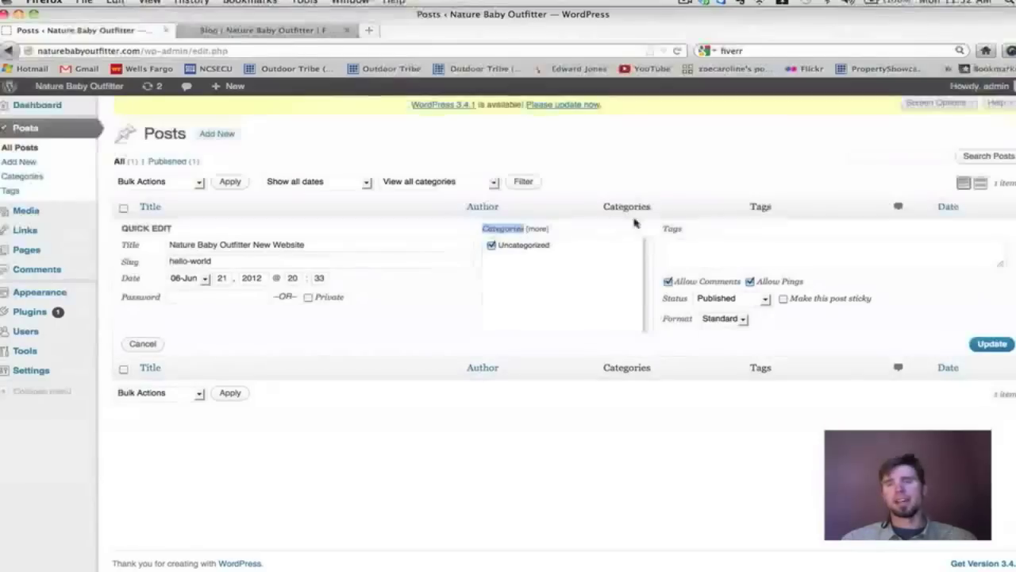
click(666, 230)
drag(665, 230, 687, 231)
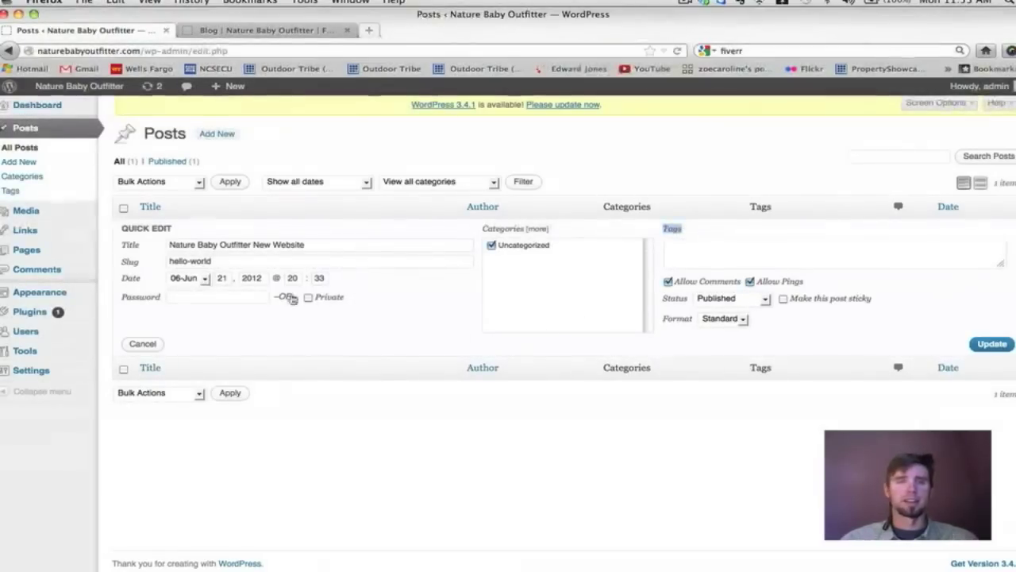
Add a new post category named 'cloth diapers' (slug cloth-diapers).
click(35, 184)
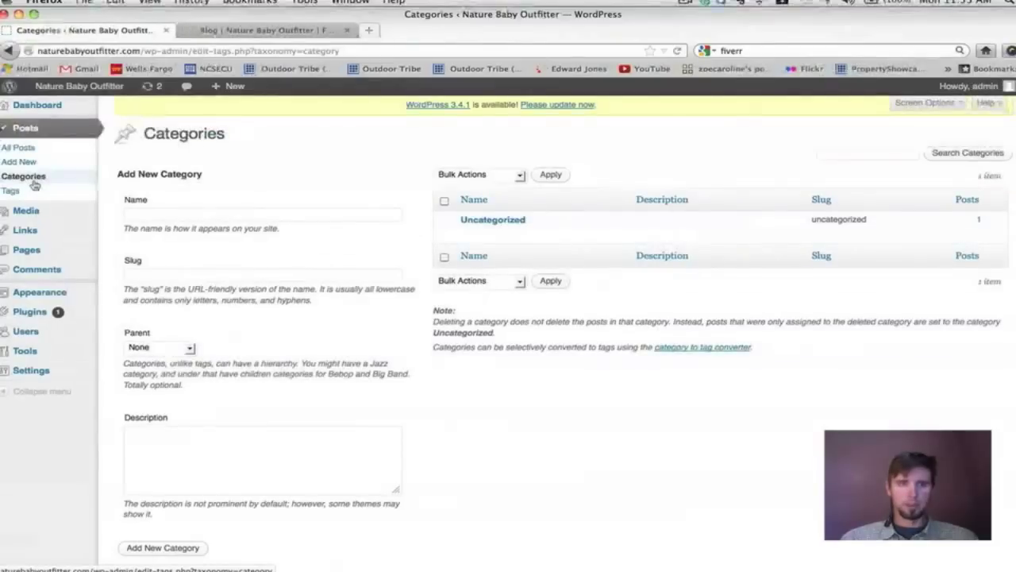
scroll(369, 201, down, 1)
scroll(369, 202, up, 1)
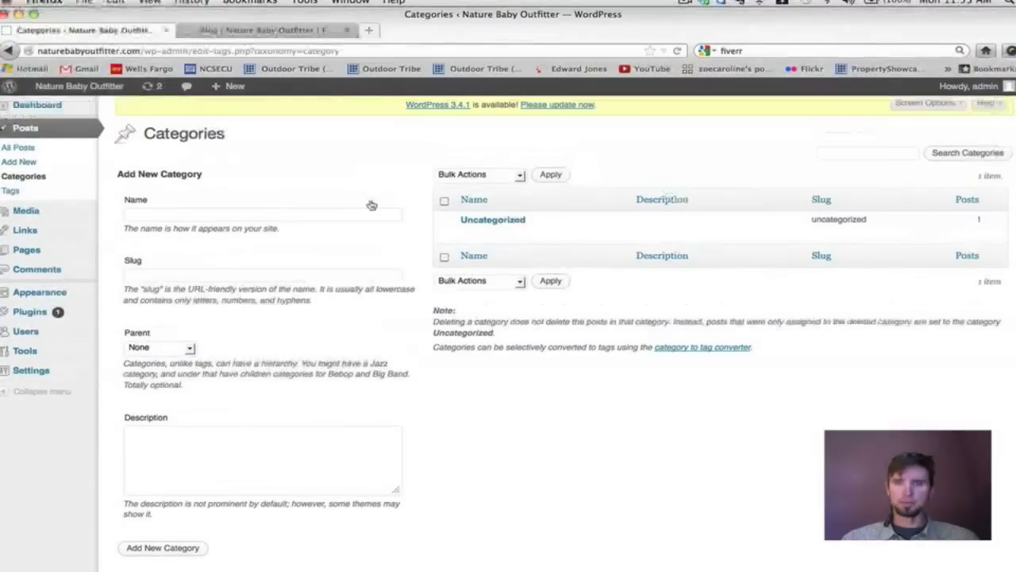
click(156, 215)
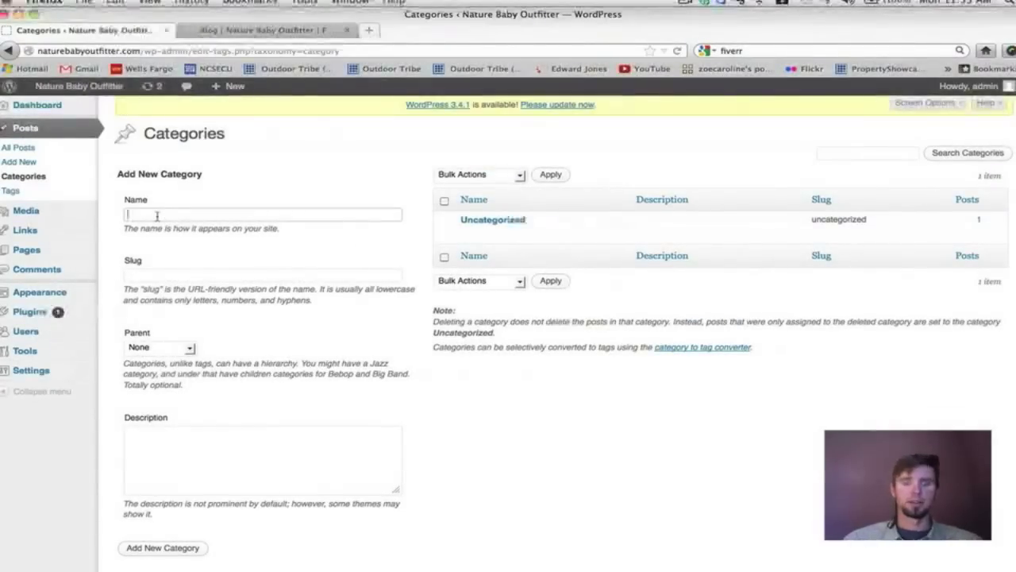
text(c)
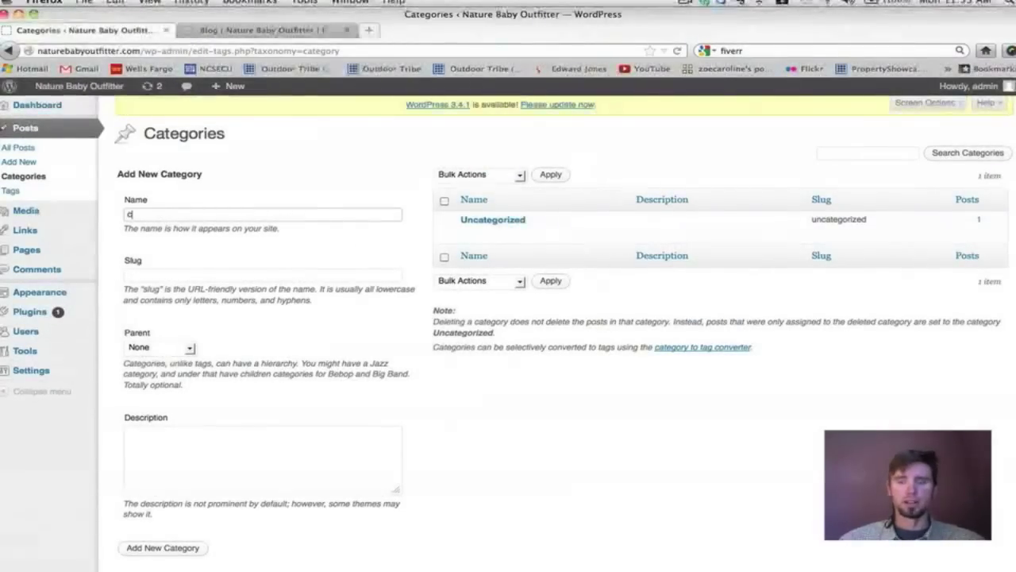
text(loth diapers)
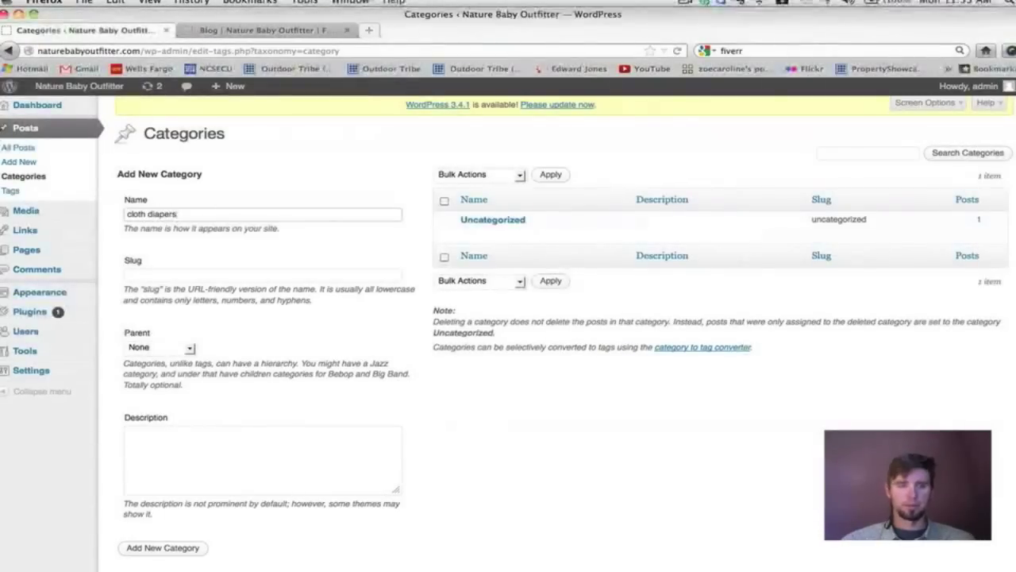
scroll(277, 431, down, 1)
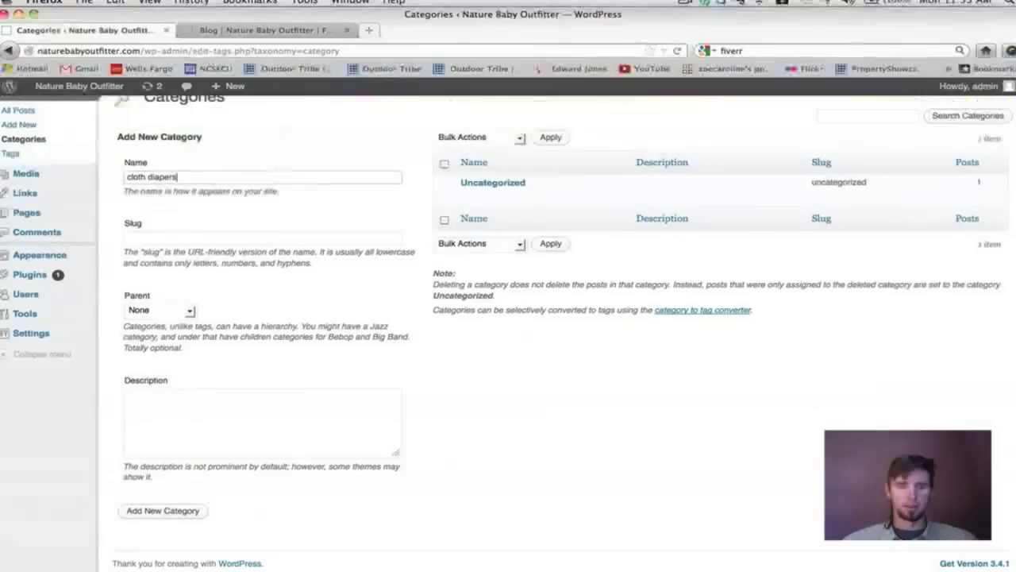
click(188, 520)
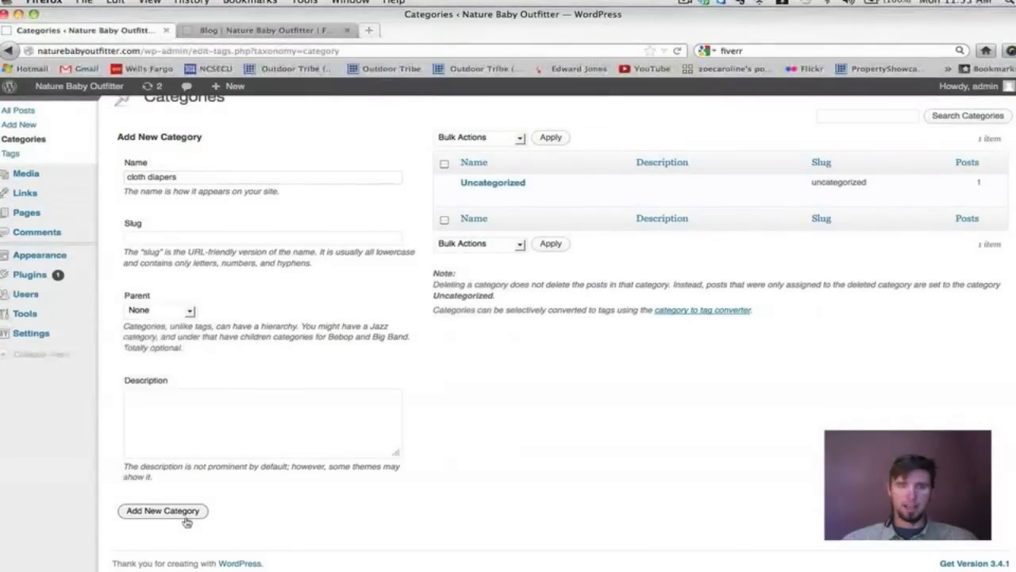
Start a new blank post in the Add New Post editor.
mouse_move(518, 186)
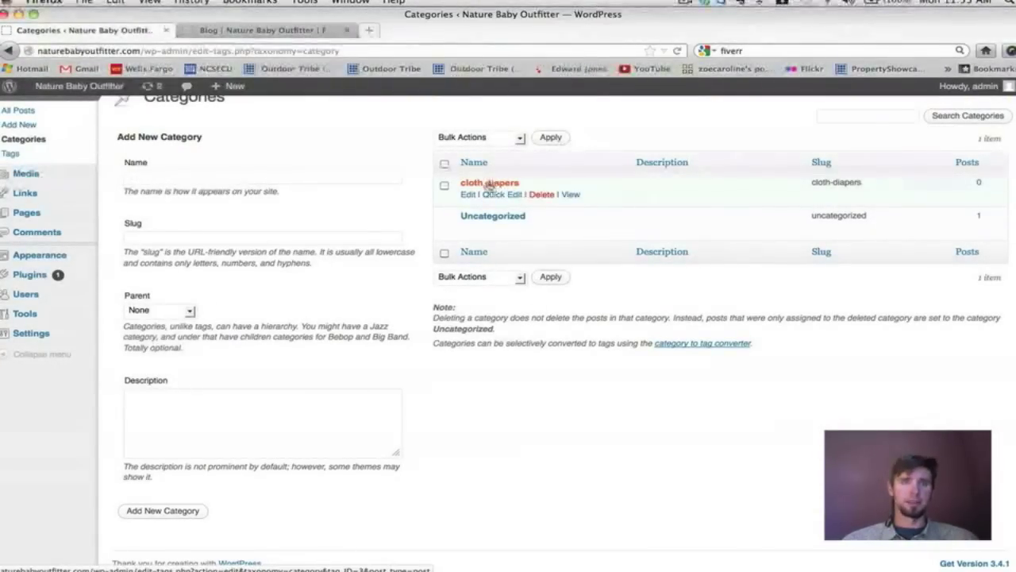
scroll(204, 288, up, 1)
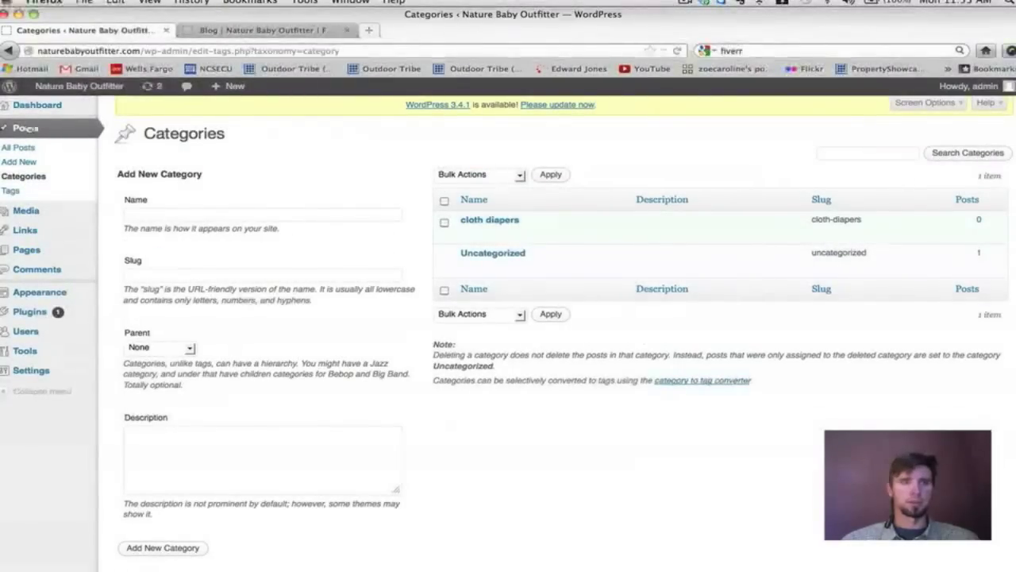
click(21, 163)
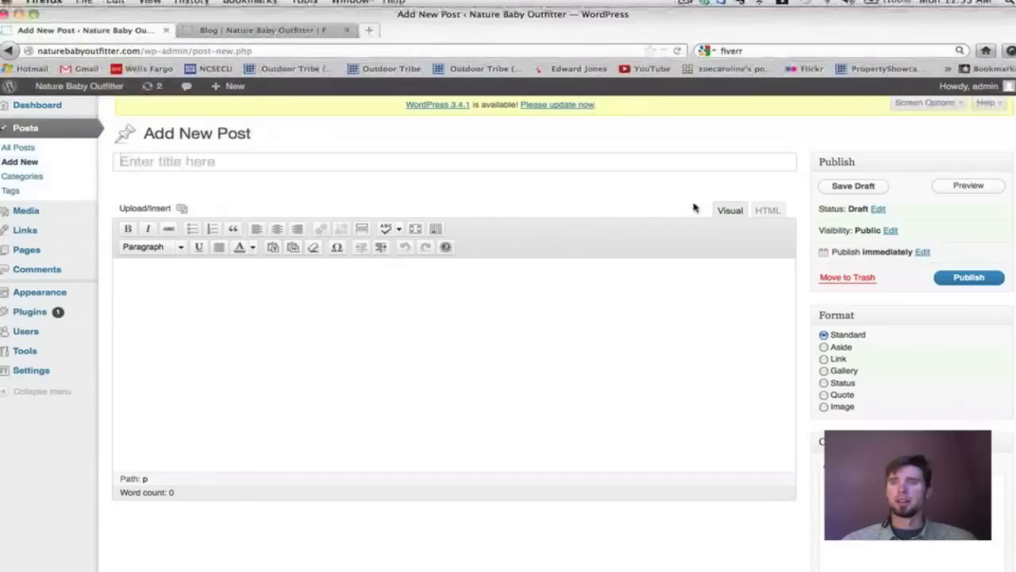
scroll(693, 208, down, 3)
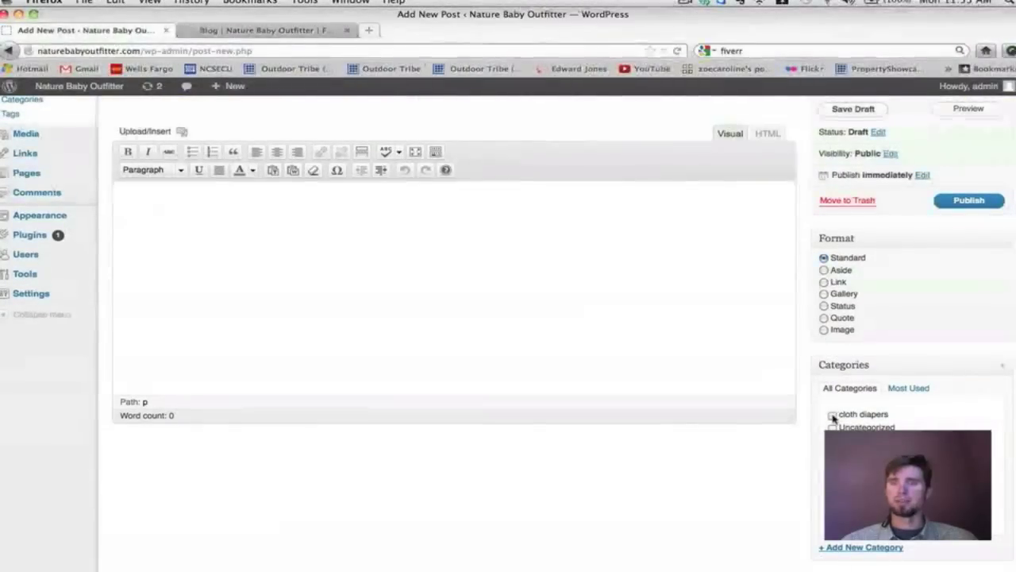
click(833, 414)
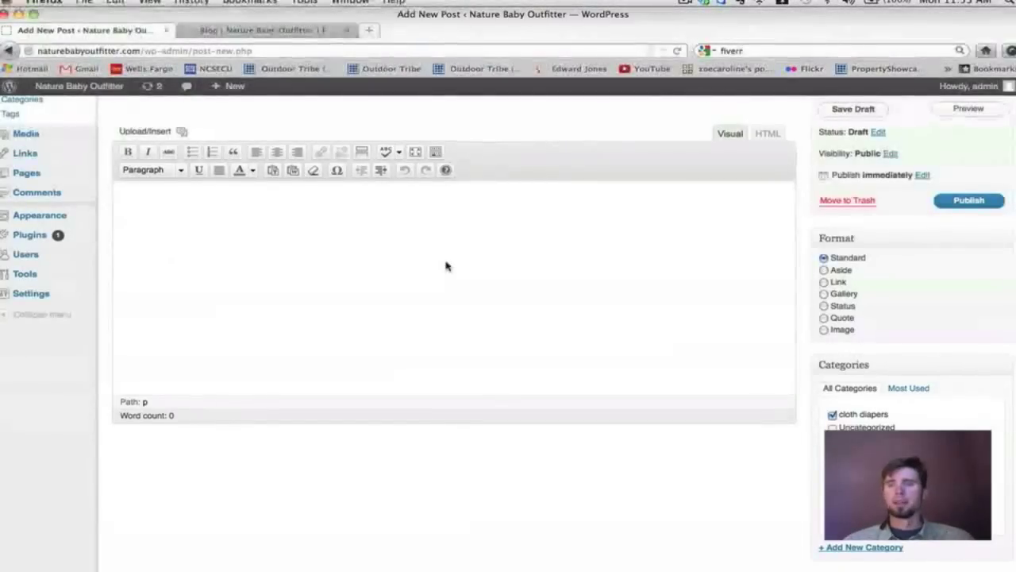
scroll(446, 266, up, 3)
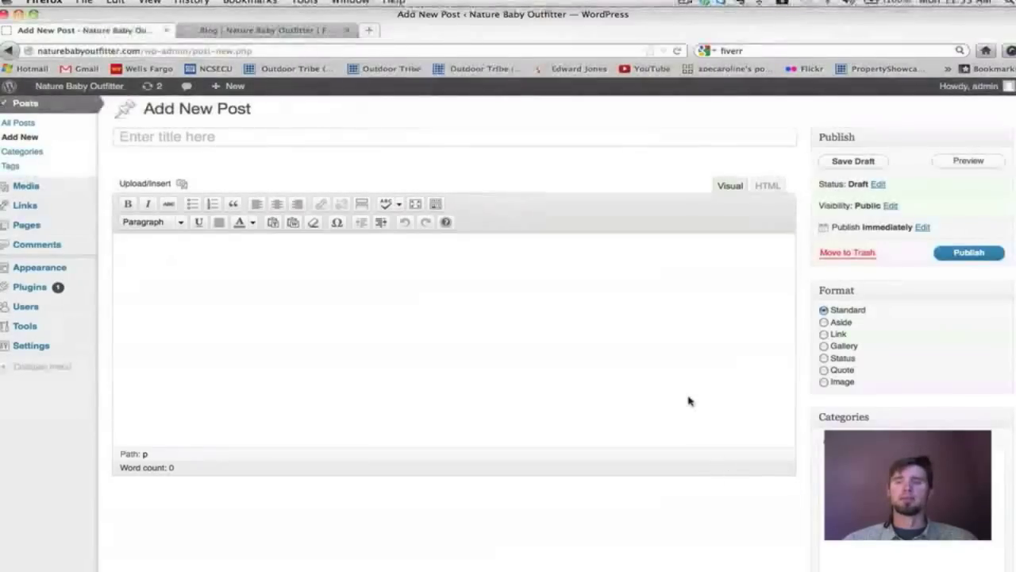
scroll(689, 401, down, 3)
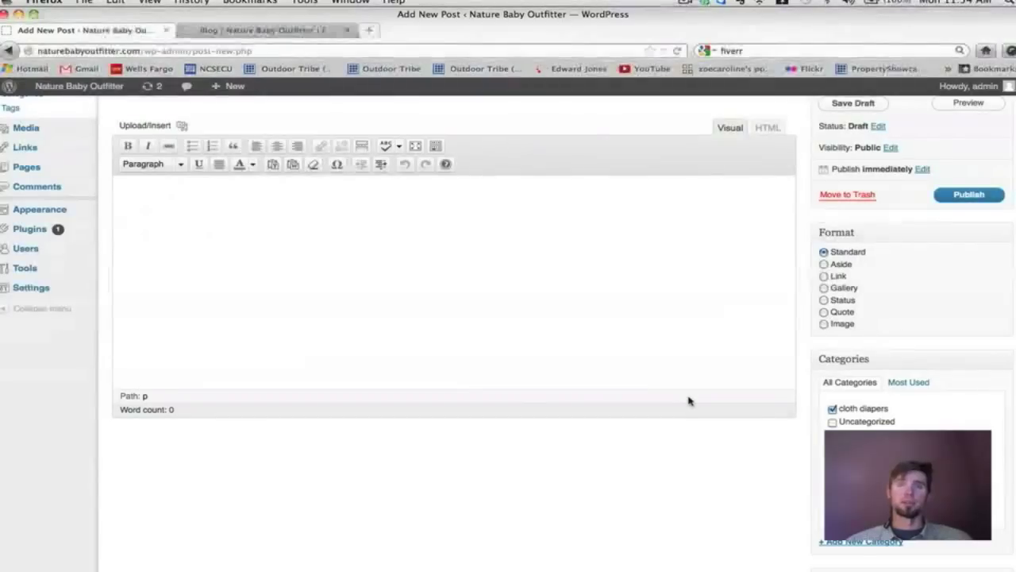
scroll(477, 397, up, 2)
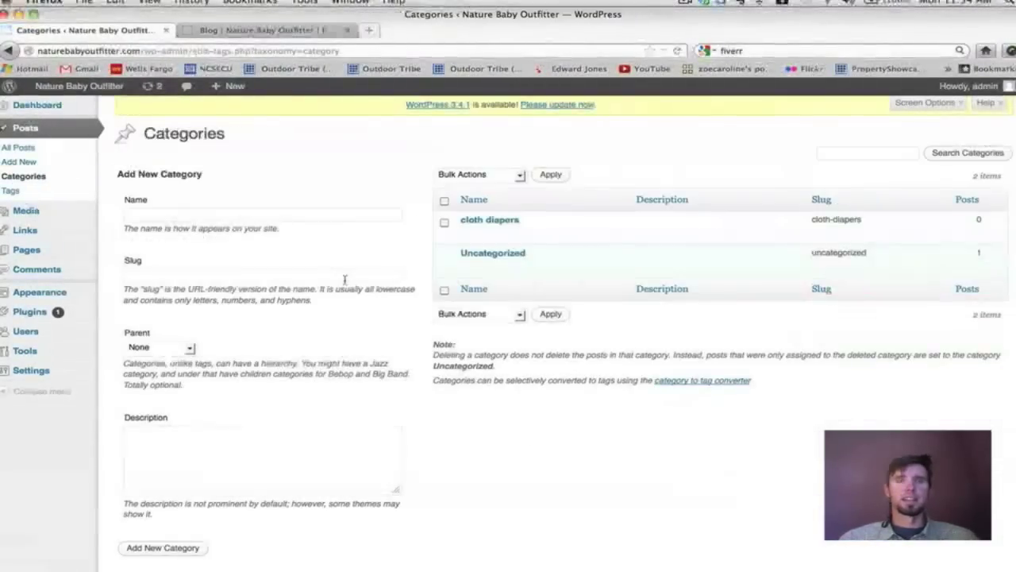
scroll(345, 279, down, 1)
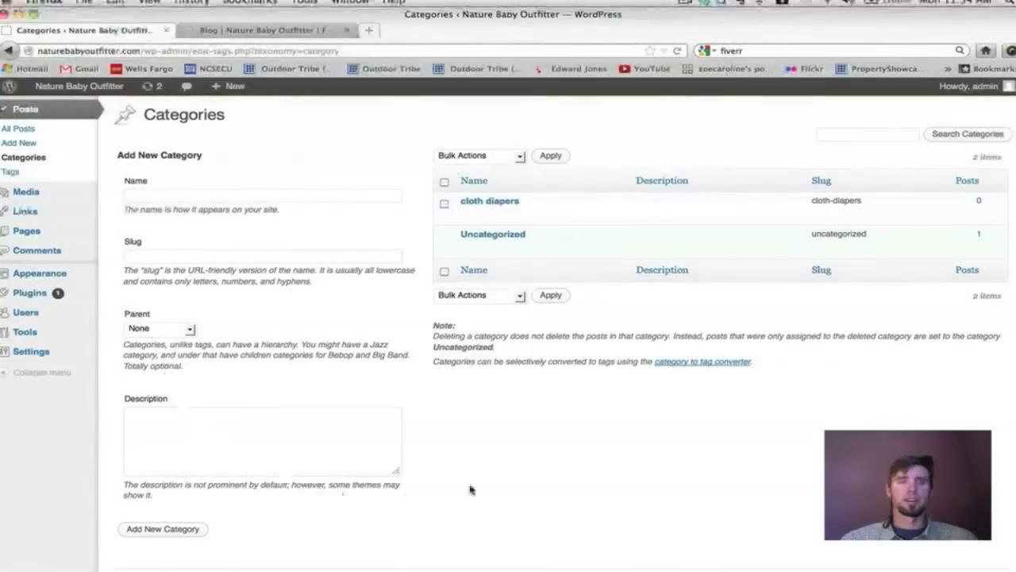
Go to the Posts Tags page, which has no tags yet.
scroll(273, 253, down, 1)
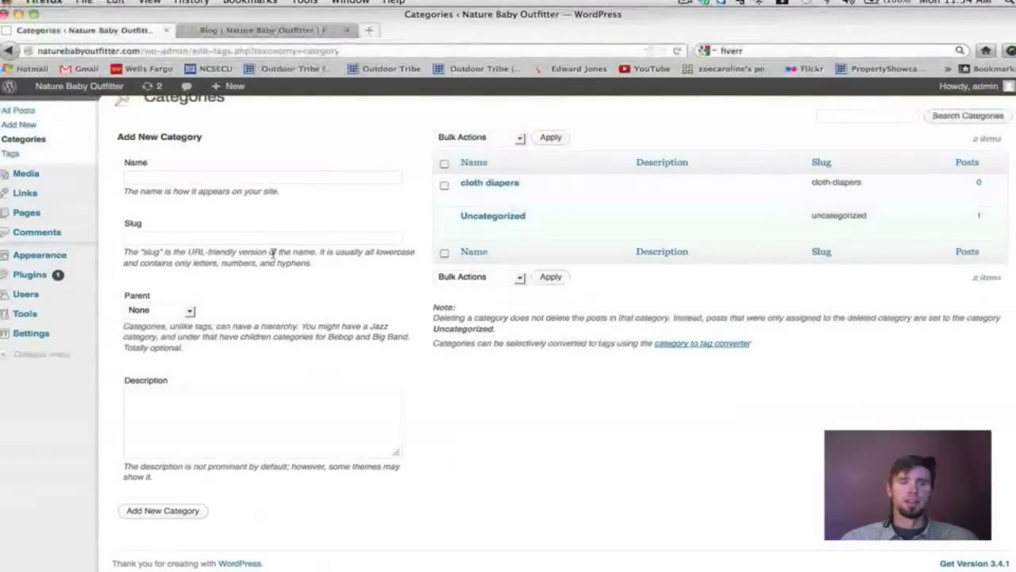
scroll(492, 321, up, 2)
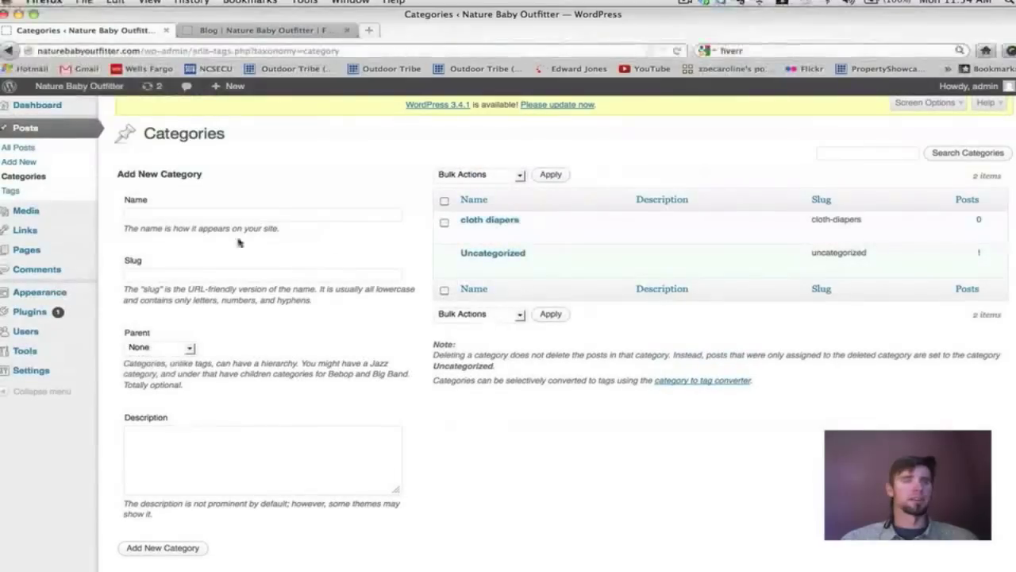
click(11, 192)
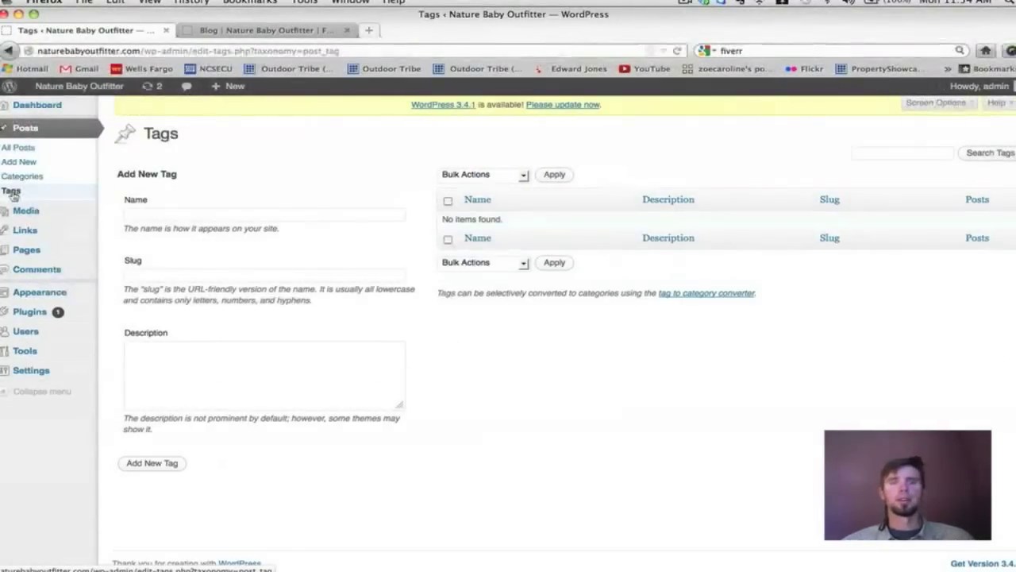
Add the post tag 'fuzzi bunz'.
click(154, 216)
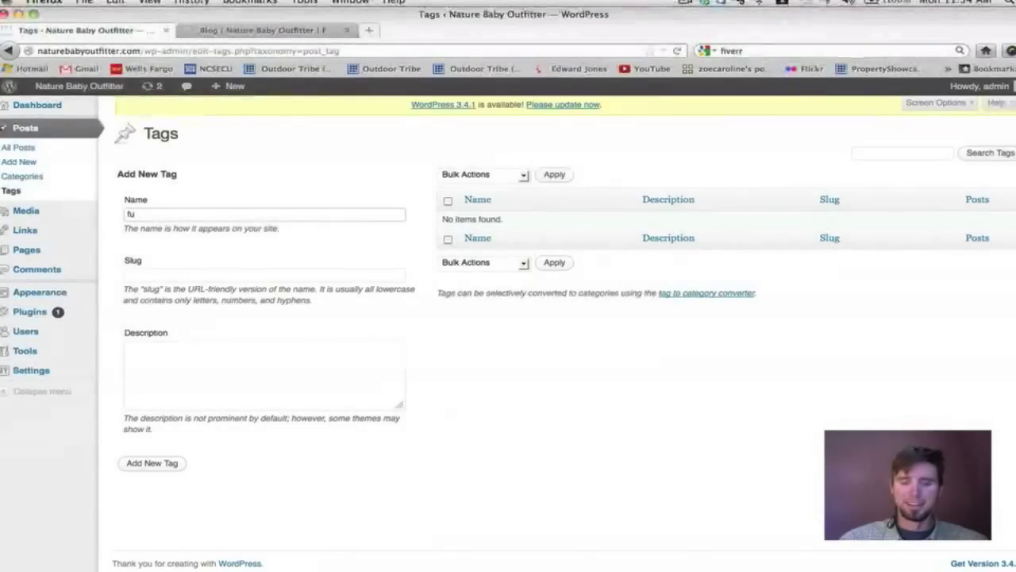
text(zz)
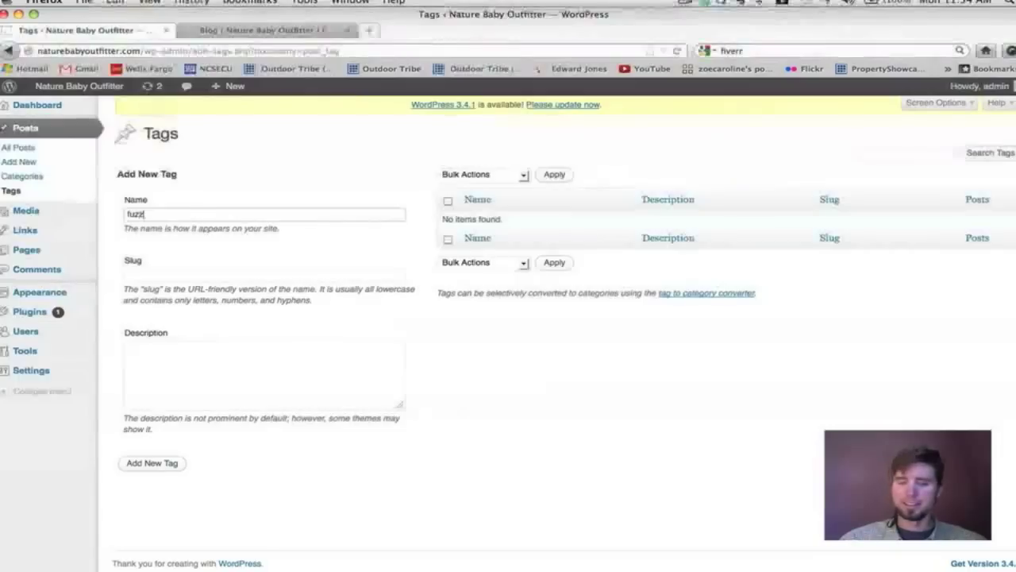
text(ibunz)
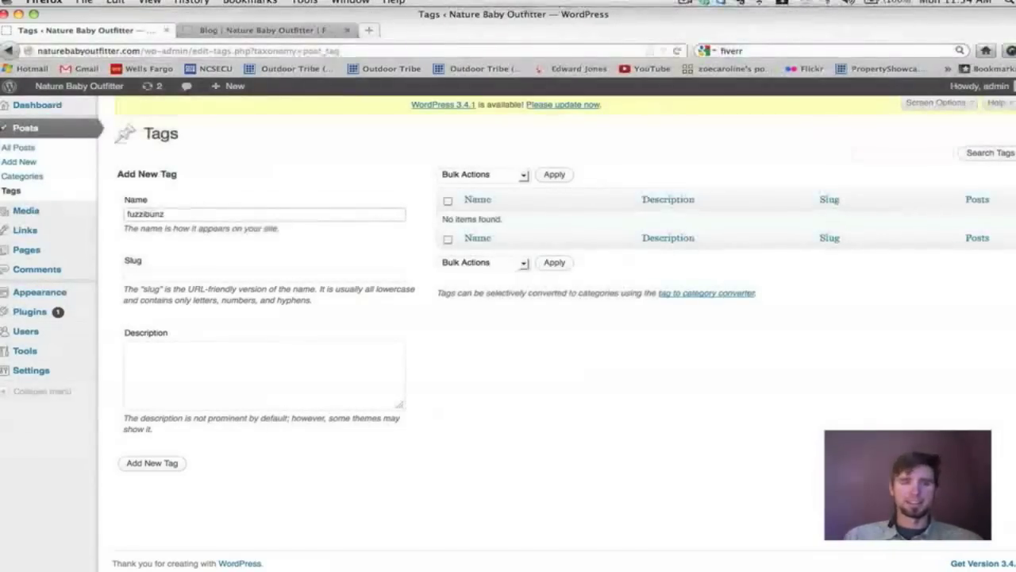
click(144, 215)
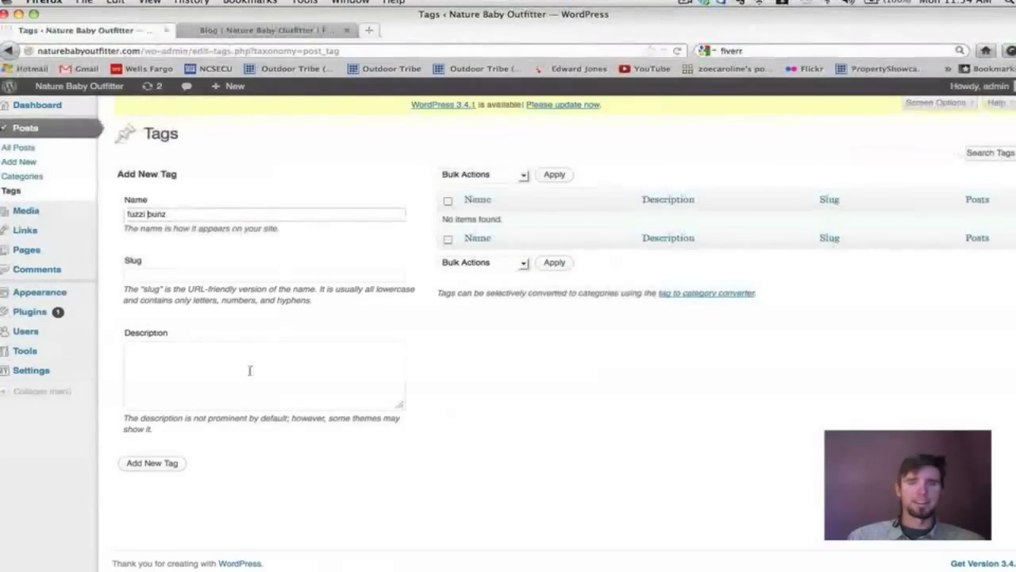
click(162, 464)
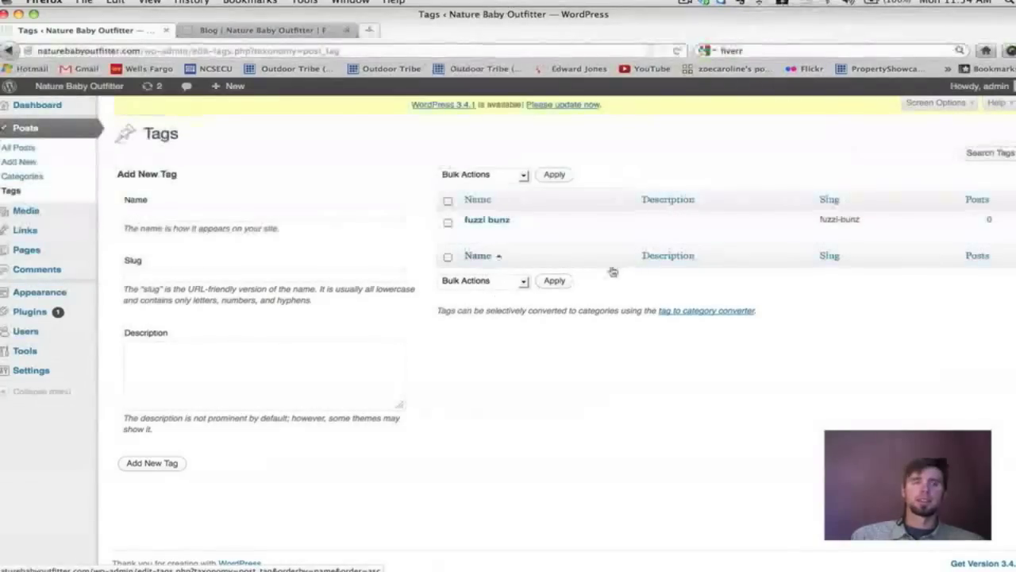
Add the post tag 'bumGenius', then start a new post.
click(162, 216)
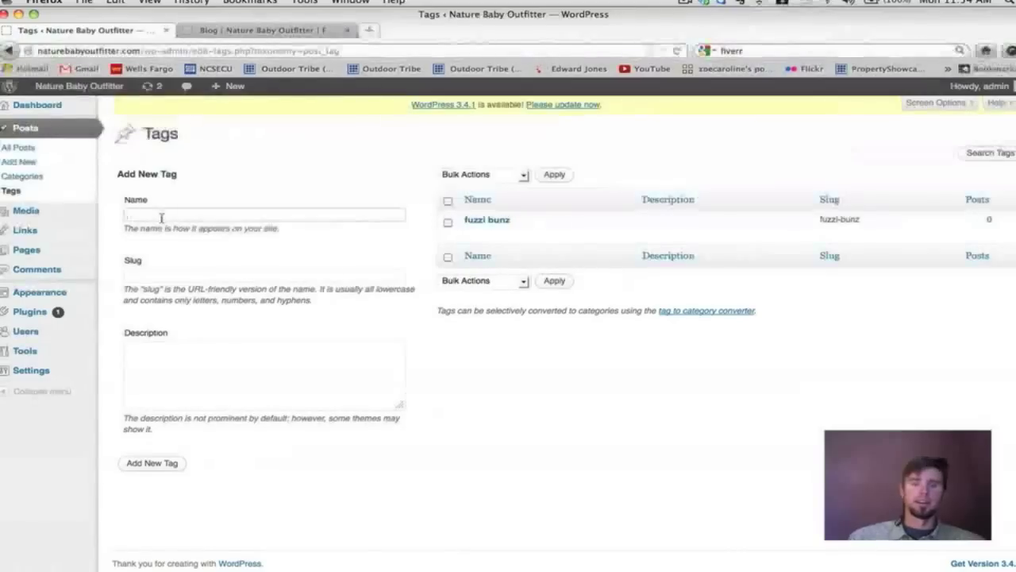
text(bumGenius)
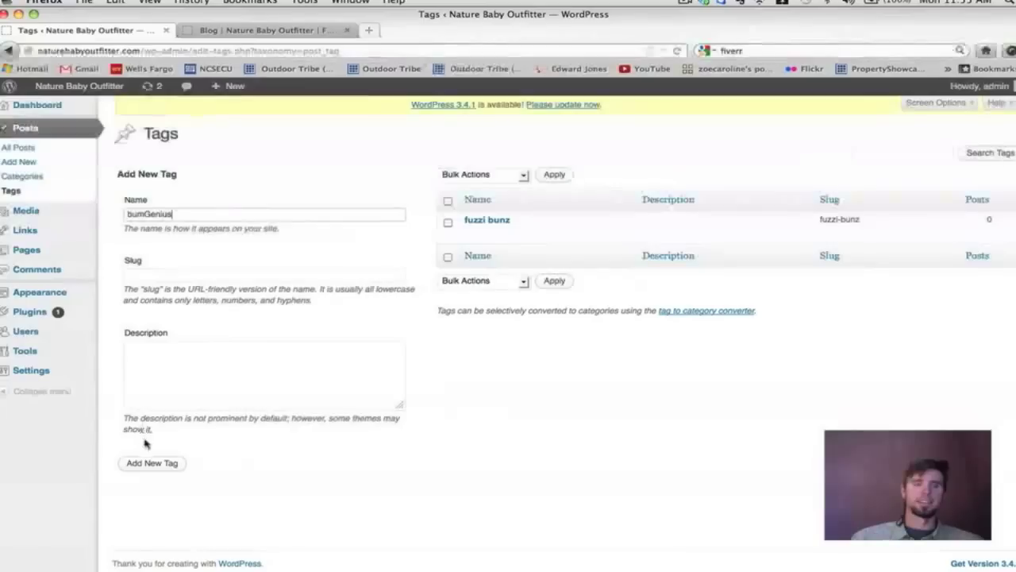
click(146, 462)
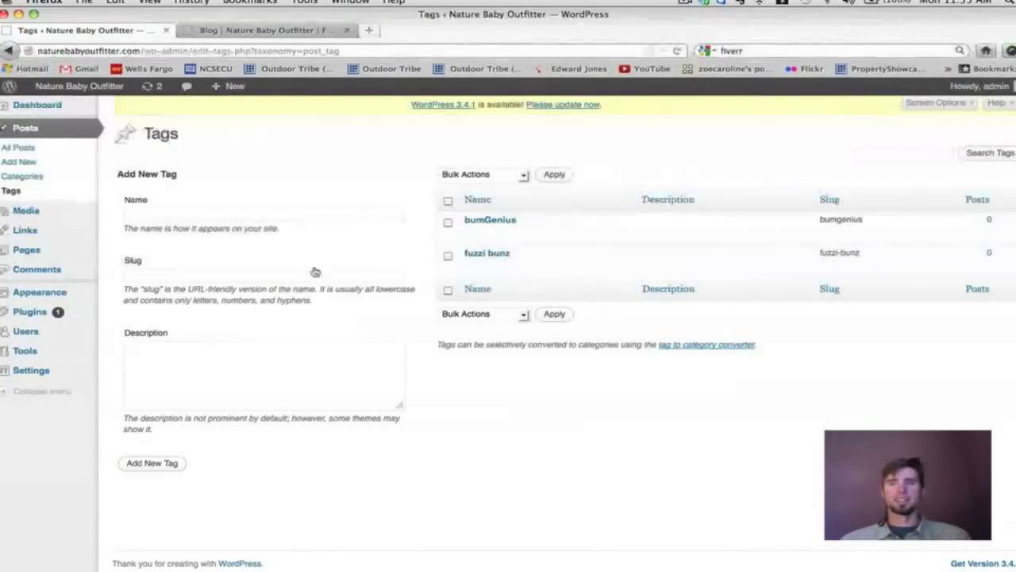
mouse_move(47, 234)
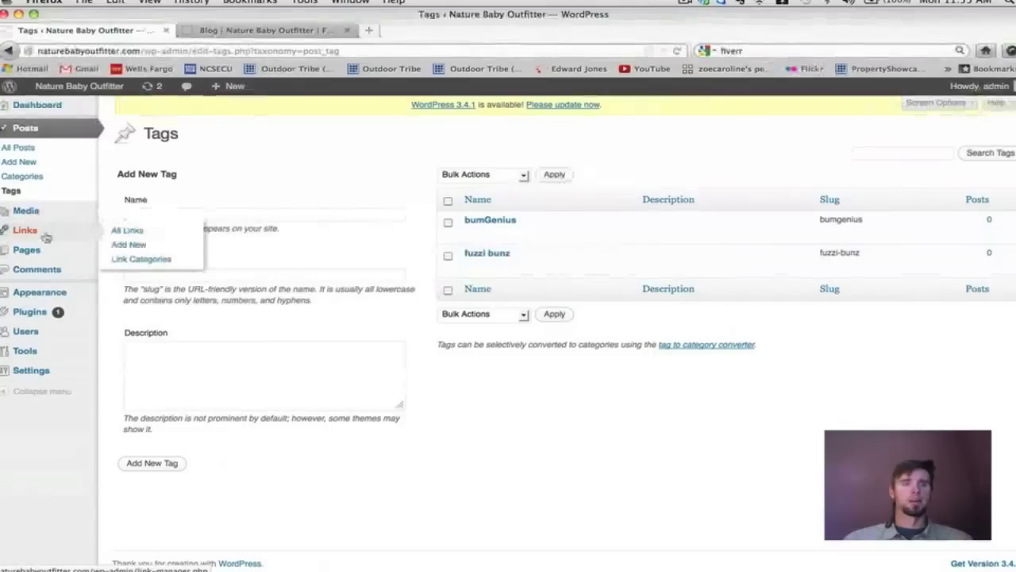
click(27, 163)
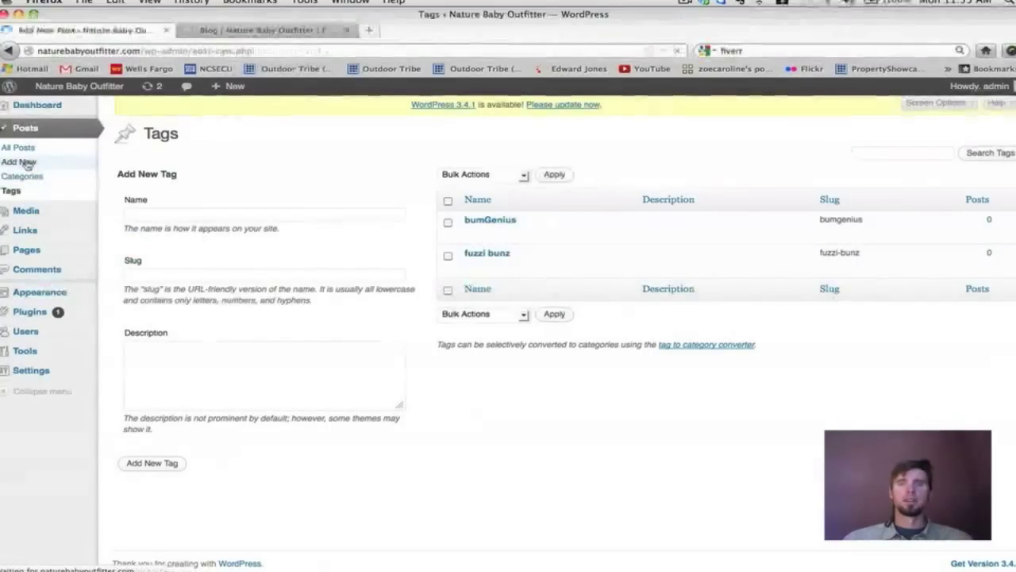
Type the post body opening 'the best cloth diapers in my opinion' in the Visual editor.
scroll(503, 254, down, 1)
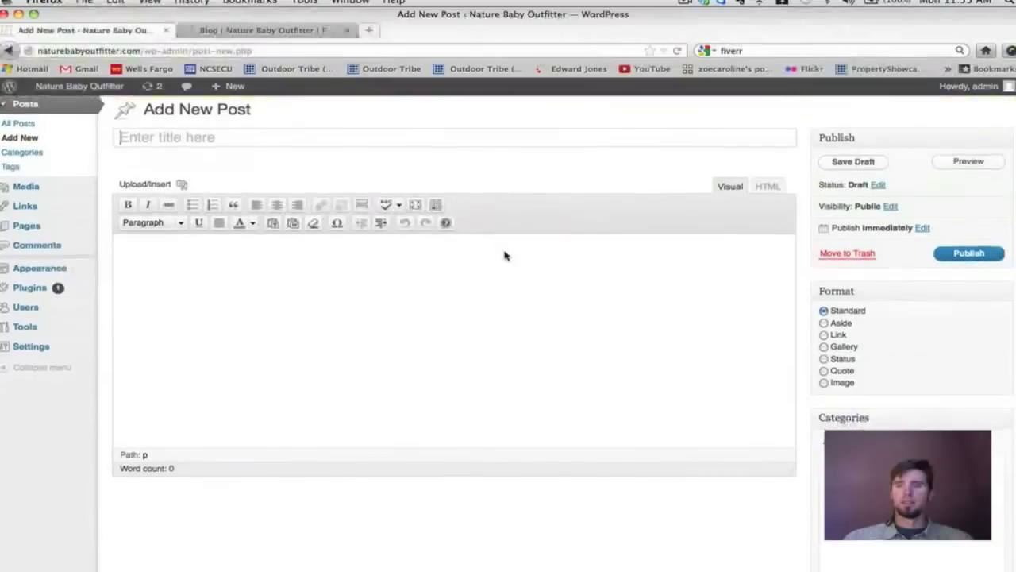
scroll(503, 254, down, 5)
scroll(504, 254, up, 6)
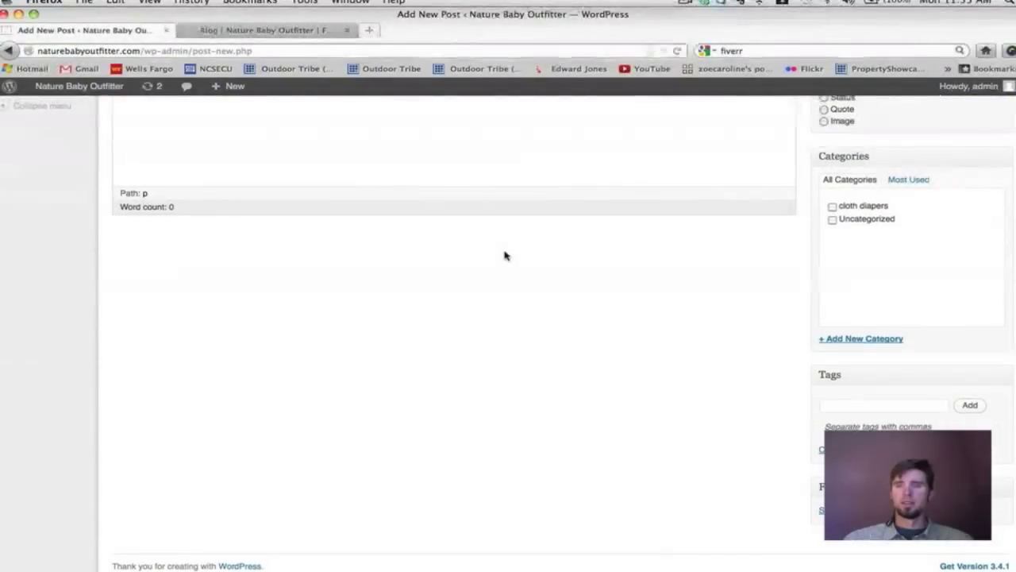
scroll(503, 254, down, 5)
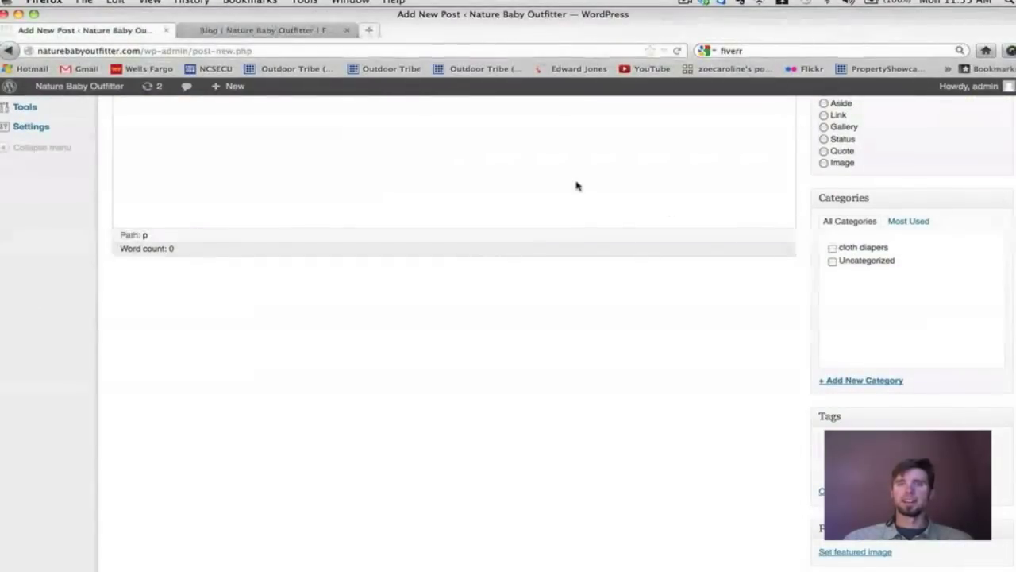
scroll(576, 186, up, 5)
click(263, 301)
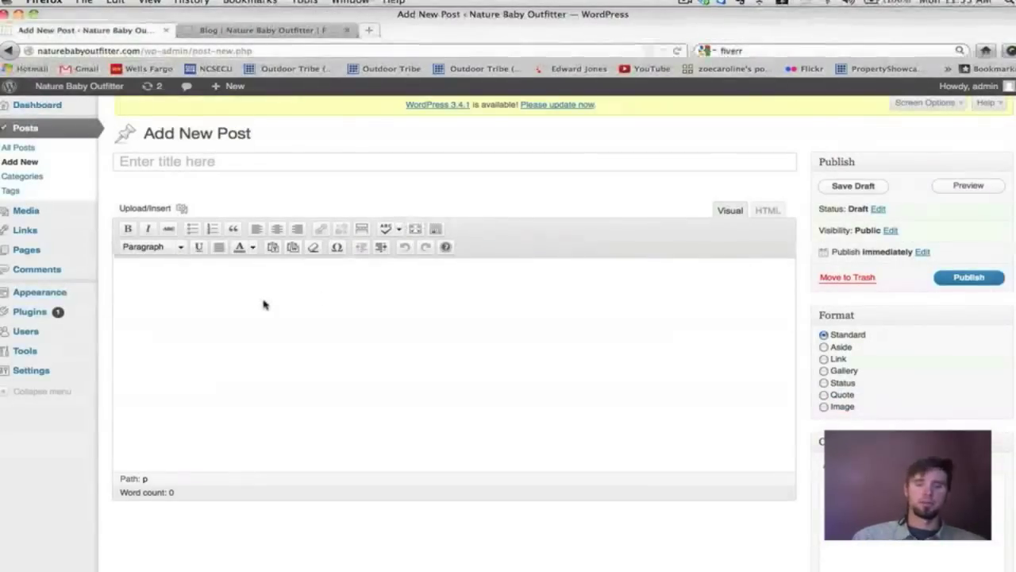
text(t)
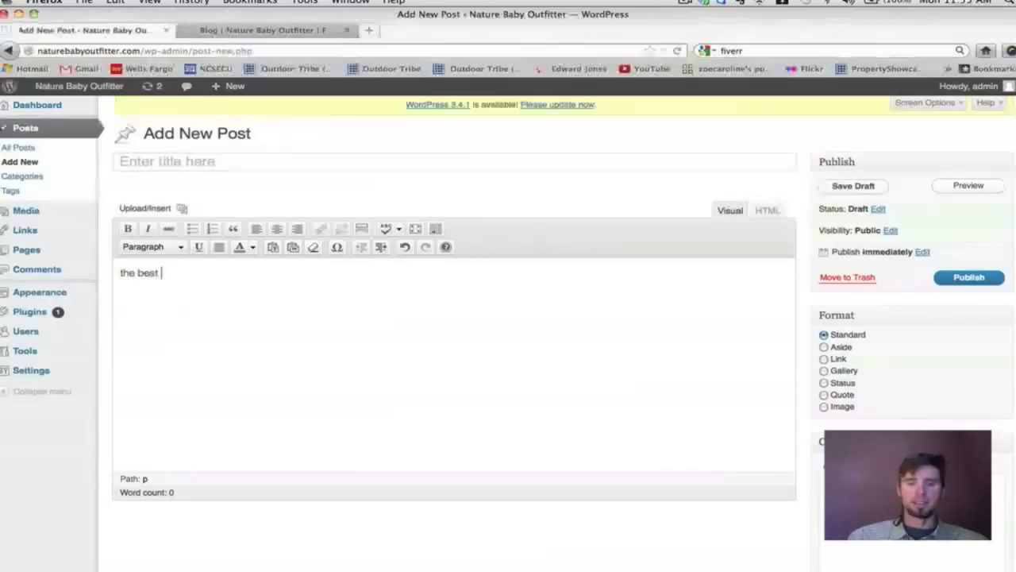
text(hisbest cloth dia)
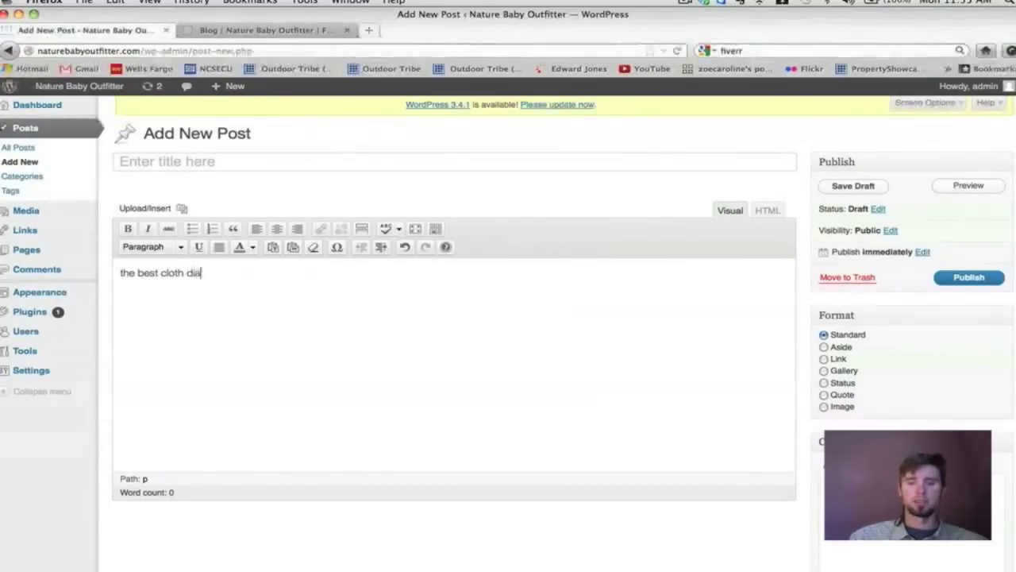
text(pers ...)
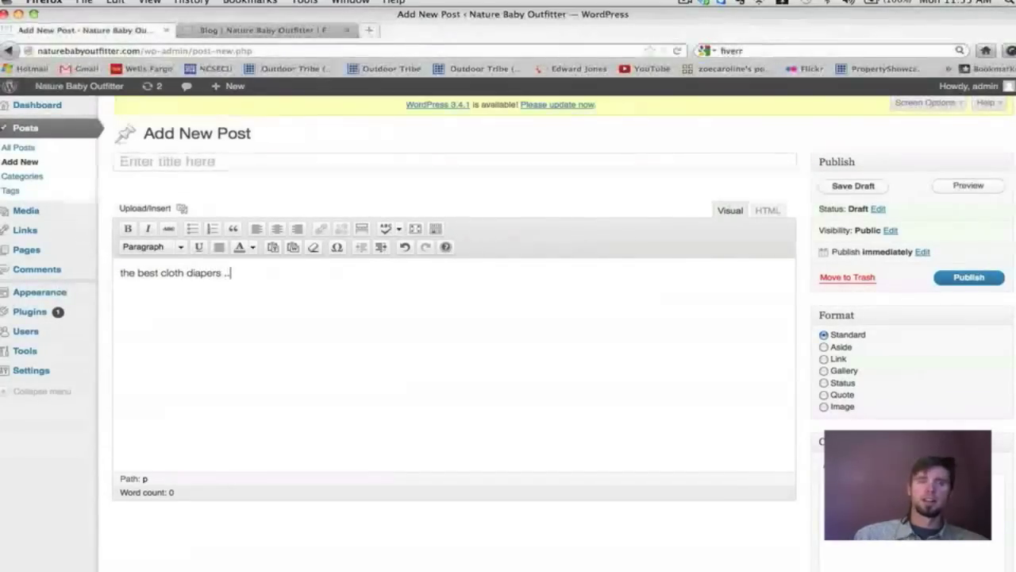
click(225, 272)
text(in my b)
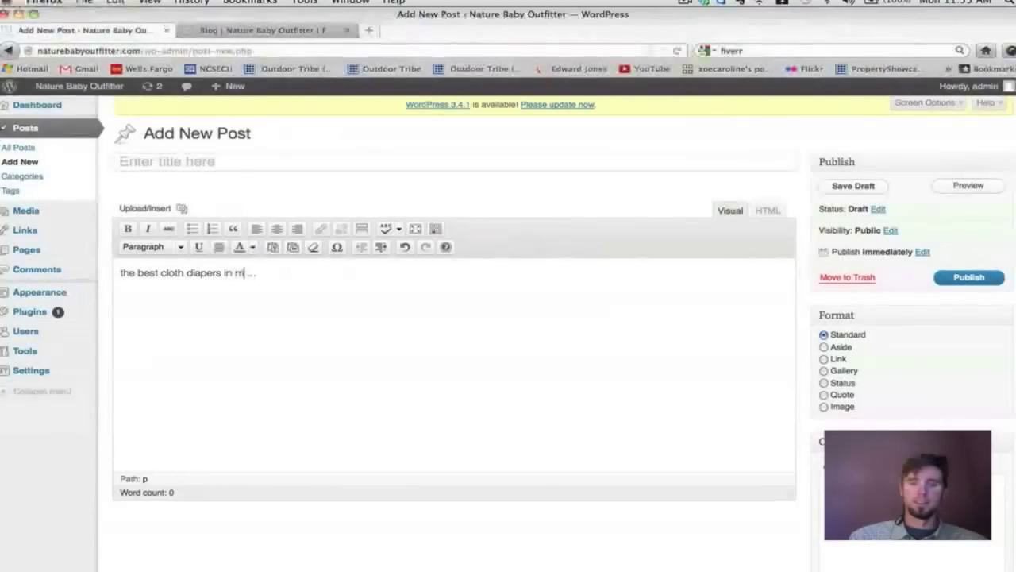
key(BackSpace)
text(opinion)
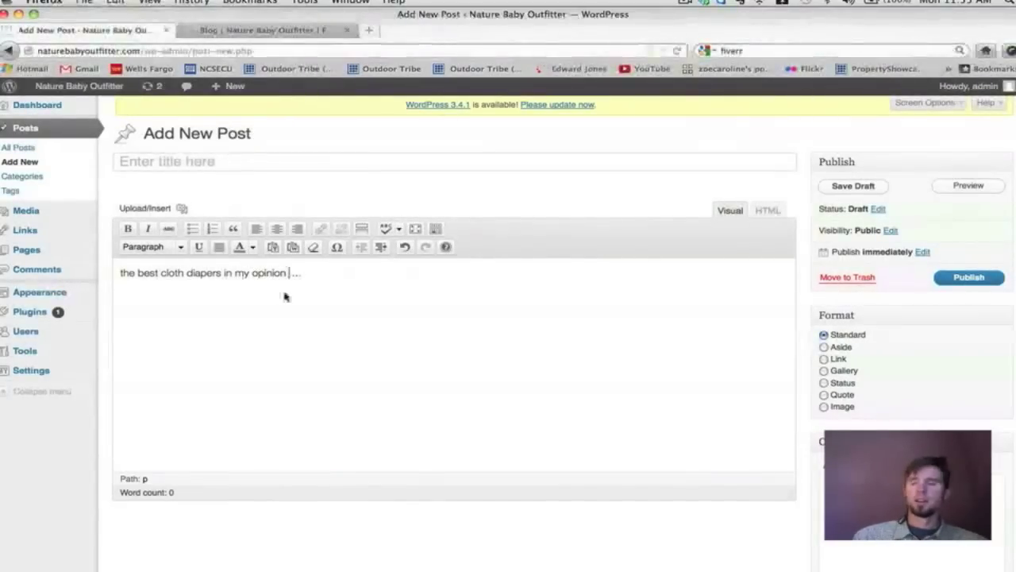
scroll(286, 297, down, 5)
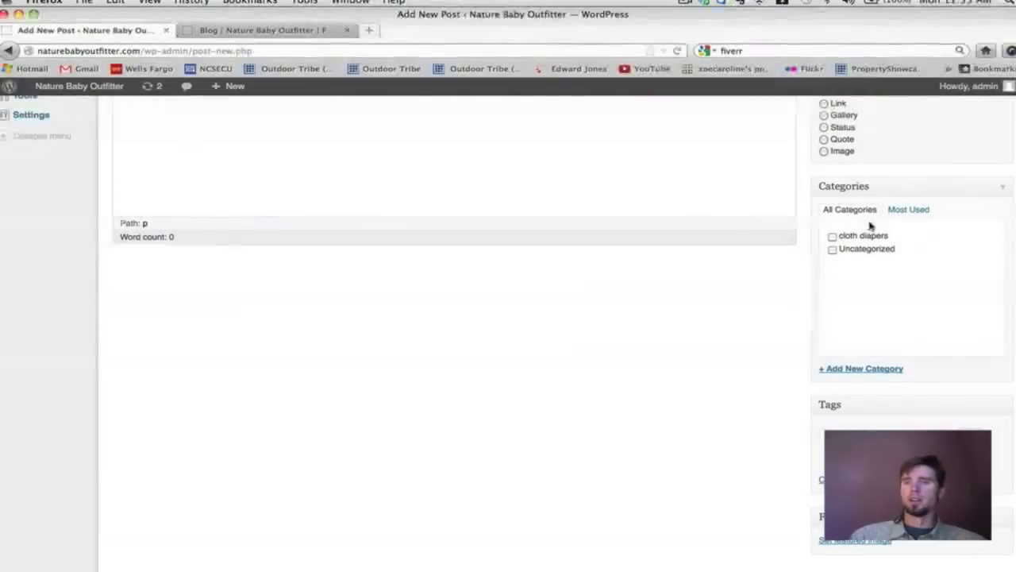
Tick the 'cloth diapers' category for the draft and let it autosave.
click(832, 236)
scroll(845, 244, down, 2)
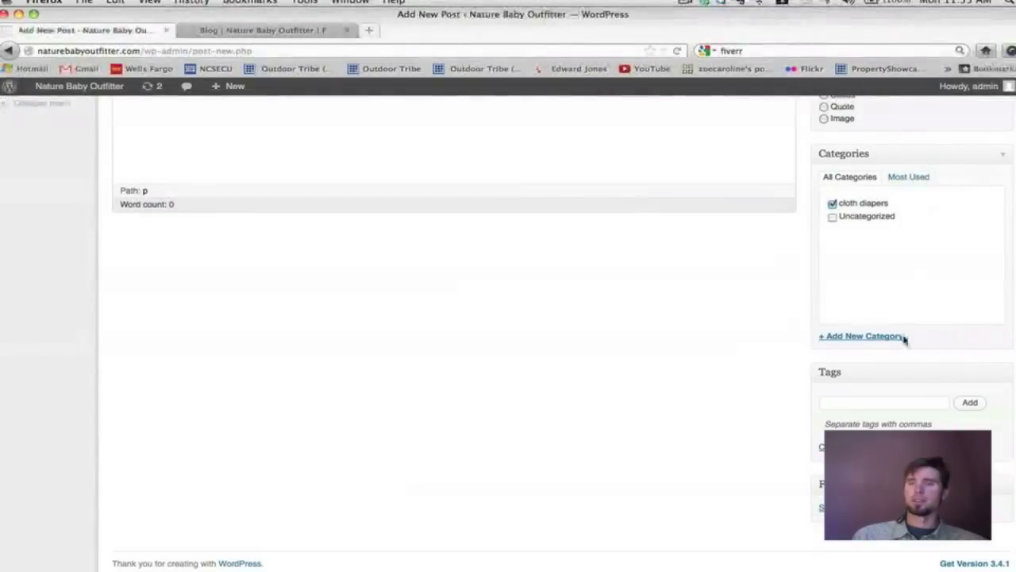
scroll(665, 411, up, 6)
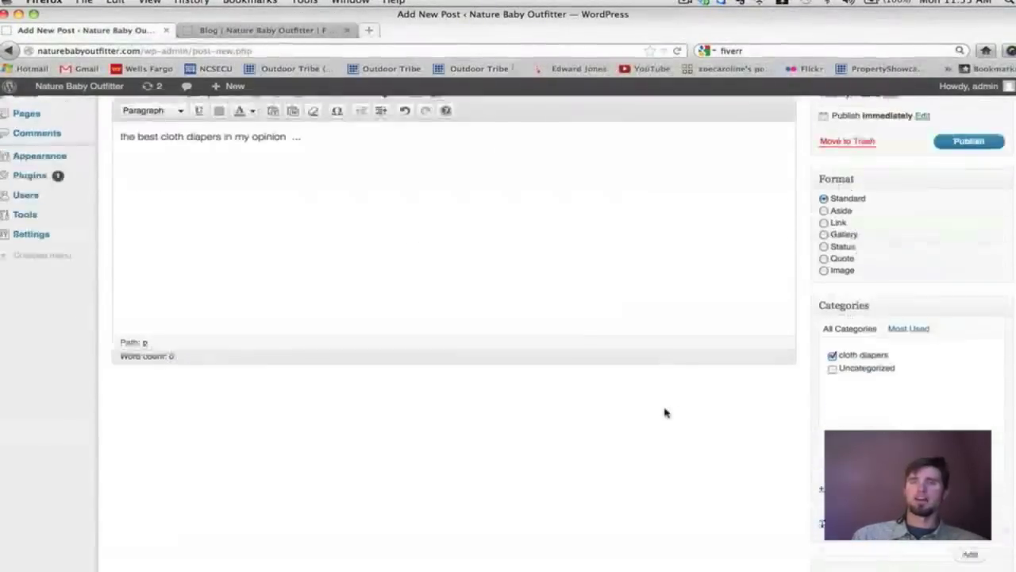
scroll(664, 411, down, 5)
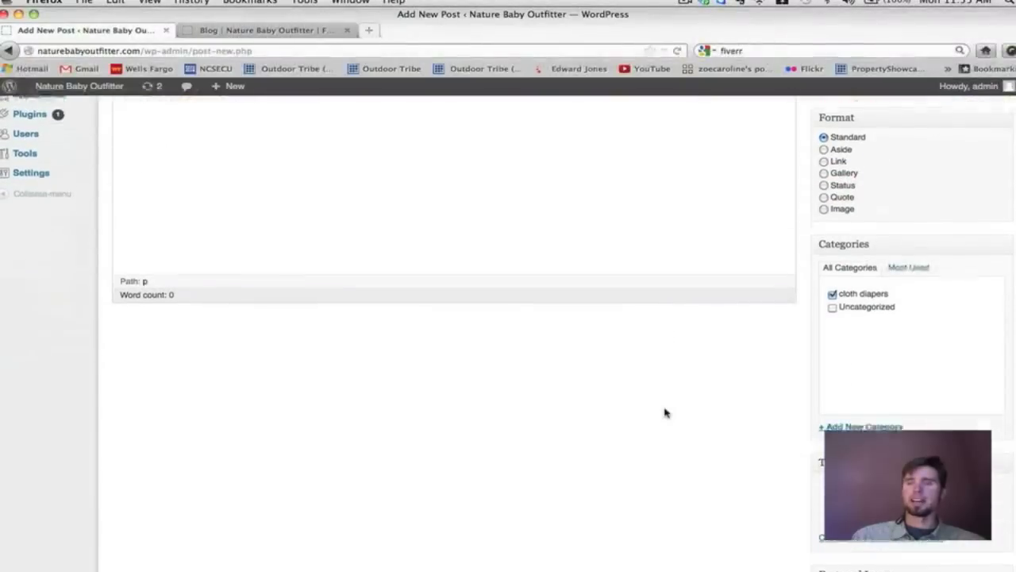
scroll(508, 333, down, 1)
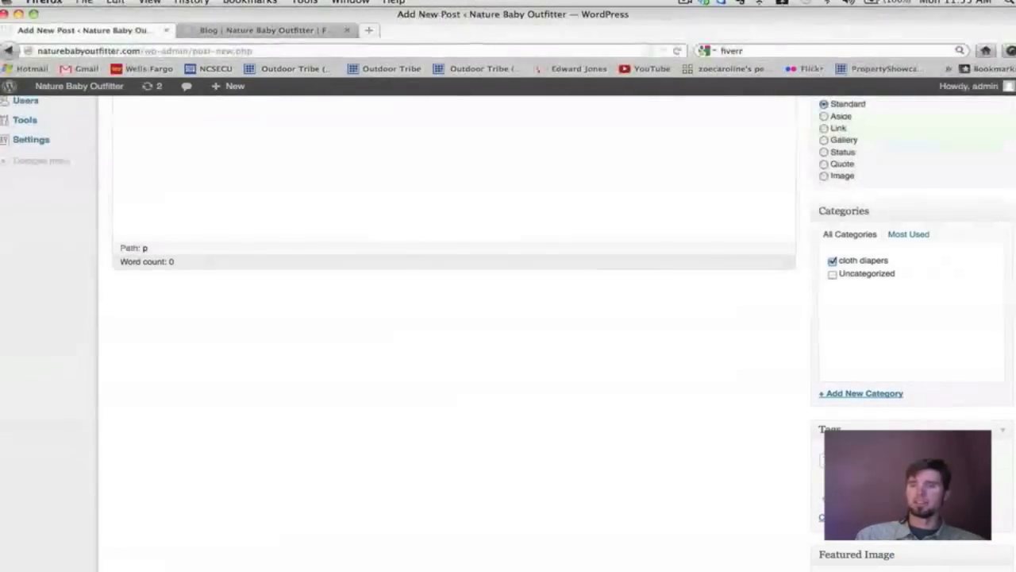
scroll(509, 333, down, 1)
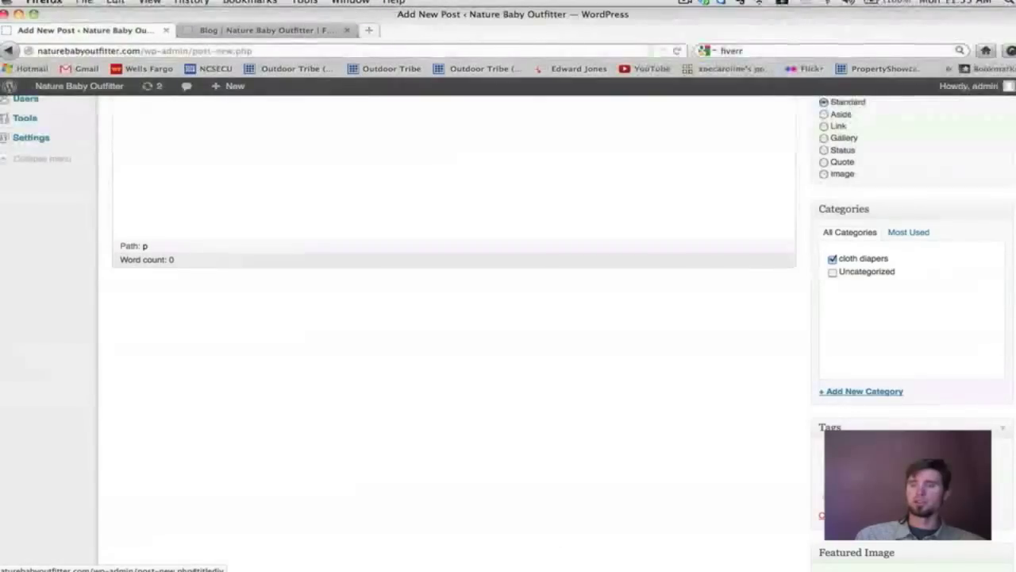
scroll(508, 333, down, 1)
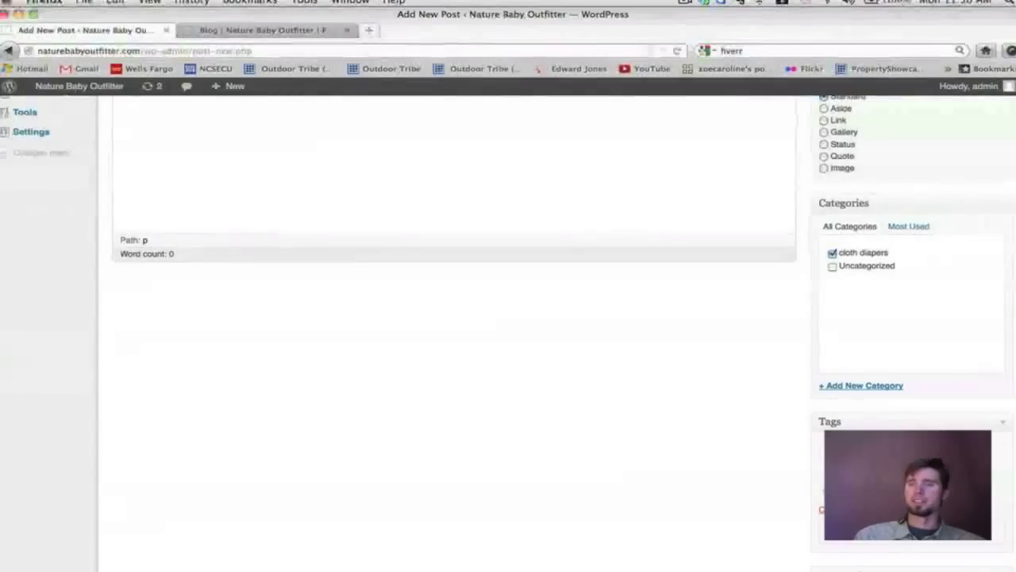
scroll(453, 334, up, 3)
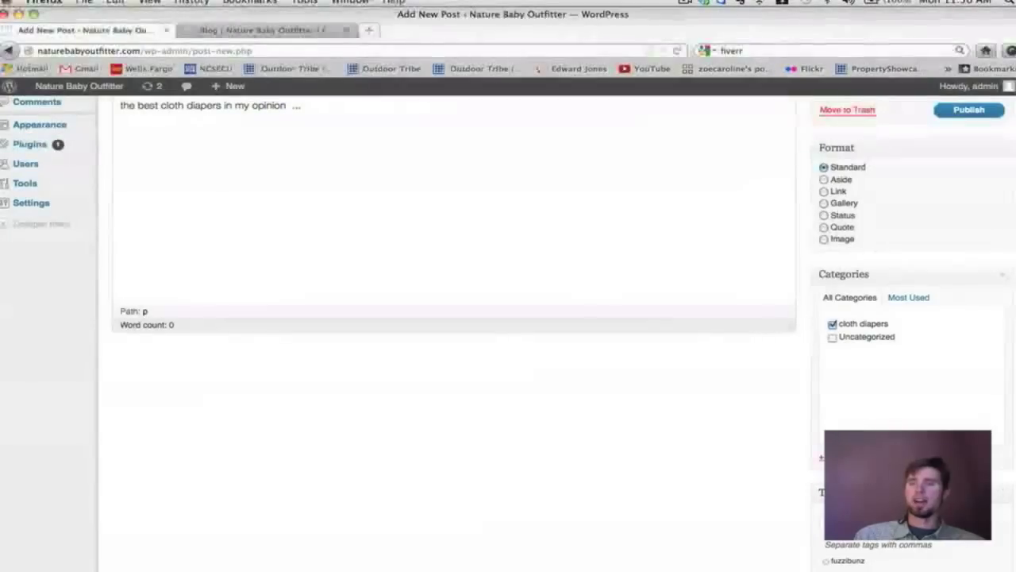
scroll(451, 381, up, 5)
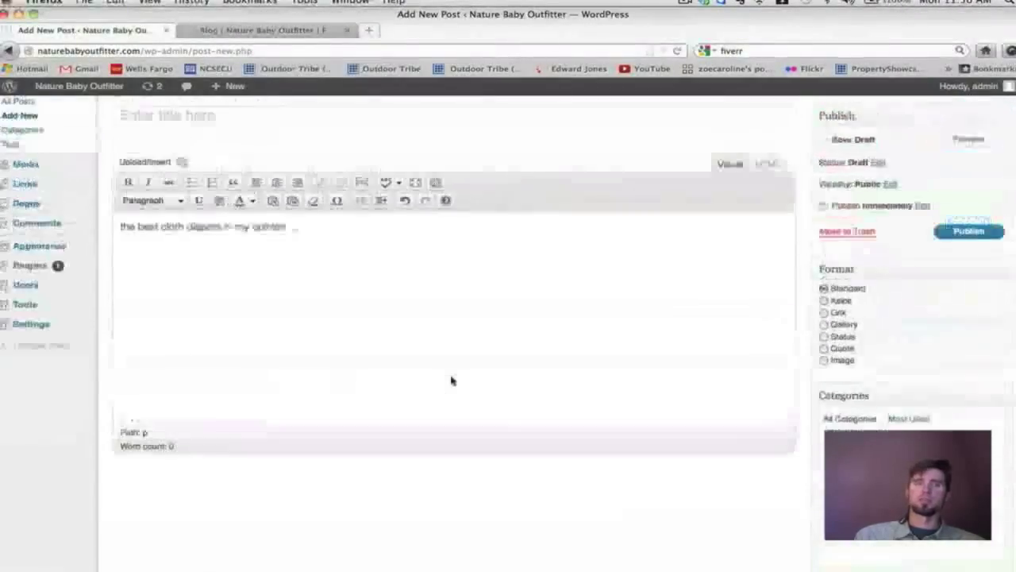
scroll(451, 381, down, 10)
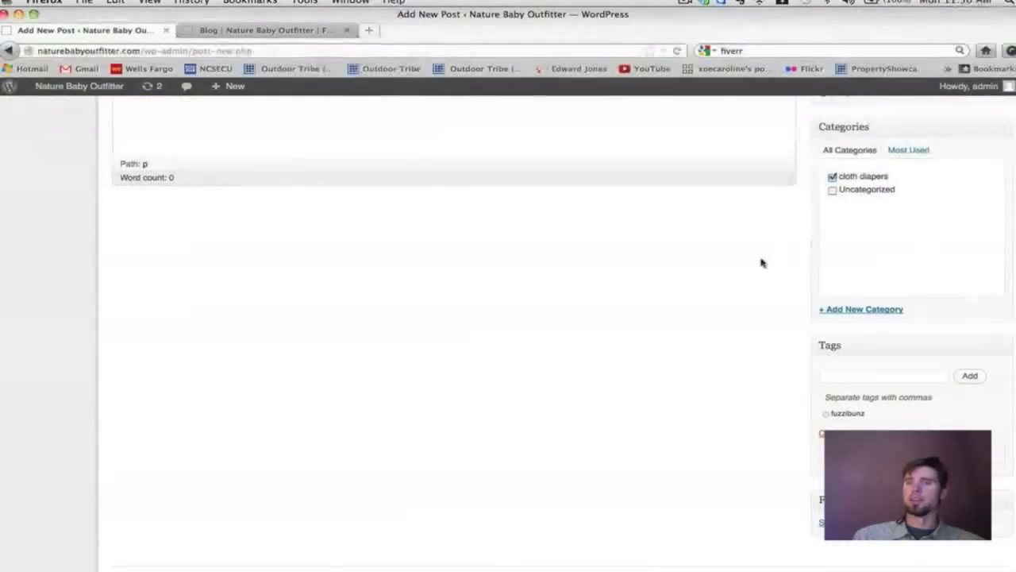
scroll(556, 297, up, 3)
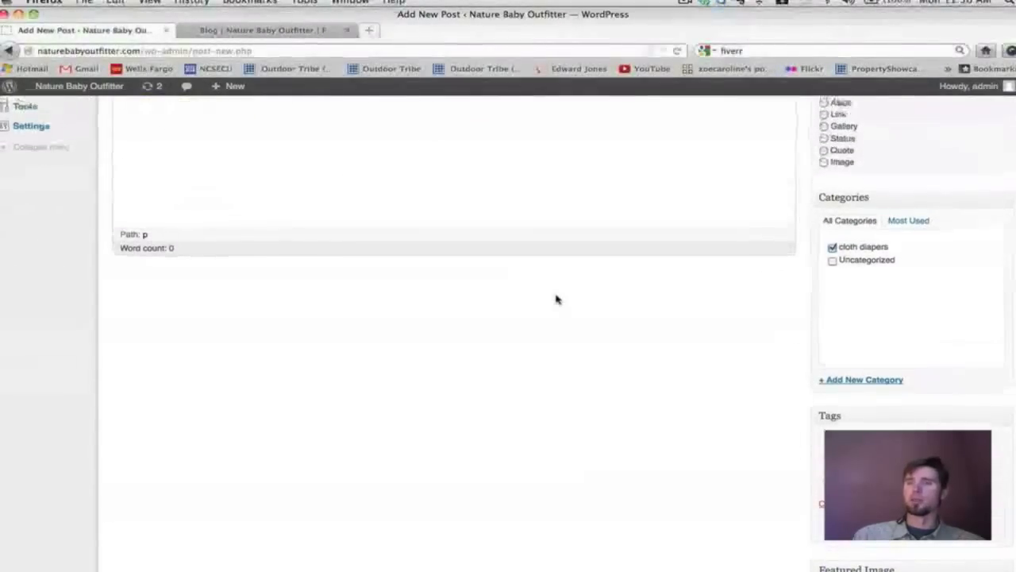
scroll(555, 297, down, 3)
scroll(556, 296, up, 8)
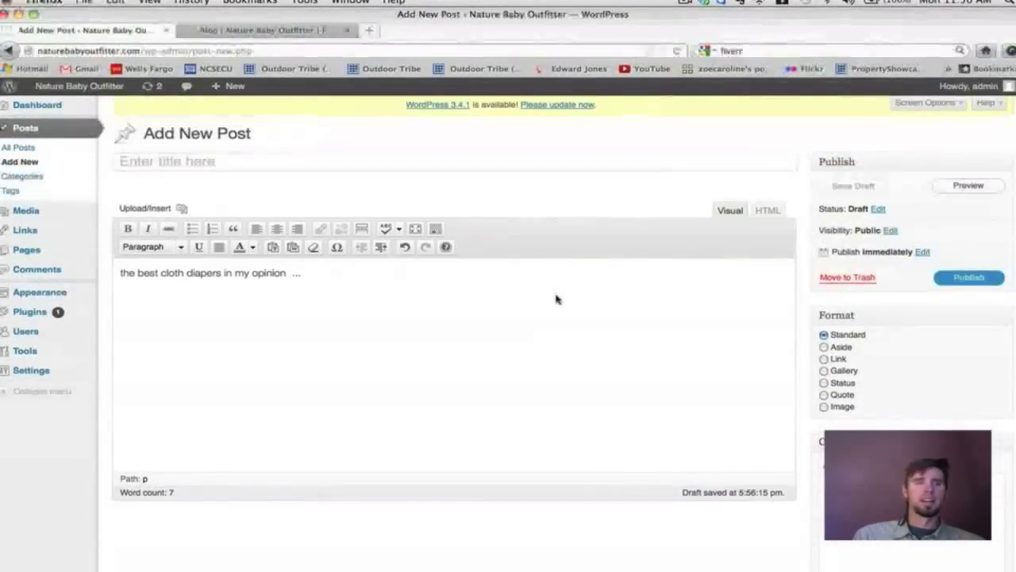
mouse_move(27, 211)
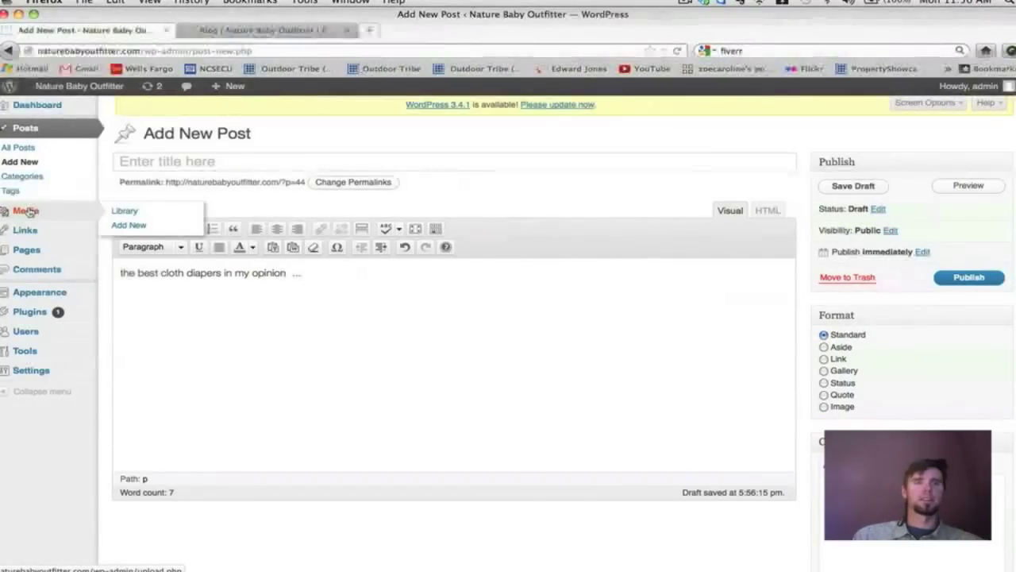
Abandon the unsaved draft and open the Media Library listing six images.
click(28, 211)
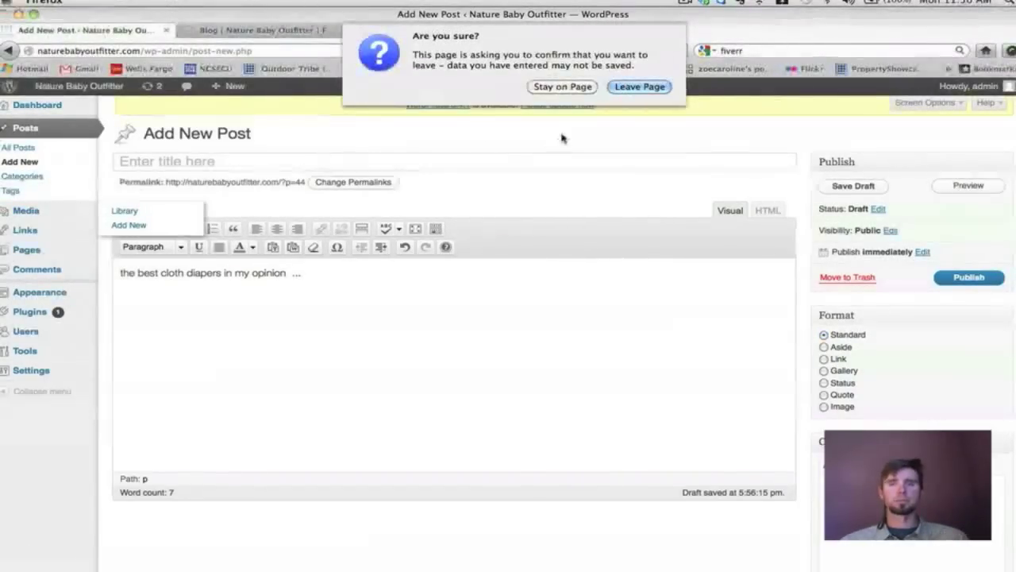
click(640, 86)
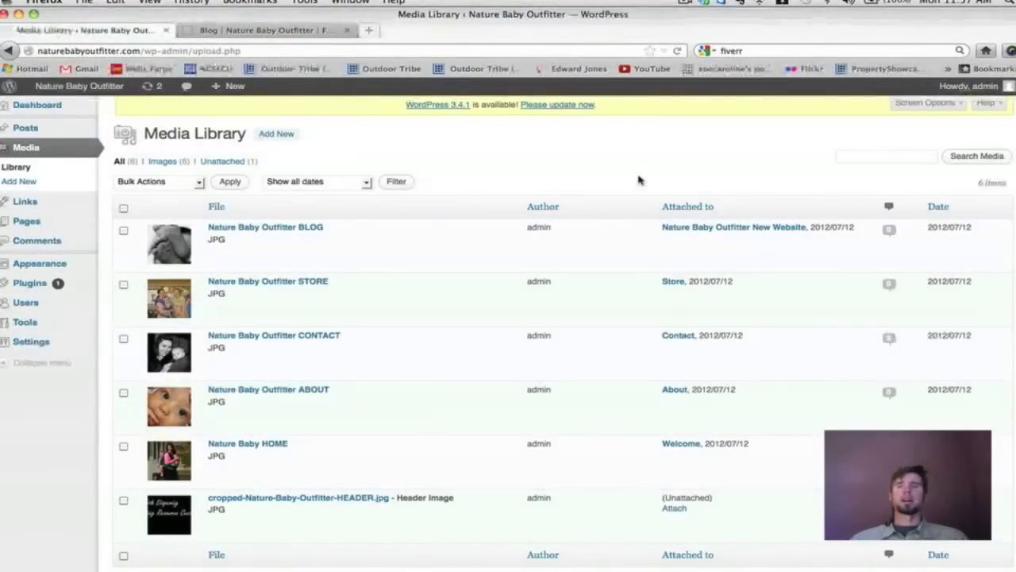
scroll(639, 179, down, 2)
scroll(639, 180, up, 2)
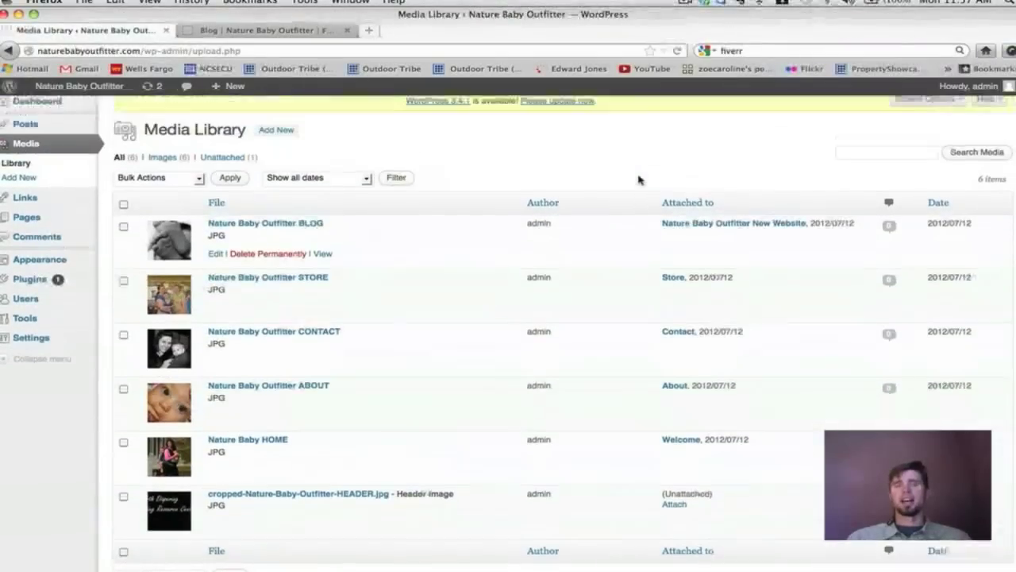
scroll(638, 179, down, 2)
scroll(638, 180, up, 2)
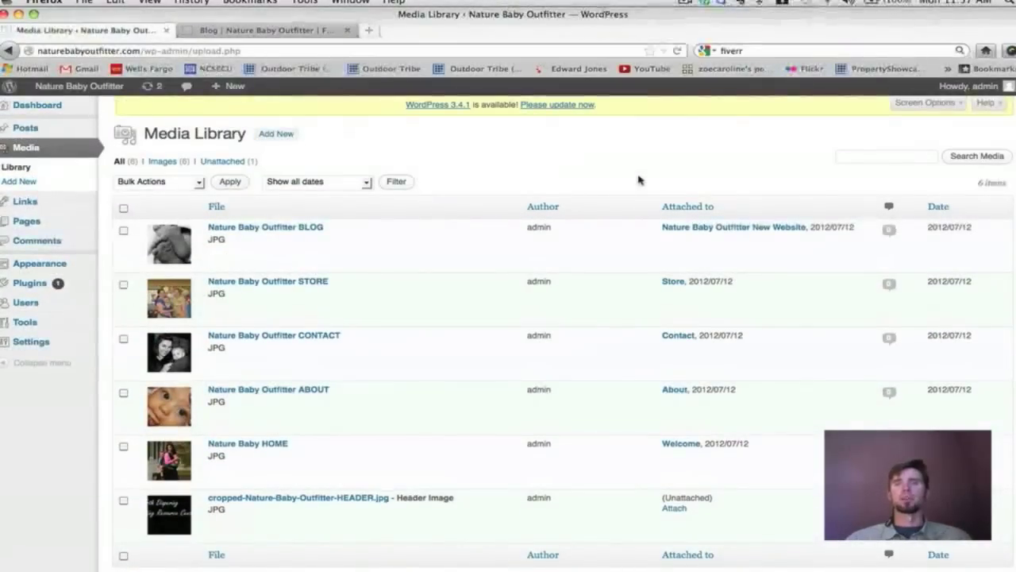
scroll(639, 179, down, 2)
scroll(637, 180, up, 2)
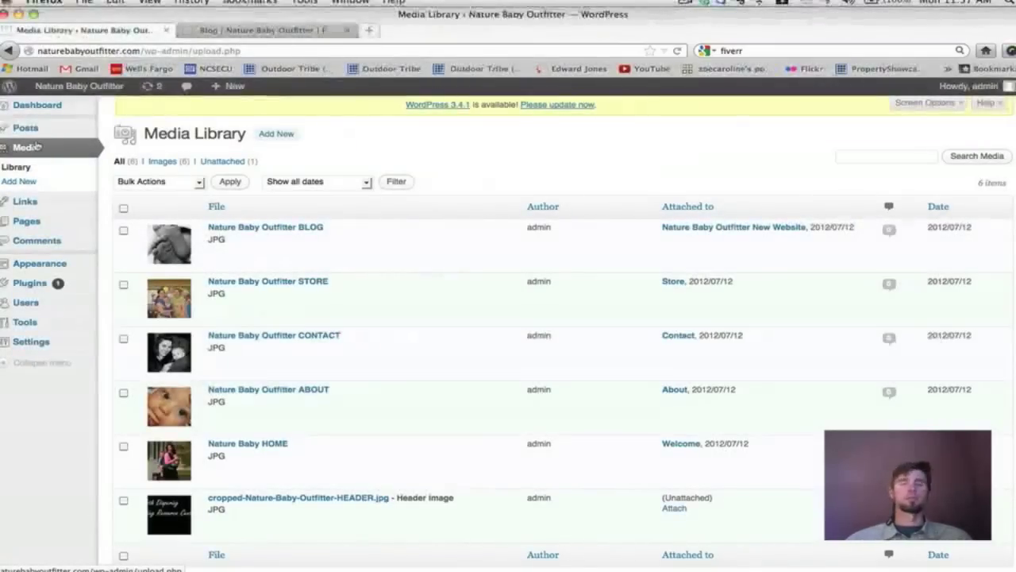
scroll(36, 146, down, 2)
scroll(36, 145, up, 2)
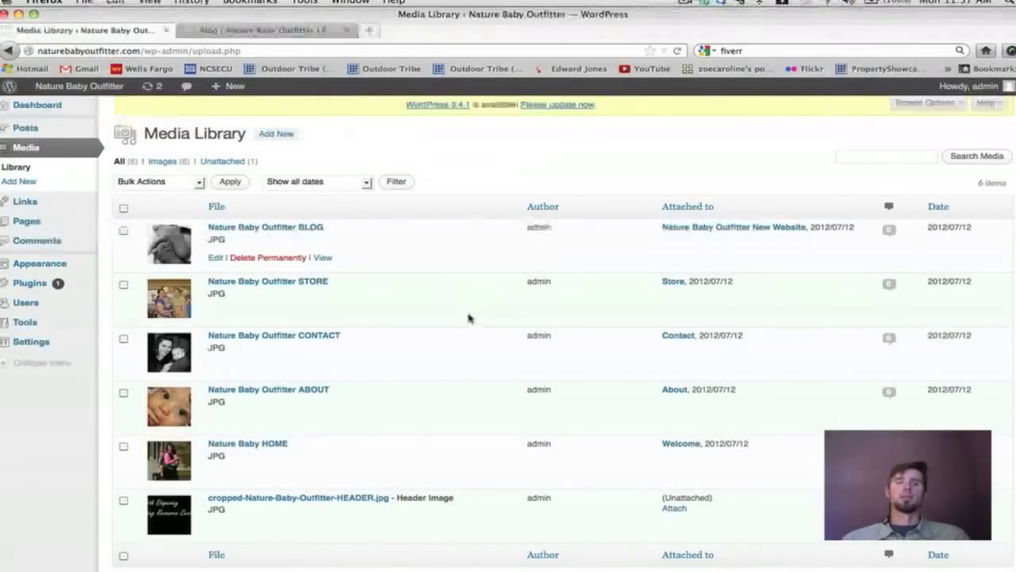
scroll(470, 318, down, 2)
scroll(472, 321, up, 2)
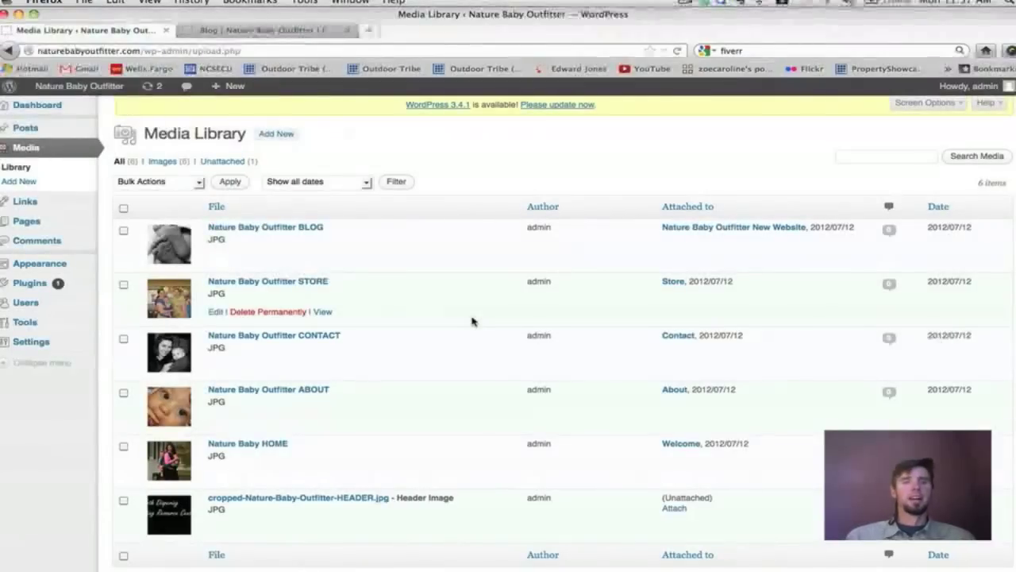
scroll(473, 320, down, 2)
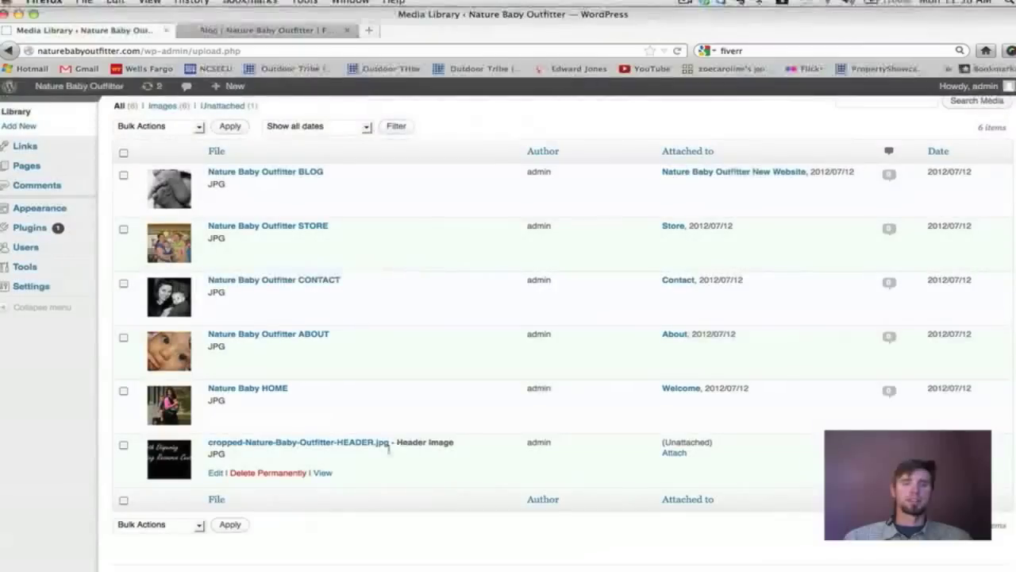
scroll(374, 425, up, 2)
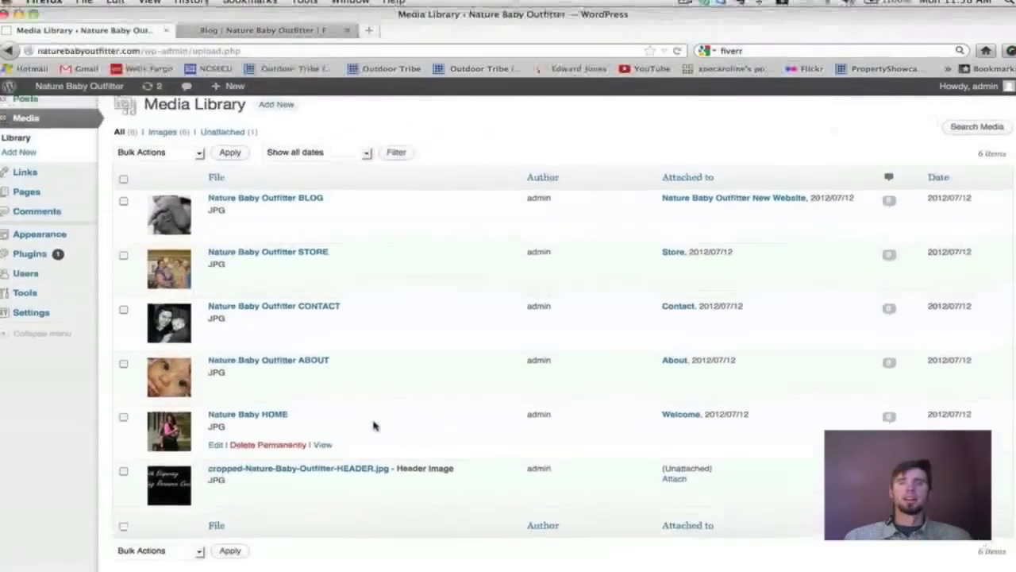
scroll(374, 425, up, 1)
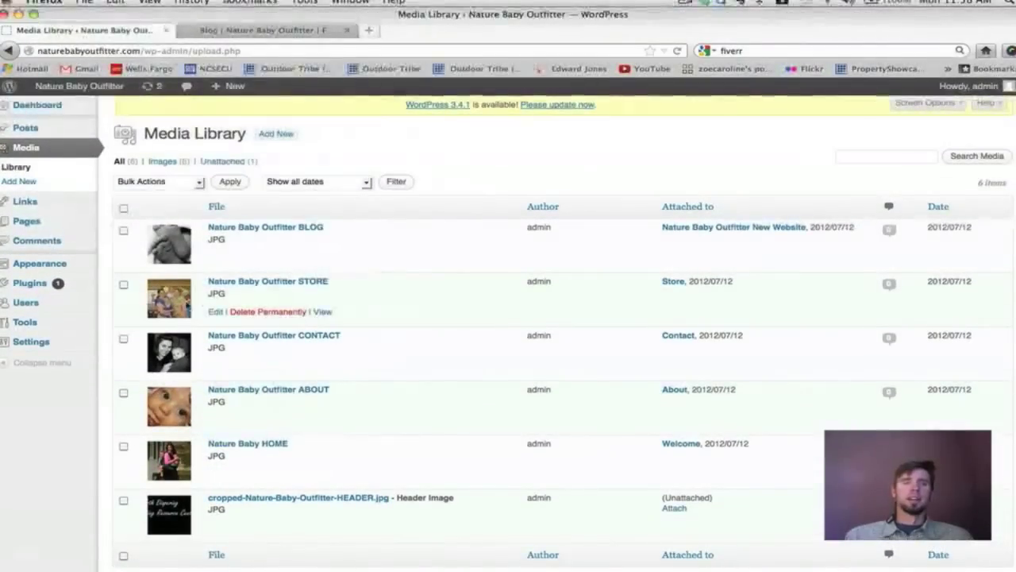
scroll(328, 212, down, 1)
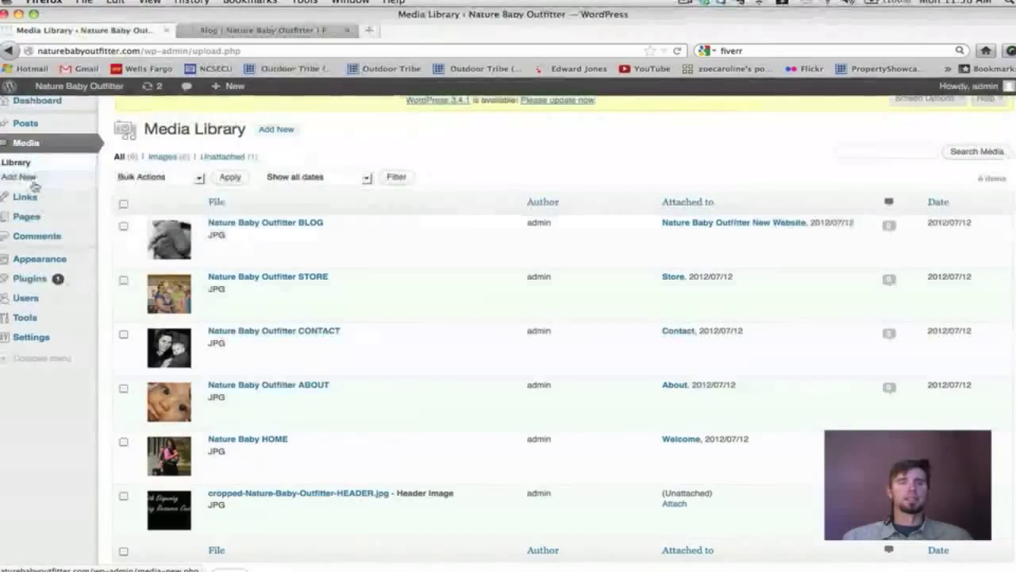
scroll(370, 266, down, 1)
scroll(369, 266, up, 2)
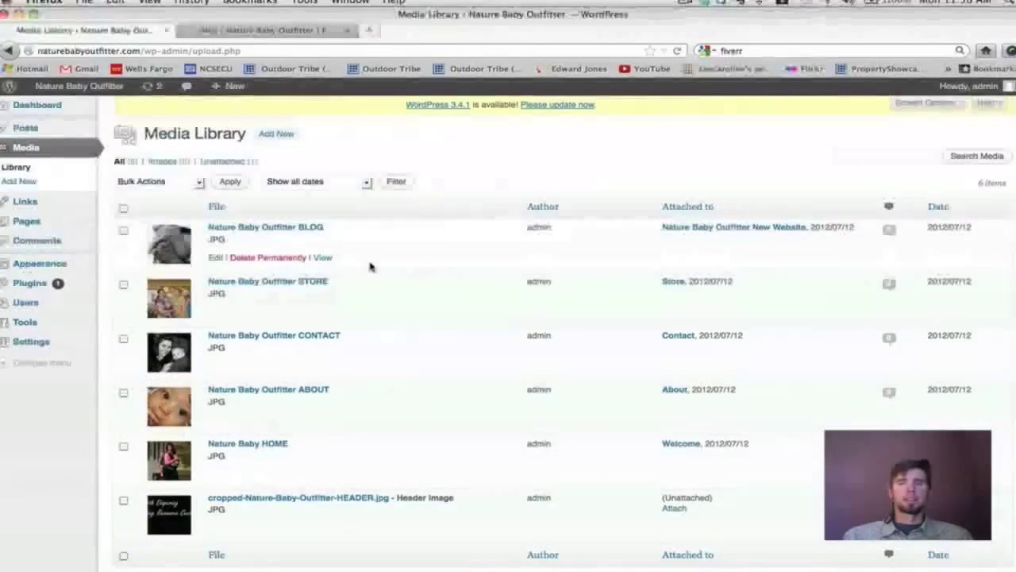
scroll(369, 266, down, 2)
scroll(369, 266, up, 2)
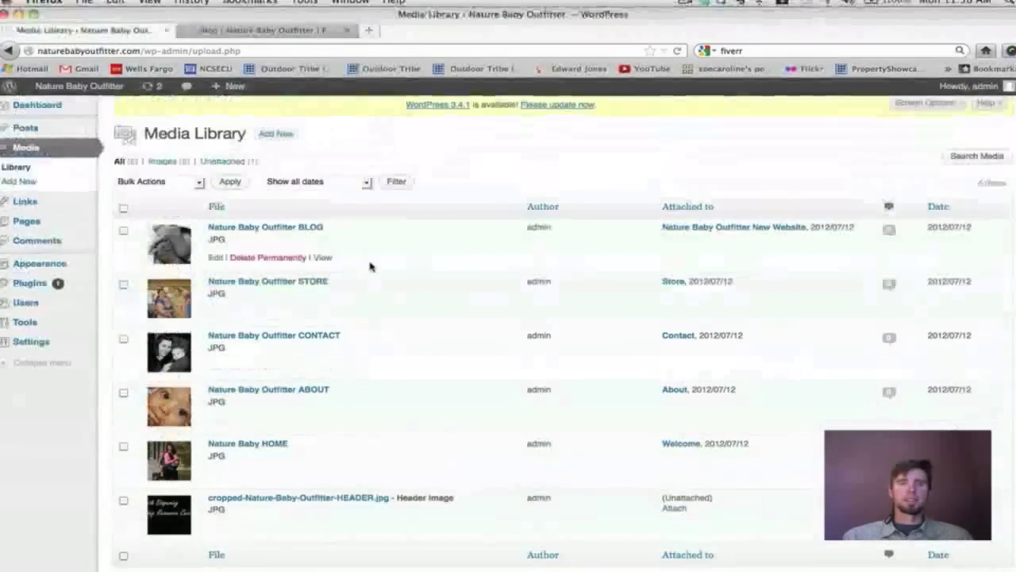
mouse_move(24, 115)
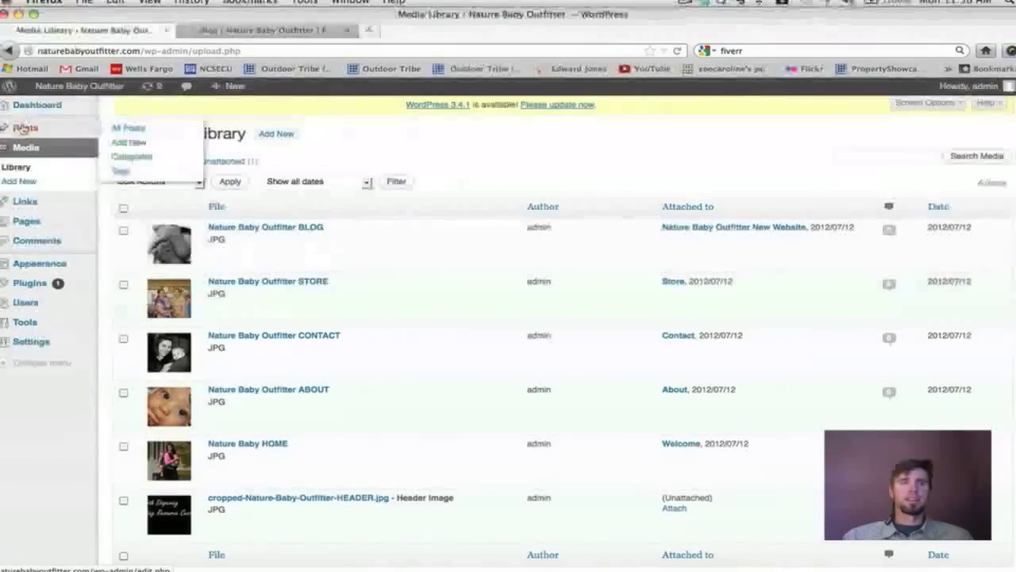
Start a new post with body text 'new post' and open the Add Media window.
click(141, 141)
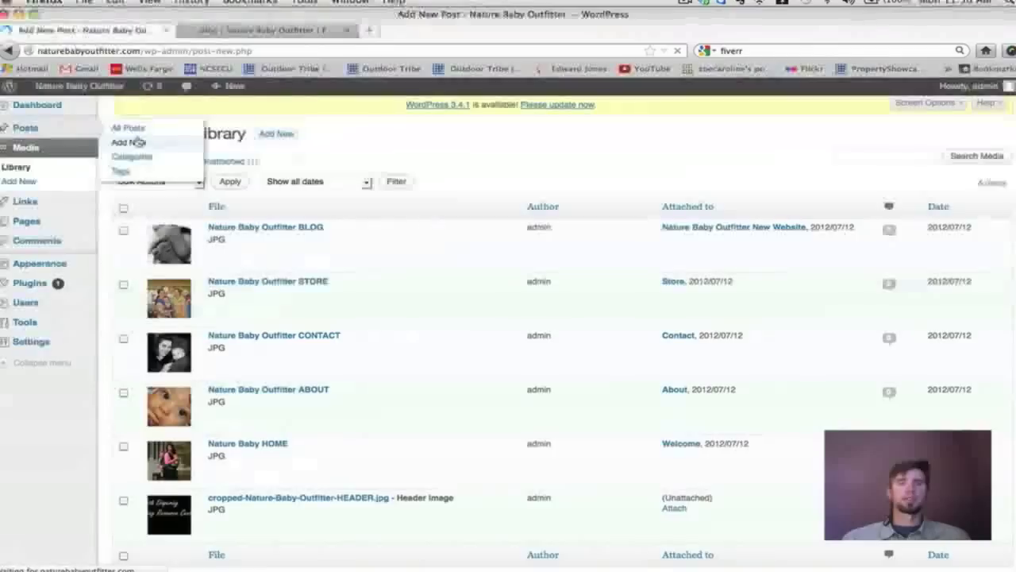
click(161, 293)
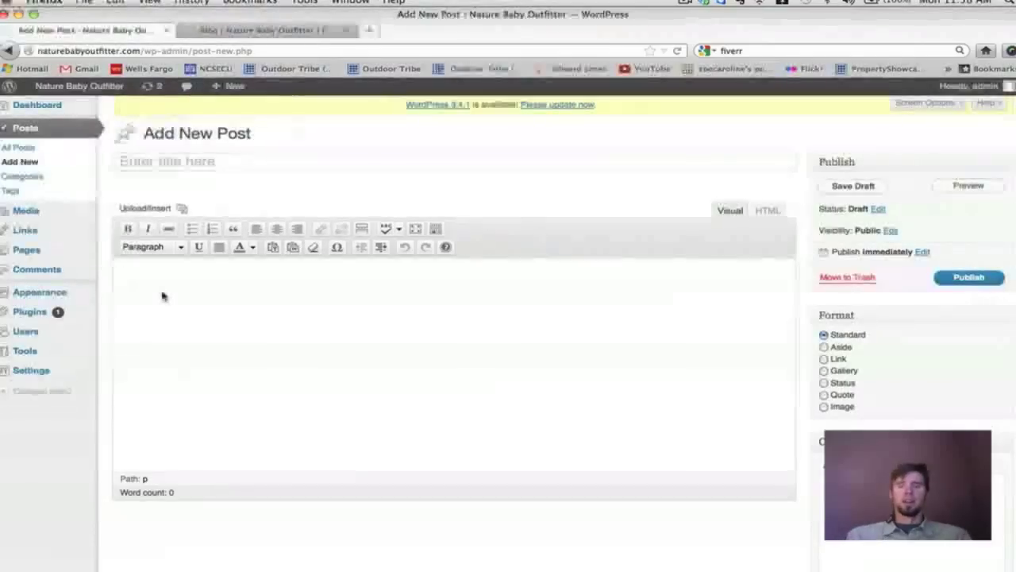
text(new post)
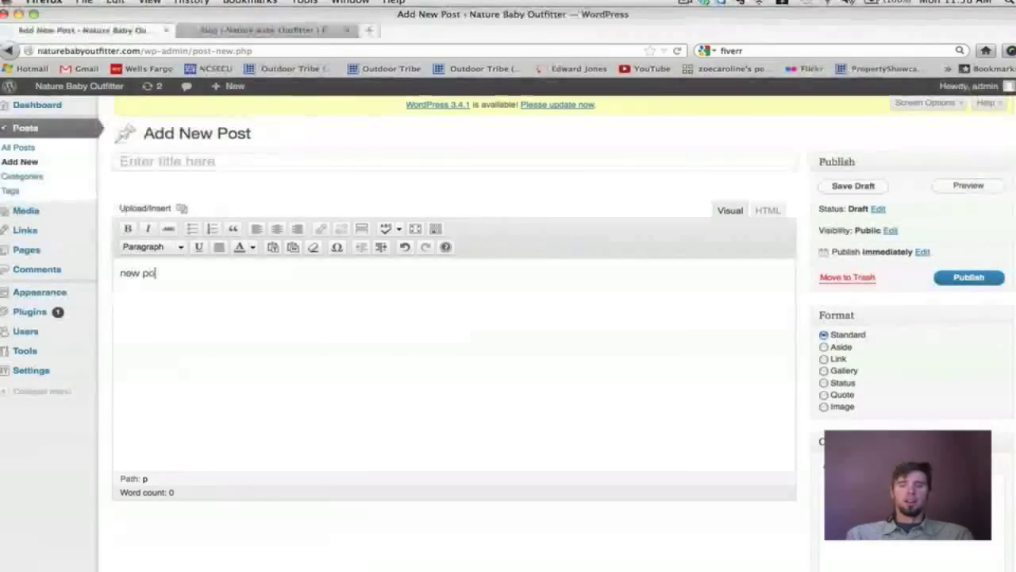
click(181, 208)
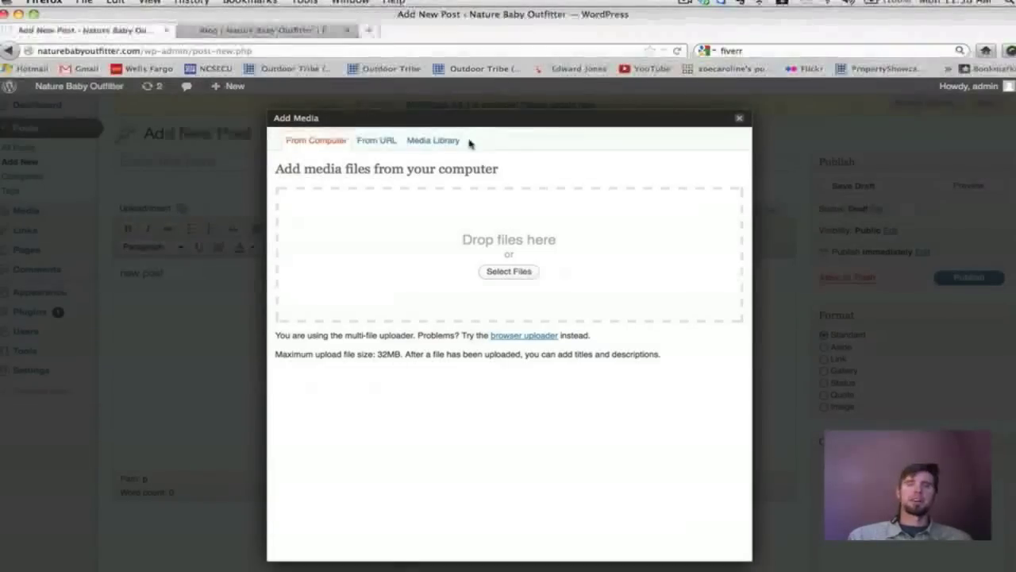
Insert the BLOG baby-feet image from the Media Library with Link URL None, then go to Links.
click(443, 147)
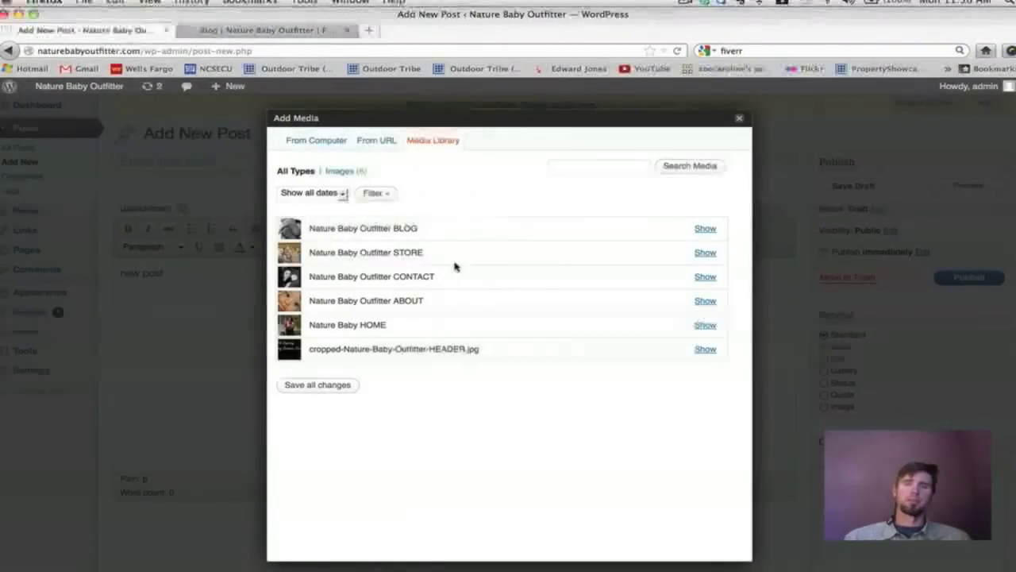
click(705, 229)
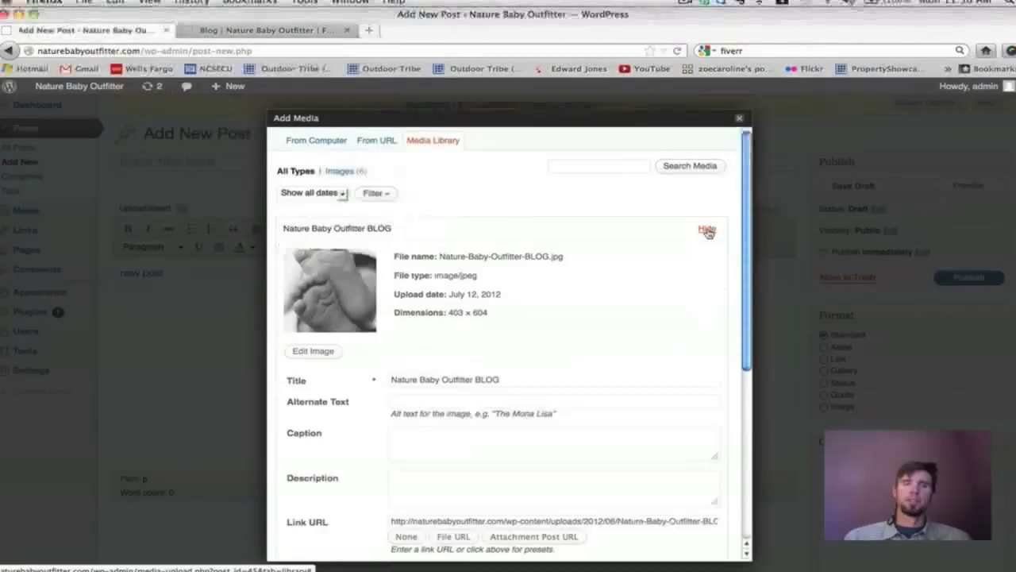
scroll(708, 233, down, 2)
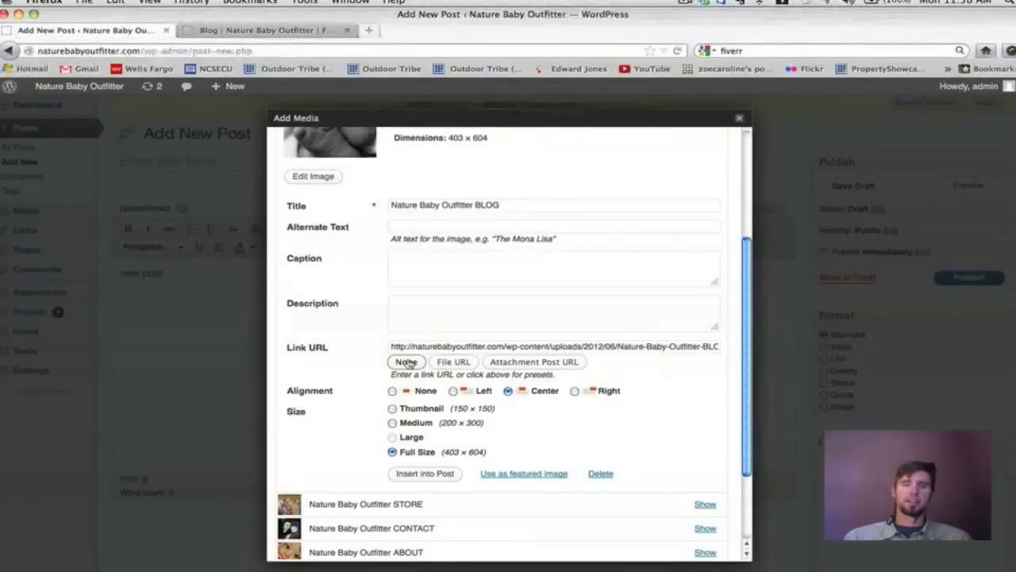
click(406, 362)
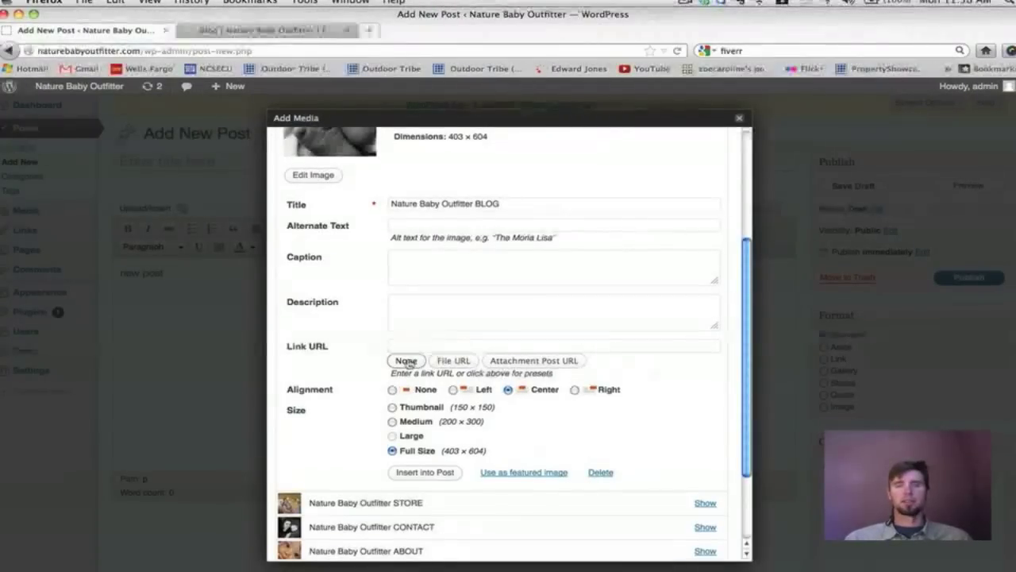
scroll(413, 445, down, 1)
click(415, 462)
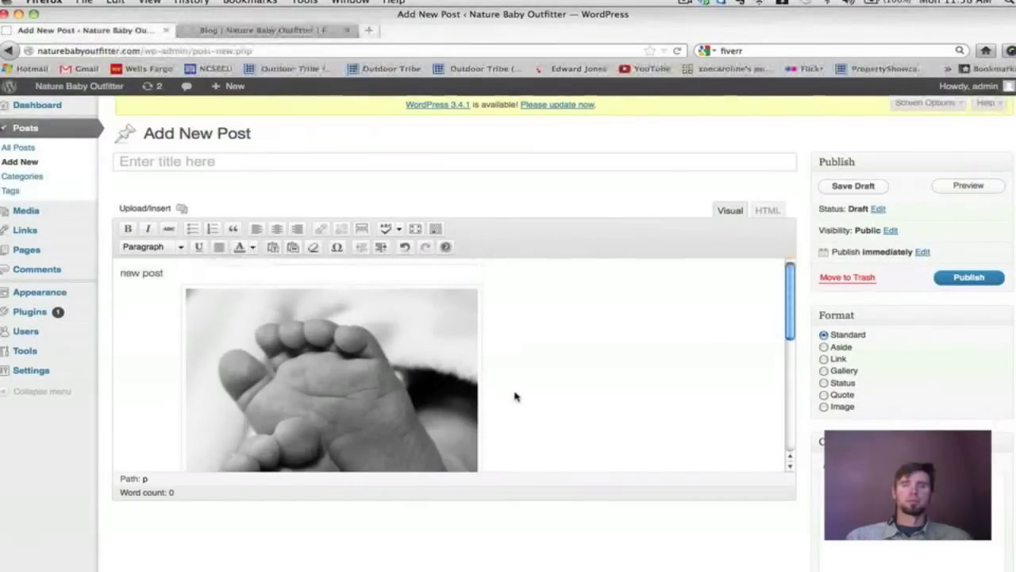
scroll(515, 396, down, 5)
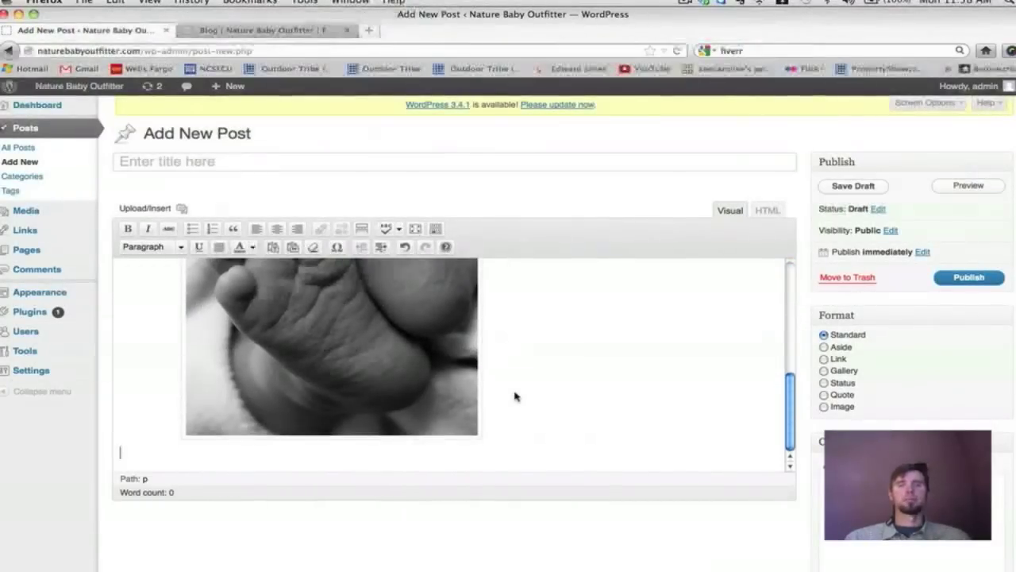
scroll(514, 397, up, 5)
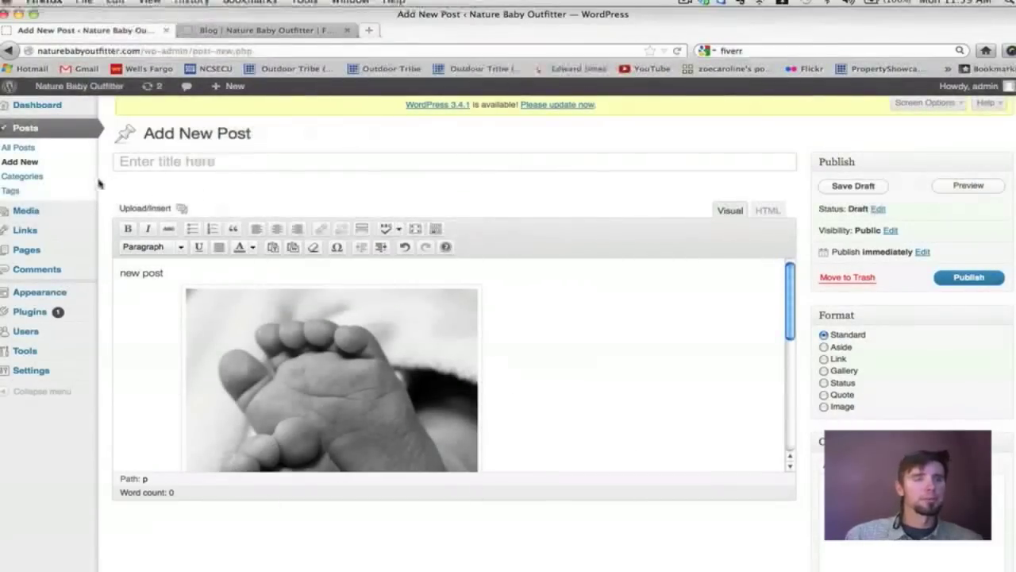
mouse_move(64, 209)
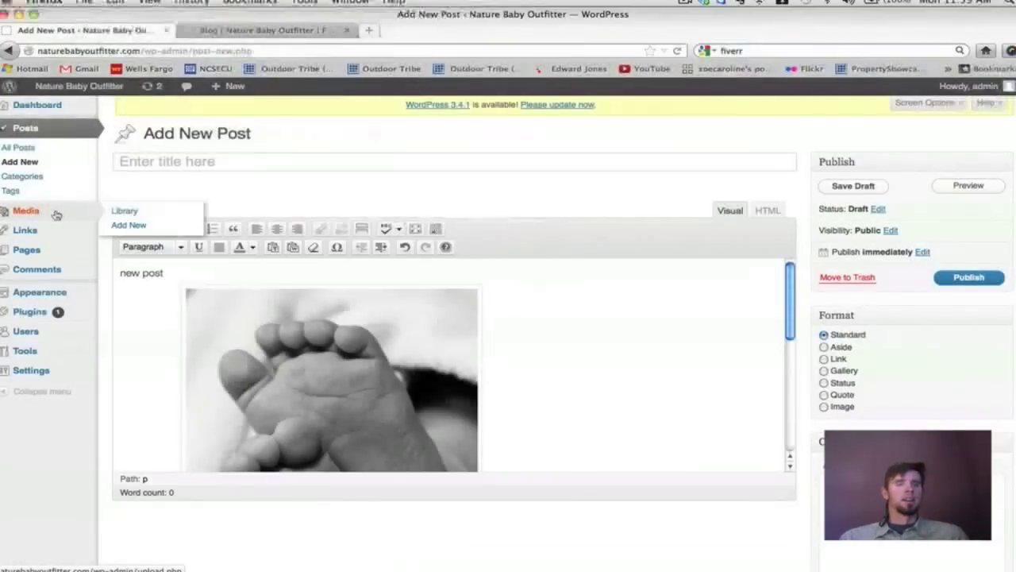
click(27, 230)
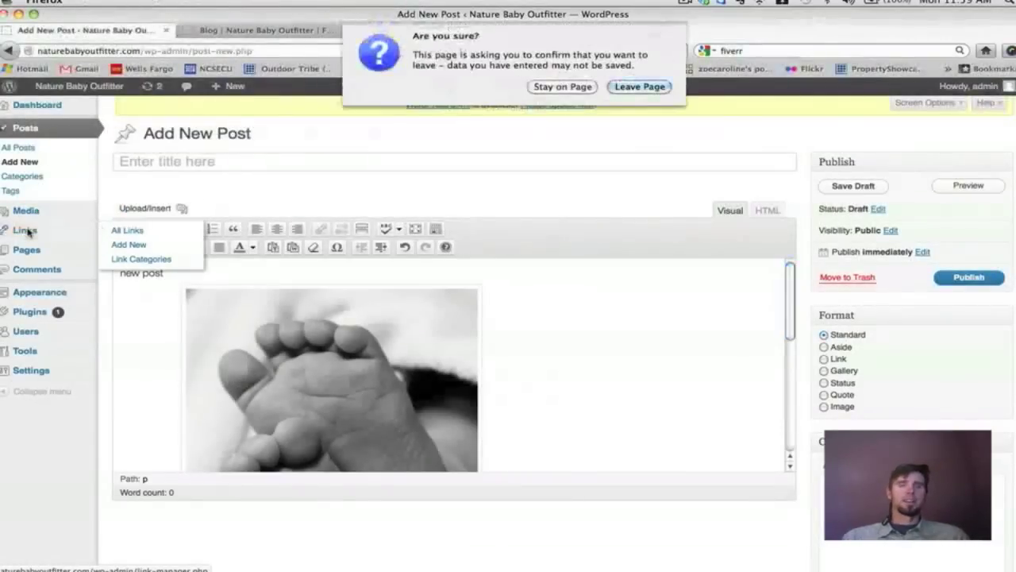
Discard the unsaved post and list all links, showing the seven default Blogroll links.
click(645, 87)
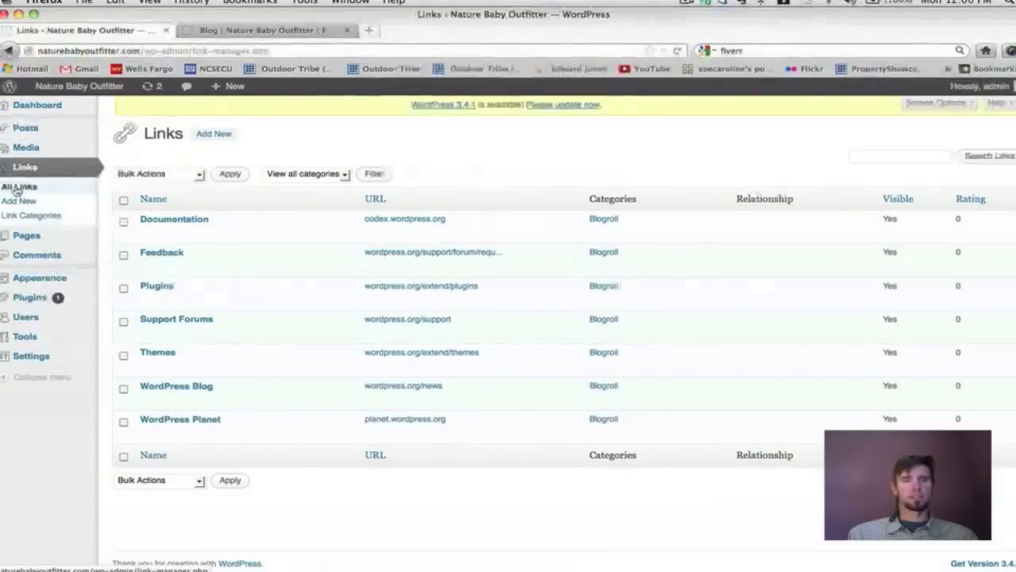
click(15, 188)
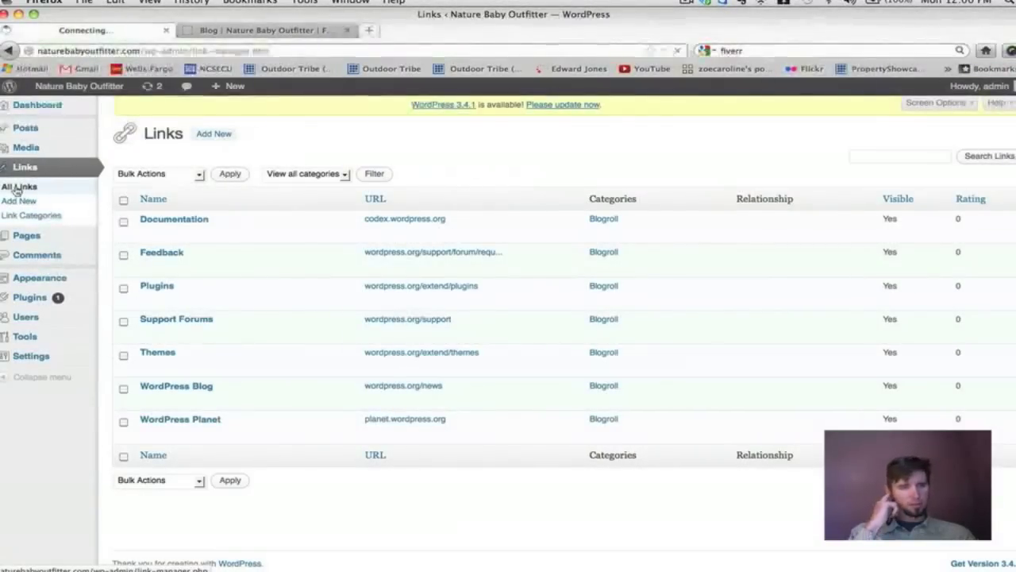
Bulk-delete all seven default Blogroll links, from Documentation through WordPress Planet.
click(123, 221)
click(123, 255)
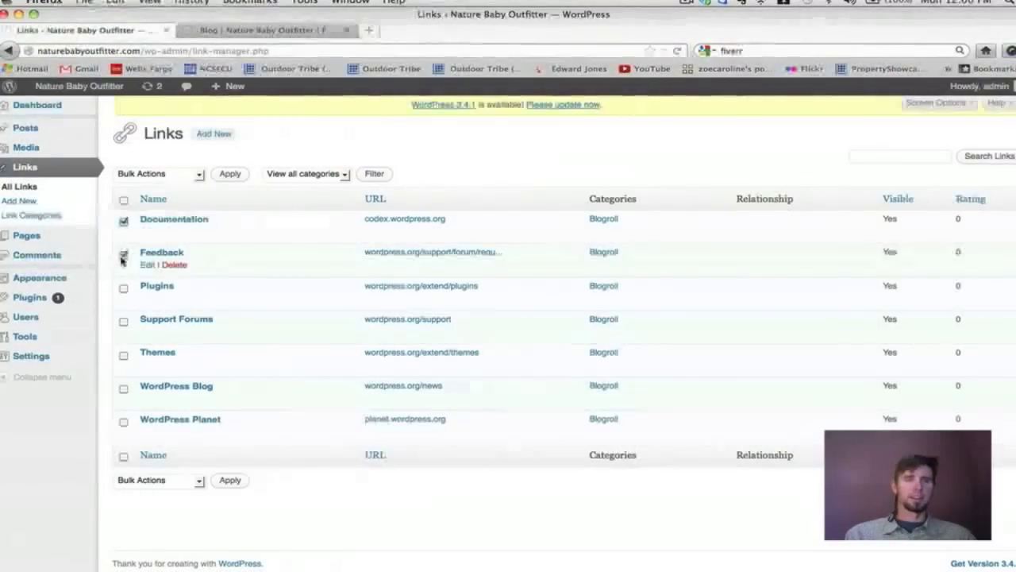
click(124, 323)
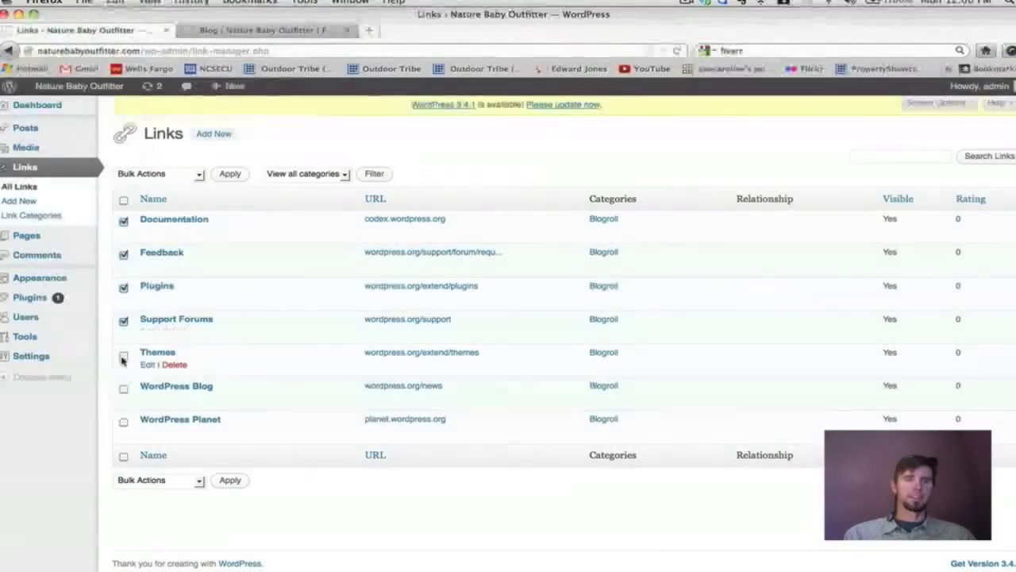
click(123, 357)
click(123, 388)
click(123, 421)
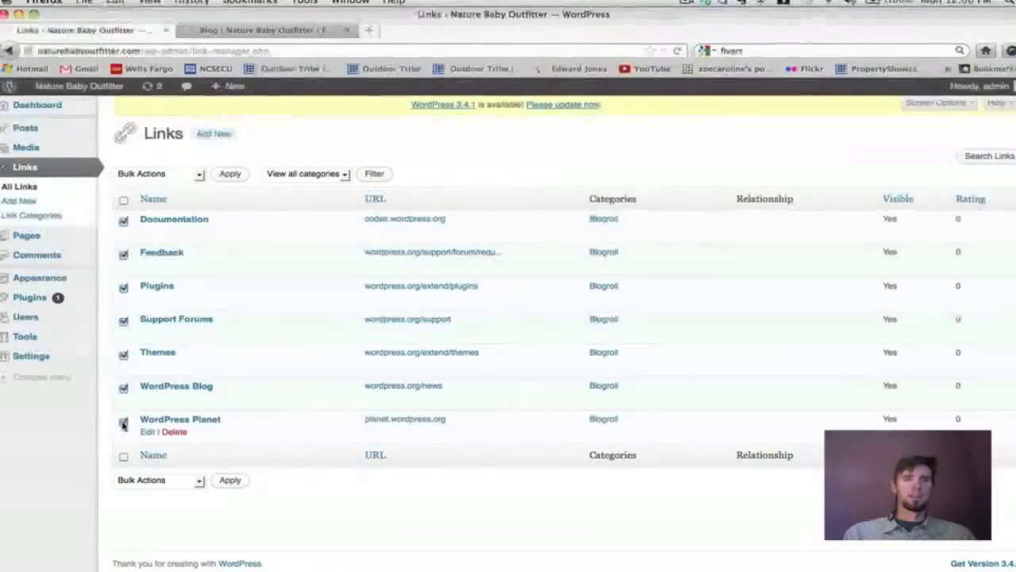
click(199, 174)
click(179, 200)
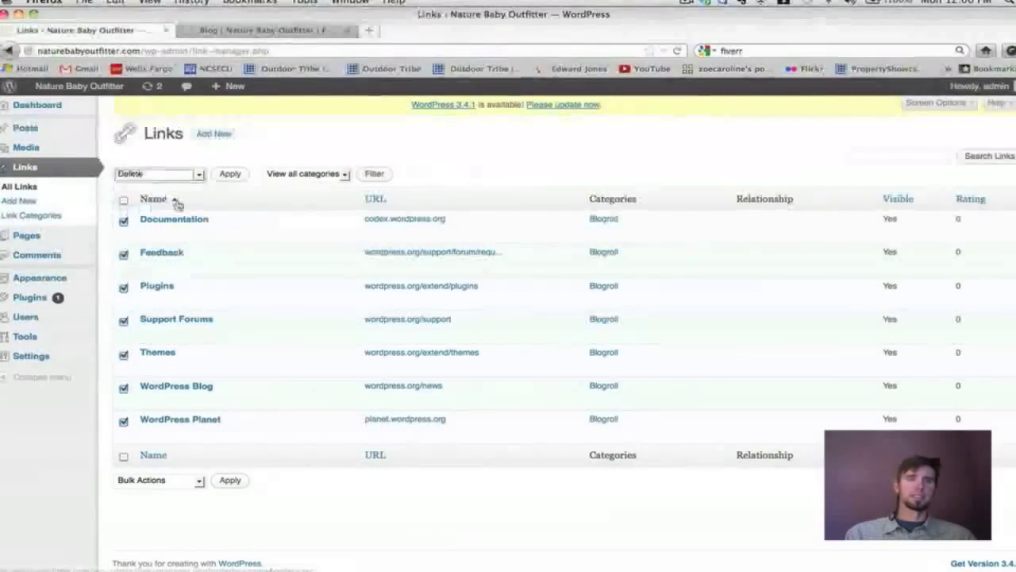
click(227, 179)
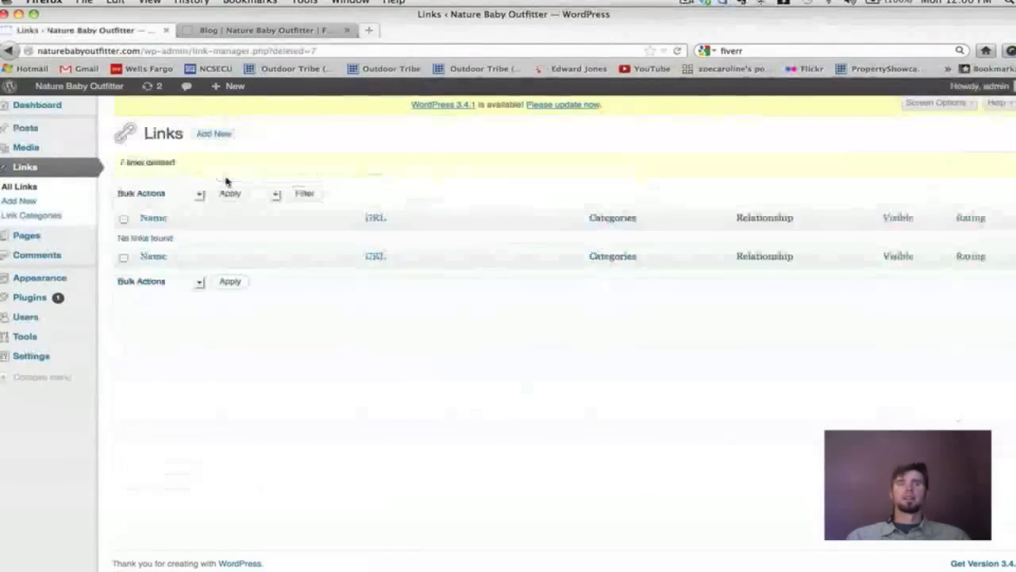
click(19, 201)
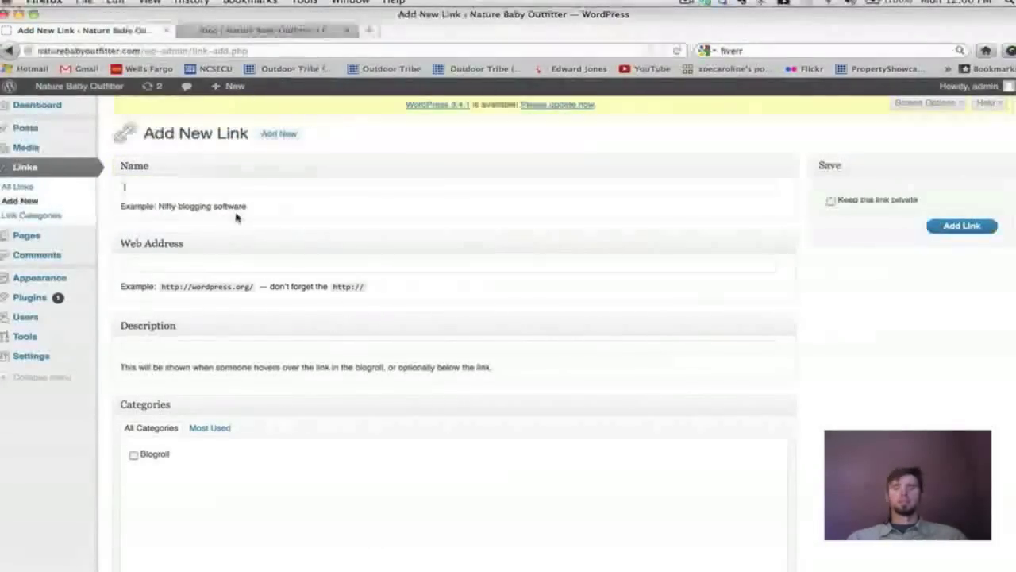
text(La)
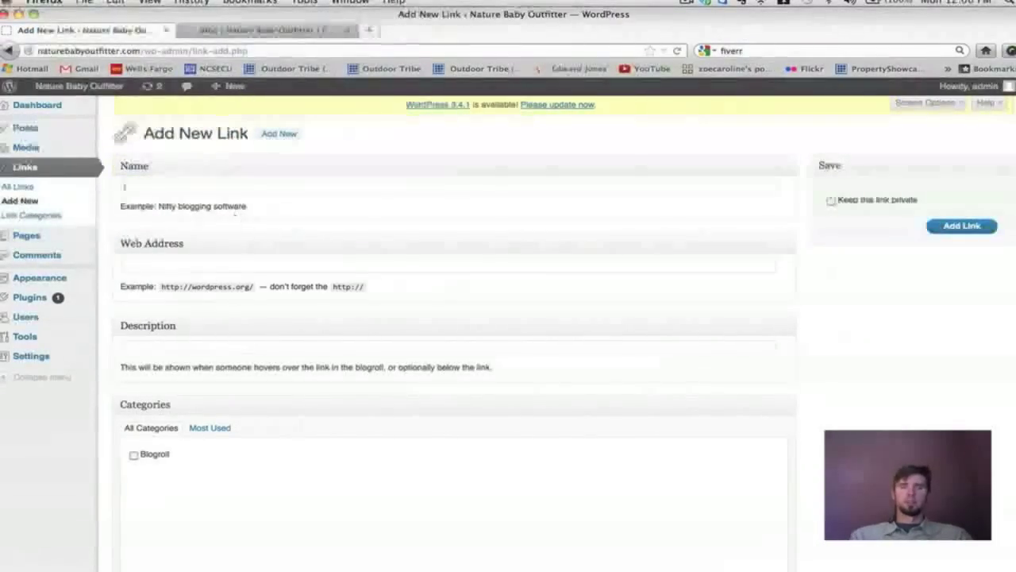
text( Leche)
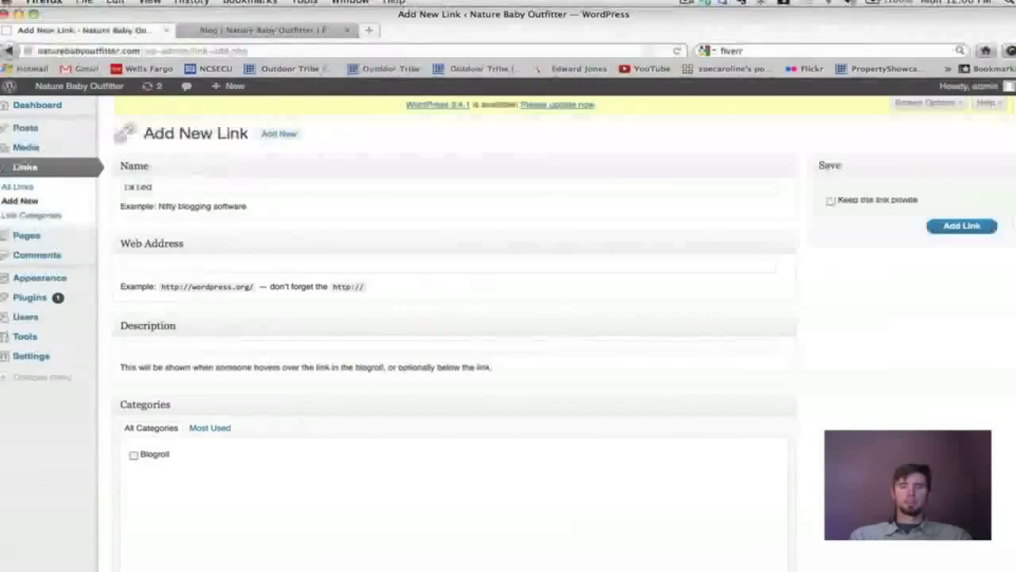
text(gue)
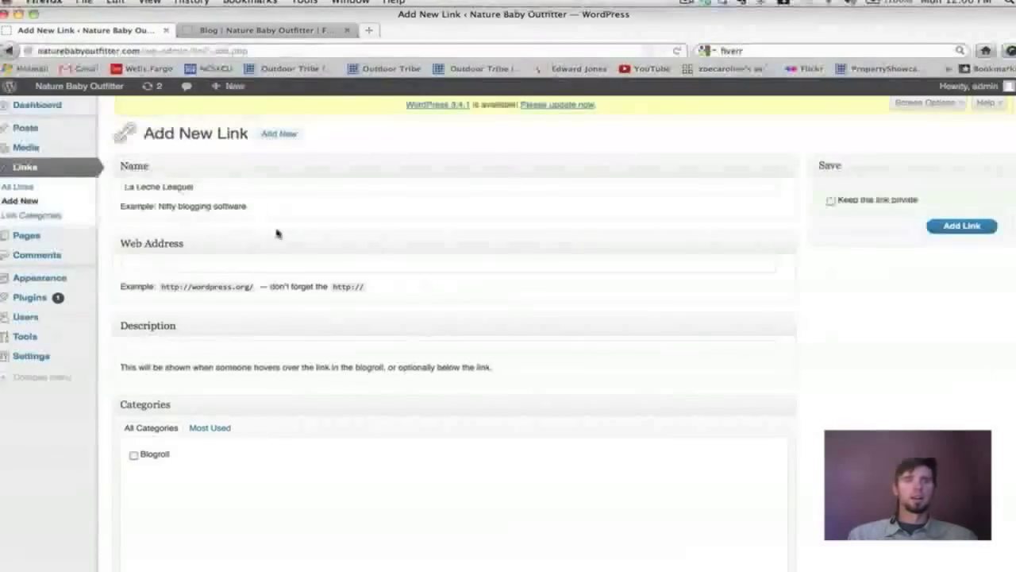
click(223, 268)
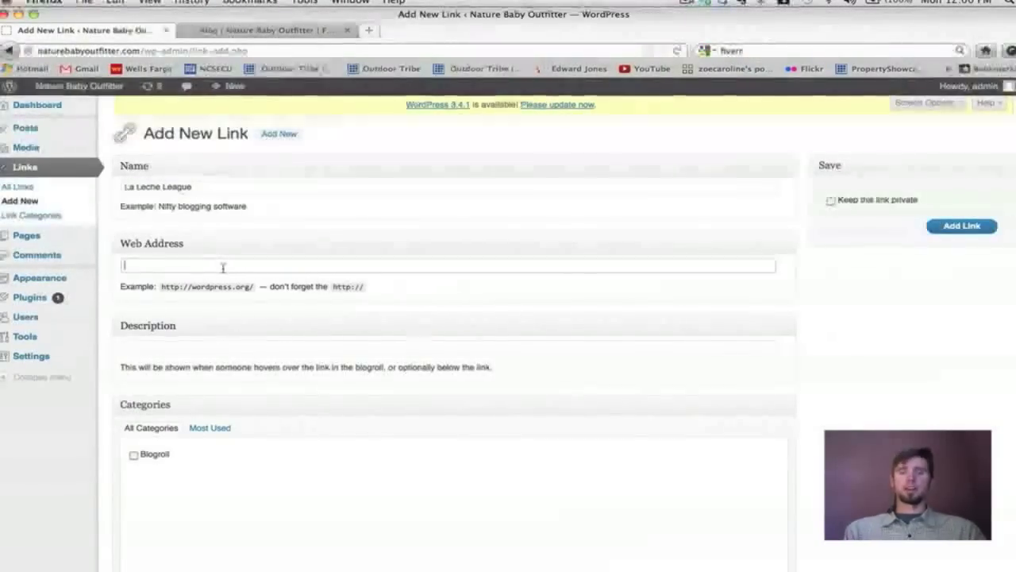
text(tt)
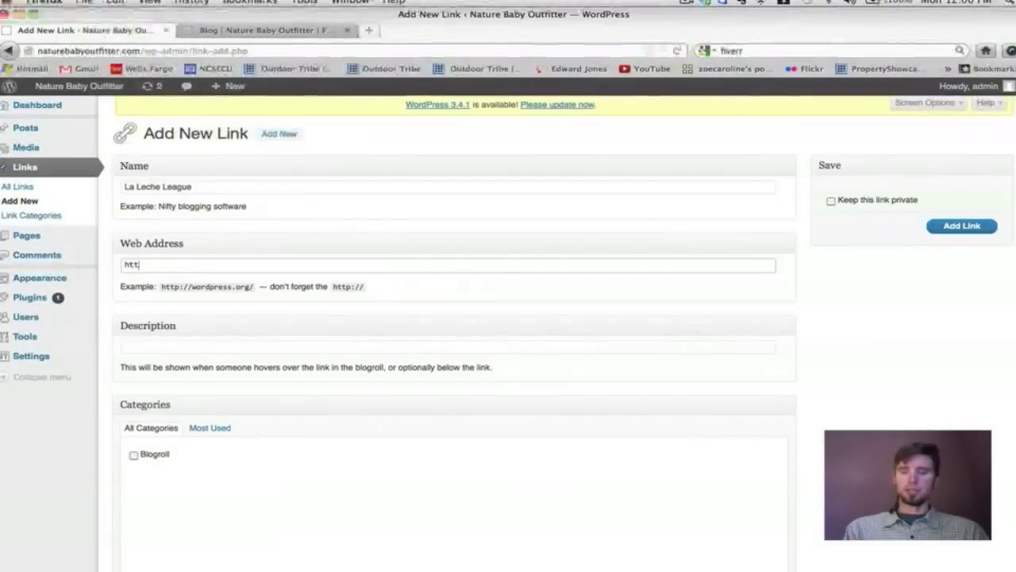
text(p;//)
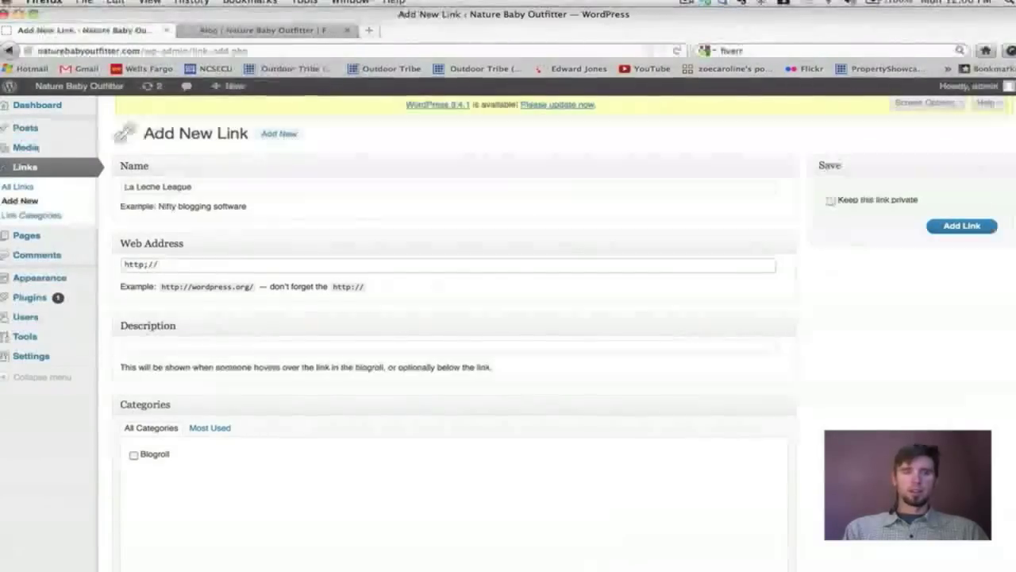
key(BackSpace)
key(BackSpace)
key(BackSpace)
text(://)
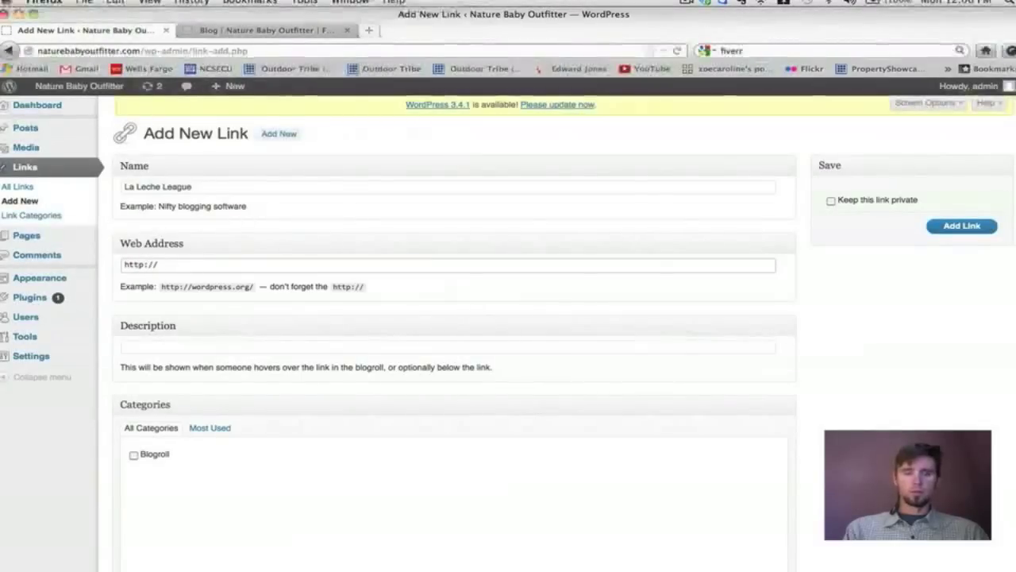
text(google)
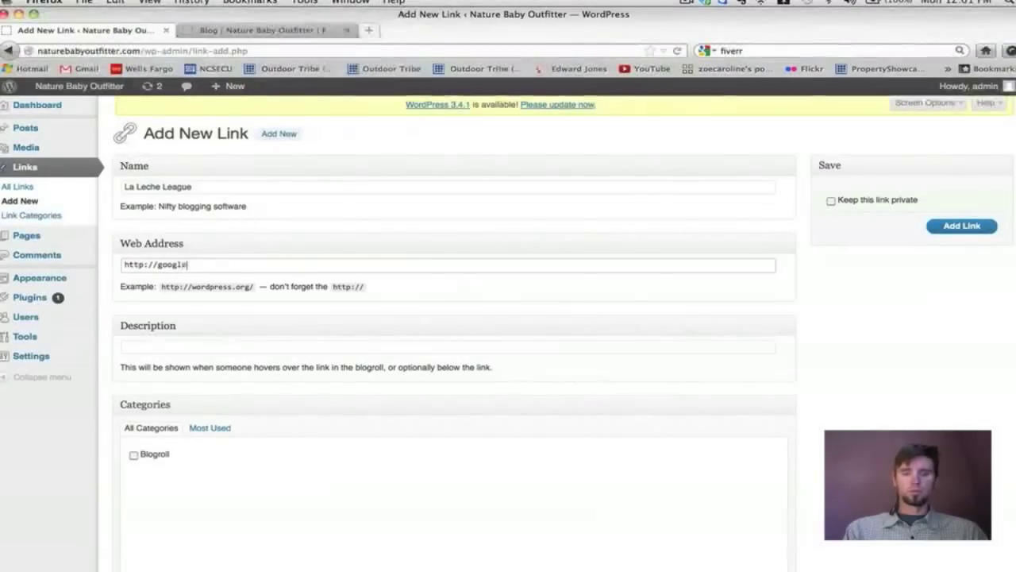
text(.com)
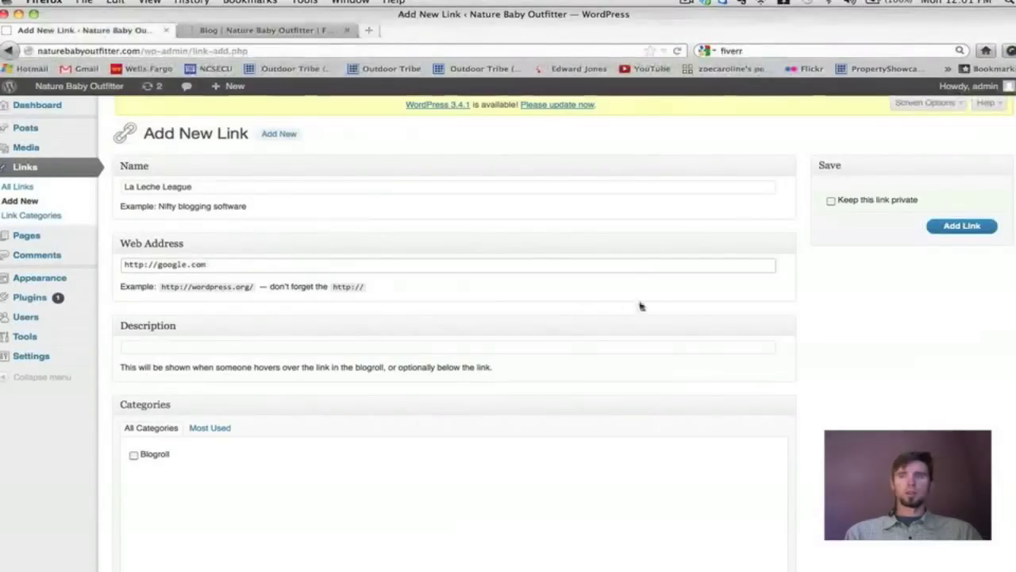
click(948, 230)
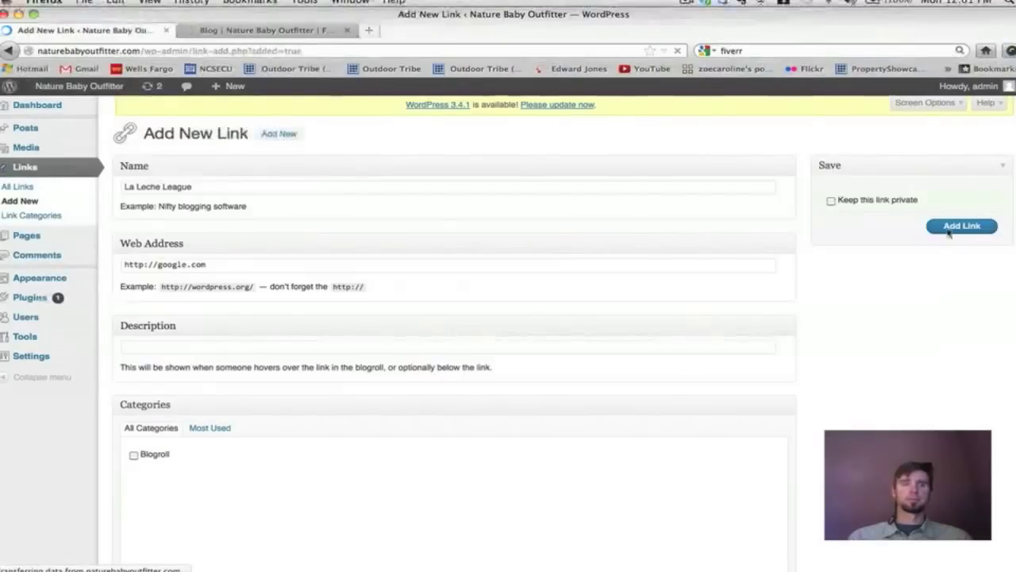
click(34, 190)
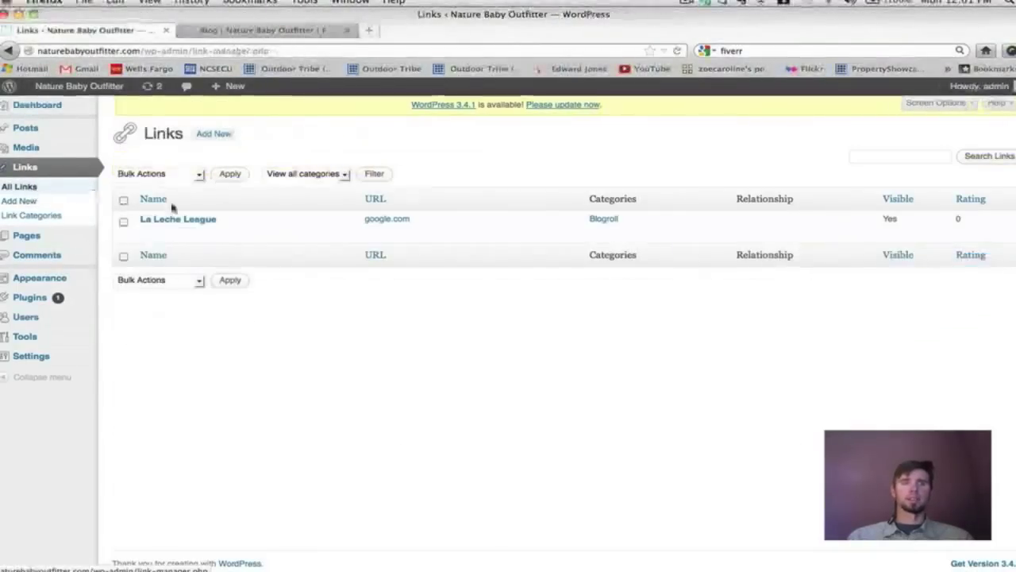
click(38, 203)
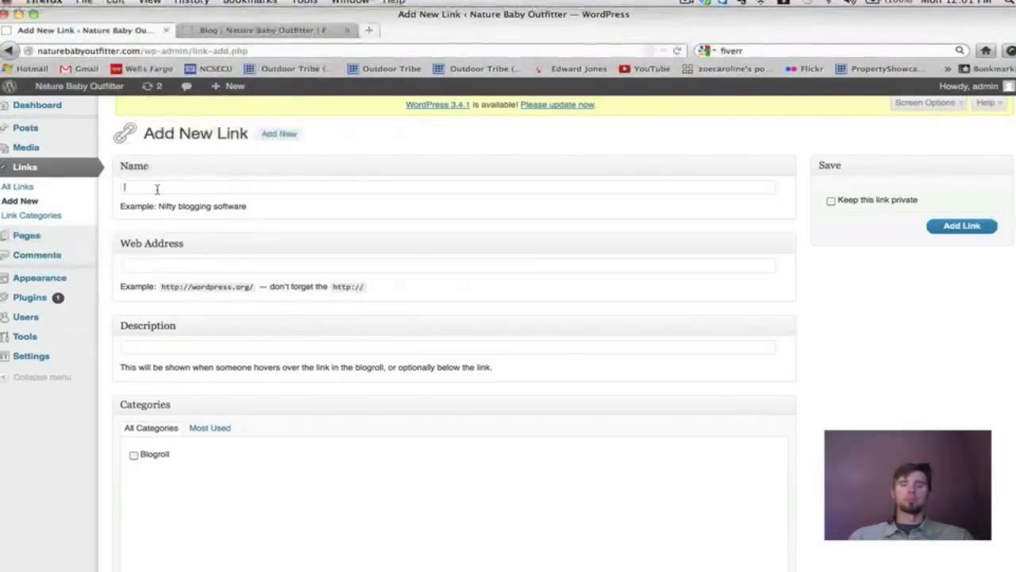
text(ture Baby Outfit)
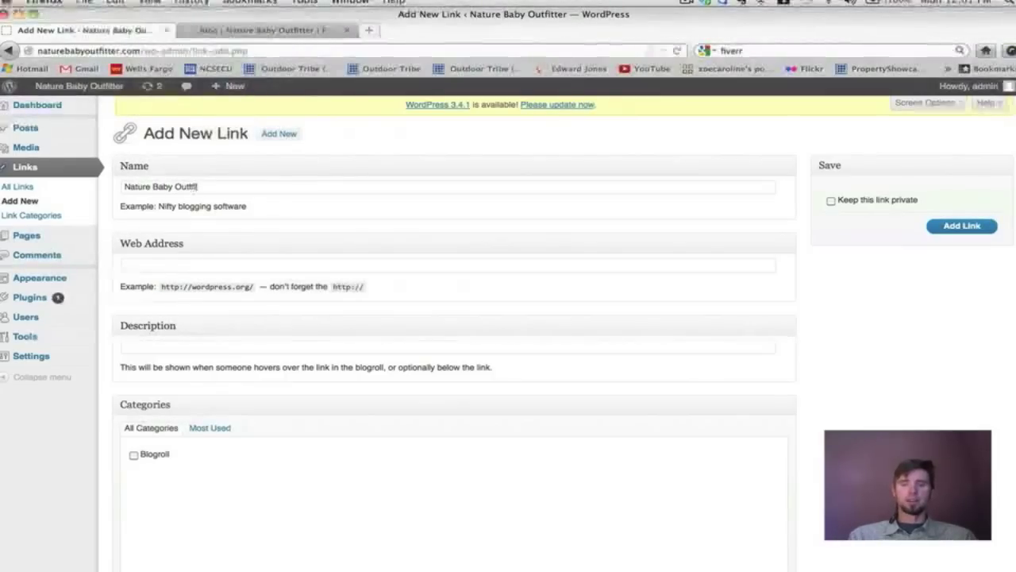
text(ter Videos)
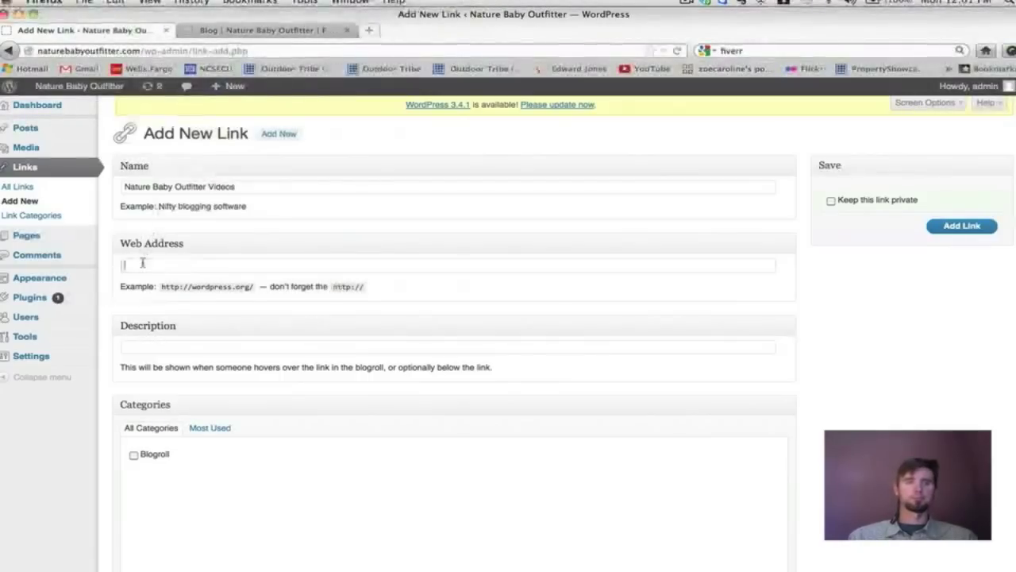
click(142, 263)
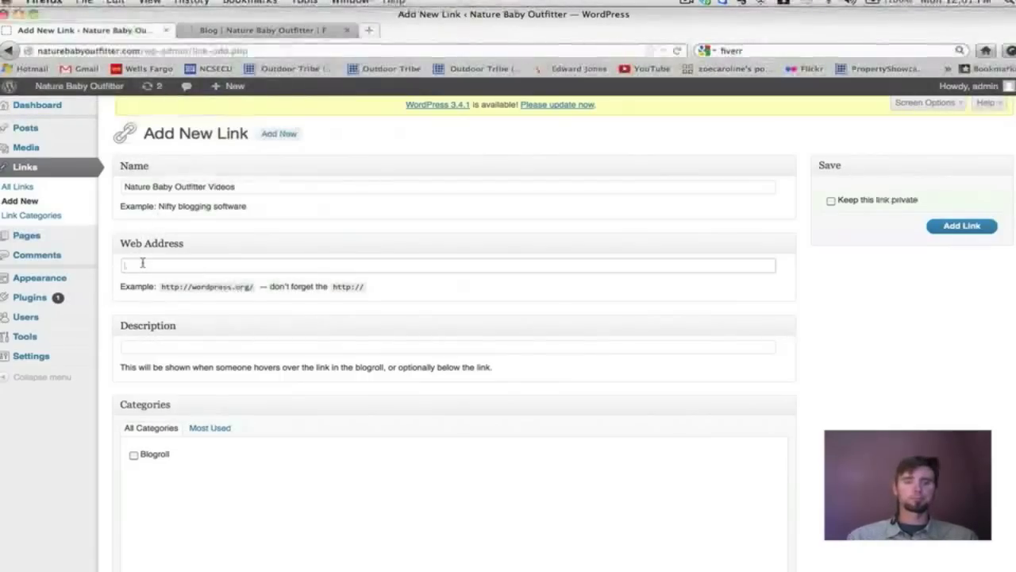
text(htt)
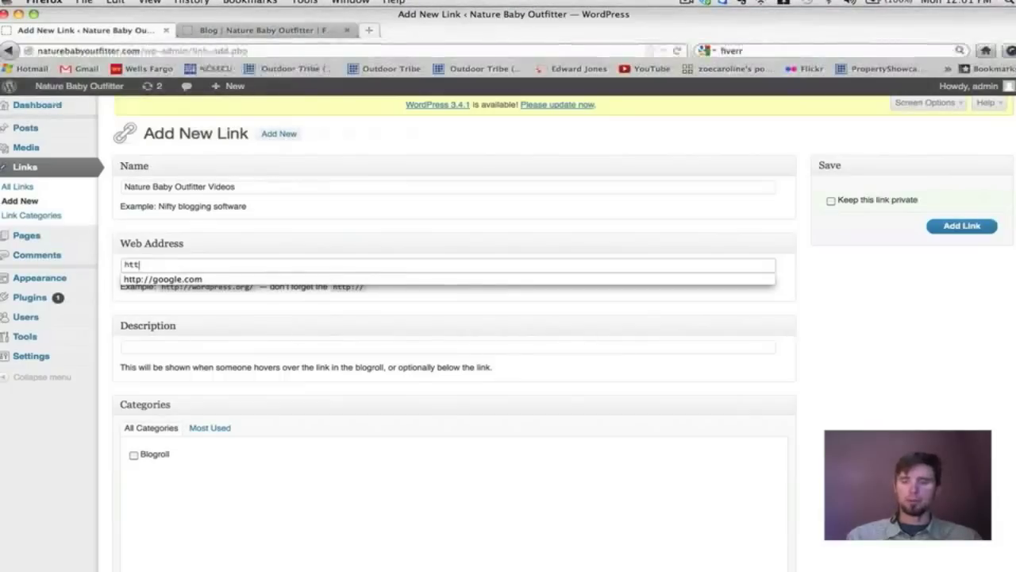
text(p://)
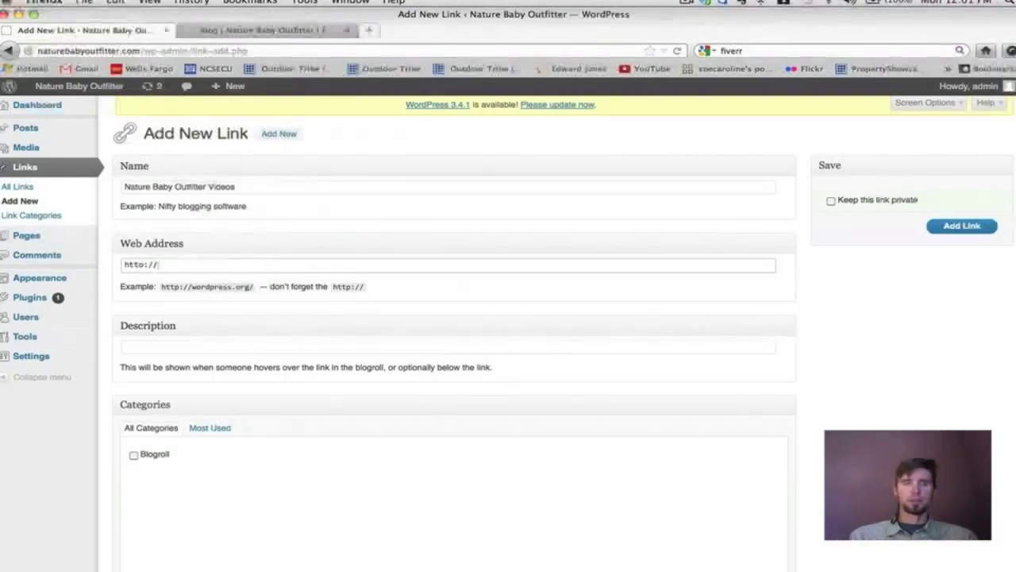
key(BackSpace)
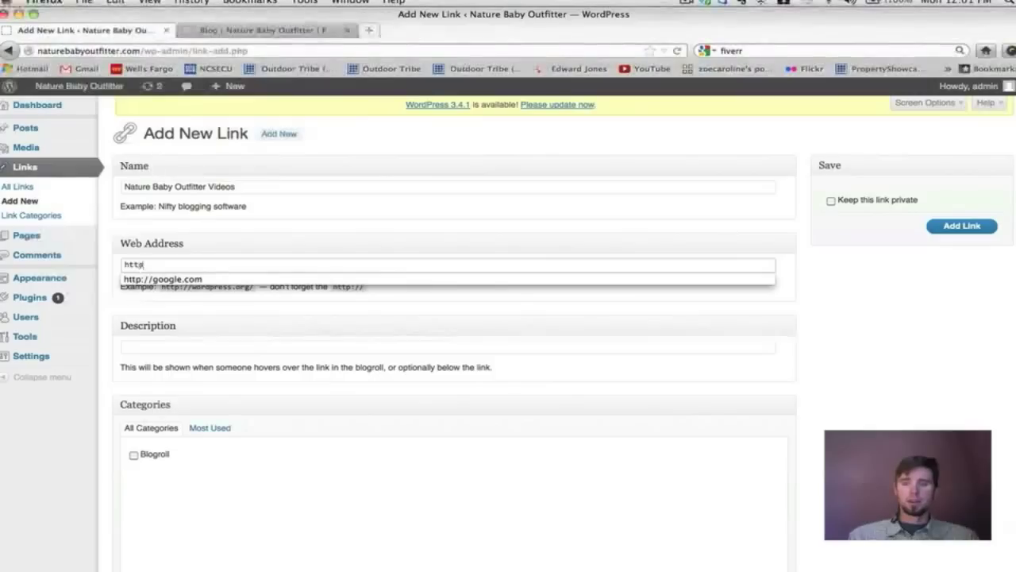
text(:/)
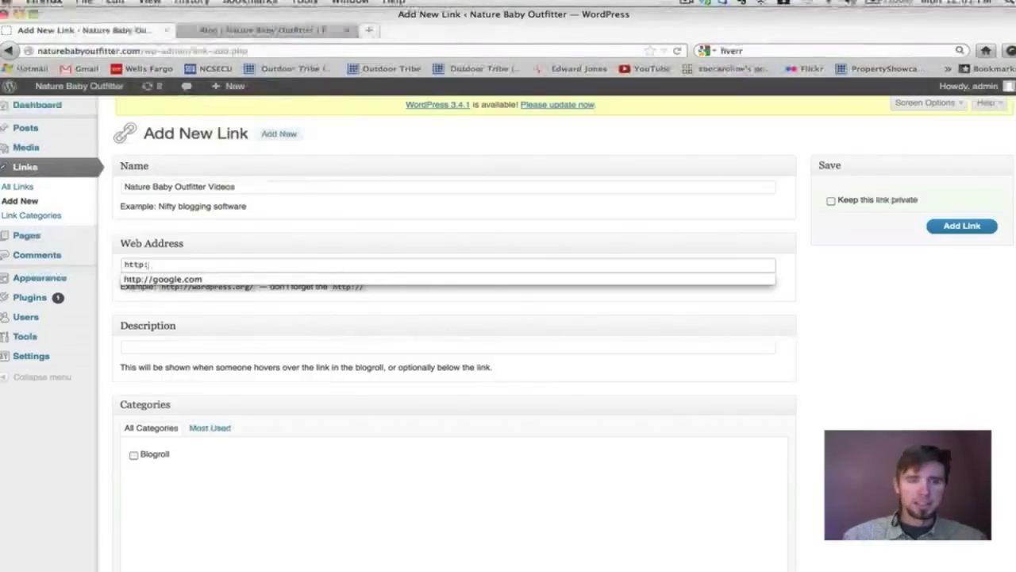
text(/)
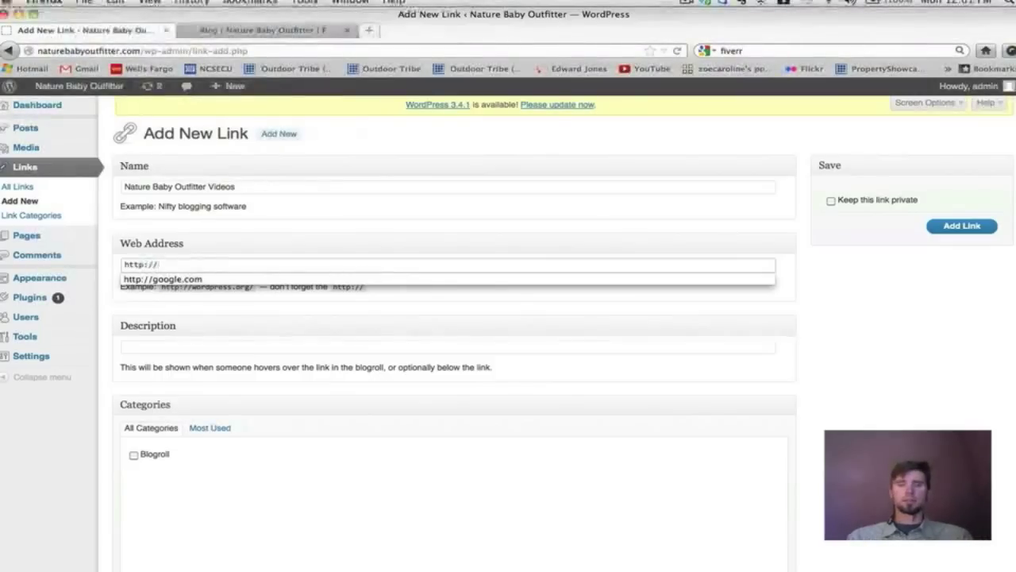
text(youtube.com)
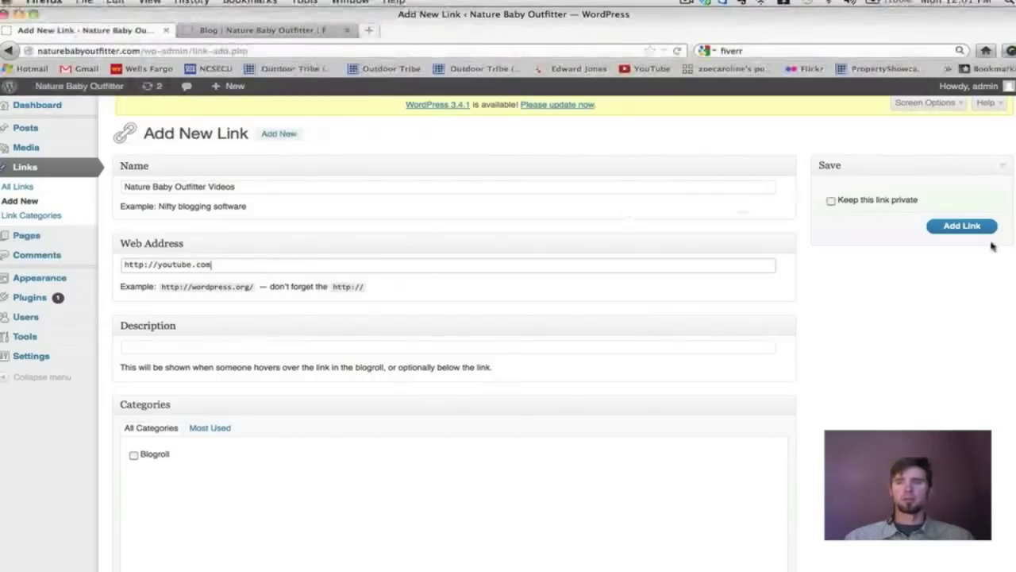
click(951, 226)
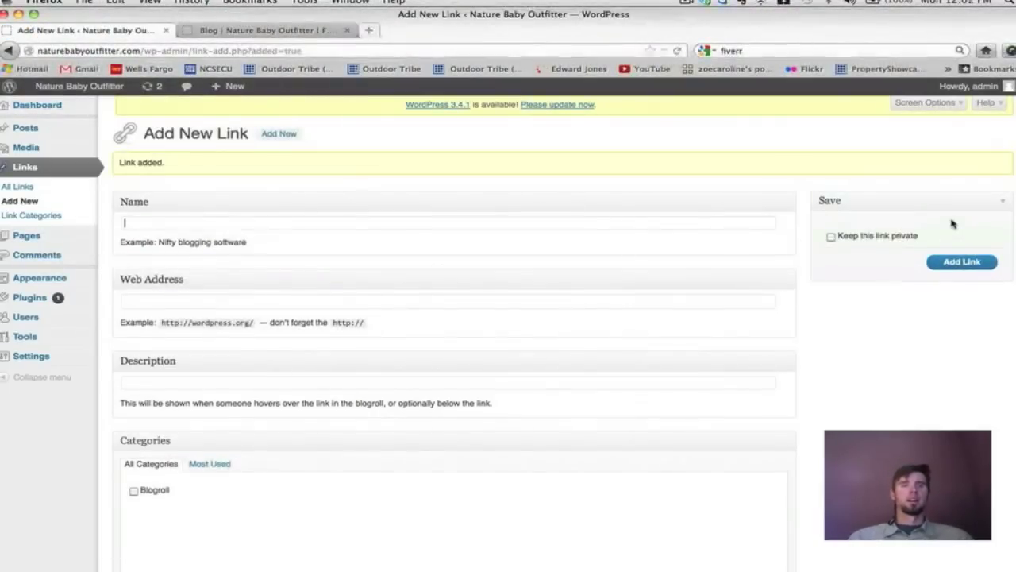
click(45, 190)
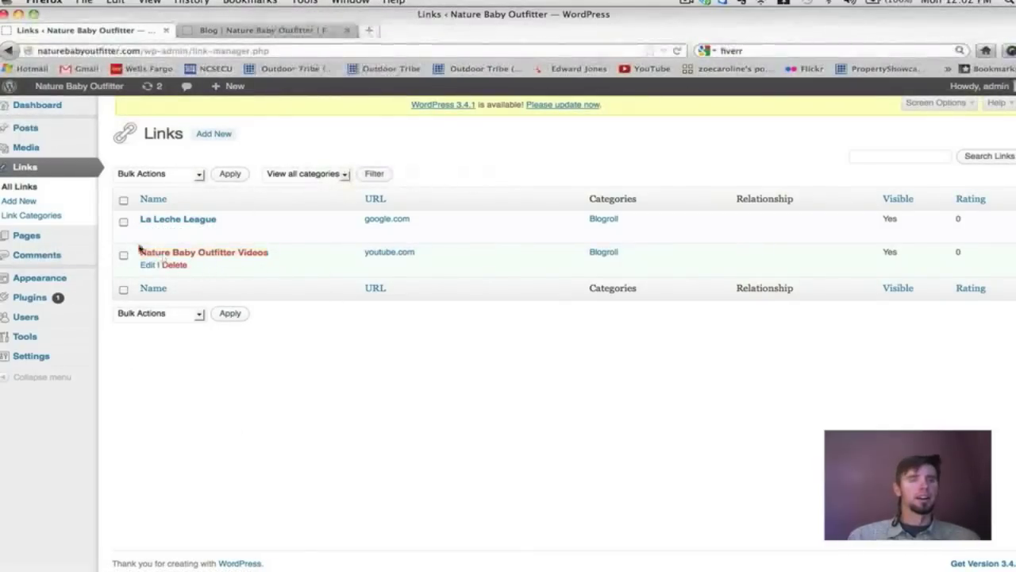
Go to the Pages list (About, Blog, Contact, Store, Welcome) and open the About page.
mouse_move(56, 238)
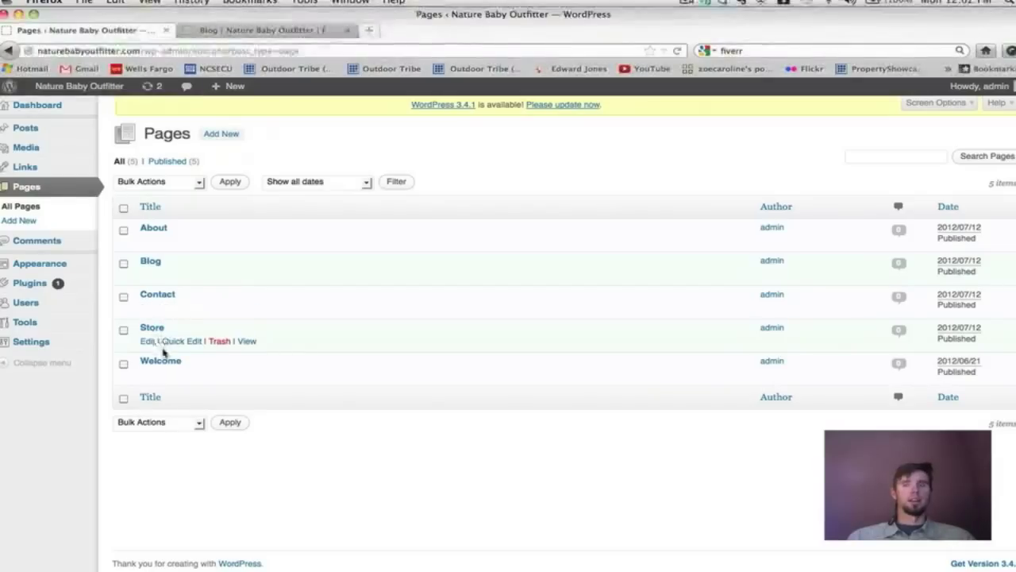
click(150, 232)
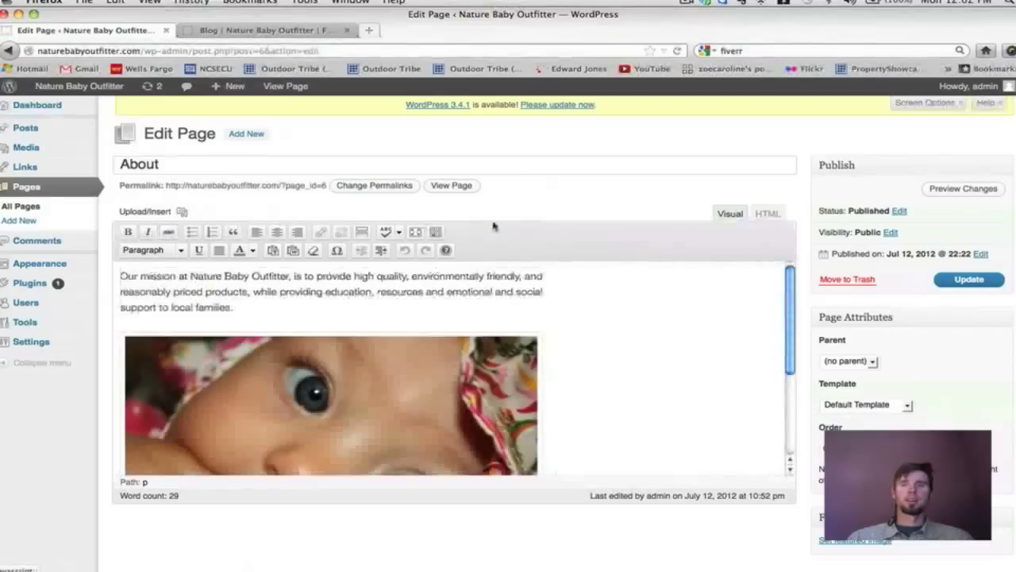
Look over the About page, then go to Comments showing the test and sample comments.
scroll(611, 249, down, 2)
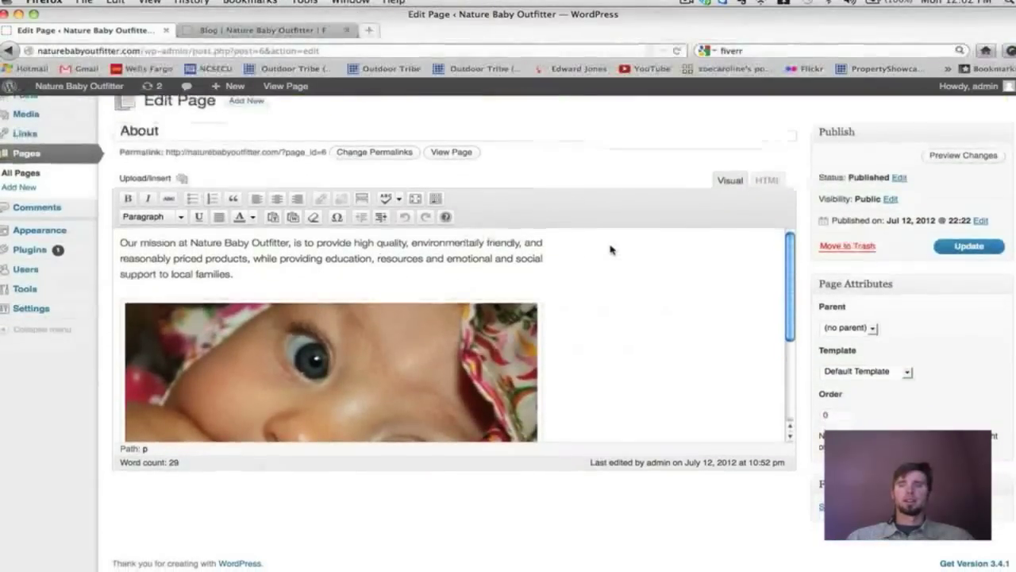
scroll(611, 249, up, 2)
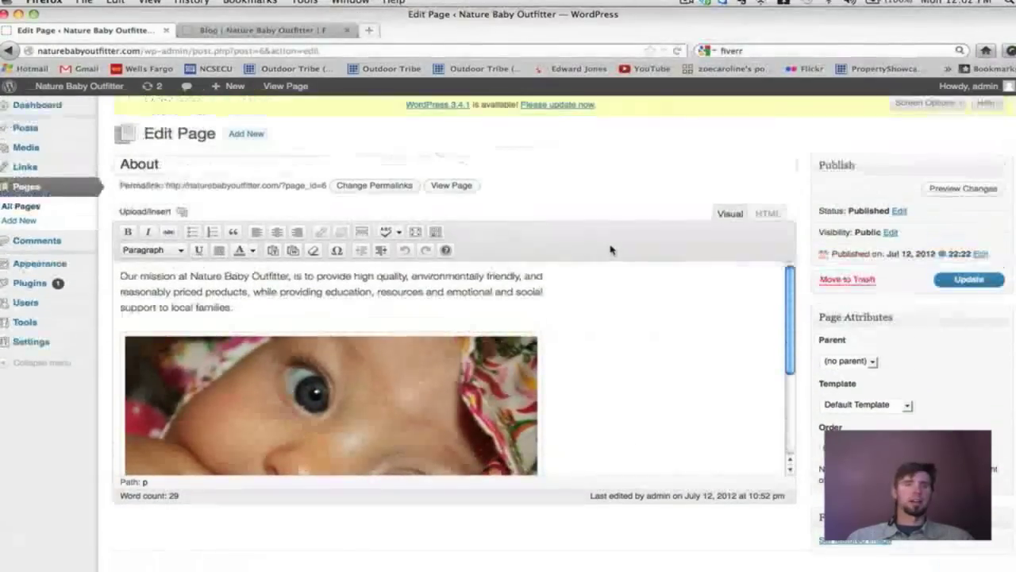
scroll(724, 391, down, 2)
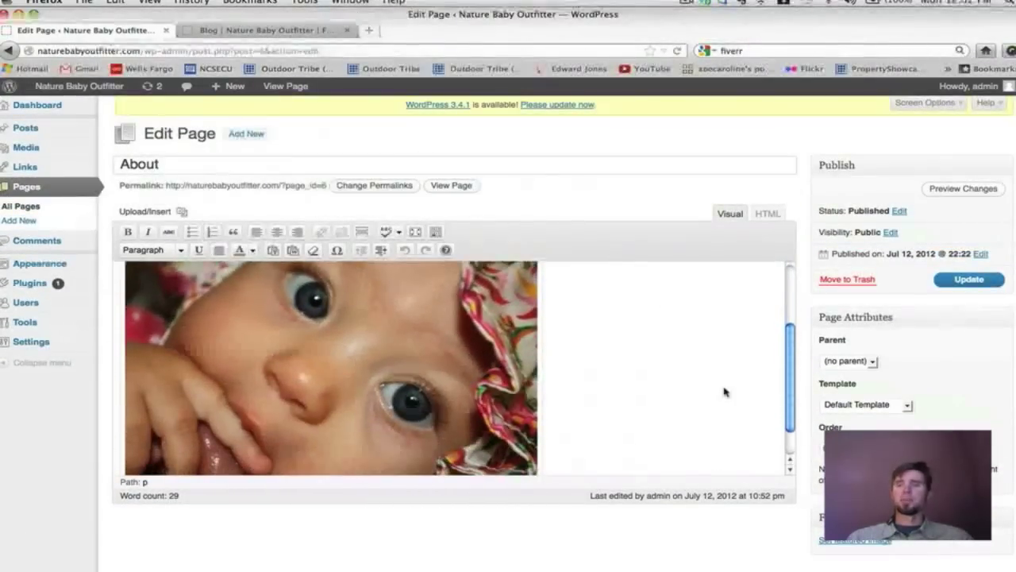
scroll(724, 391, up, 2)
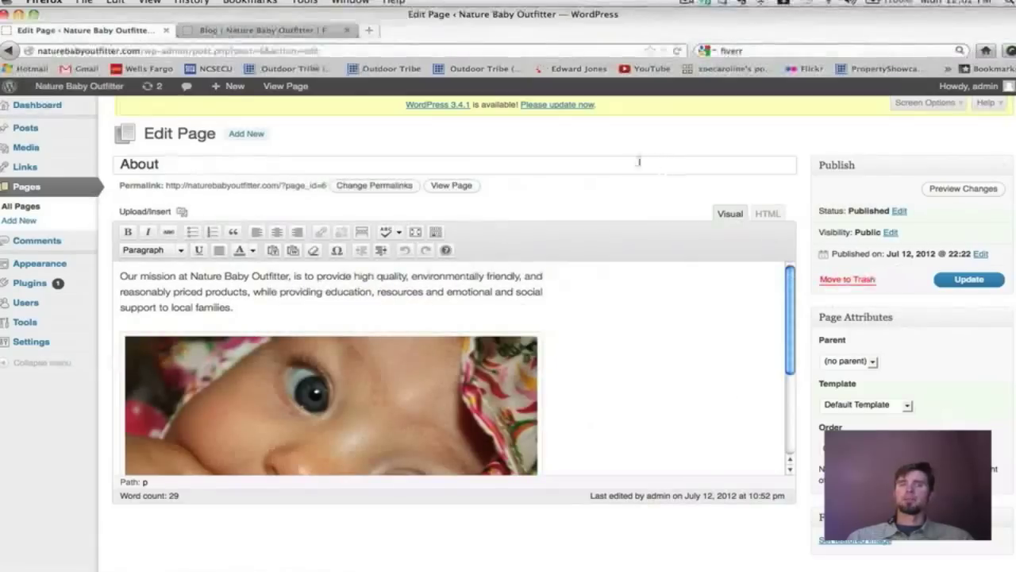
scroll(597, 133, down, 1)
scroll(597, 134, up, 1)
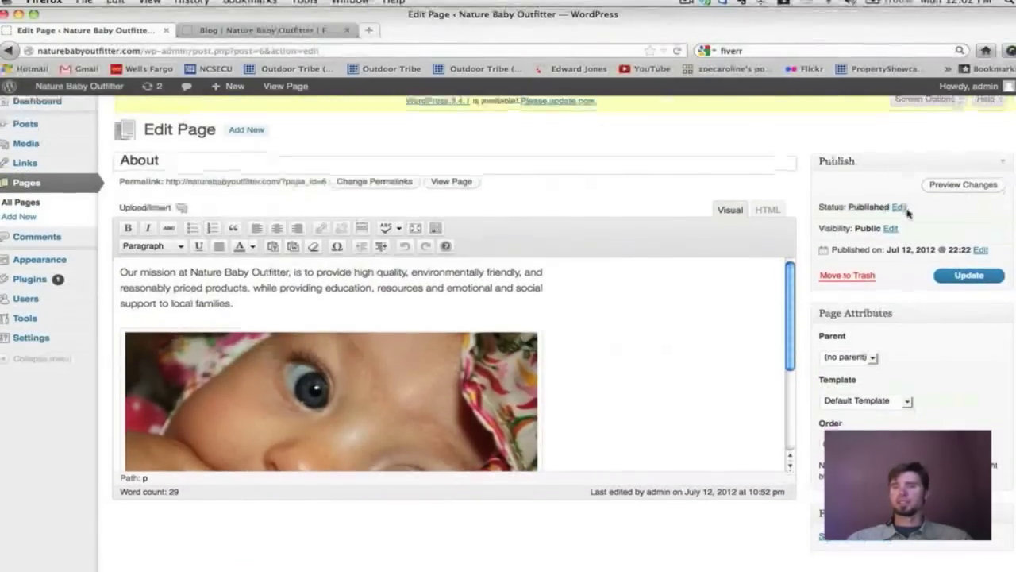
scroll(883, 290, down, 1)
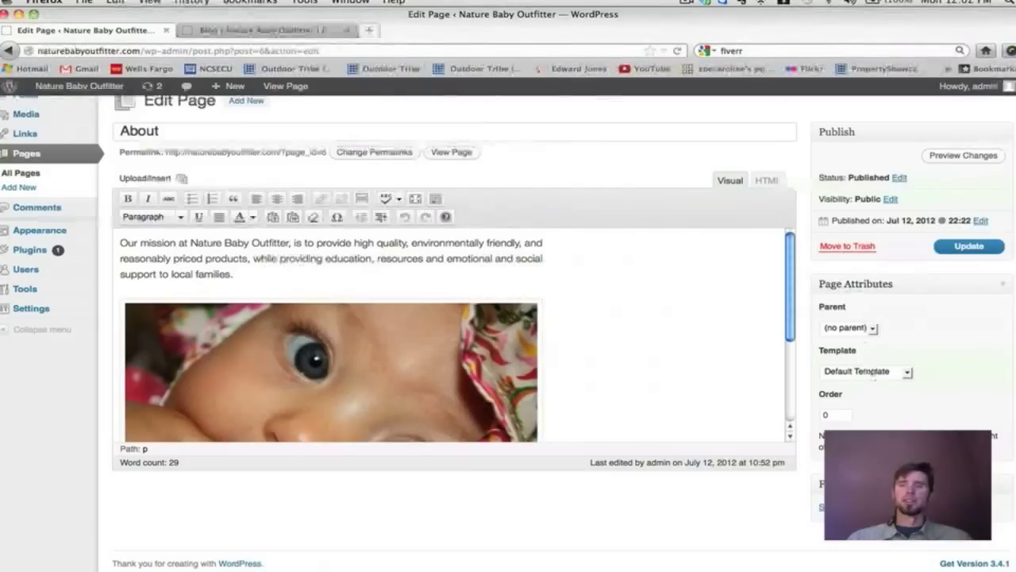
scroll(637, 342, down, 2)
scroll(635, 341, up, 2)
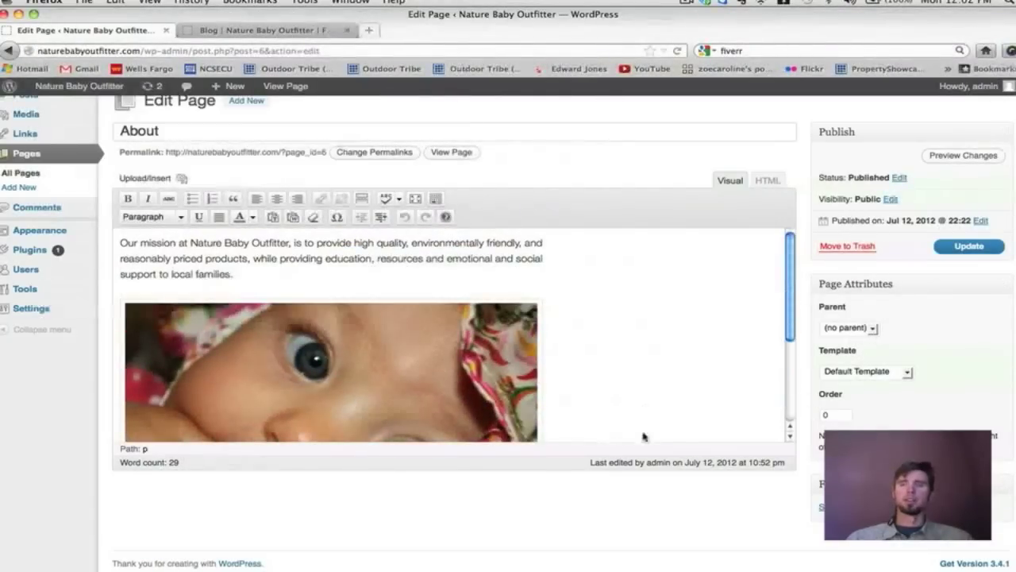
scroll(642, 505, up, 1)
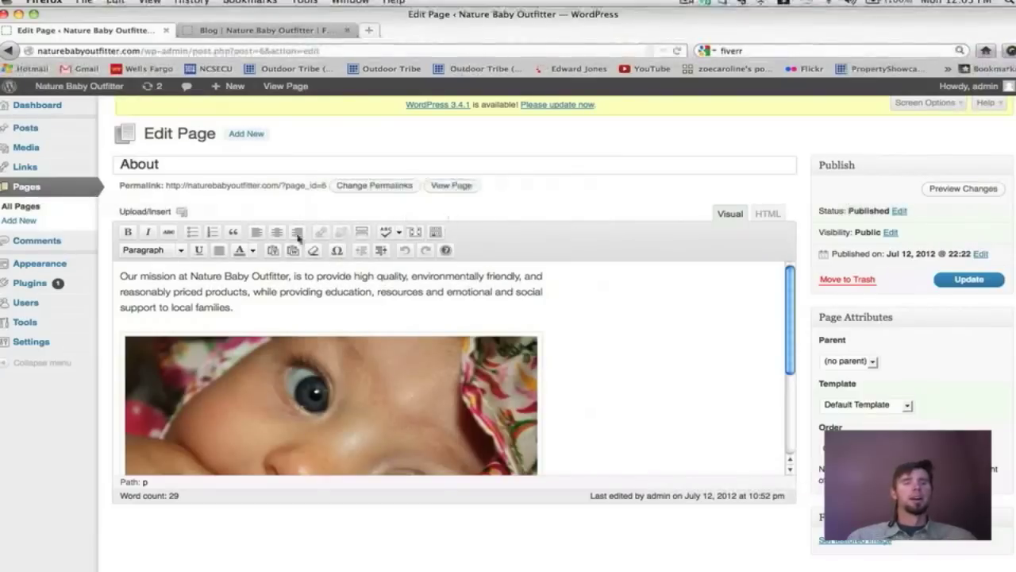
click(62, 242)
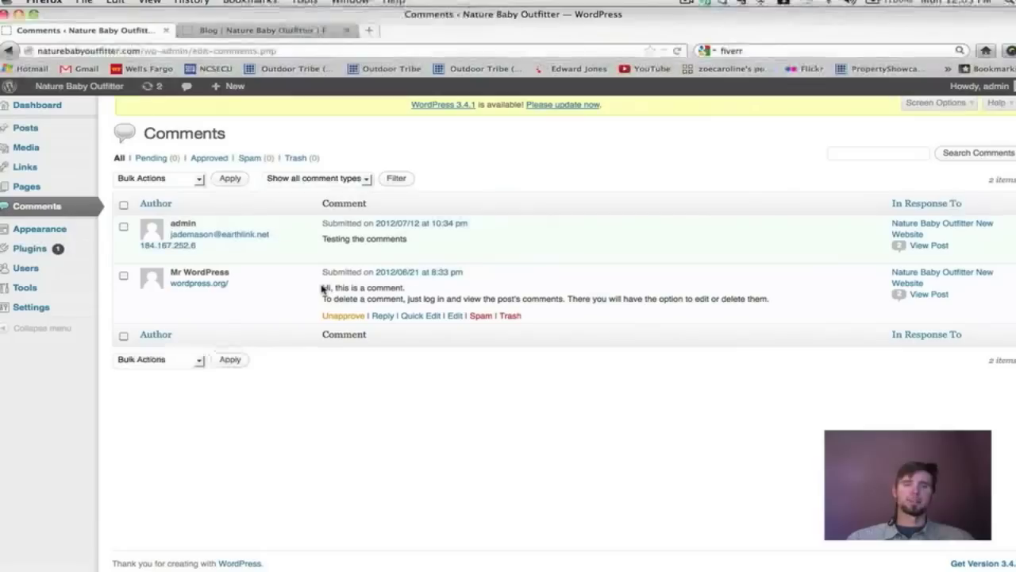
Trash the default 'Hi, this is a comment.' sample comment, keeping only 'Testing the comments'.
drag(322, 288, 414, 295)
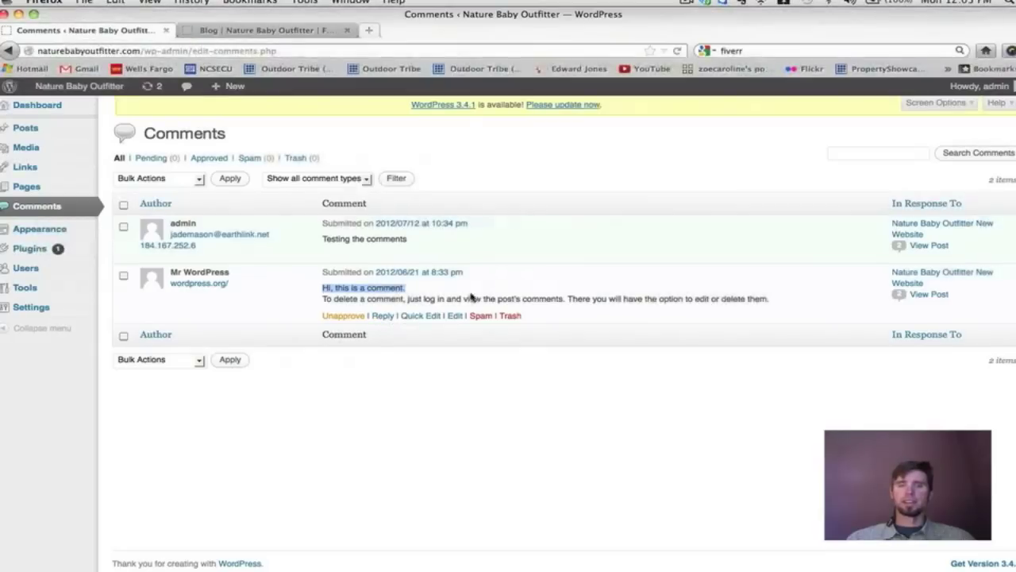
click(510, 316)
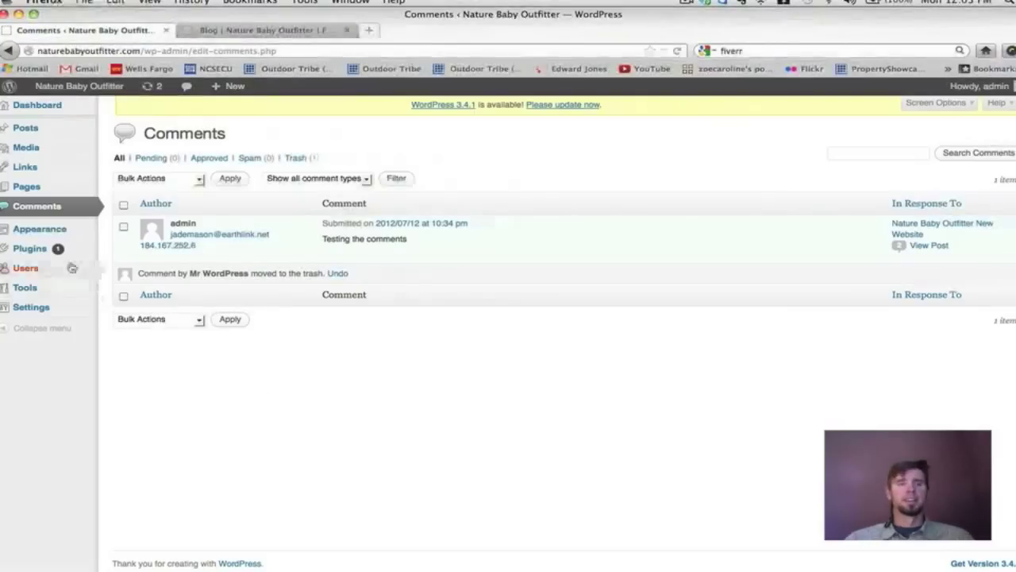
click(48, 230)
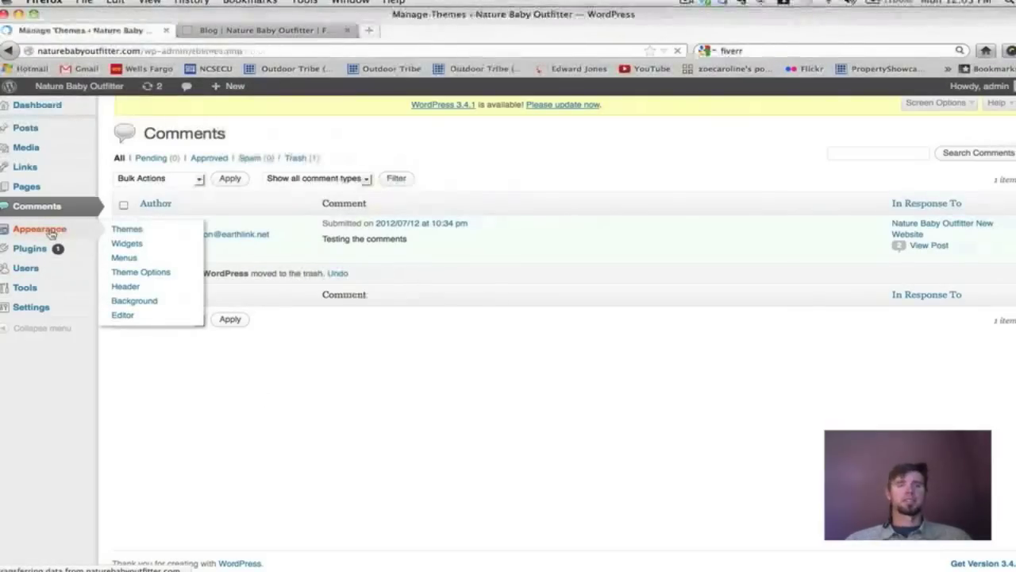
Scroll the Manage Themes page to review current Twenty Eleven 1.4 and available Twenty Ten.
scroll(627, 236, down, 2)
scroll(627, 236, up, 2)
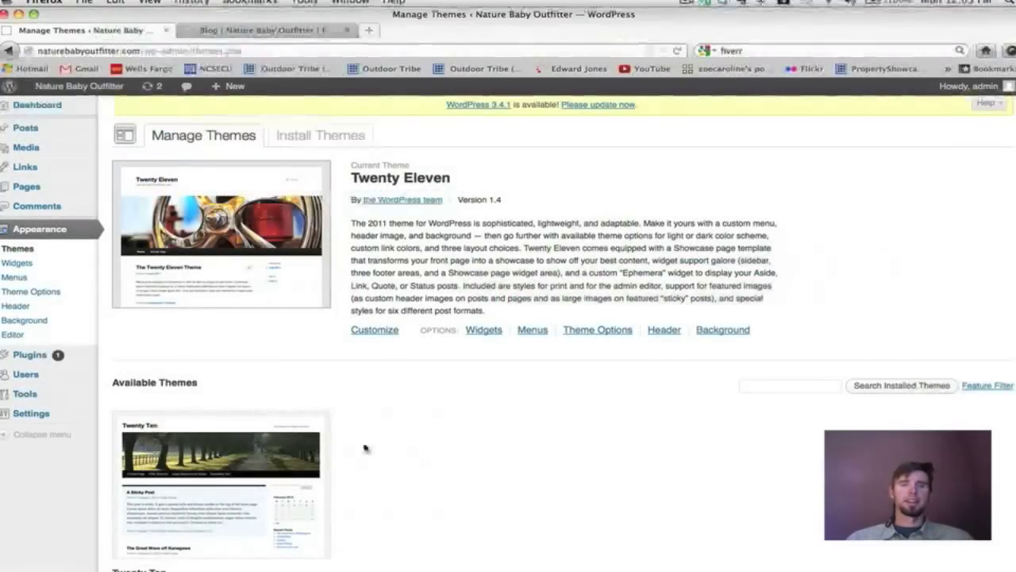
scroll(398, 435, down, 2)
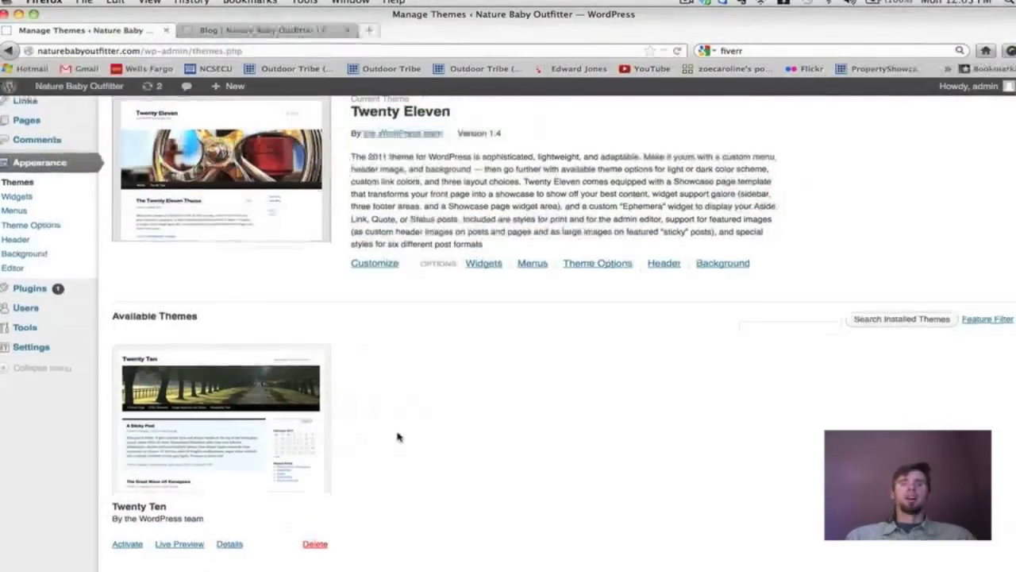
scroll(398, 436, up, 2)
scroll(397, 436, down, 2)
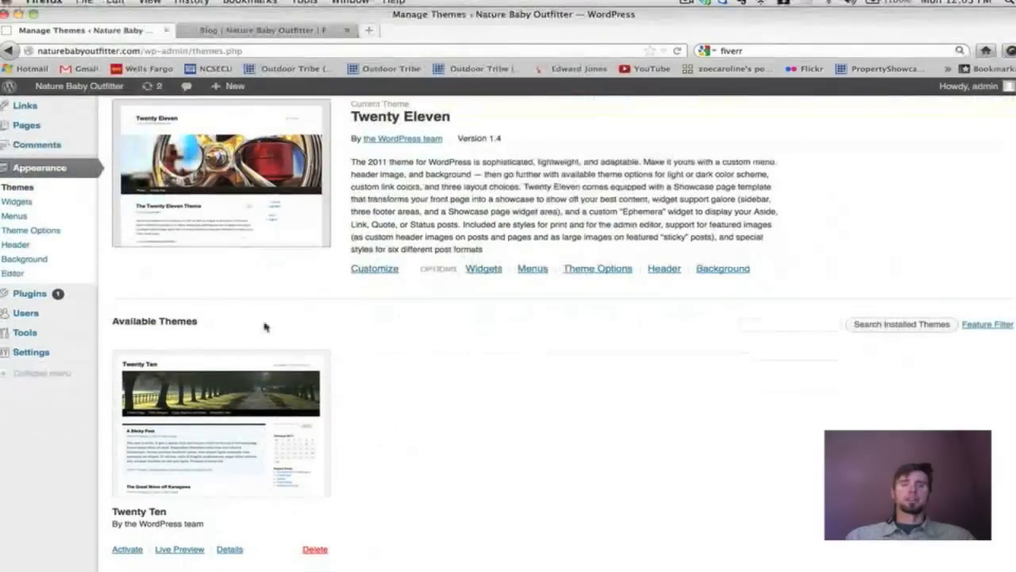
scroll(343, 426, up, 2)
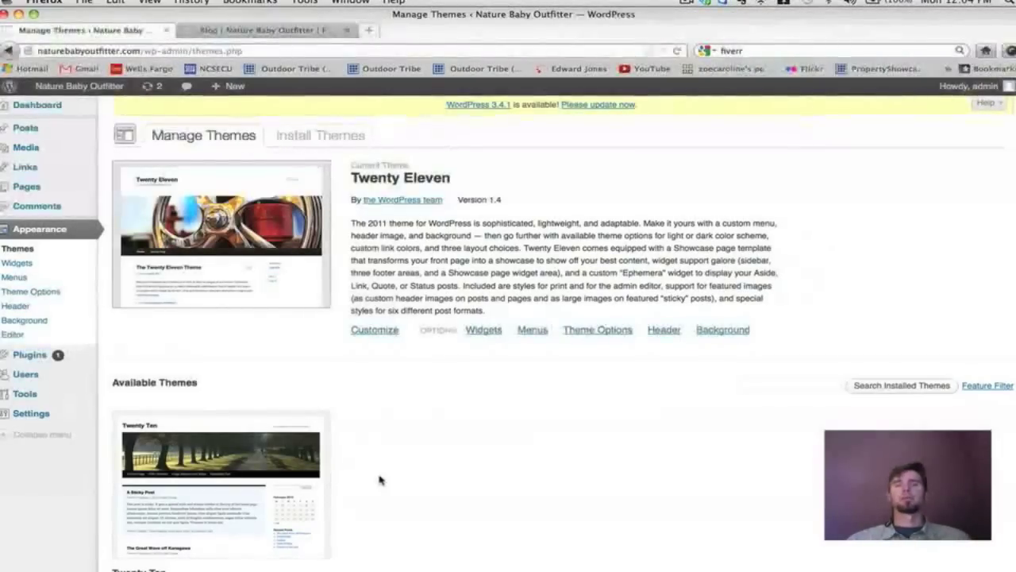
scroll(380, 480, down, 3)
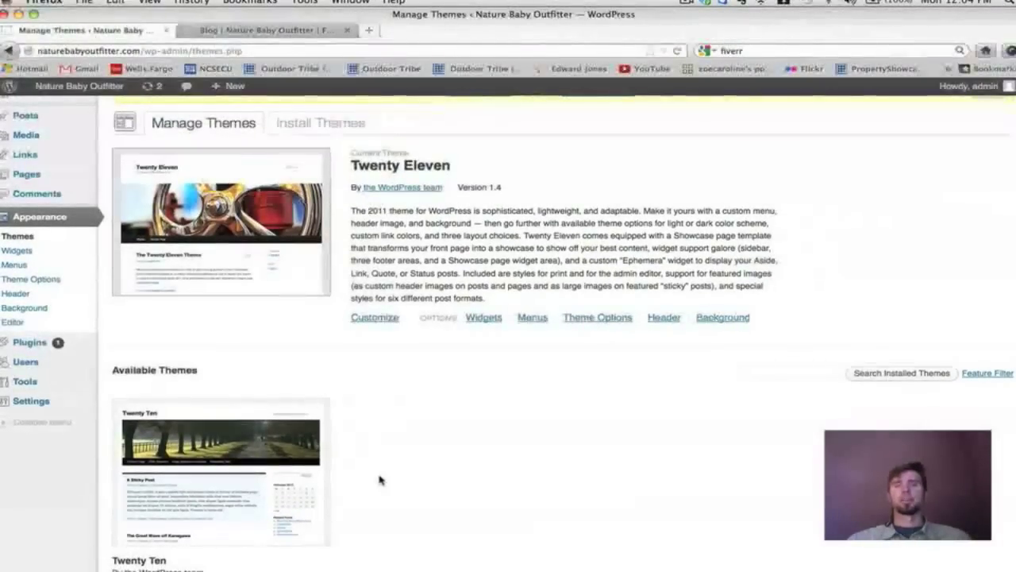
scroll(380, 480, up, 3)
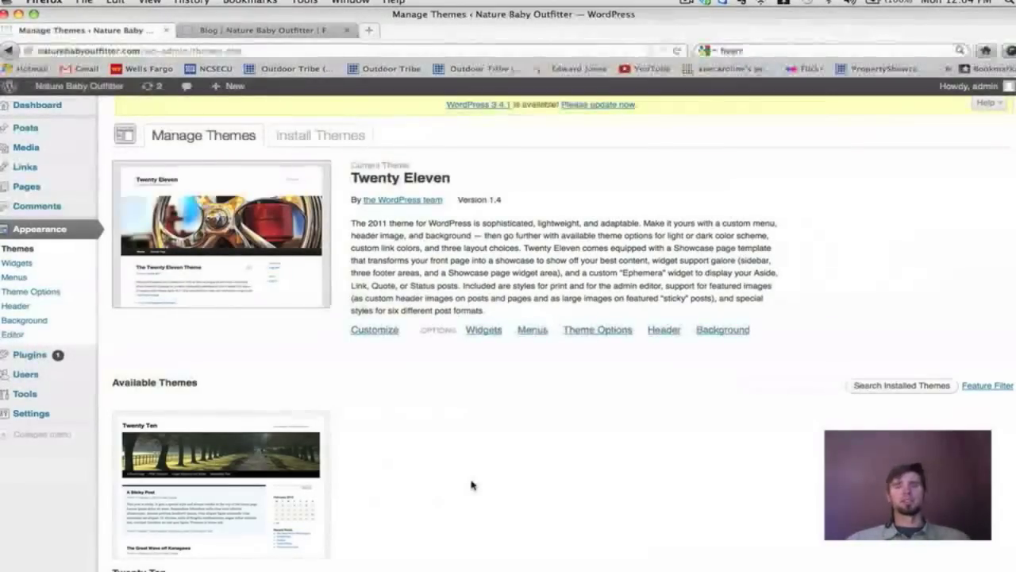
Search Install Themes with the Black and Flexible Width feature filters ticked.
click(308, 139)
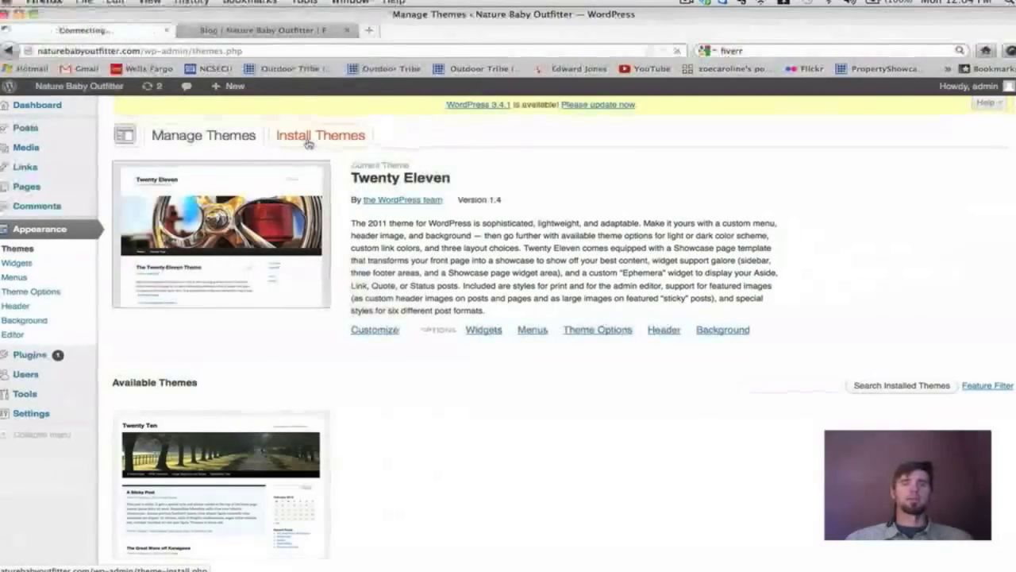
scroll(627, 257, down, 1)
scroll(627, 256, up, 1)
scroll(627, 256, down, 1)
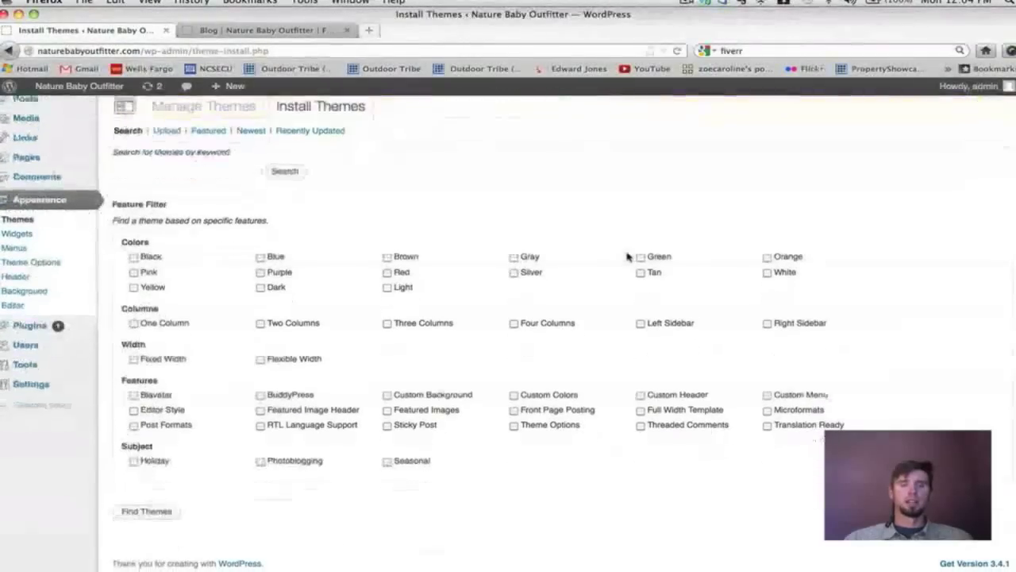
scroll(627, 257, up, 1)
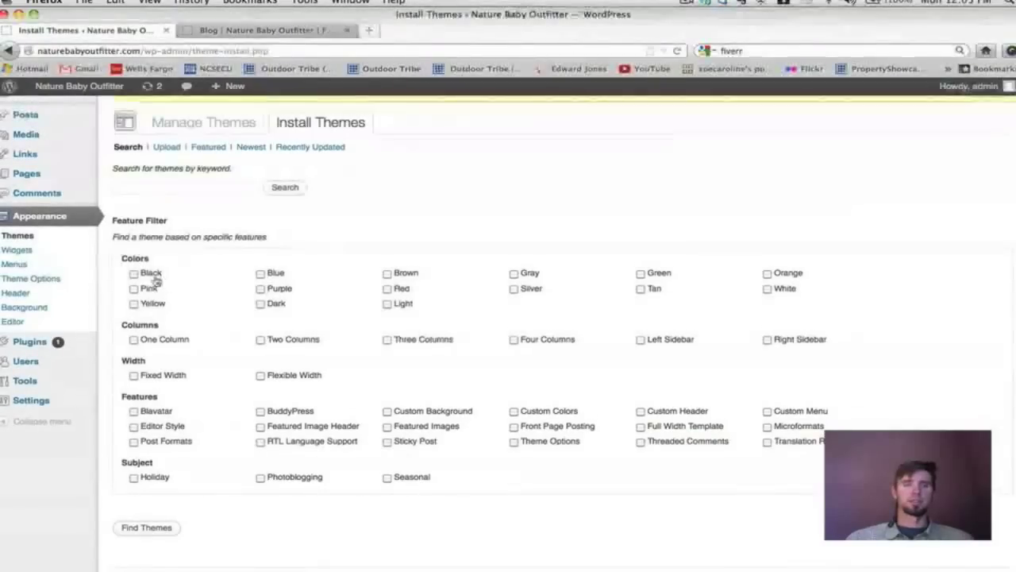
click(134, 274)
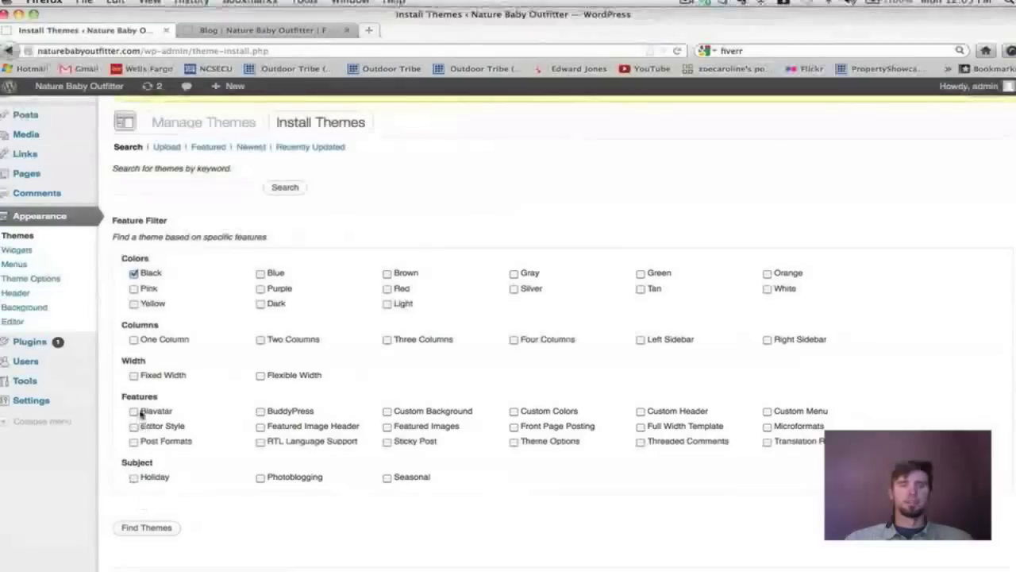
click(260, 375)
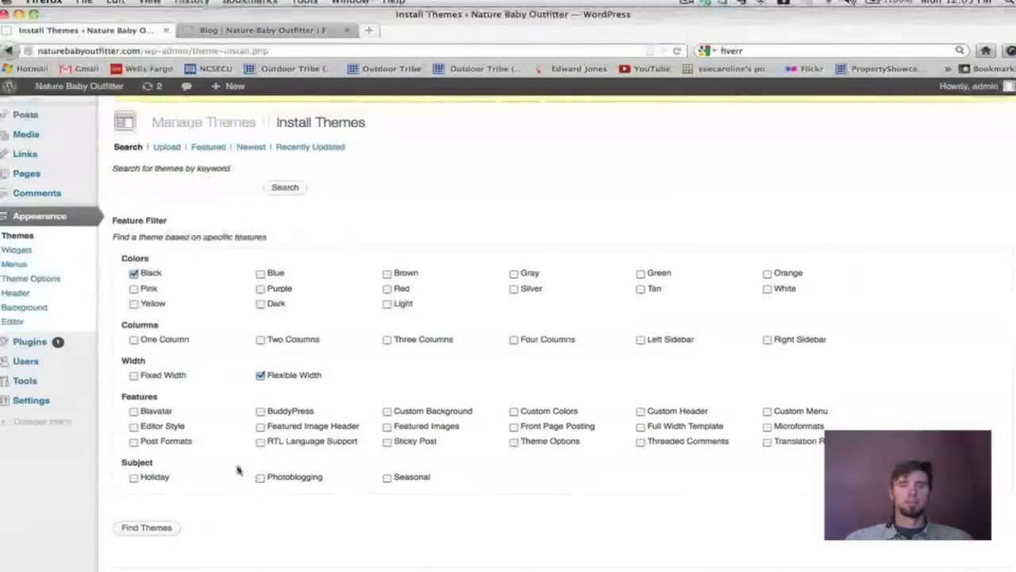
scroll(181, 405, down, 1)
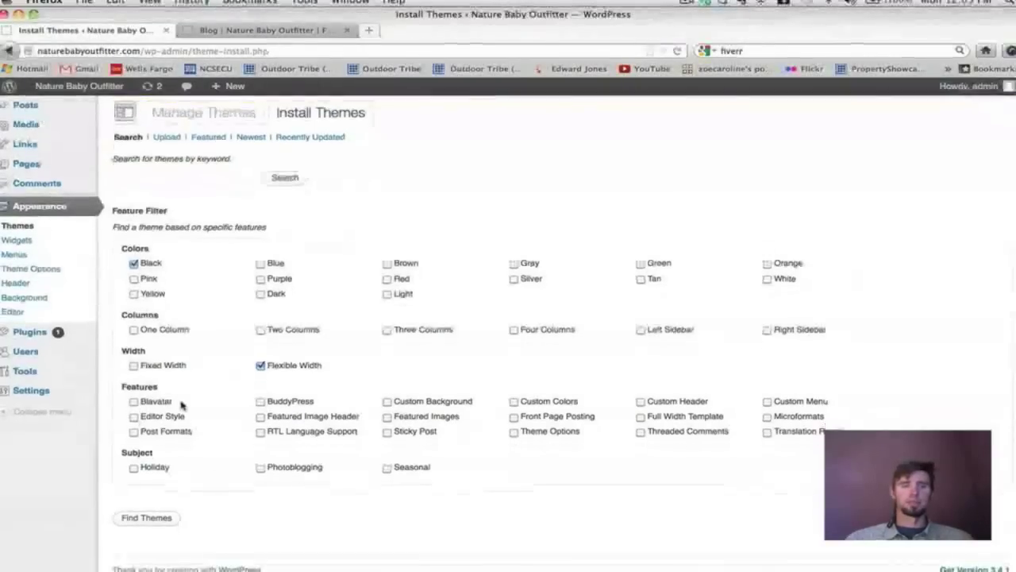
click(147, 519)
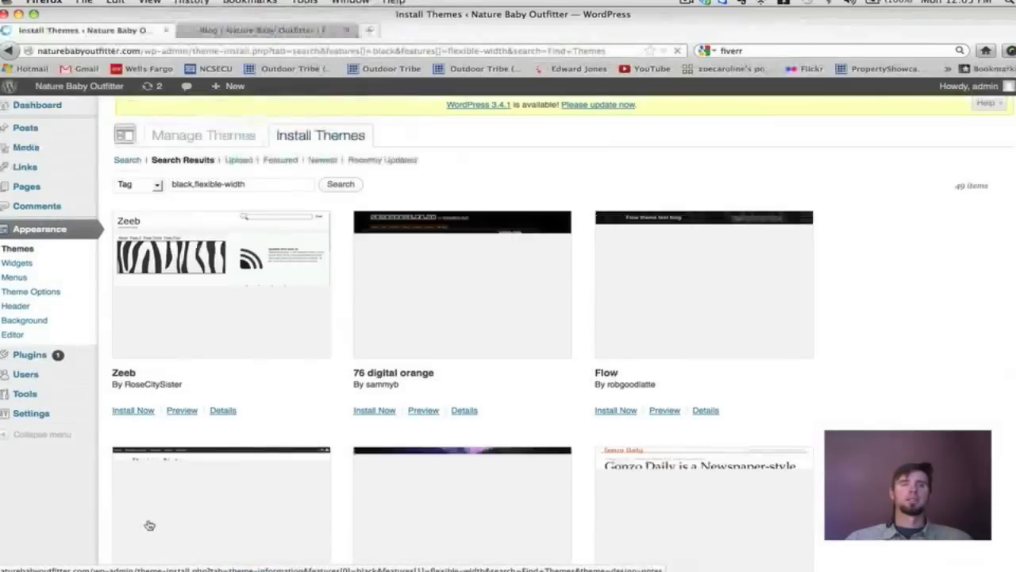
Browse the 49 black, flexible-width theme results like Zeeb and Flow, then open a new browser tab.
scroll(804, 213, down, 5)
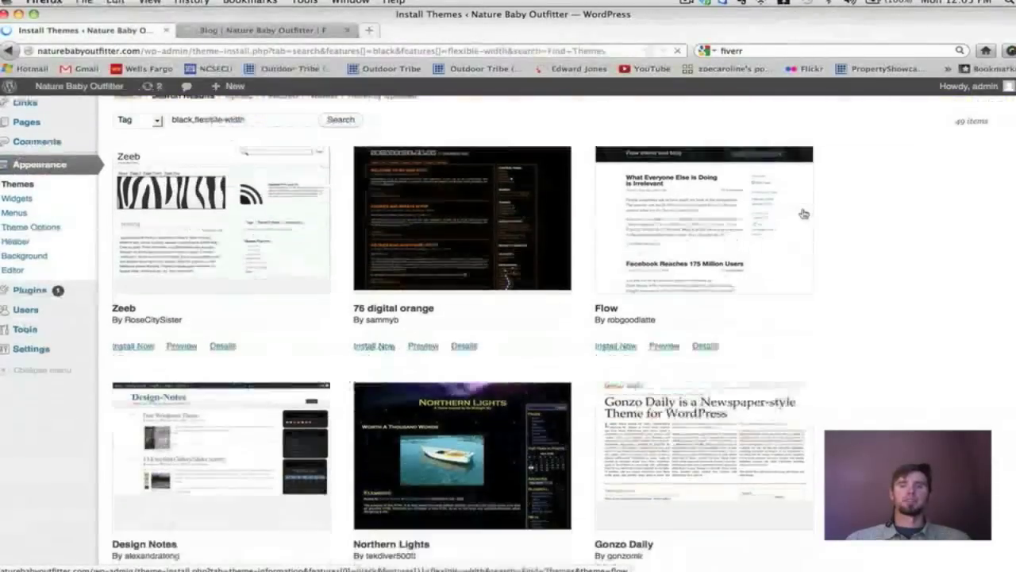
scroll(802, 213, down, 6)
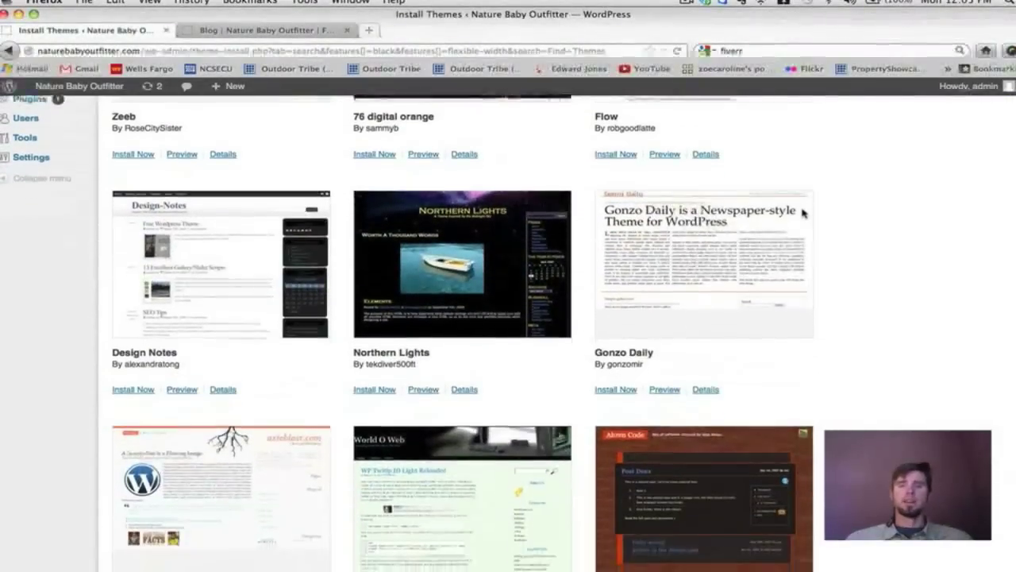
scroll(802, 213, down, 12)
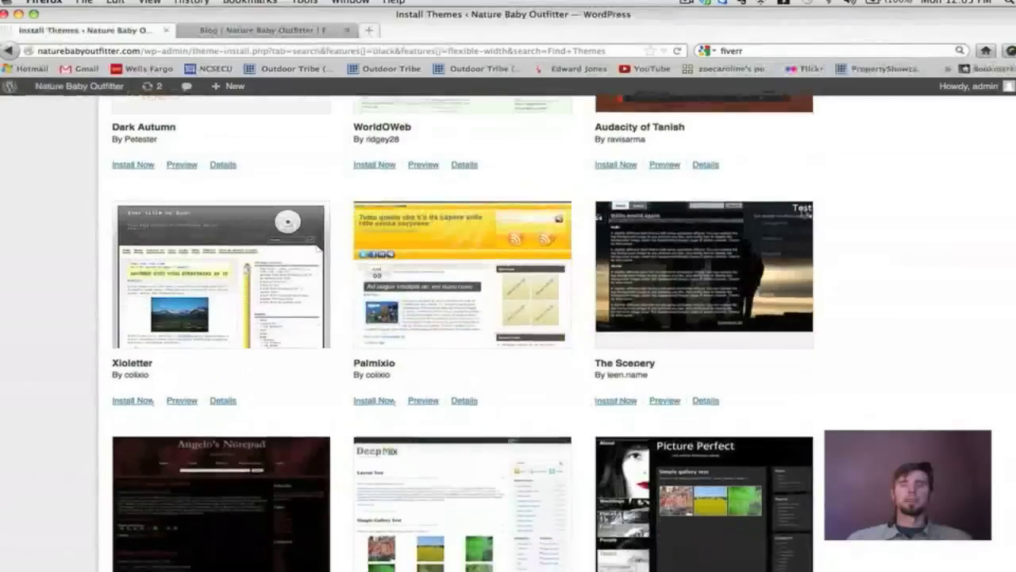
scroll(804, 214, down, 6)
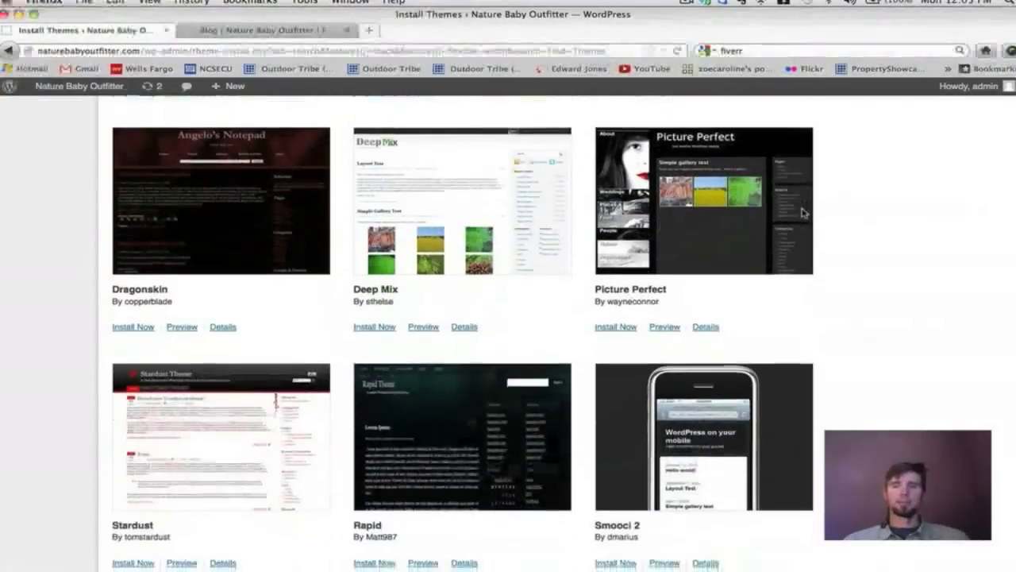
scroll(801, 213, down, 16)
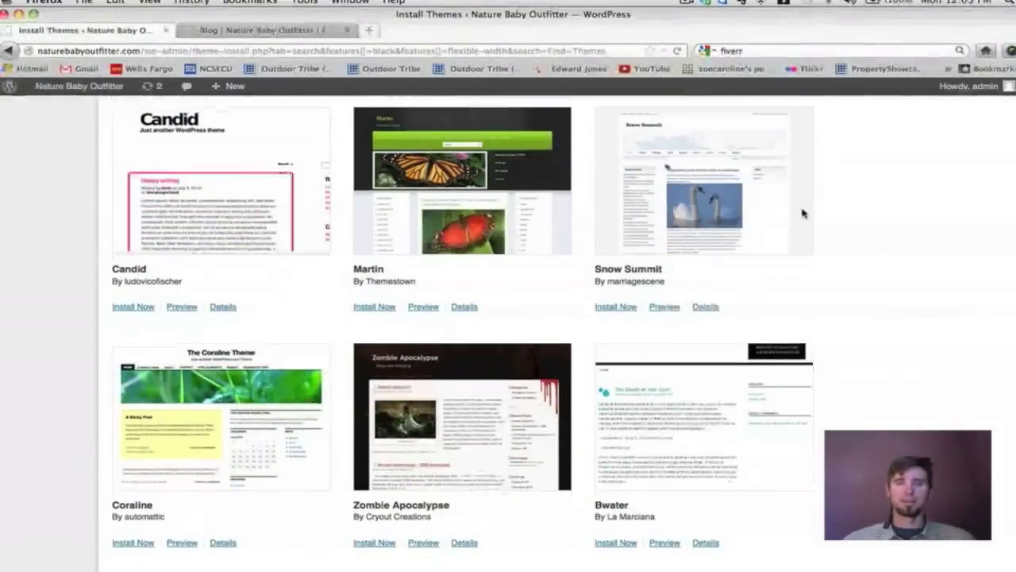
scroll(803, 214, up, 20)
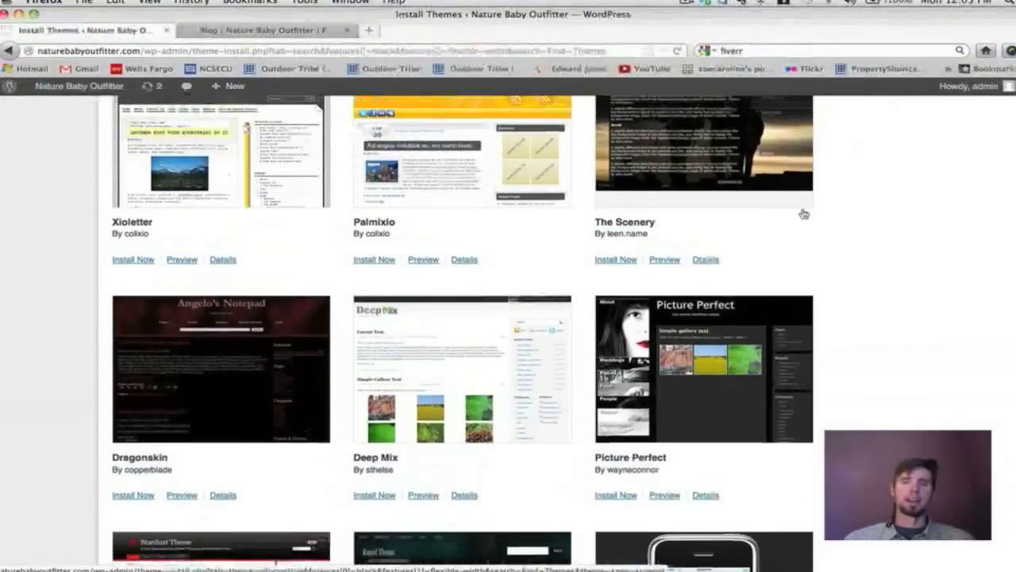
scroll(804, 214, up, 5)
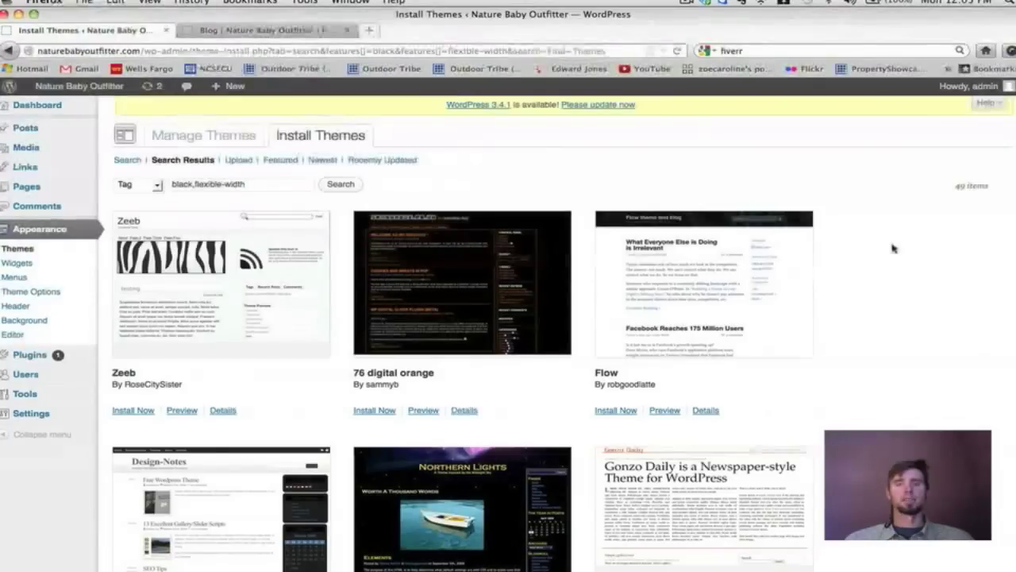
scroll(892, 250, down, 1)
scroll(891, 249, up, 1)
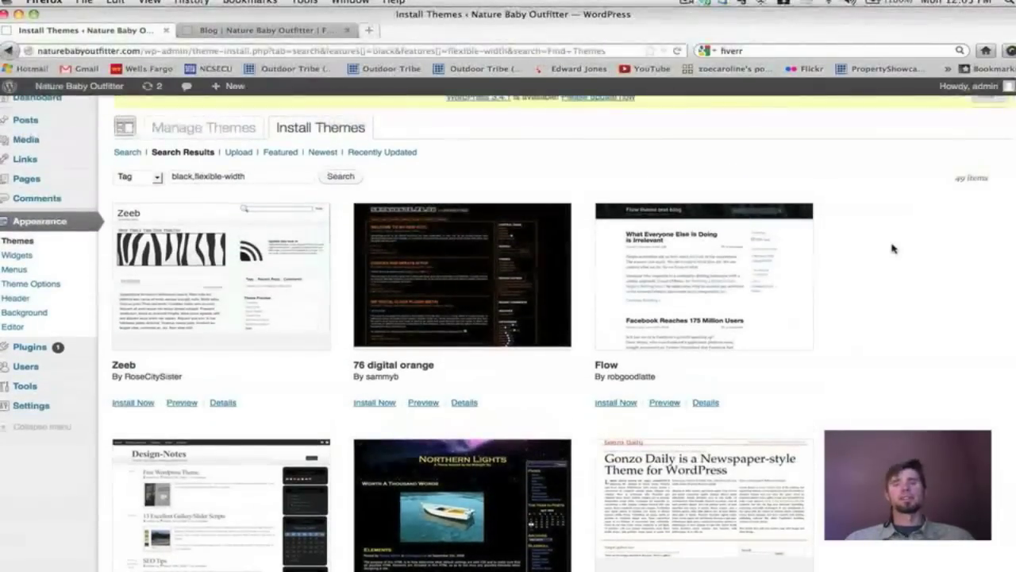
scroll(892, 249, down, 2)
scroll(892, 249, up, 3)
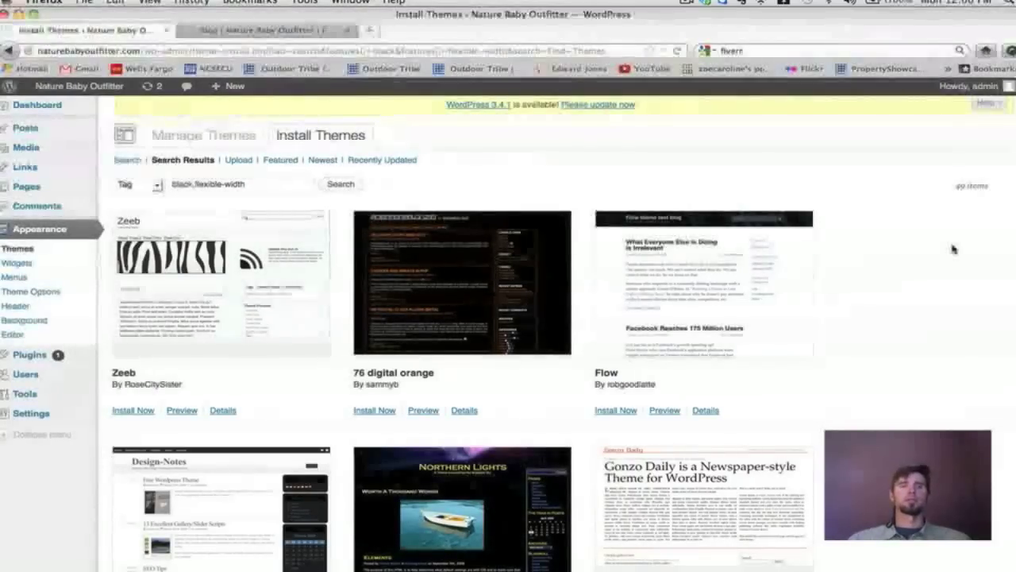
scroll(954, 250, down, 5)
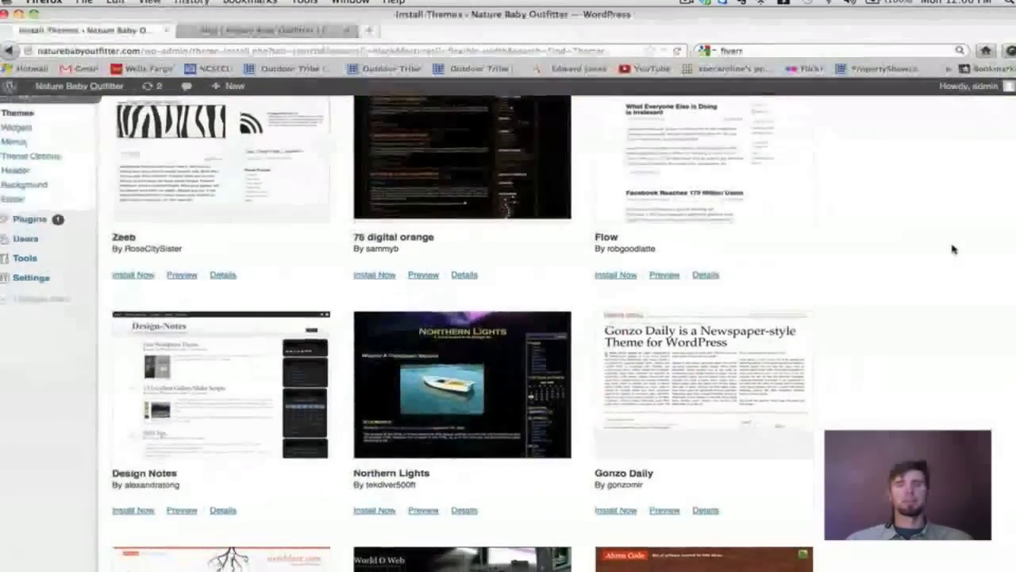
scroll(954, 250, up, 5)
scroll(954, 249, down, 1)
scroll(954, 249, up, 1)
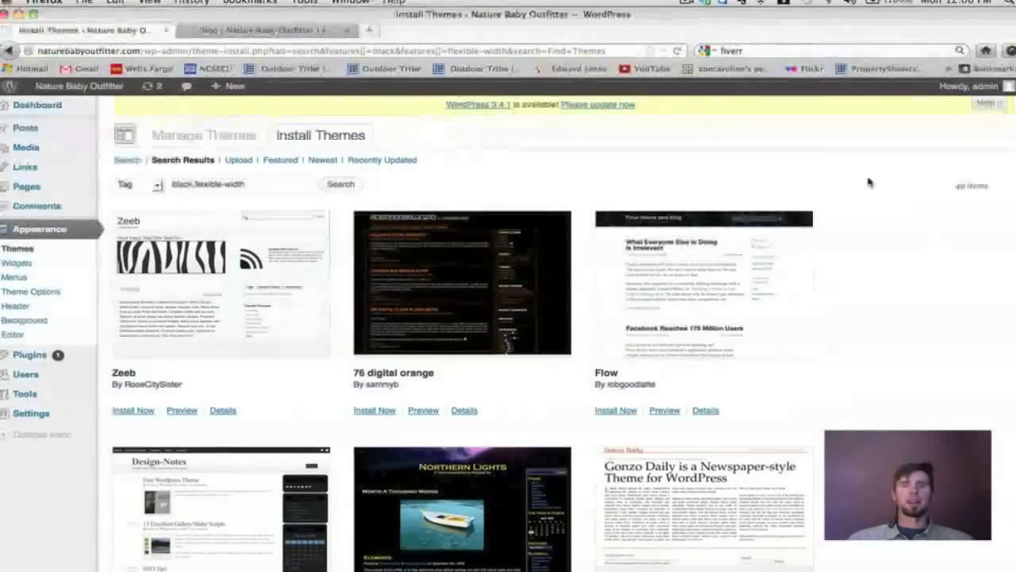
scroll(866, 185, down, 5)
scroll(865, 184, down, 4)
scroll(865, 184, up, 6)
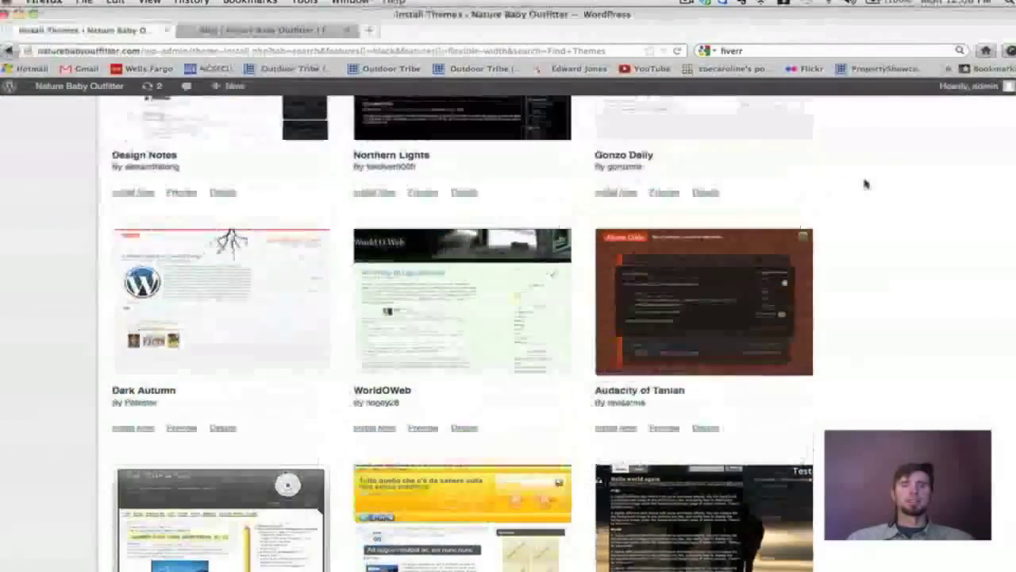
scroll(866, 184, down, 2)
scroll(865, 184, down, 4)
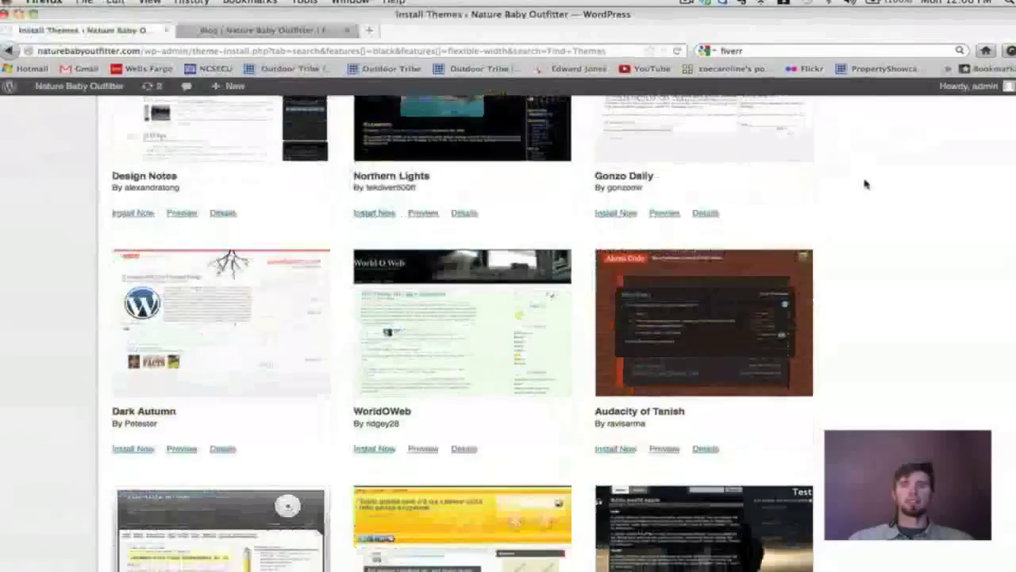
scroll(866, 184, down, 5)
scroll(865, 184, up, 9)
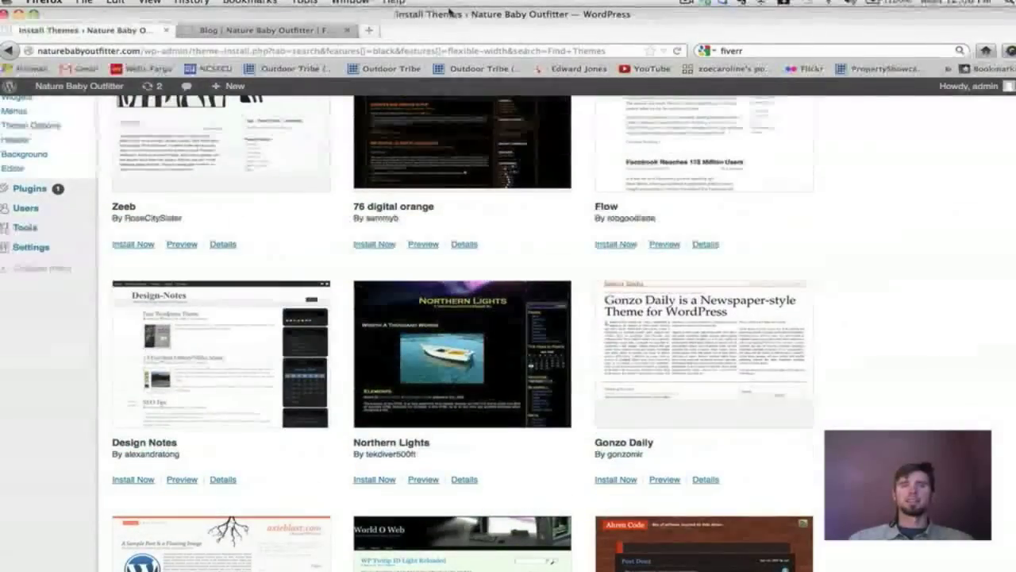
click(368, 30)
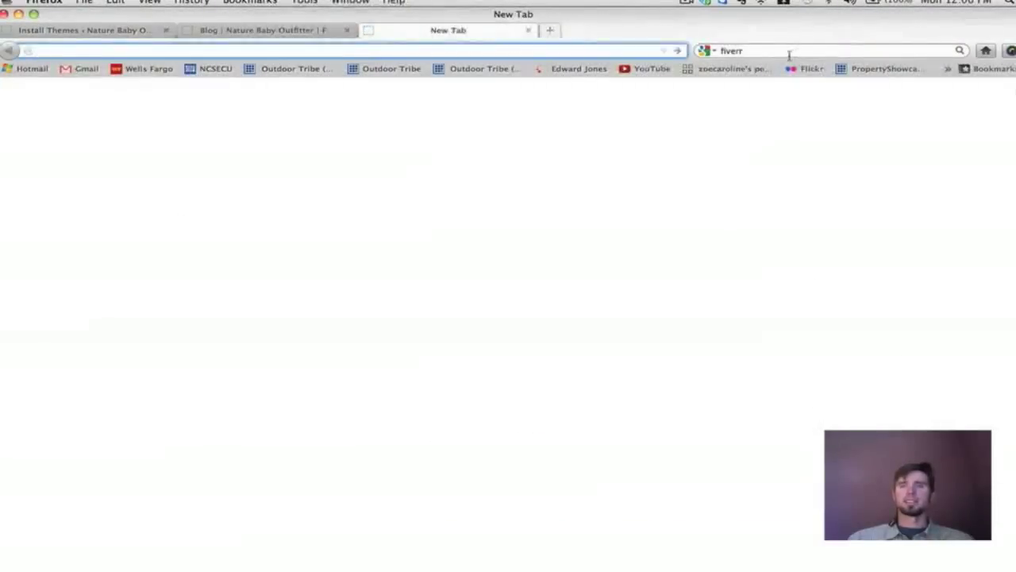
Search Google for 'free wordpress themes' and open WordPress.org's Free Themes directory.
text(fr)
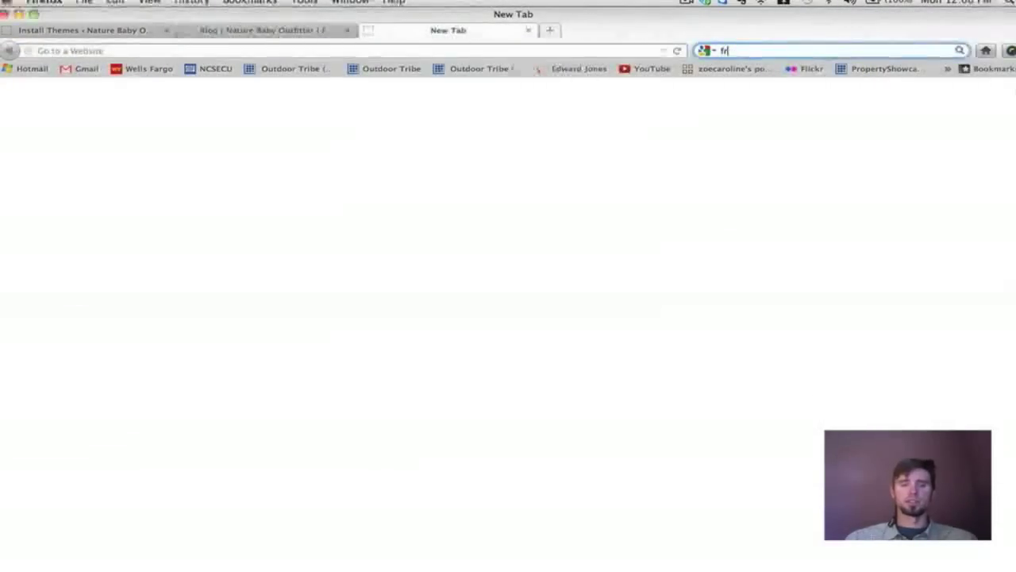
text(ee wordpress them)
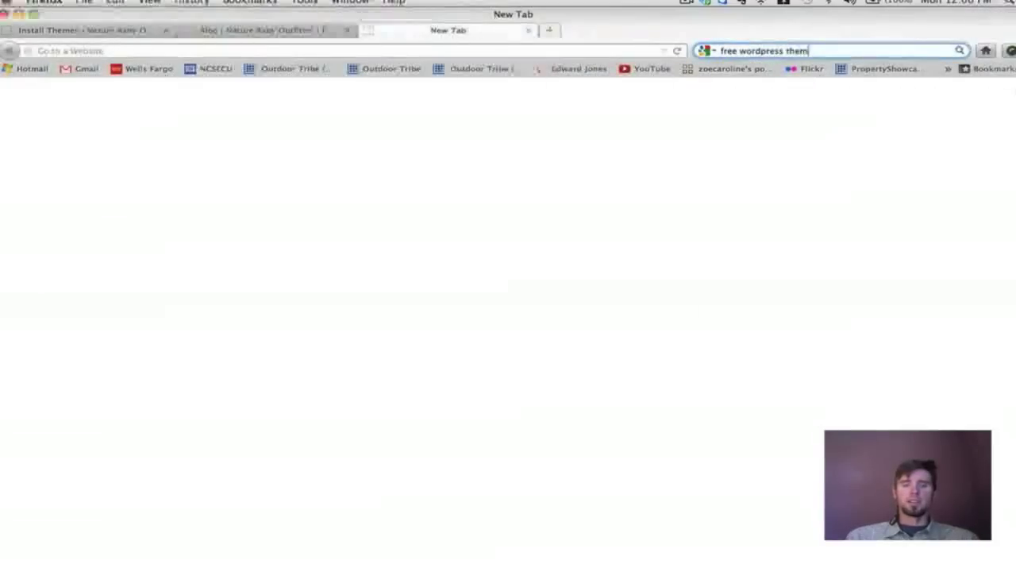
text(es)
key(Return)
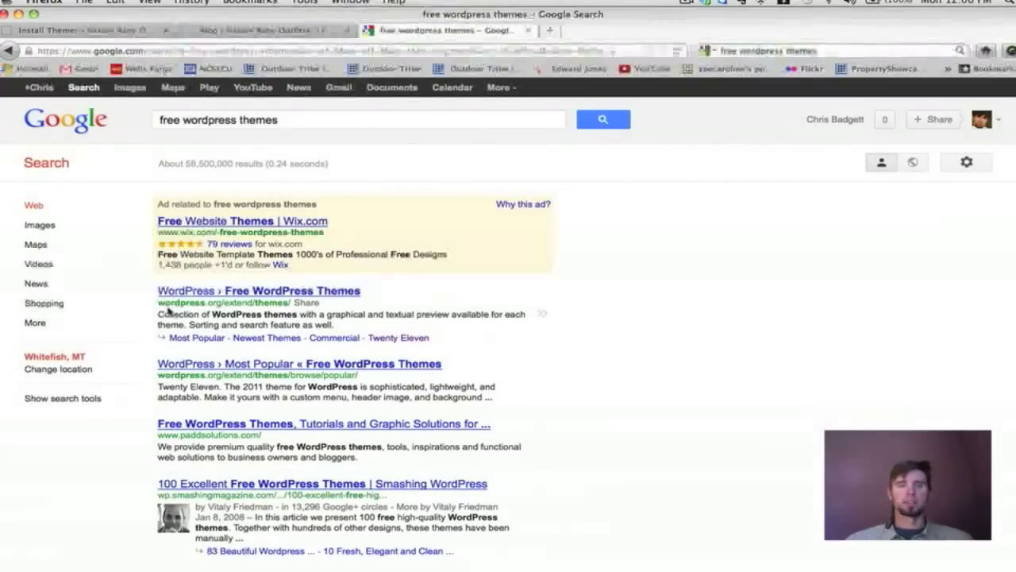
click(278, 295)
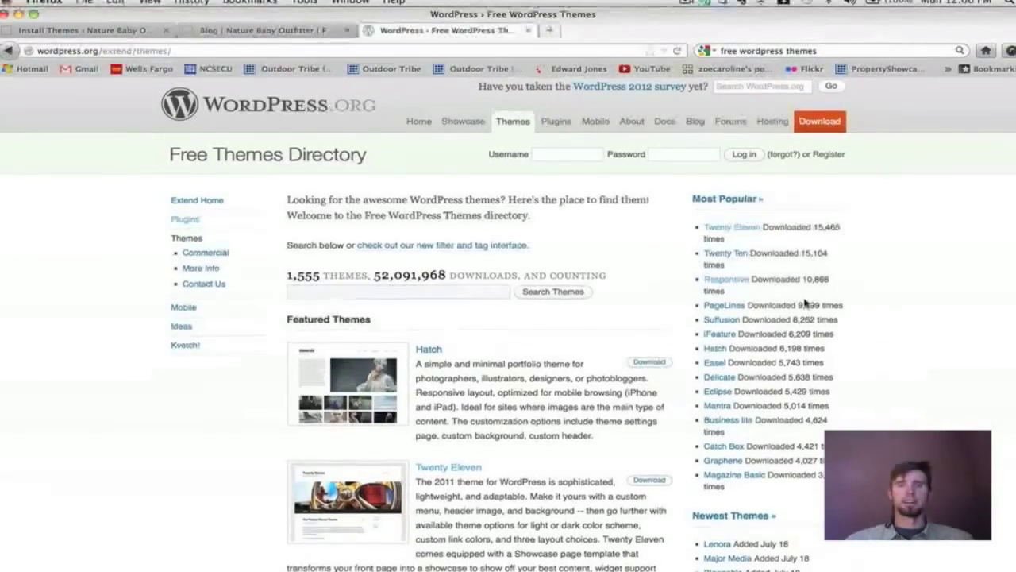
Browse the 1,555-theme WordPress.org directory, then close it to return to the Install Themes results.
scroll(804, 303, down, 1)
drag(320, 271, 290, 271)
scroll(539, 281, down, 10)
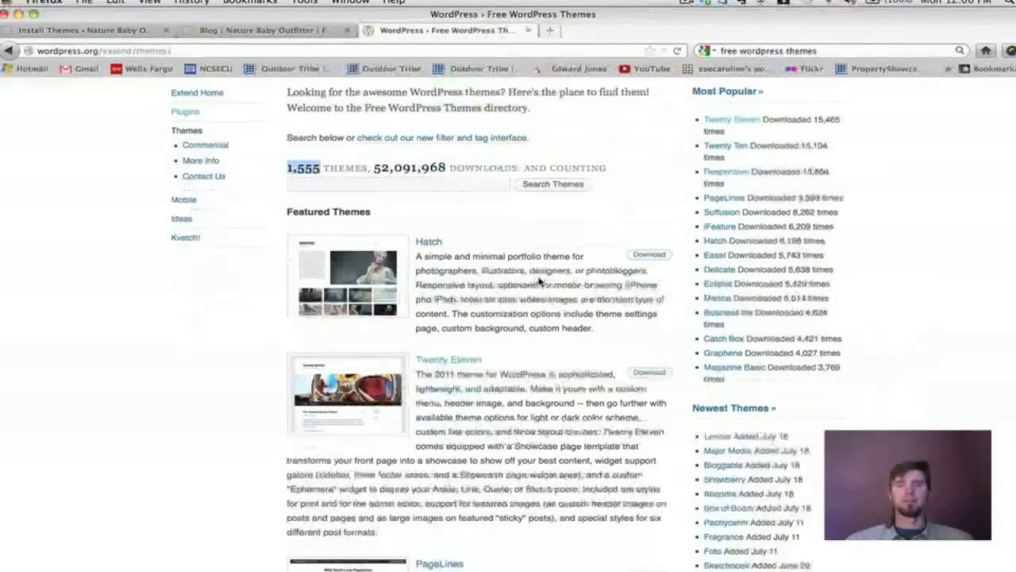
scroll(539, 281, up, 4)
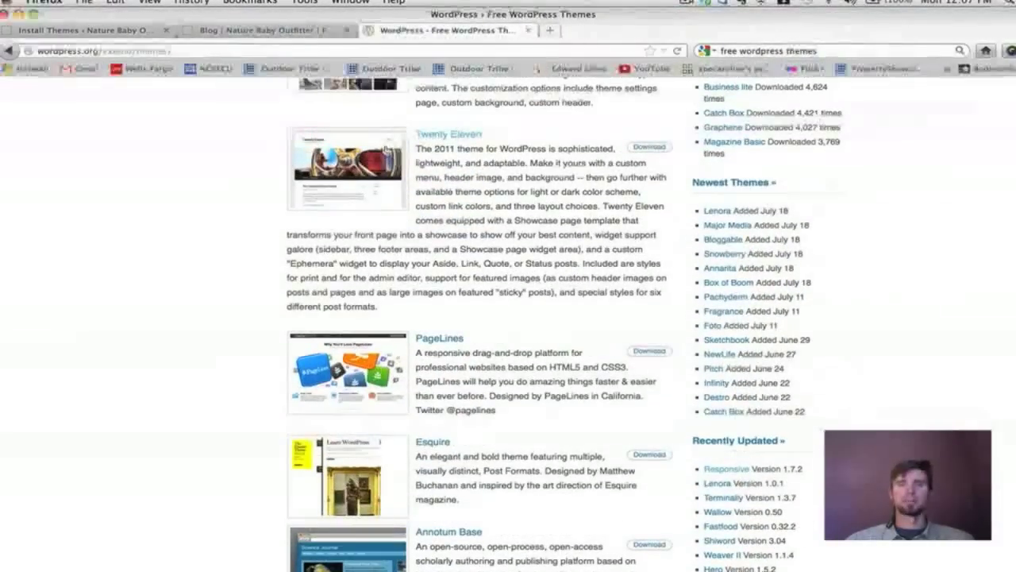
scroll(476, 246, up, 4)
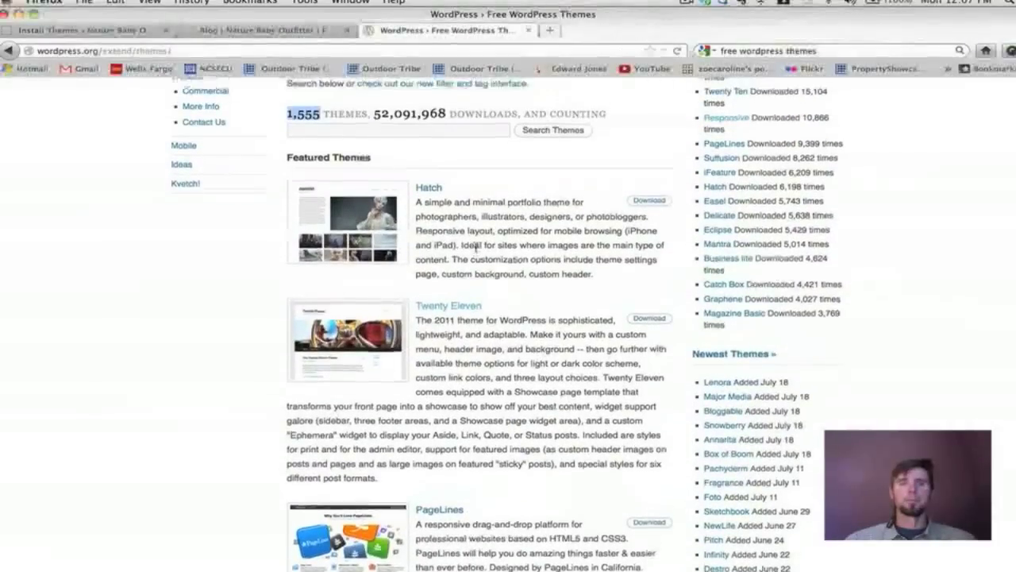
scroll(477, 249, up, 3)
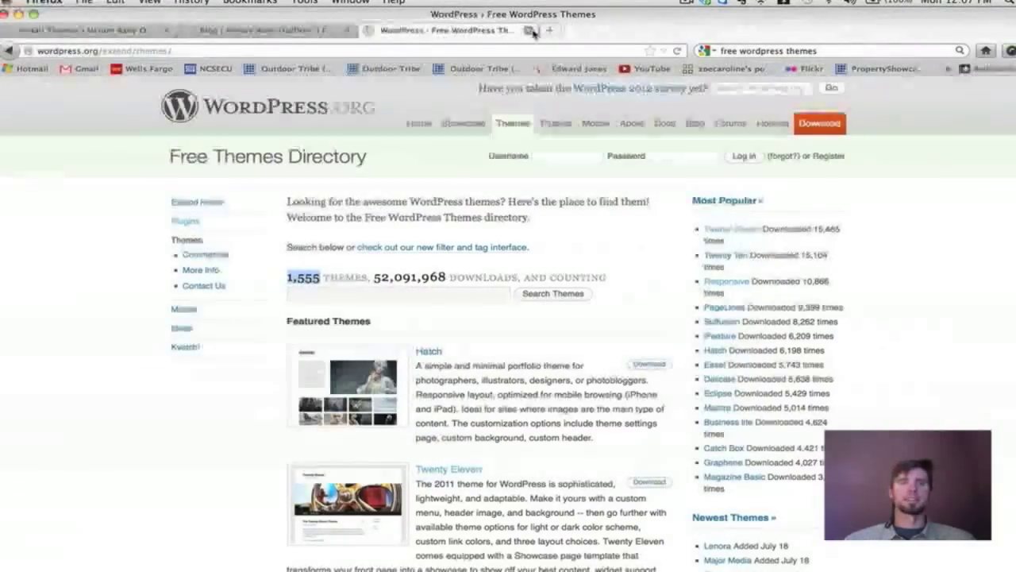
click(529, 30)
scroll(205, 199, up, 4)
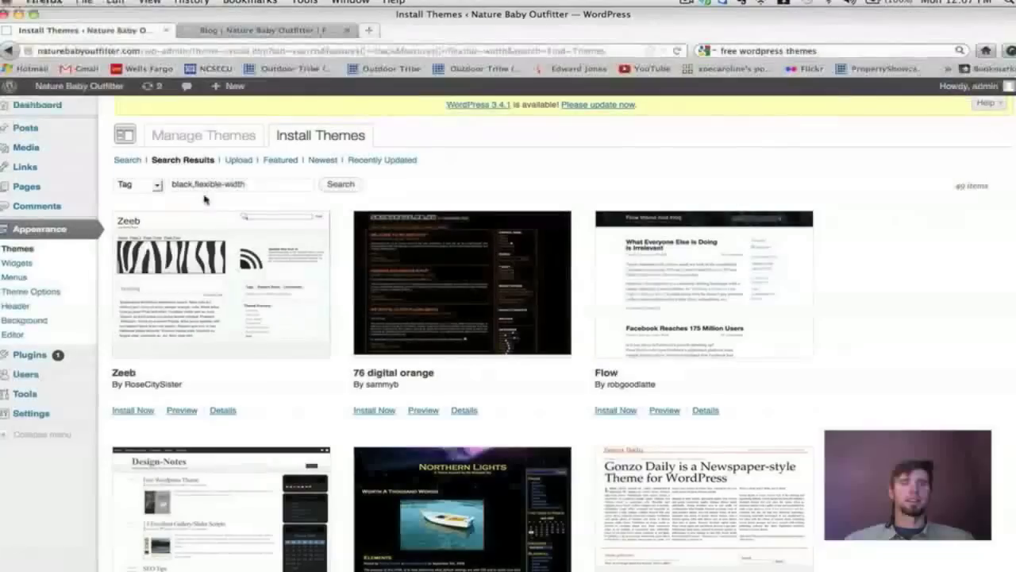
Open Appearance > Widgets, then bring the live Nature Baby Outfitter Blog page to the front.
click(20, 265)
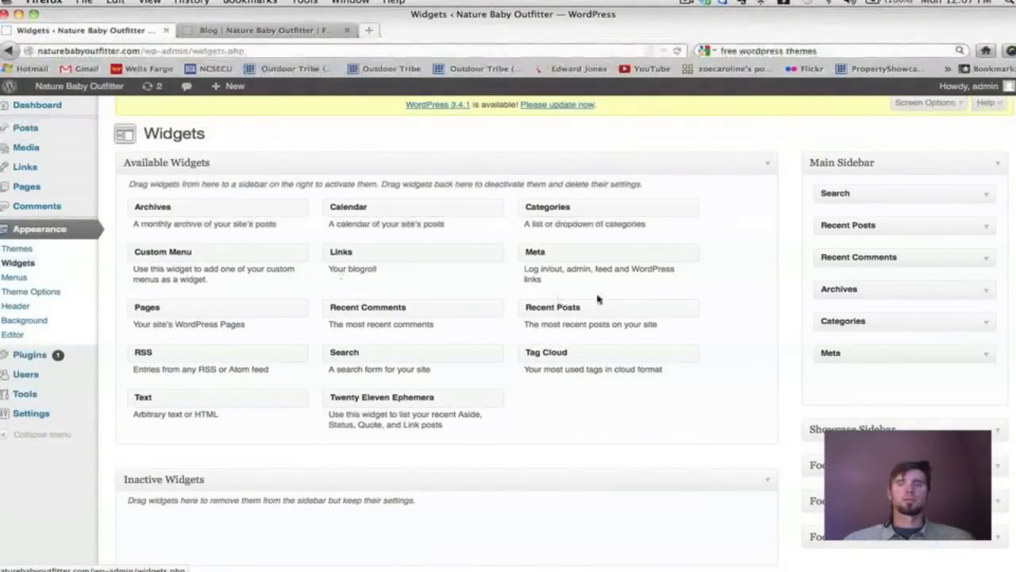
scroll(597, 295, down, 1)
scroll(596, 295, up, 1)
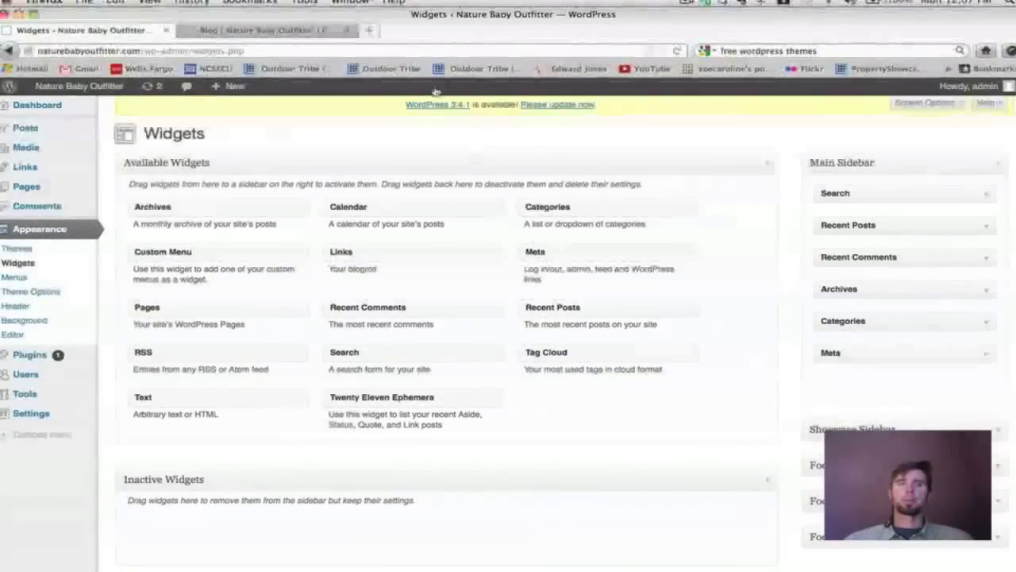
click(296, 31)
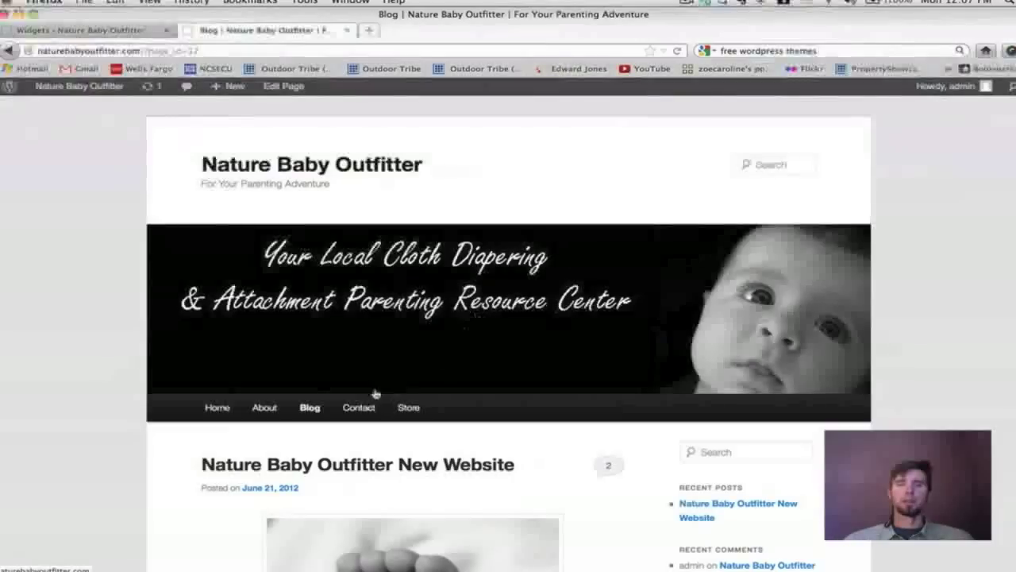
Reload the live Blog page and review the New Website post and its sidebar widgets.
click(309, 407)
scroll(605, 270, down, 3)
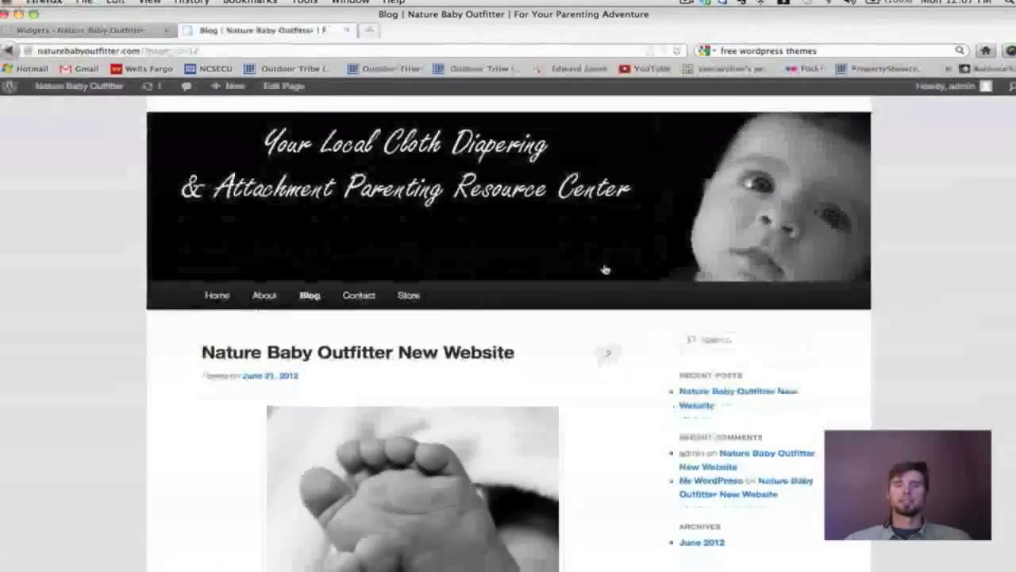
scroll(605, 270, down, 8)
scroll(605, 270, up, 4)
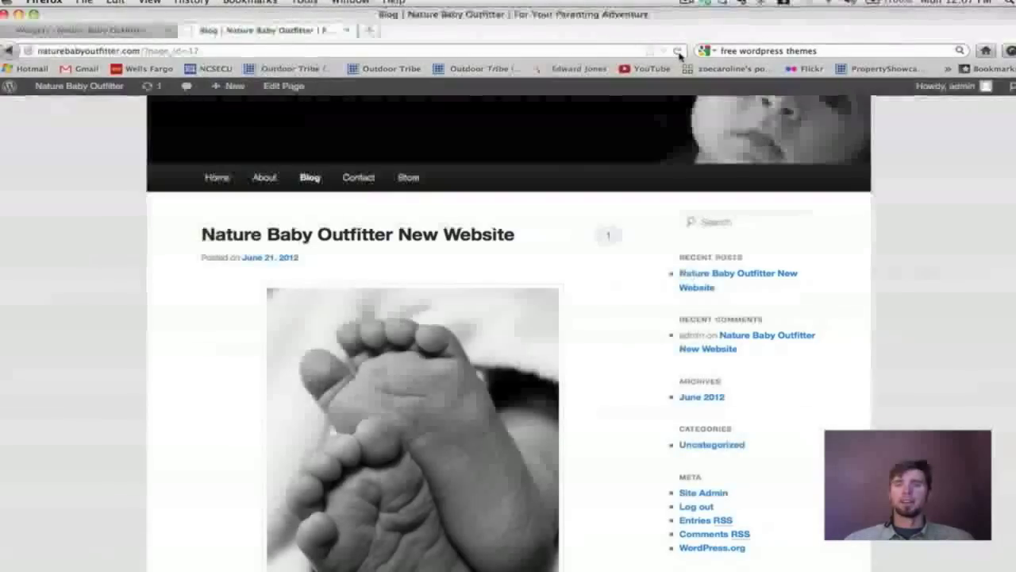
scroll(674, 220, down, 3)
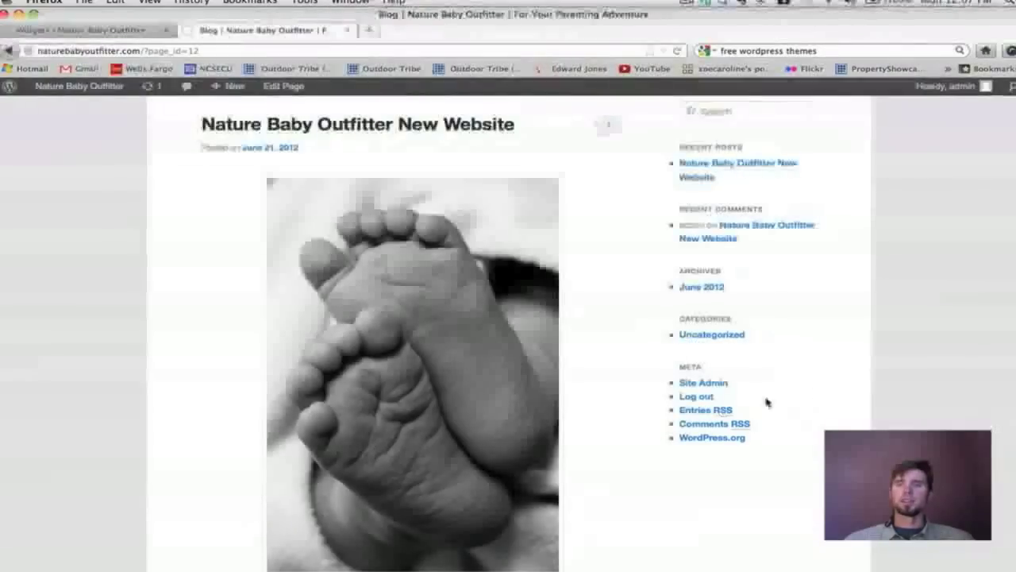
scroll(714, 166, down, 5)
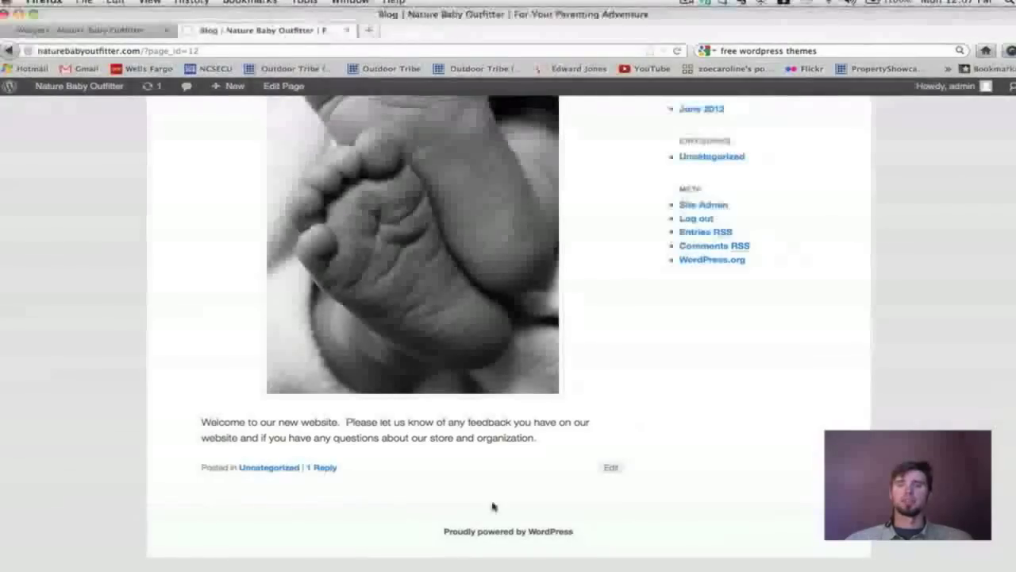
scroll(781, 426, up, 10)
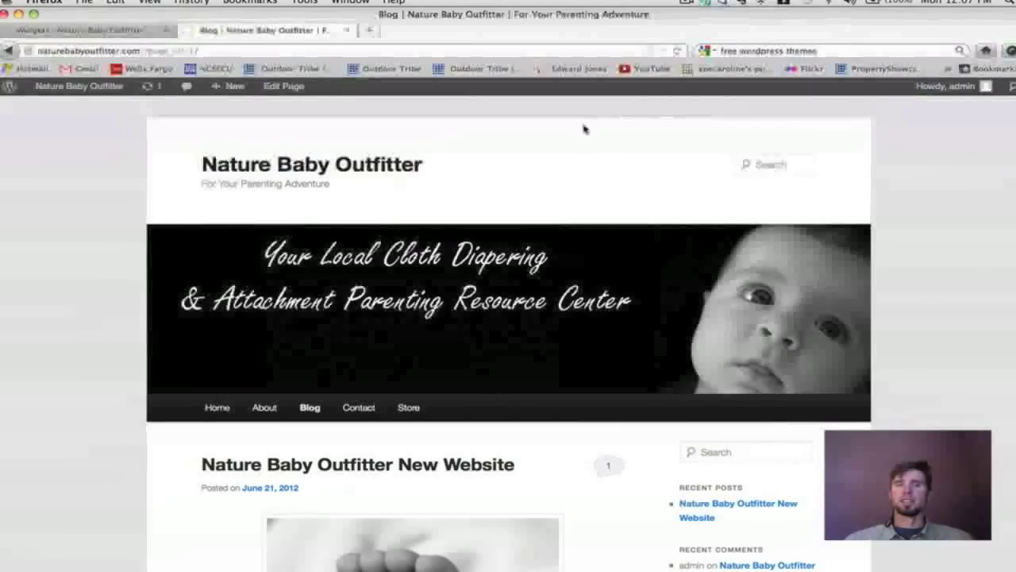
scroll(577, 471, down, 3)
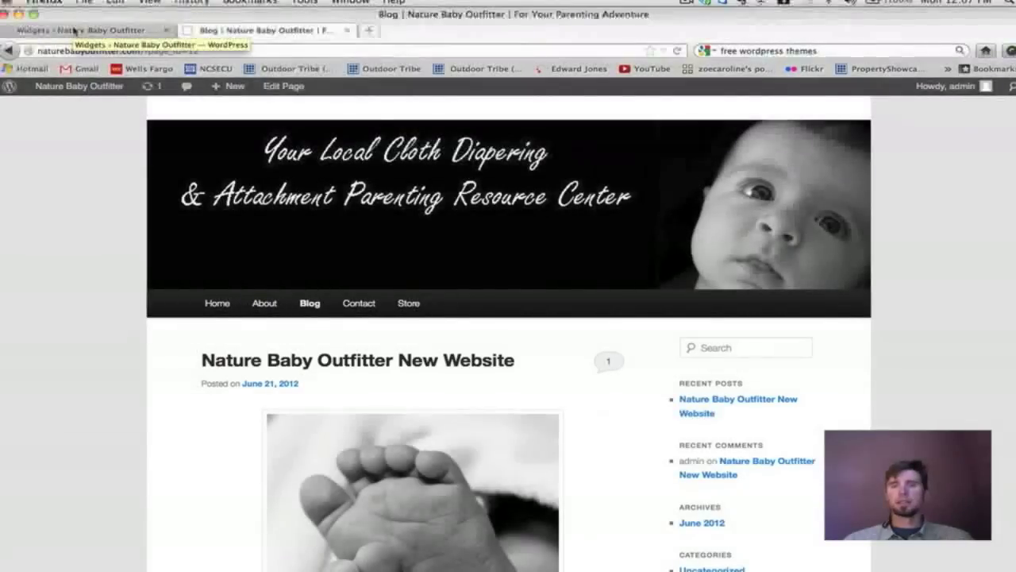
click(73, 30)
Add a Links widget atop Main Sidebar showing all links sorted by title, and save it.
scroll(491, 248, down, 2)
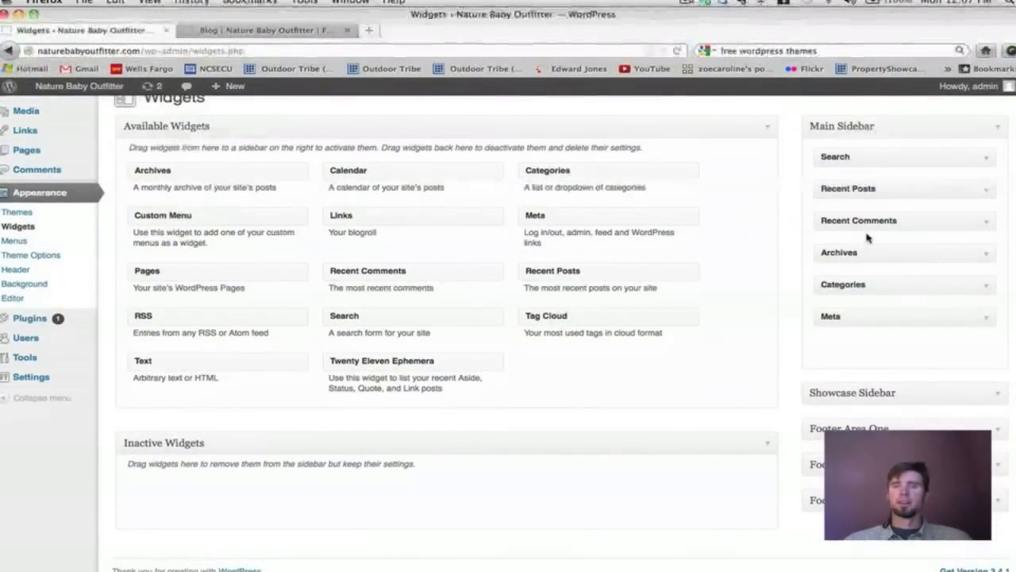
scroll(869, 238, up, 1)
scroll(868, 237, up, 1)
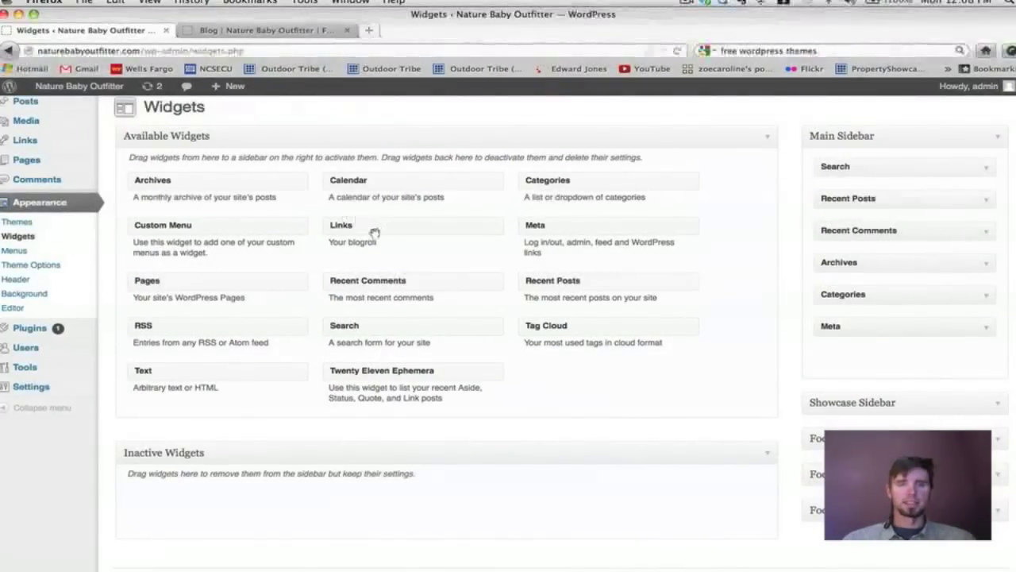
mouse_move(383, 231)
mouse_down()
mouse_move(418, 225)
mouse_move(363, 236)
mouse_move(374, 241)
mouse_up()
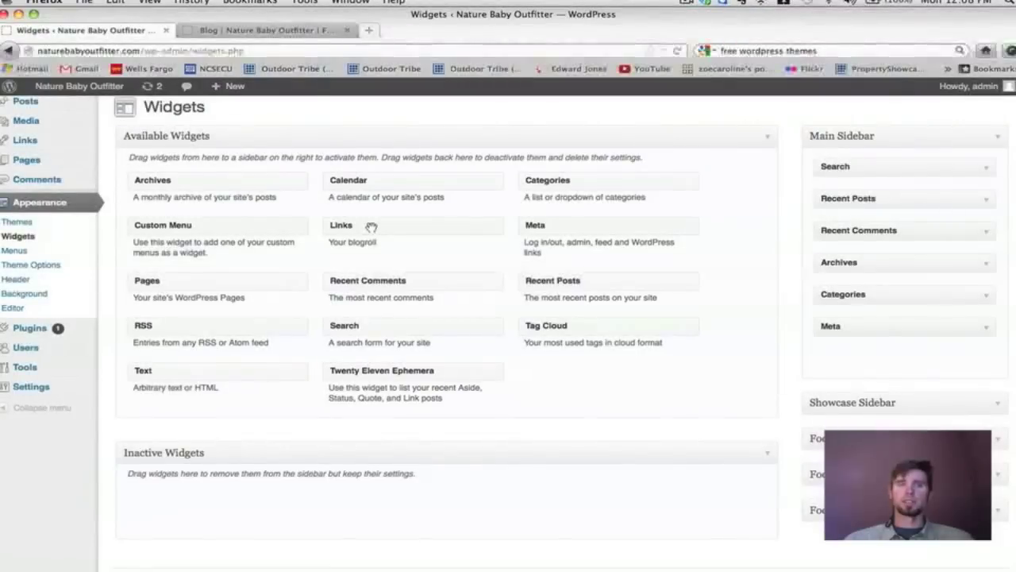
drag(365, 227, 863, 165)
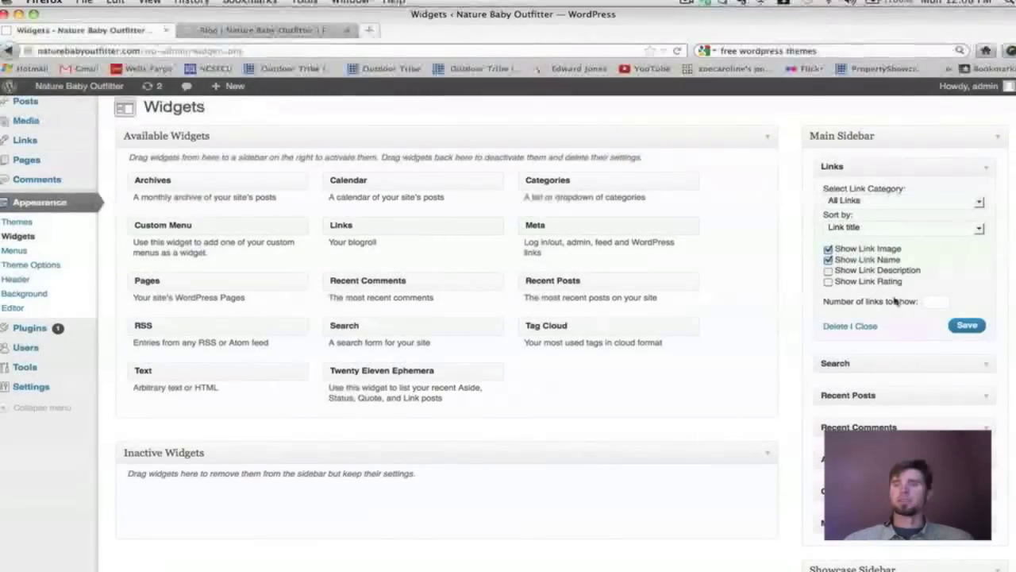
click(966, 326)
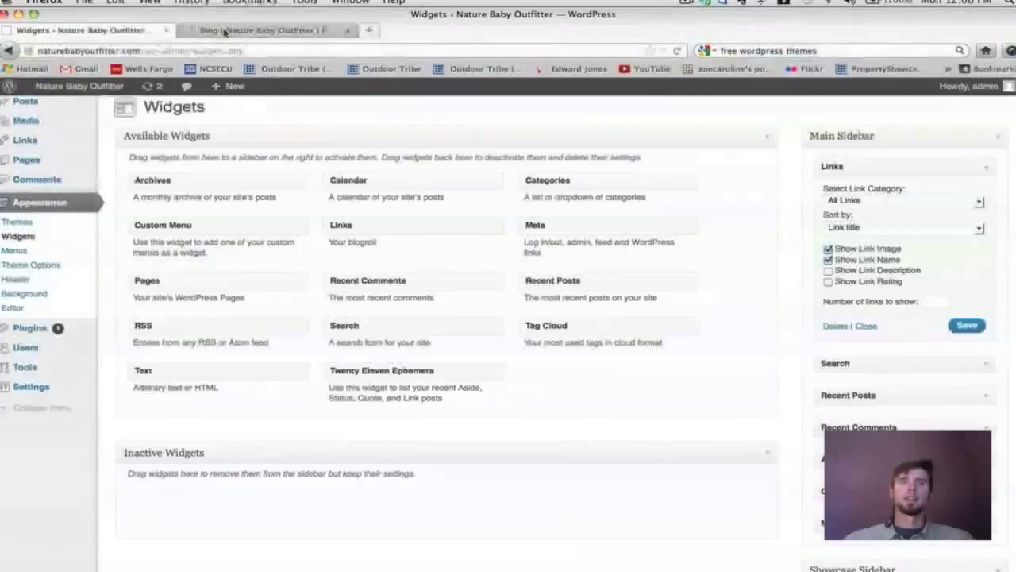
Reload the live Blog page to see the new Blogroll, returning to it from Google.
click(230, 30)
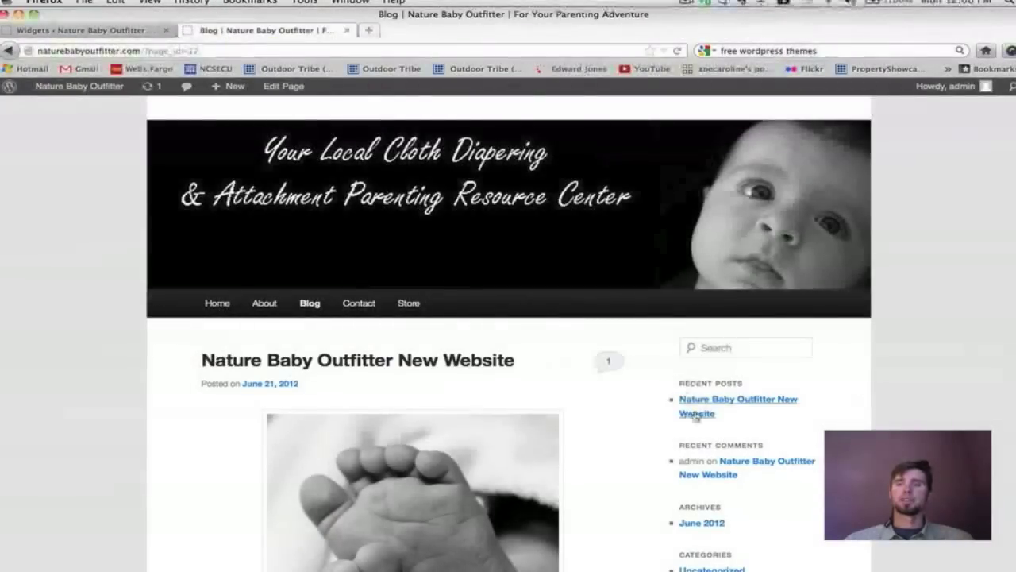
click(677, 50)
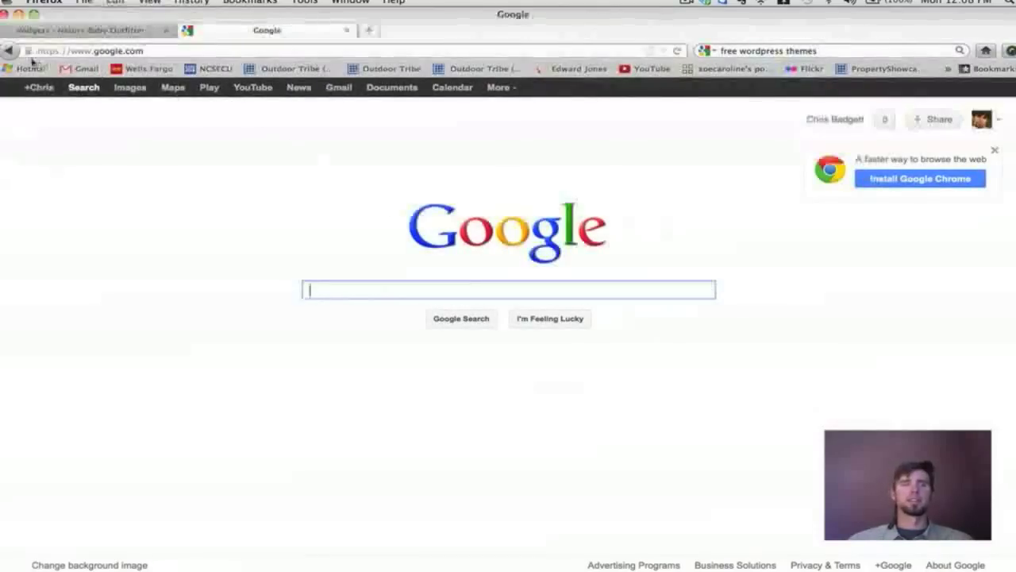
click(9, 51)
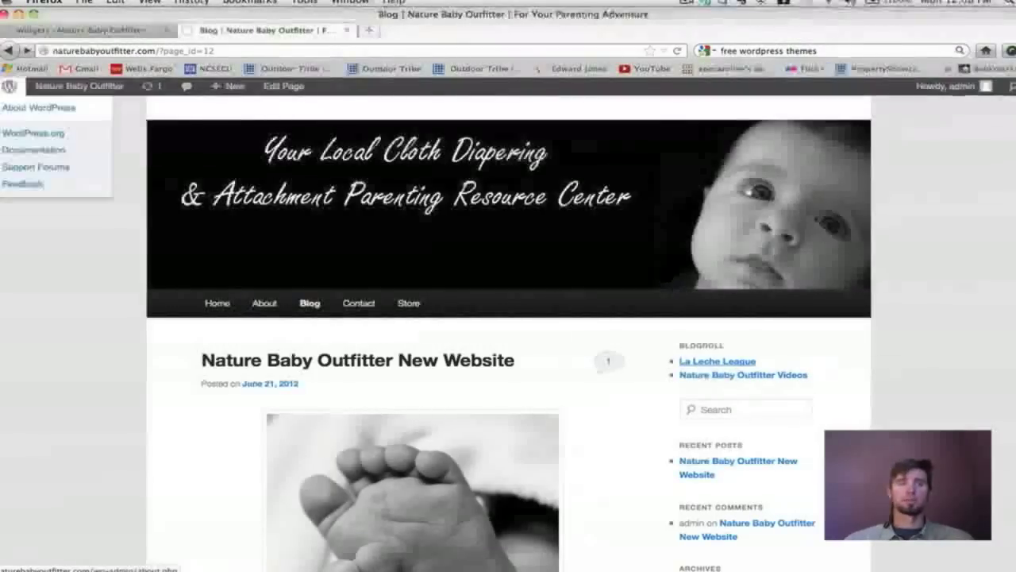
Collapse the Links widget and drag the Search widget out of Main Sidebar.
click(61, 30)
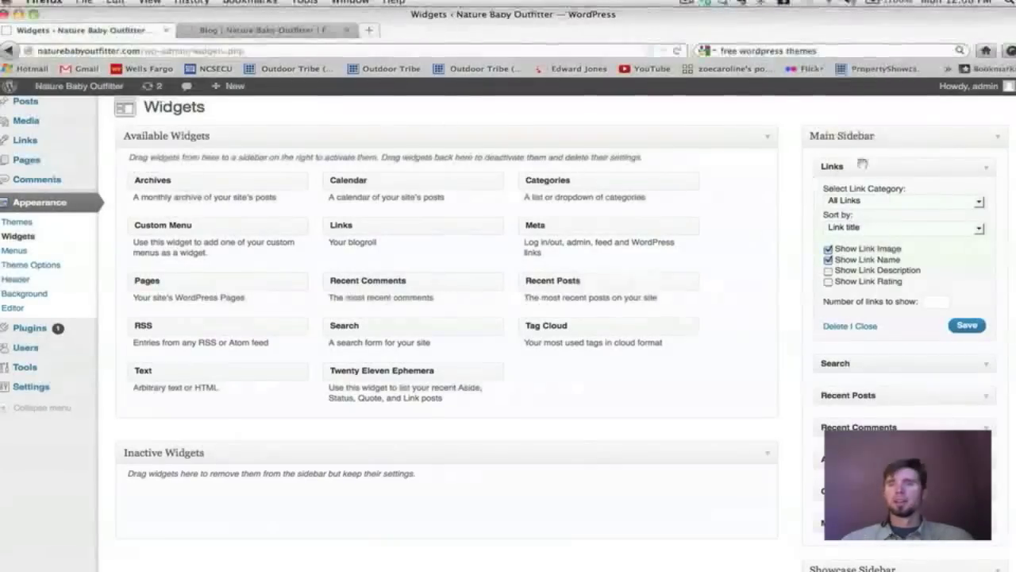
click(991, 168)
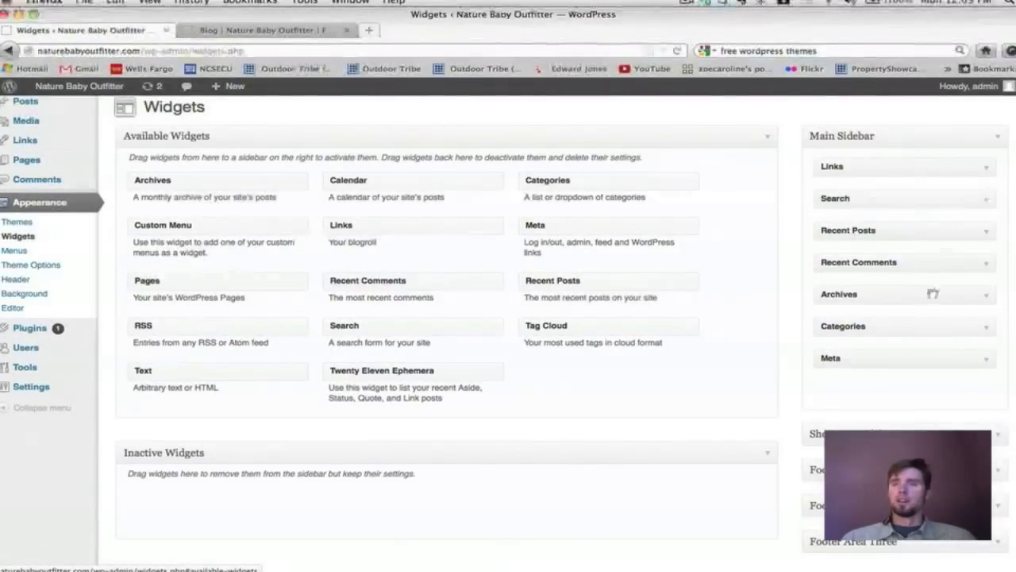
drag(851, 198, 584, 371)
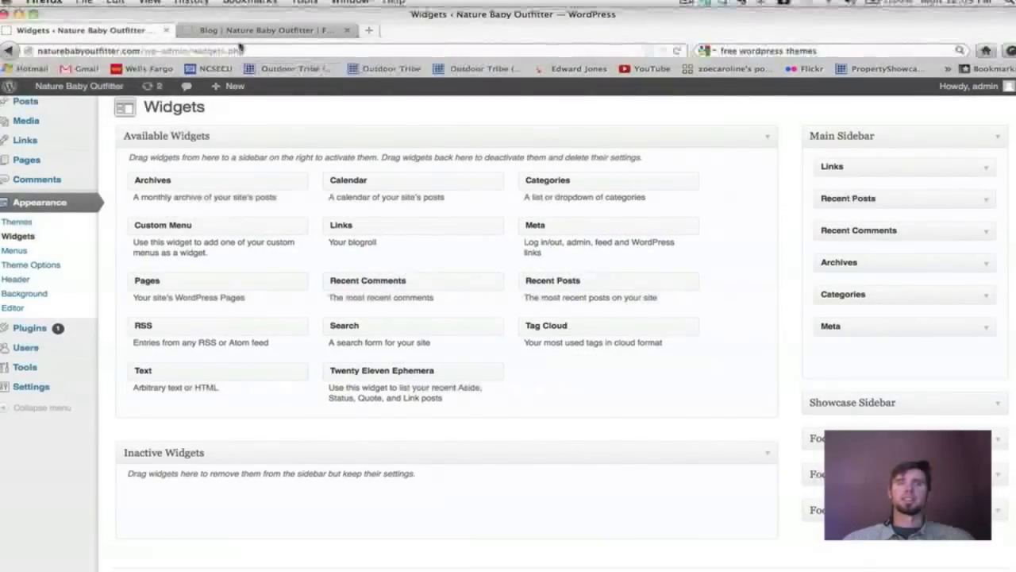
Reload the live Blog page to confirm Search no longer appears in the sidebar.
click(262, 30)
key(super+r)
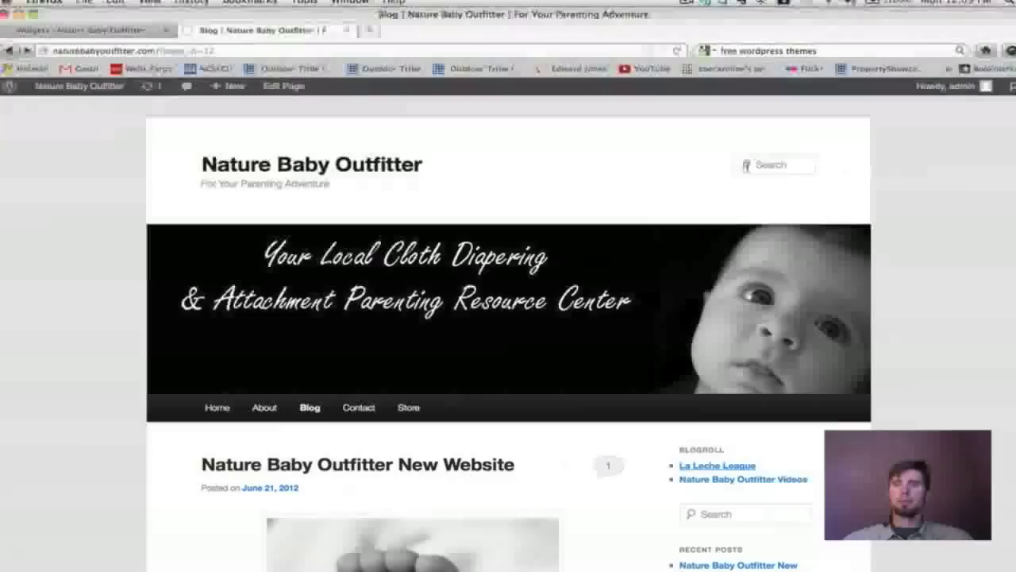
scroll(762, 397, down, 2)
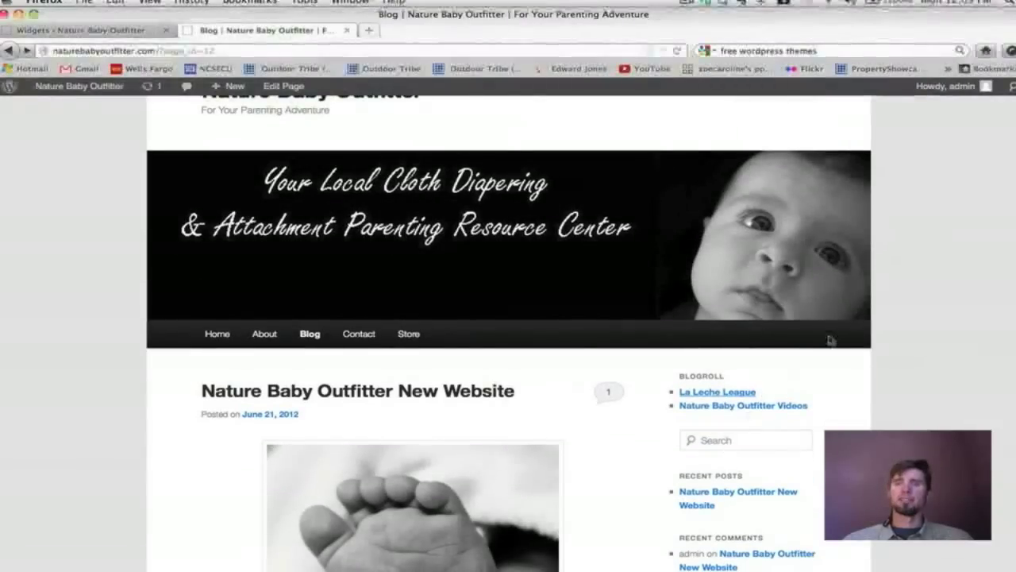
click(677, 50)
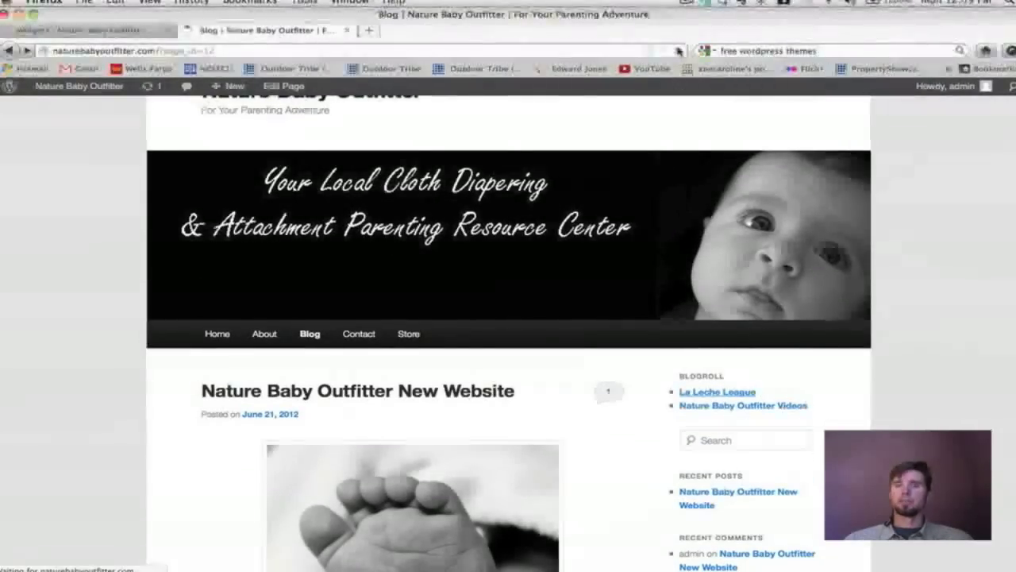
scroll(828, 272, down, 5)
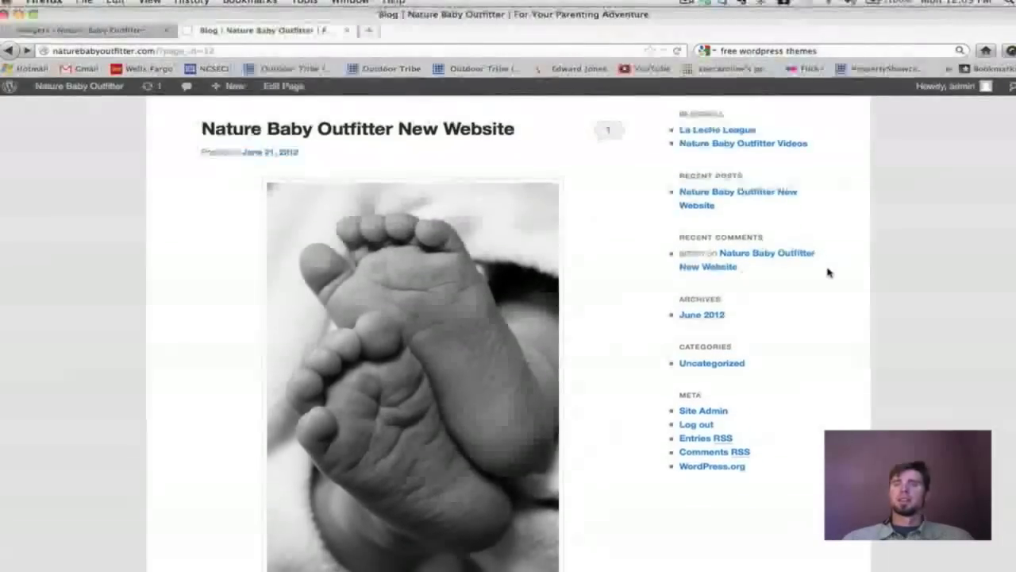
scroll(828, 273, up, 2)
scroll(828, 272, up, 3)
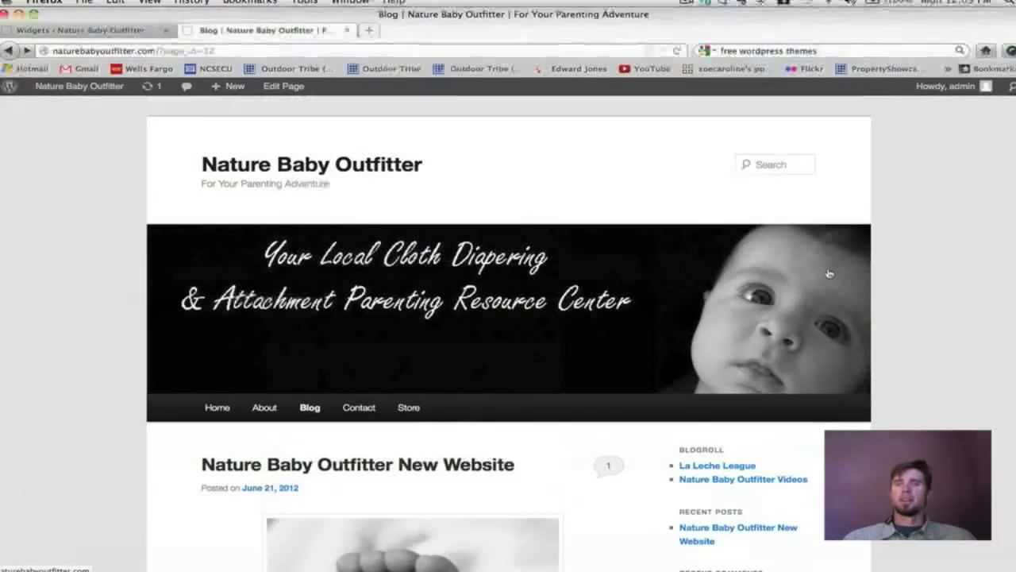
click(143, 32)
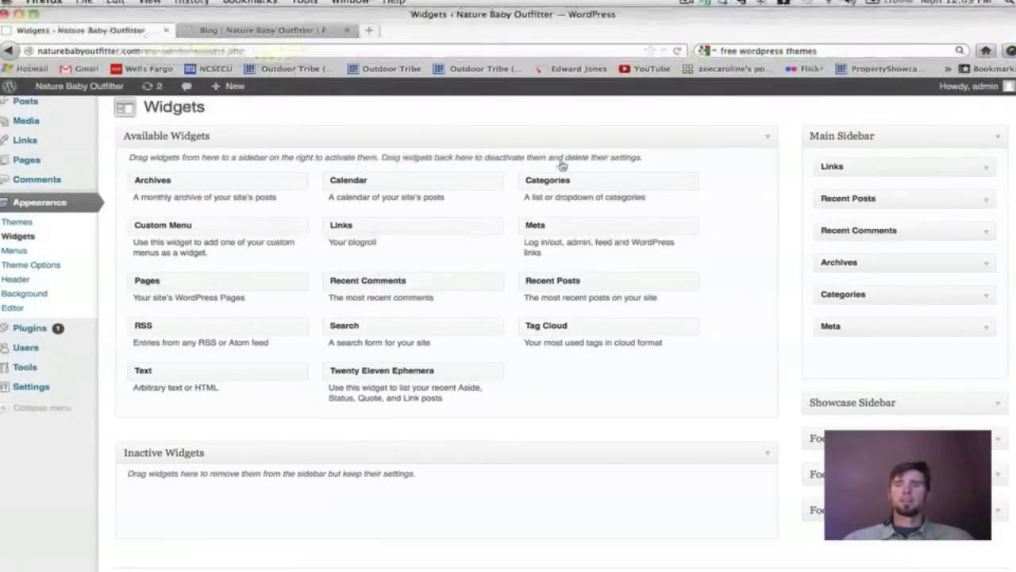
Add a Text widget titled 'Contact' with a phone number to Footer Area One and save.
click(999, 435)
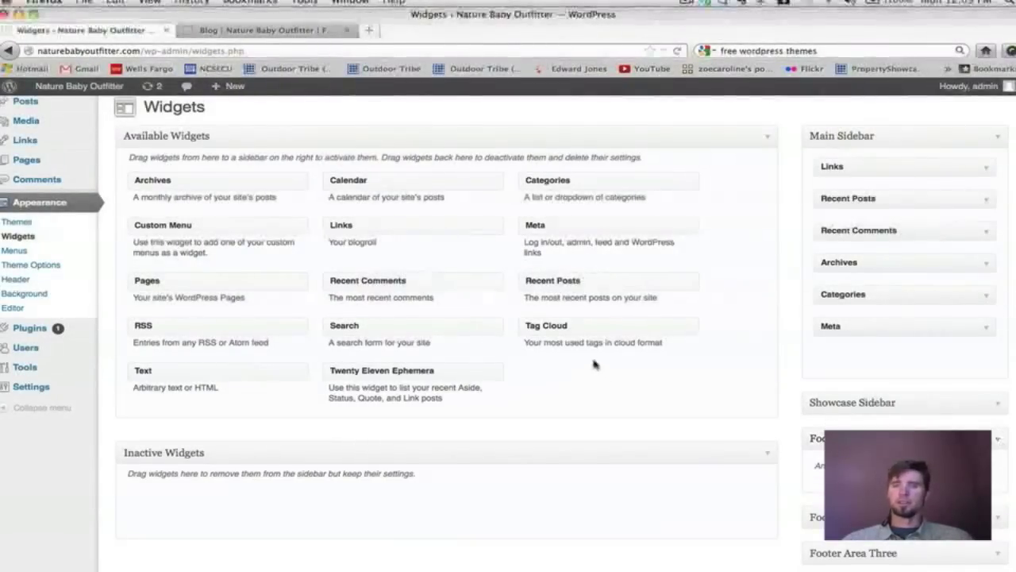
scroll(594, 365, down, 1)
scroll(594, 365, down, 1)
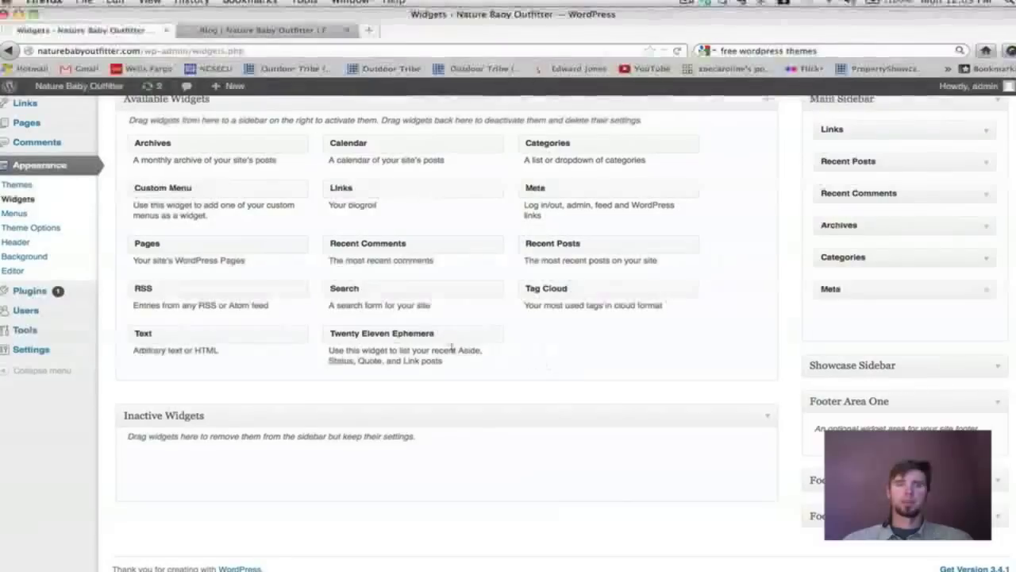
drag(204, 333, 889, 452)
scroll(717, 304, down, 5)
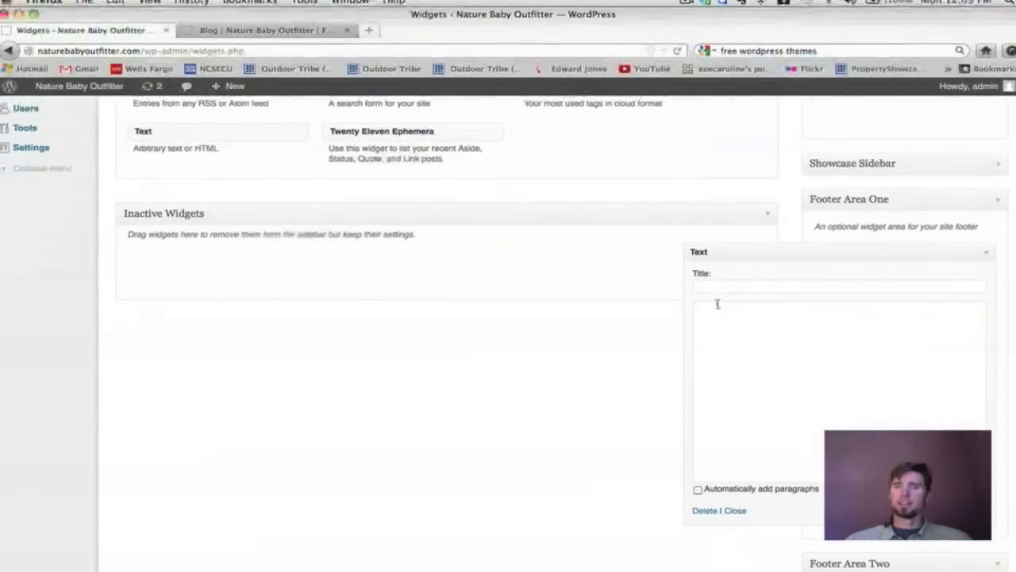
click(706, 285)
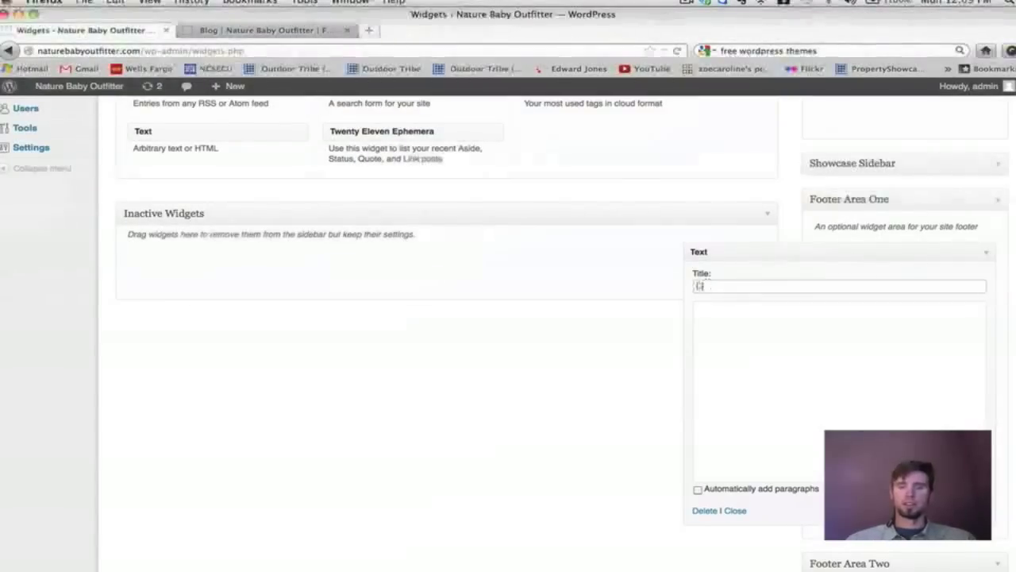
text(Contact)
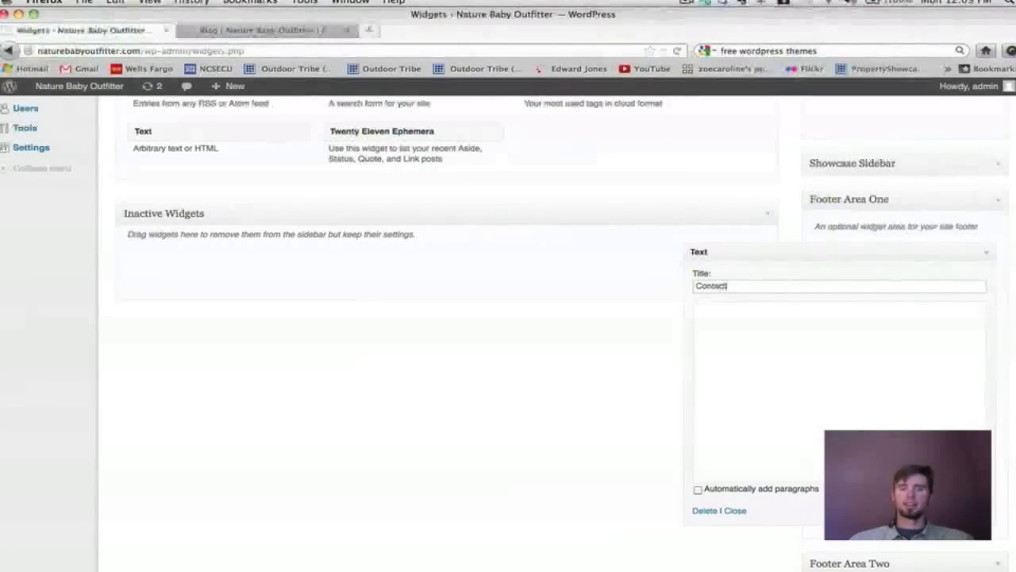
click(722, 321)
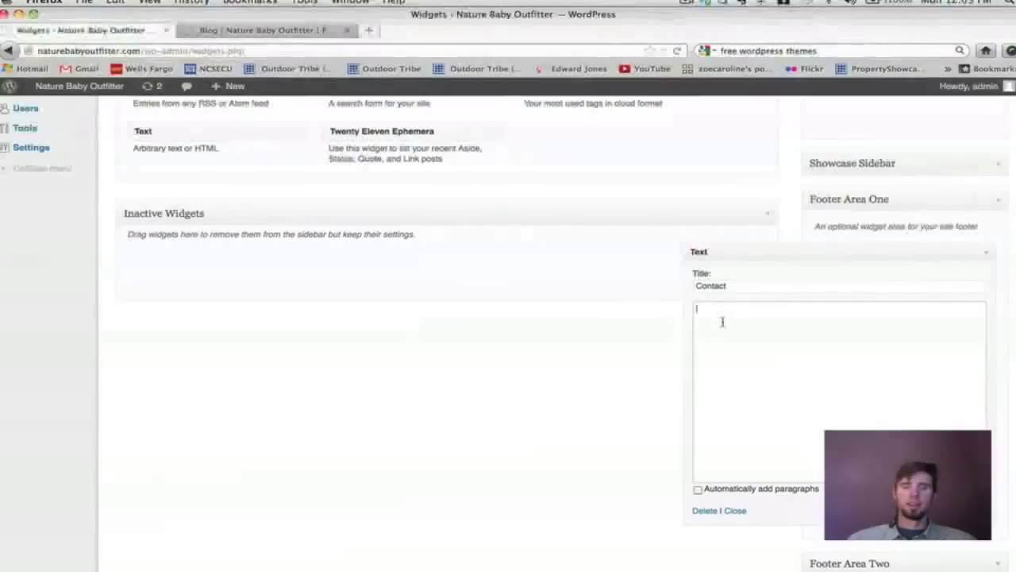
text(555-555-5555)
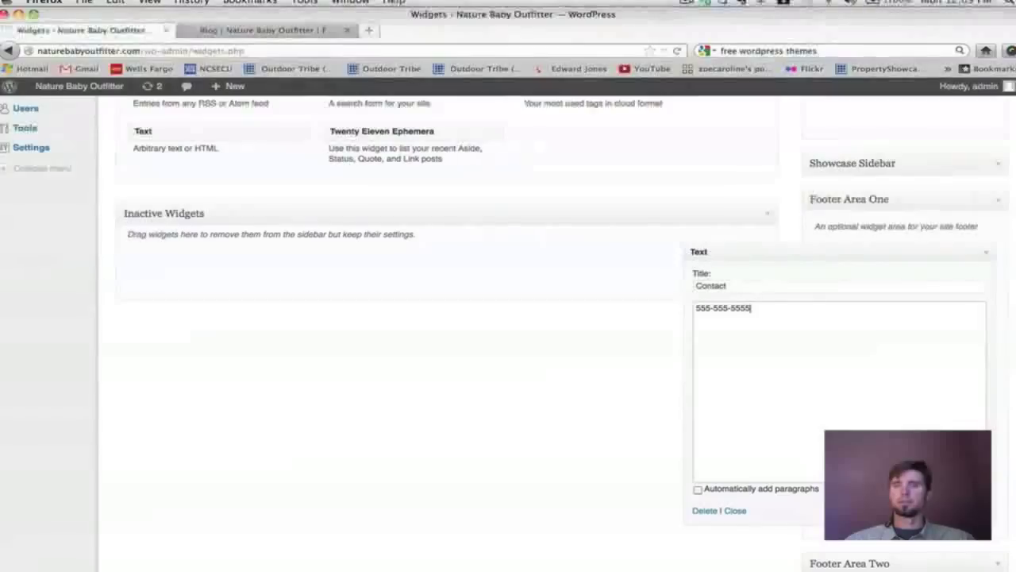
click(962, 511)
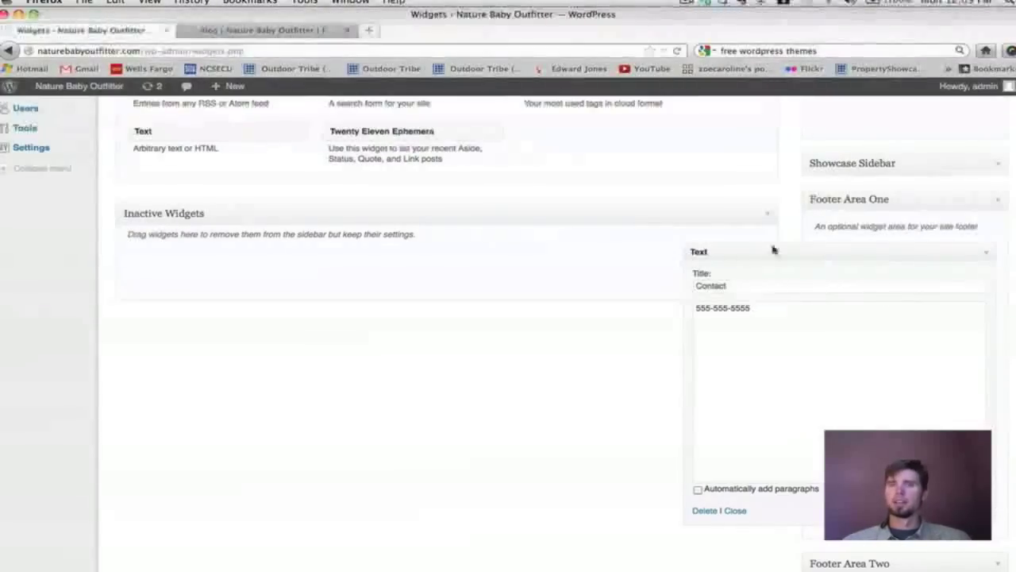
click(295, 32)
Reload the blog page and scroll to confirm the CONTACT footer section with its phone number.
scroll(880, 335, down, 5)
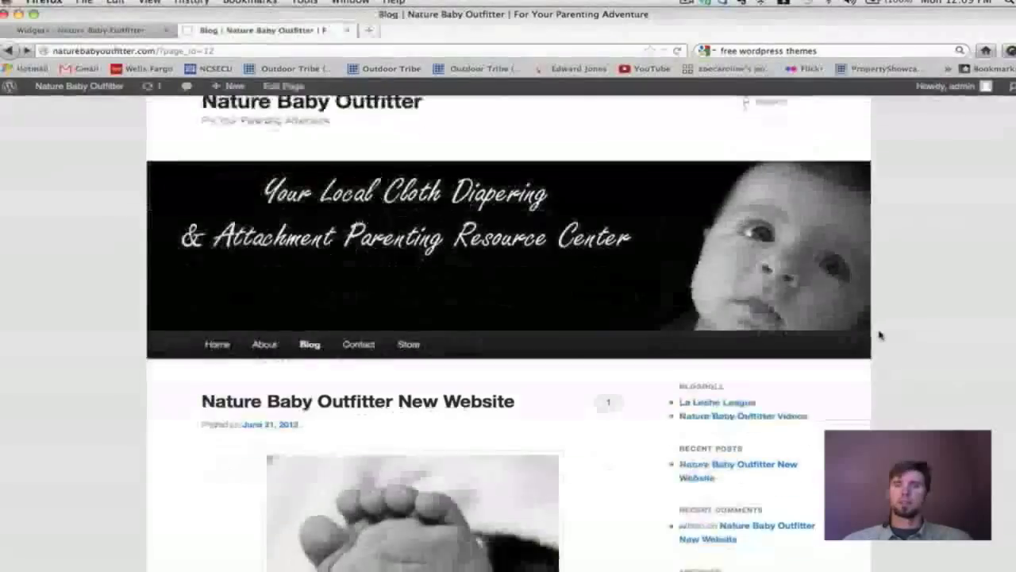
scroll(880, 335, down, 3)
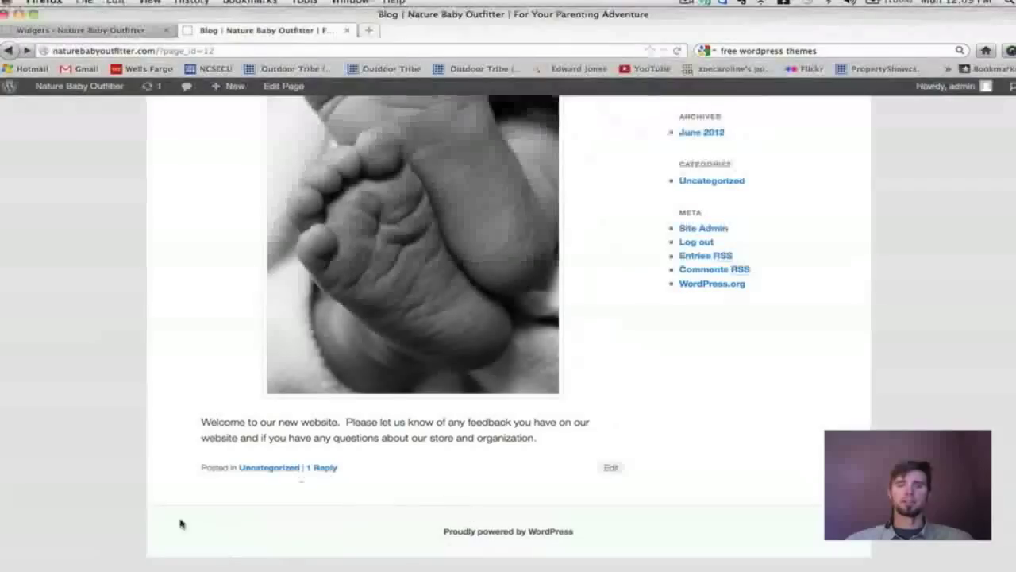
key(super+r)
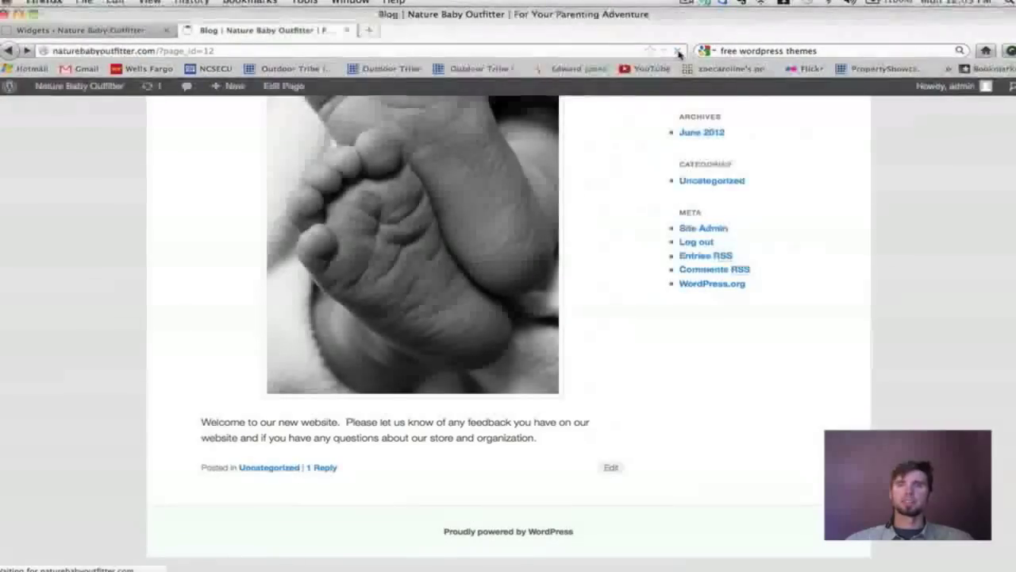
scroll(725, 363, down, 3)
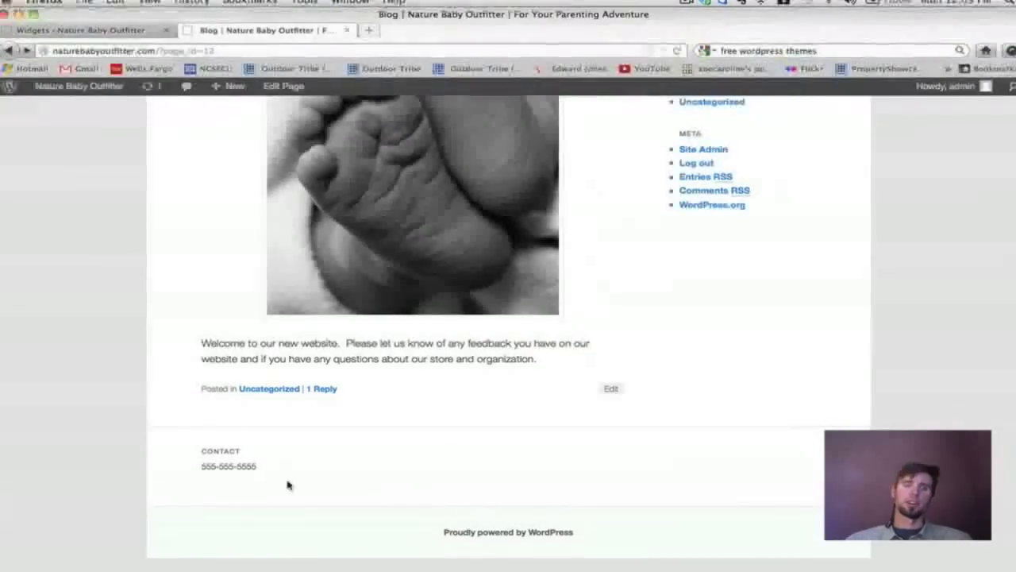
scroll(592, 465, up, 3)
scroll(590, 464, down, 3)
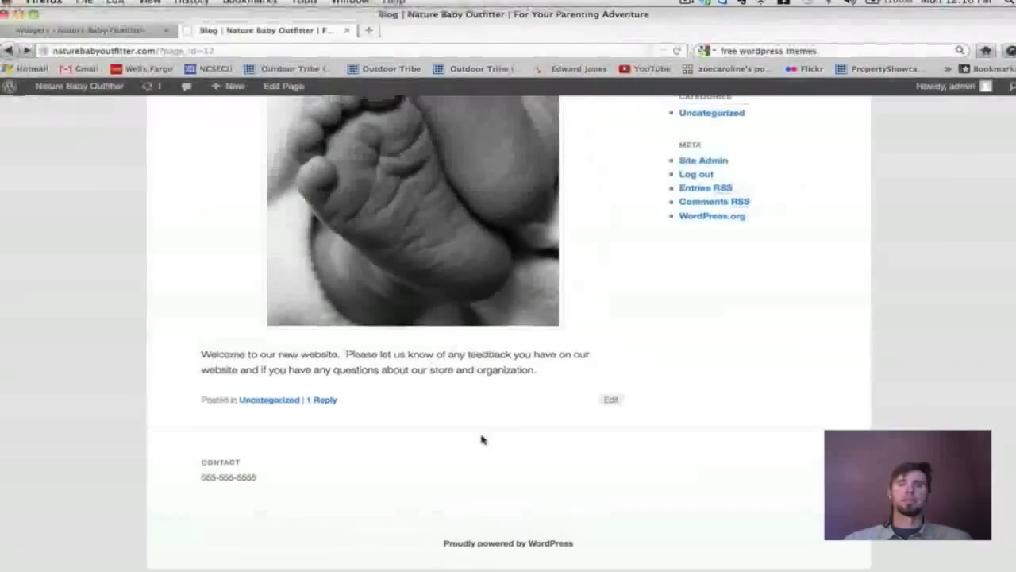
scroll(481, 439, up, 5)
scroll(481, 439, down, 5)
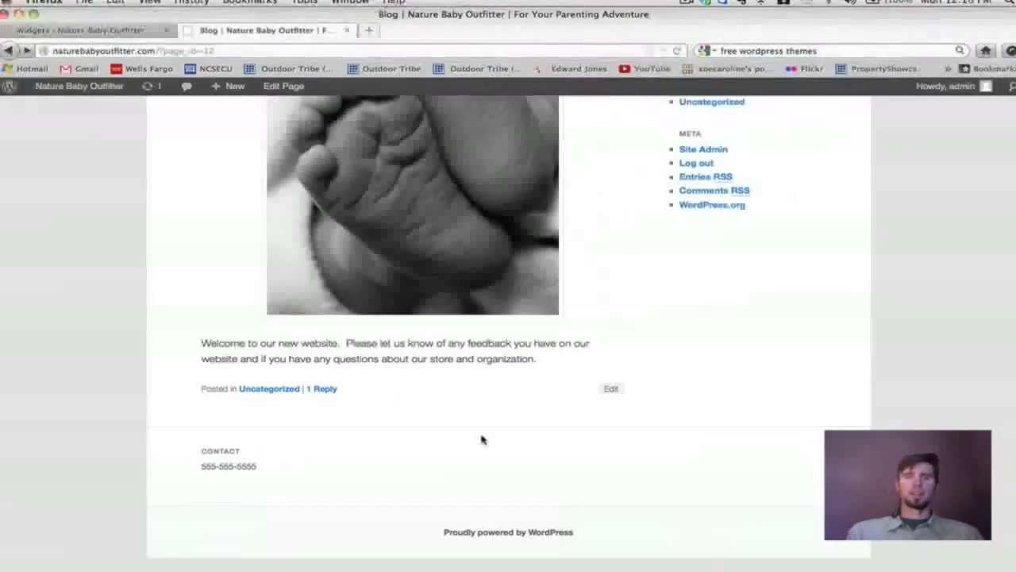
scroll(481, 439, up, 5)
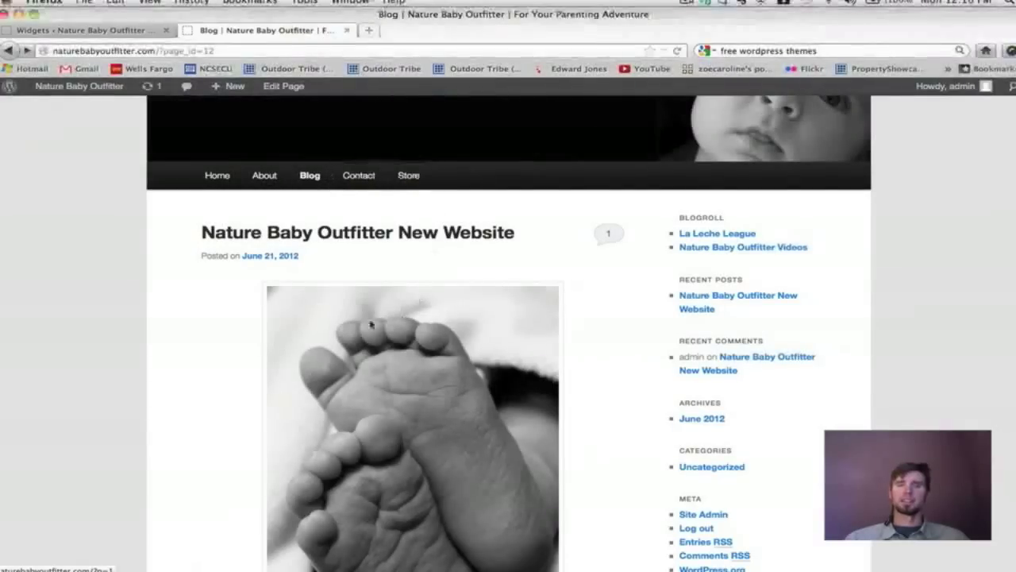
scroll(422, 243, down, 5)
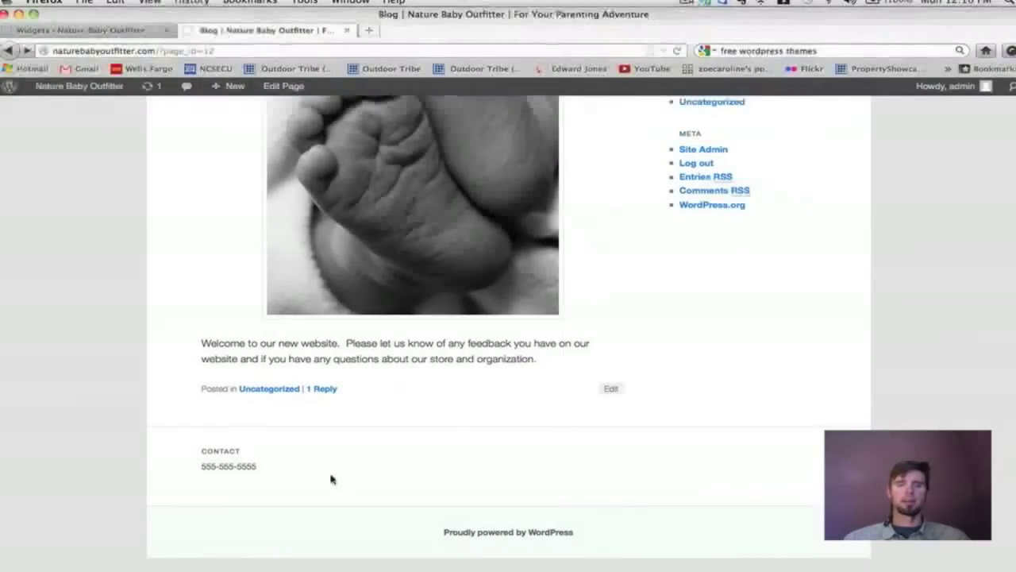
scroll(463, 434, up, 5)
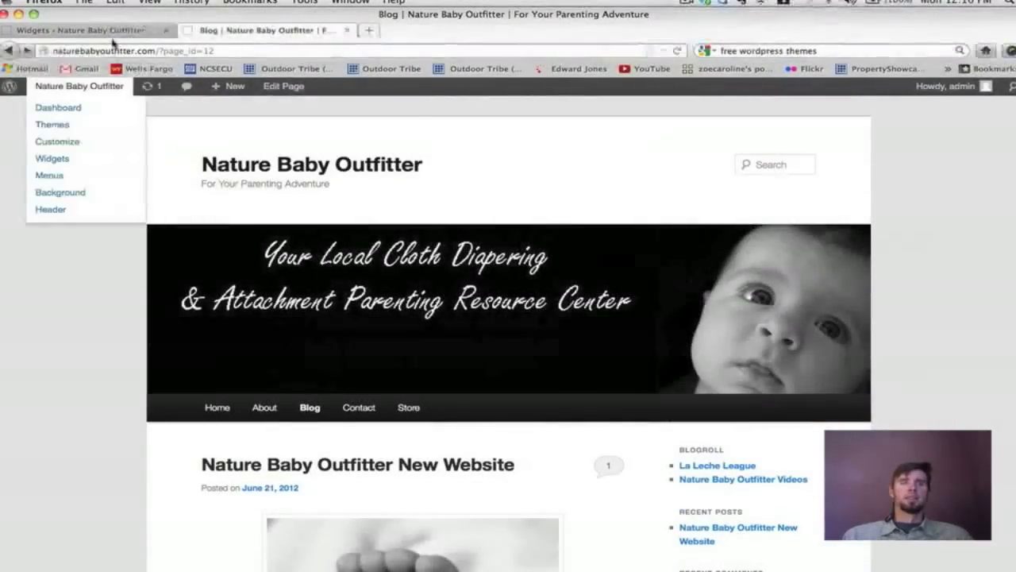
Drag the Text: Contact widget from Footer Area One into Inactive Widgets.
click(89, 30)
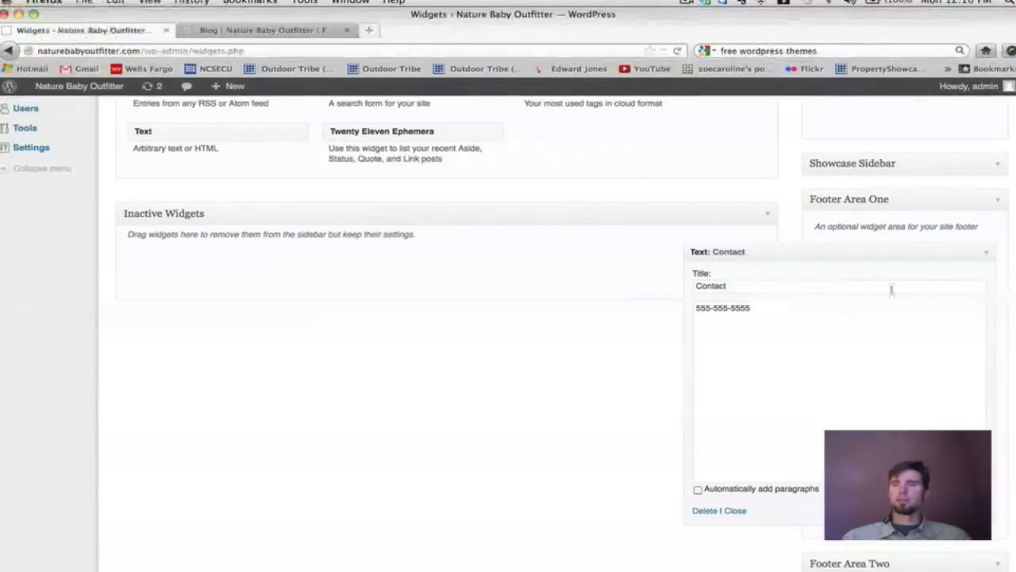
scroll(866, 267, up, 5)
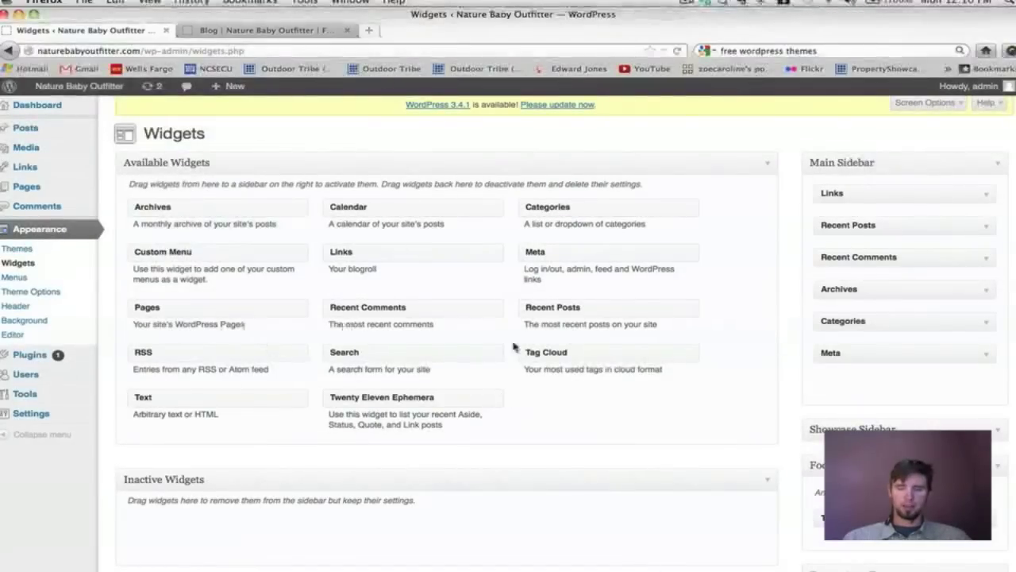
scroll(404, 276, down, 2)
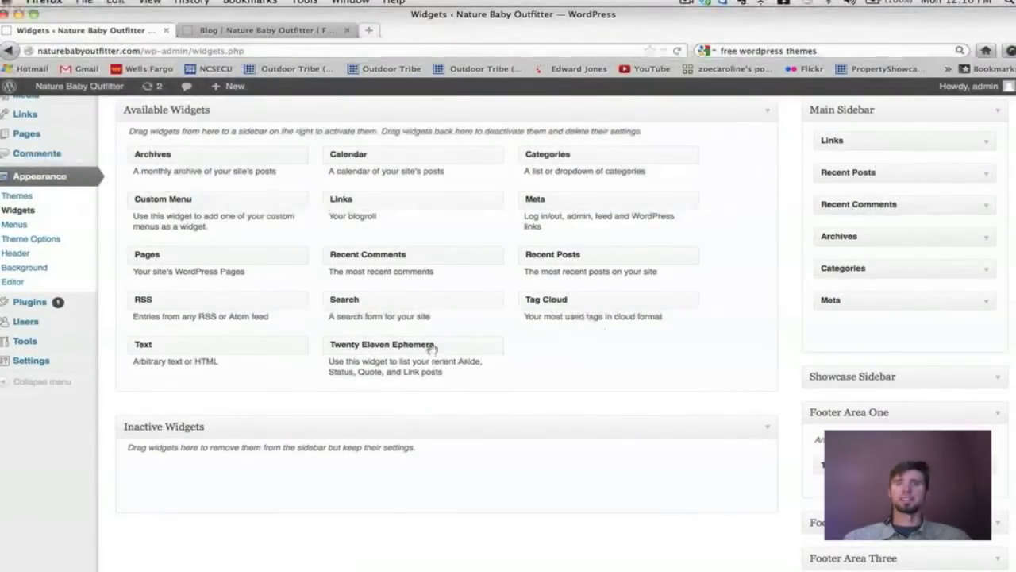
scroll(497, 358, down, 2)
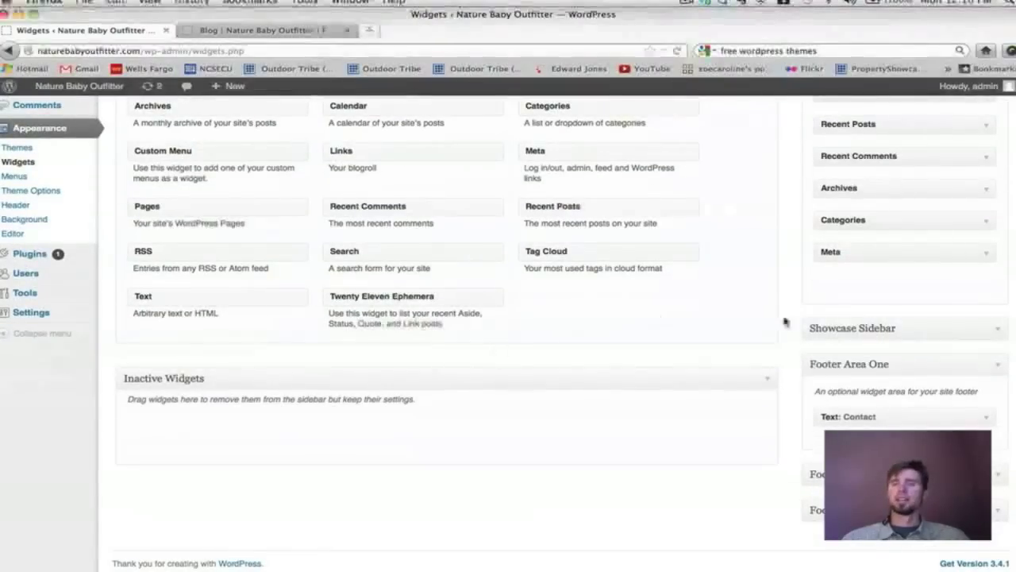
scroll(349, 313, up, 1)
scroll(349, 313, down, 1)
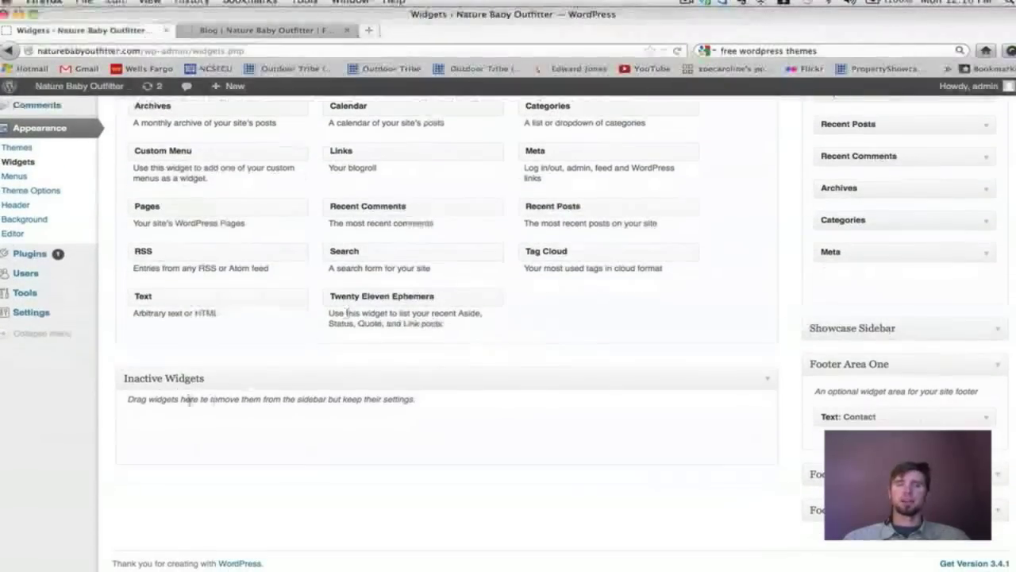
drag(867, 416, 273, 421)
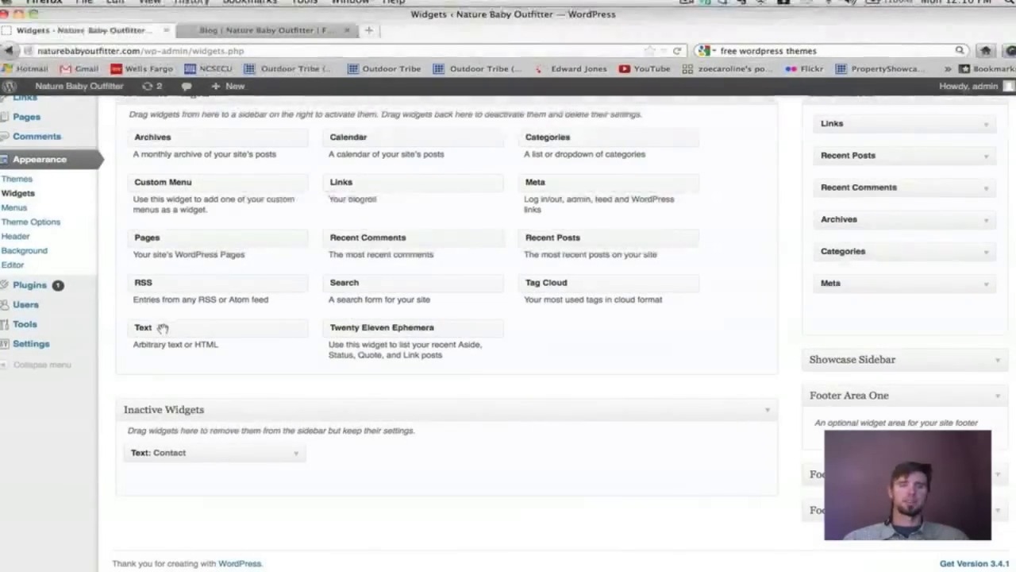
Check the Contact widget's content, then leave it settled in Inactive Widgets.
click(295, 454)
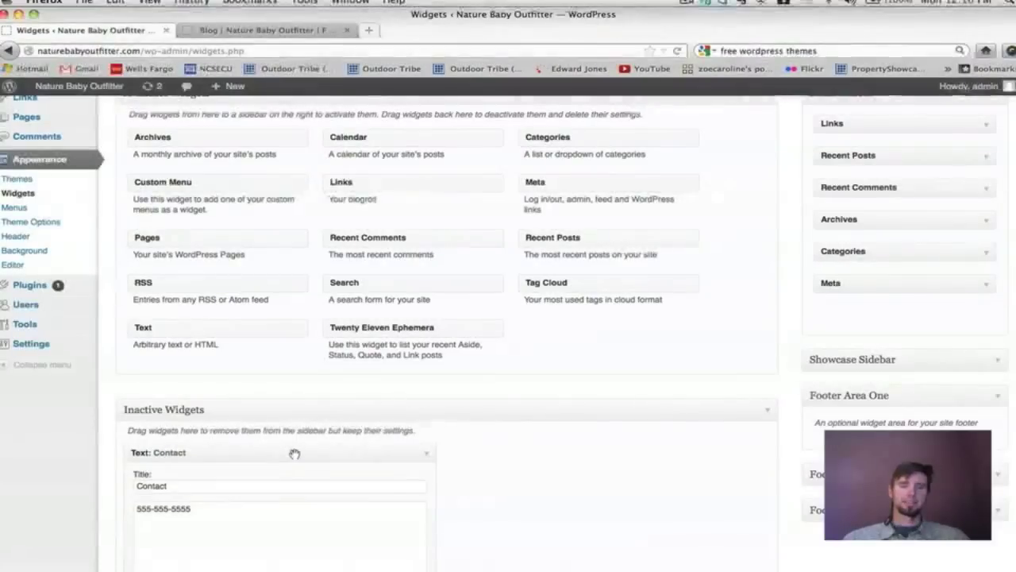
scroll(293, 454, down, 3)
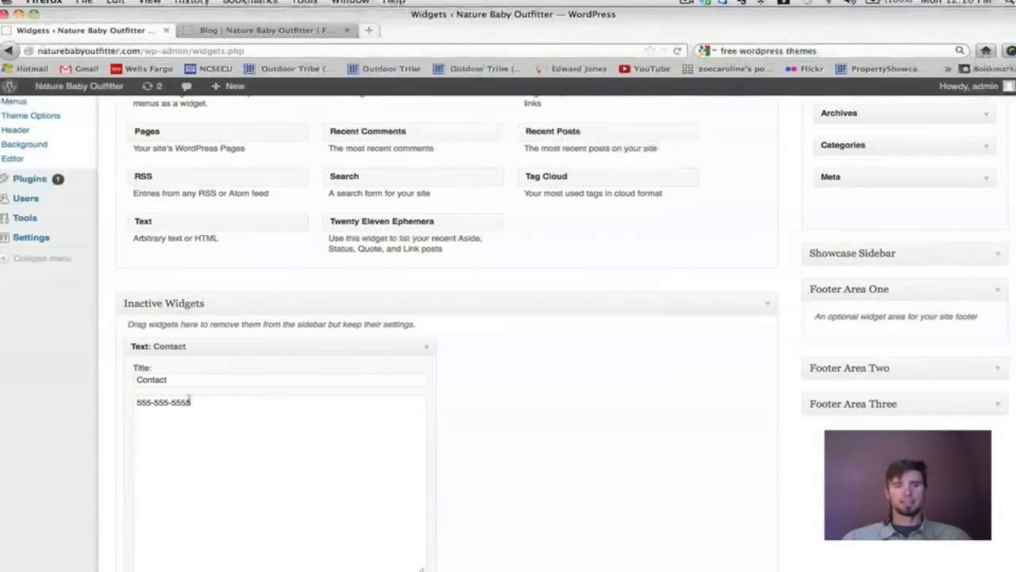
click(426, 347)
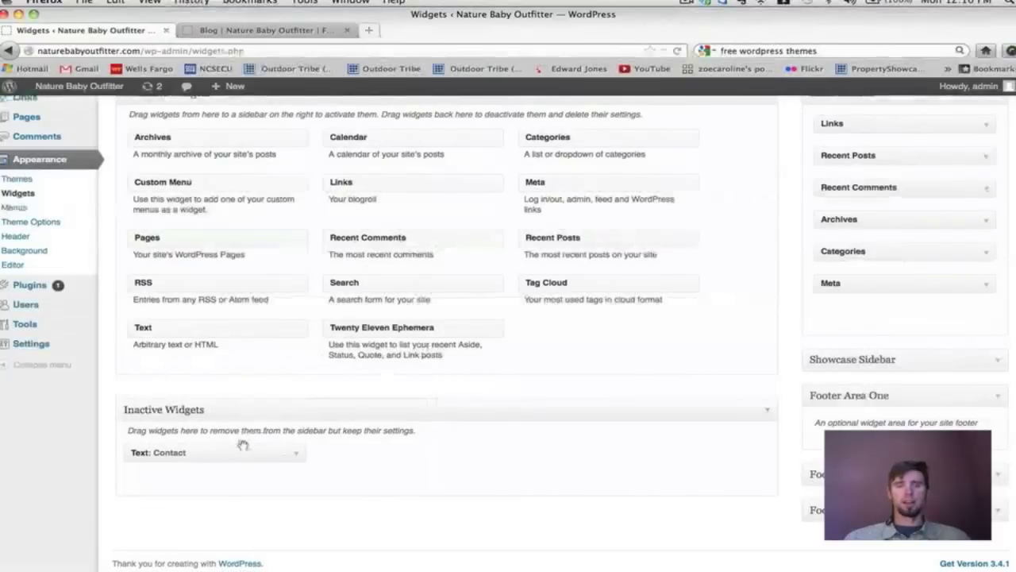
drag(239, 451, 905, 428)
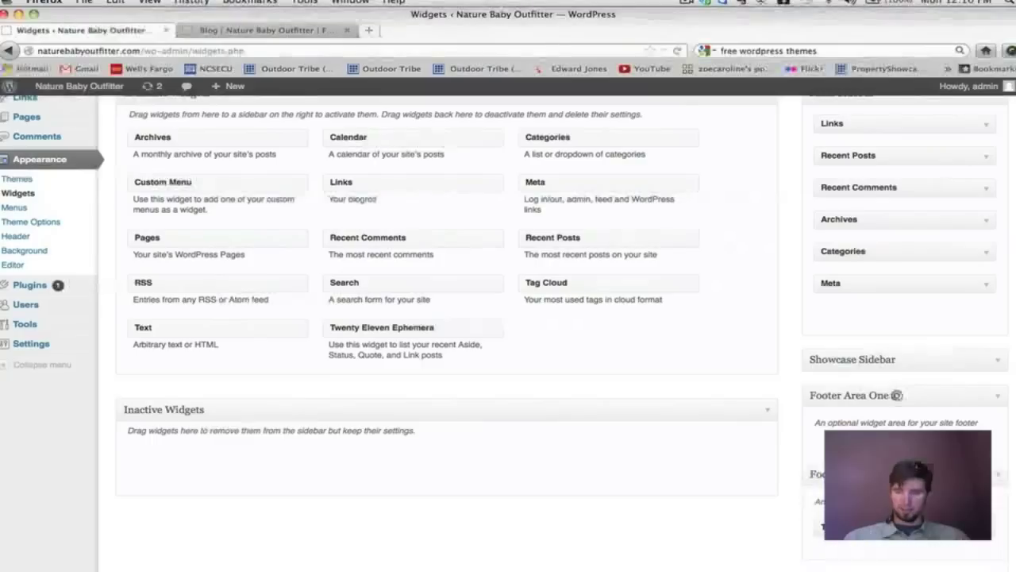
drag(874, 508, 431, 458)
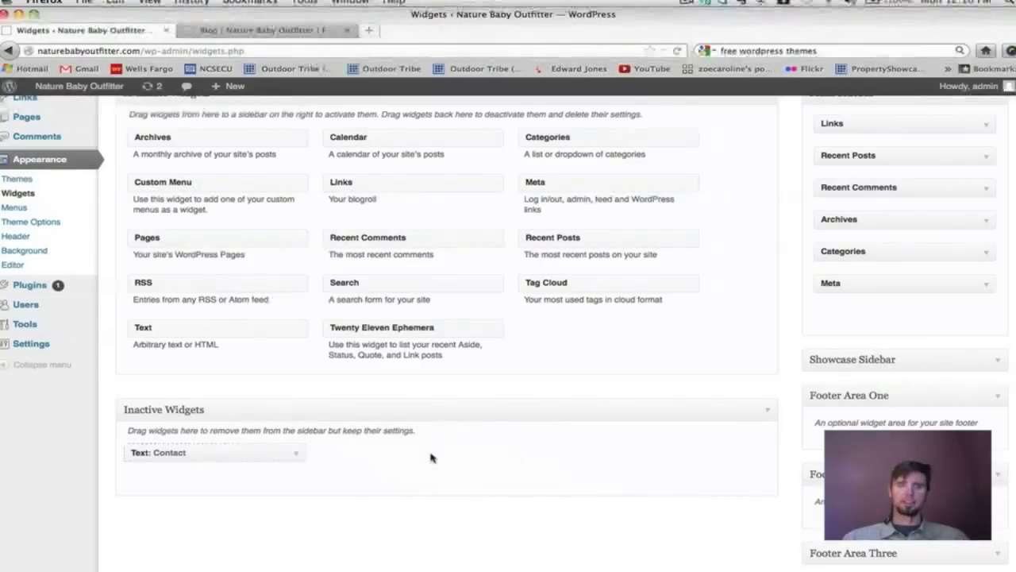
scroll(431, 458, up, 3)
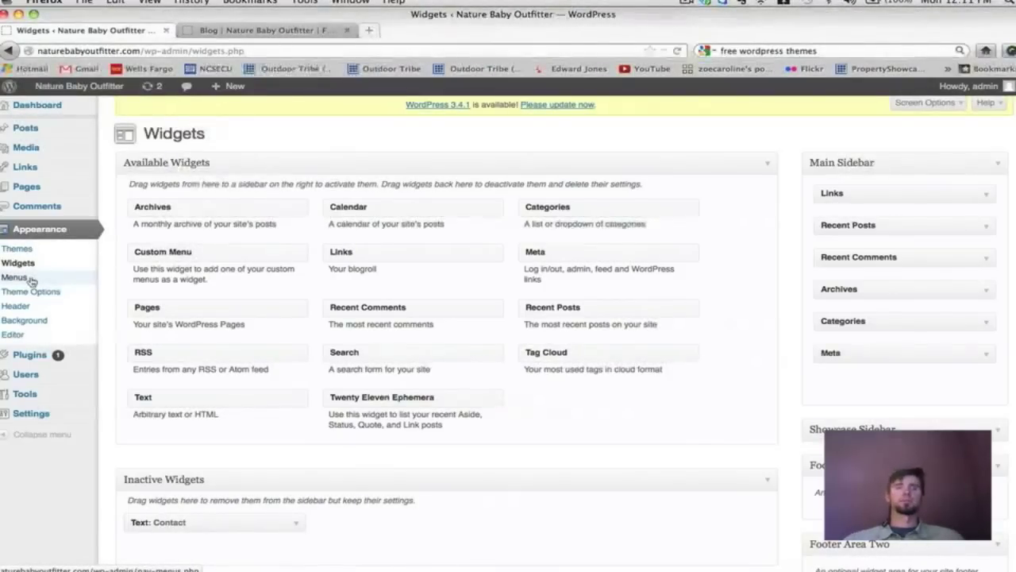
Open the Menus admin page, then view the live Blog page's Home, About, Blog, Contact, Store navigation.
click(19, 277)
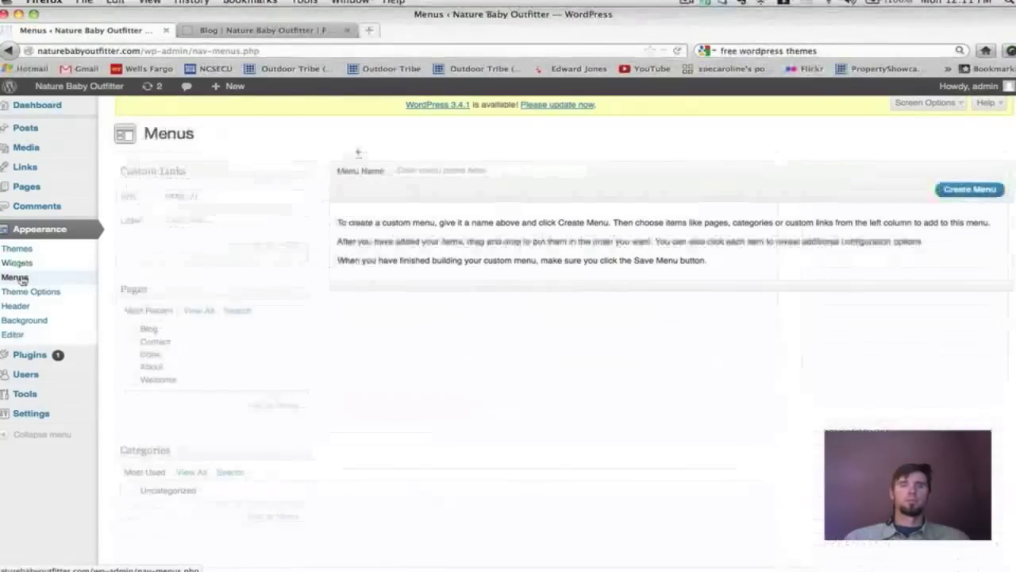
scroll(677, 369, down, 1)
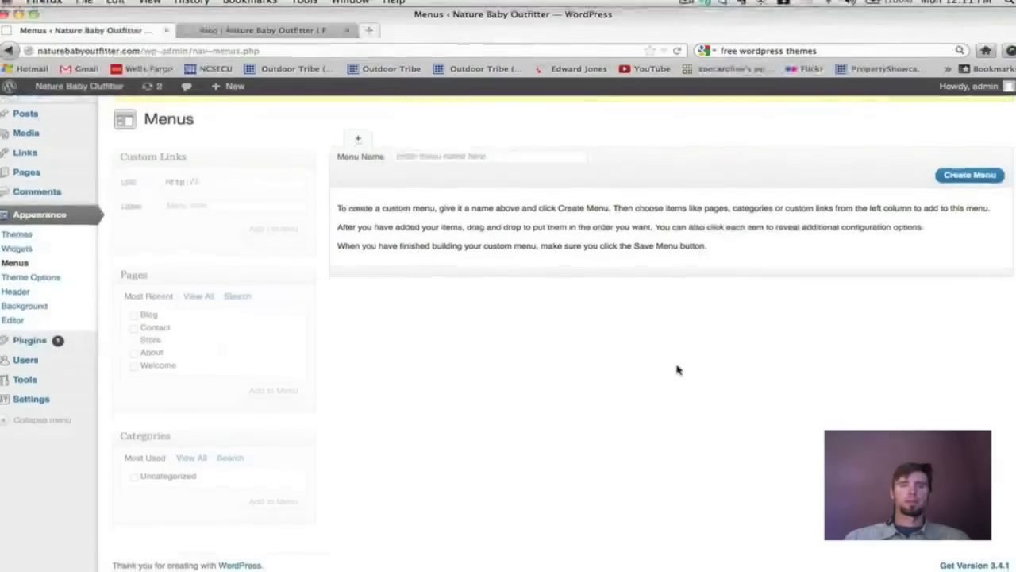
scroll(677, 370, up, 1)
scroll(677, 370, down, 1)
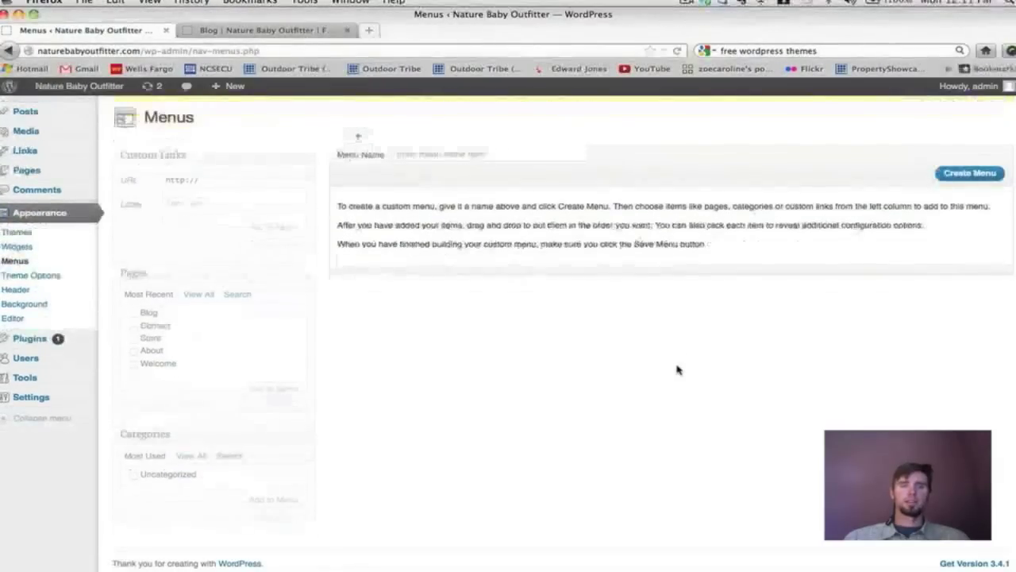
click(302, 33)
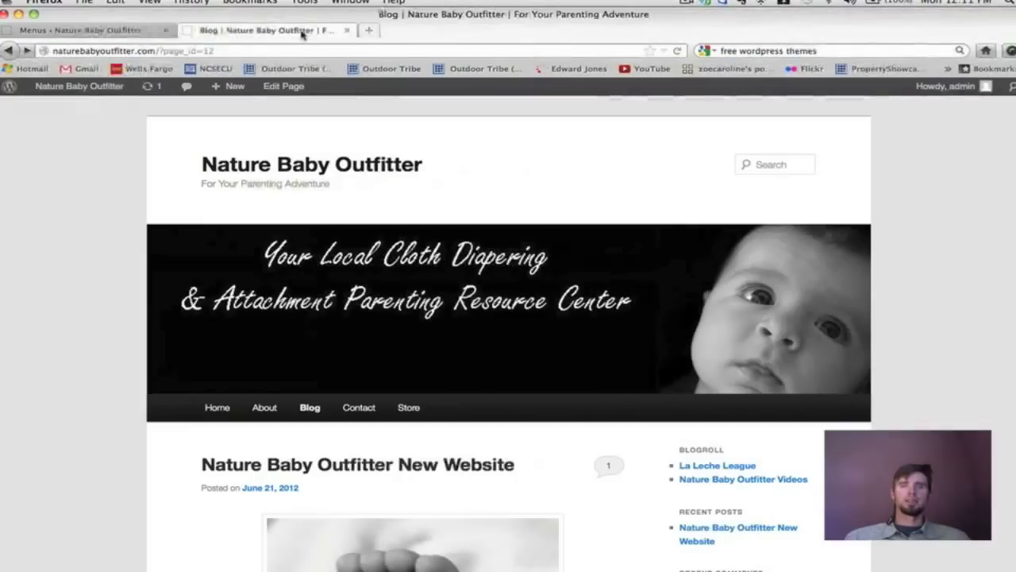
scroll(617, 245, down, 1)
Look over the live Blog page, then return to the Menus page's empty new-menu form.
scroll(617, 245, down, 10)
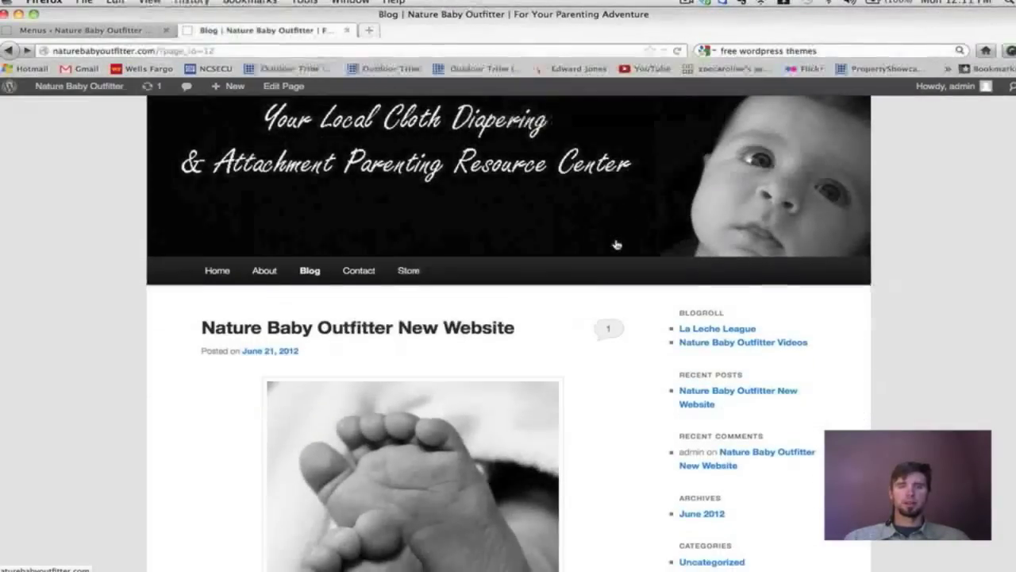
scroll(617, 245, up, 10)
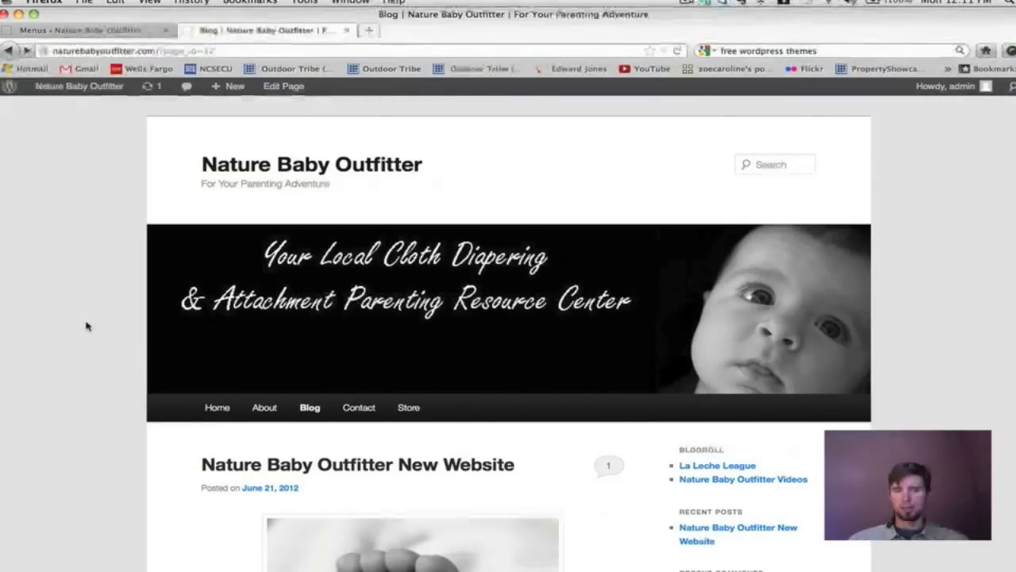
scroll(87, 326, down, 1)
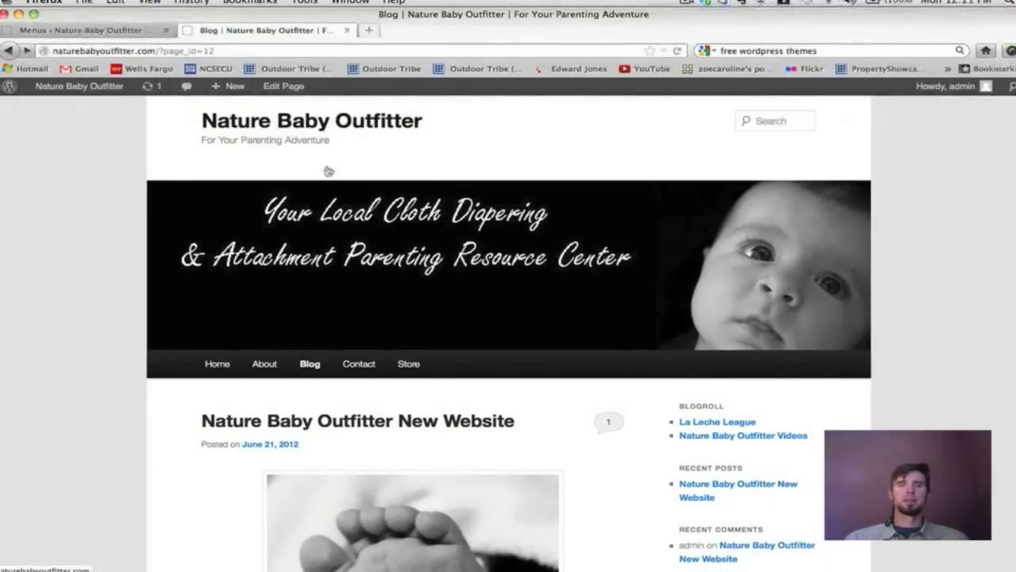
click(136, 30)
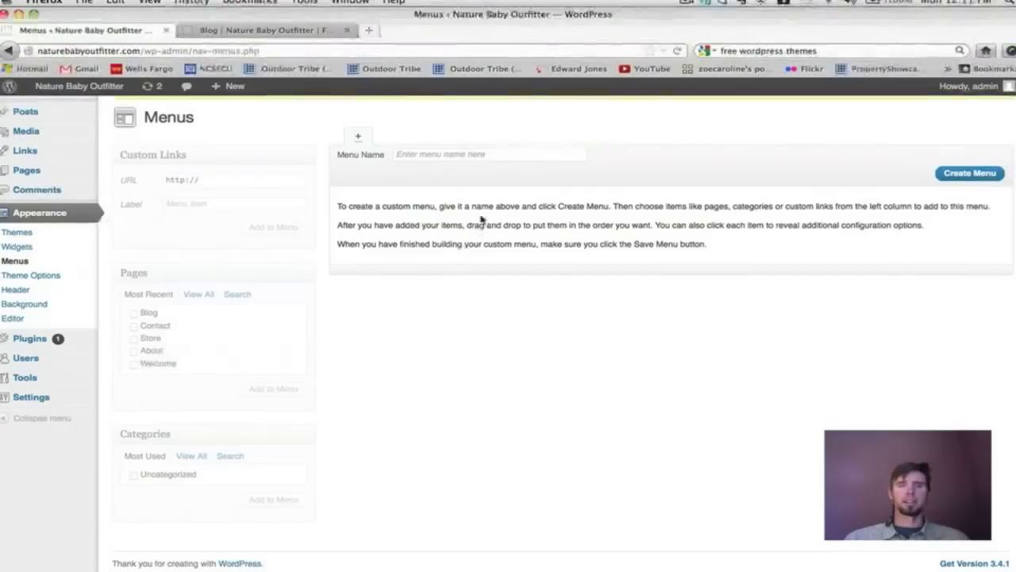
Create a menu named 'Main Menu' and add all site pages to it.
click(441, 156)
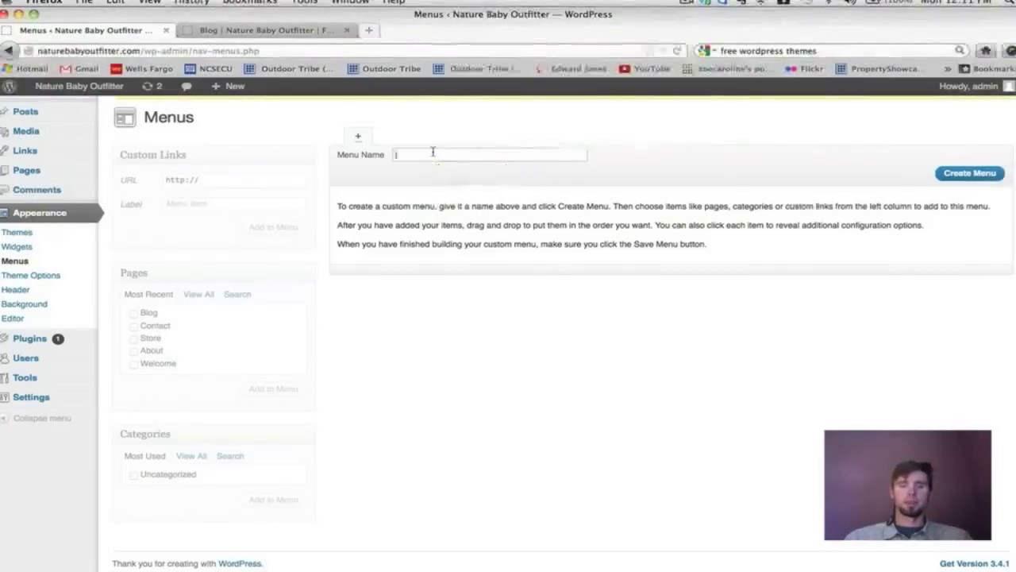
text(Main Men)
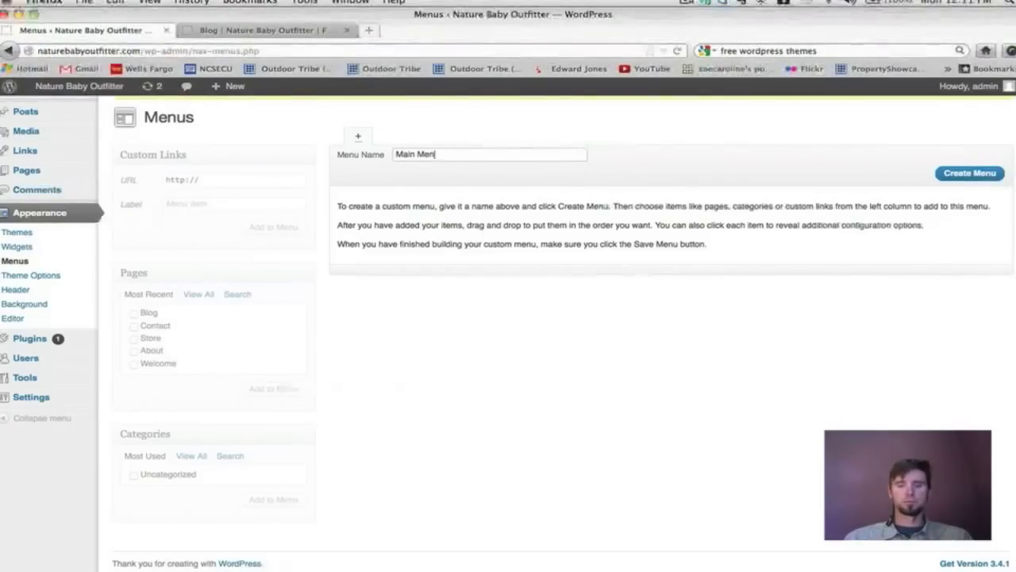
text(u)
click(973, 174)
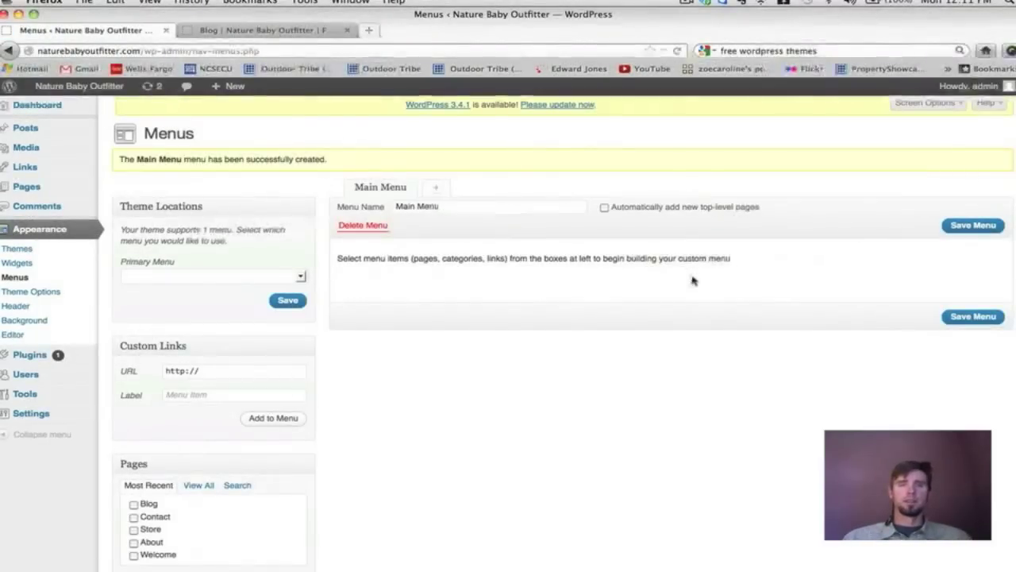
scroll(692, 279, down, 3)
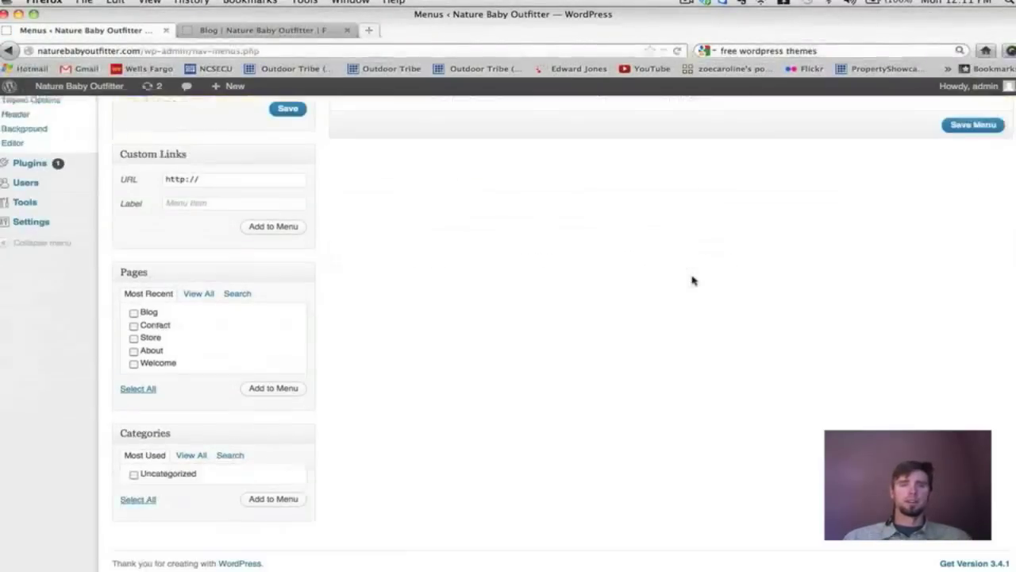
click(133, 325)
click(134, 338)
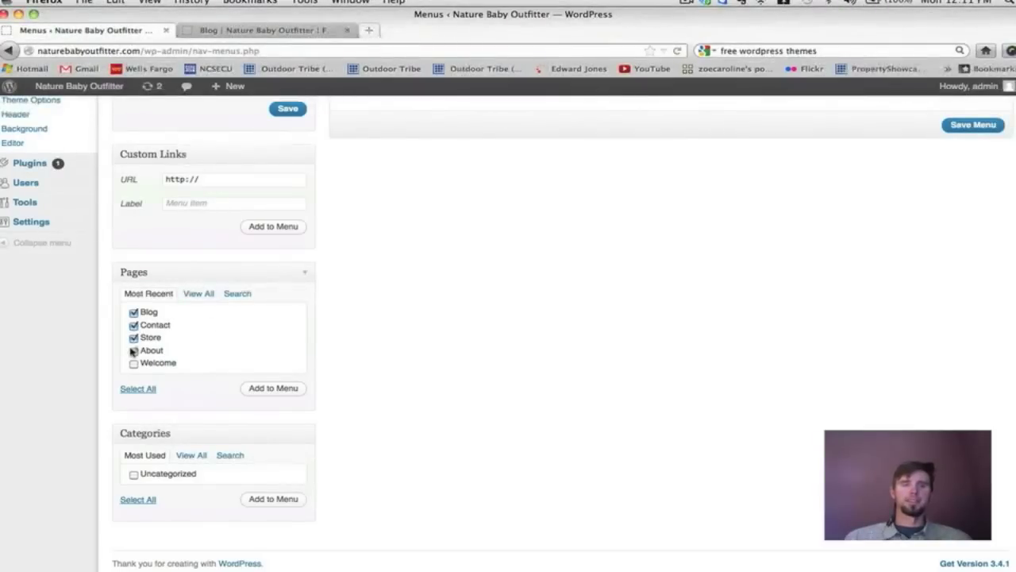
click(134, 364)
click(300, 389)
Reorder Main Menu's items to Welcome, Store, About, Blog, Contact.
scroll(683, 441, up, 3)
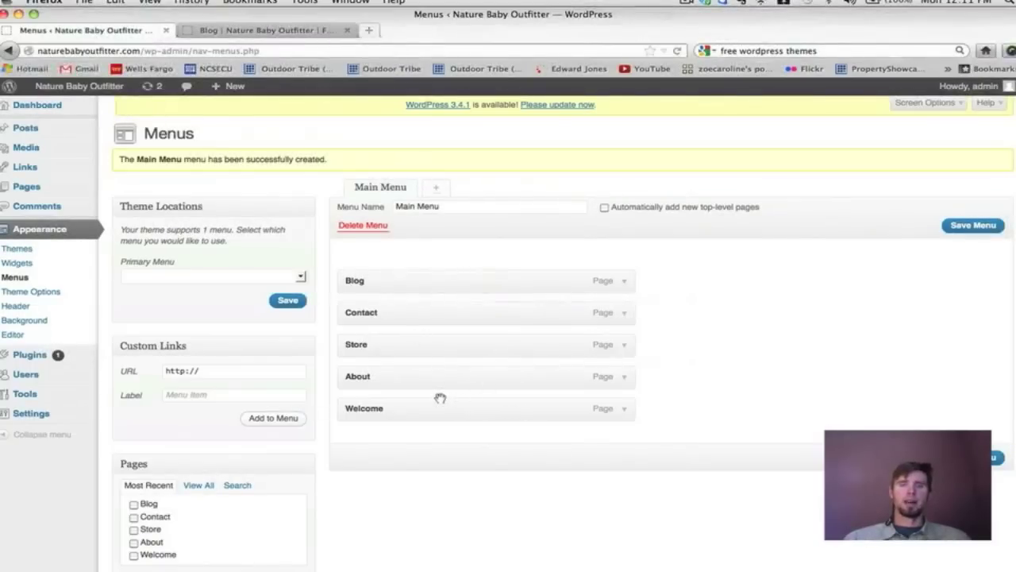
drag(438, 408, 431, 274)
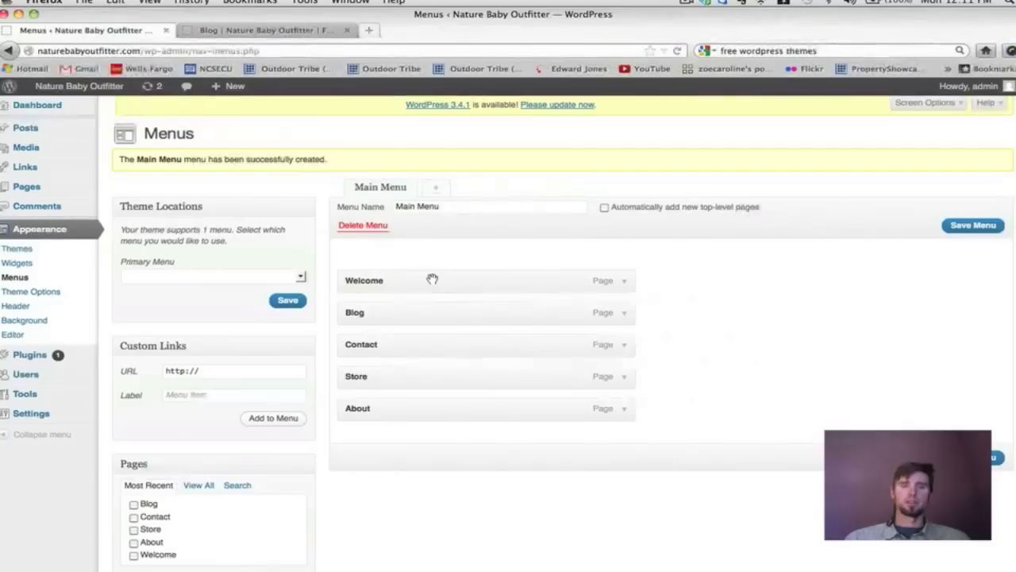
drag(397, 403, 399, 305)
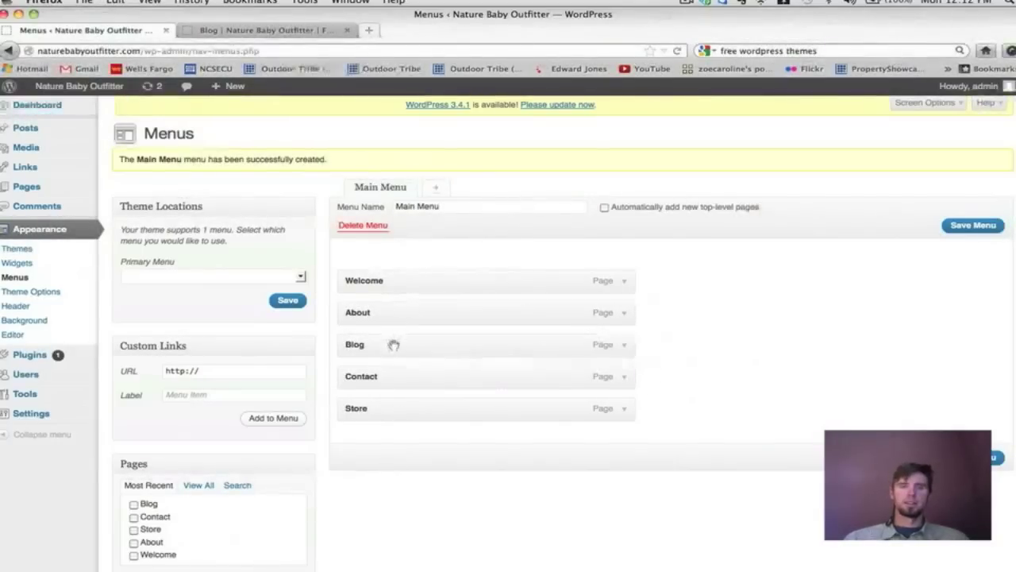
drag(382, 403, 381, 312)
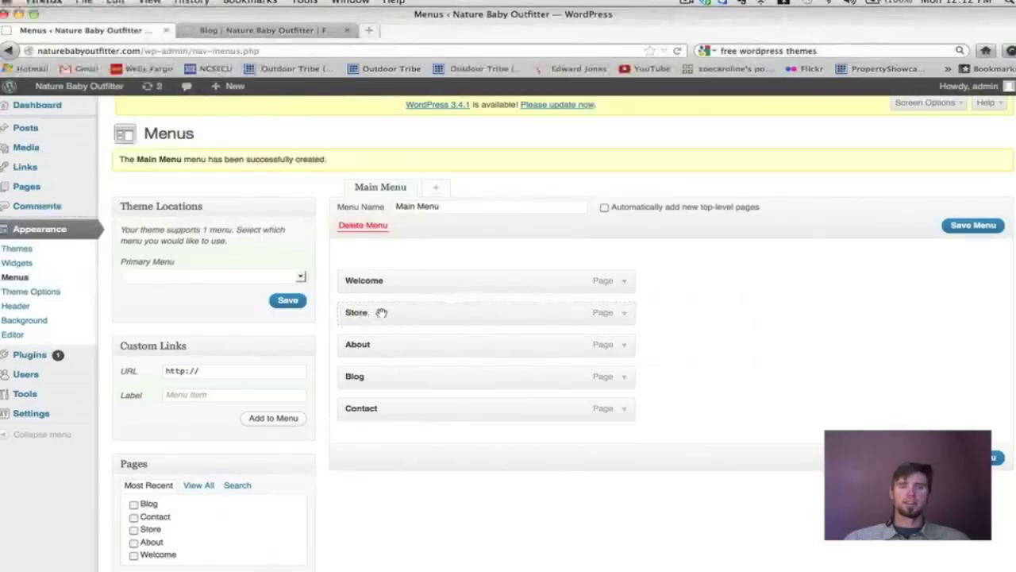
drag(374, 410, 377, 409)
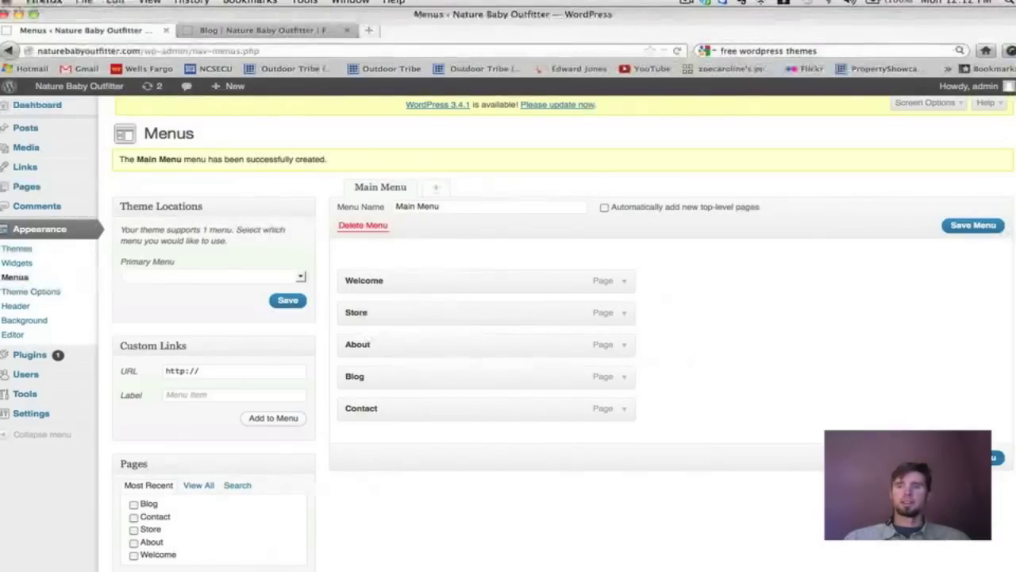
Reload the live Blog page to check its current navigation.
key(ctrl+Tab)
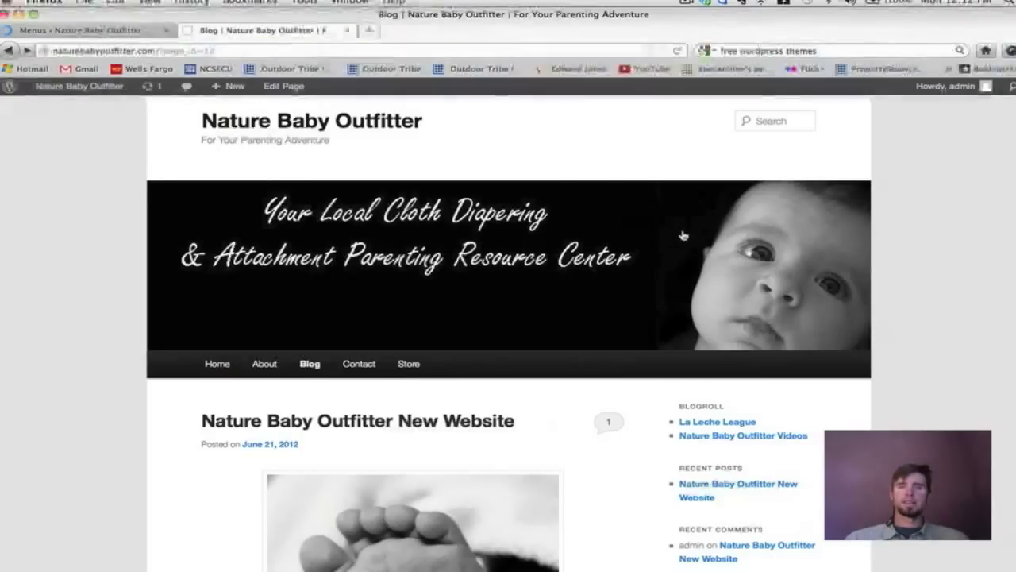
scroll(683, 235, down, 4)
scroll(683, 235, up, 5)
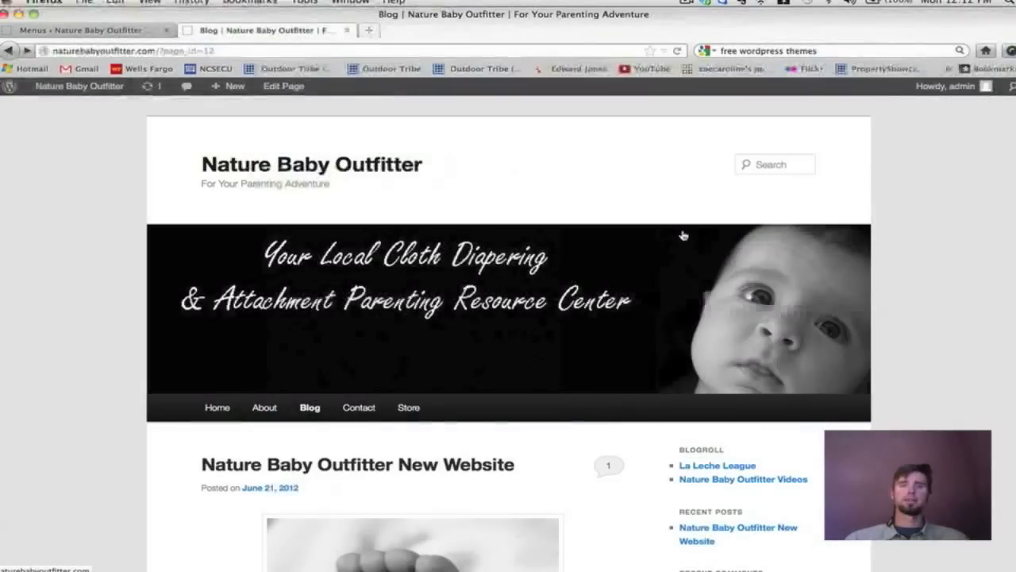
click(679, 51)
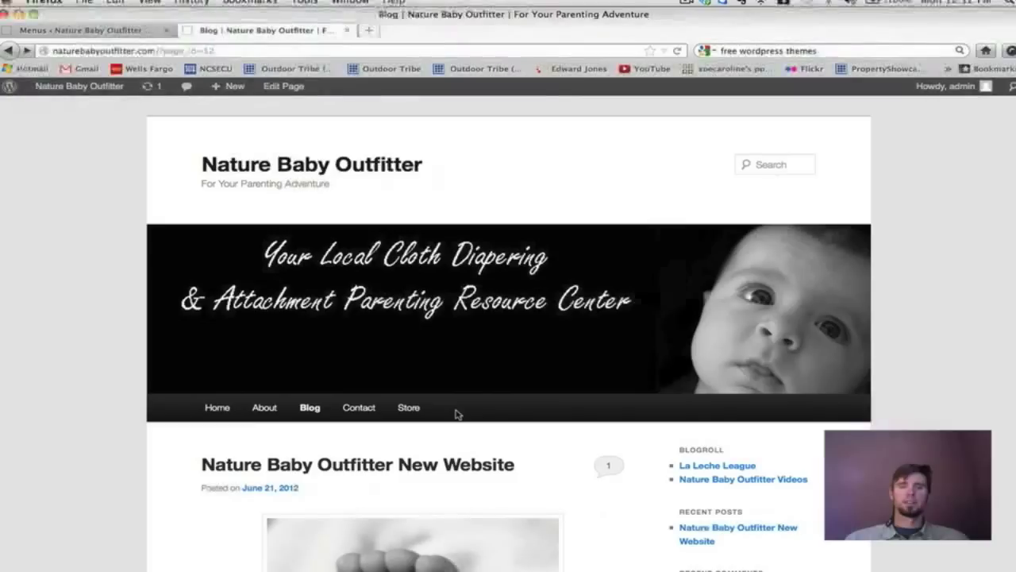
click(678, 51)
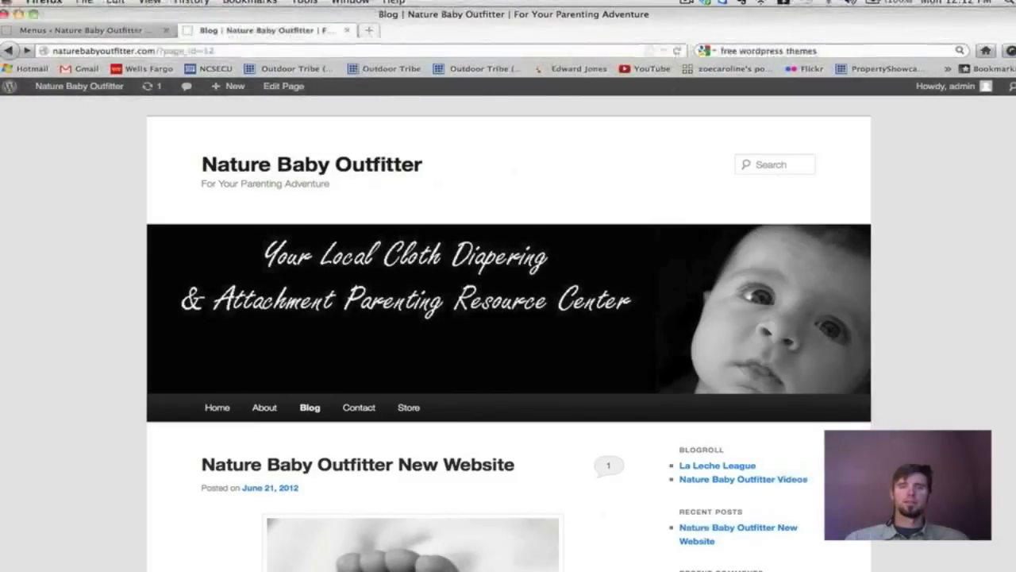
Assign Main Menu to the Primary Menu theme location and save, then view the live Blog page.
click(130, 30)
scroll(659, 274, down, 1)
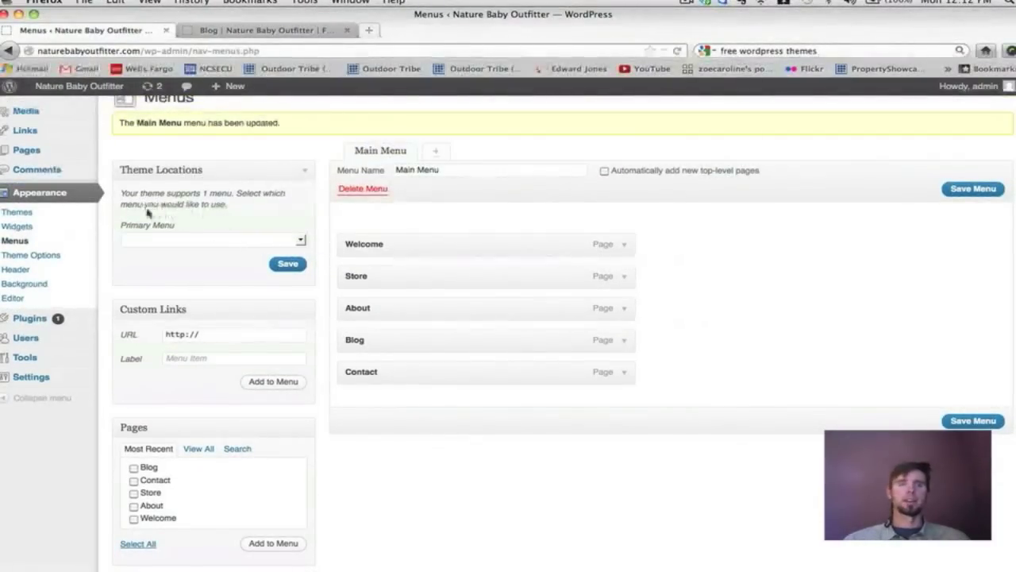
drag(123, 195, 229, 208)
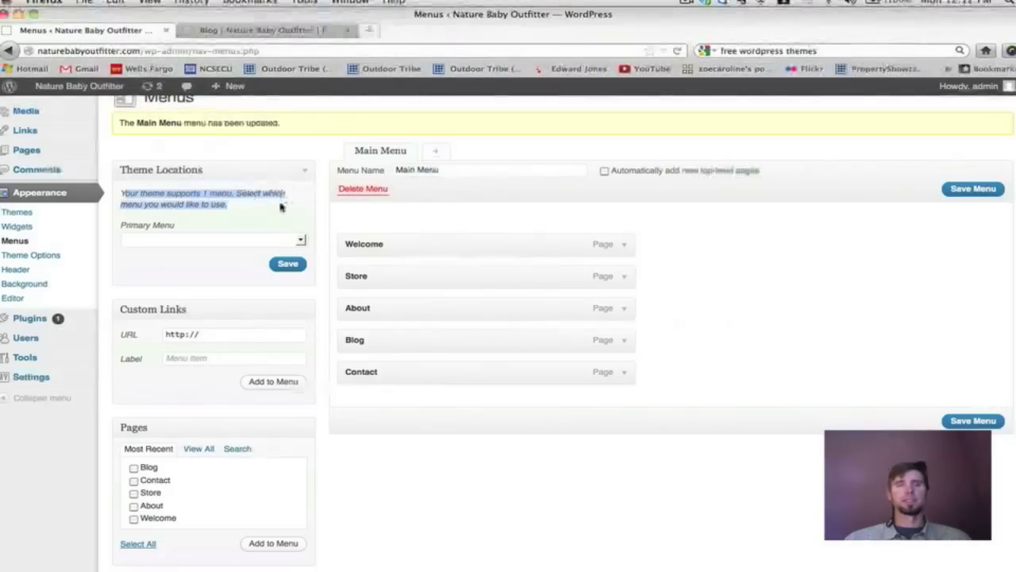
click(299, 240)
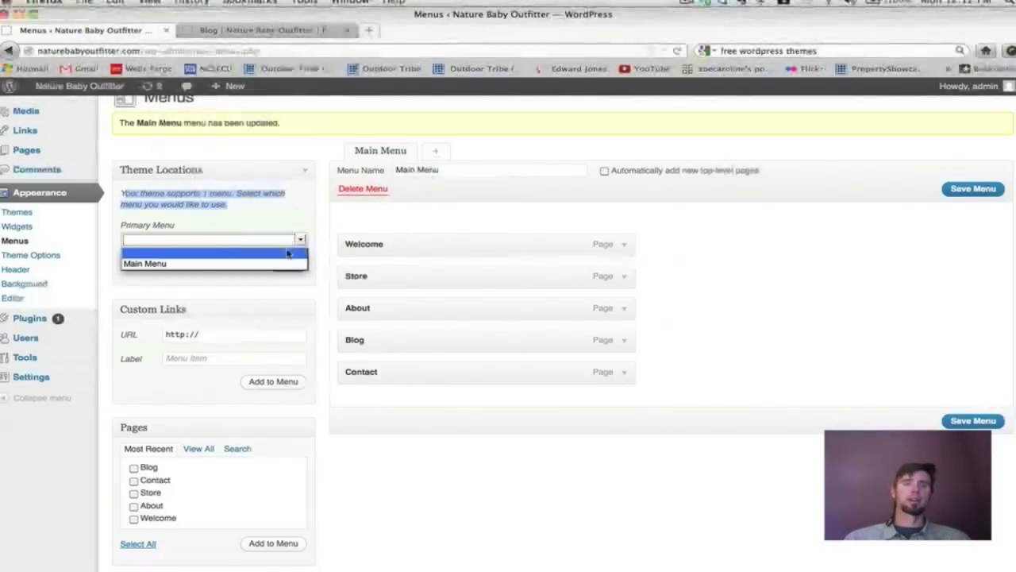
click(282, 264)
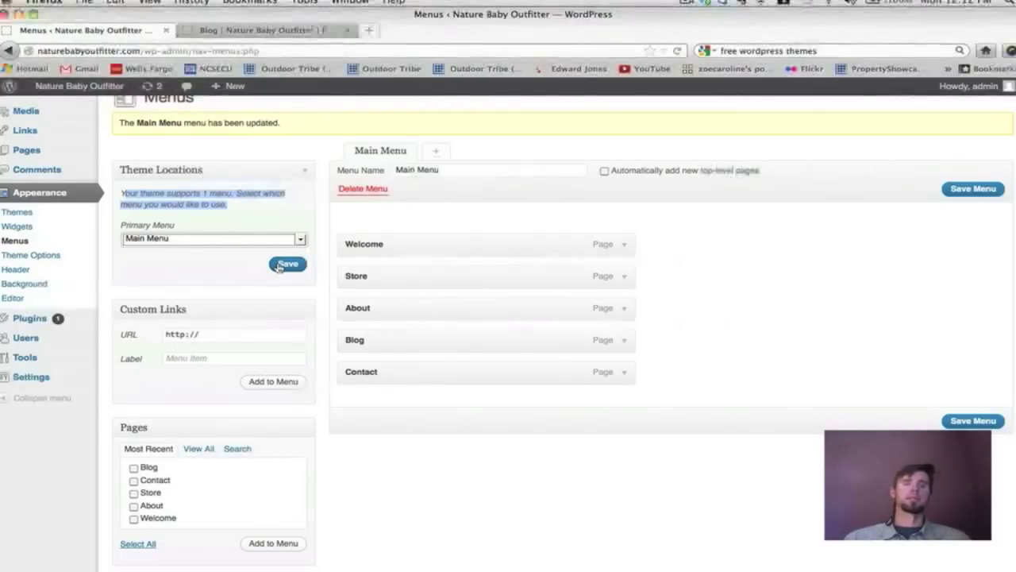
click(284, 264)
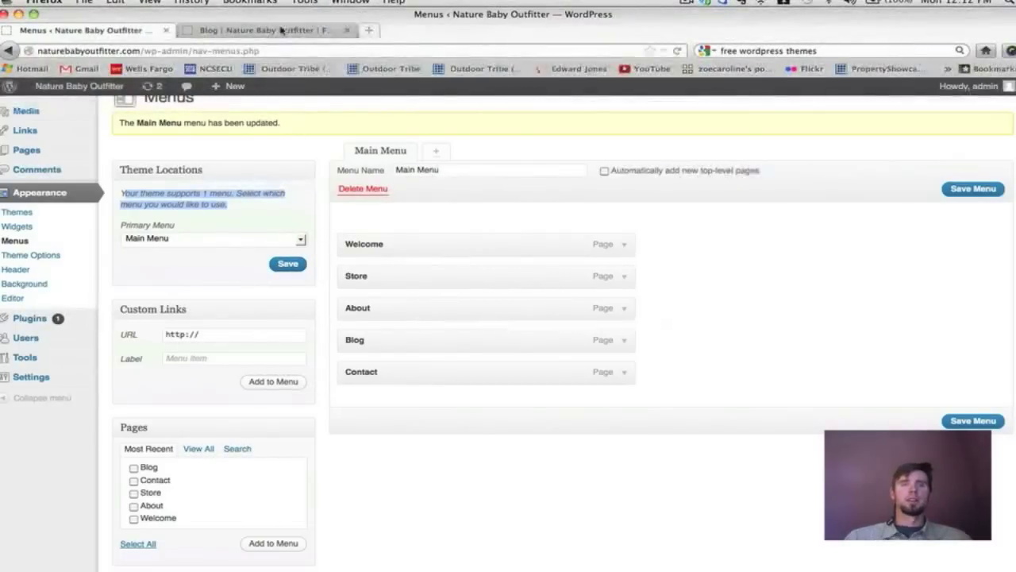
click(262, 30)
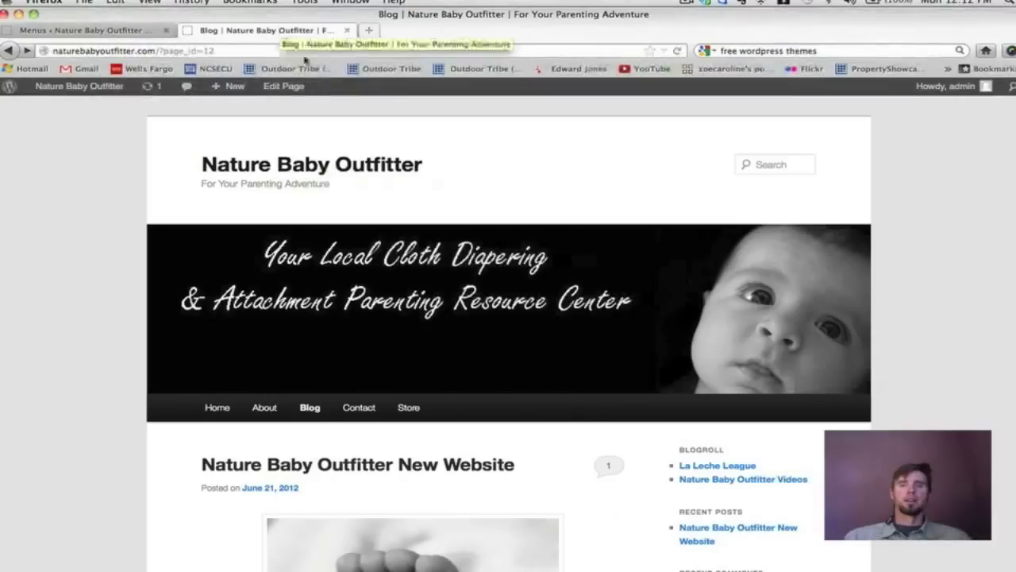
Confirm the live navigation reads Welcome, Store, About, Blog, Contact, then expand Main Menu's Blog item.
click(678, 51)
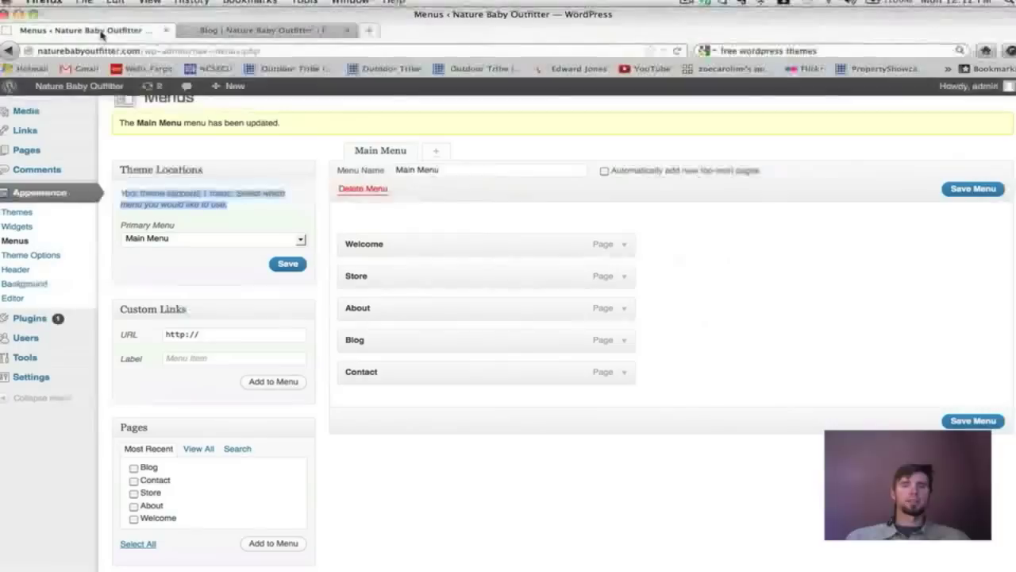
click(101, 32)
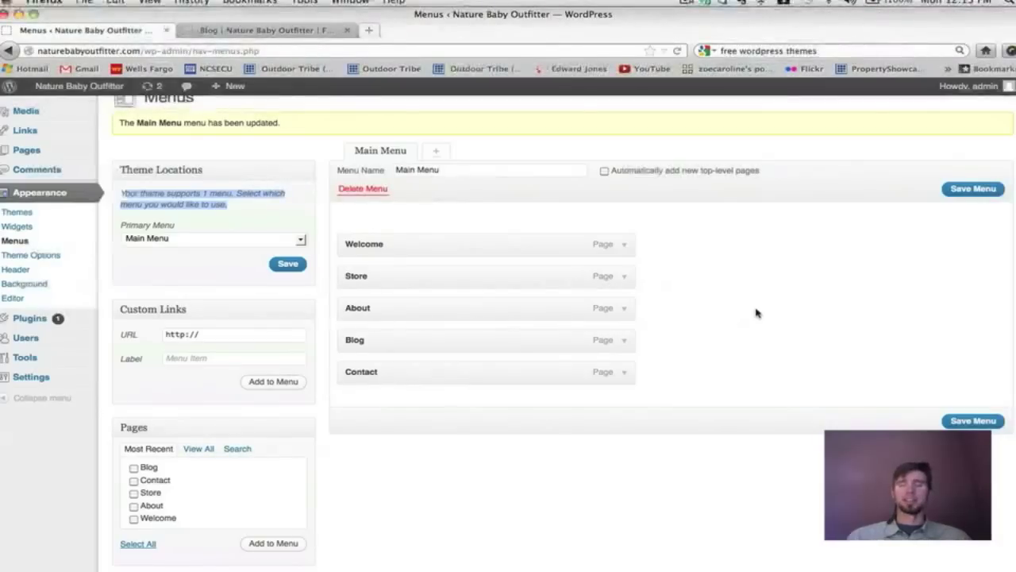
click(624, 340)
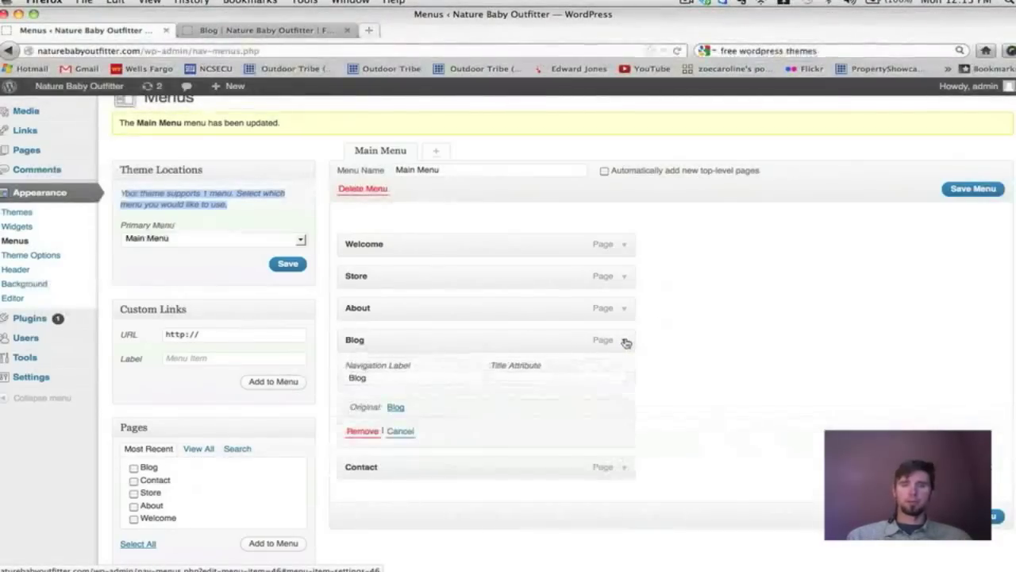
Remove the Blog item from Main Menu and save the menu.
scroll(624, 341, down, 2)
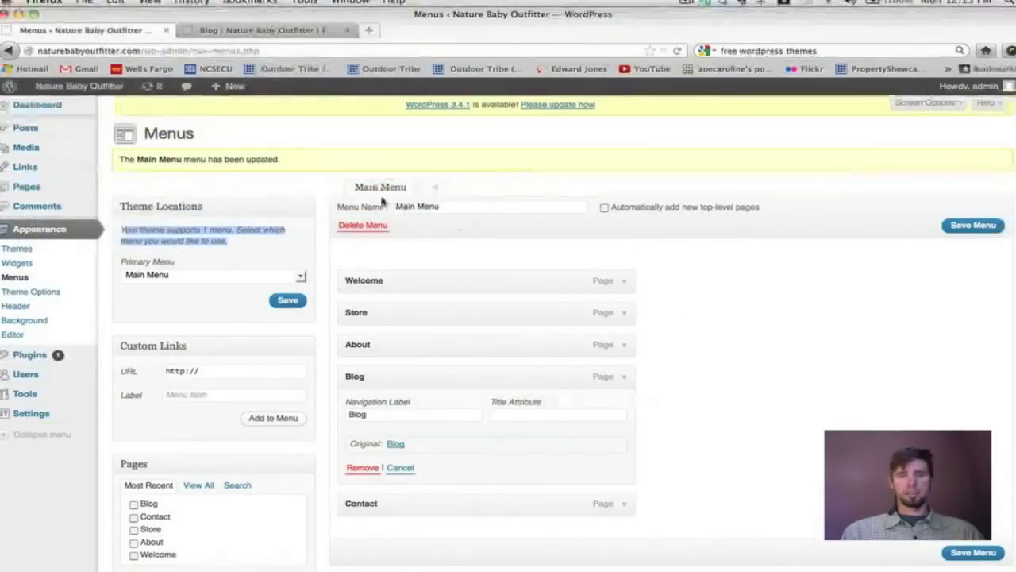
scroll(778, 280, down, 5)
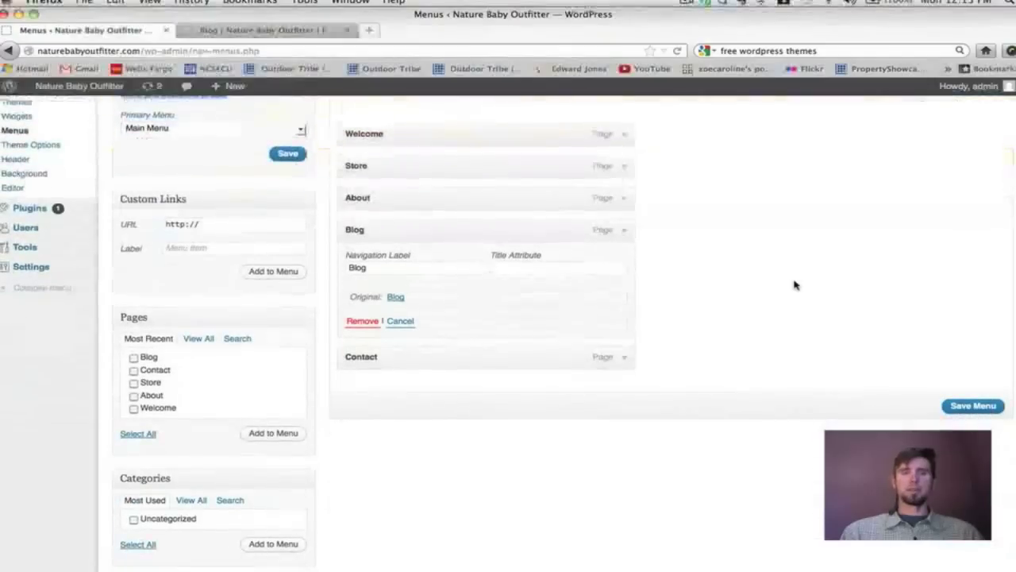
click(363, 321)
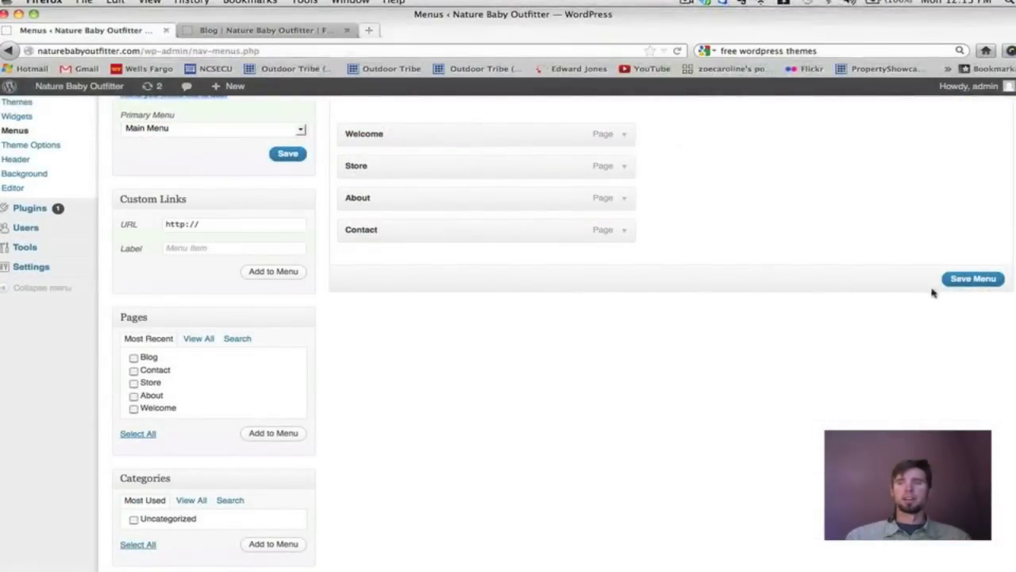
click(961, 282)
Reload the live site to confirm navigation shows only Welcome, Store, About, Contact, then return to Menus.
click(309, 32)
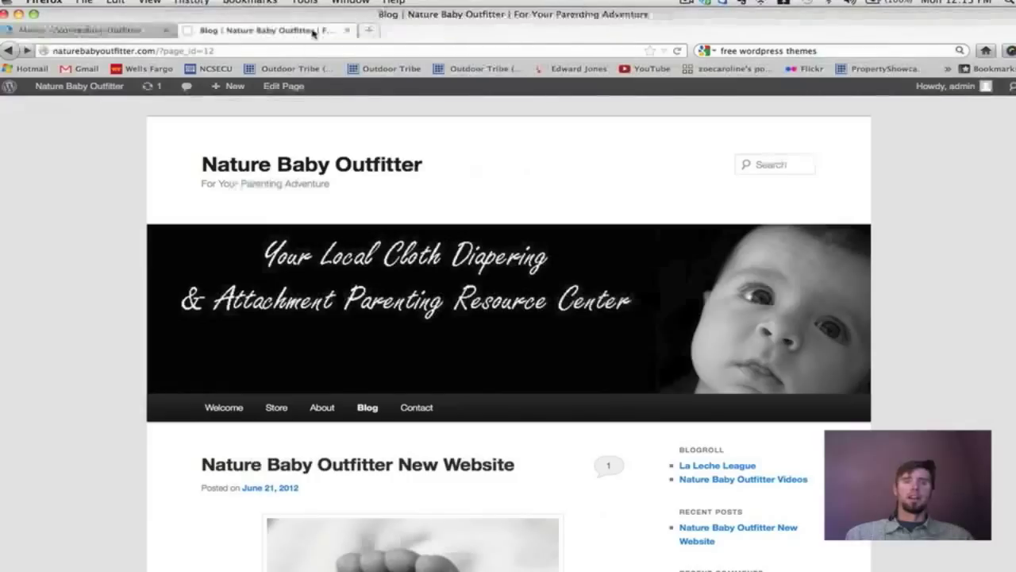
click(678, 50)
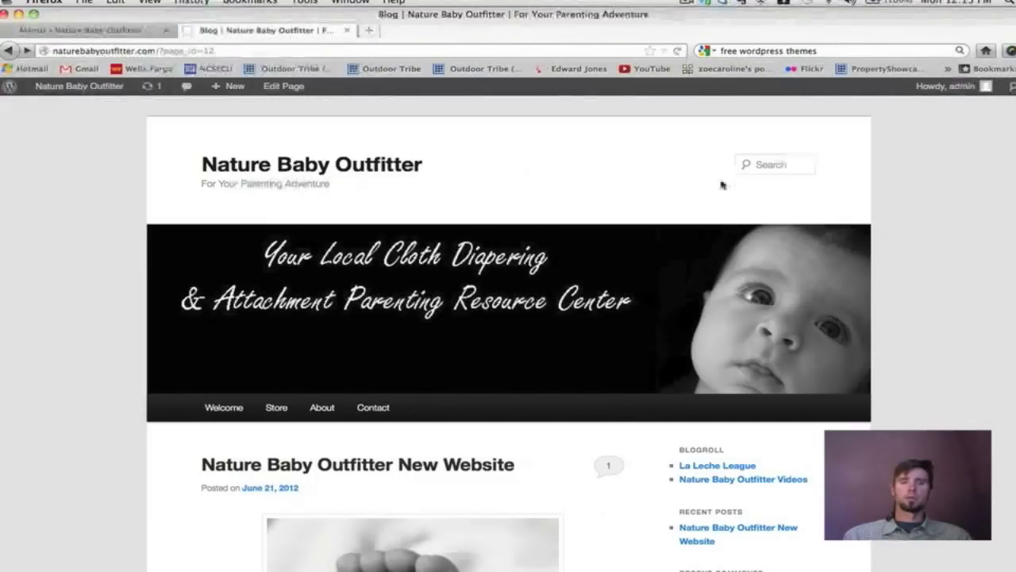
scroll(721, 186, down, 1)
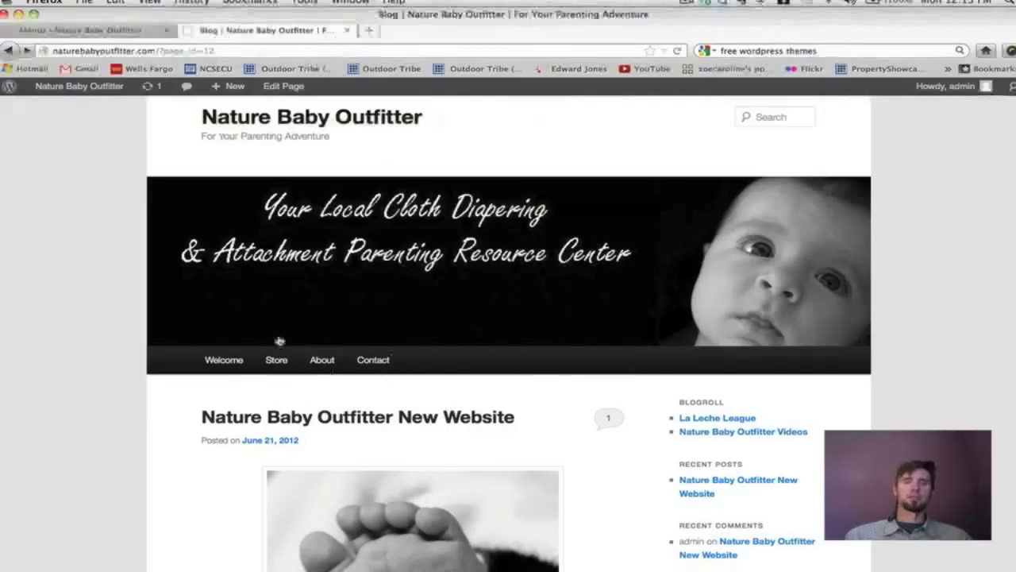
scroll(611, 280, down, 10)
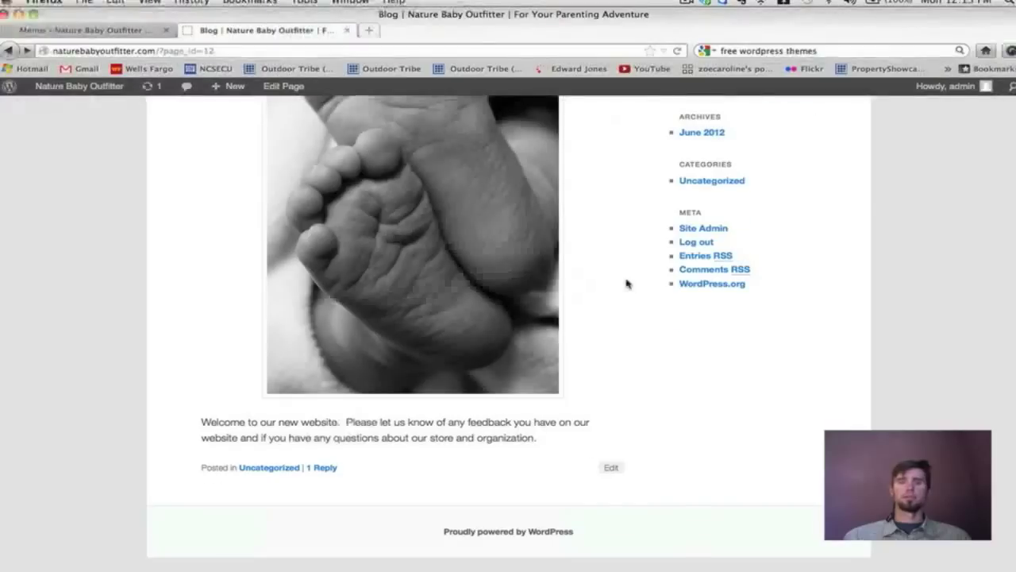
scroll(628, 283, up, 12)
scroll(627, 283, down, 3)
scroll(627, 284, up, 3)
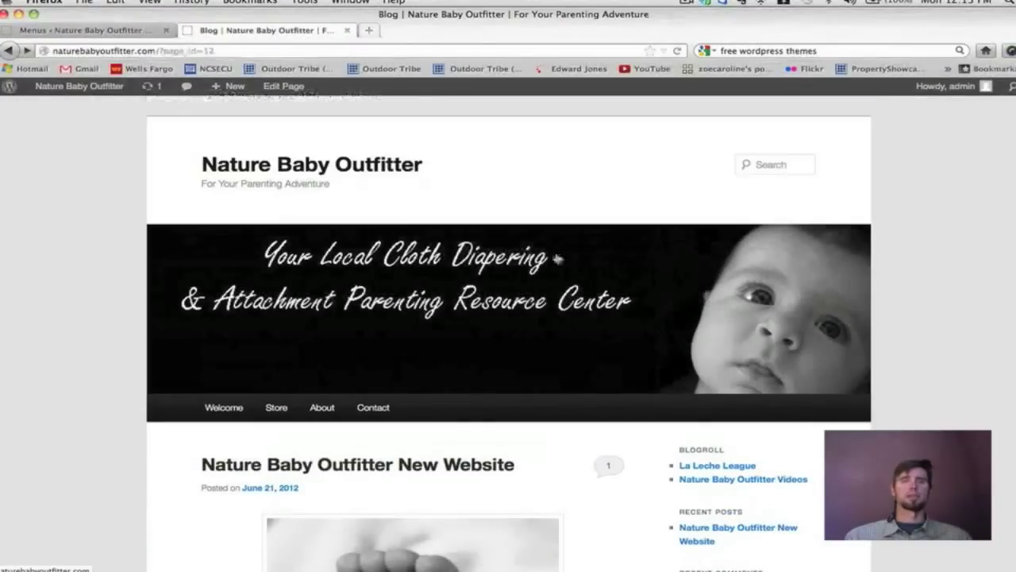
click(112, 32)
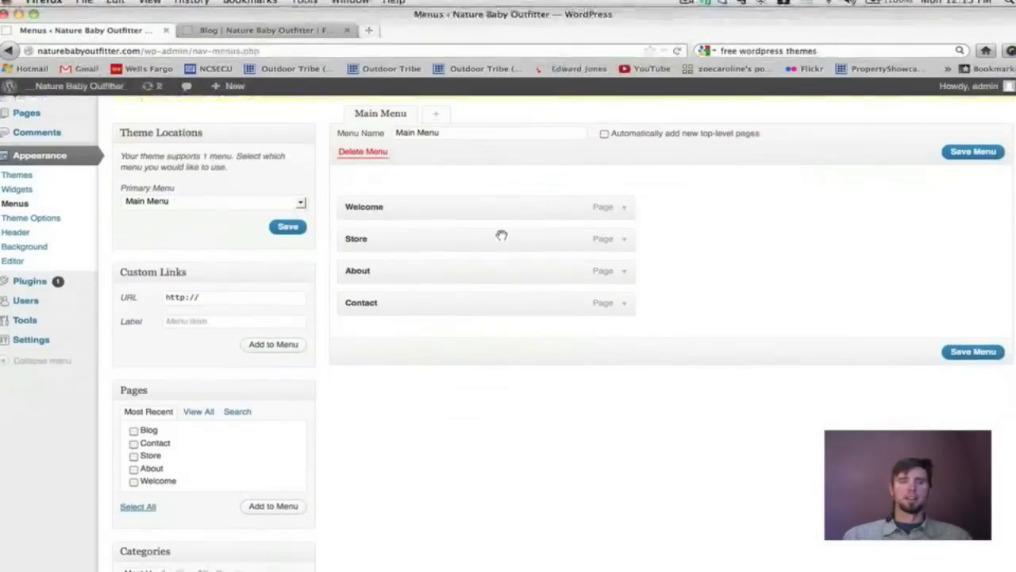
Add the Blog page back to Main Menu as the last item, save, and confirm it on the live site.
click(134, 429)
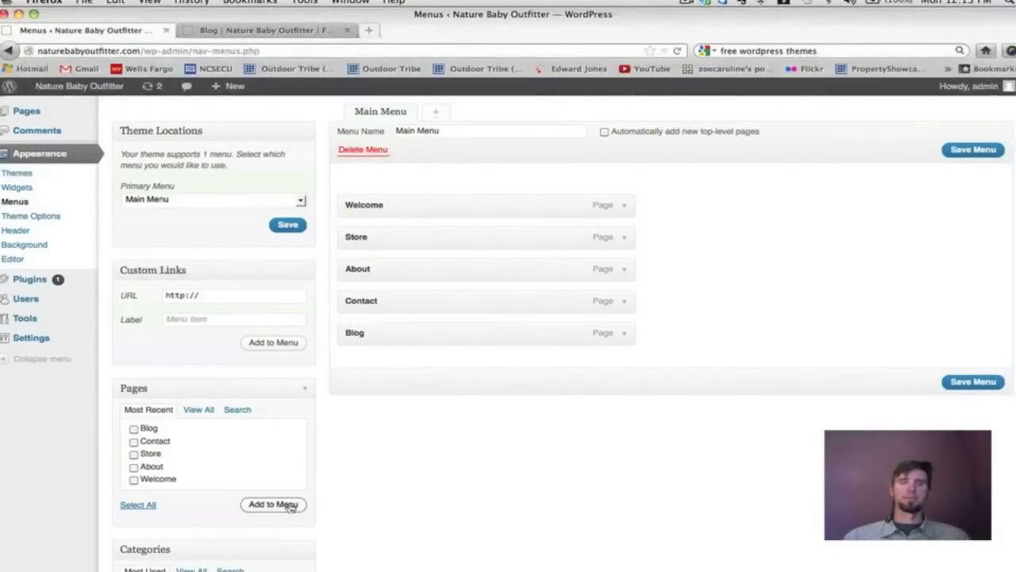
click(974, 382)
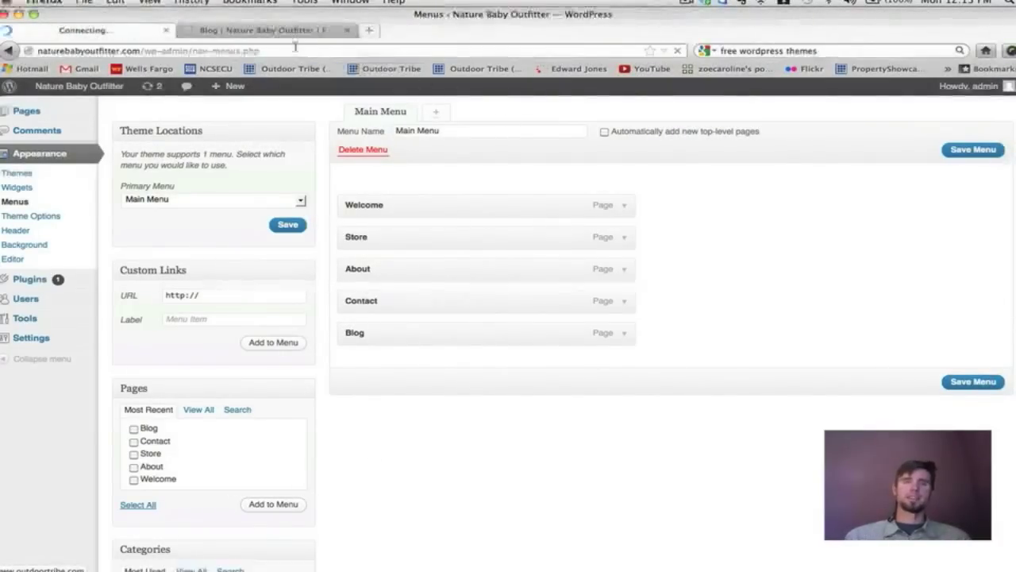
click(318, 32)
click(677, 51)
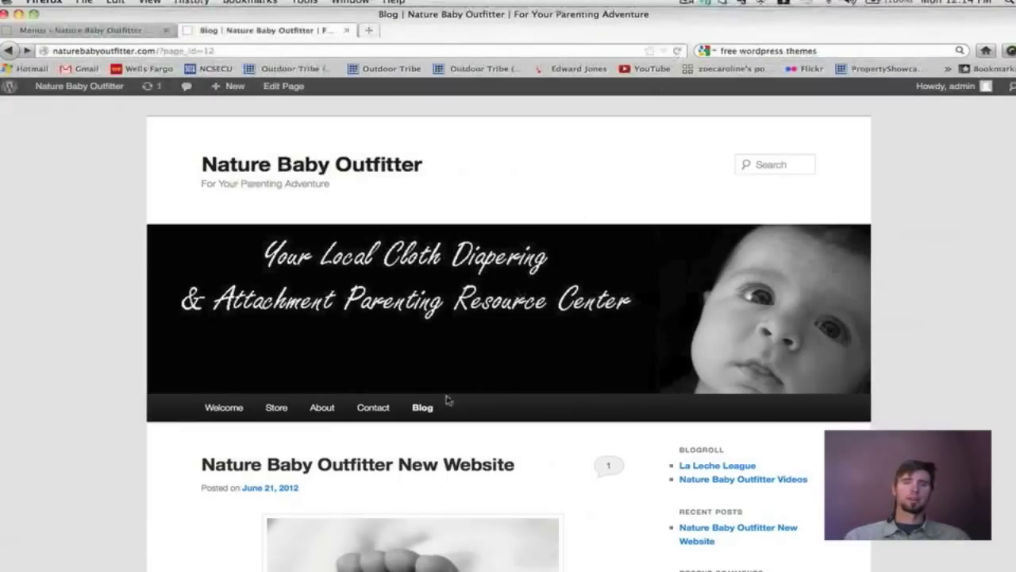
click(88, 30)
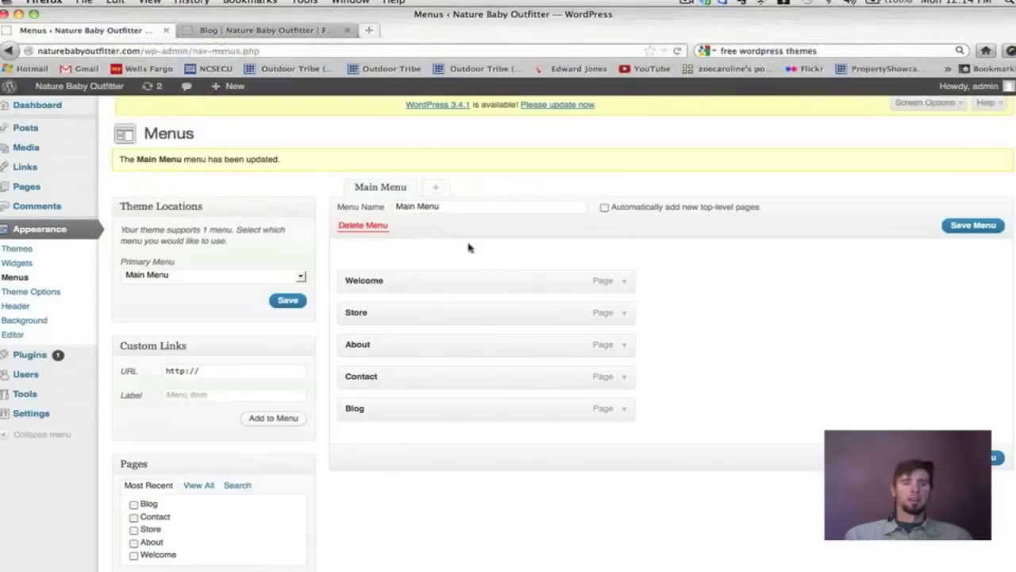
scroll(468, 247, down, 1)
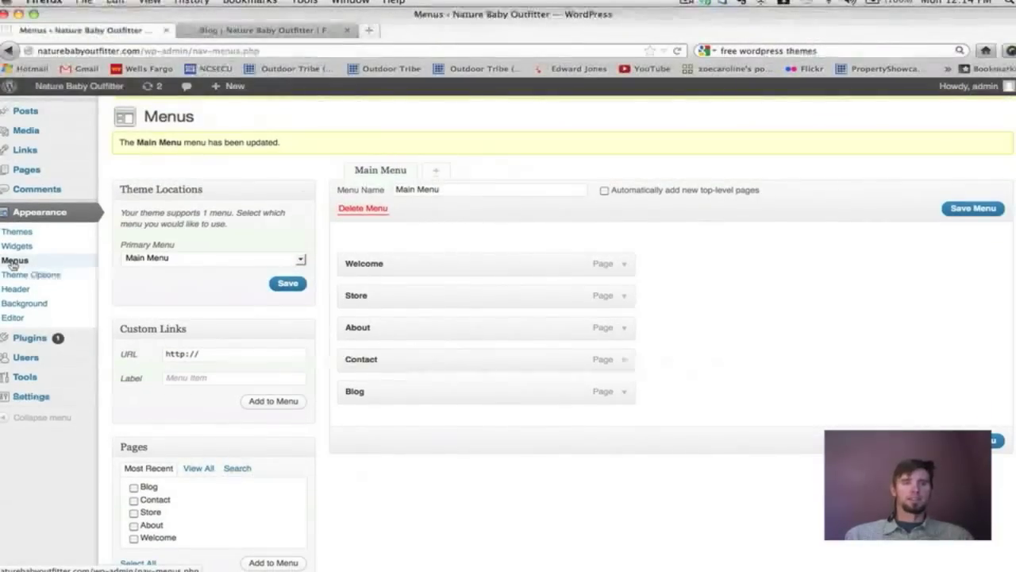
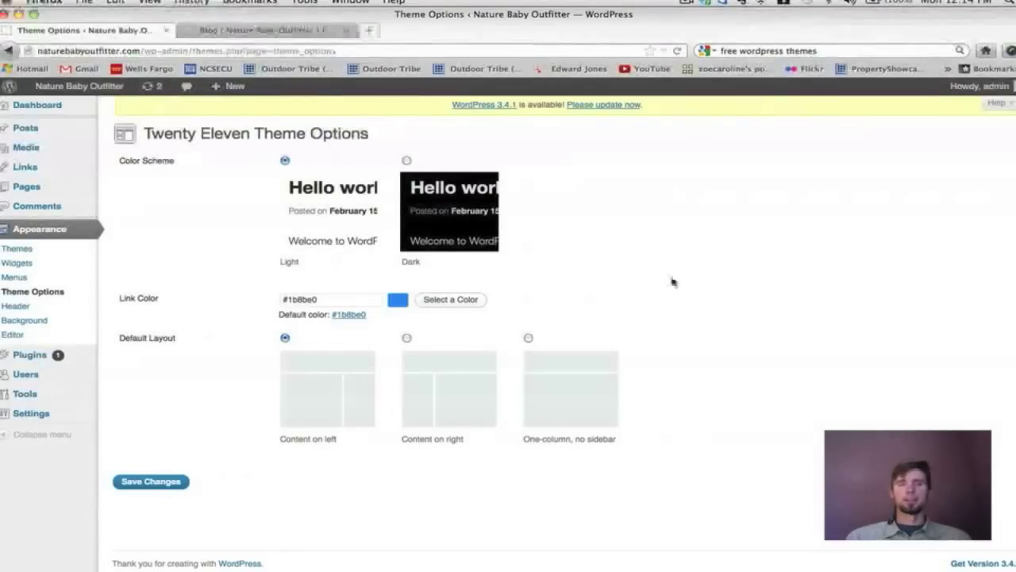
After glancing at the front page, select the Dark colour scheme in Theme Options and save it.
click(295, 30)
scroll(581, 222, down, 10)
scroll(581, 222, up, 10)
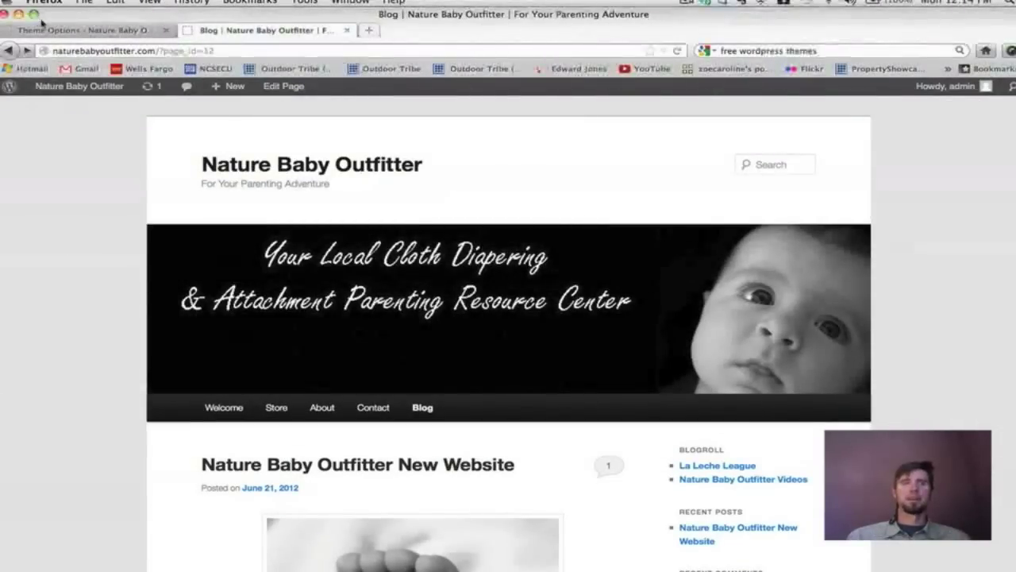
click(43, 29)
click(406, 161)
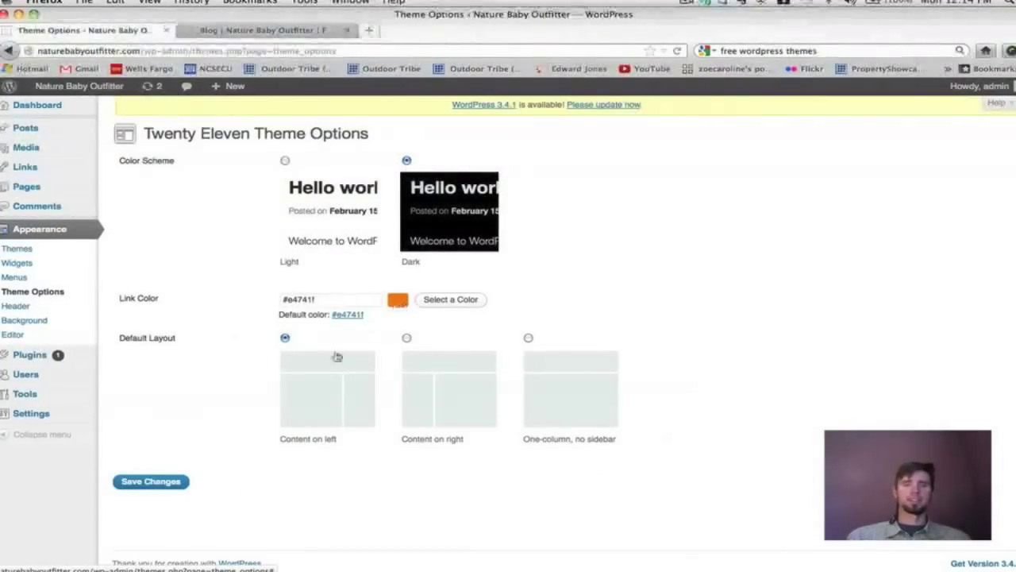
click(151, 481)
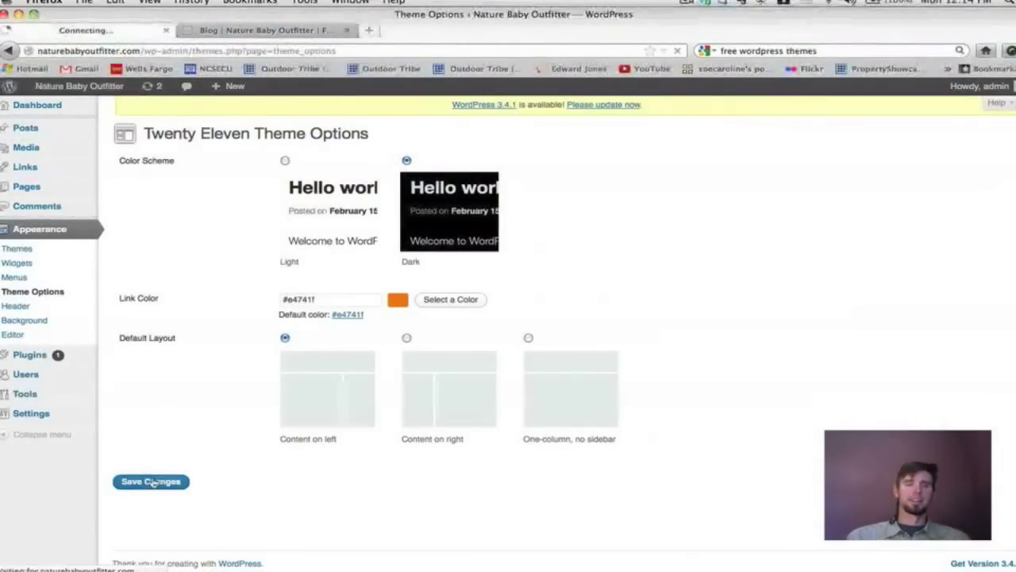
Reload the blog page and browse it and the Store page in the dark scheme.
click(267, 30)
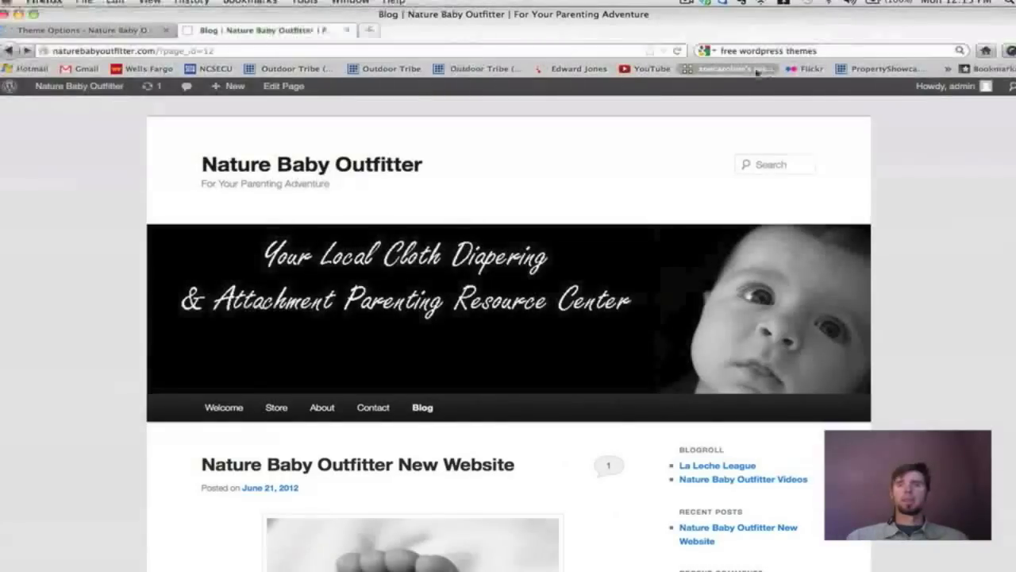
click(677, 51)
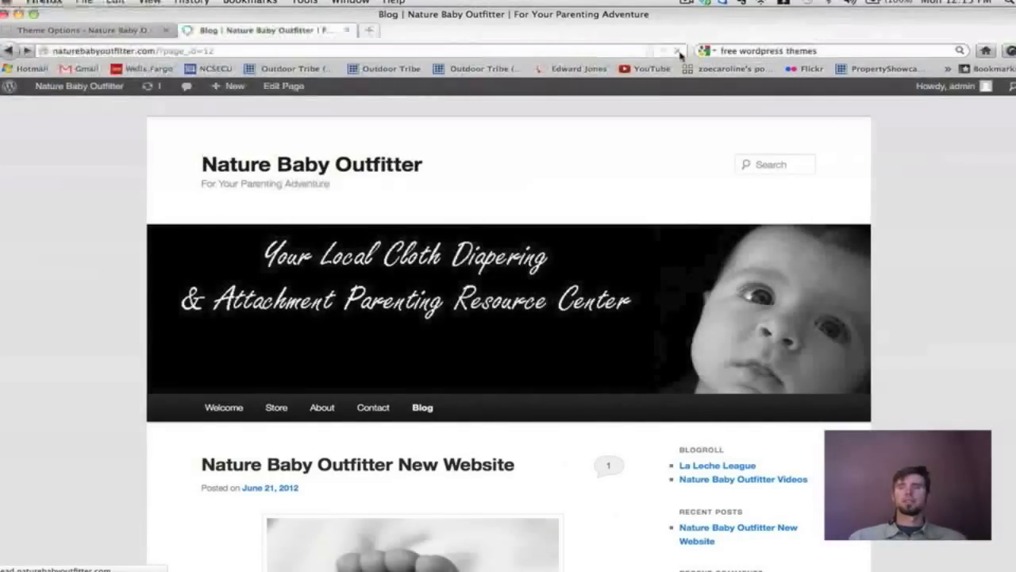
scroll(930, 193, down, 6)
scroll(926, 193, up, 6)
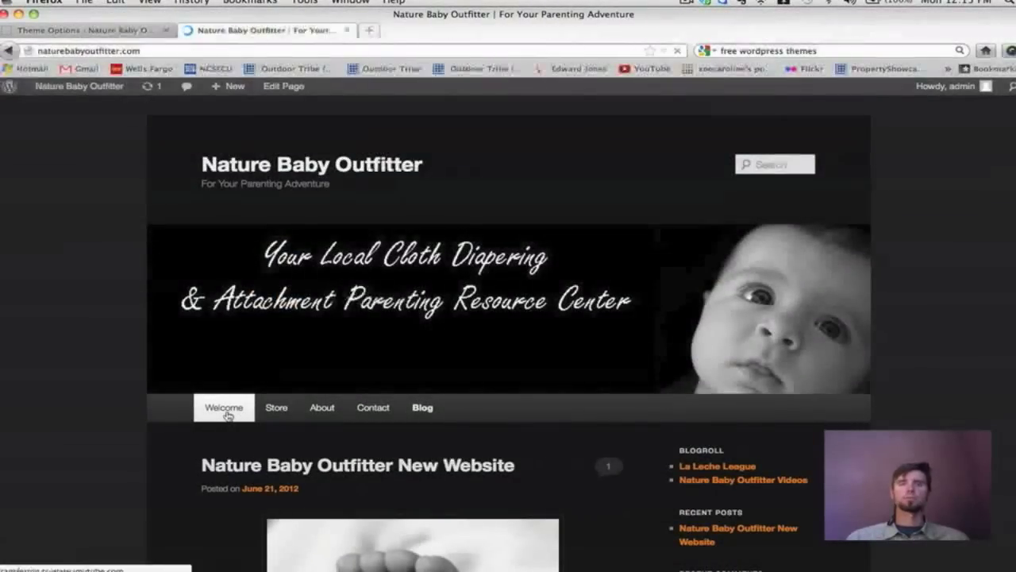
scroll(706, 244, down, 5)
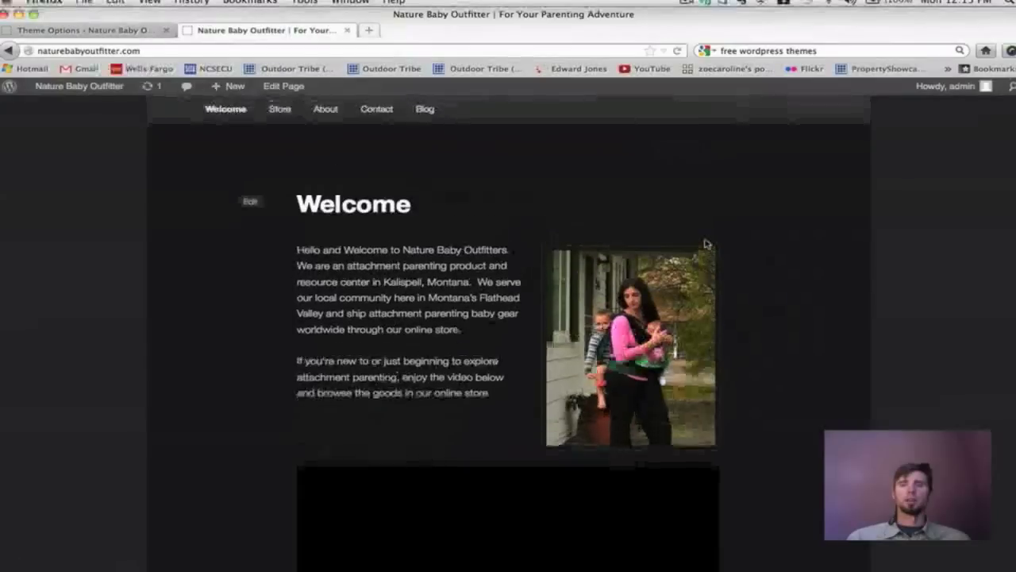
scroll(707, 244, down, 5)
scroll(707, 243, down, 3)
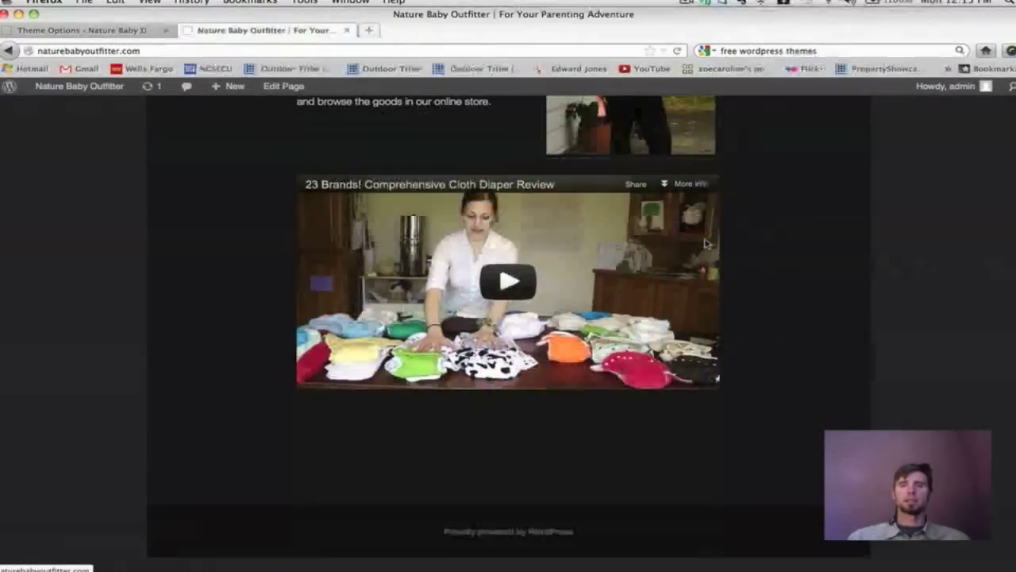
scroll(703, 245, up, 10)
click(279, 408)
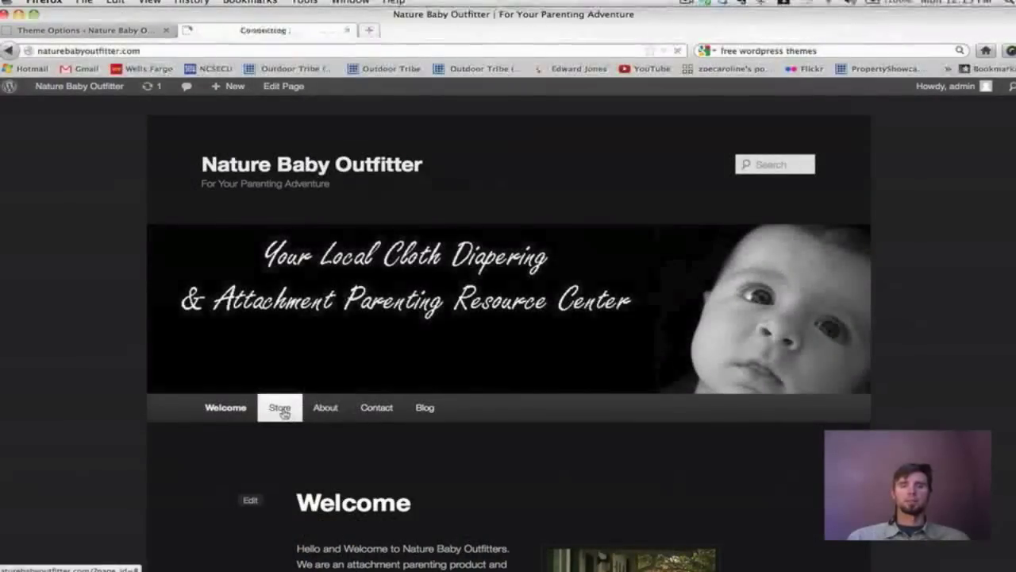
click(66, 30)
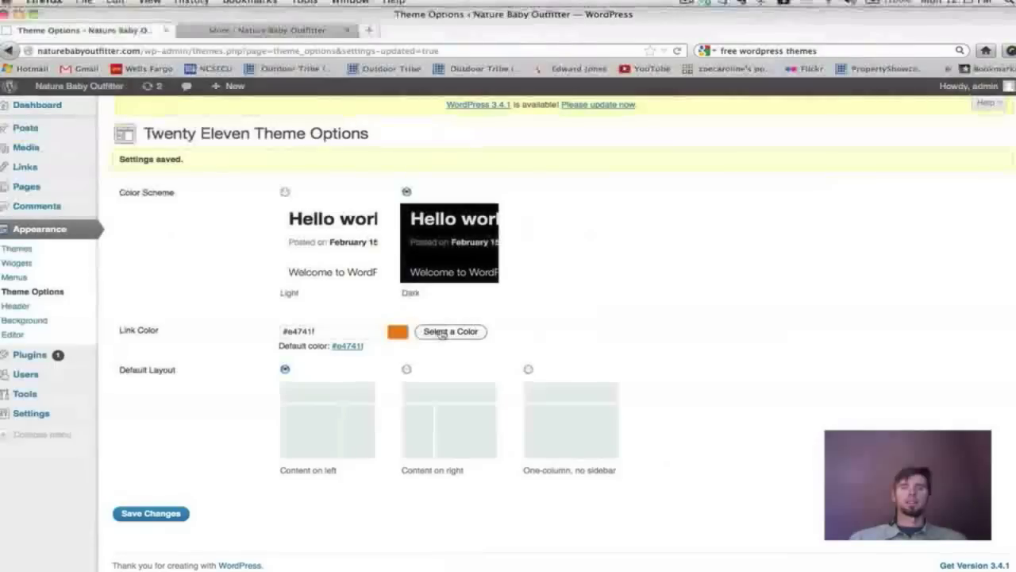
Pick blue #4542e0 as the link colour in the colour picker and save it.
click(443, 332)
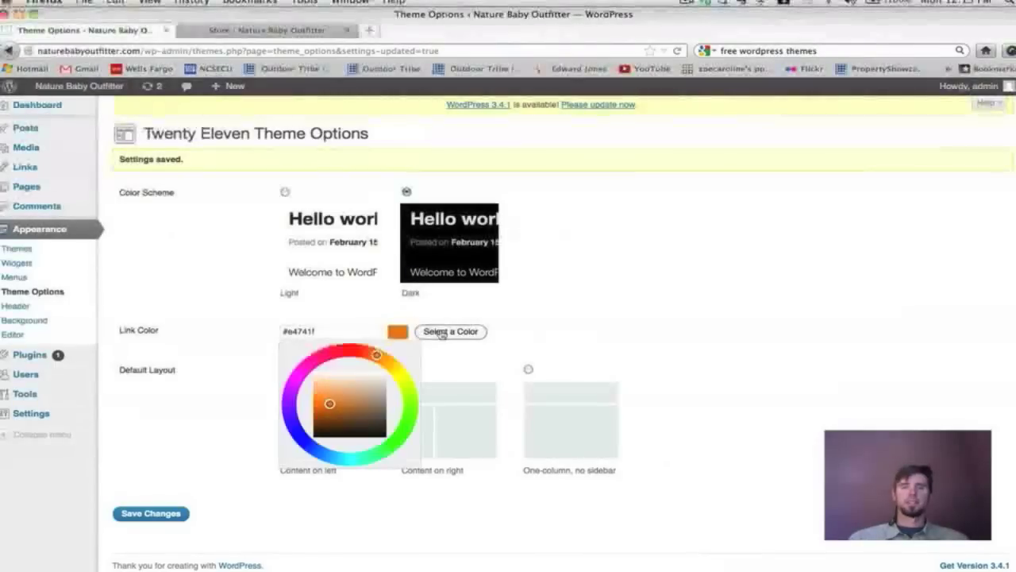
drag(329, 404, 333, 386)
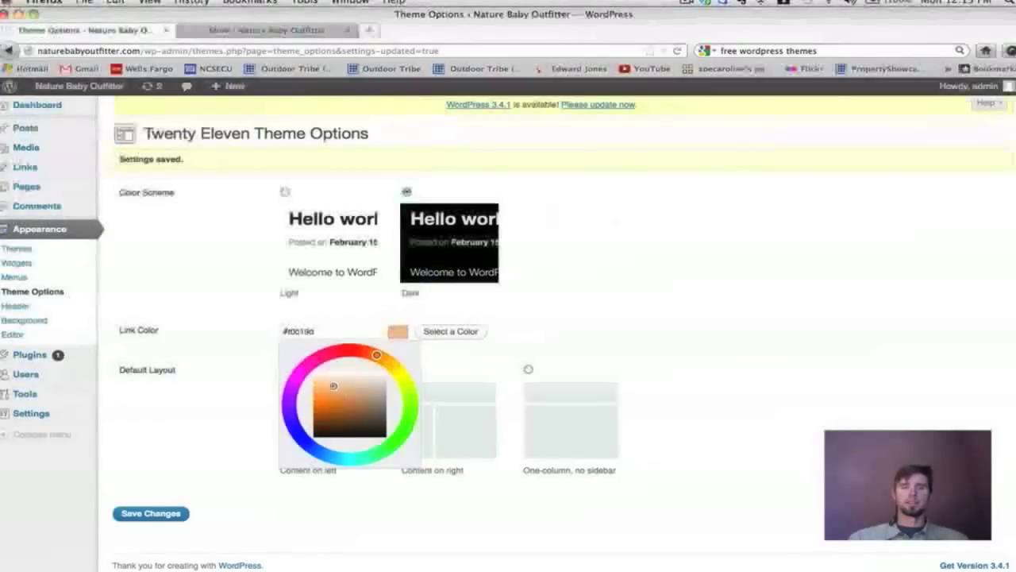
mouse_move(361, 412)
mouse_down()
mouse_move(342, 425)
mouse_move(336, 404)
mouse_up()
mouse_move(375, 354)
mouse_down()
mouse_move(343, 349)
mouse_move(302, 371)
mouse_move(291, 405)
mouse_move(296, 430)
mouse_move(336, 408)
mouse_up()
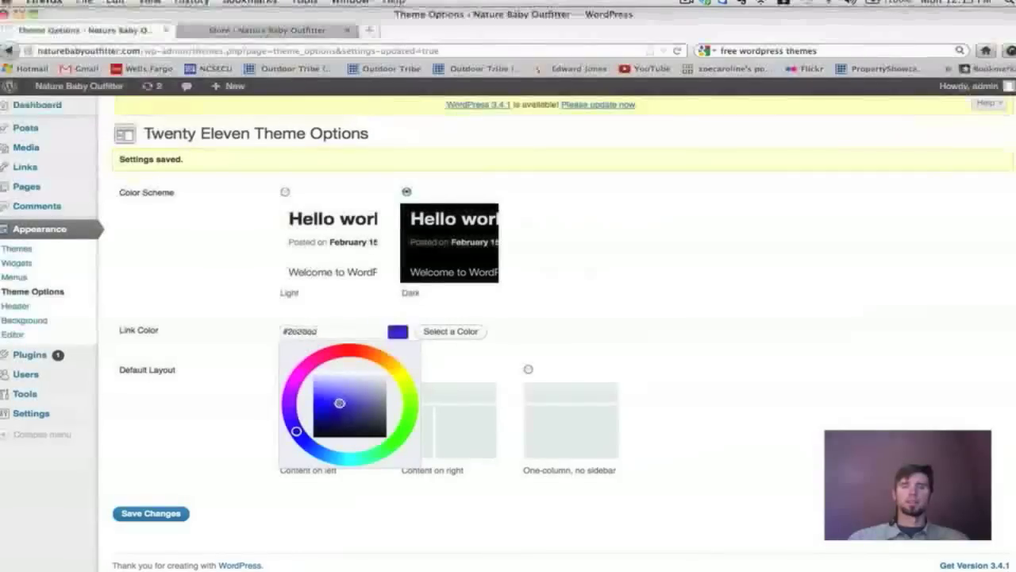
drag(339, 403, 334, 400)
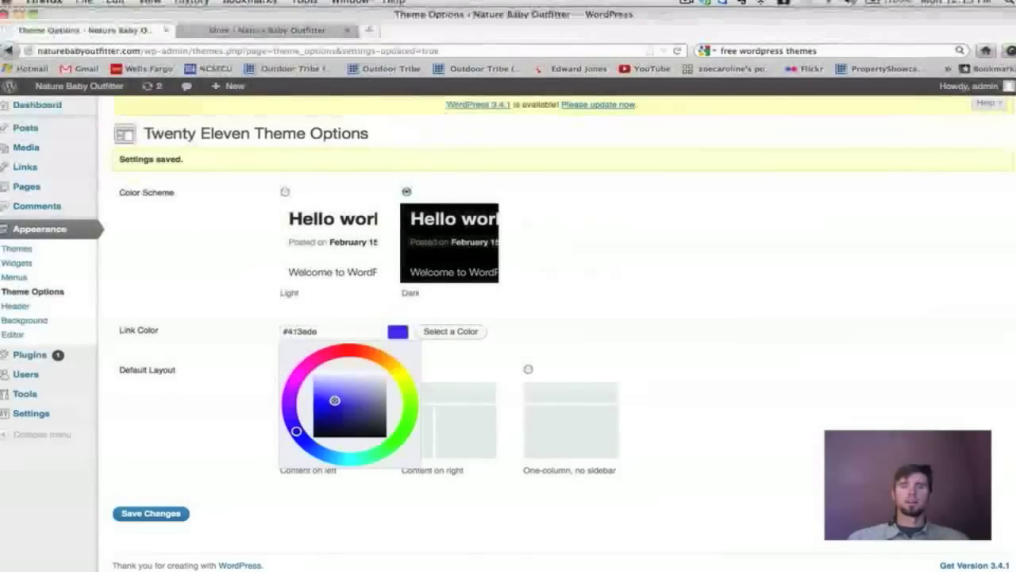
click(466, 332)
click(466, 332)
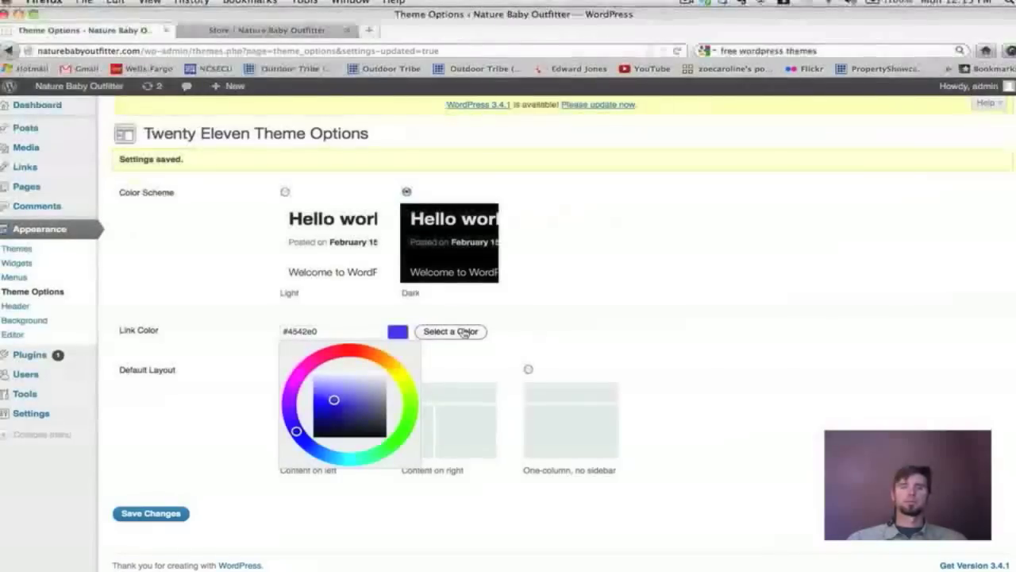
click(163, 513)
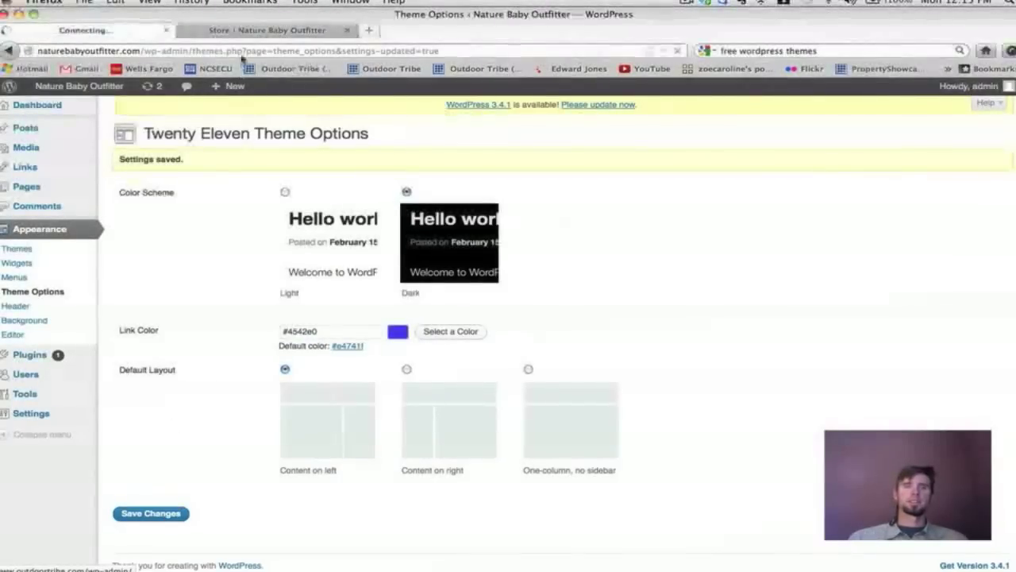
click(242, 31)
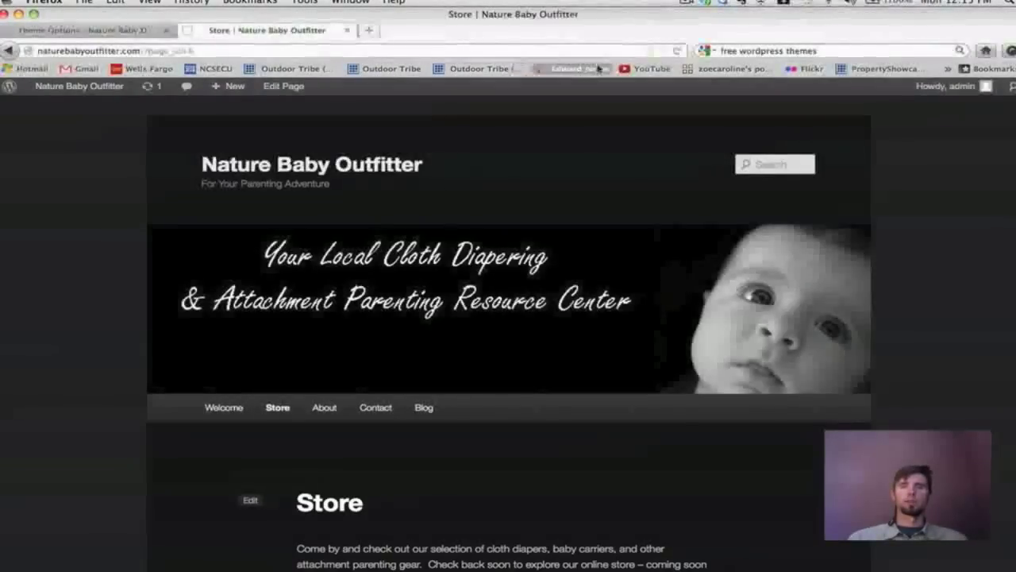
Reload the Store page to review the dark scheme with blue links.
click(677, 50)
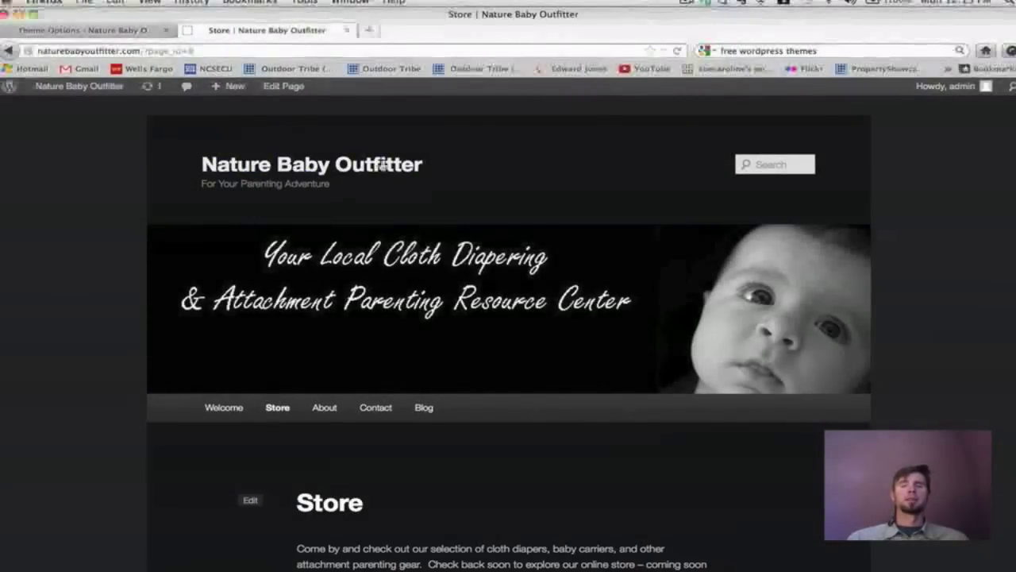
scroll(465, 194, down, 3)
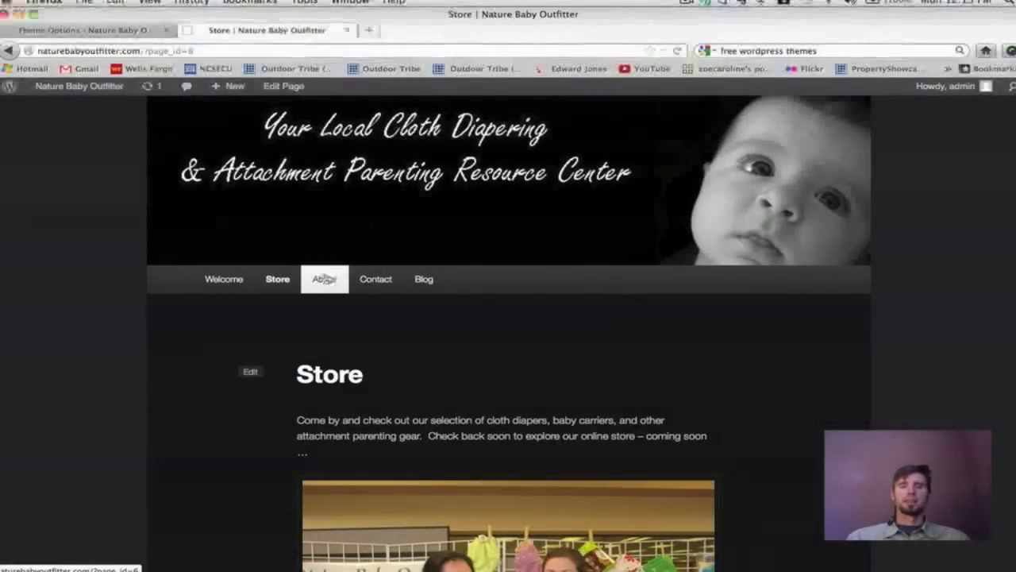
scroll(326, 283, up, 3)
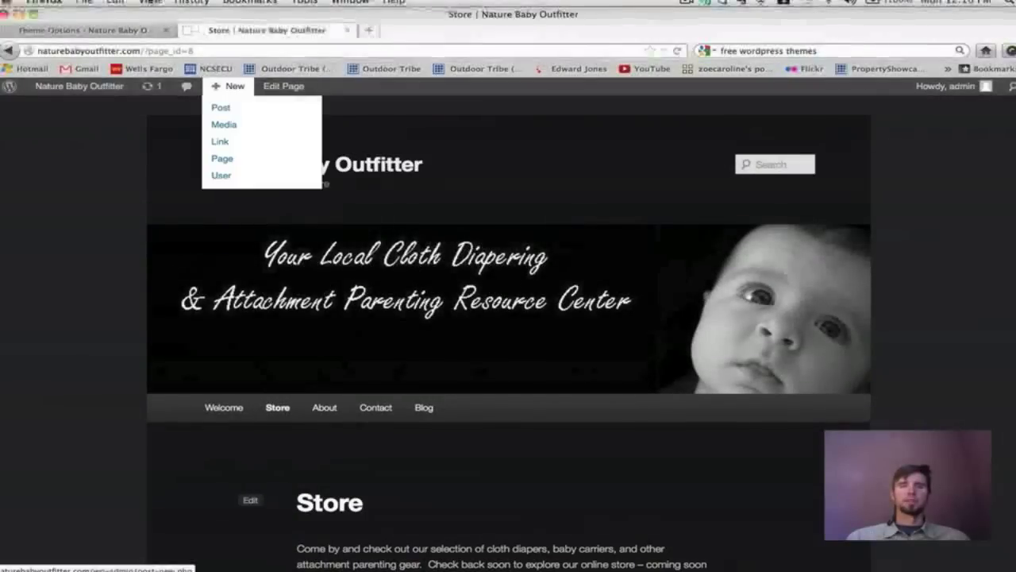
Save the Light colour scheme and reload the Store page to confirm it.
click(114, 32)
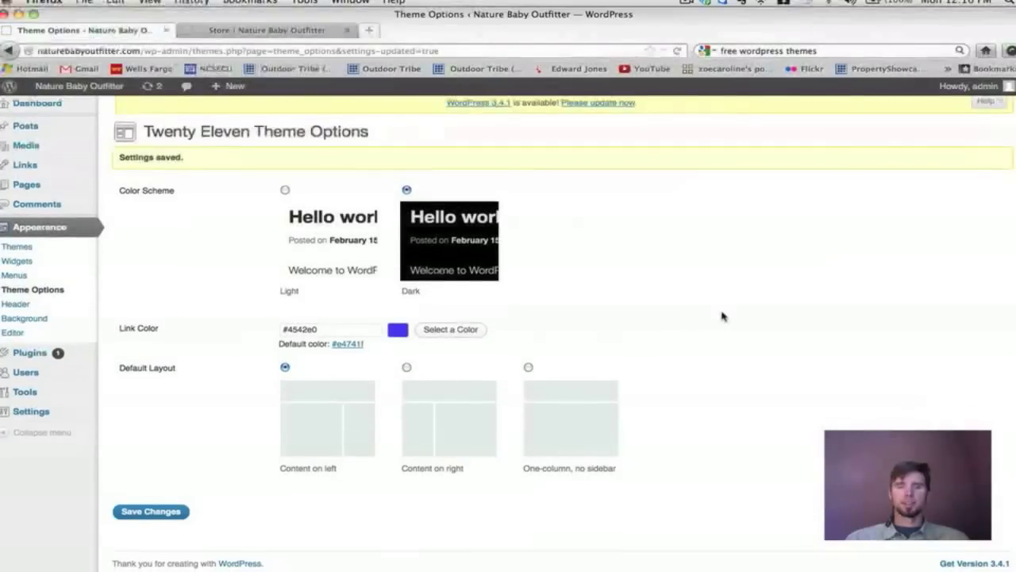
click(285, 192)
click(151, 513)
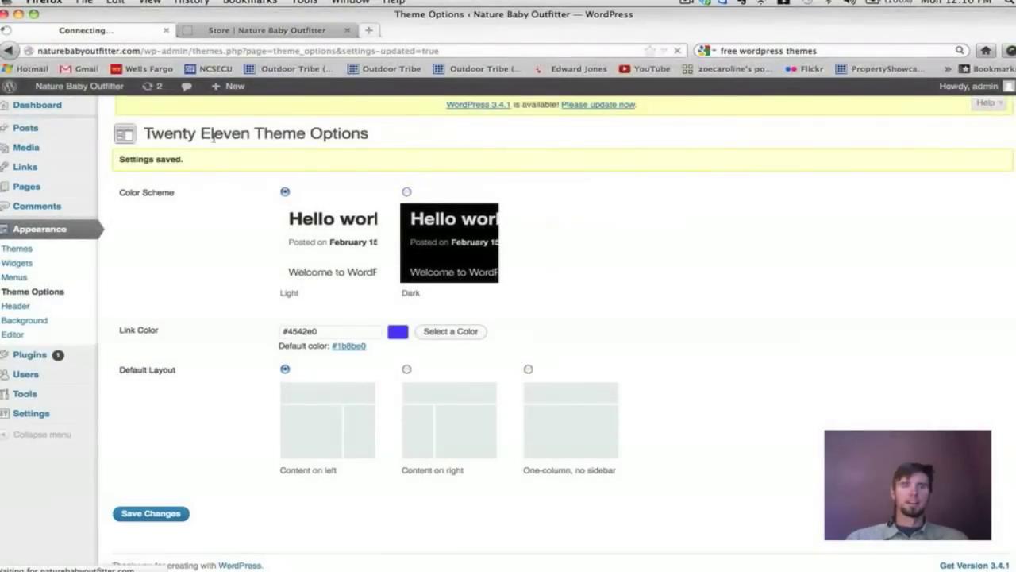
click(223, 30)
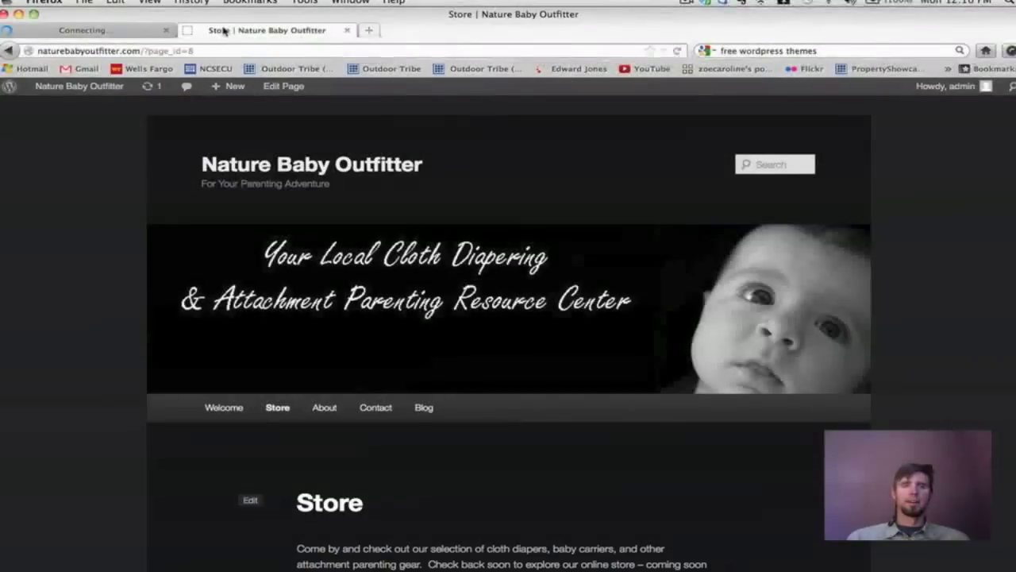
click(677, 51)
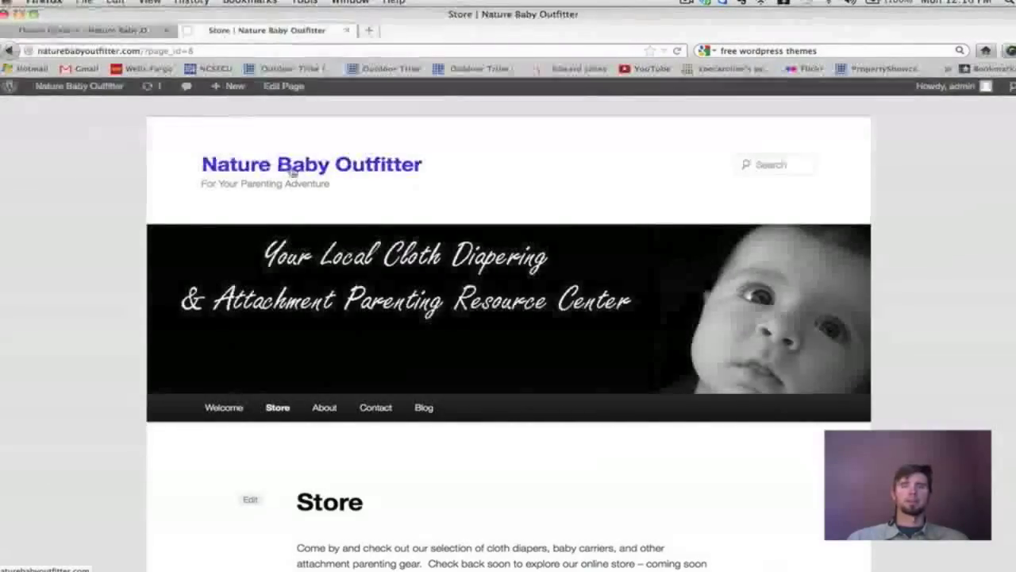
click(86, 30)
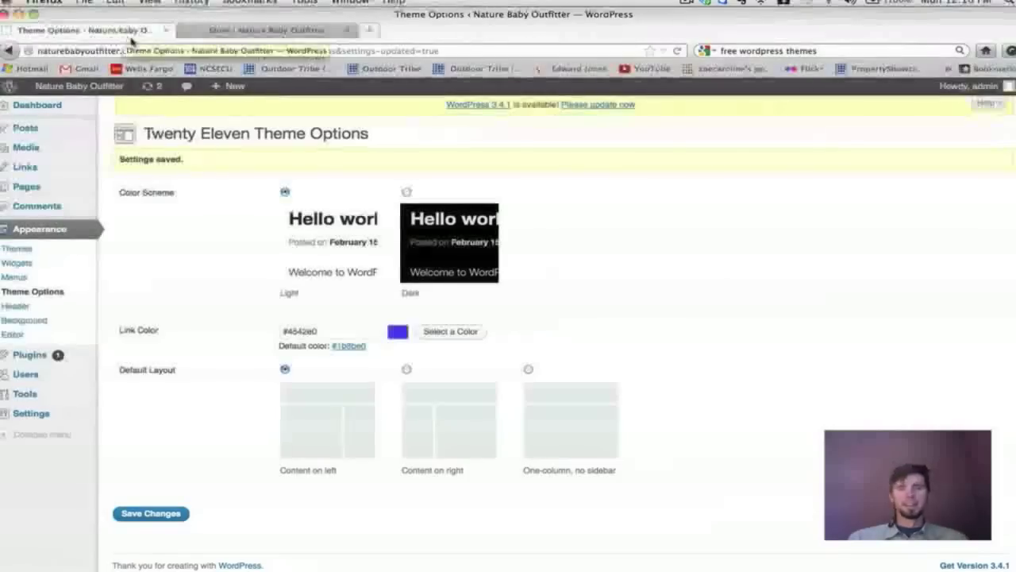
Save Content on right as the default layout in Theme Options.
scroll(412, 240, down, 1)
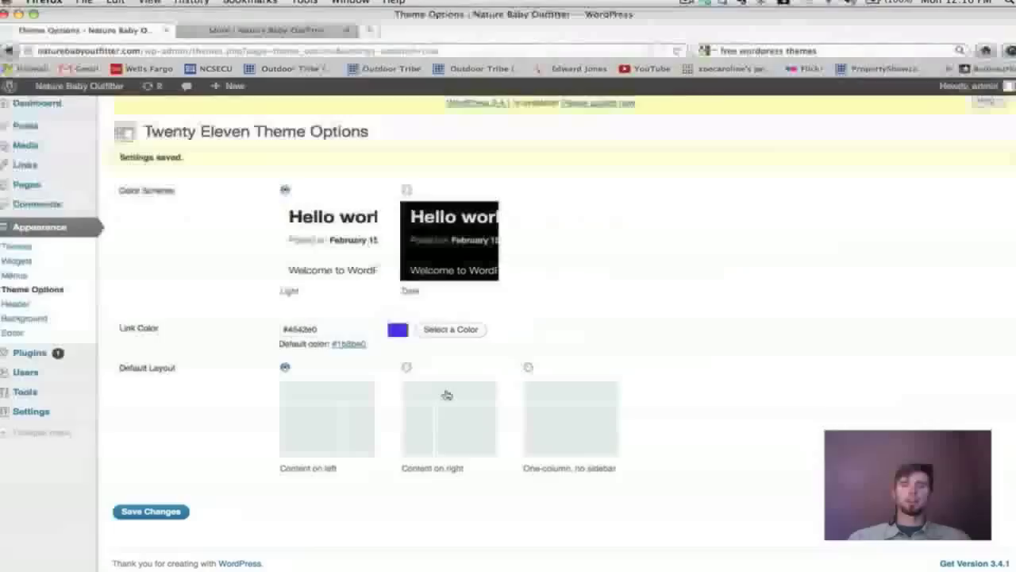
click(407, 367)
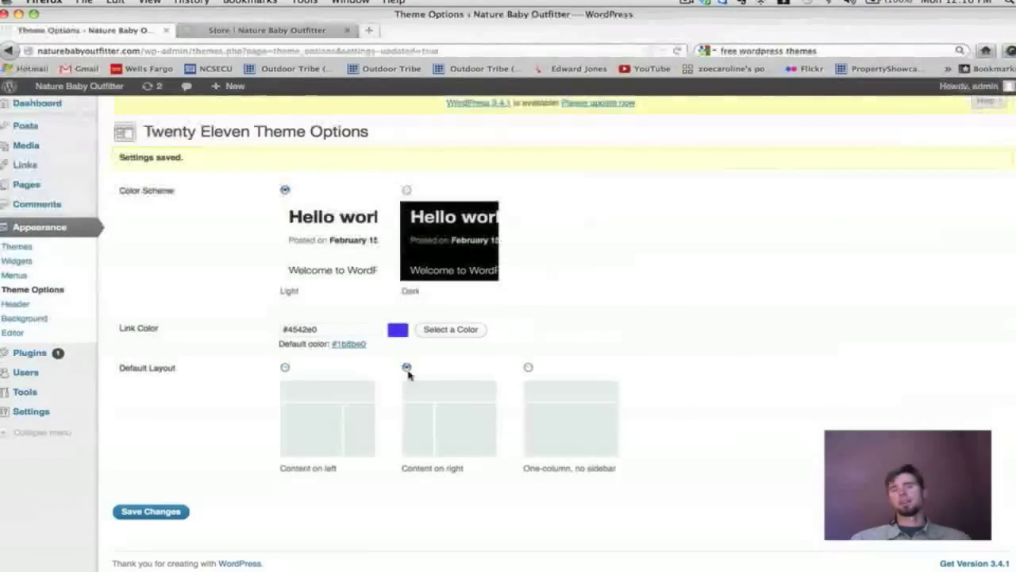
click(132, 516)
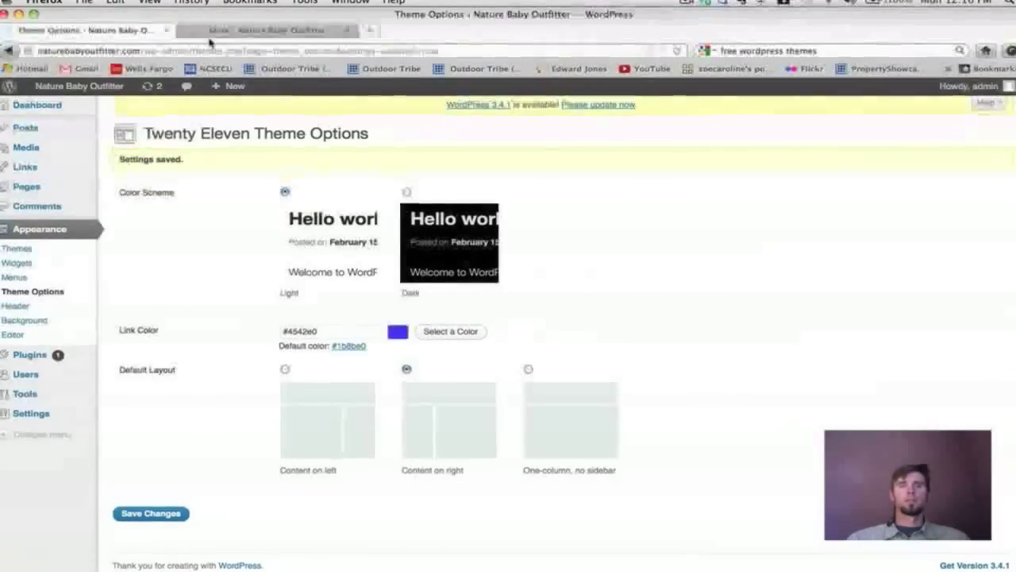
Open the Blog page from the Store page and scroll to review its left sidebar.
click(210, 32)
click(426, 407)
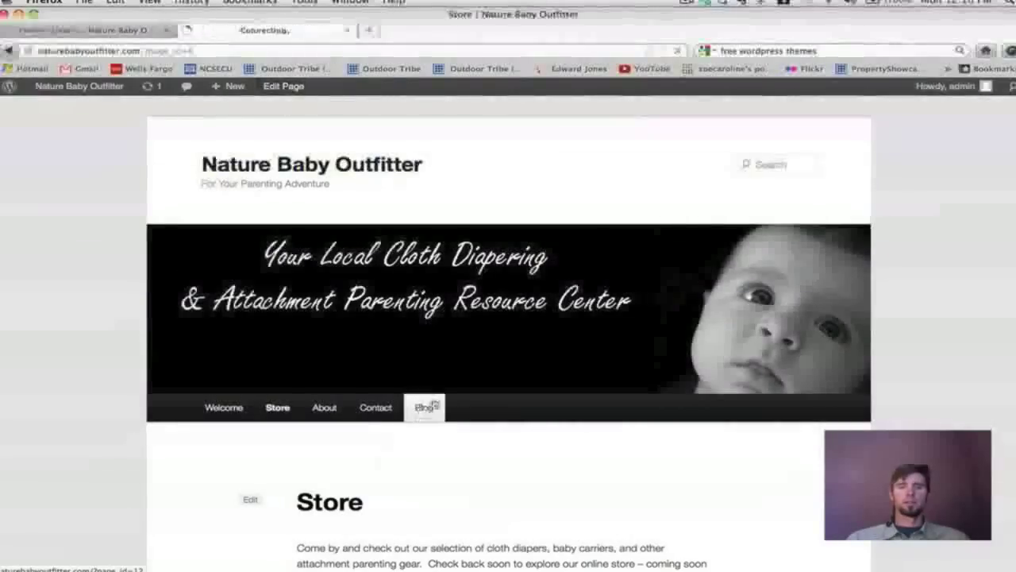
scroll(966, 245, down, 5)
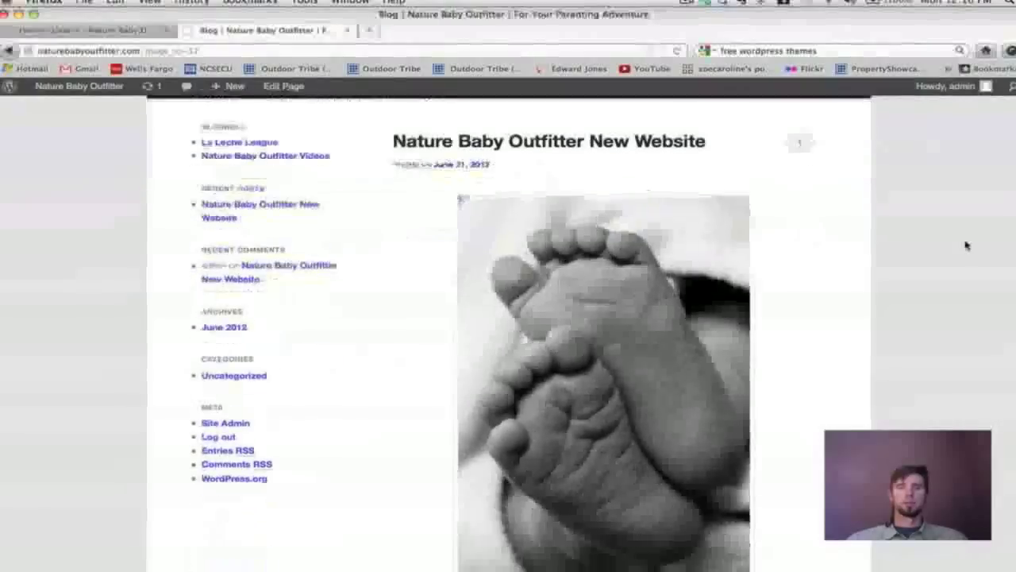
scroll(824, 395, up, 4)
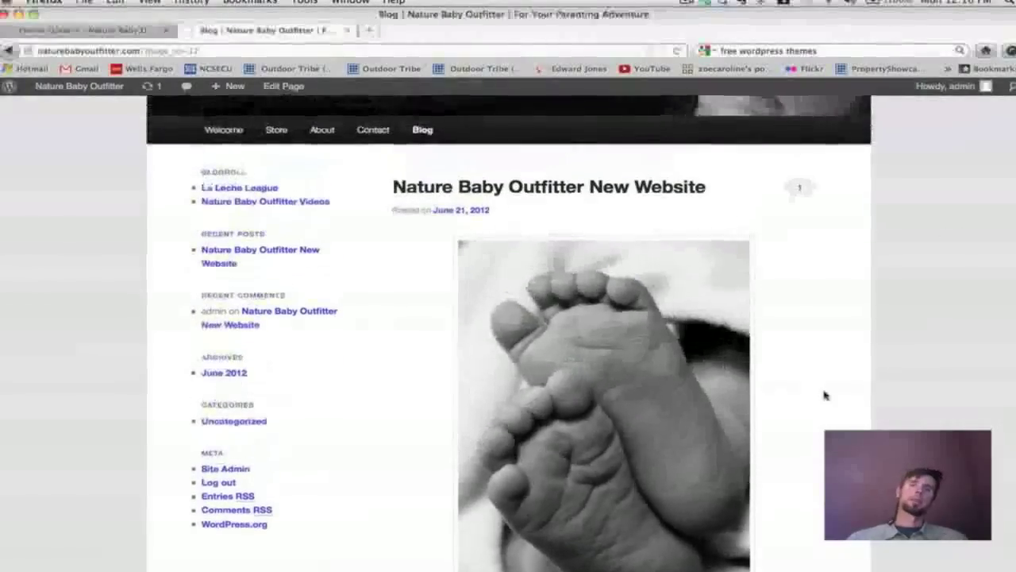
scroll(824, 395, up, 2)
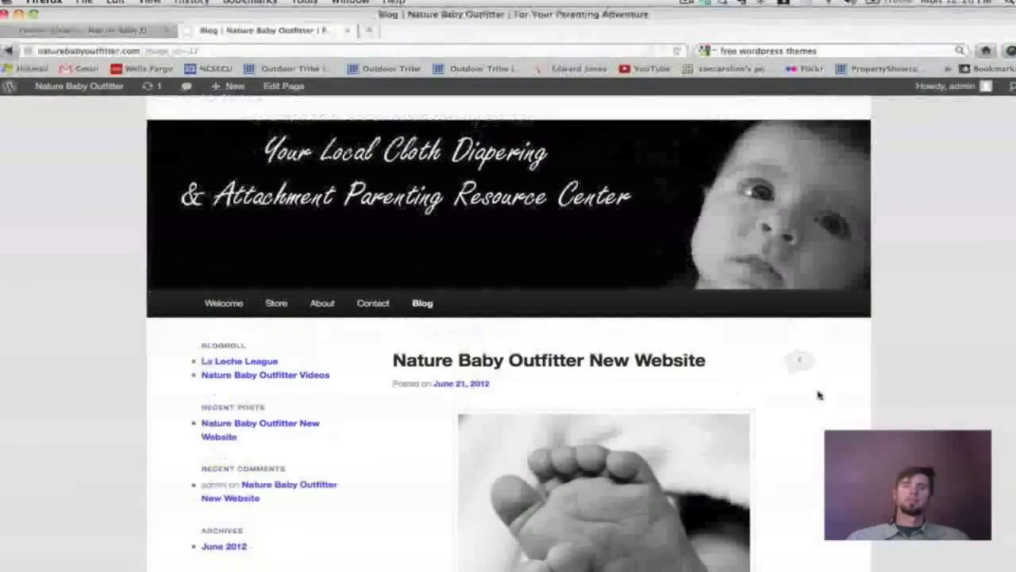
click(119, 30)
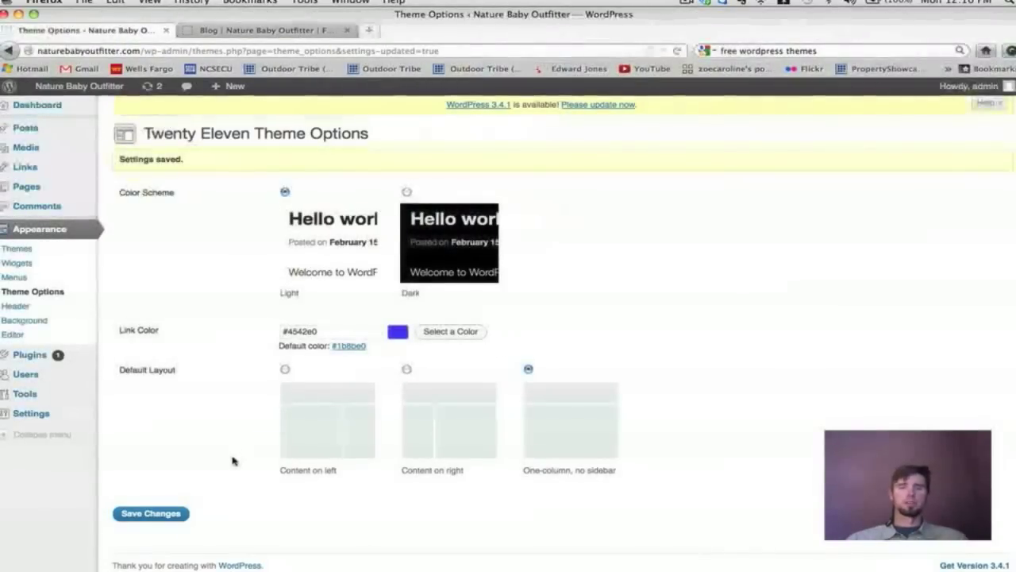
Save the one-column, no-sidebar layout and reload the Blog page to check it.
click(139, 513)
click(302, 31)
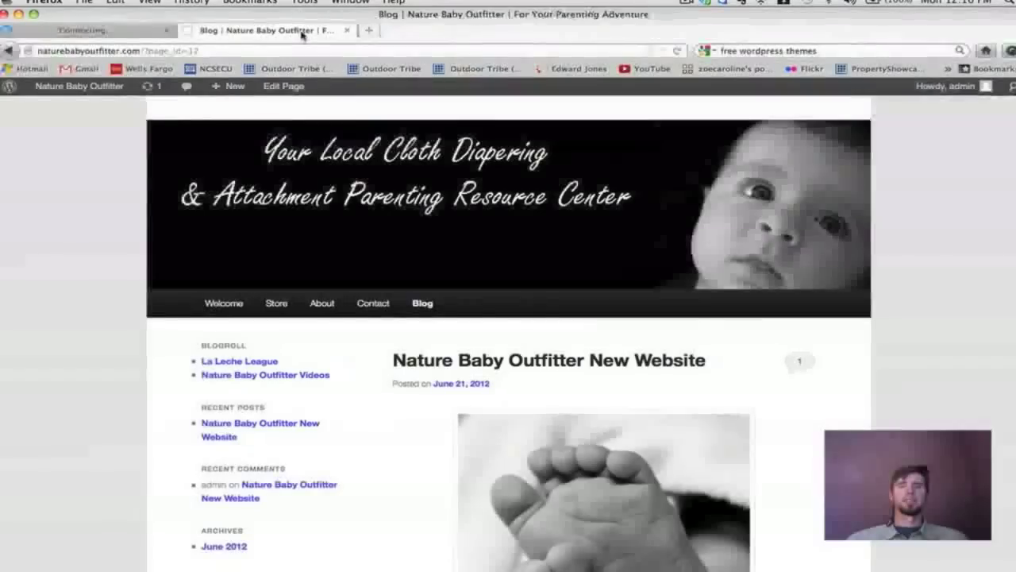
click(676, 51)
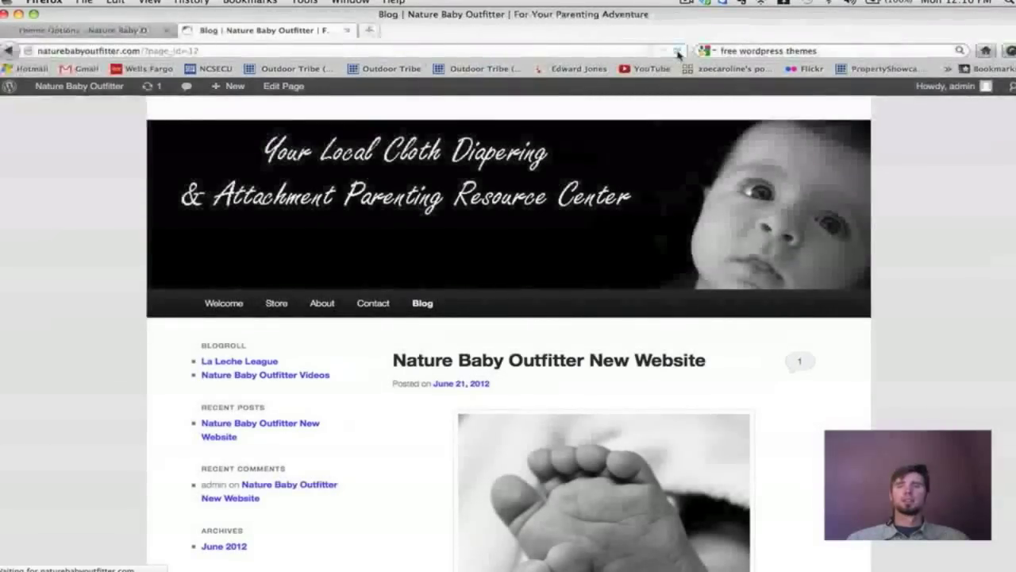
scroll(965, 312, down, 3)
scroll(964, 311, down, 3)
scroll(964, 311, up, 6)
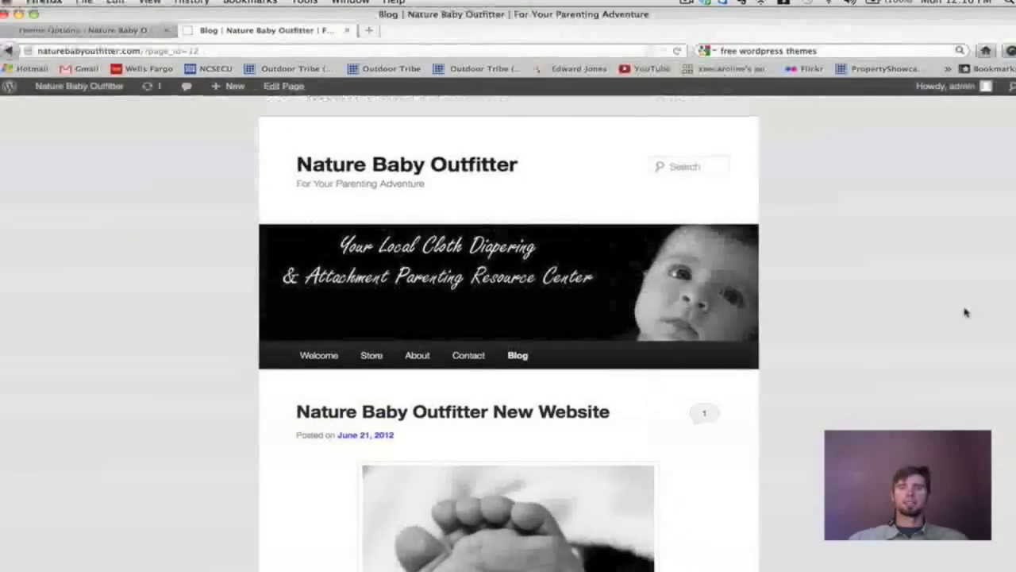
scroll(964, 311, down, 4)
scroll(965, 311, up, 4)
scroll(965, 311, down, 5)
scroll(964, 311, up, 5)
scroll(965, 312, down, 3)
scroll(964, 311, up, 3)
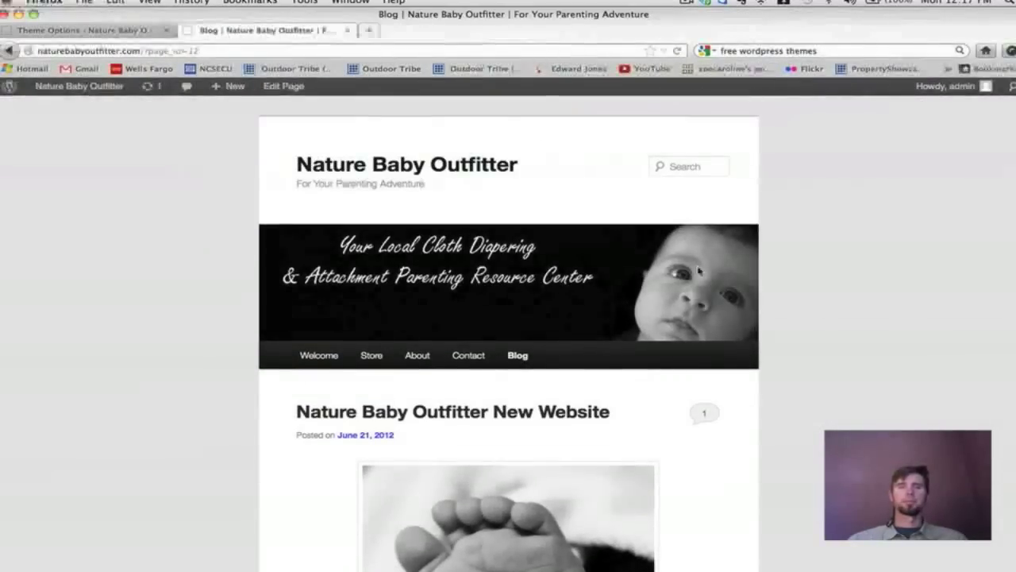
Revisit Theme Options, then scroll through the Blog page again in one-column layout.
click(80, 30)
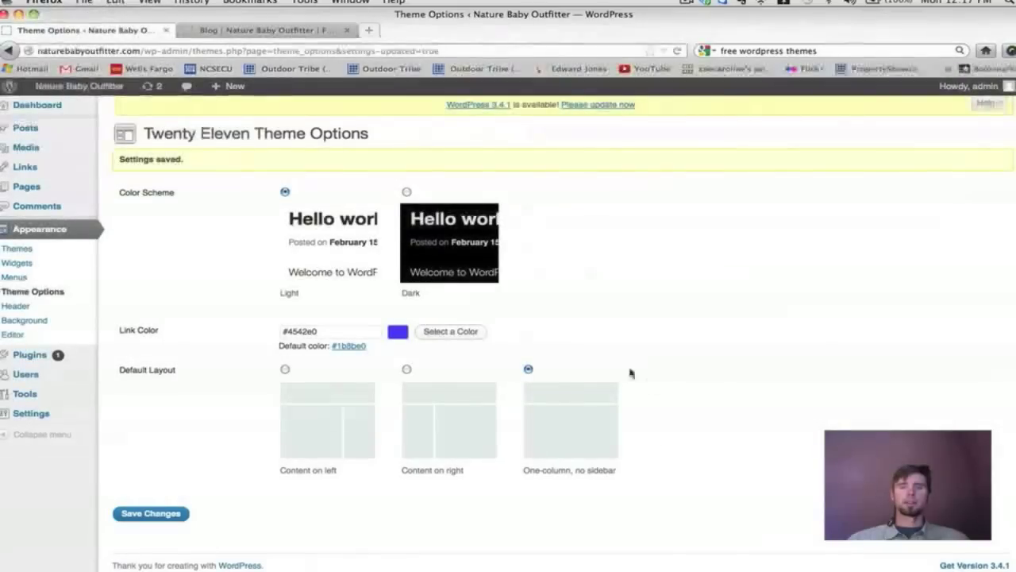
click(243, 30)
scroll(779, 277, down, 10)
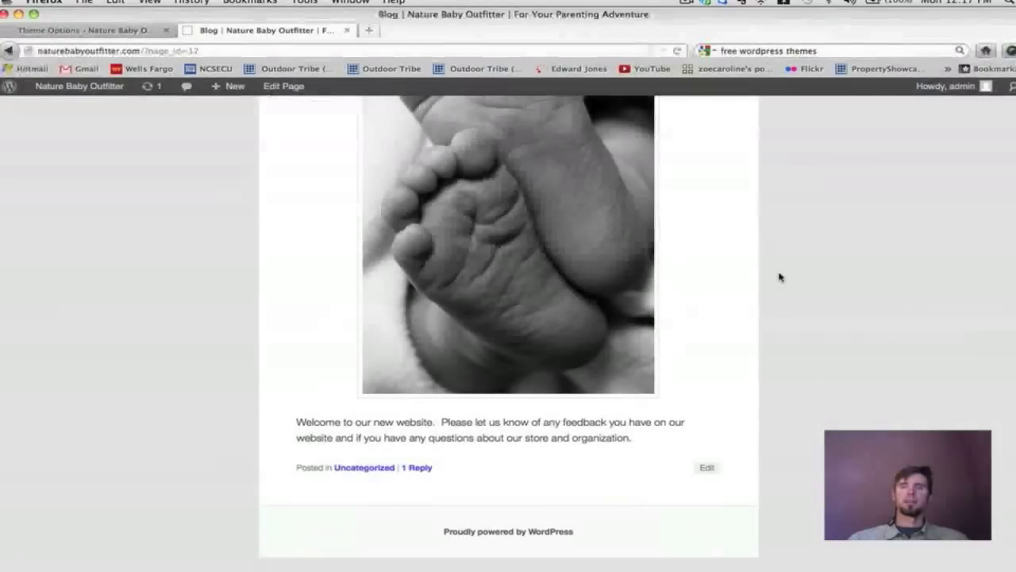
scroll(780, 278, up, 10)
scroll(779, 277, down, 5)
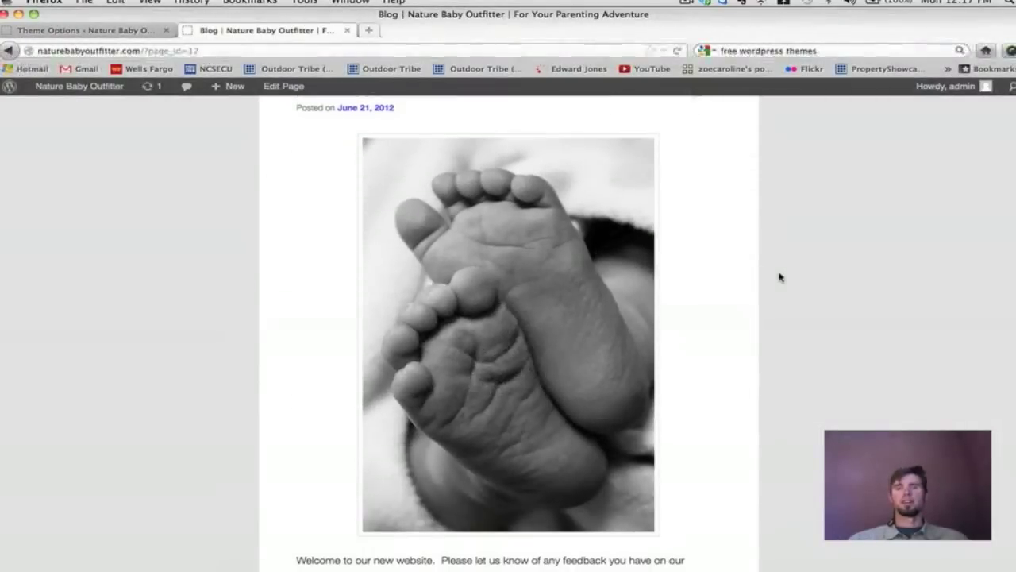
scroll(779, 277, down, 2)
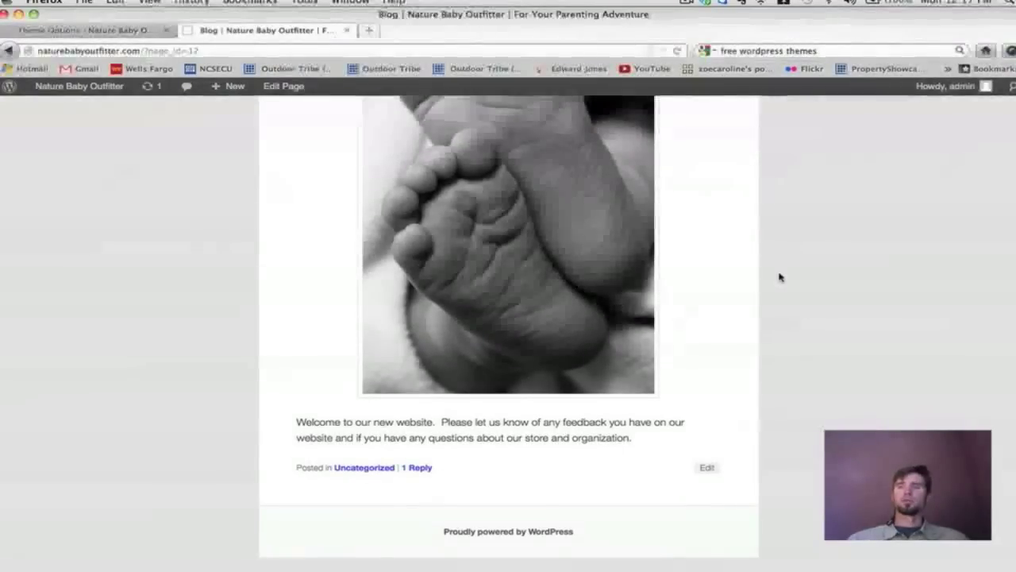
scroll(858, 423, up, 7)
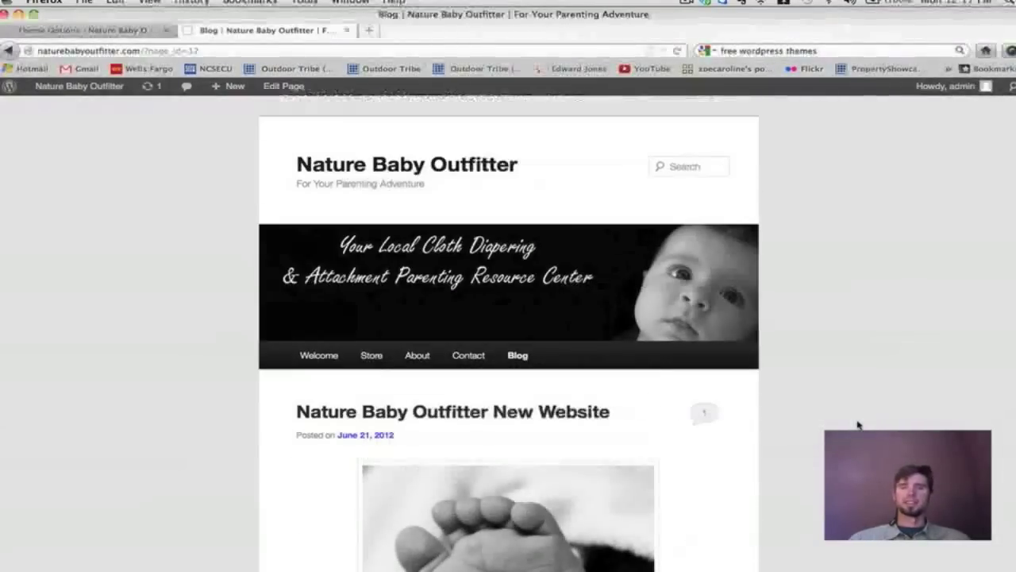
scroll(858, 423, down, 4)
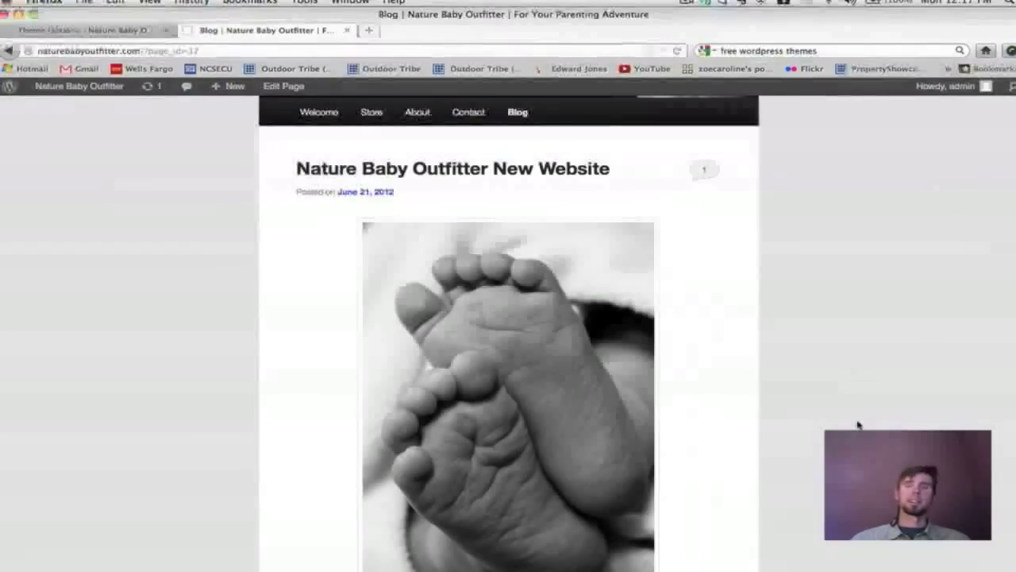
scroll(857, 424, down, 2)
scroll(857, 425, up, 6)
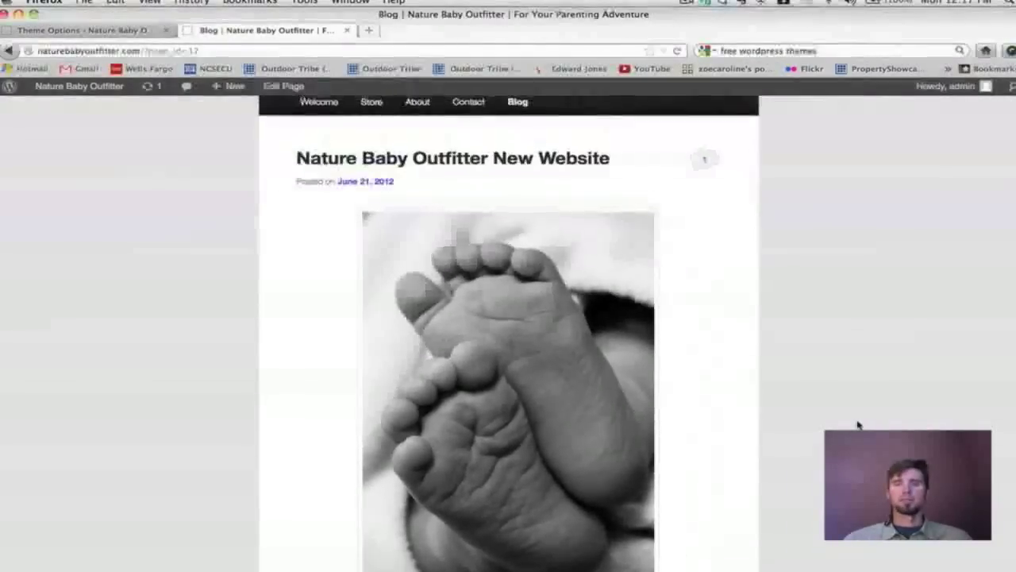
Open the Welcome home page and scroll through it without a sidebar.
click(318, 293)
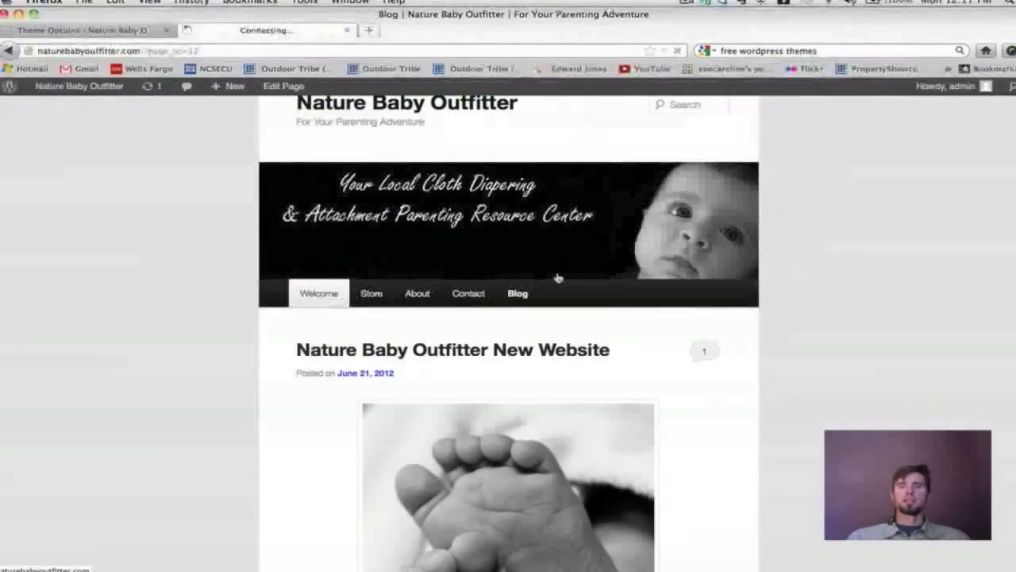
scroll(824, 281, down, 3)
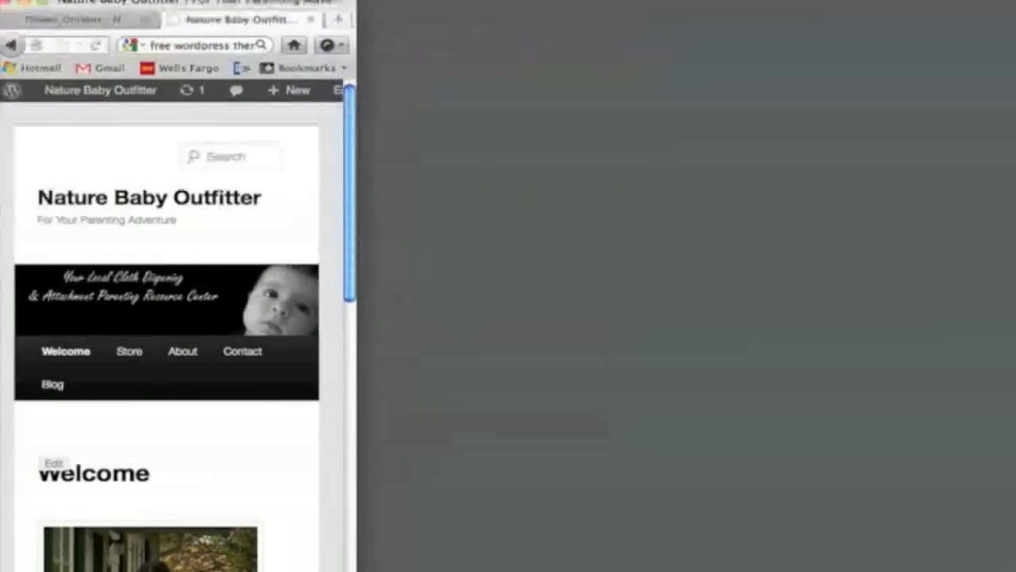
scroll(175, 540, down, 8)
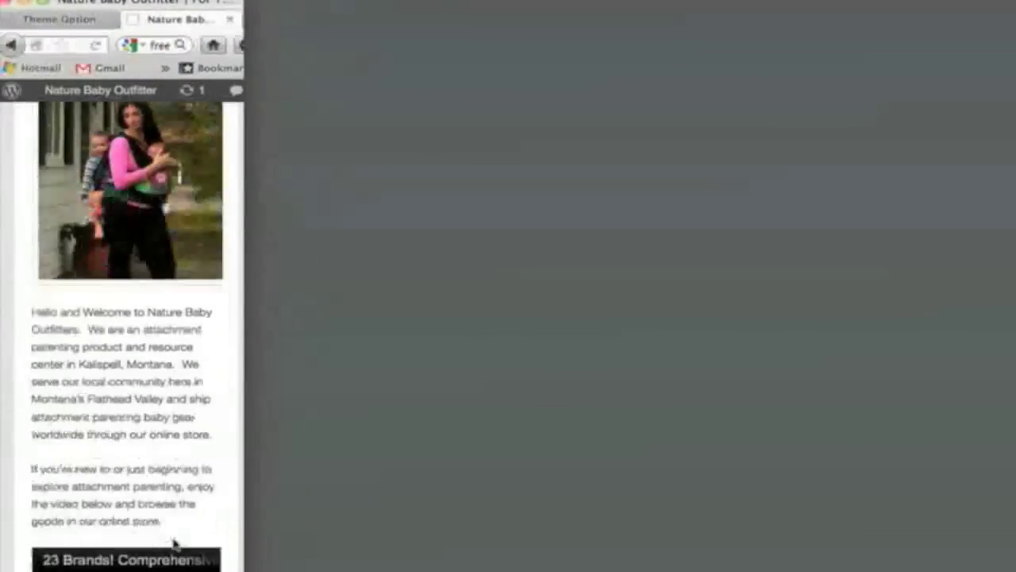
scroll(175, 542, up, 5)
scroll(175, 542, up, 3)
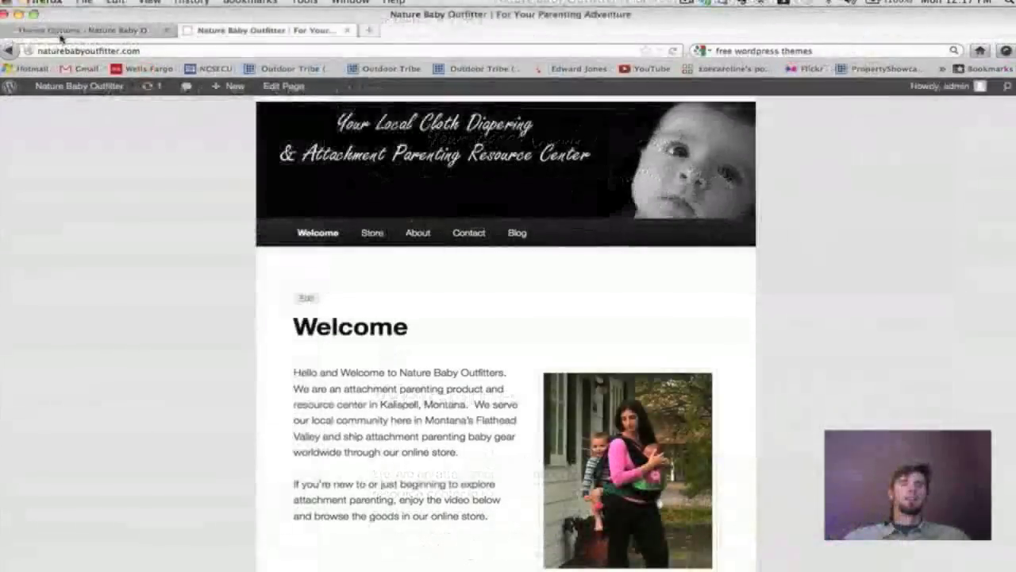
click(60, 31)
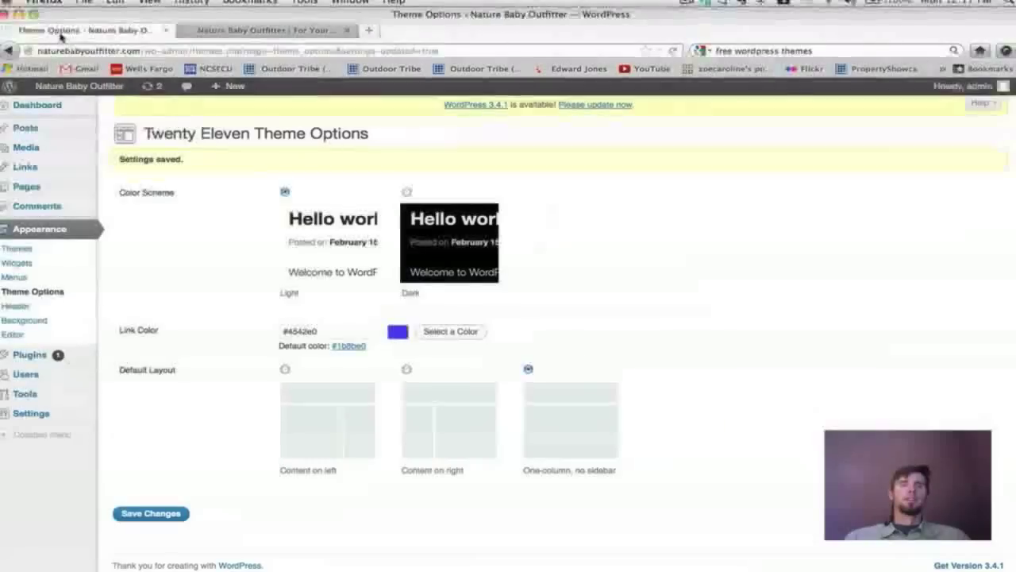
Switch the default layout back to Content on left and save it.
click(406, 370)
click(285, 370)
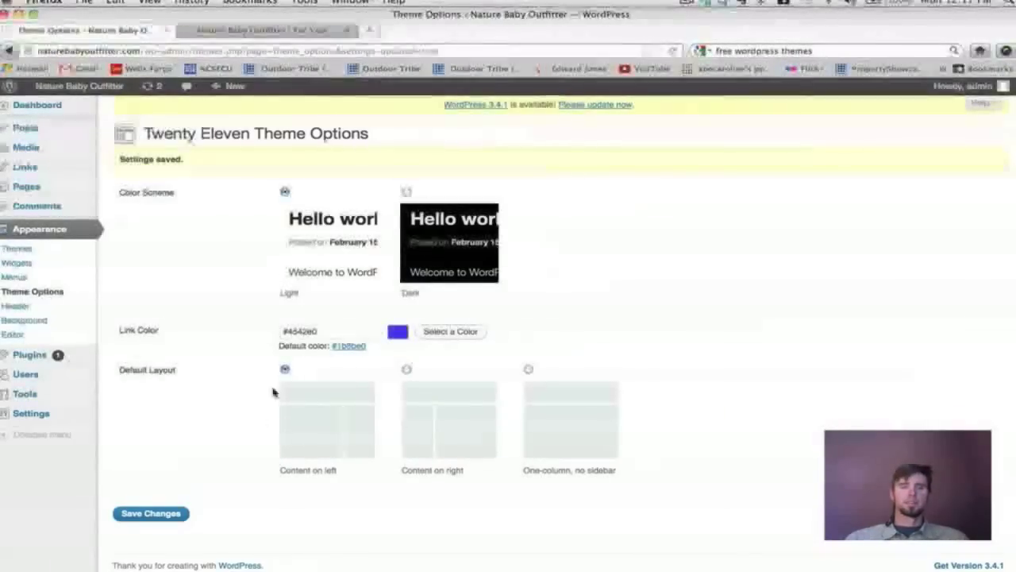
click(153, 513)
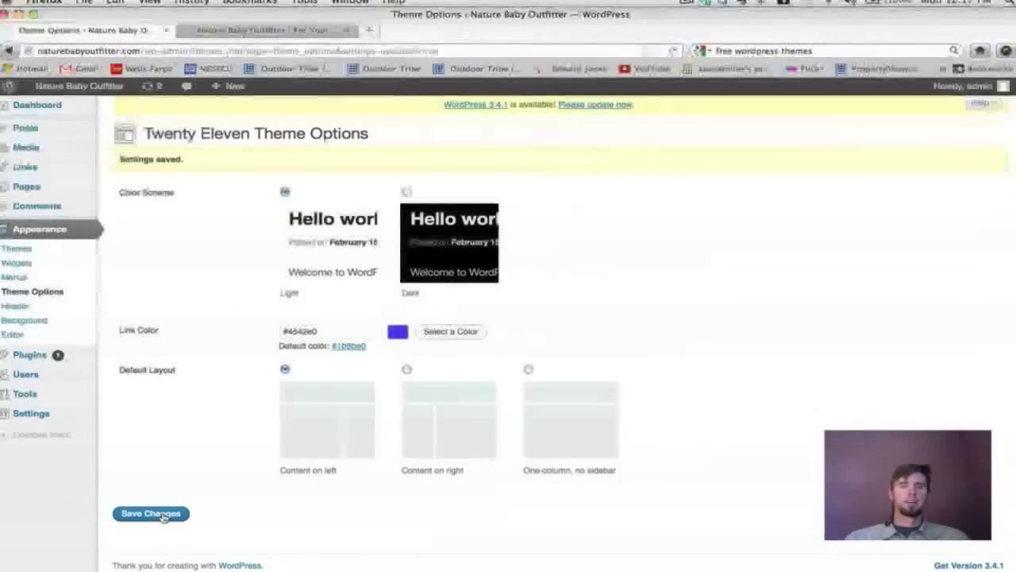
mouse_move(36, 187)
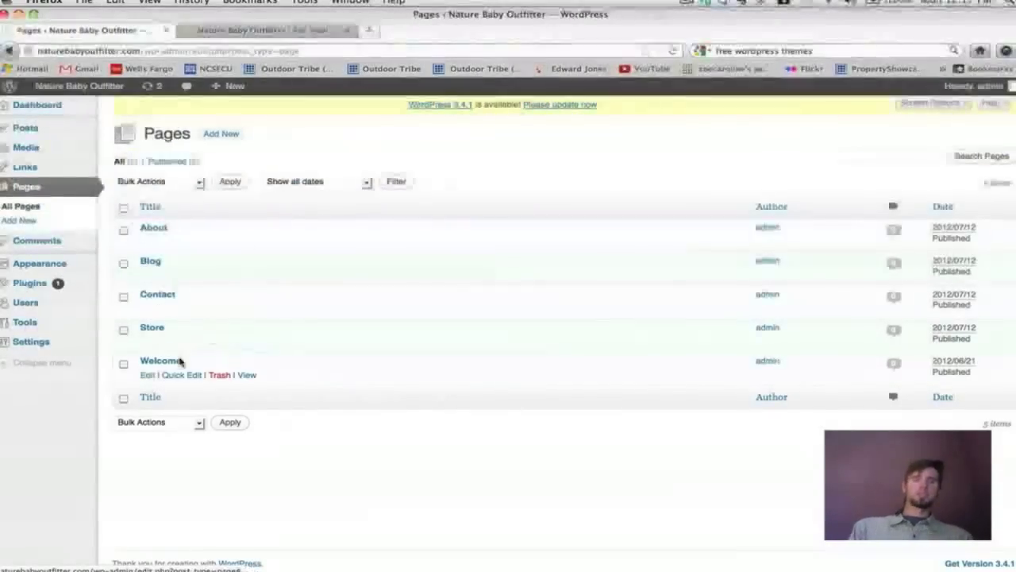
Give the Welcome page the Sidebar Template, update it, and view it on the live site.
click(178, 362)
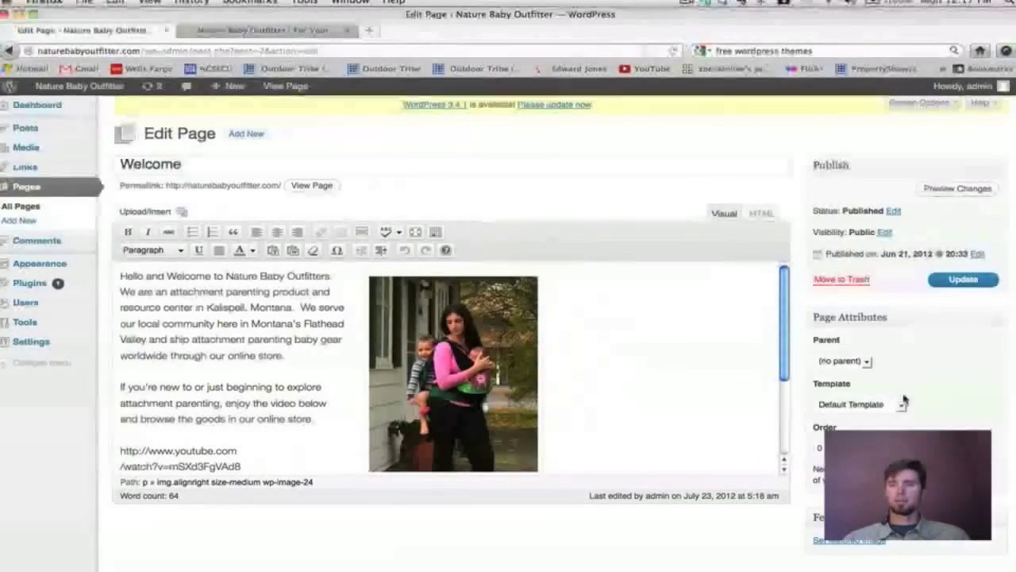
click(902, 404)
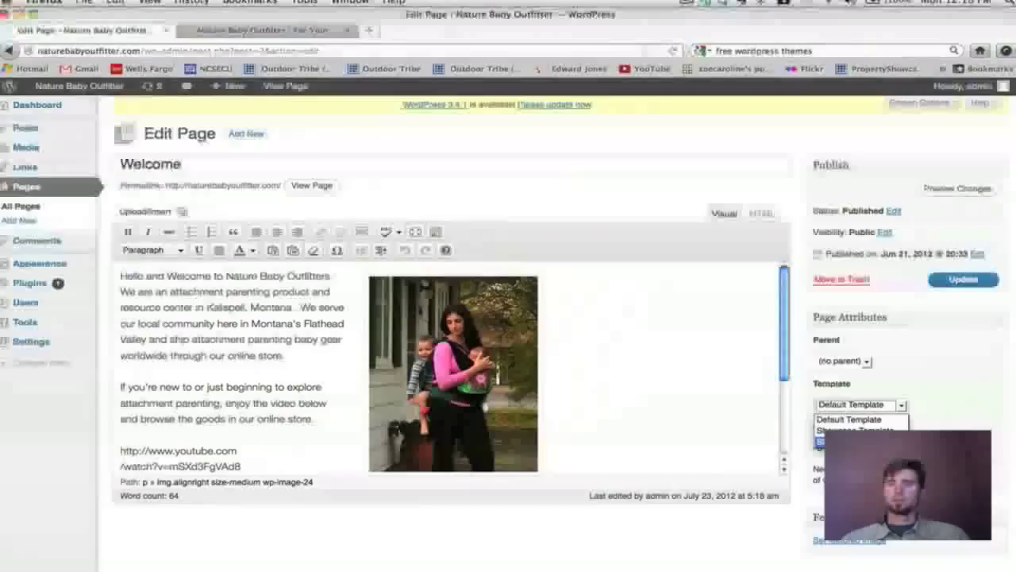
click(854, 442)
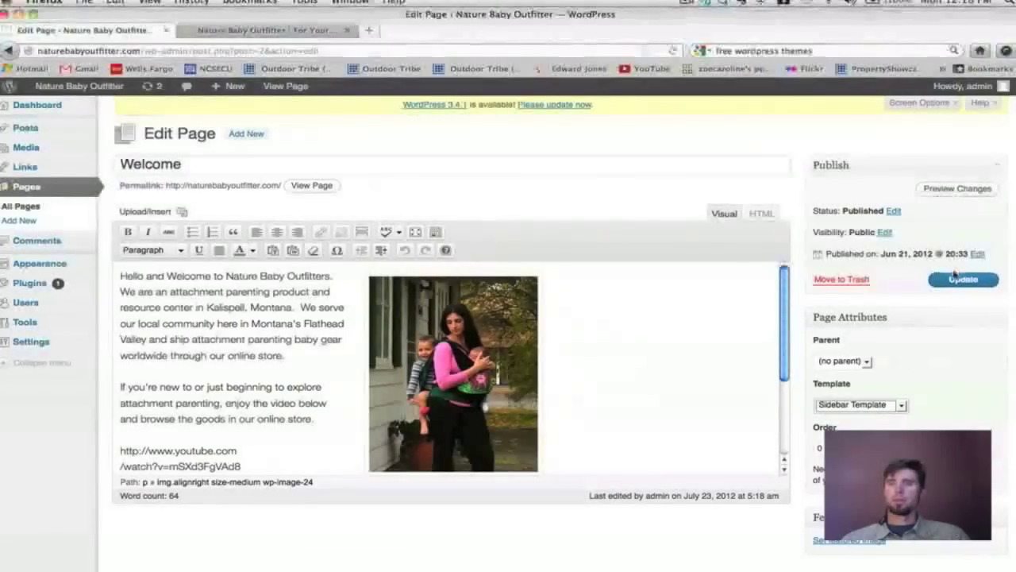
click(961, 279)
click(270, 32)
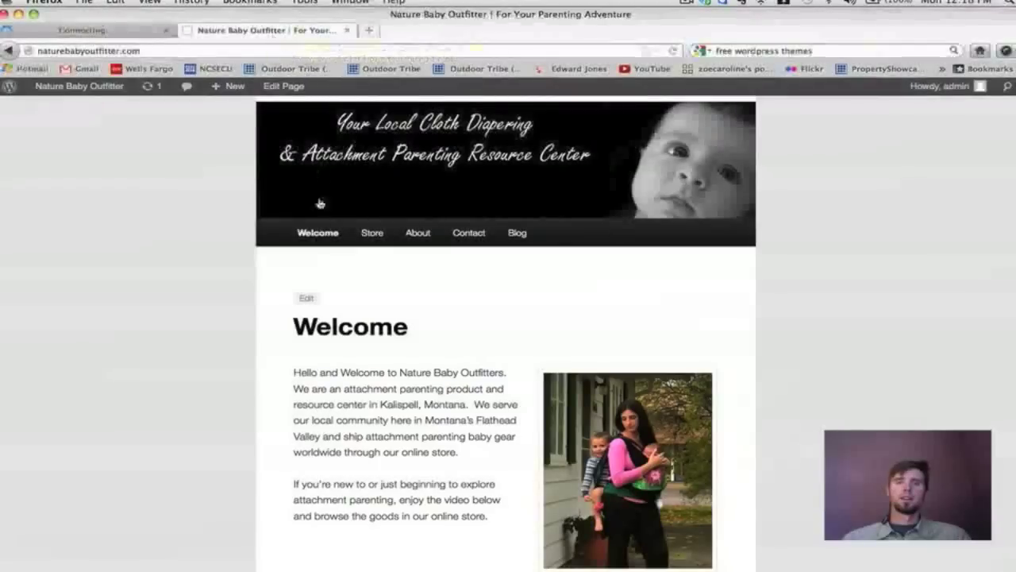
click(319, 240)
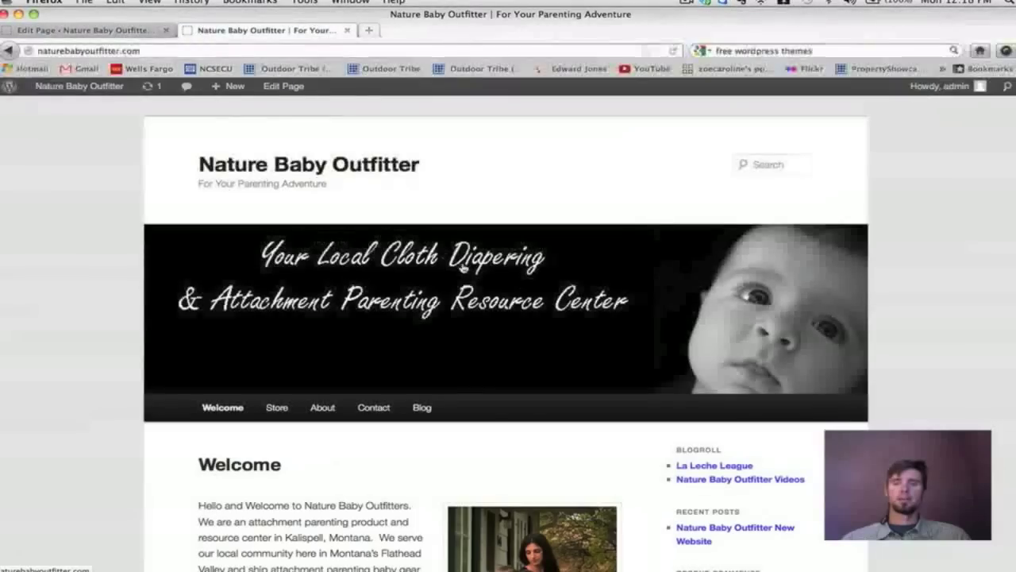
scroll(465, 268, down, 5)
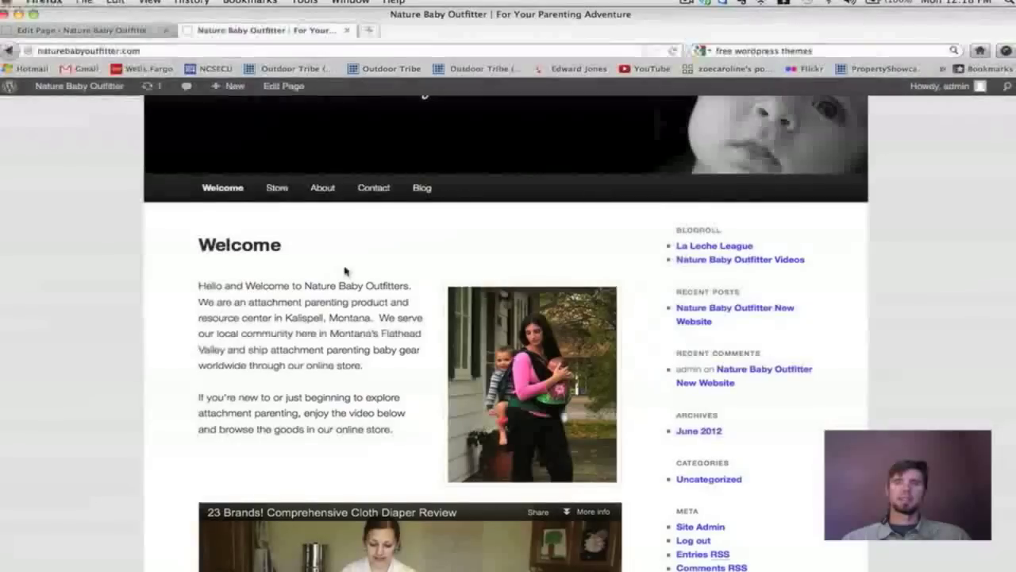
scroll(345, 270, up, 1)
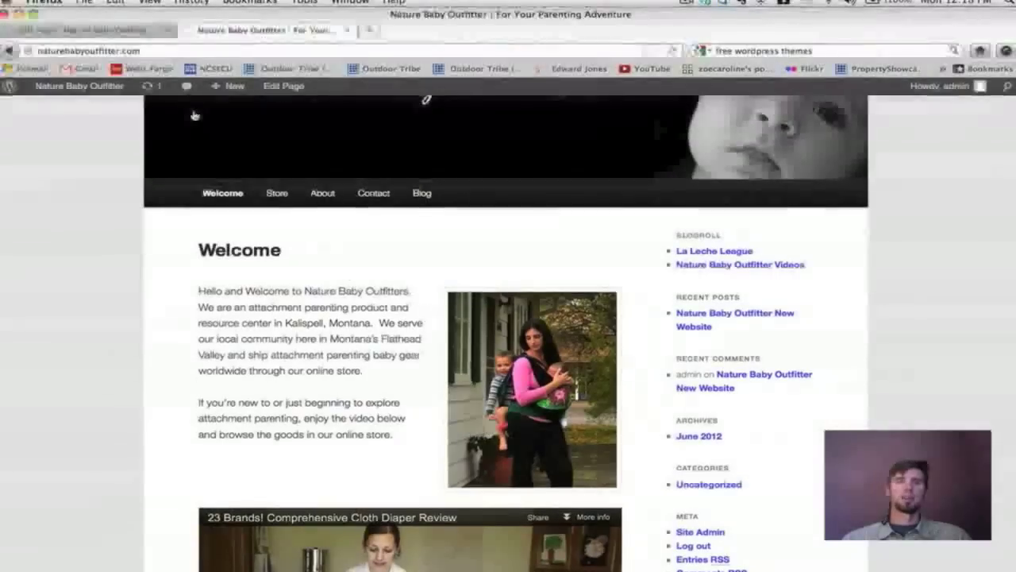
Switch the Welcome page to Default Template, update it, and reload the live page.
click(99, 34)
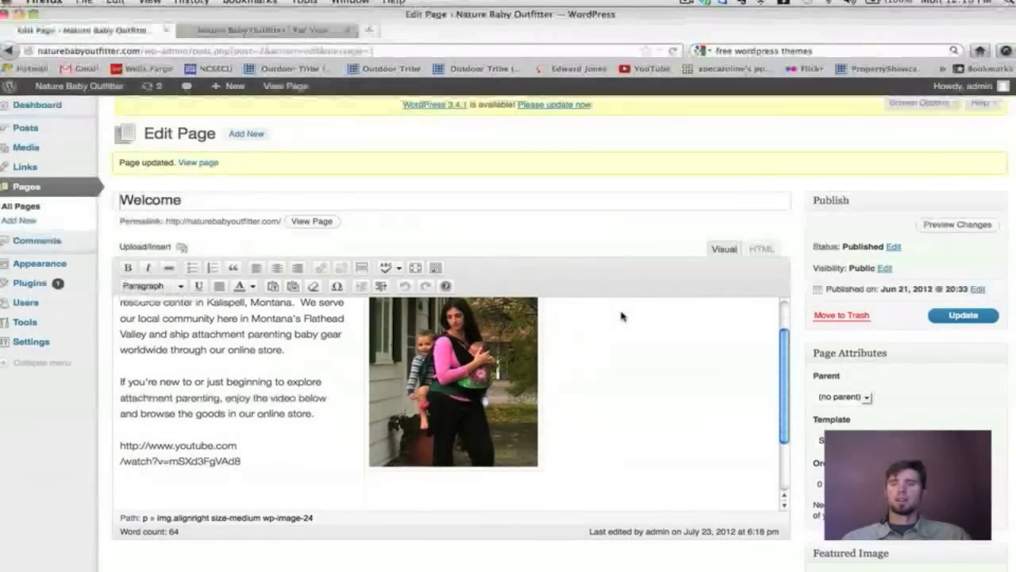
scroll(892, 337, down, 2)
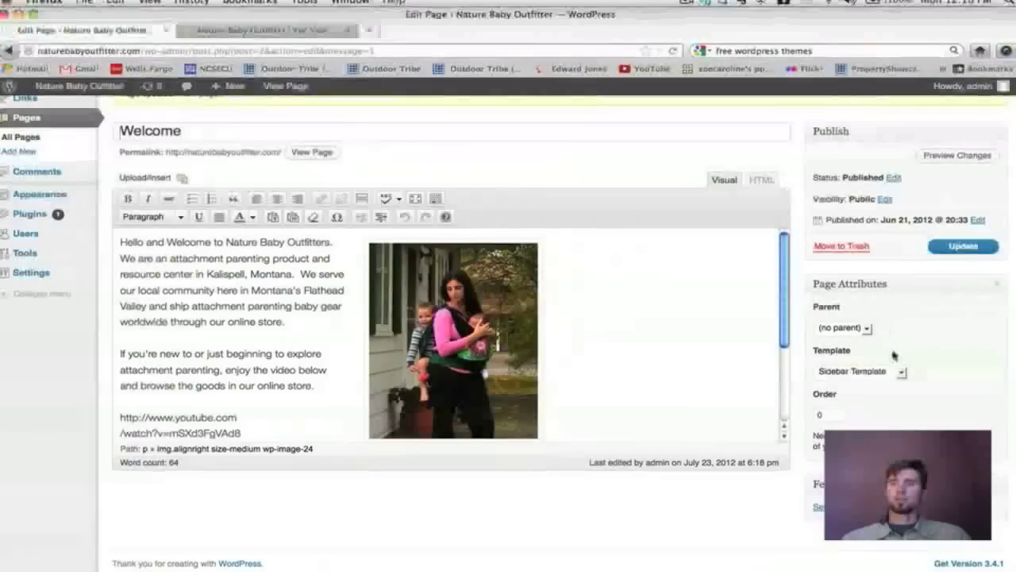
click(902, 374)
click(865, 385)
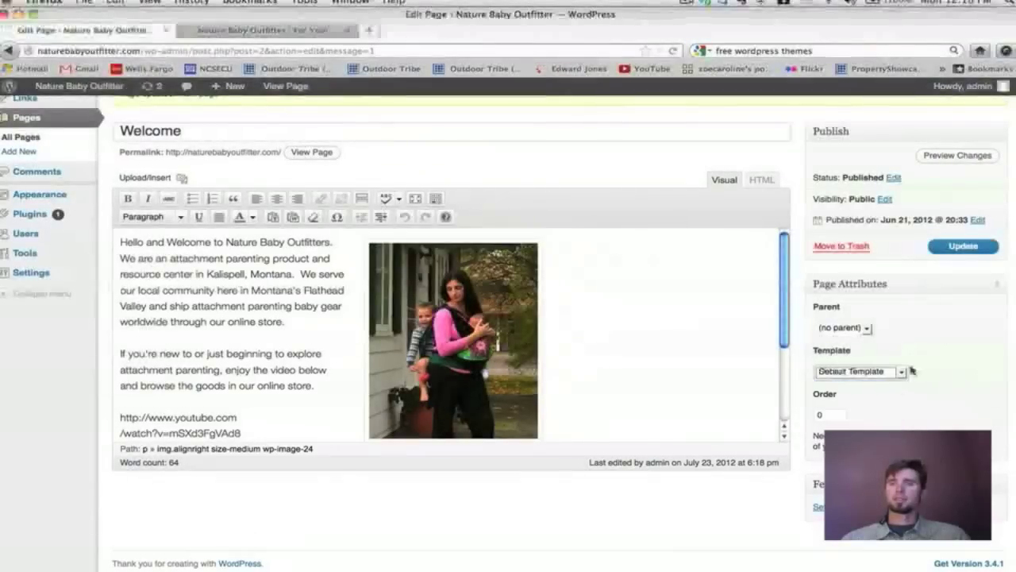
click(963, 253)
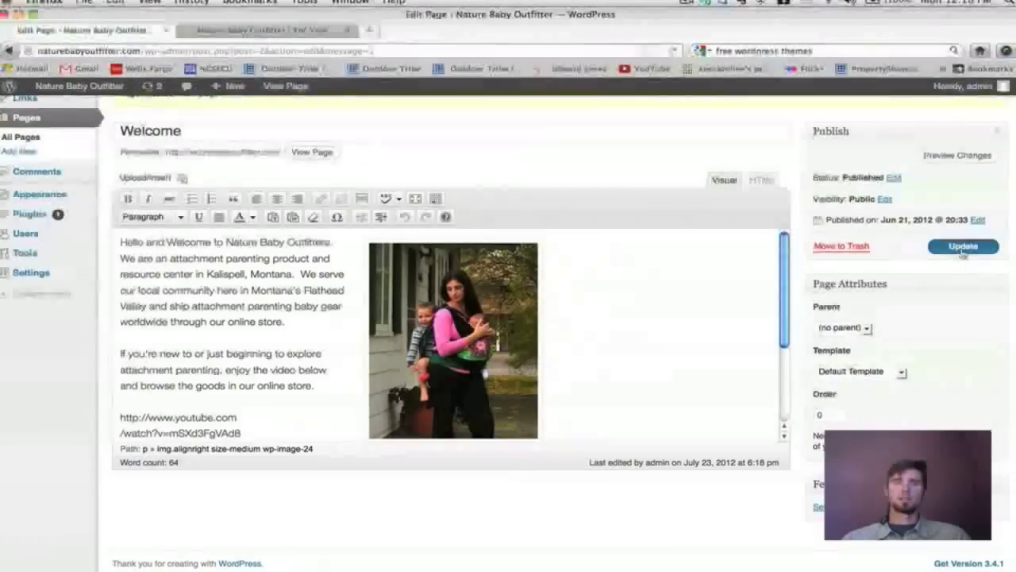
click(292, 30)
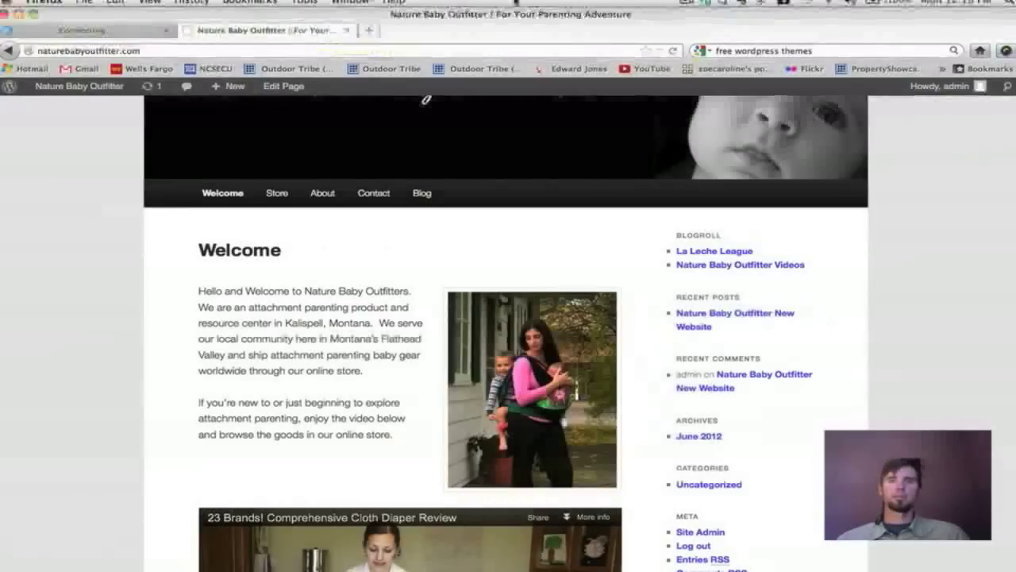
click(675, 49)
click(675, 50)
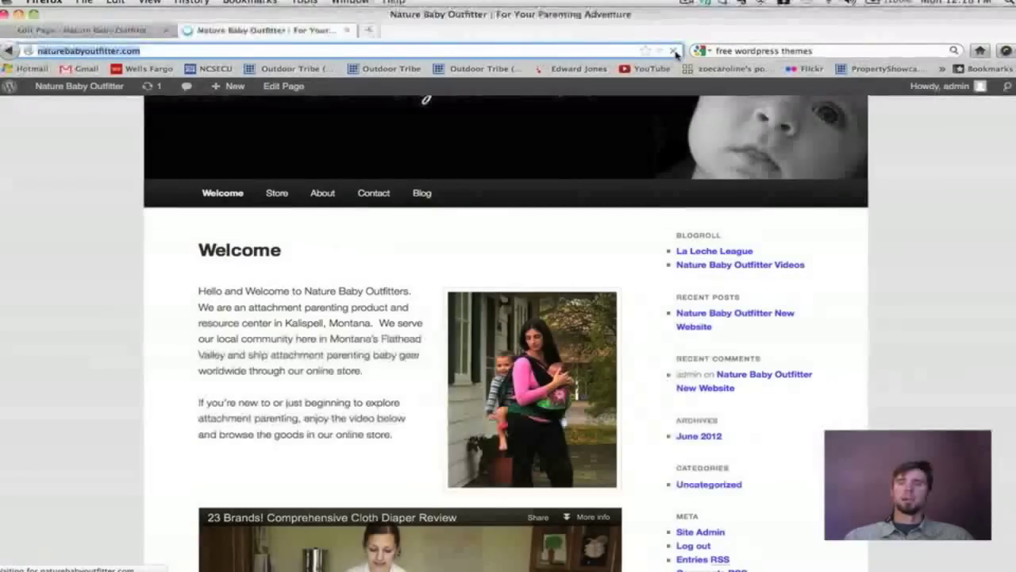
scroll(856, 308, down, 5)
scroll(856, 308, up, 10)
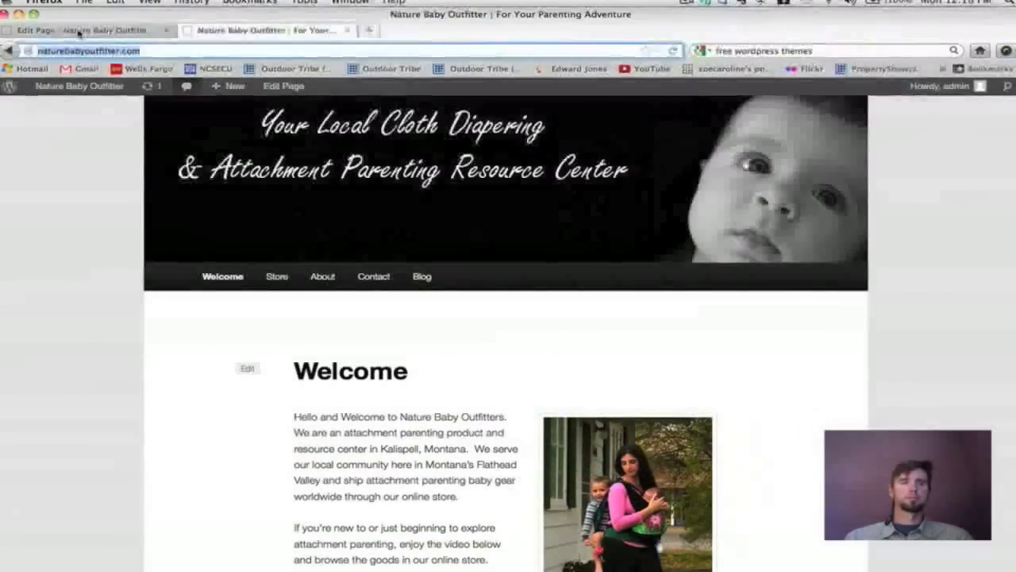
click(78, 31)
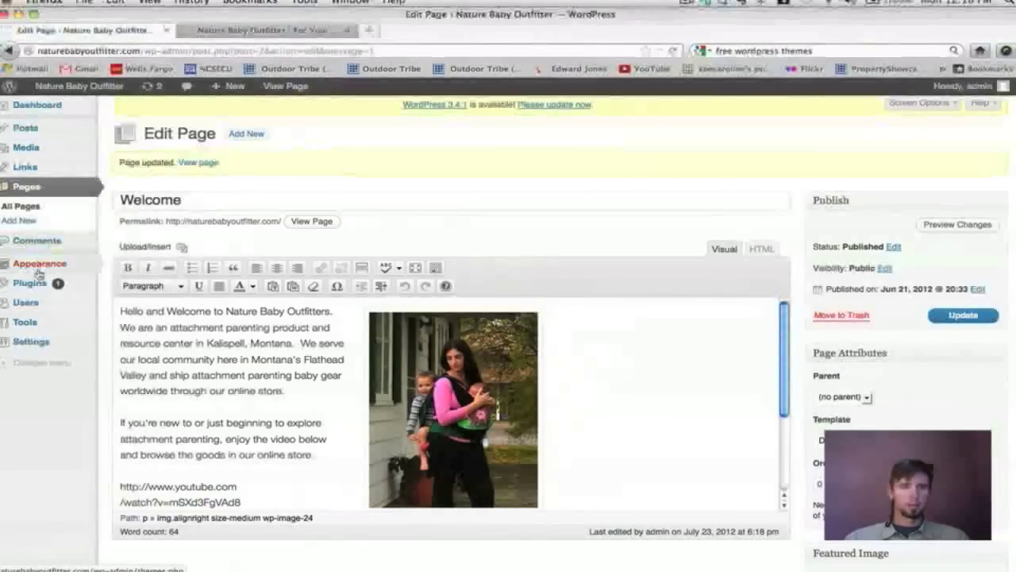
mouse_move(38, 270)
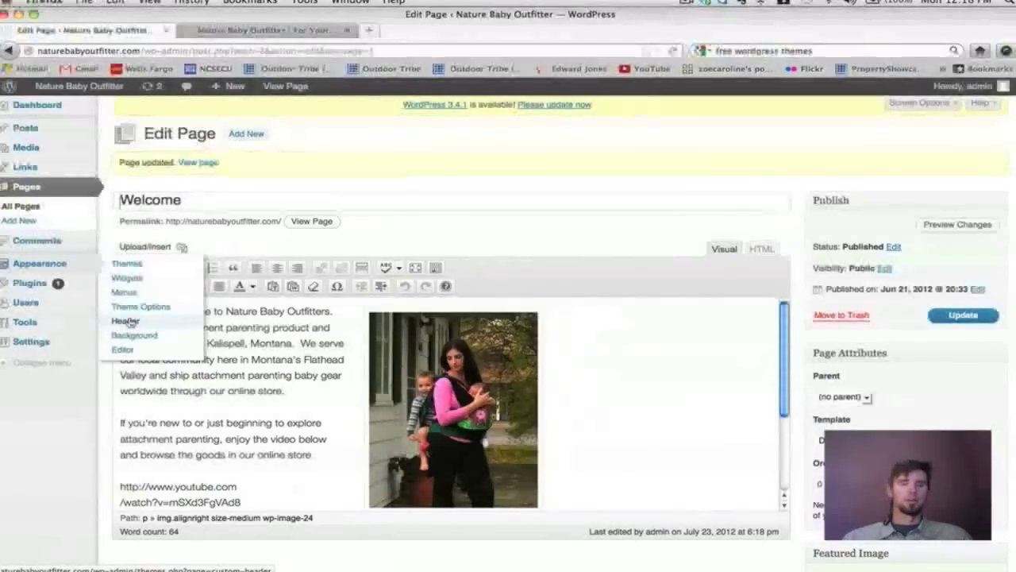
Uncheck 'Show header text with your image' in Custom Header, then reload the live site unsaved.
click(125, 320)
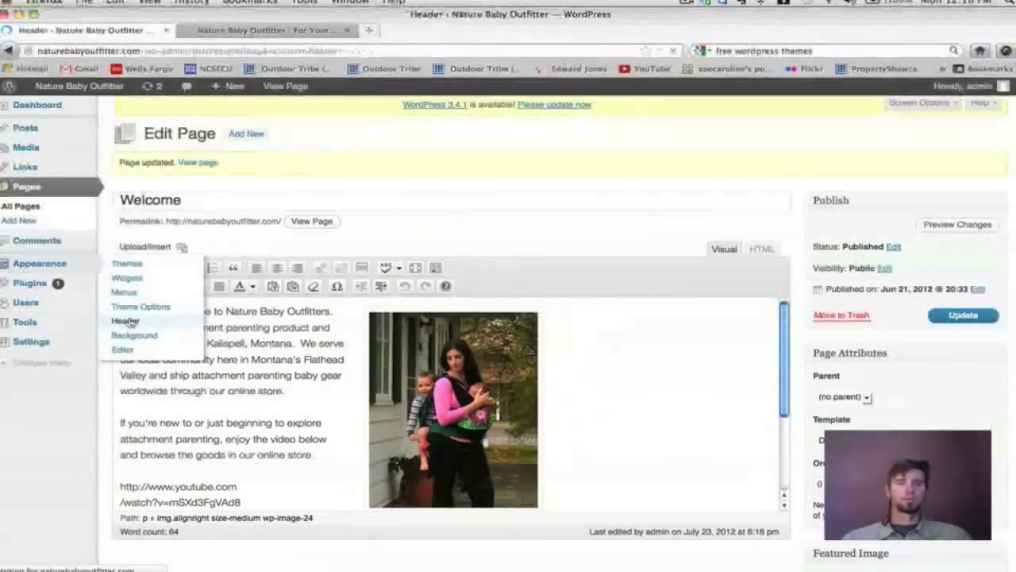
scroll(453, 311, down, 10)
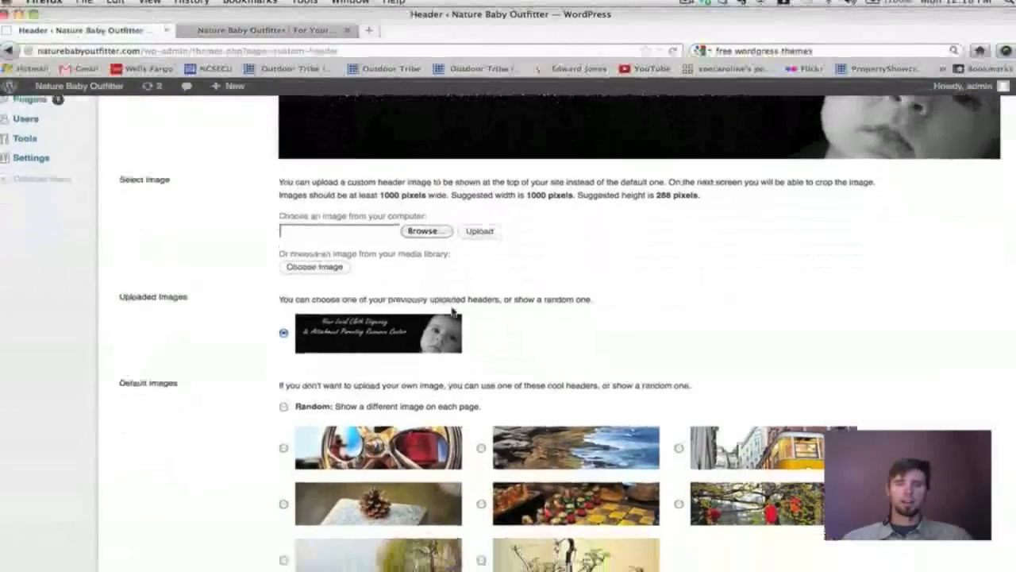
scroll(454, 311, down, 3)
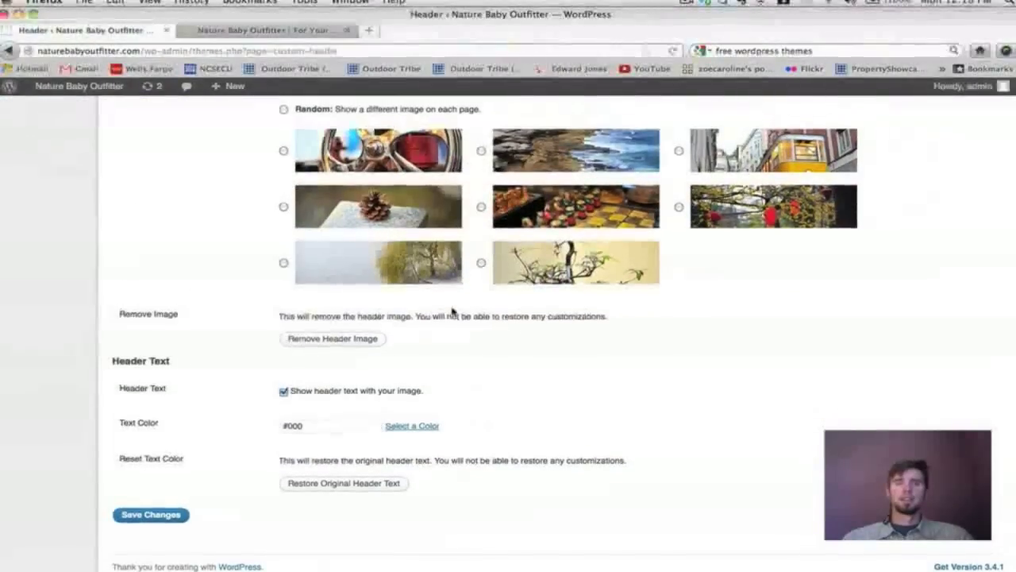
scroll(453, 310, up, 2)
scroll(453, 311, down, 2)
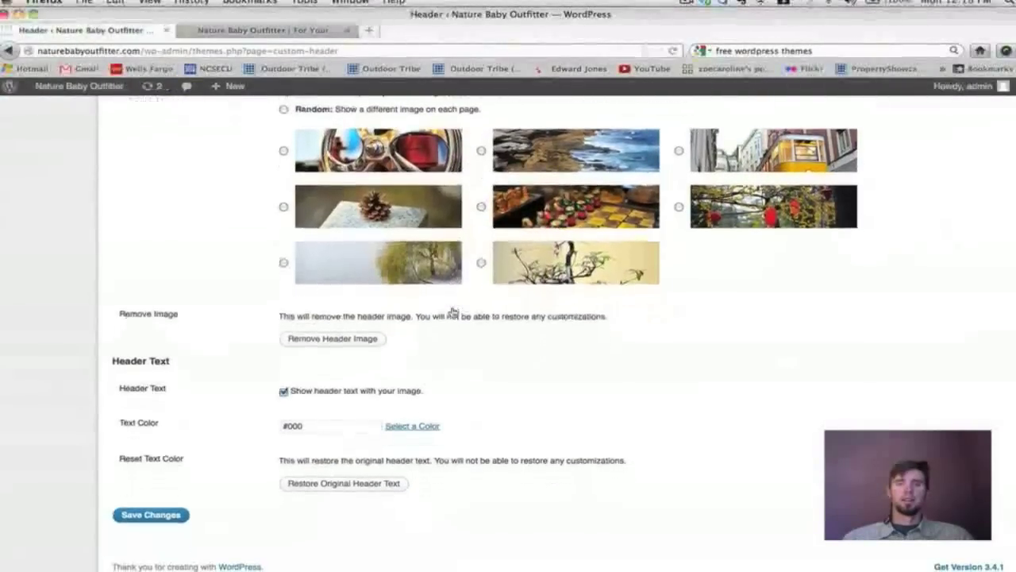
click(284, 389)
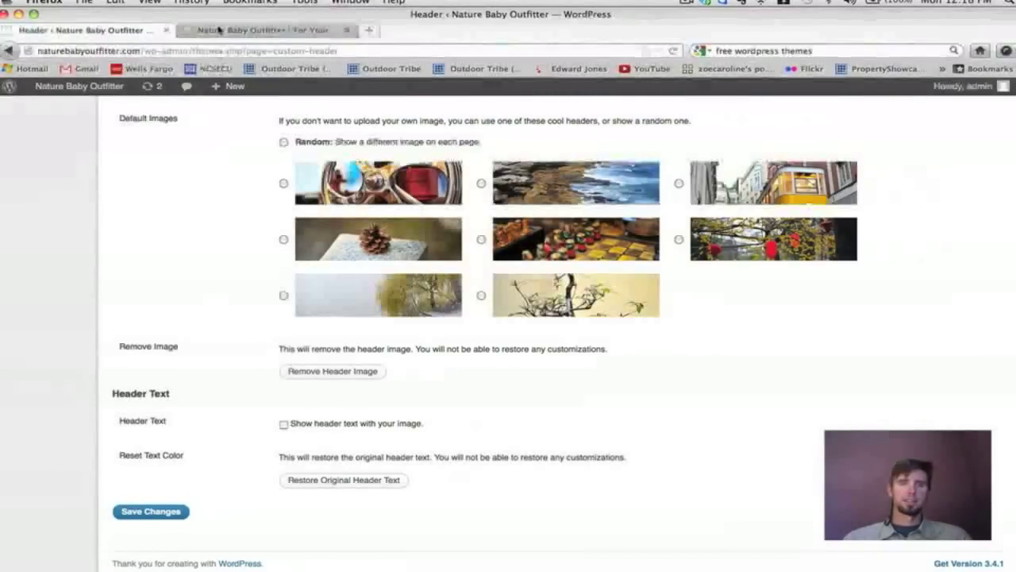
click(218, 29)
key(super+r)
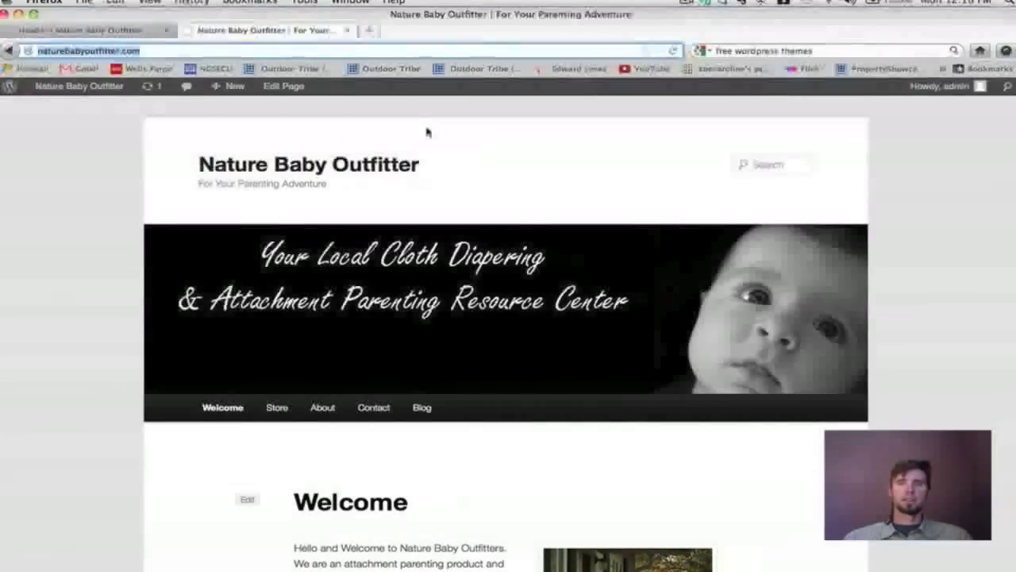
Save the Custom Header change and reload the live site.
click(33, 33)
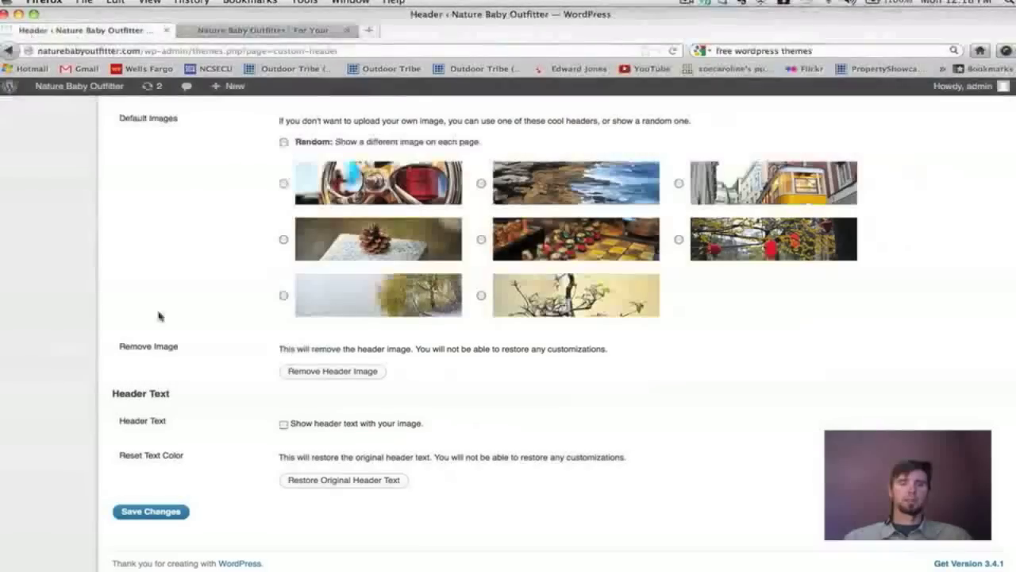
click(151, 512)
click(211, 31)
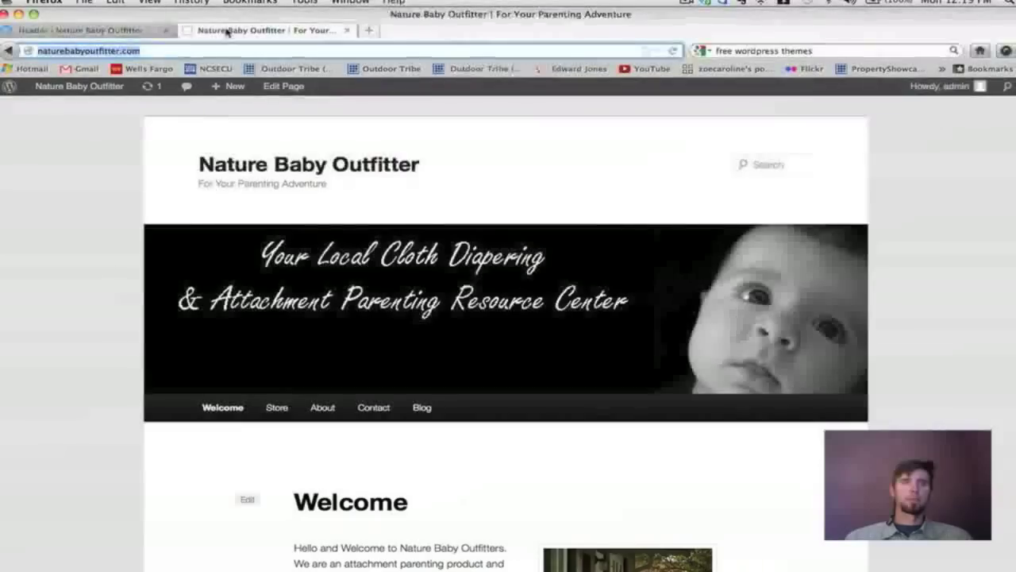
click(676, 51)
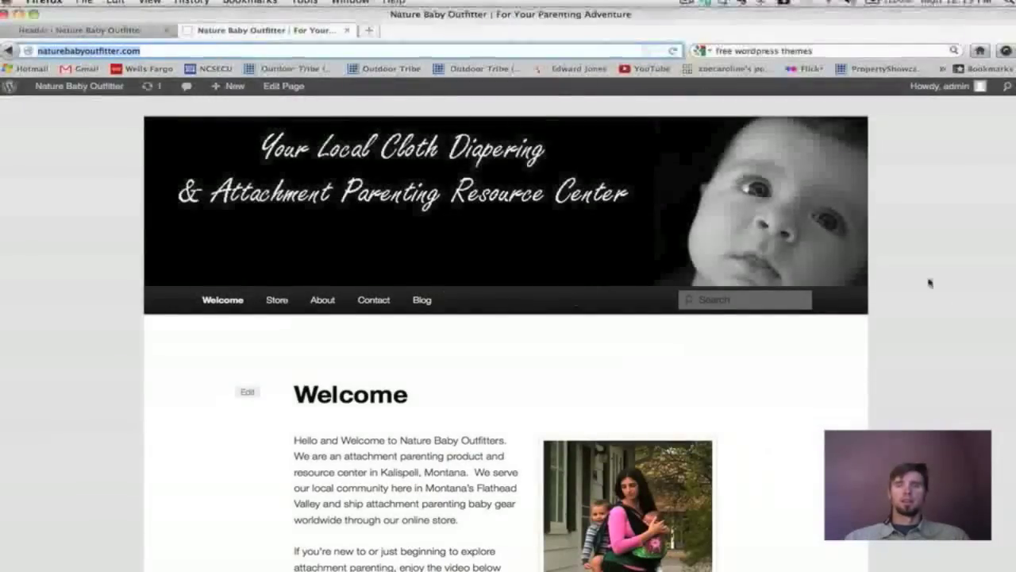
Scroll the front page to confirm the banner shows no title or tagline.
click(683, 297)
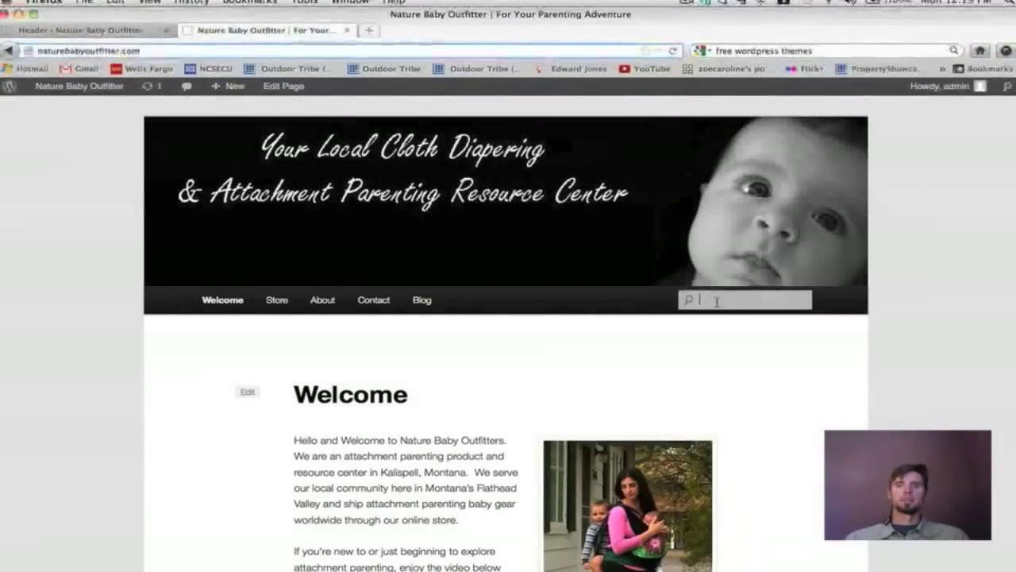
scroll(717, 304, down, 1)
scroll(717, 303, up, 1)
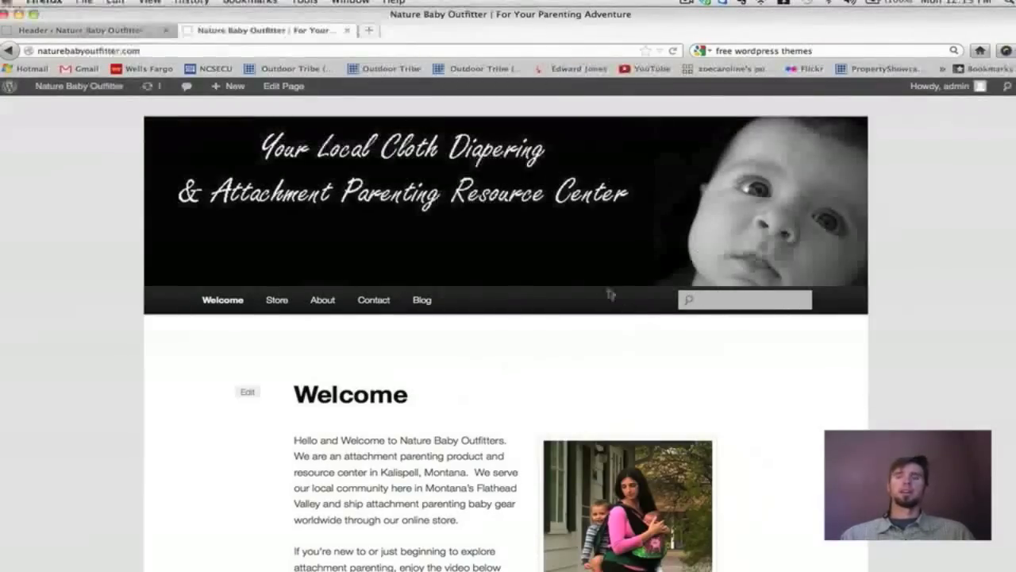
scroll(569, 226, down, 3)
scroll(568, 226, up, 3)
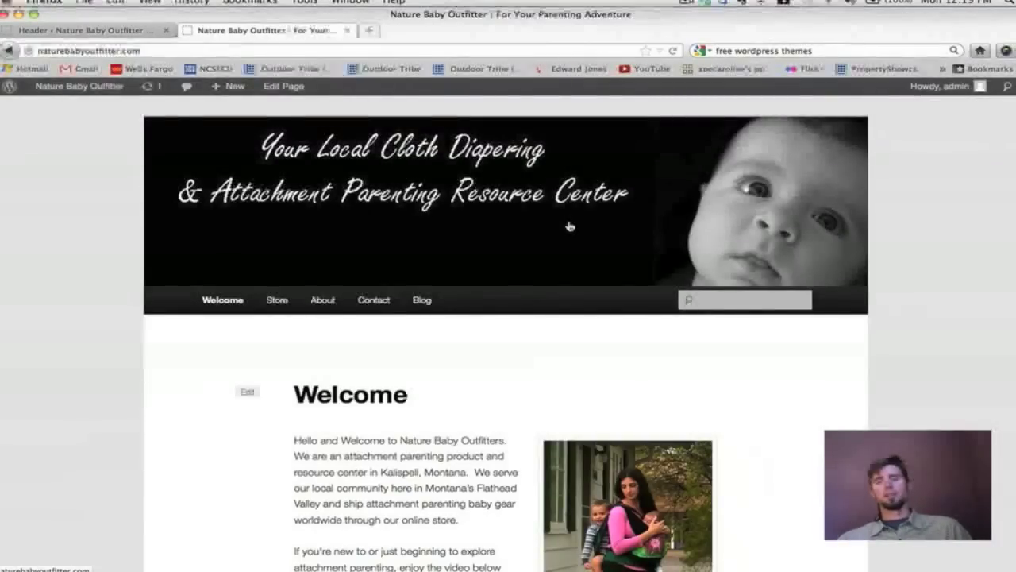
scroll(567, 227, down, 3)
scroll(567, 226, up, 3)
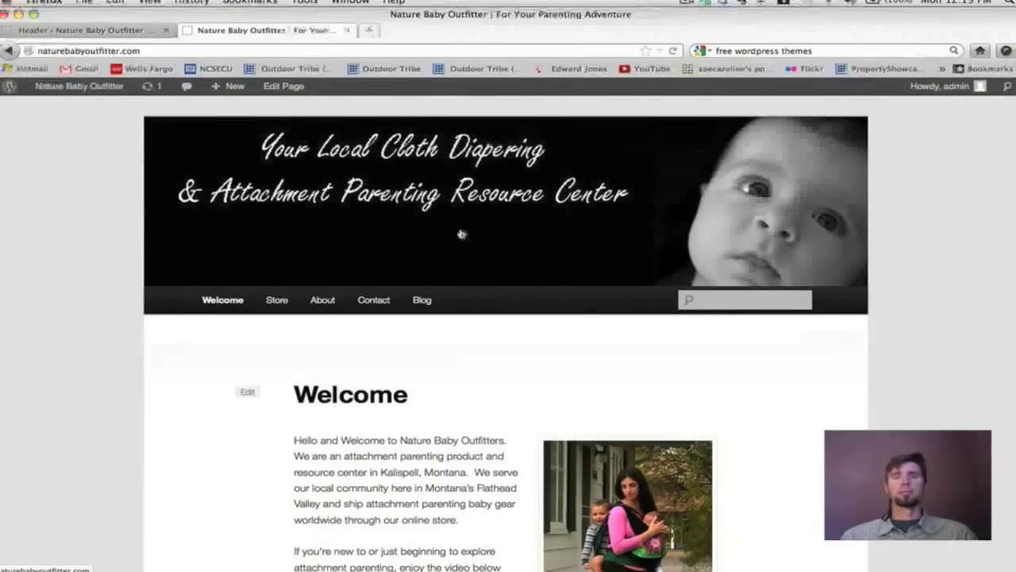
scroll(401, 230, down, 5)
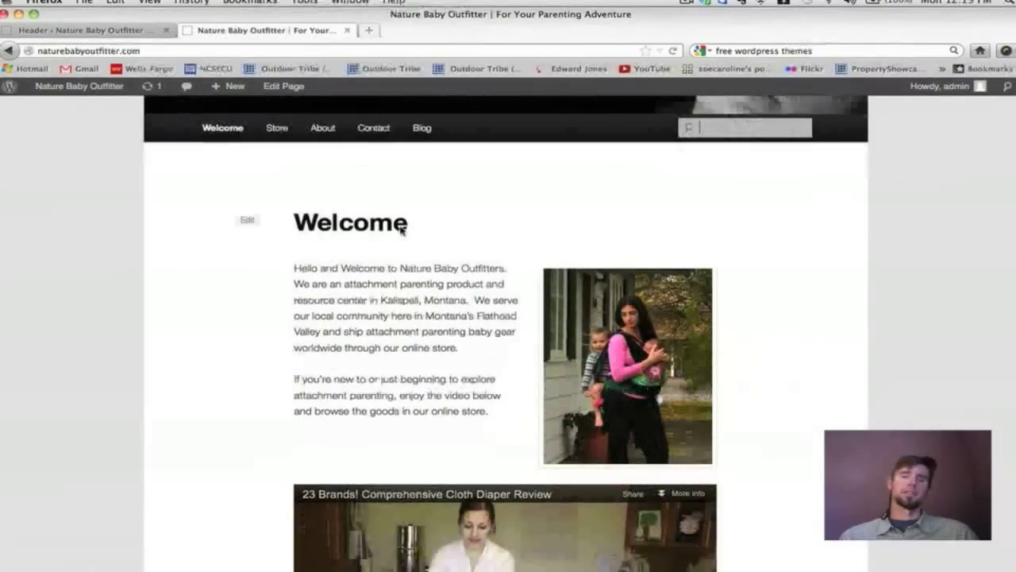
scroll(401, 230, up, 5)
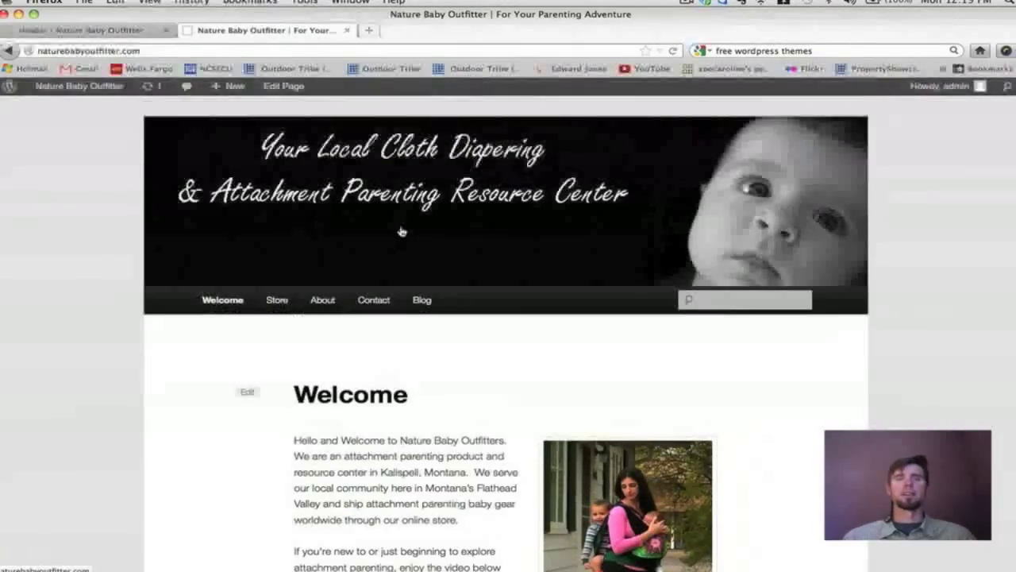
click(140, 36)
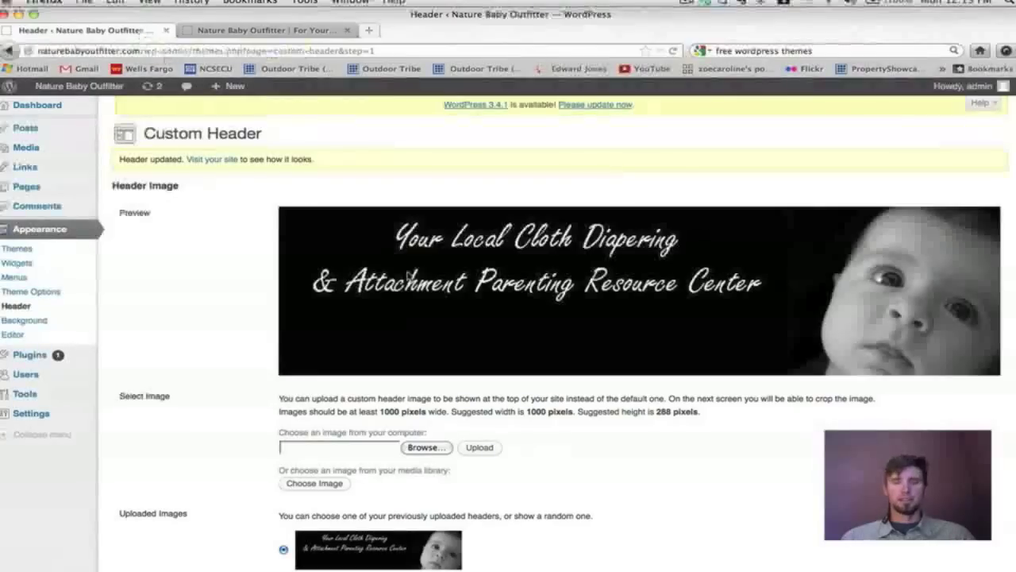
Re-check 'Show header text with your image' and save the header settings.
scroll(409, 275, down, 5)
scroll(409, 275, down, 5)
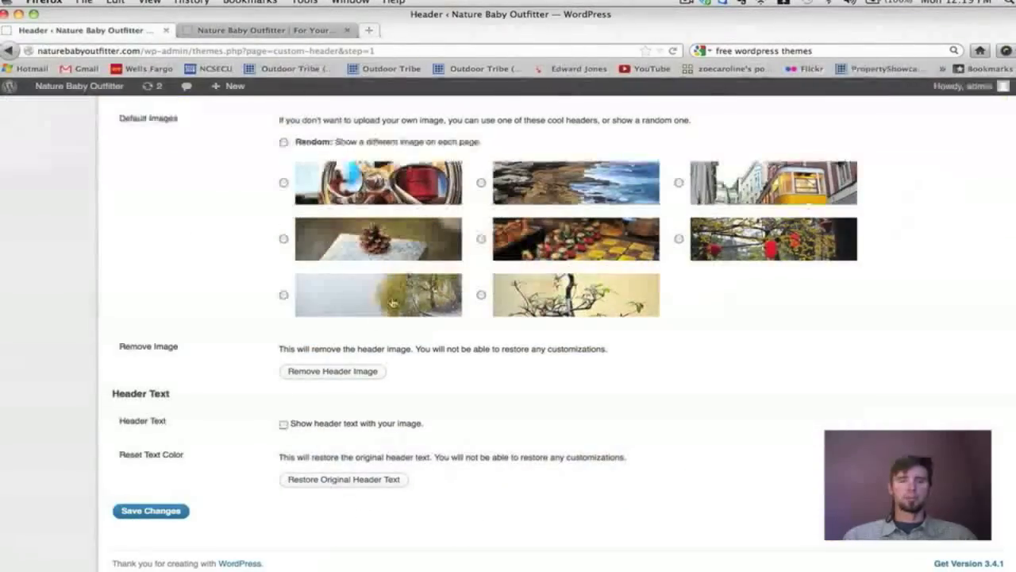
click(286, 426)
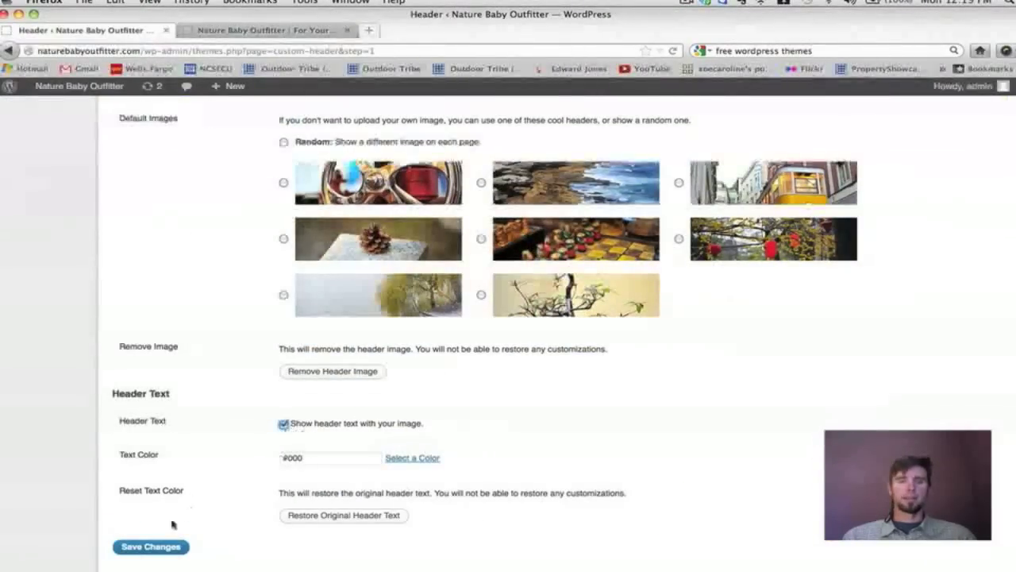
click(151, 546)
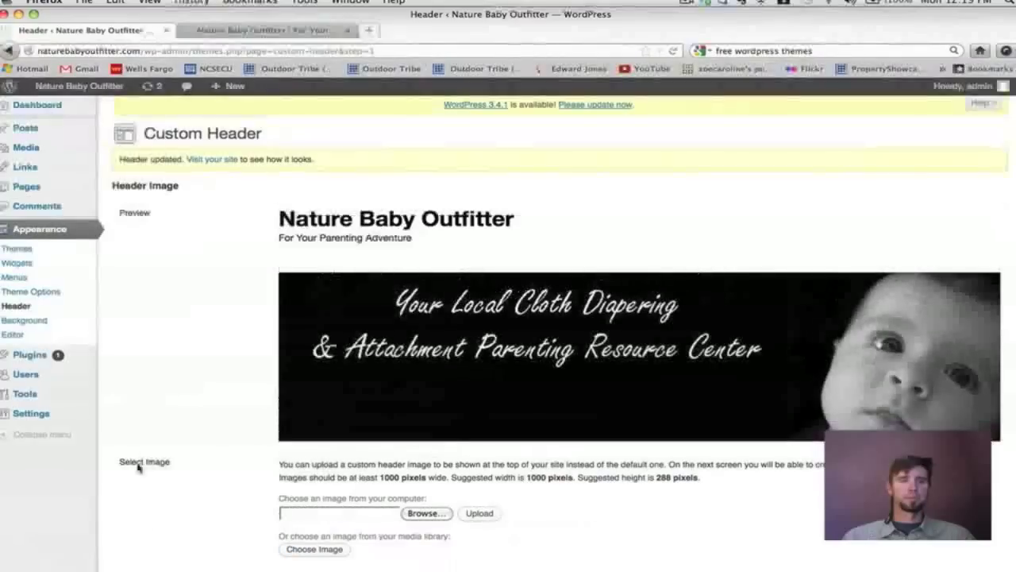
click(35, 322)
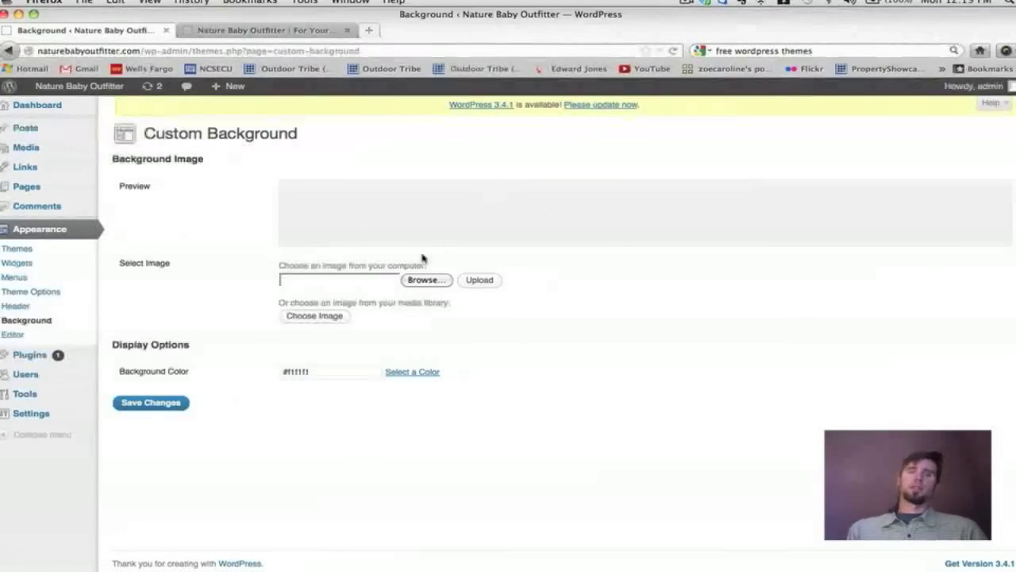
Set the background colour to magenta #ea55e7, save it, and switch to the live site.
click(412, 373)
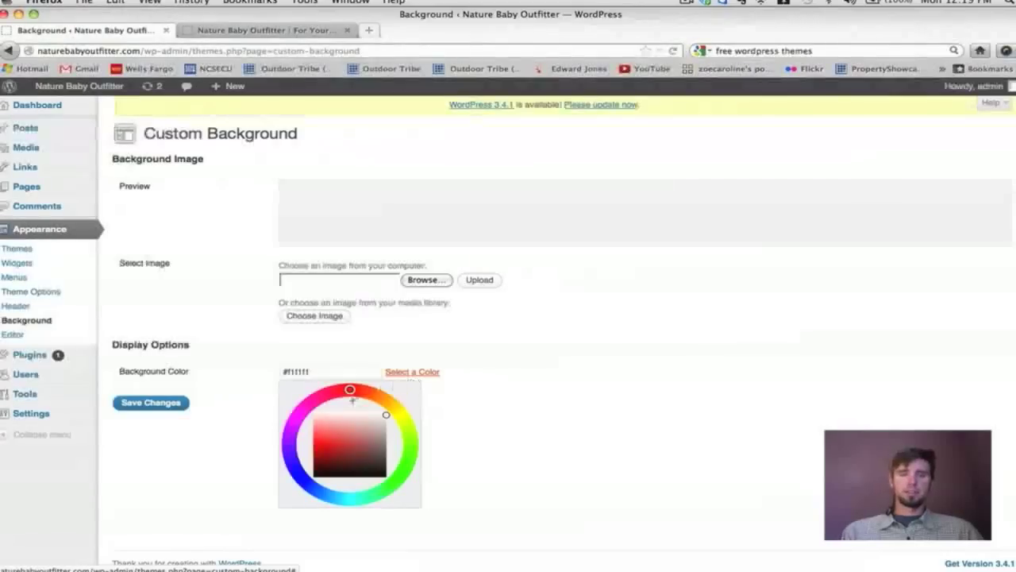
drag(350, 390, 316, 397)
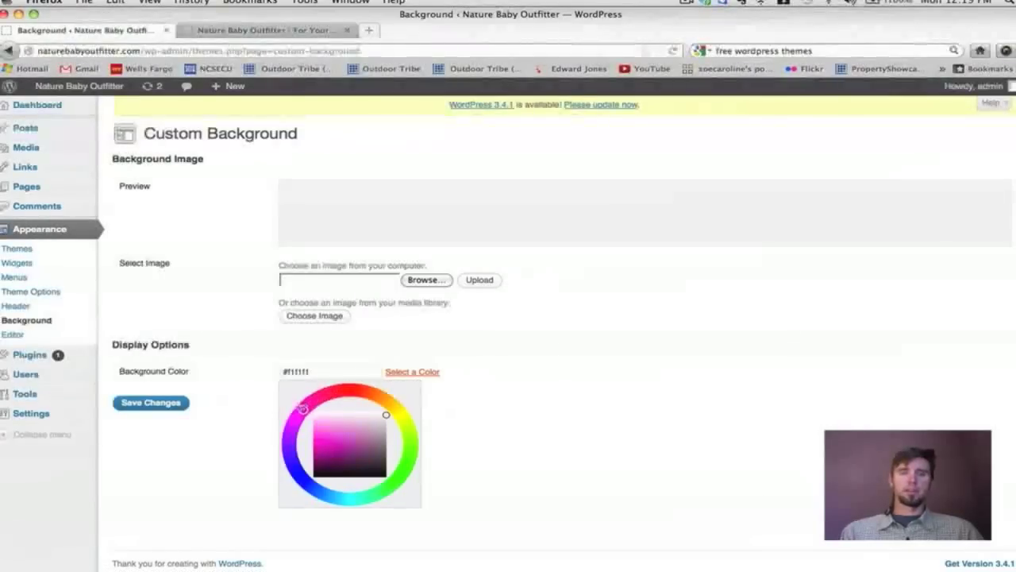
drag(385, 415, 329, 436)
click(159, 402)
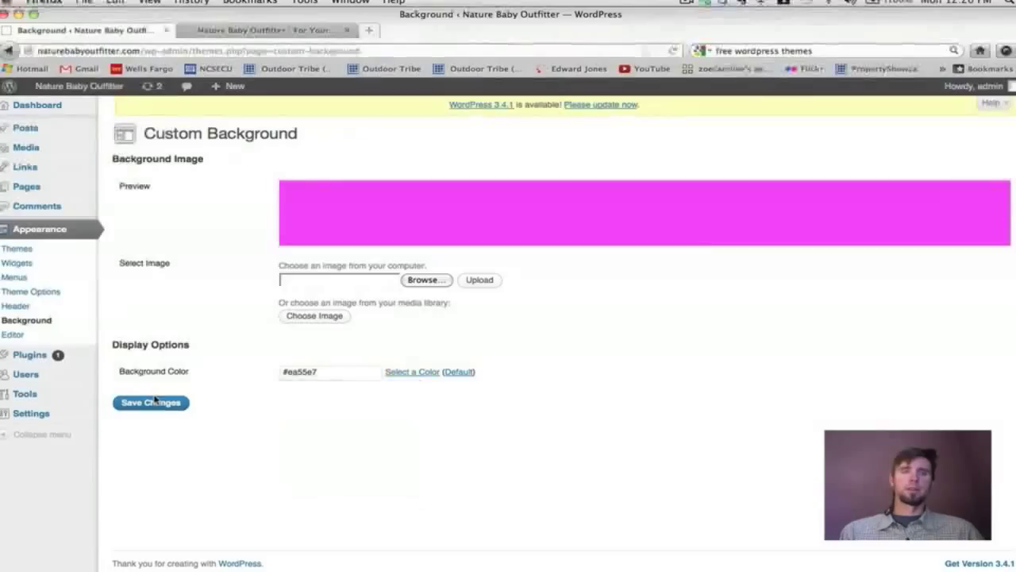
click(159, 402)
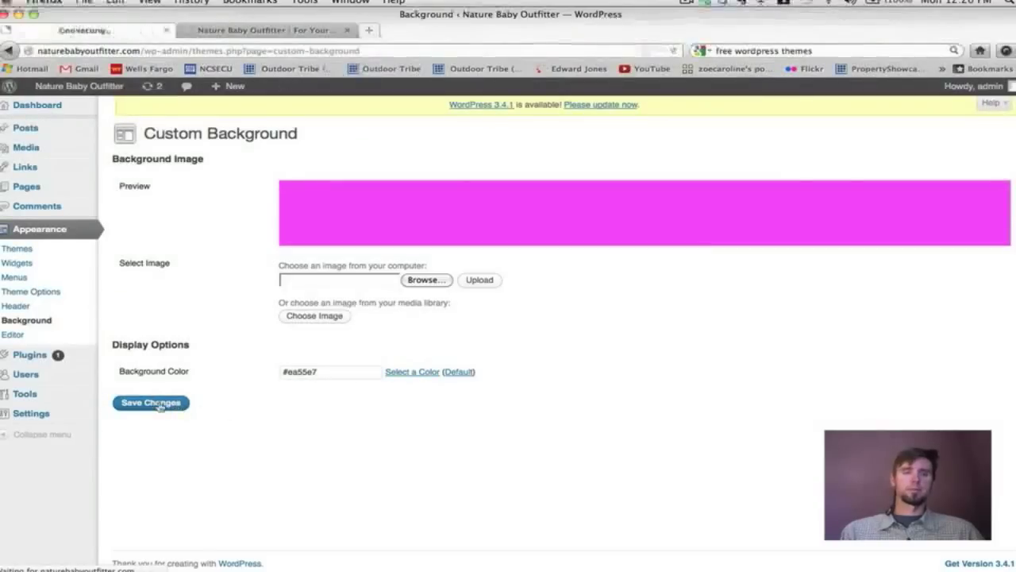
click(228, 30)
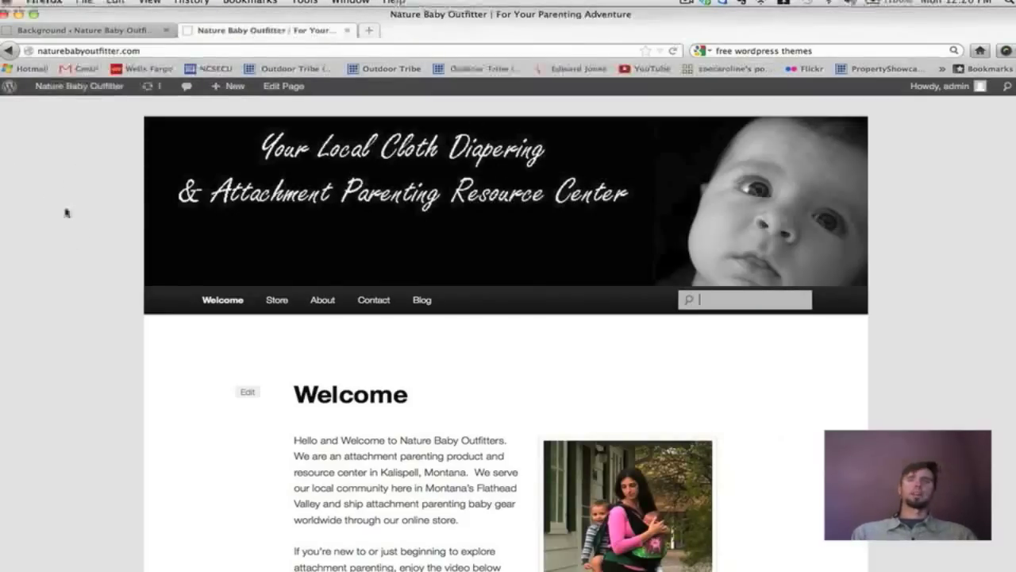
Reload the live site to check the magenta background, then return to Custom Background.
click(674, 51)
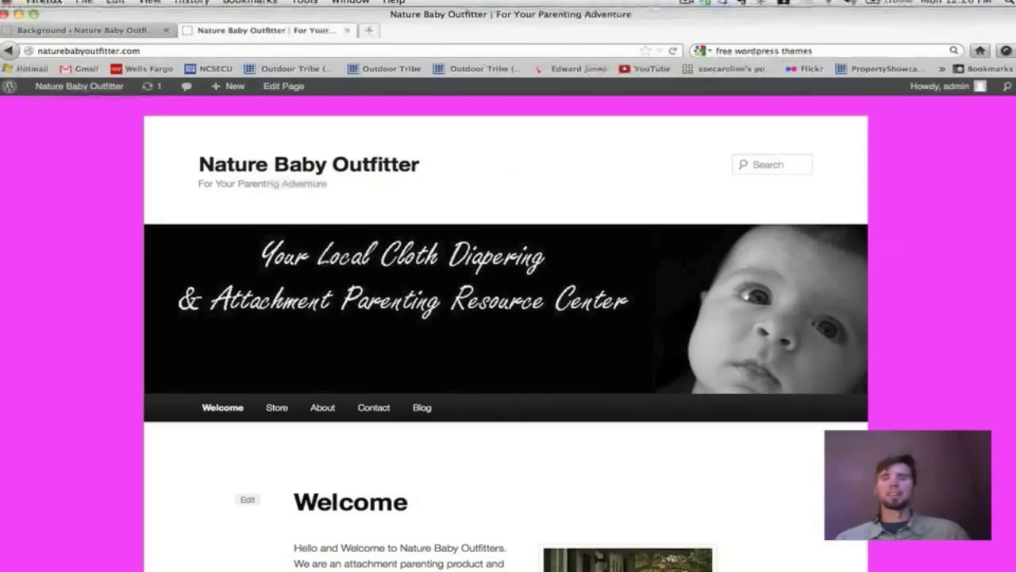
scroll(5, 254, down, 10)
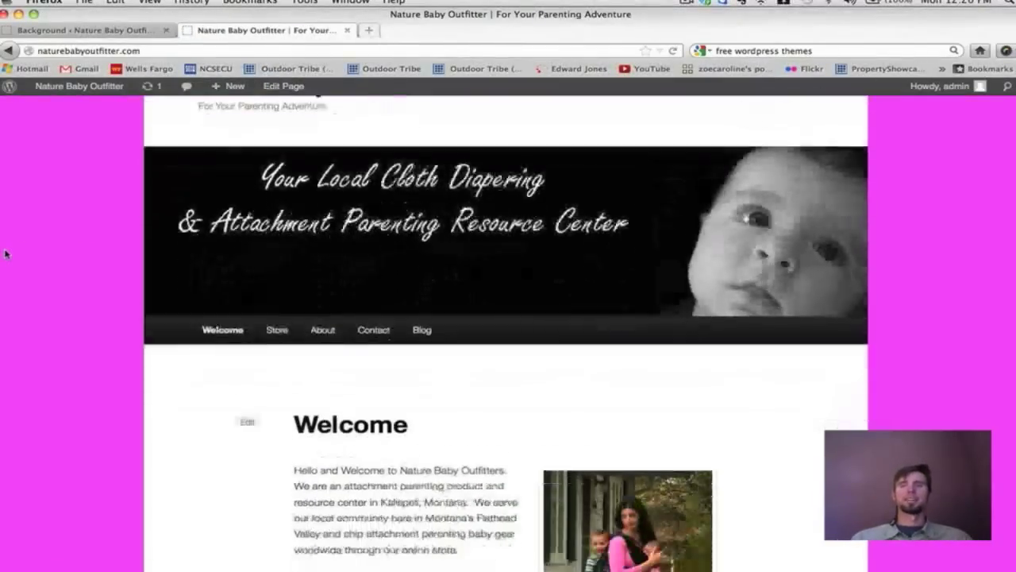
scroll(5, 254, up, 10)
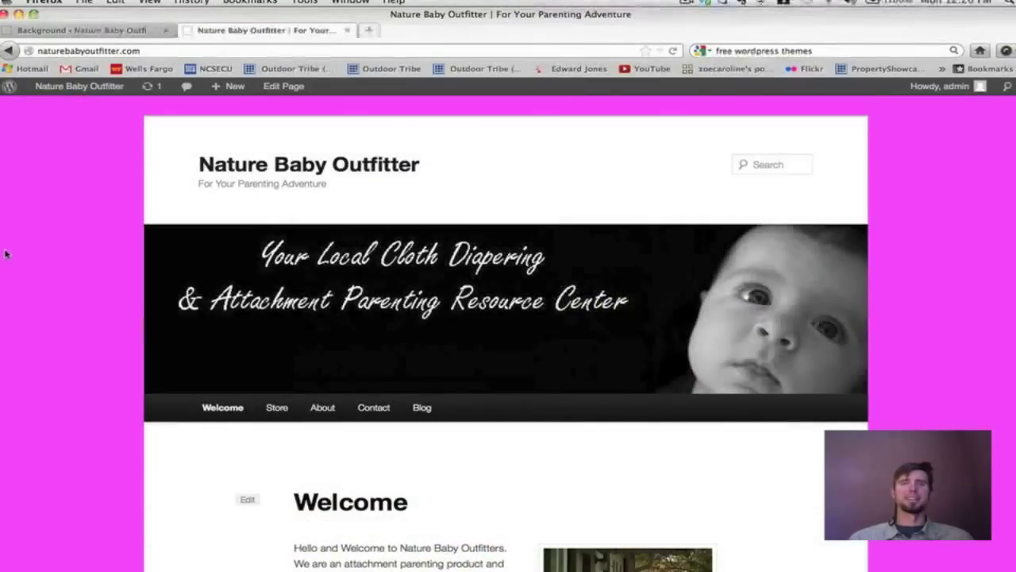
click(93, 31)
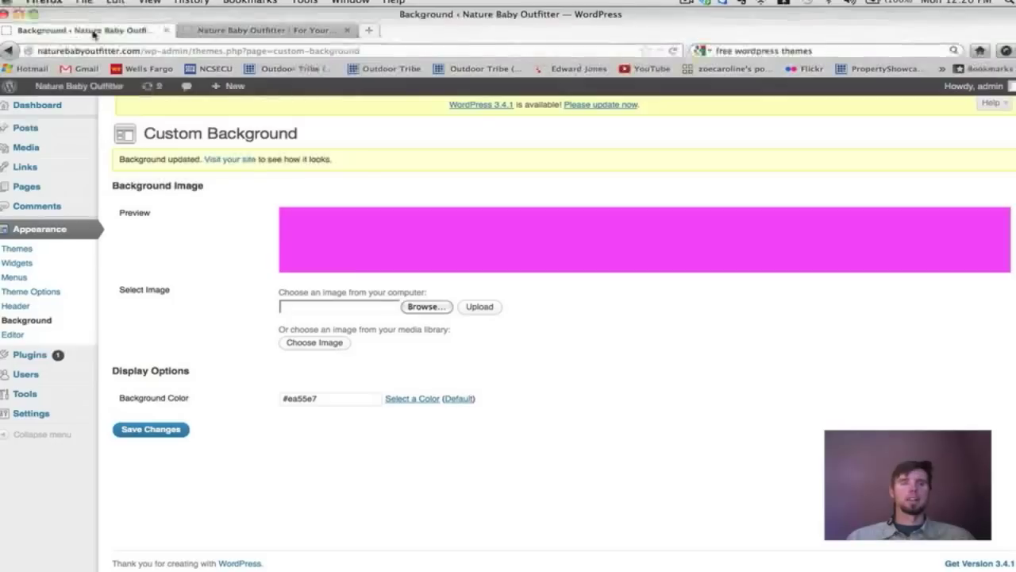
Change the background colour to lavender #c59cc4 and save it.
click(399, 405)
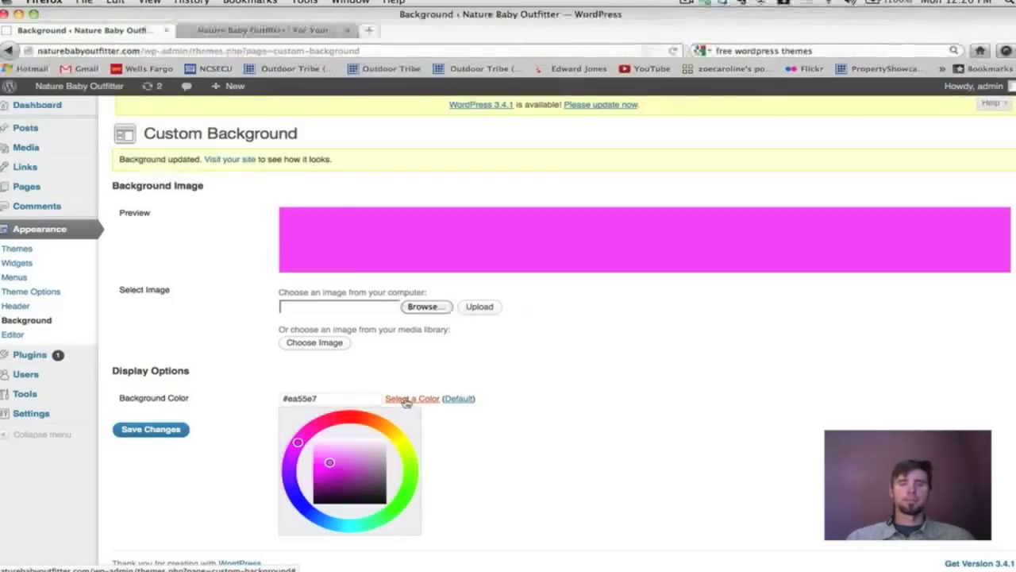
click(374, 454)
drag(374, 454, 365, 458)
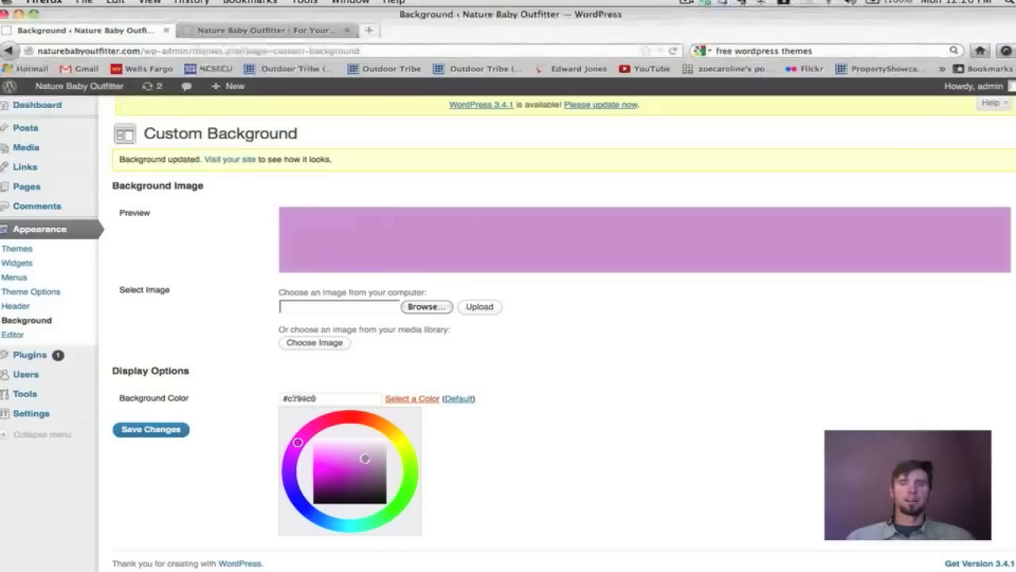
click(169, 434)
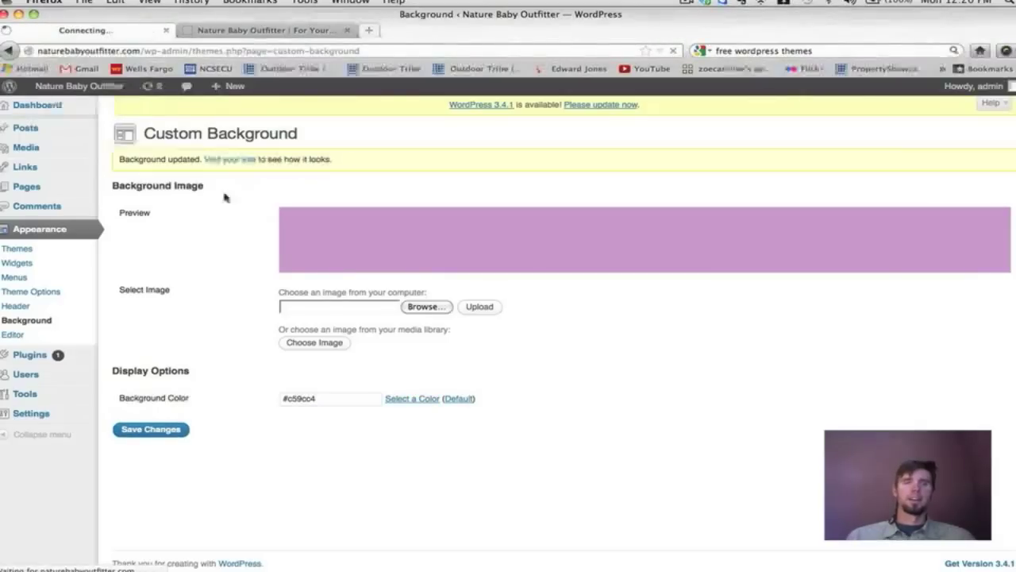
Check the lavender background on the reloaded live site, then return to the Background settings.
click(233, 31)
click(673, 50)
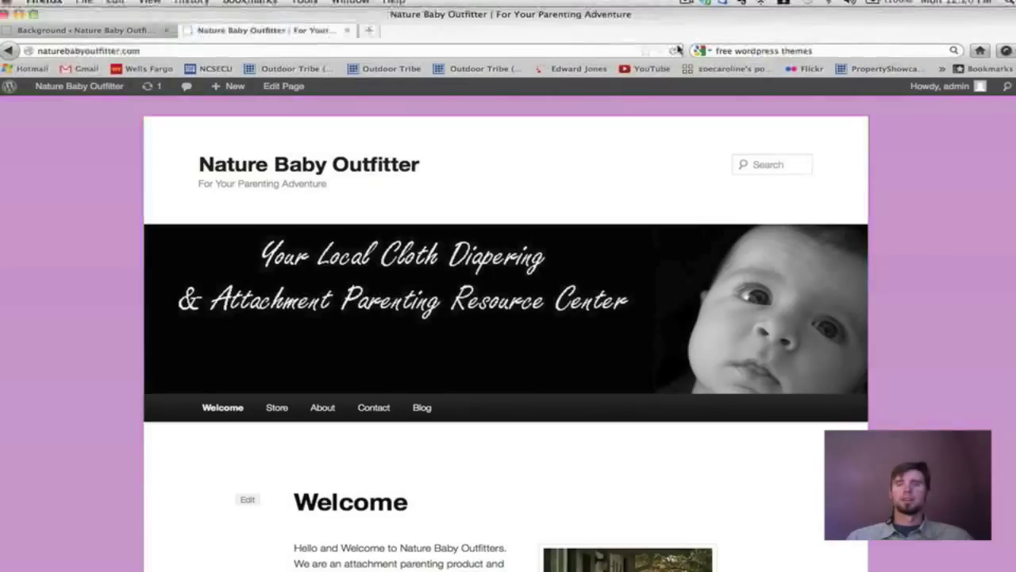
scroll(969, 295, down, 10)
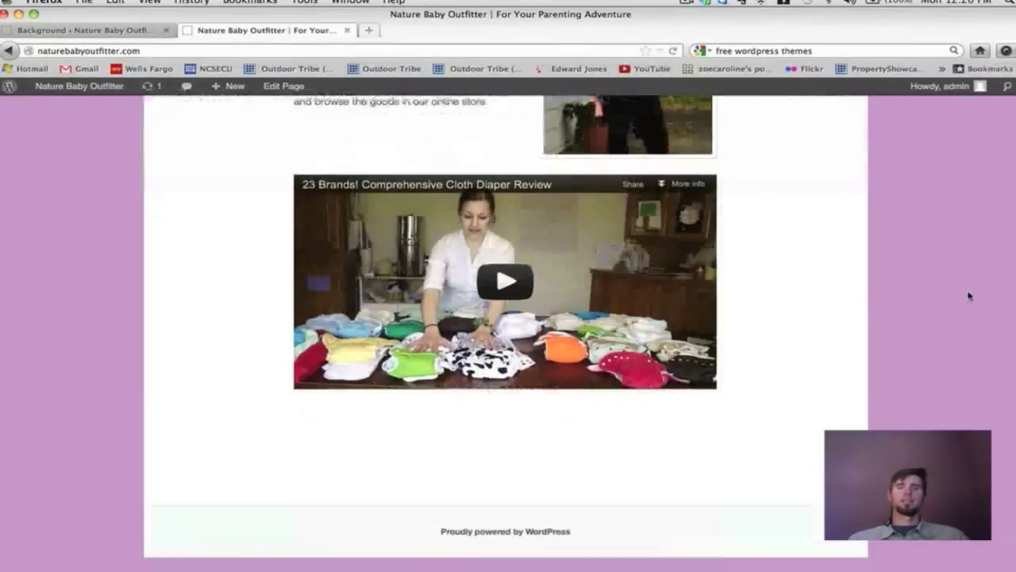
scroll(969, 295, up, 10)
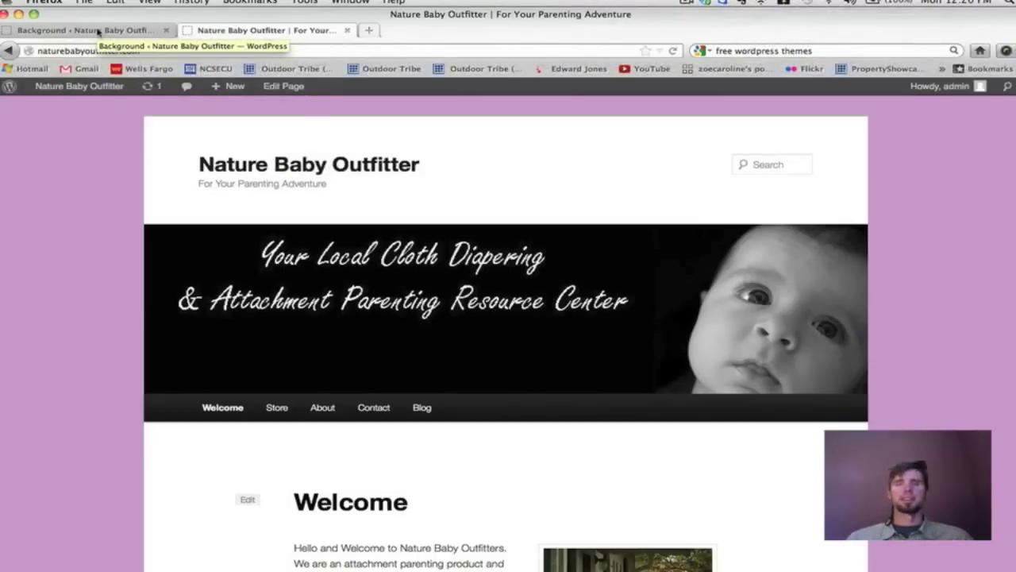
click(99, 32)
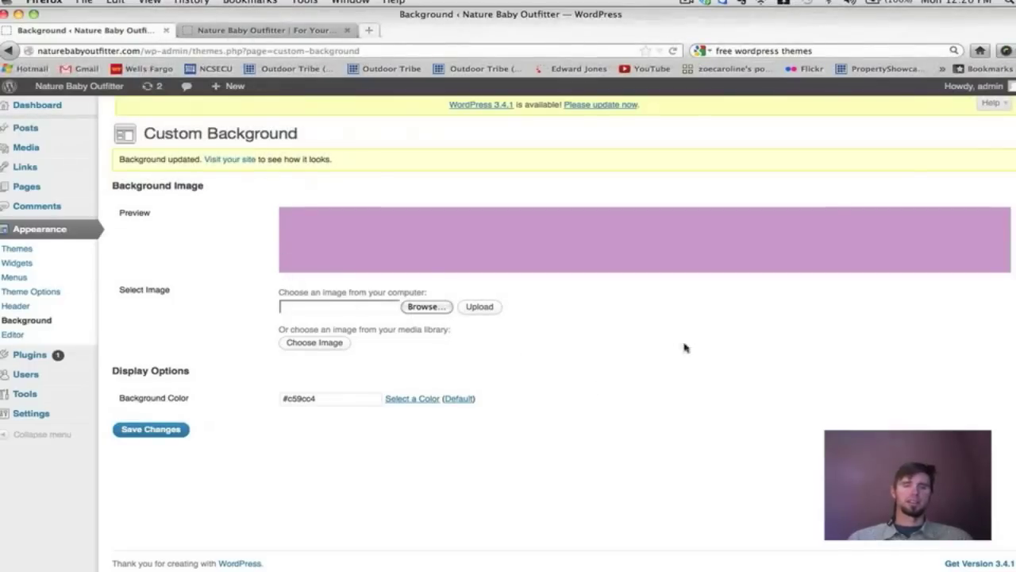
click(334, 350)
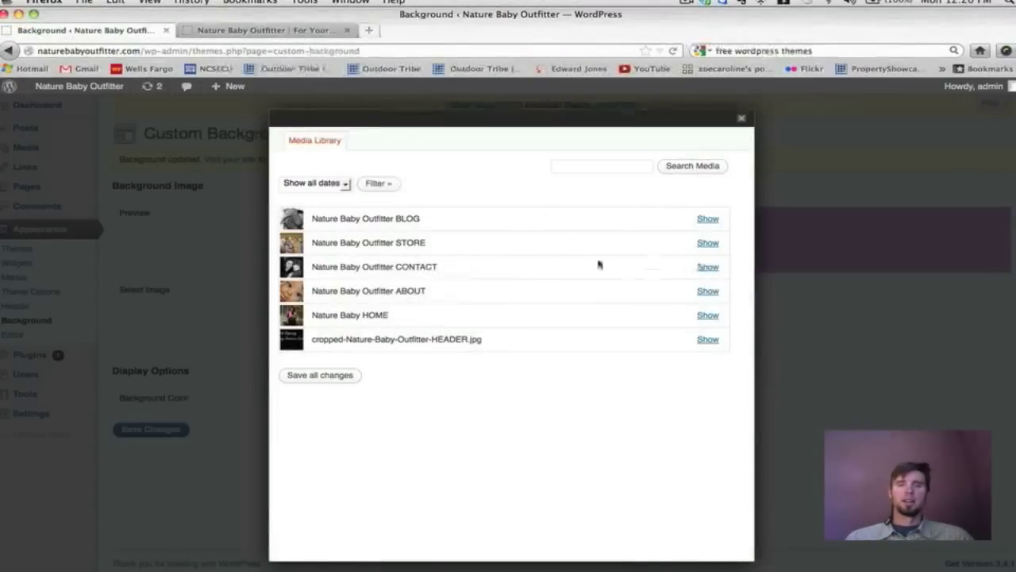
Close the media library and cancel browsing for an image file on the computer.
click(742, 117)
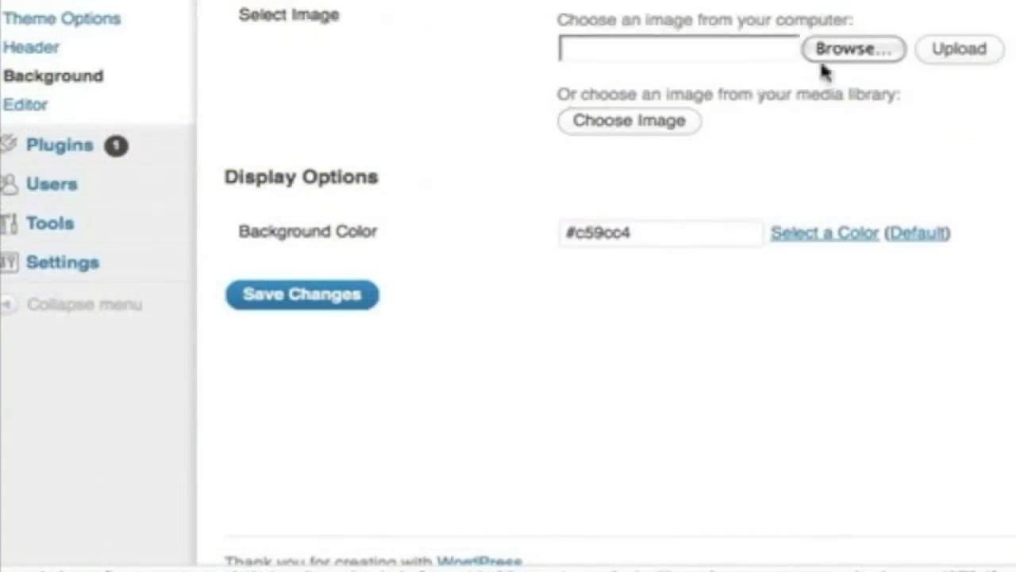
click(876, 53)
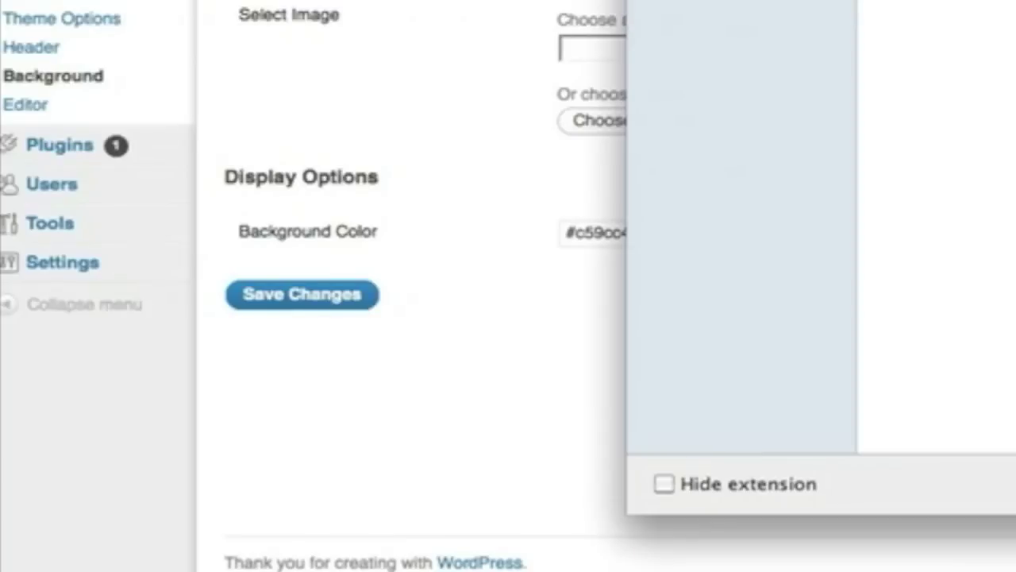
key(Escape)
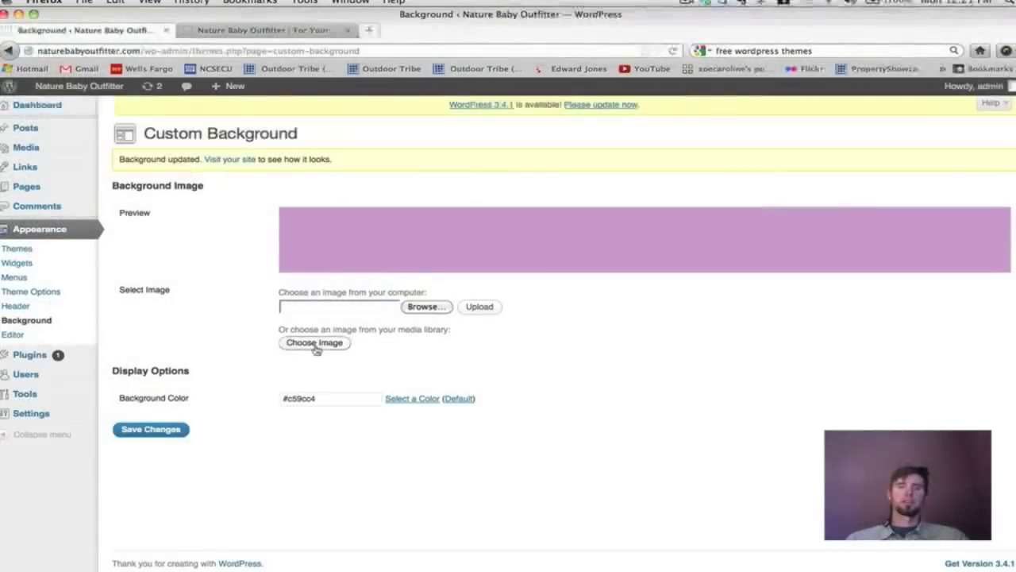
Set the Nature Baby Outfitter BLOG baby-feet image as the background, confirming the resend.
click(629, 120)
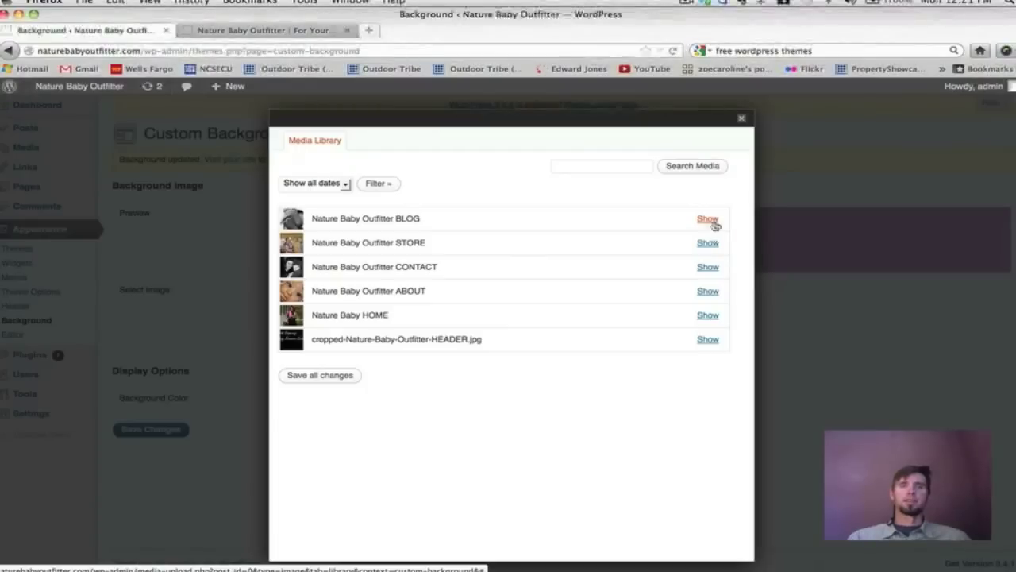
click(707, 220)
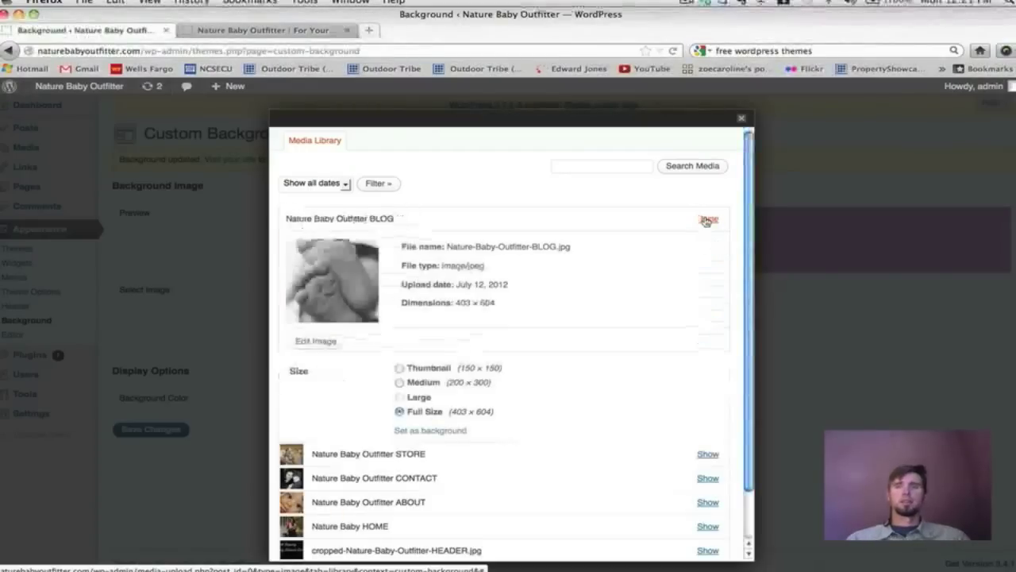
scroll(623, 242, down, 2)
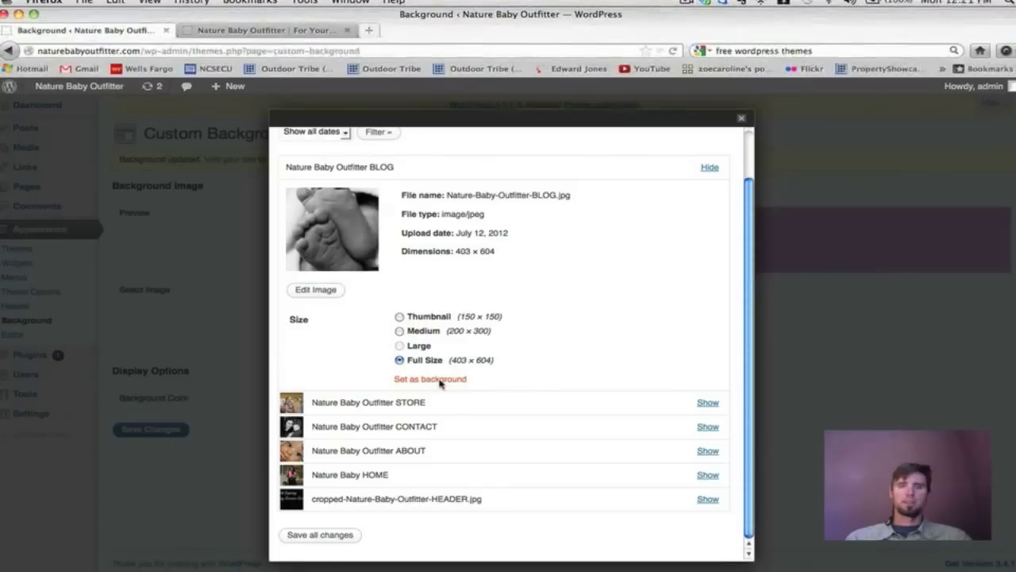
click(430, 381)
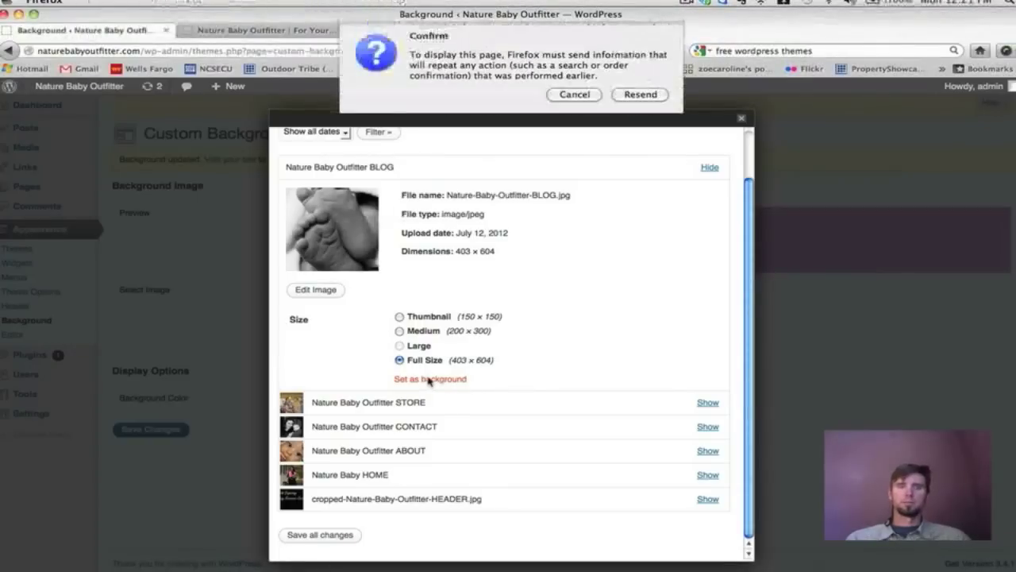
click(639, 94)
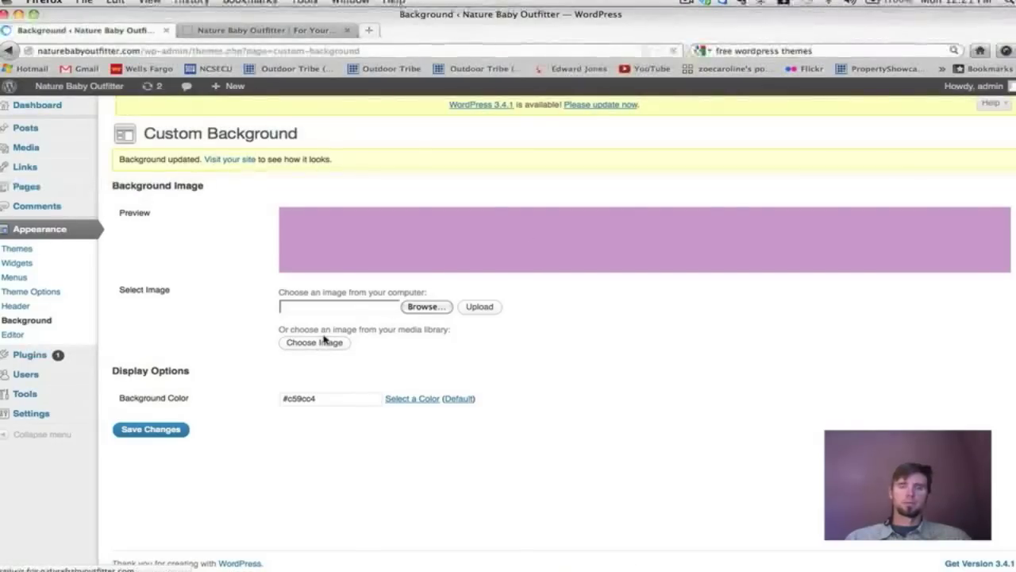
scroll(399, 334, down, 1)
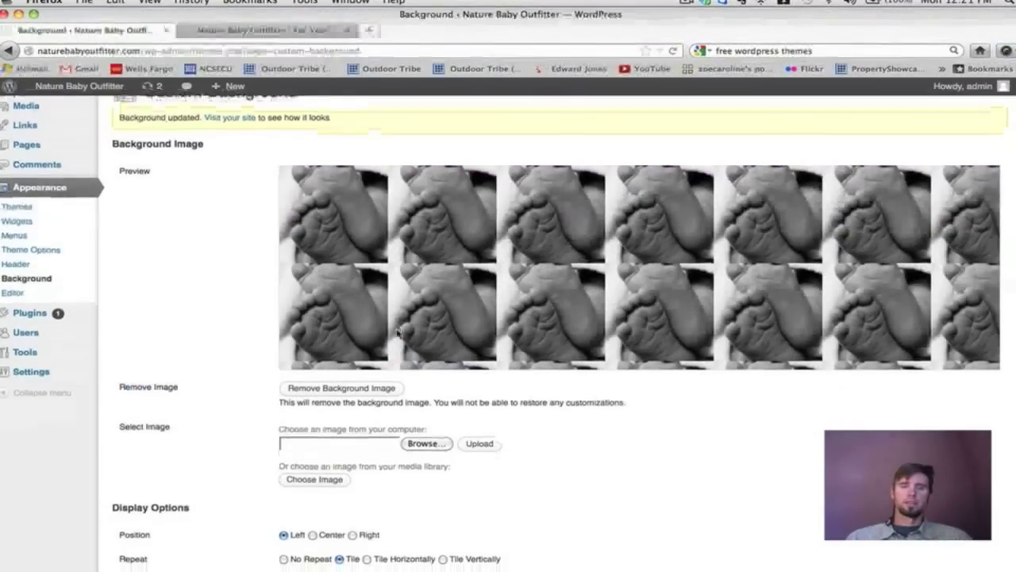
Save the background image settings with Left, Tile and Scroll, then view the live site.
scroll(398, 333, down, 3)
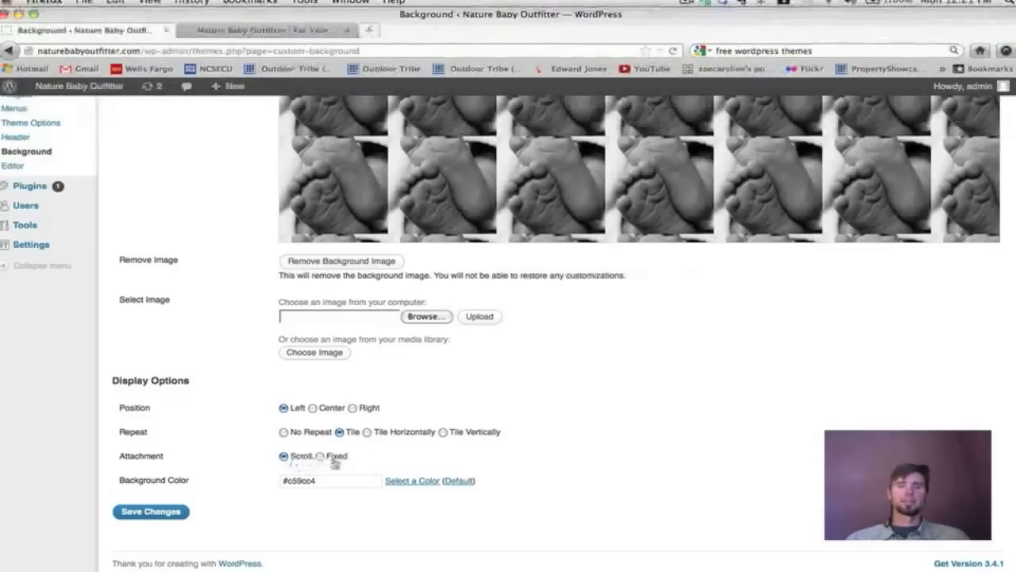
click(159, 511)
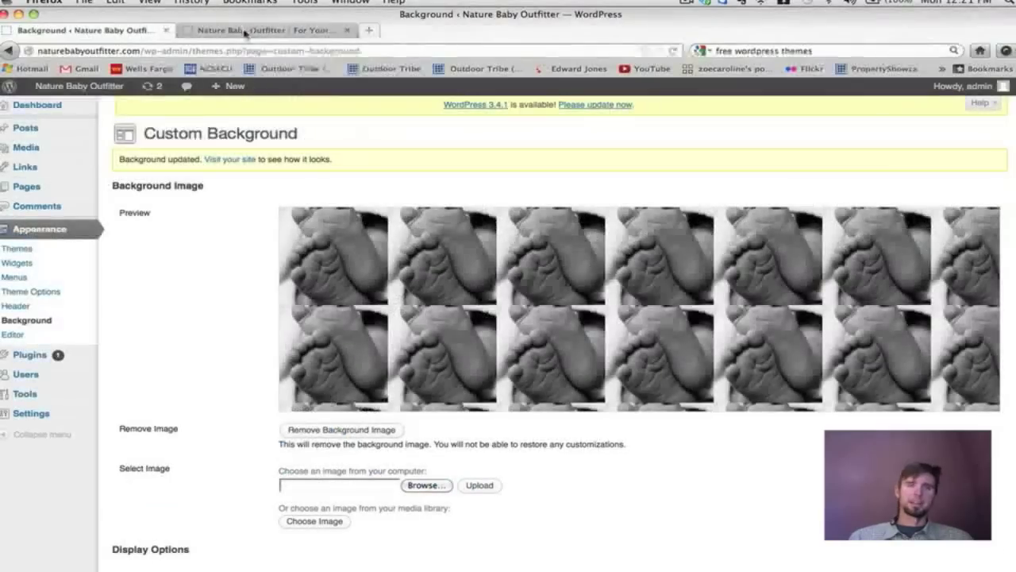
click(264, 30)
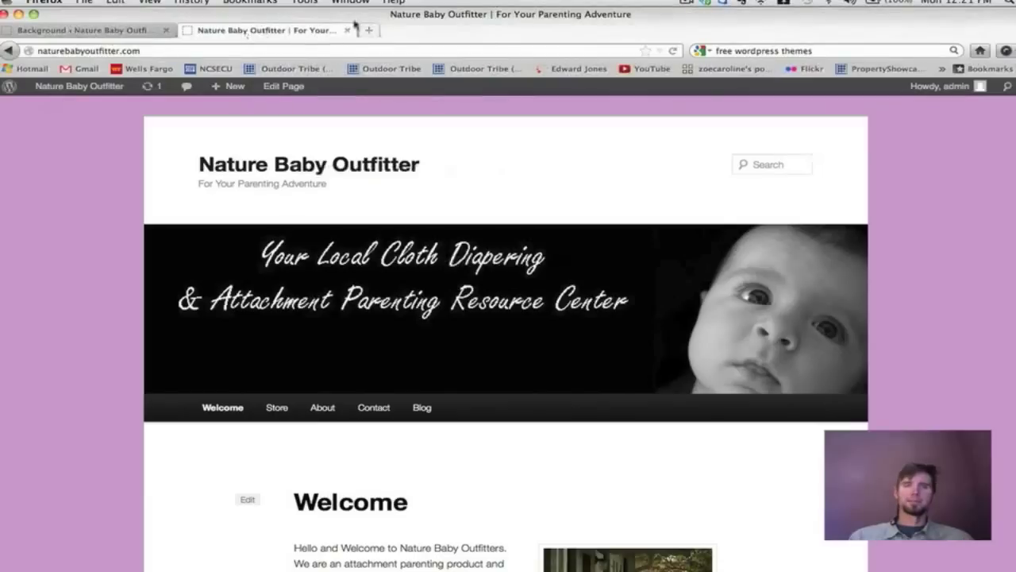
Check the tiled baby-feet background on the reloaded site, then return to Display Options.
click(674, 52)
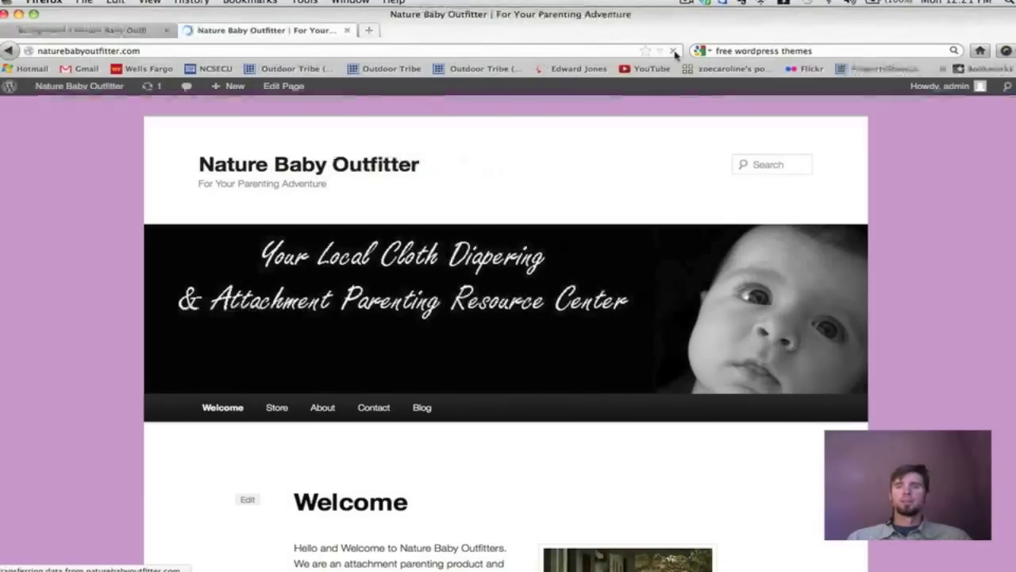
scroll(813, 181, down, 10)
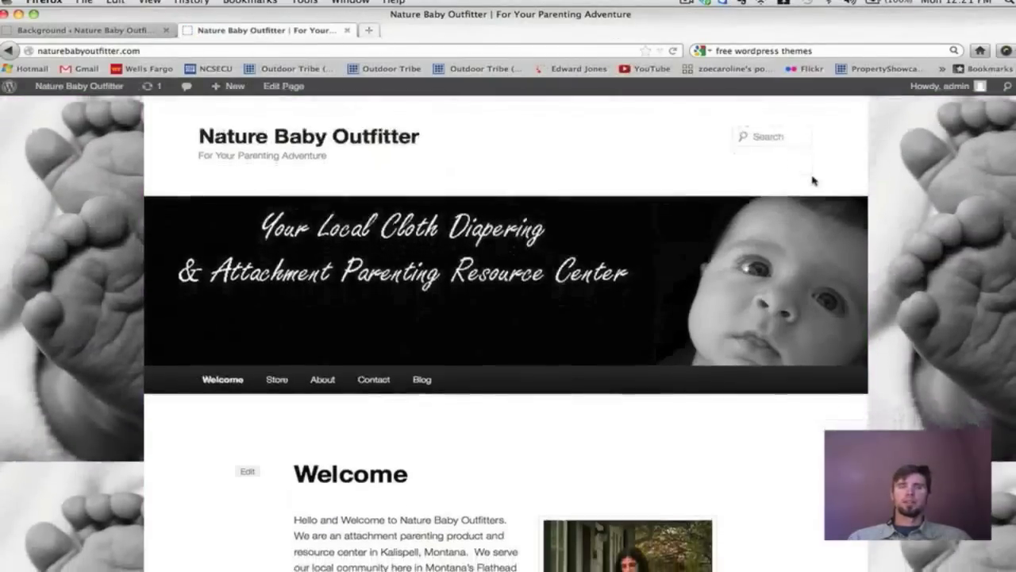
scroll(813, 181, up, 2)
scroll(813, 181, up, 6)
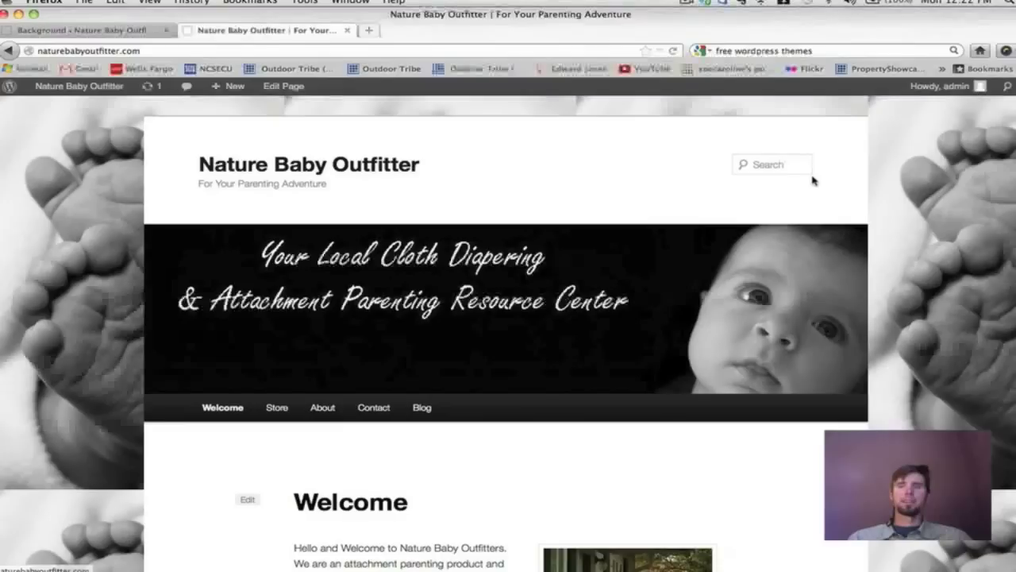
scroll(813, 181, down, 3)
scroll(813, 181, down, 1)
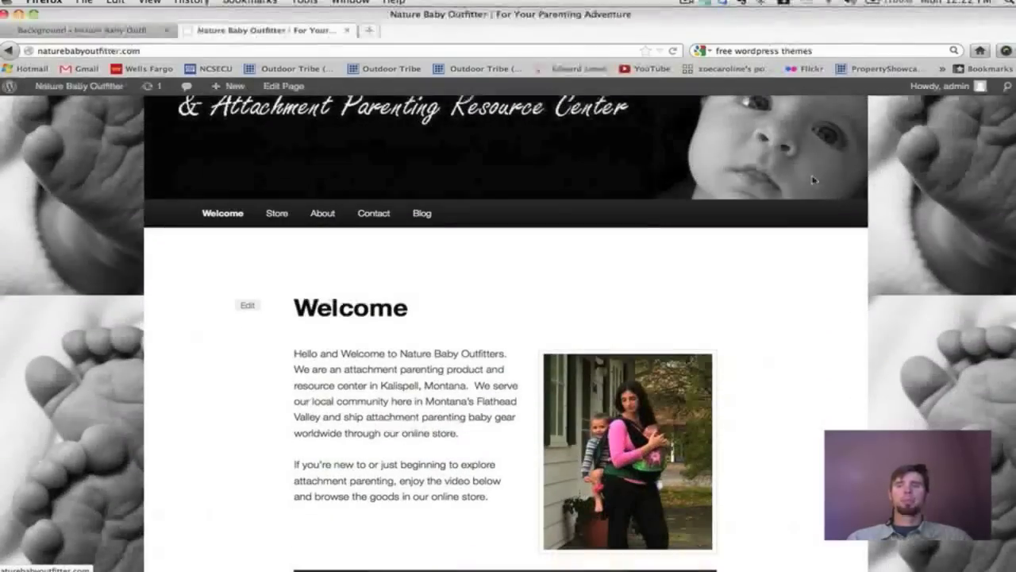
scroll(813, 181, up, 3)
click(102, 35)
scroll(574, 302, down, 3)
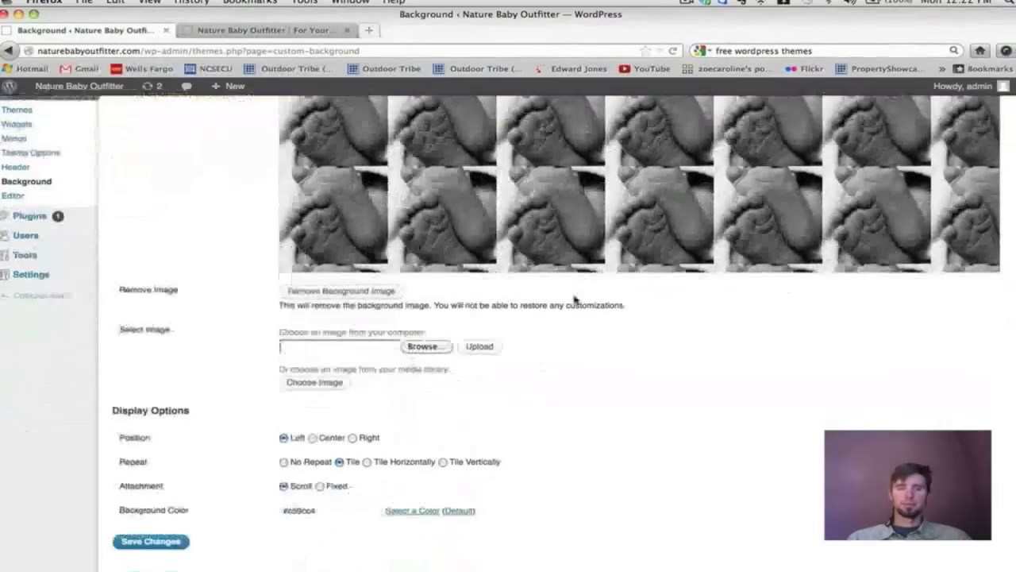
Set the background image to No Repeat, save, and check the single image on the live site.
click(284, 462)
click(135, 540)
click(227, 31)
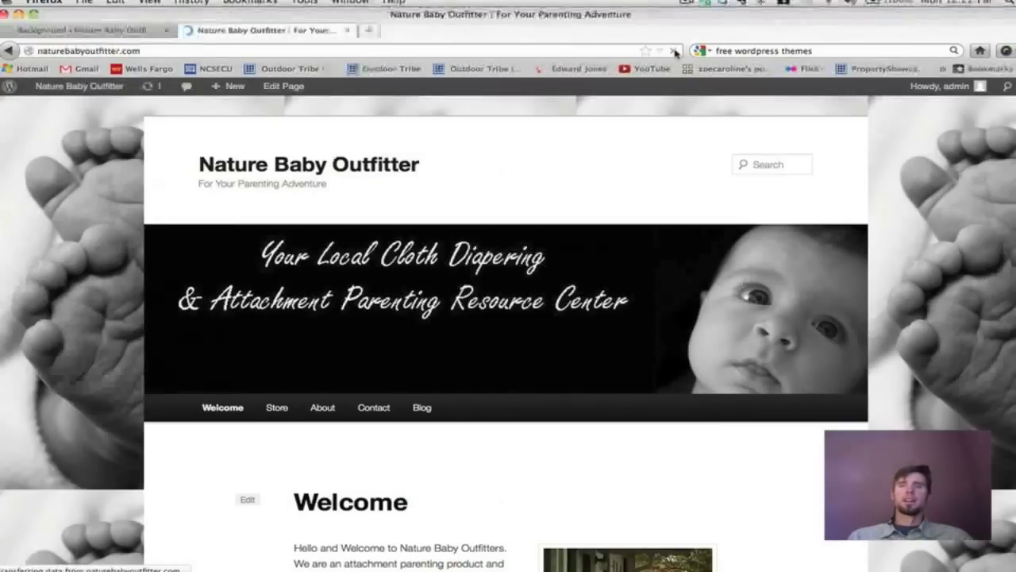
scroll(914, 245, down, 5)
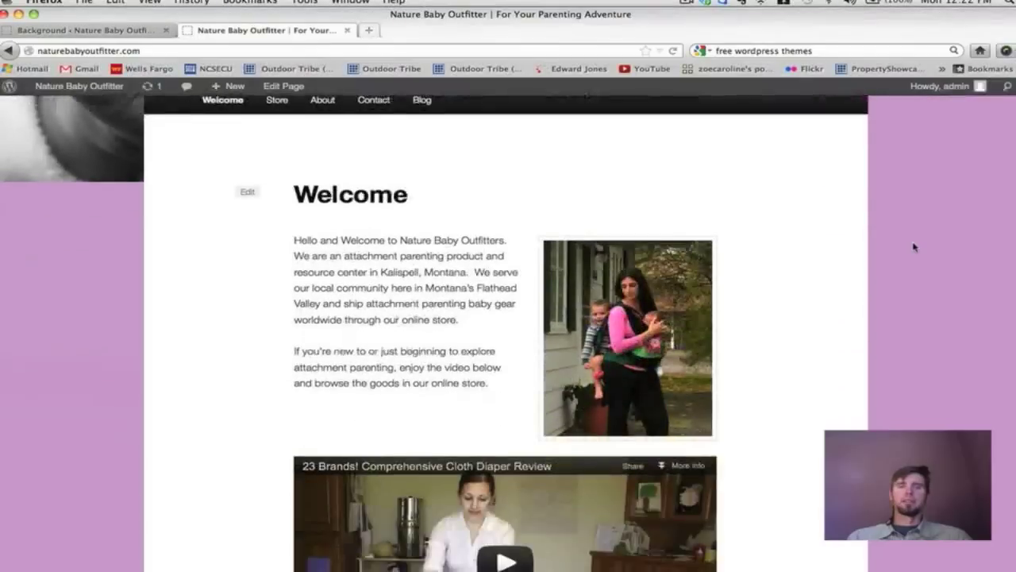
scroll(914, 247, up, 5)
scroll(914, 247, down, 10)
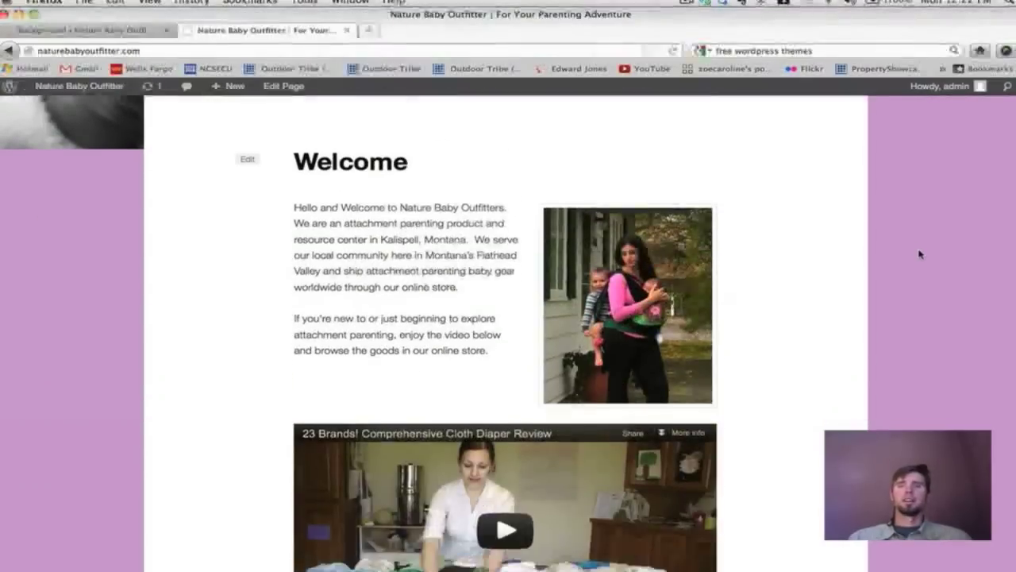
scroll(878, 316, up, 10)
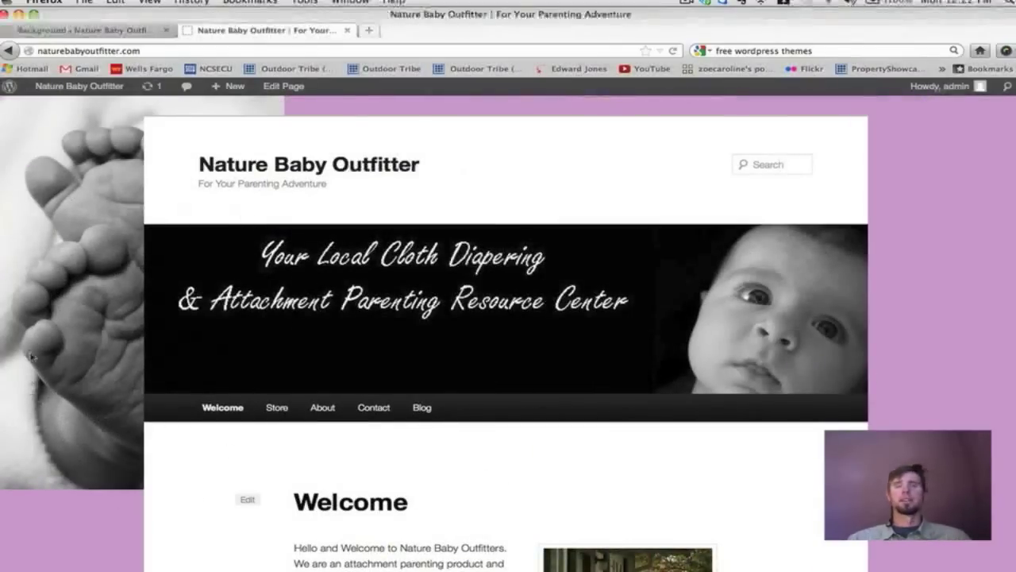
scroll(32, 356, down, 1)
scroll(32, 356, up, 1)
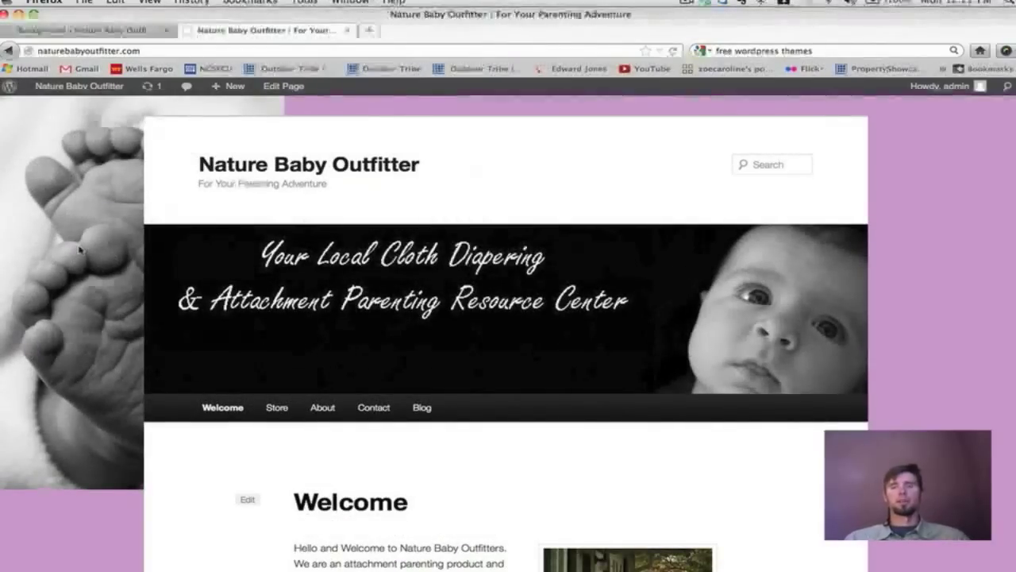
scroll(80, 246, down, 3)
scroll(75, 230, up, 3)
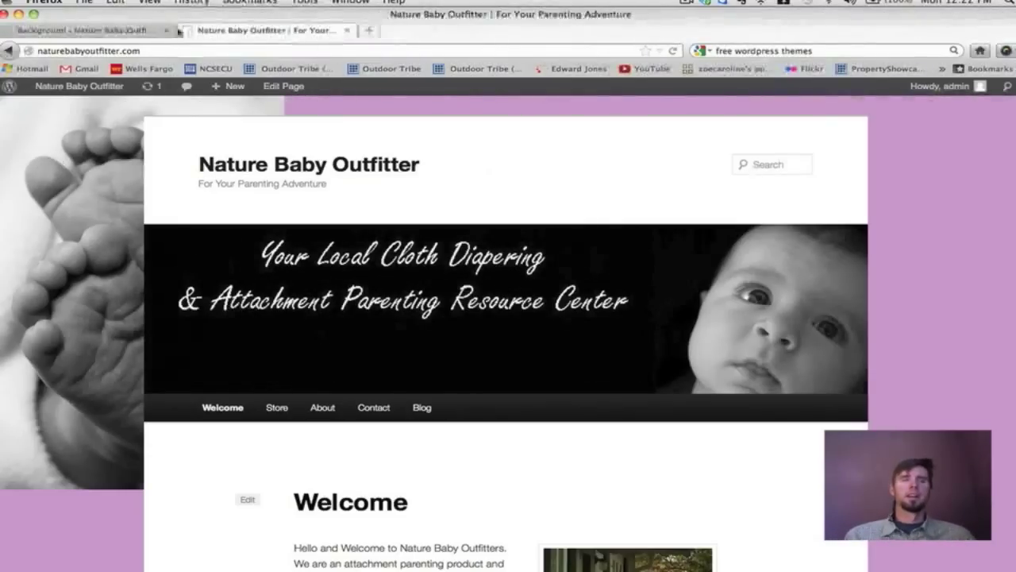
click(138, 33)
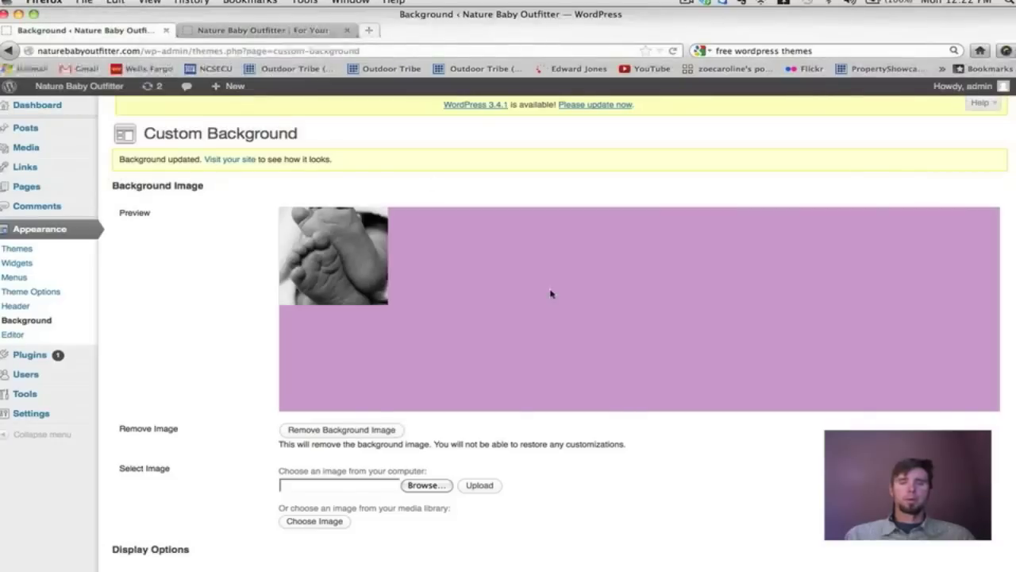
Set Repeat back to Tile, save, and check the repeating image on the live site.
scroll(551, 294, down, 5)
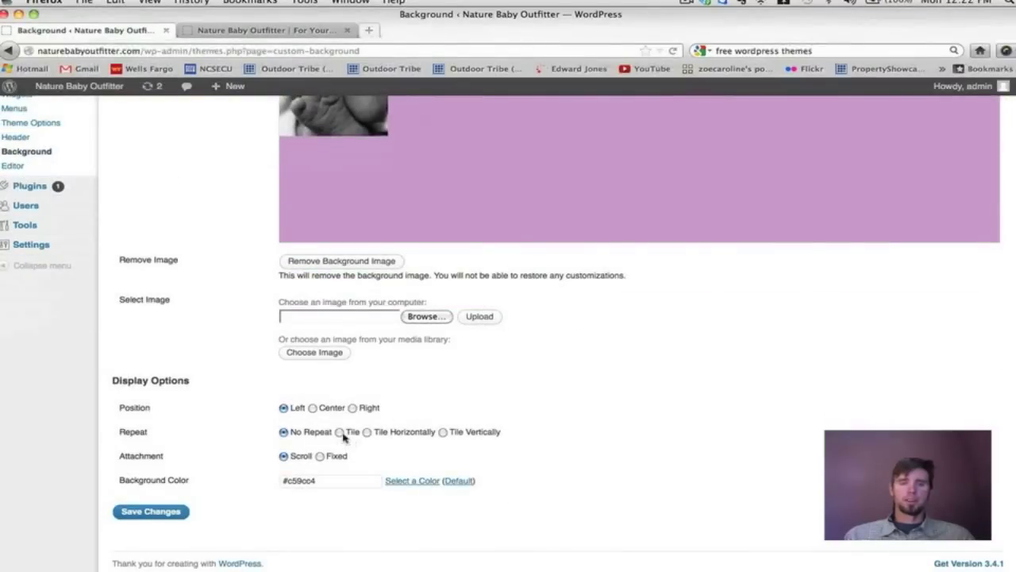
click(340, 432)
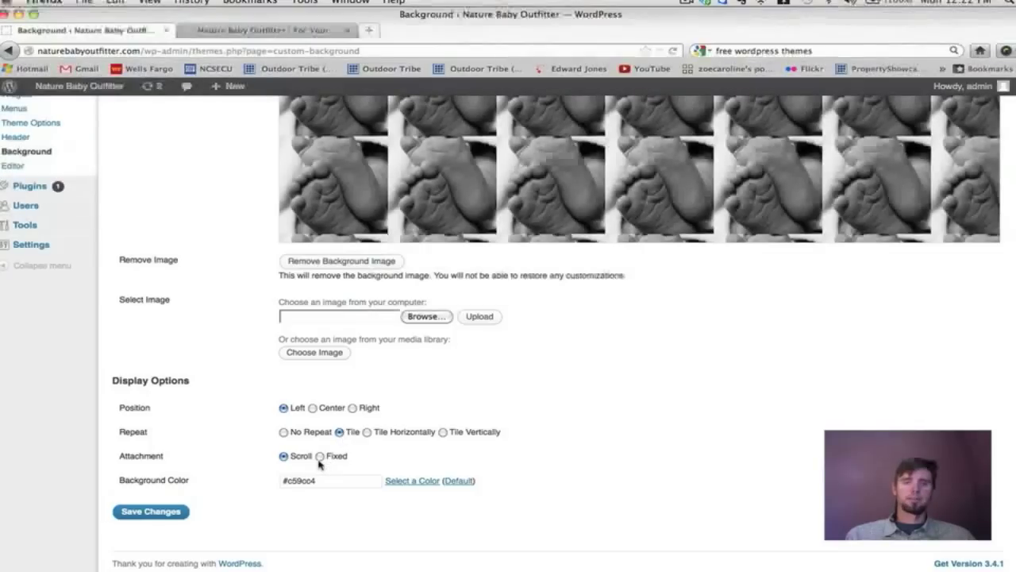
click(153, 513)
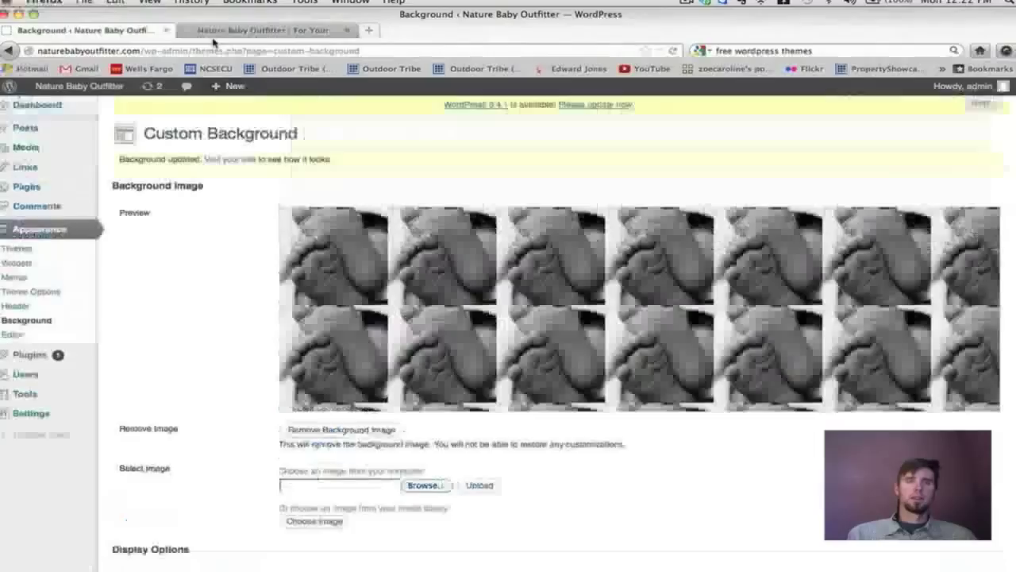
click(216, 31)
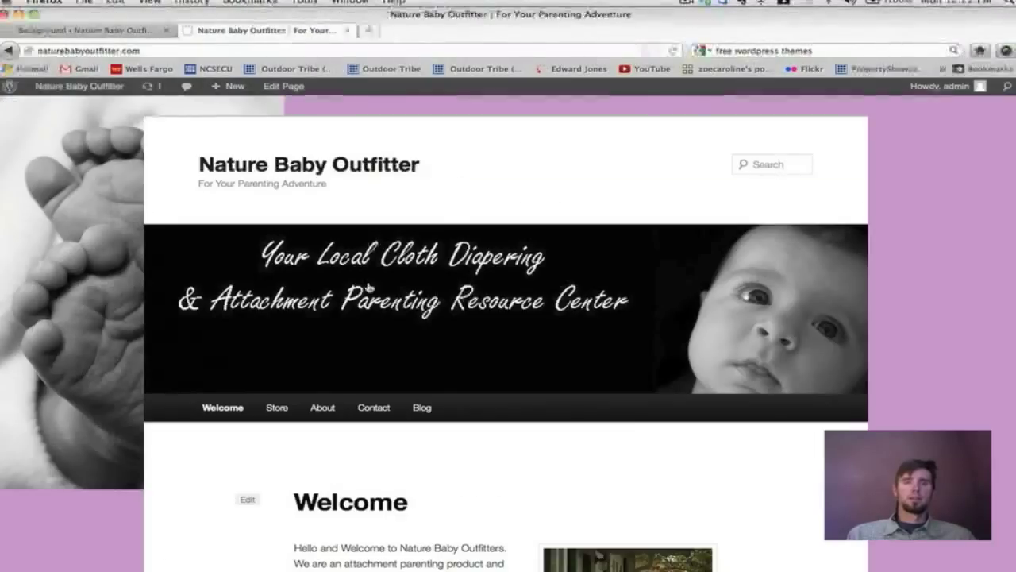
click(238, 405)
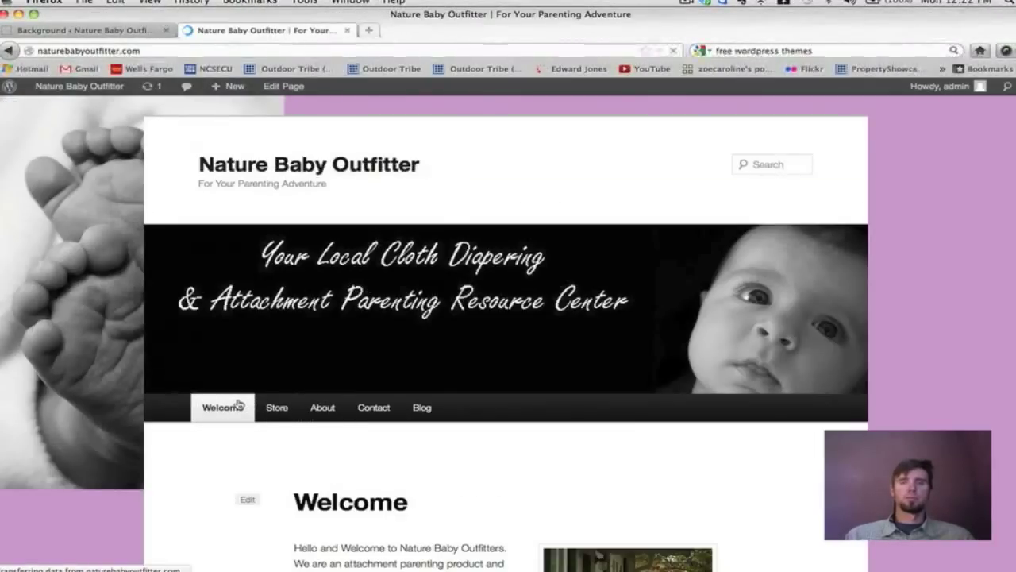
scroll(631, 320, down, 5)
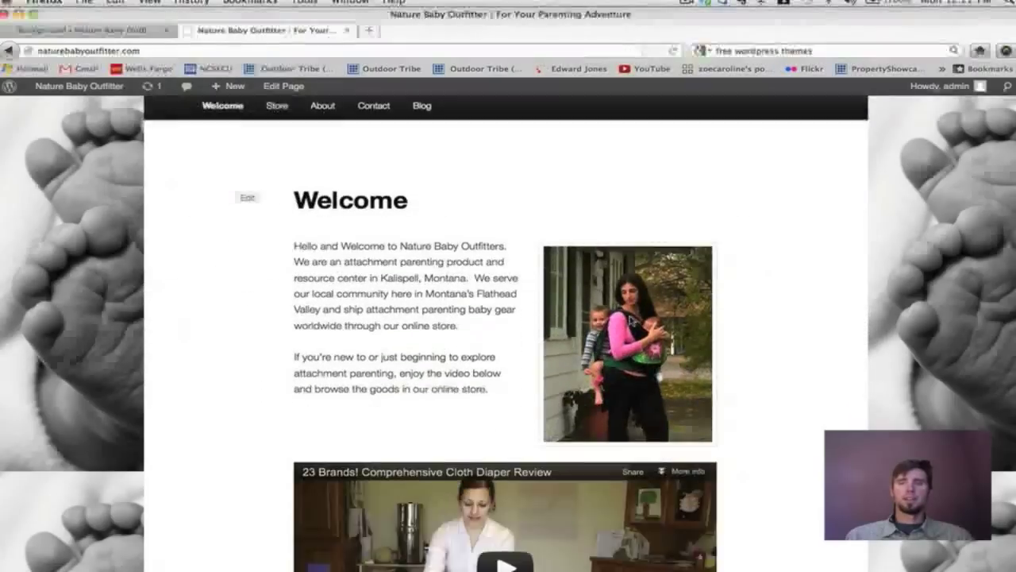
scroll(630, 320, up, 4)
scroll(630, 320, down, 5)
scroll(631, 320, up, 6)
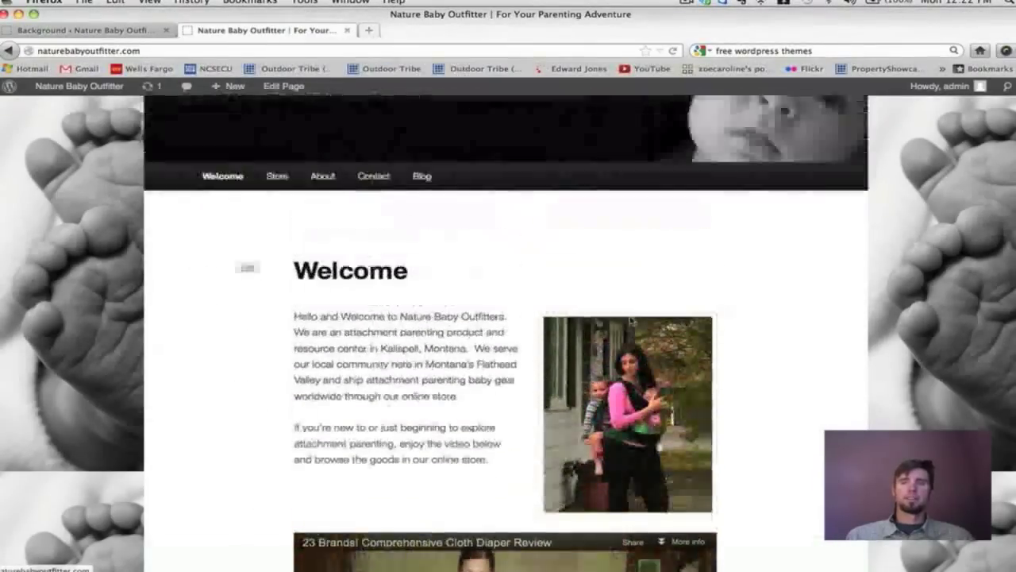
scroll(631, 320, down, 5)
scroll(631, 320, up, 5)
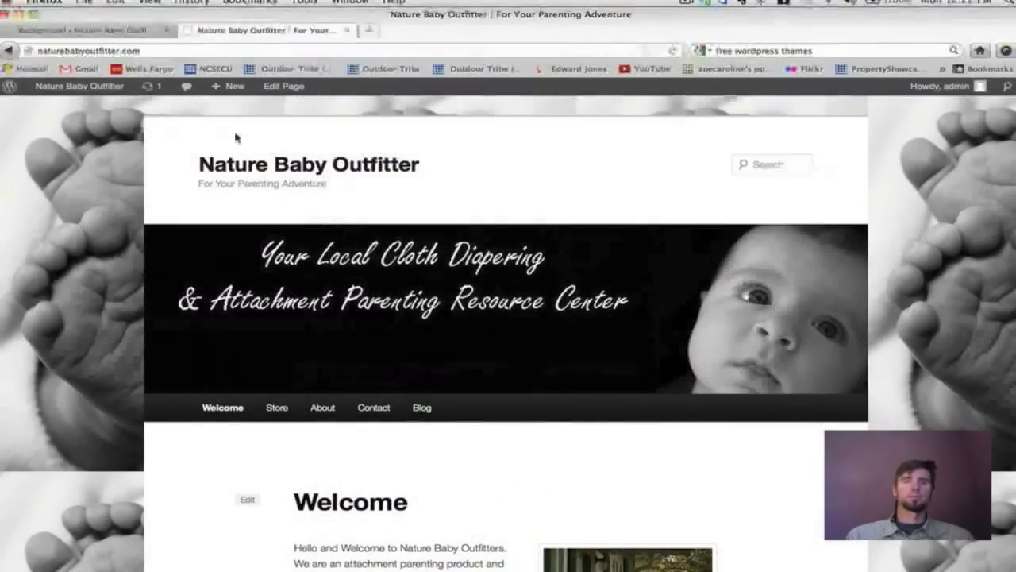
click(145, 30)
Set the background attachment to Scroll, save, and compare it on the reloaded site.
scroll(384, 263, down, 2)
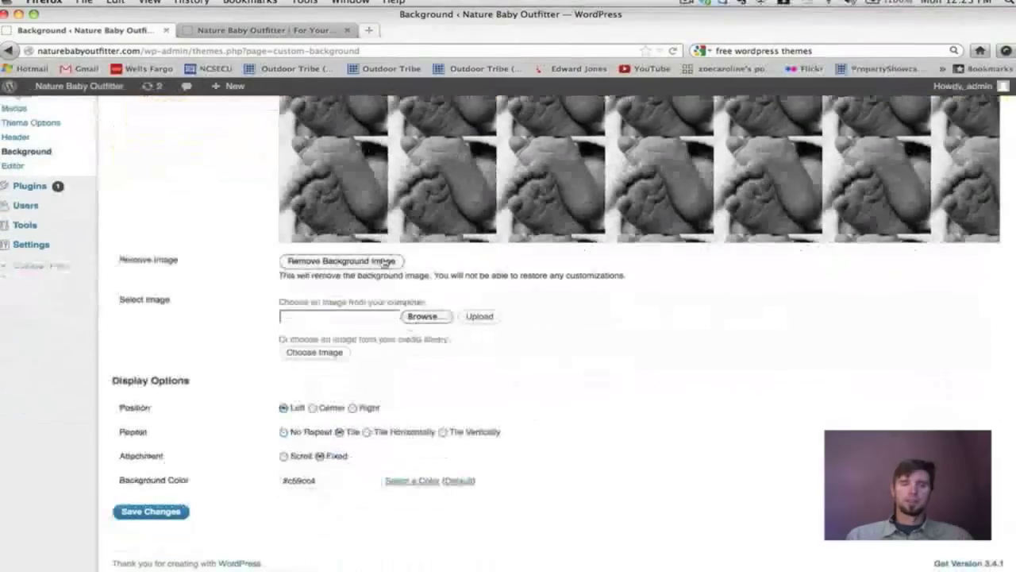
click(283, 456)
click(152, 512)
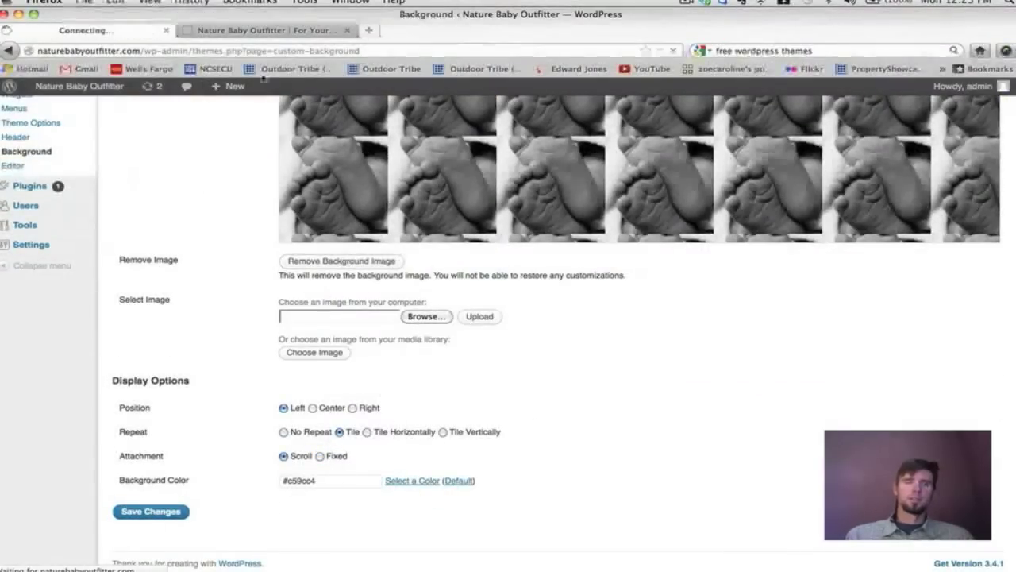
click(262, 30)
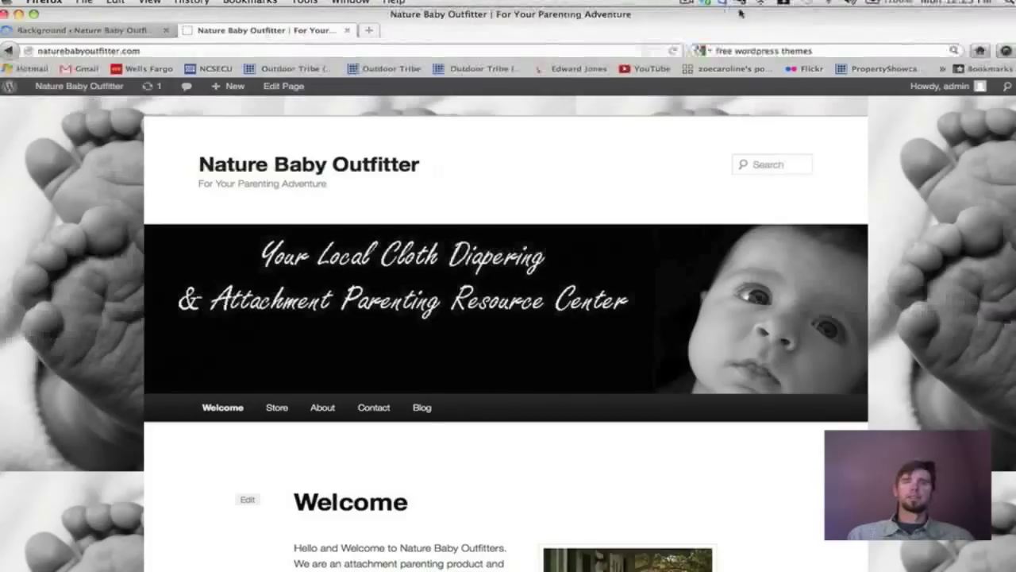
click(673, 51)
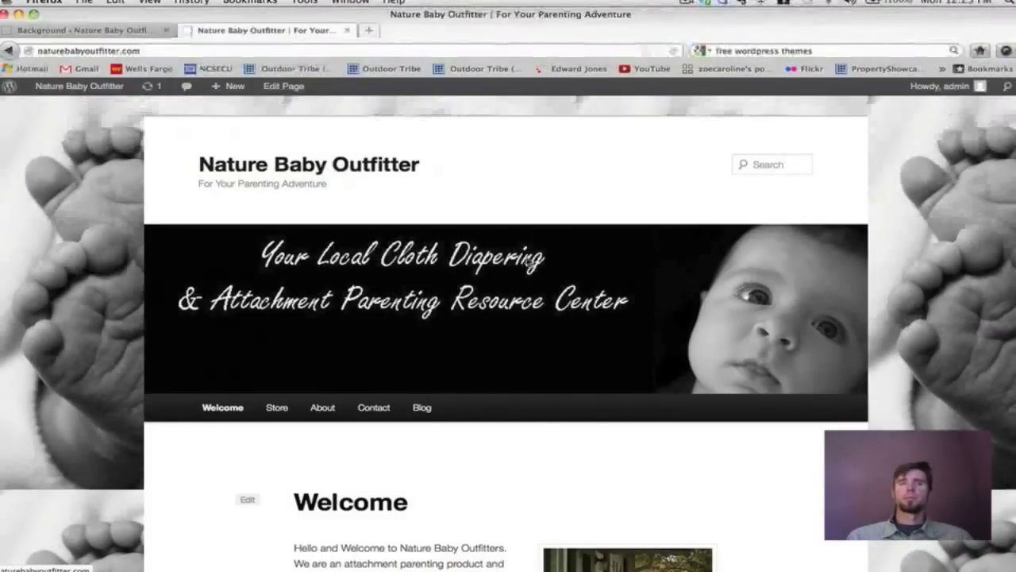
scroll(528, 262, down, 2)
scroll(528, 262, up, 2)
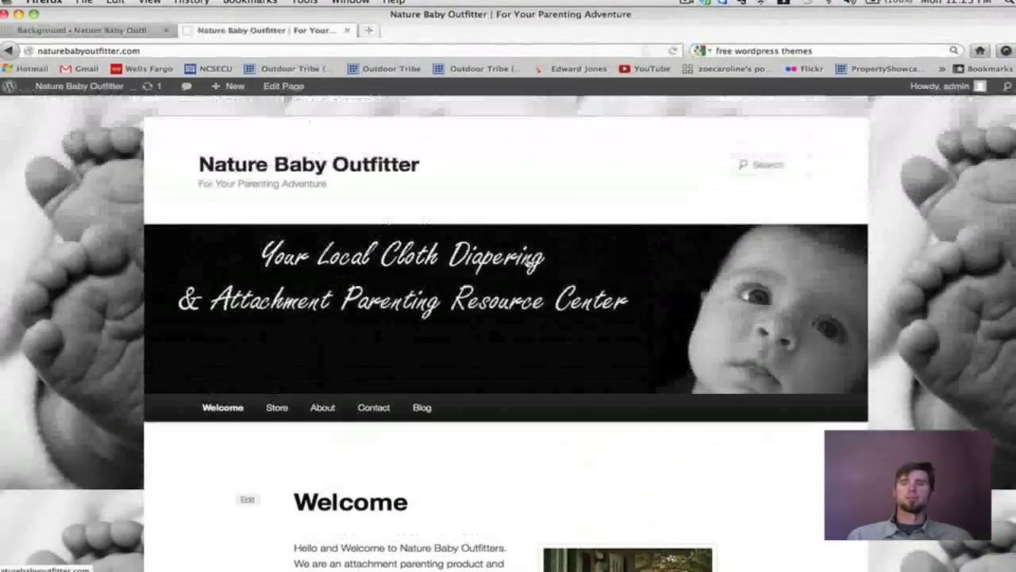
scroll(528, 262, down, 5)
scroll(527, 262, down, 3)
scroll(527, 262, up, 6)
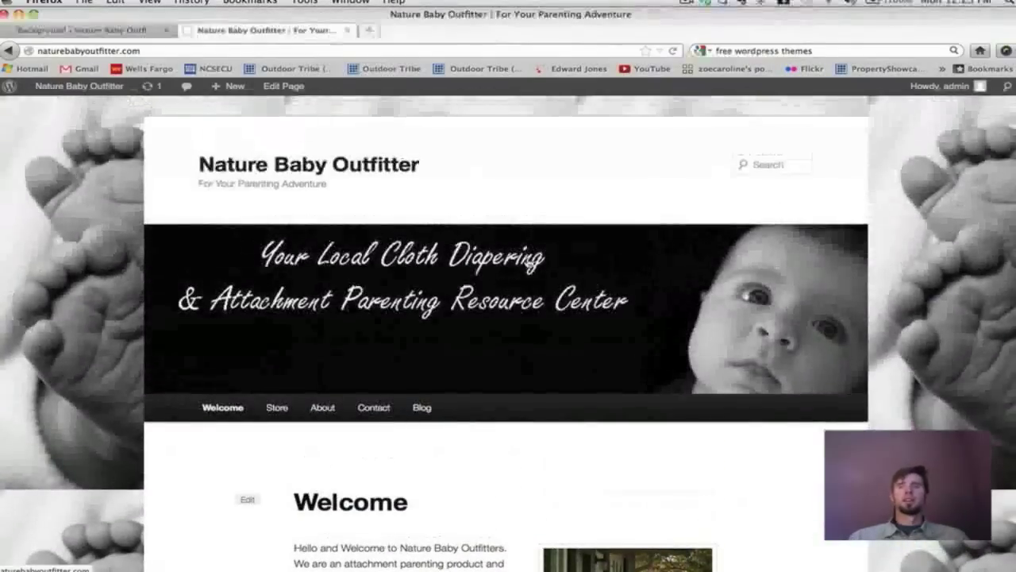
scroll(527, 262, down, 2)
scroll(531, 300, down, 6)
scroll(531, 300, up, 6)
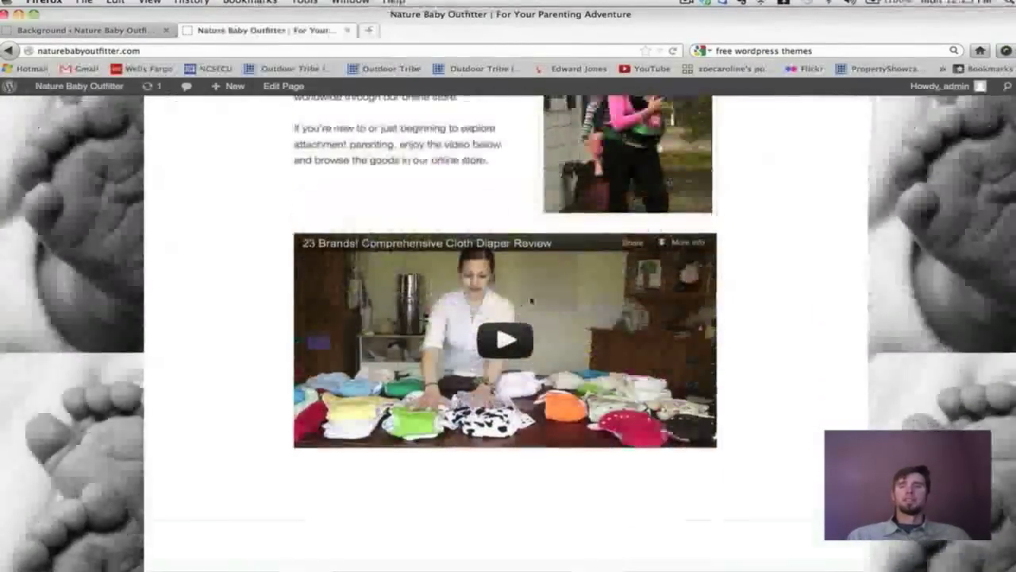
scroll(532, 300, up, 3)
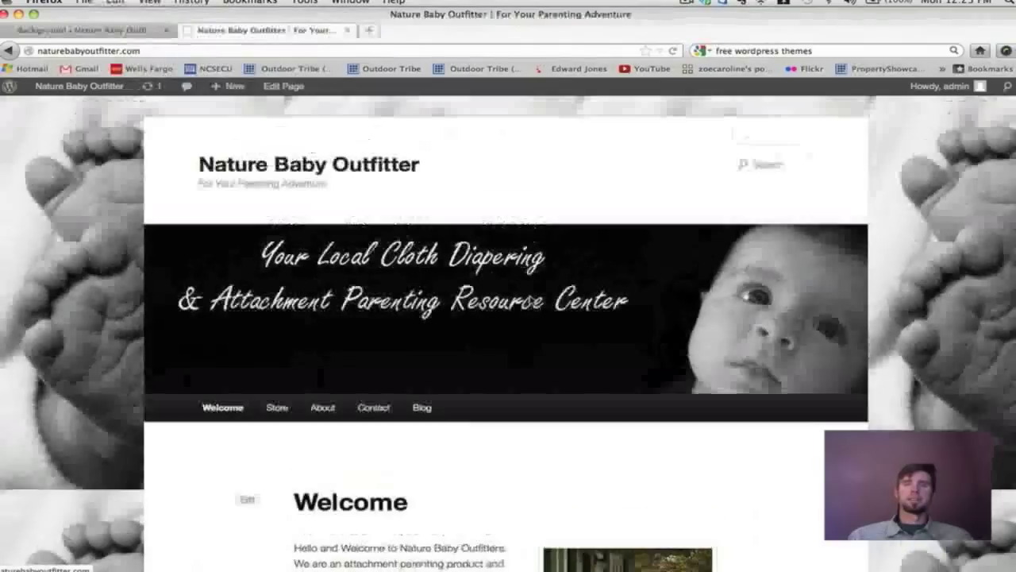
Reset the background colour to its default and save the settings.
click(55, 31)
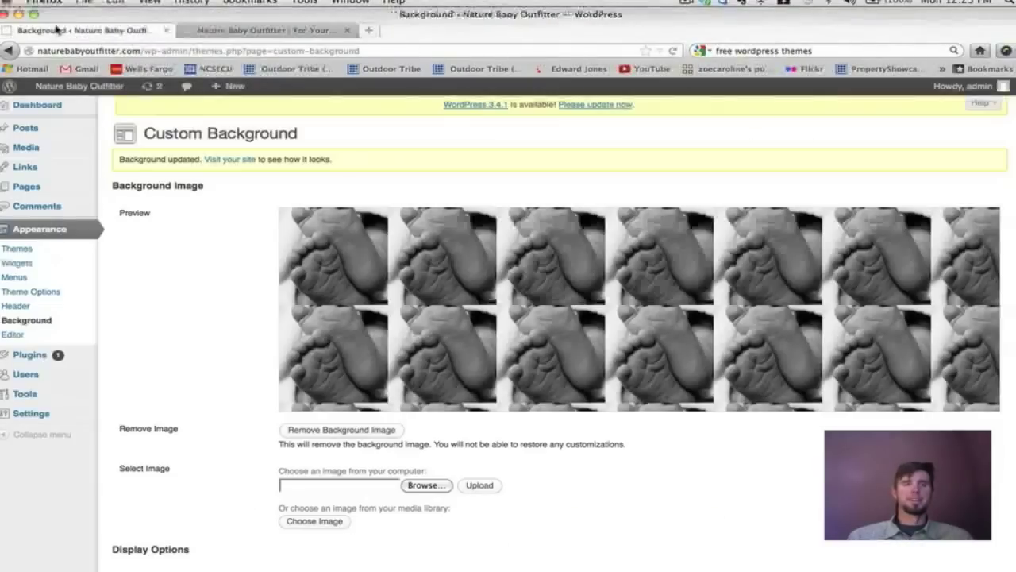
scroll(447, 289, down, 3)
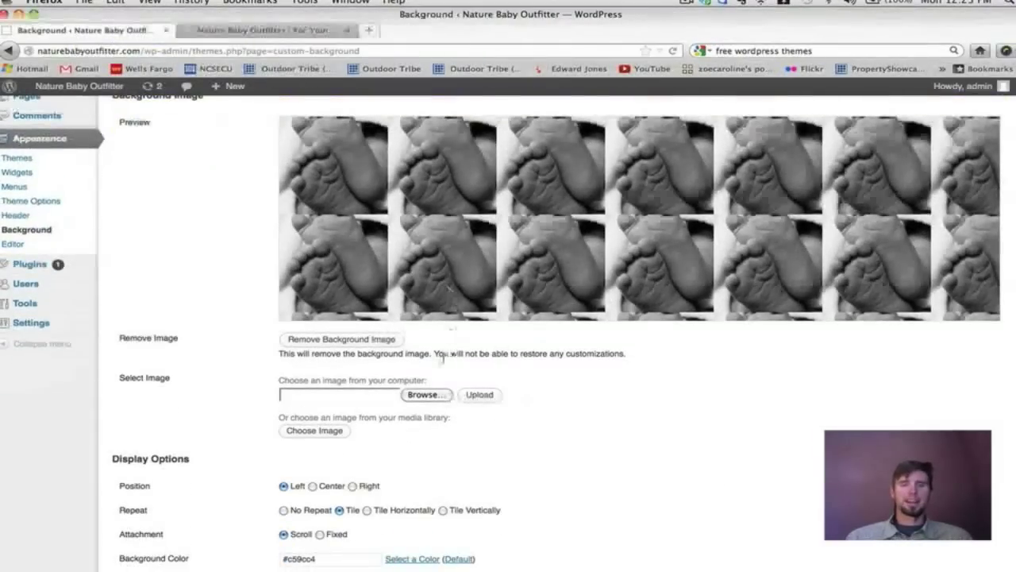
scroll(444, 360, down, 3)
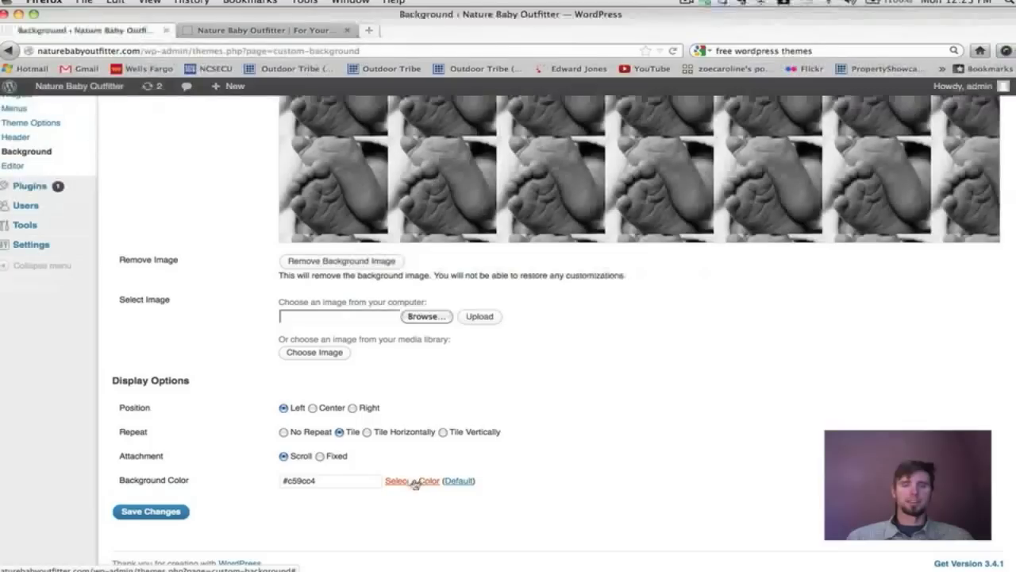
click(461, 485)
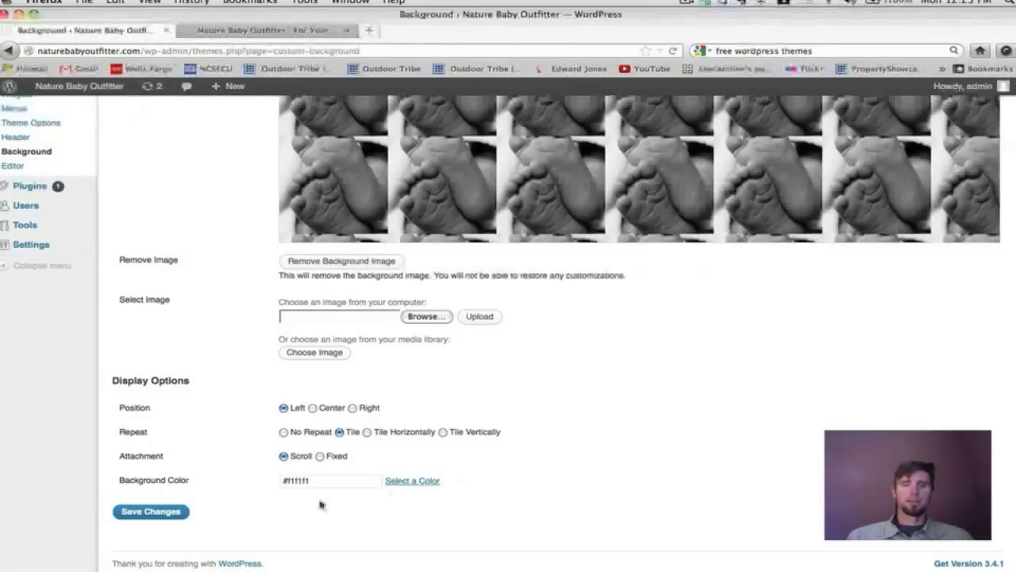
click(180, 512)
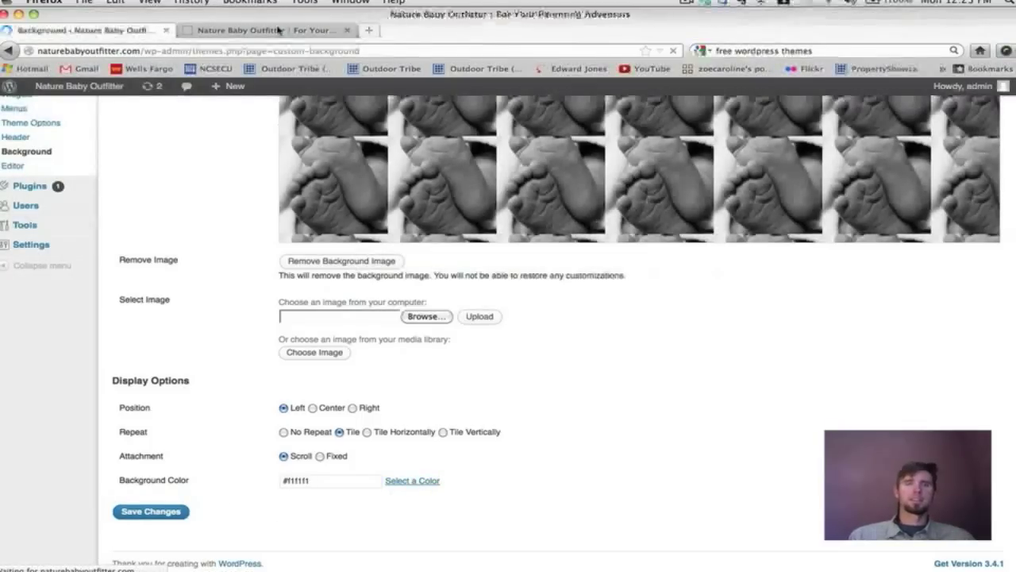
Reload the live site to view the background, then save the Left, Tile, Scroll settings again.
click(266, 30)
click(672, 51)
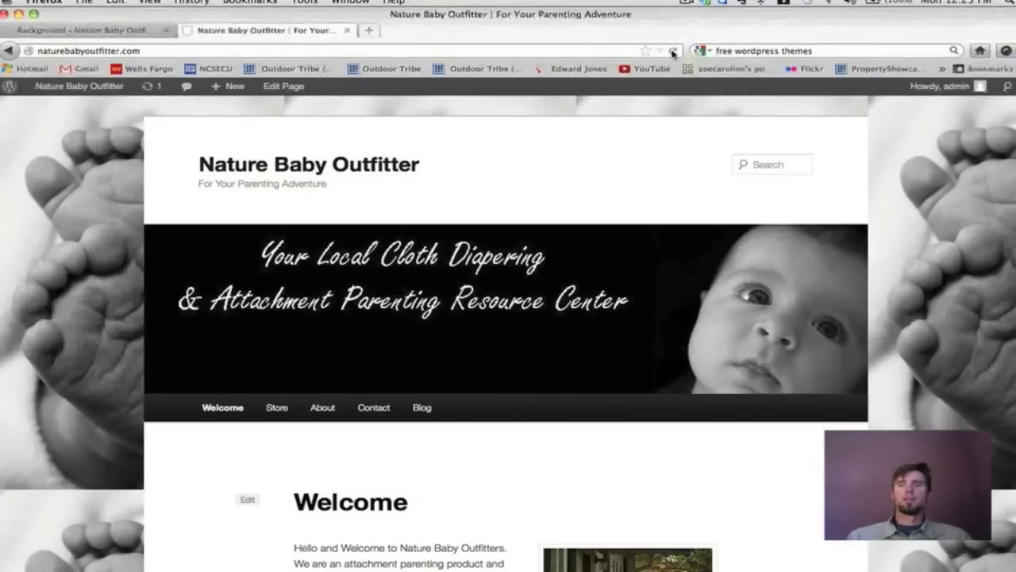
click(117, 30)
scroll(338, 247, down, 5)
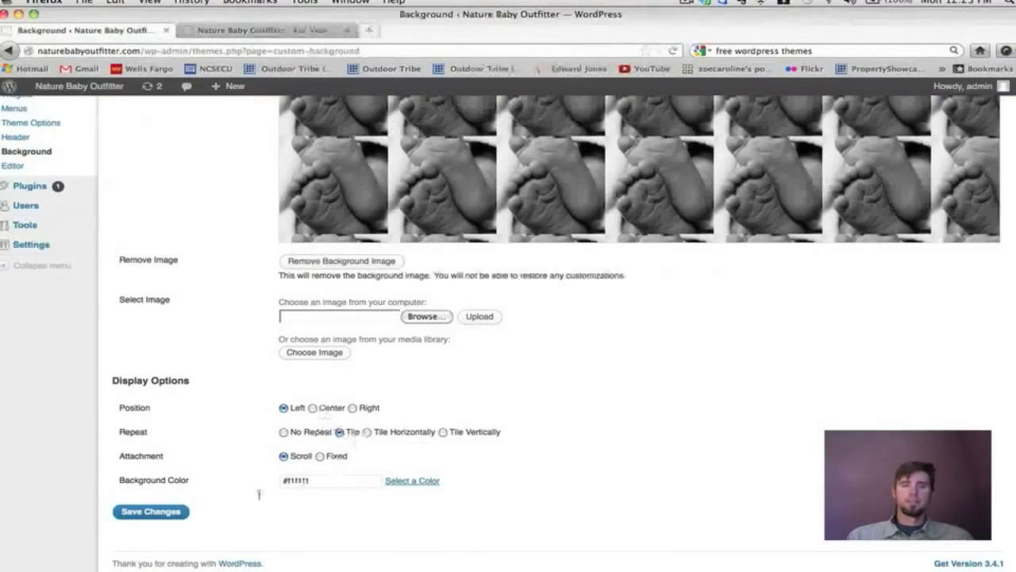
click(171, 513)
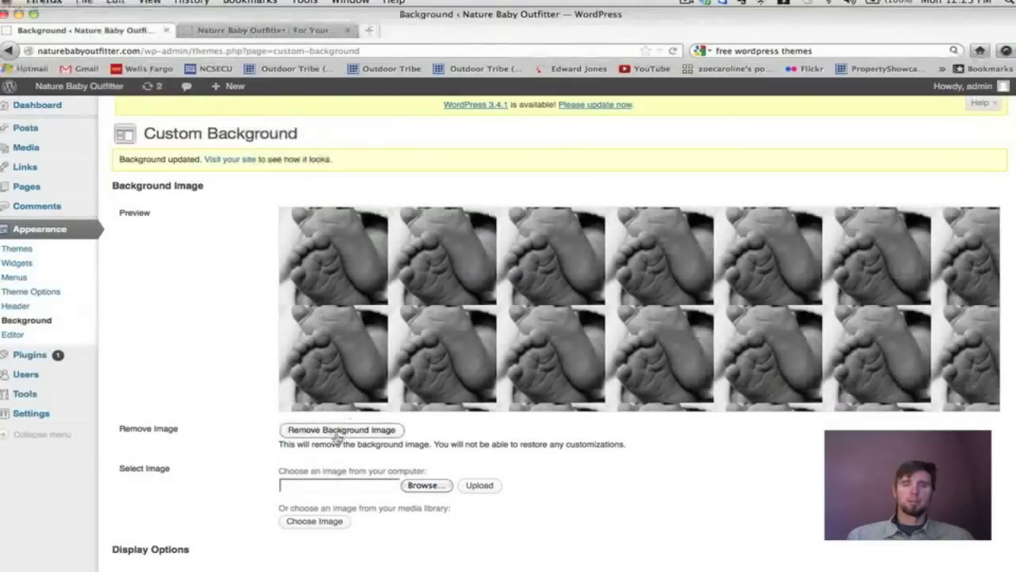
Remove the background image, leaving the colour unchanged, and save the settings.
click(337, 432)
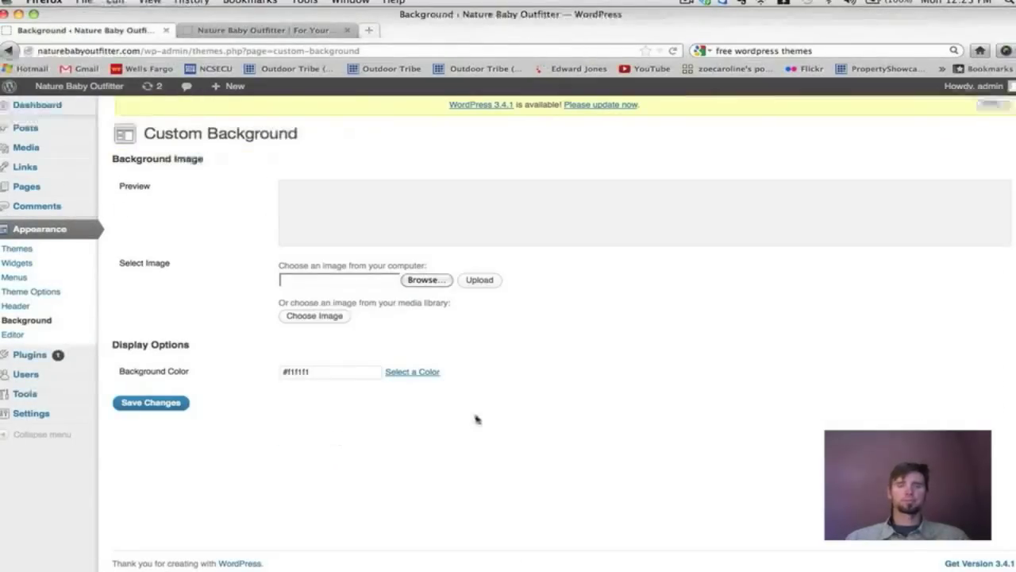
click(412, 373)
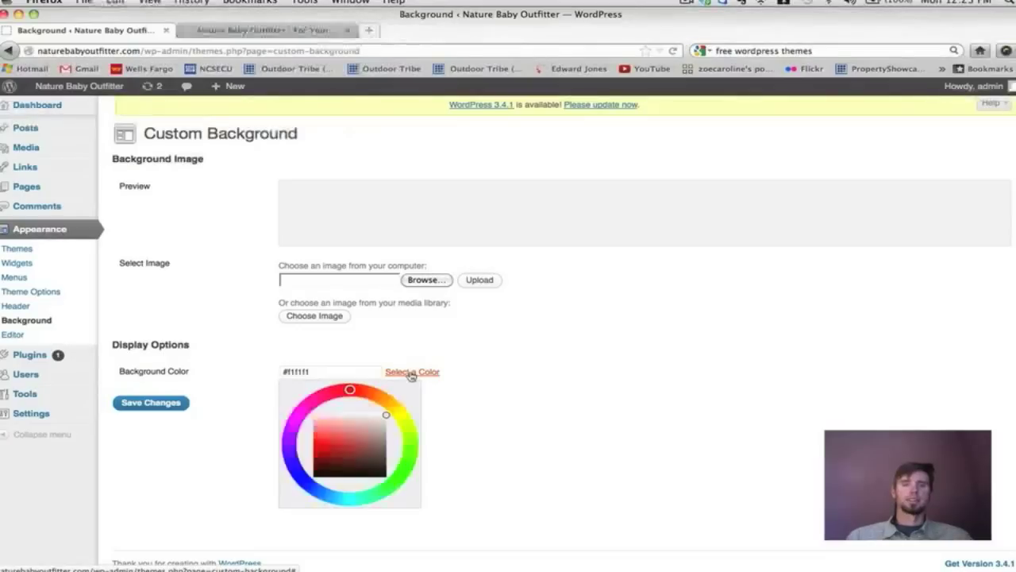
click(539, 376)
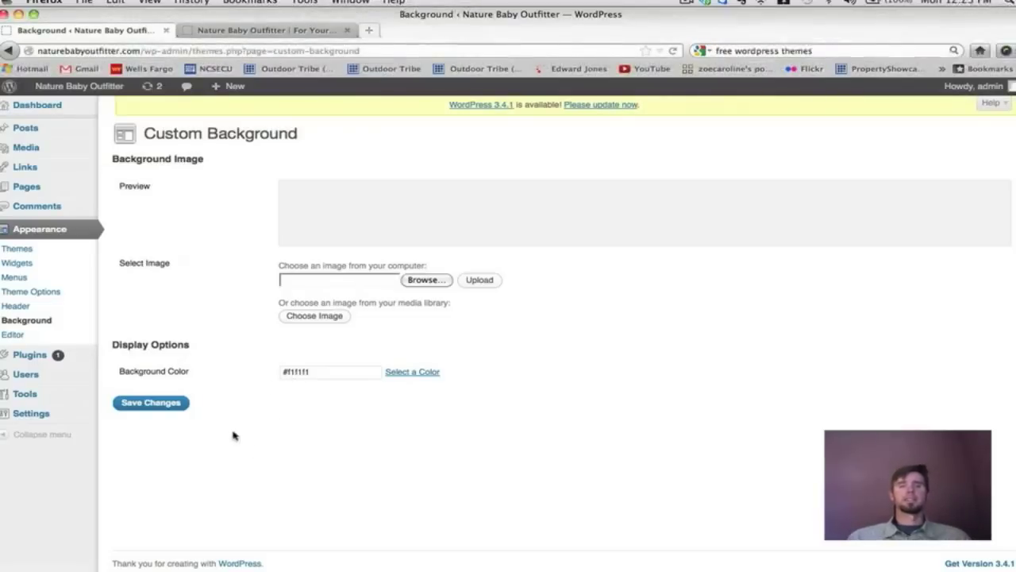
click(184, 403)
Check the plain background on the reloaded site, close the Background tab, and reopen the dashboard.
click(254, 32)
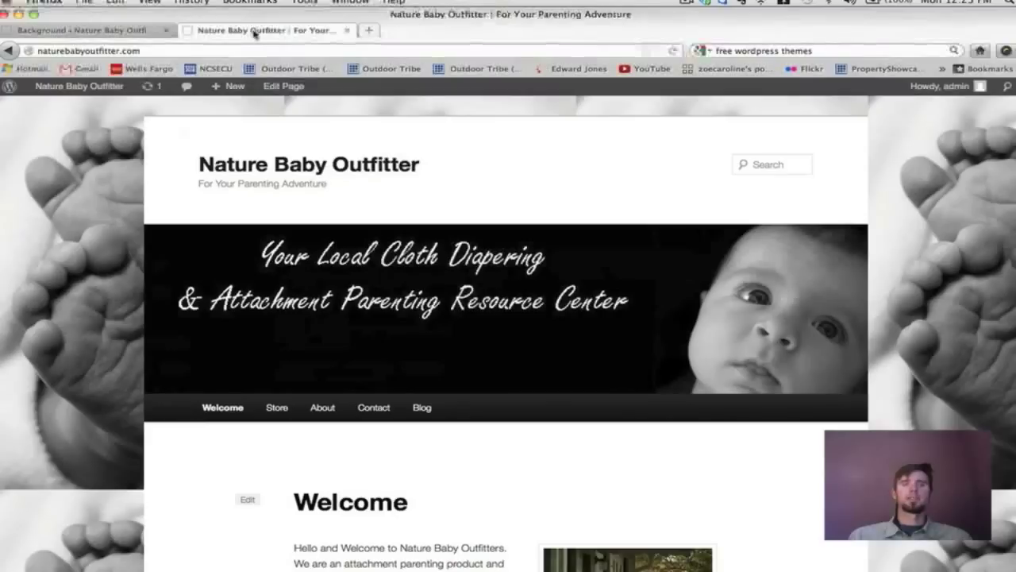
click(673, 51)
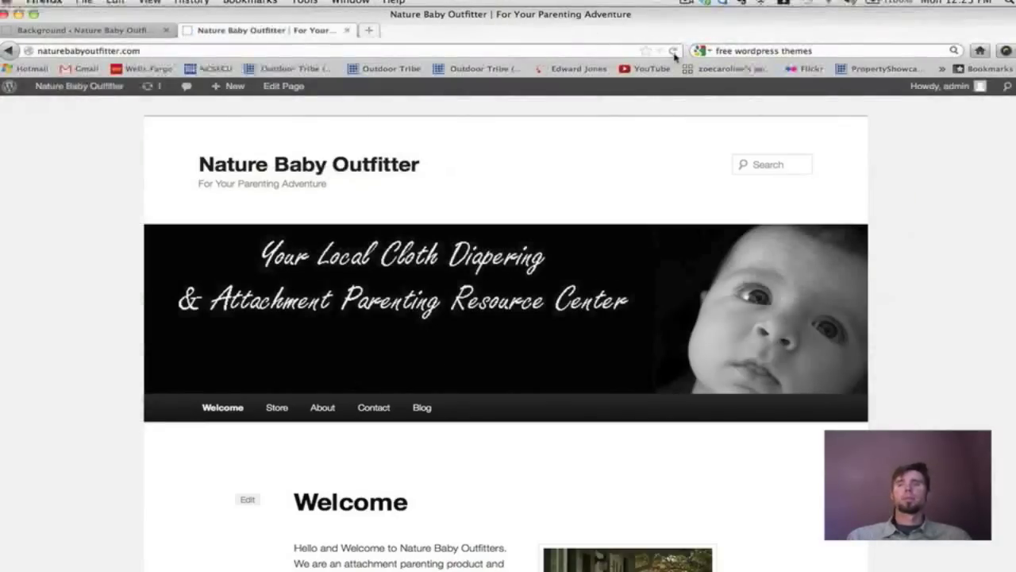
scroll(671, 86, down, 1)
key(End)
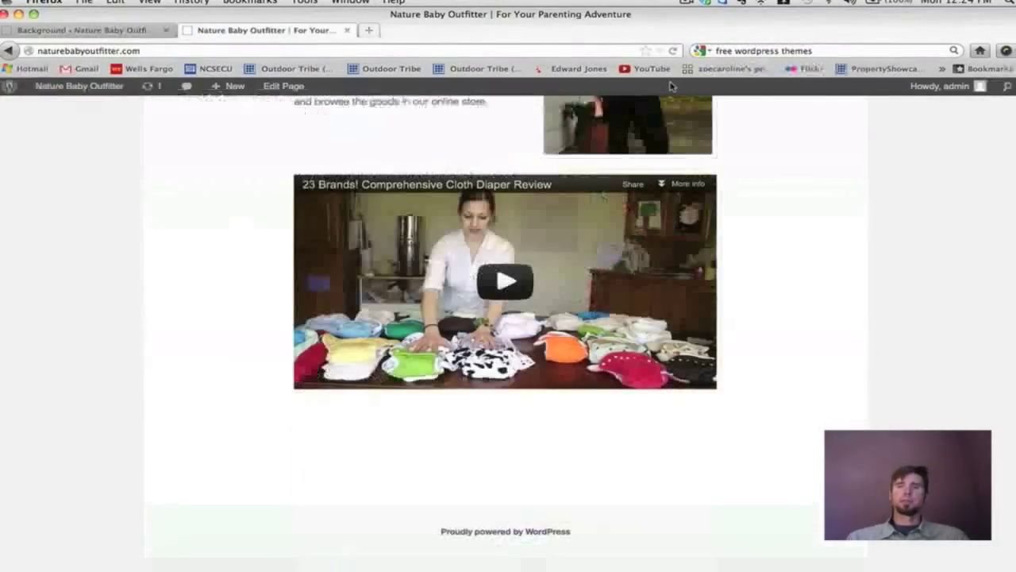
key(Home)
key(End)
key(Home)
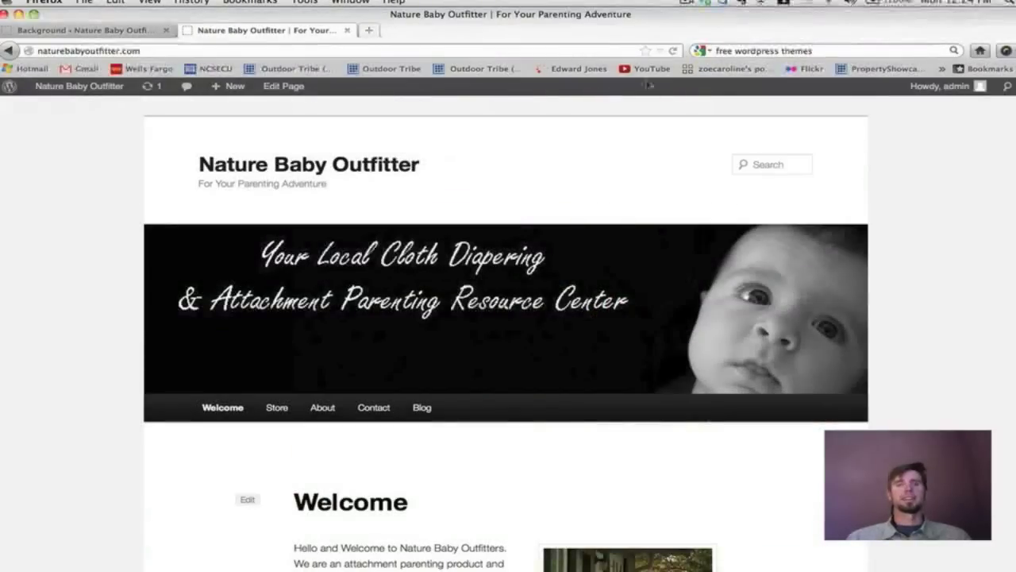
click(166, 30)
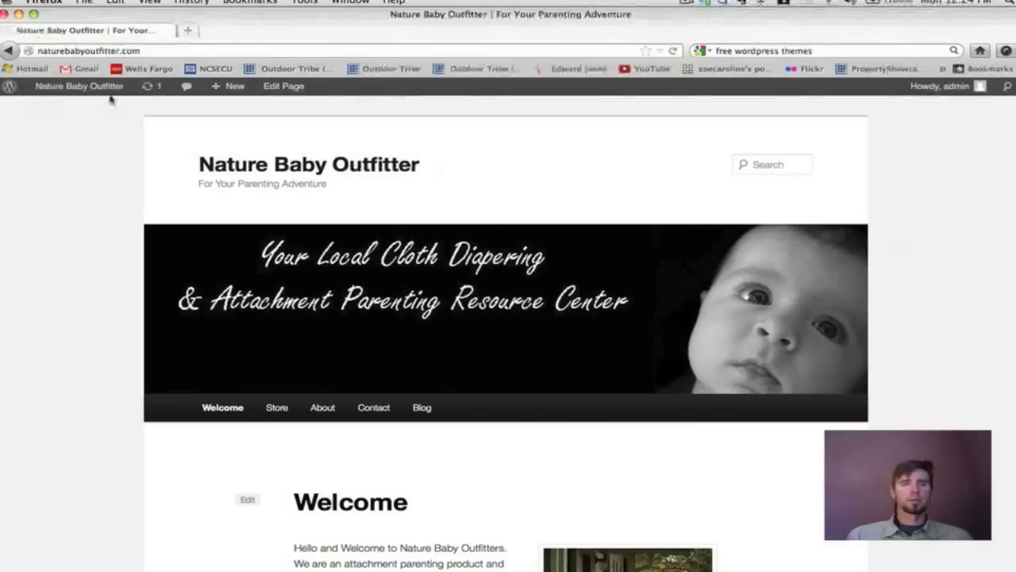
click(80, 106)
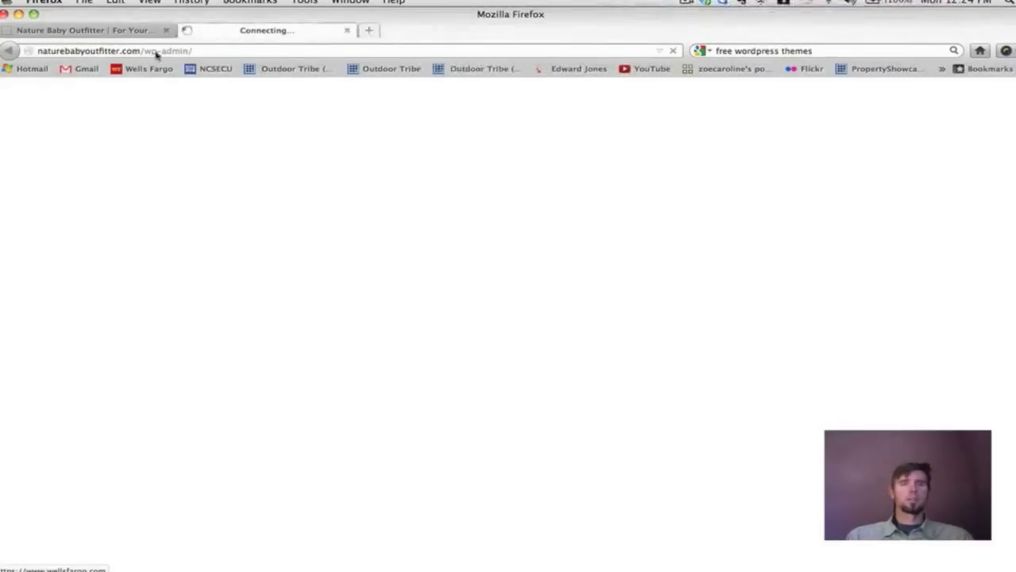
Move the Dashboard tab to first position and open Twenty Eleven's style.css in the theme editor.
drag(236, 30, 79, 31)
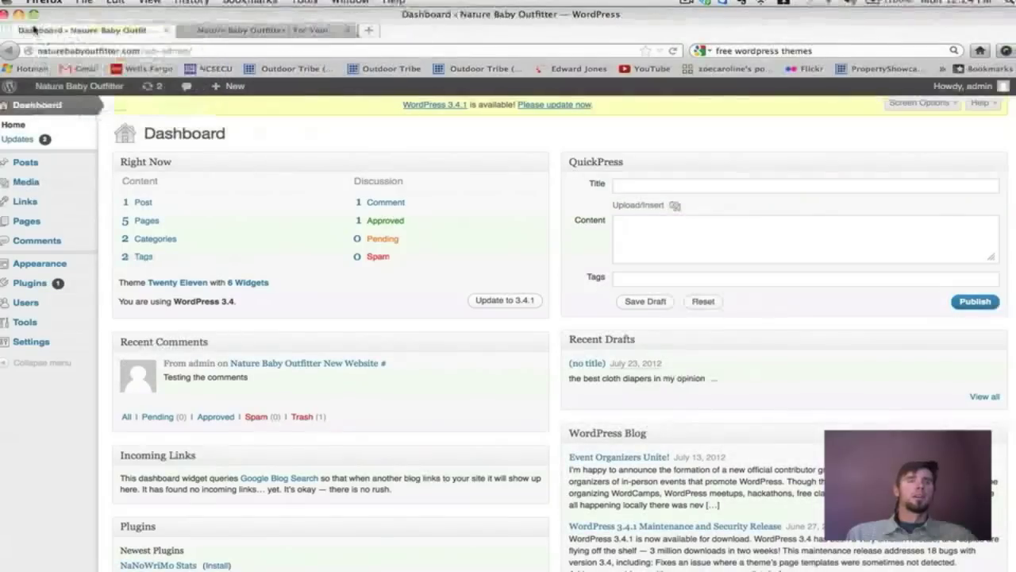
mouse_move(56, 267)
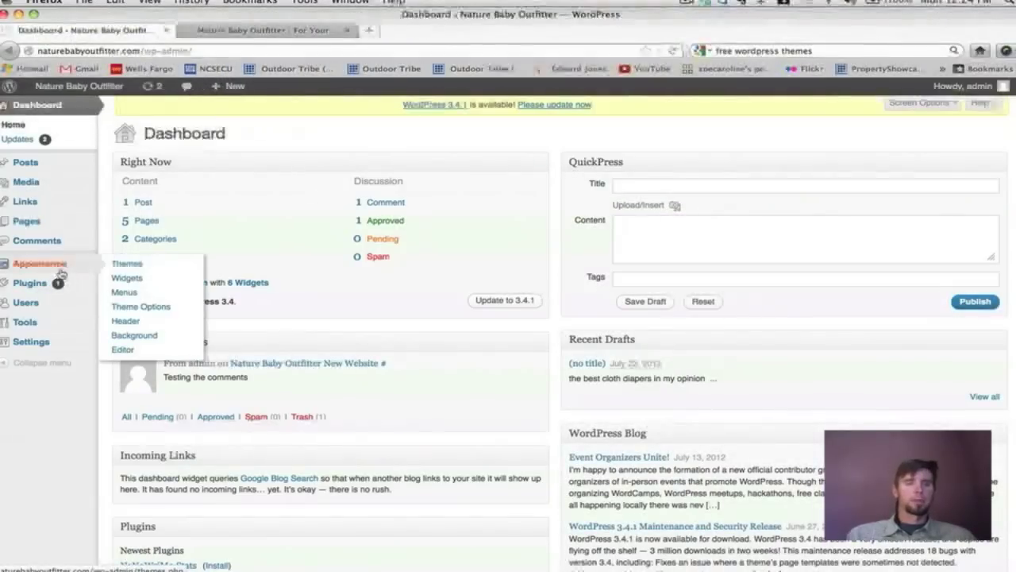
click(125, 350)
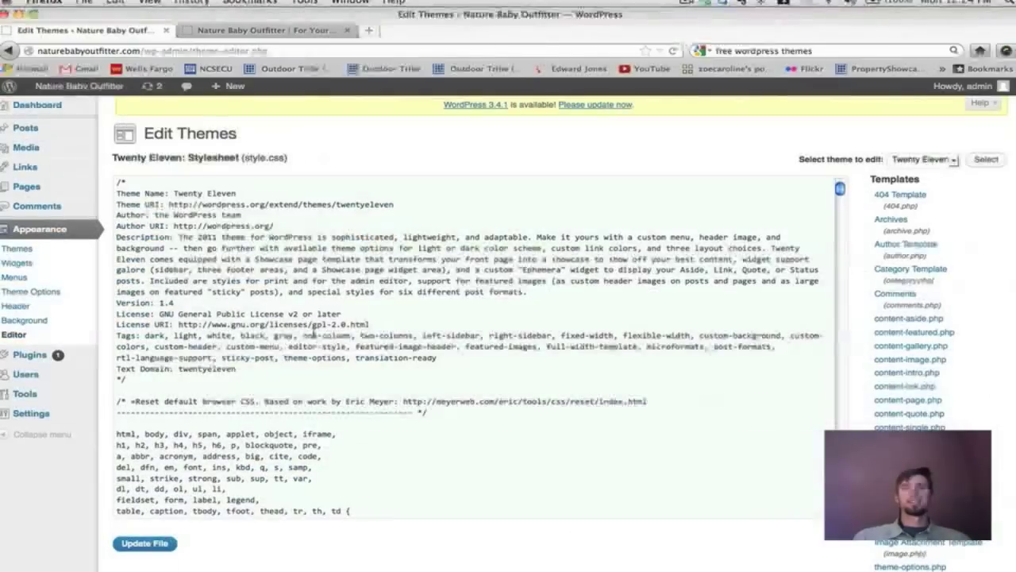
Scroll through the whole style.css file, then go to the Plugins page.
scroll(536, 268, down, 15)
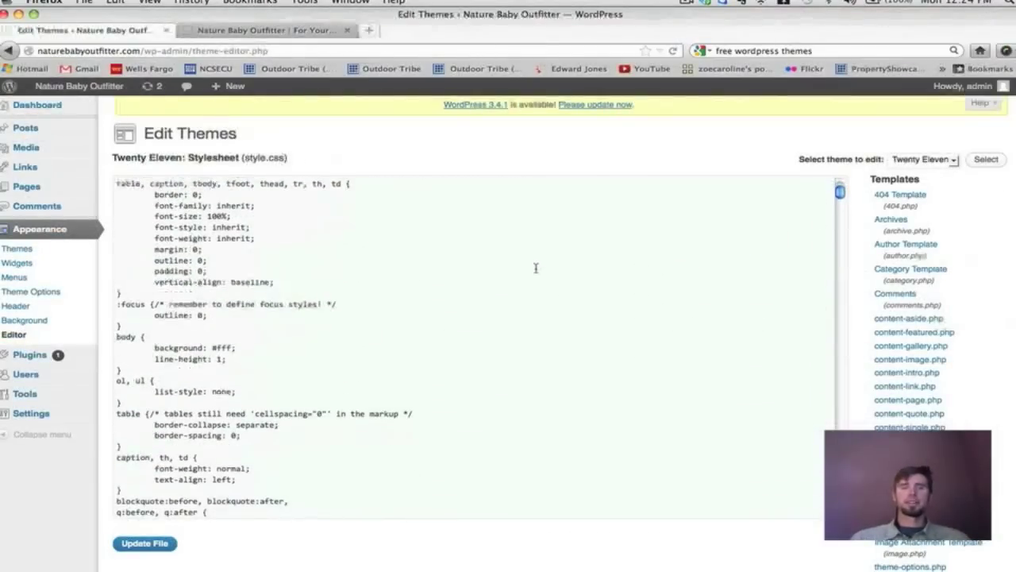
scroll(536, 268, down, 15)
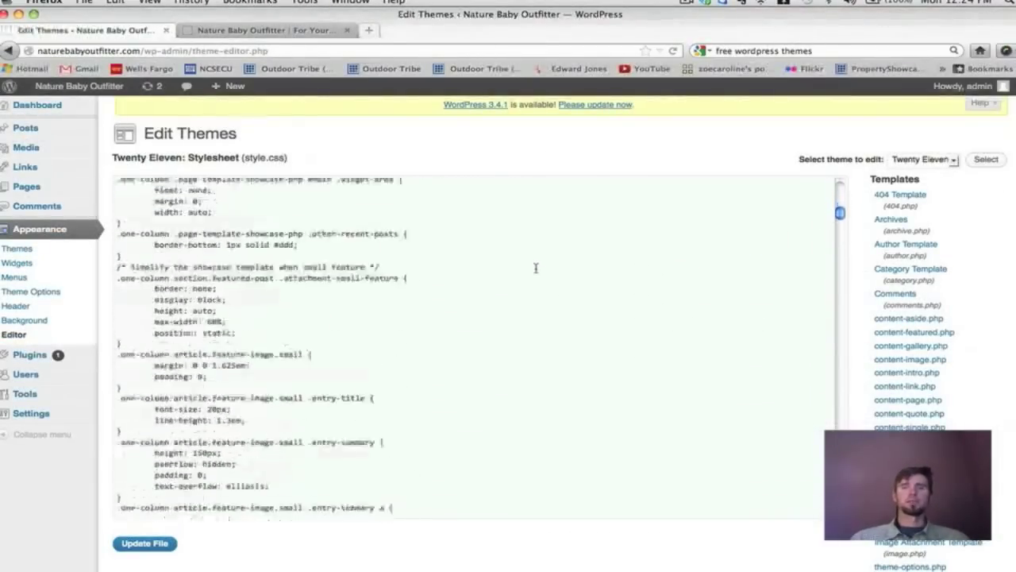
scroll(536, 268, down, 15)
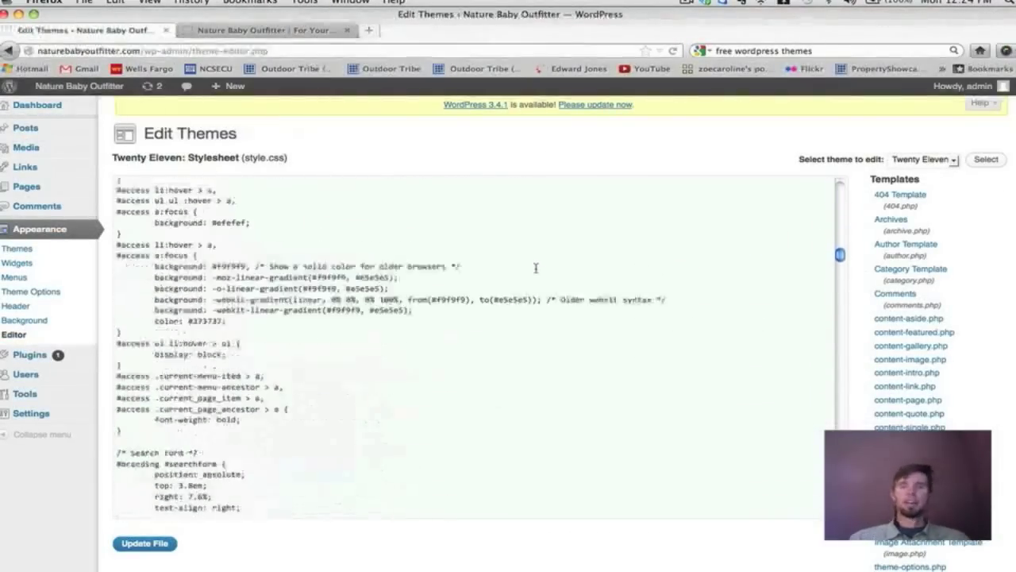
scroll(536, 269, down, 15)
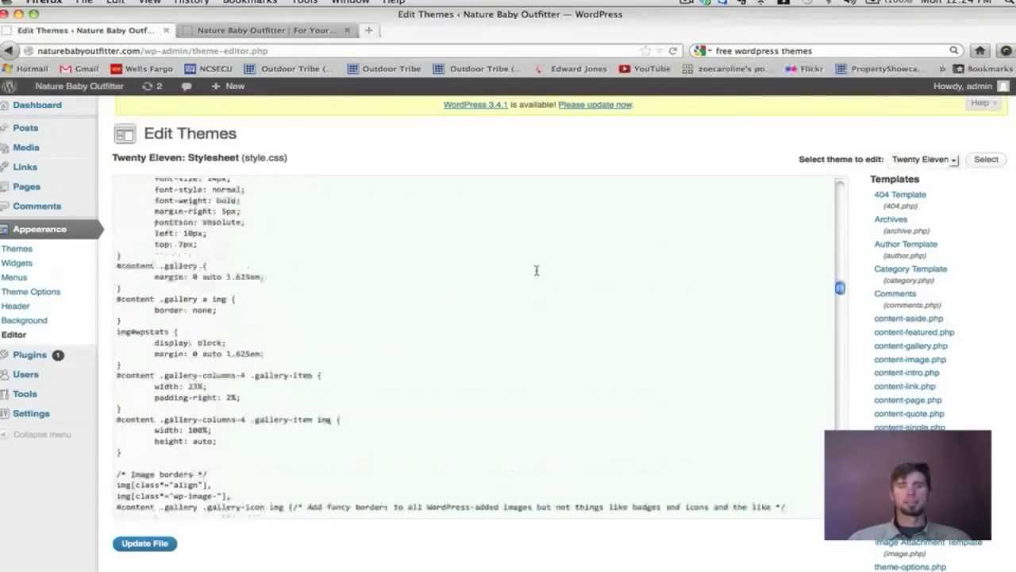
scroll(536, 270, down, 15)
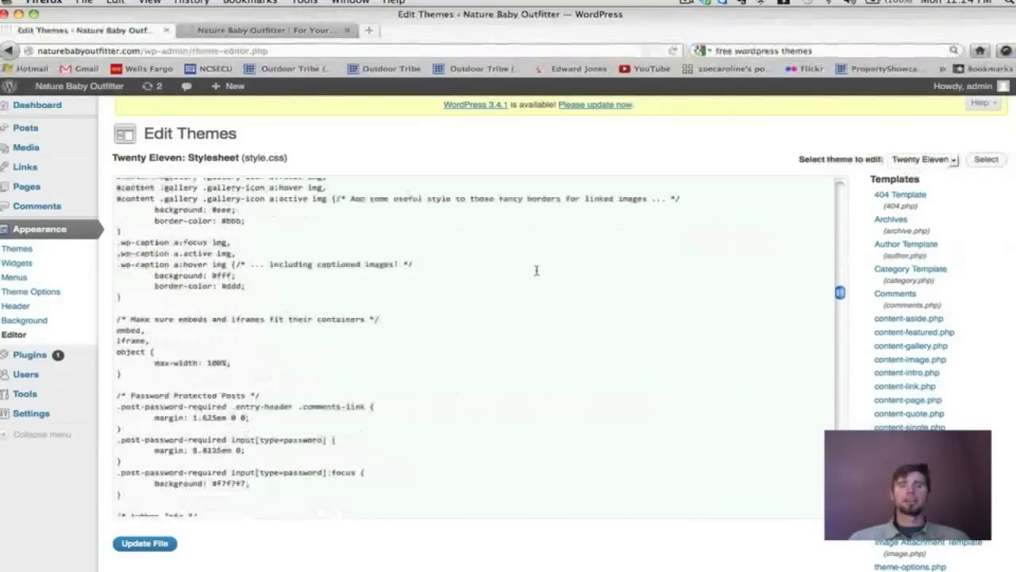
scroll(536, 270, down, 15)
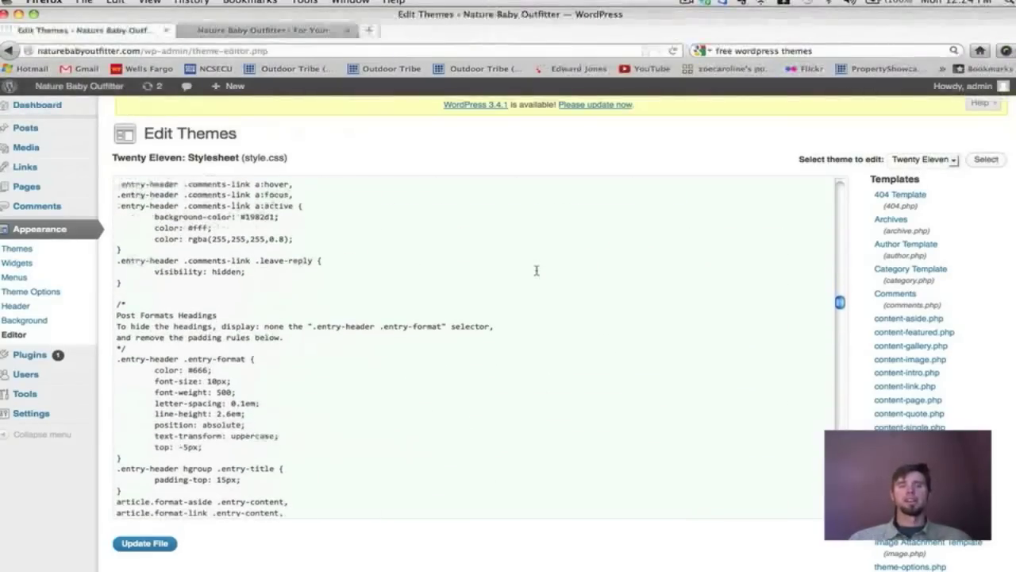
scroll(536, 270, down, 5)
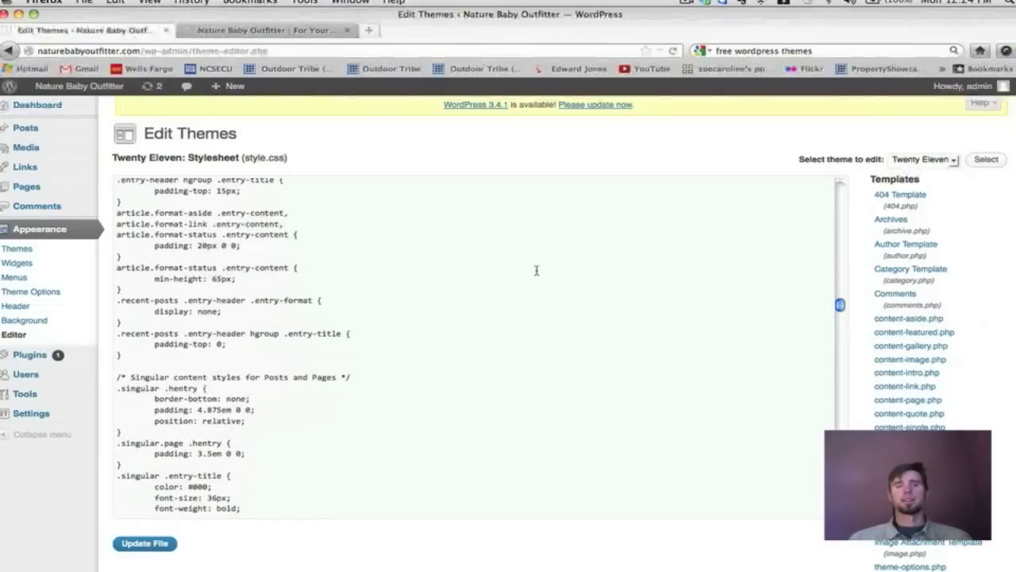
scroll(536, 270, down, 15)
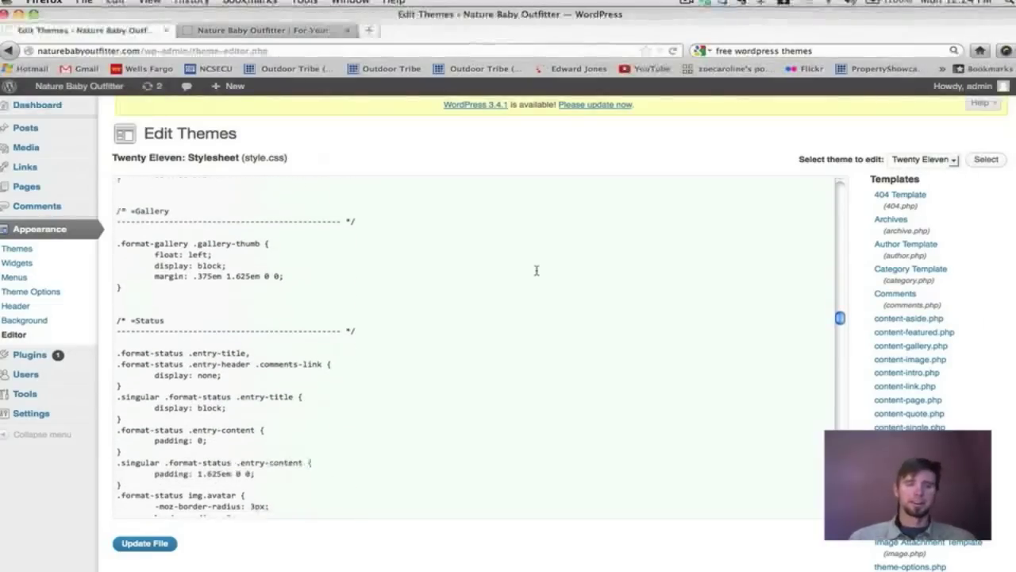
scroll(536, 270, down, 10)
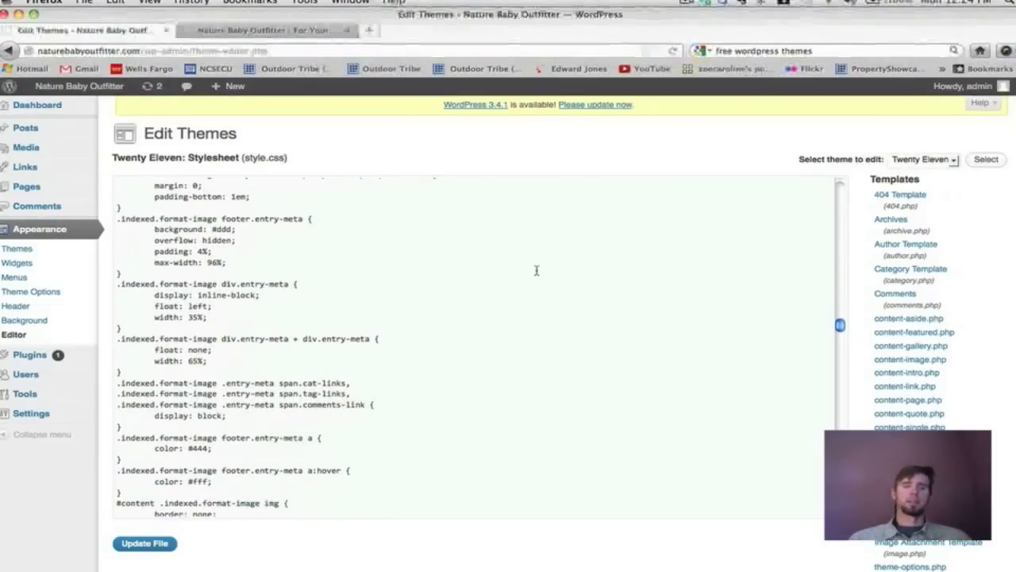
scroll(536, 270, down, 15)
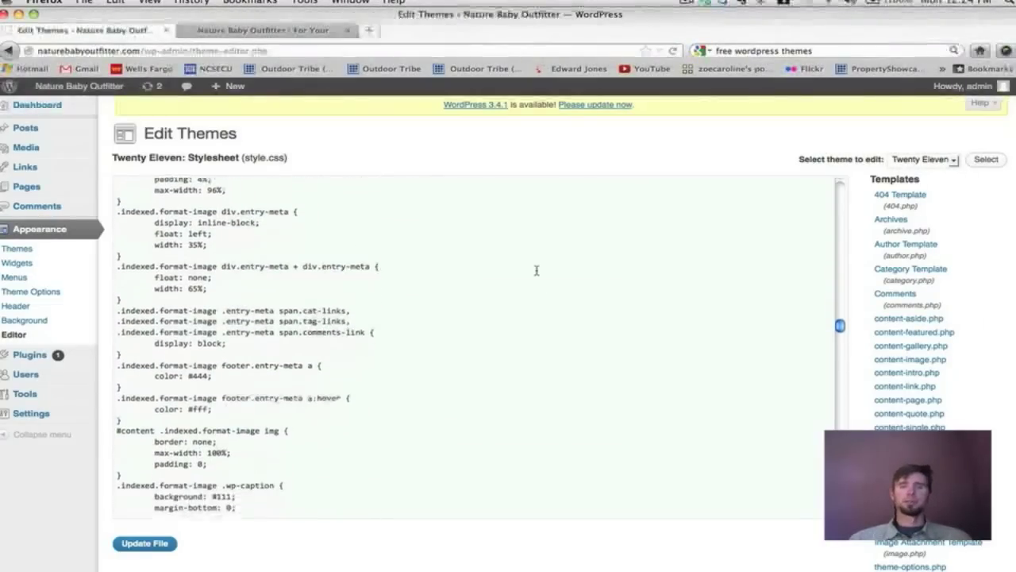
scroll(536, 270, down, 15)
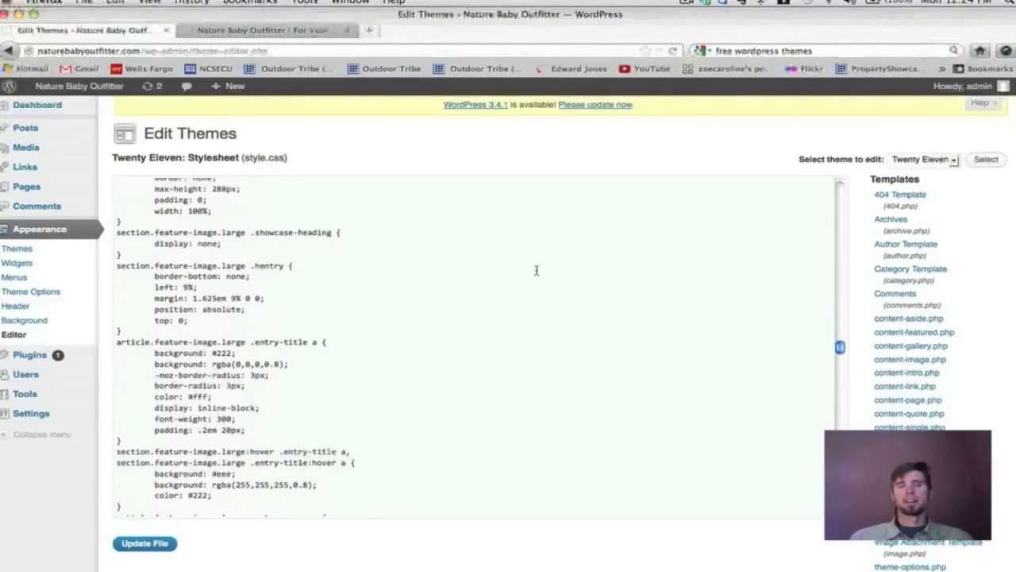
scroll(535, 270, down, 15)
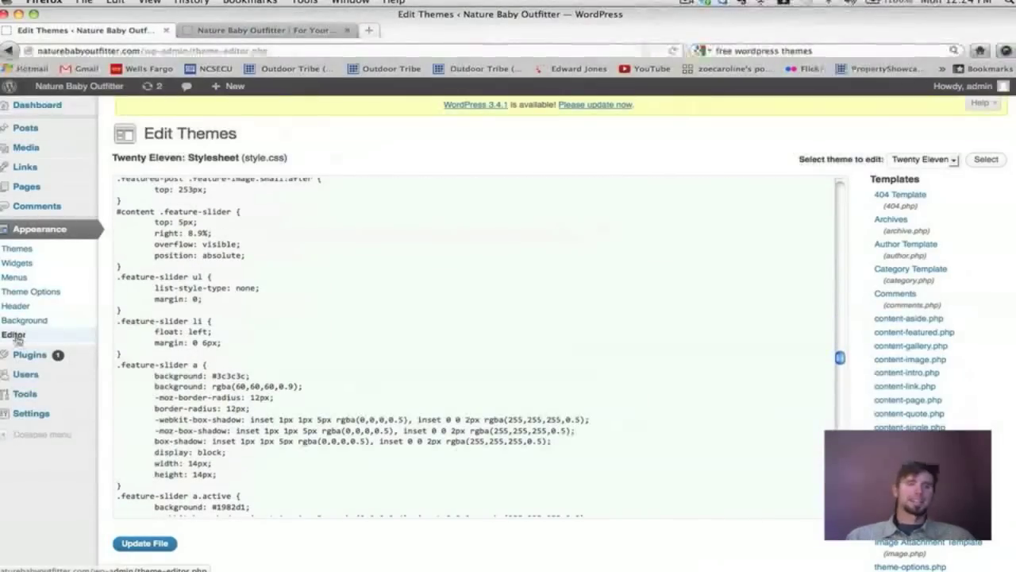
scroll(715, 302, down, 7)
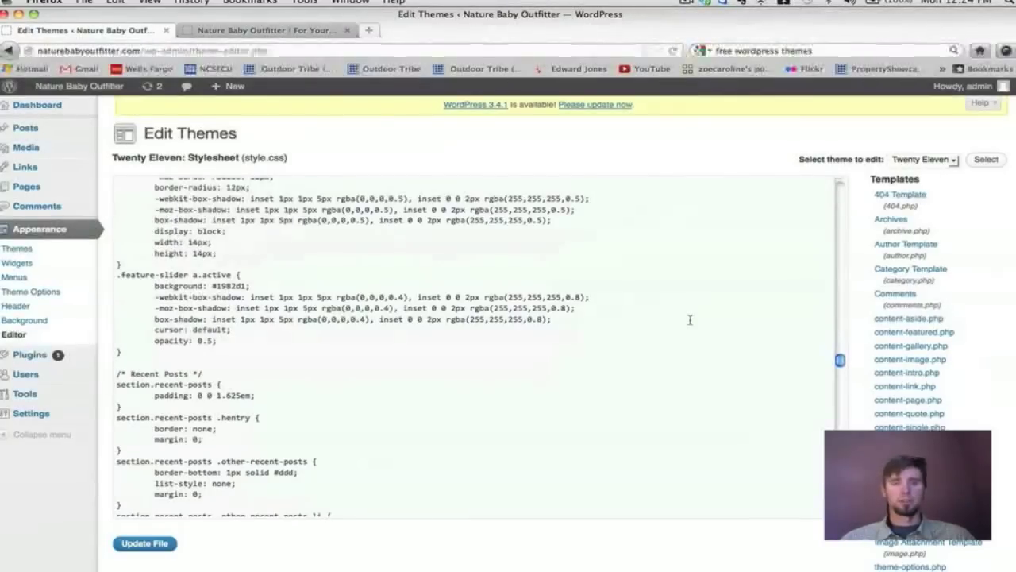
scroll(690, 319, down, 5)
scroll(687, 317, down, 10)
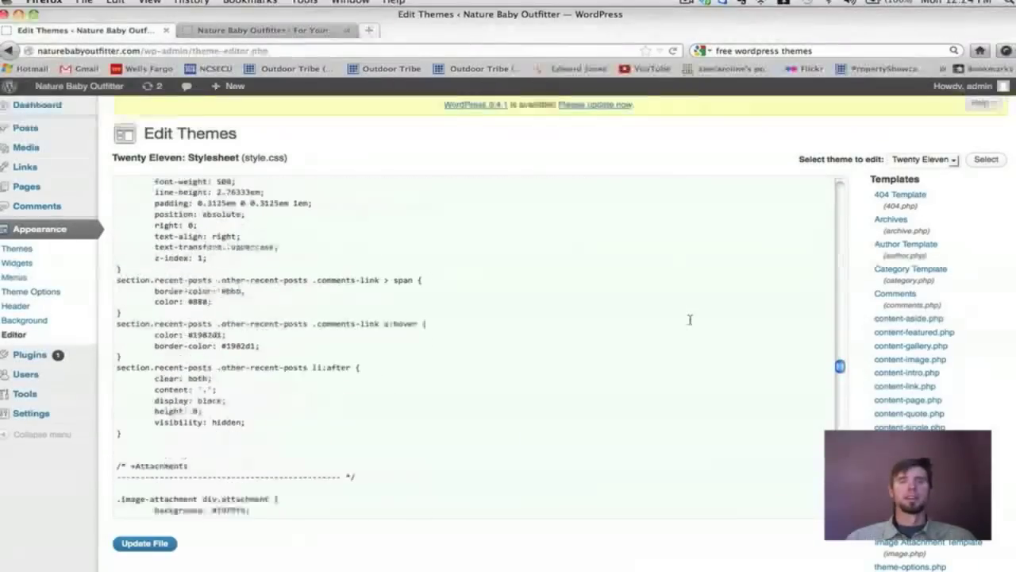
click(30, 355)
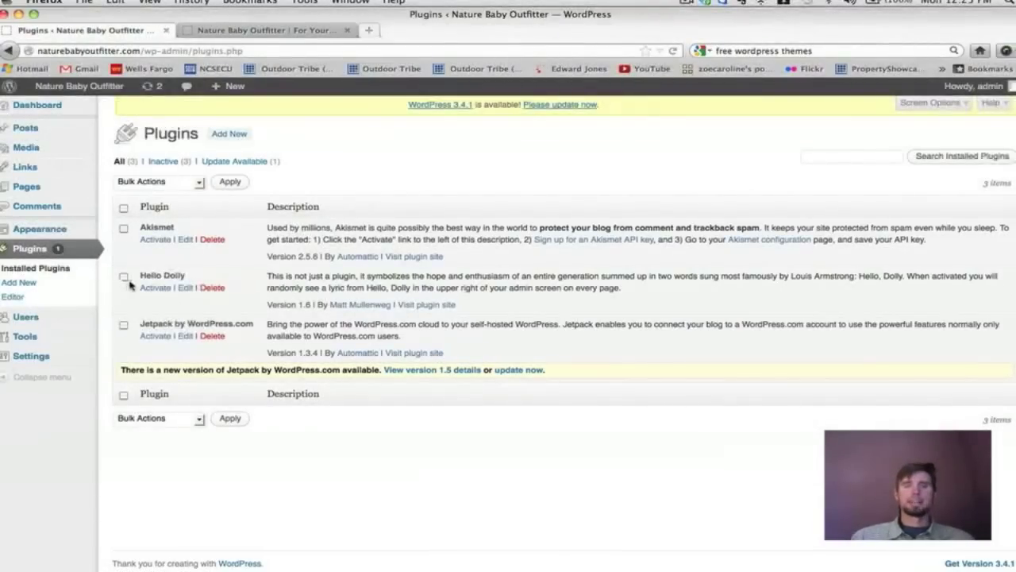
Delete the Hello Dolly plugin and confirm removal of its files.
click(124, 277)
click(219, 292)
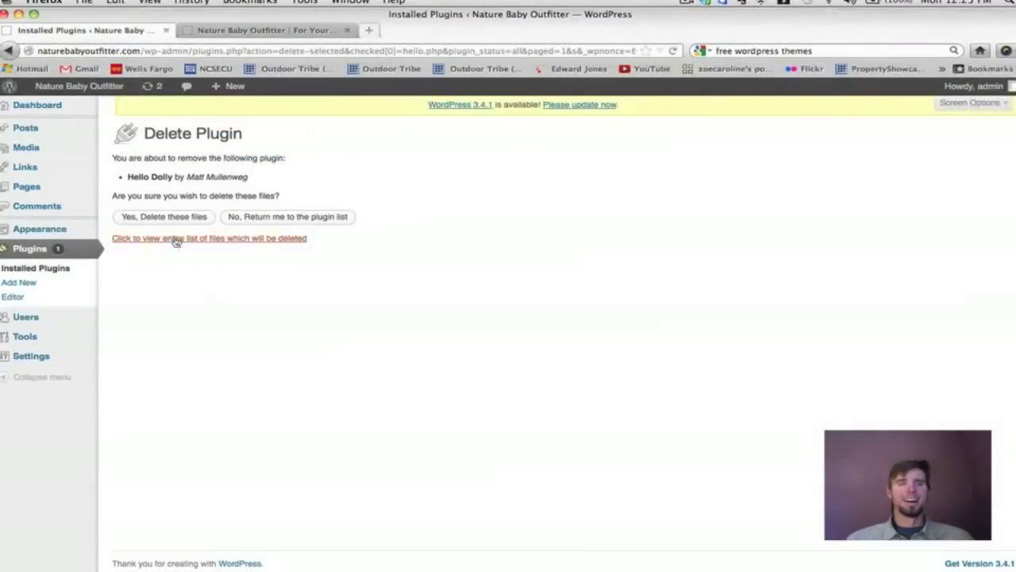
click(166, 217)
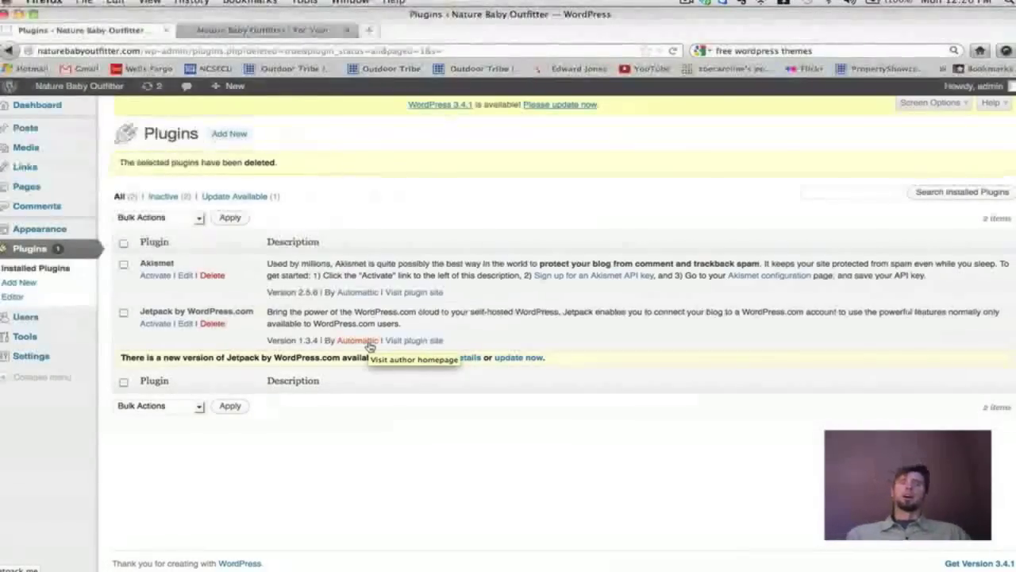
mouse_move(142, 312)
mouse_down()
mouse_move(265, 313)
mouse_move(142, 312)
mouse_up()
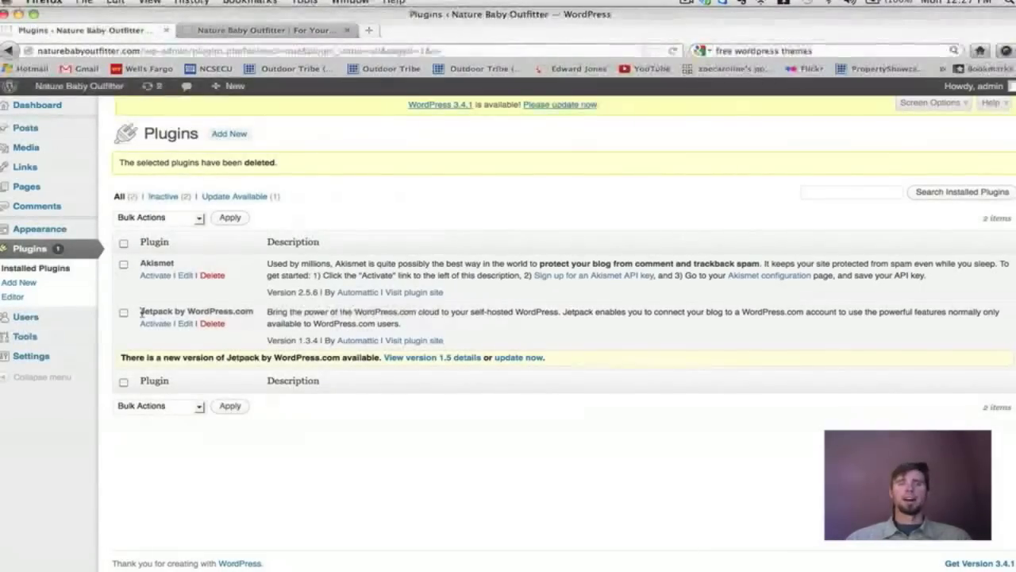
drag(142, 312, 254, 314)
click(143, 314)
drag(143, 313, 254, 315)
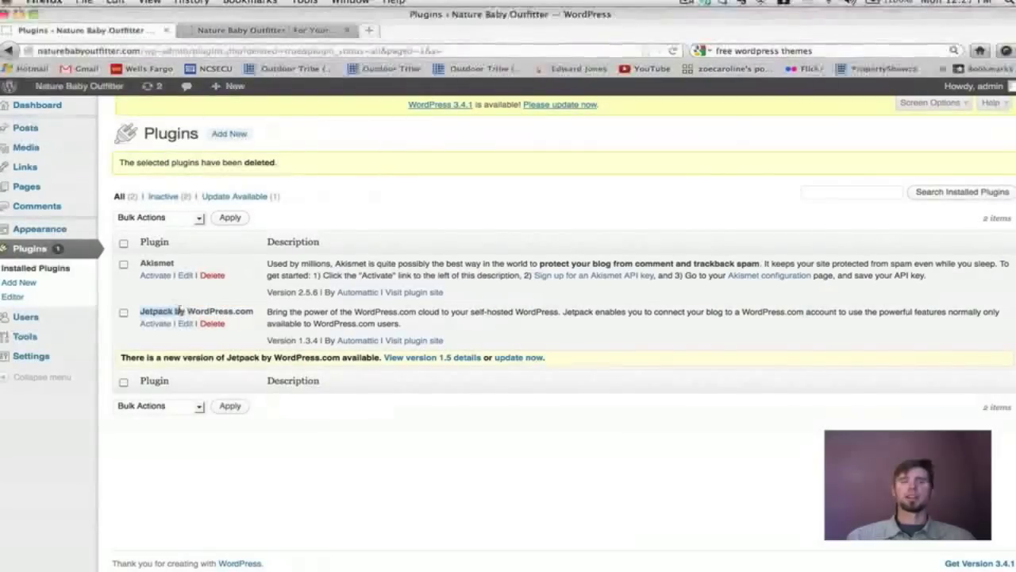
drag(225, 312, 253, 314)
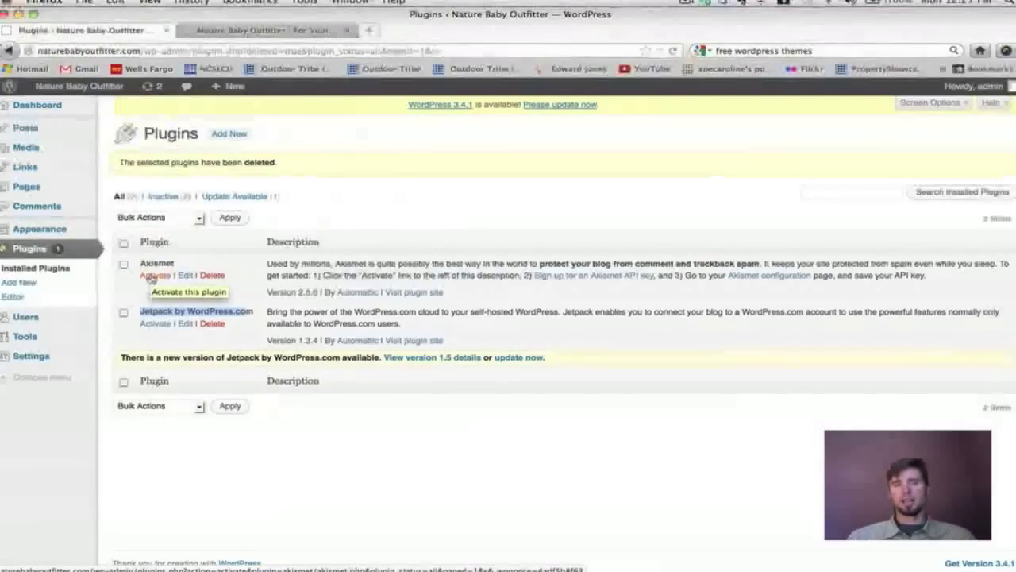
click(151, 277)
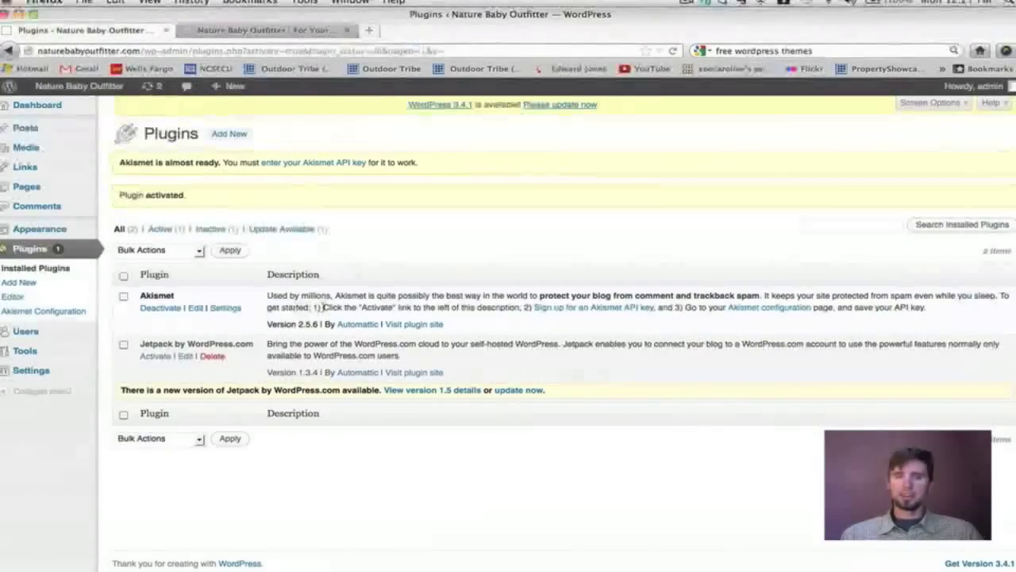
Open the Akismet API key sign-up site, then review Akismet's configuration page in WordPress.
drag(324, 307, 529, 310)
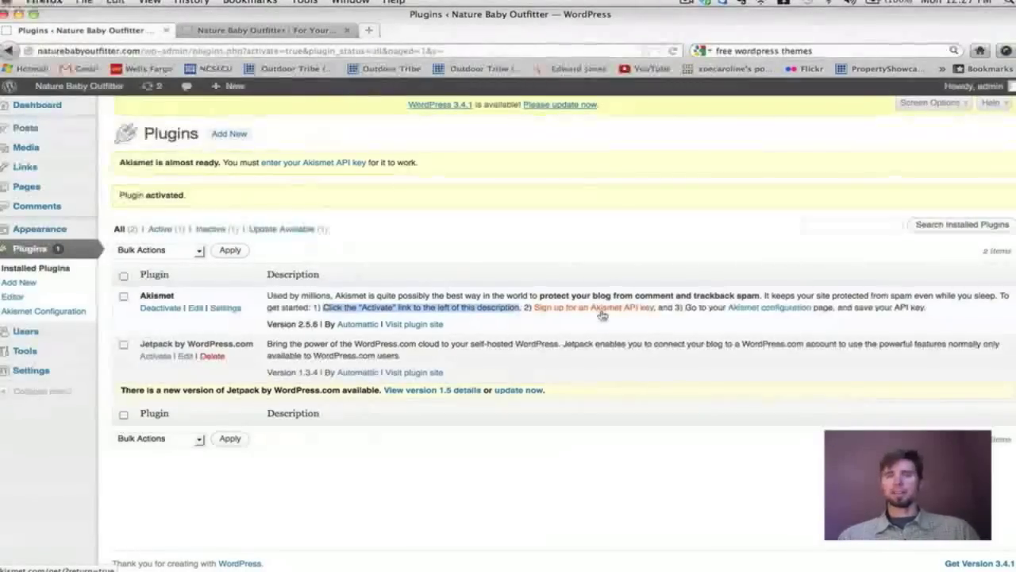
click(602, 315)
click(131, 31)
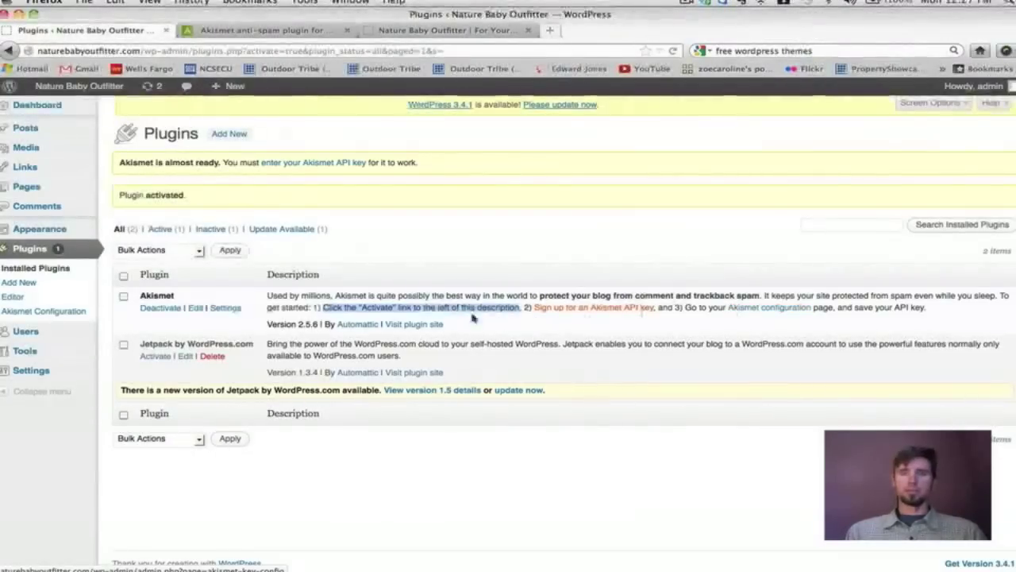
click(224, 311)
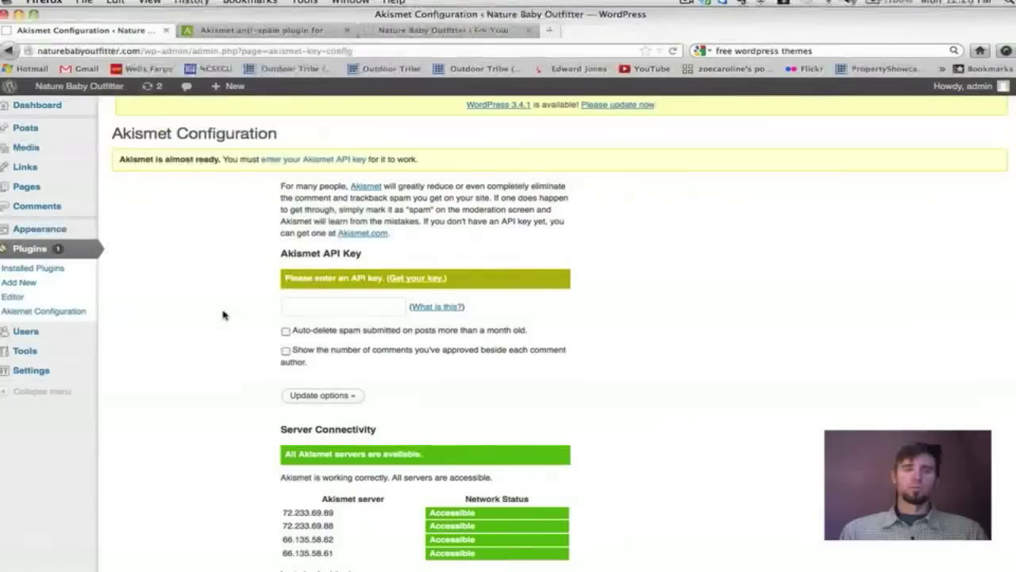
scroll(647, 269, down, 1)
scroll(647, 268, up, 1)
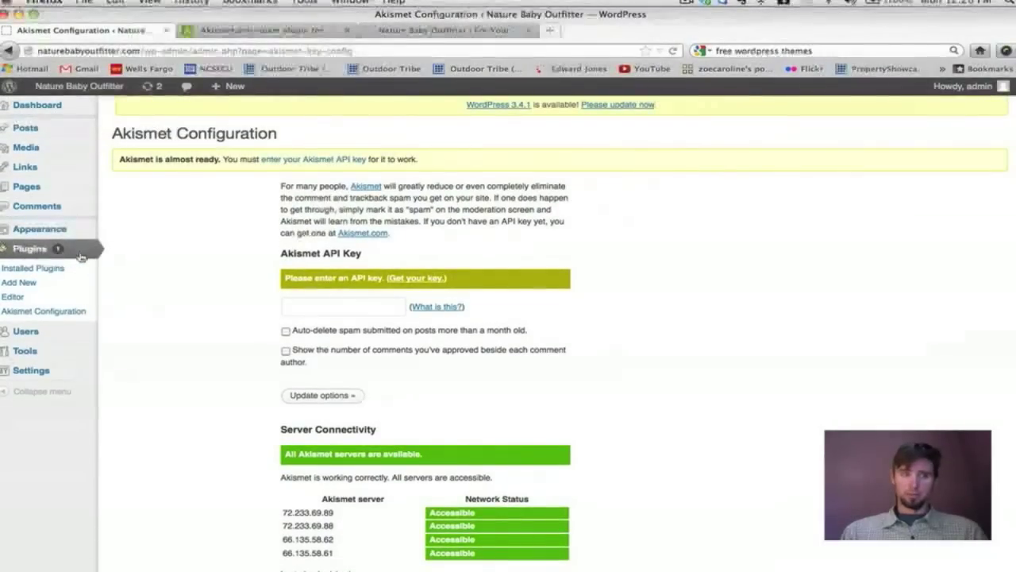
scroll(247, 142, down, 4)
scroll(247, 141, up, 4)
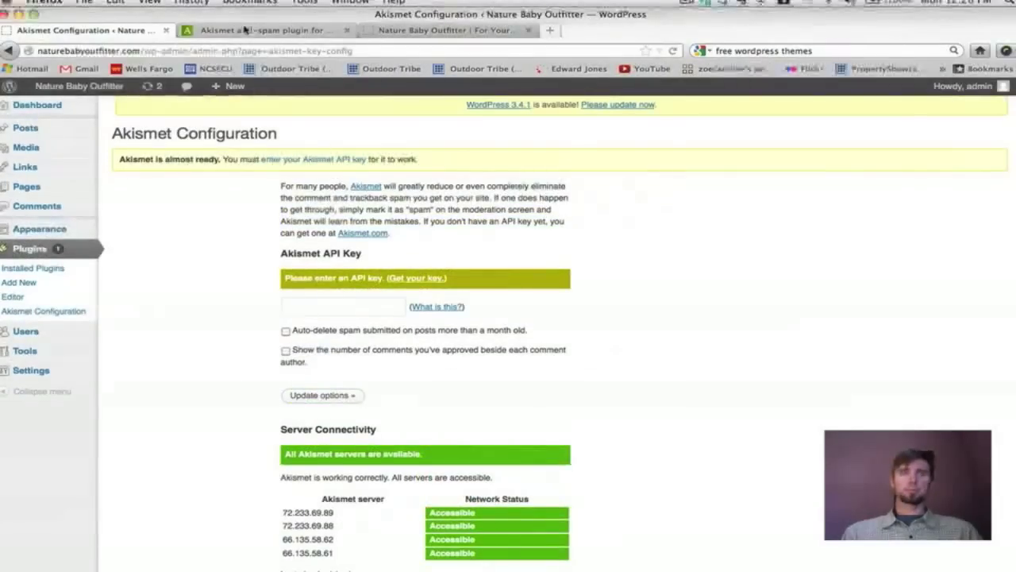
click(243, 30)
Start getting an Akismet API key on the Akismet website.
scroll(792, 221, down, 4)
scroll(791, 222, up, 4)
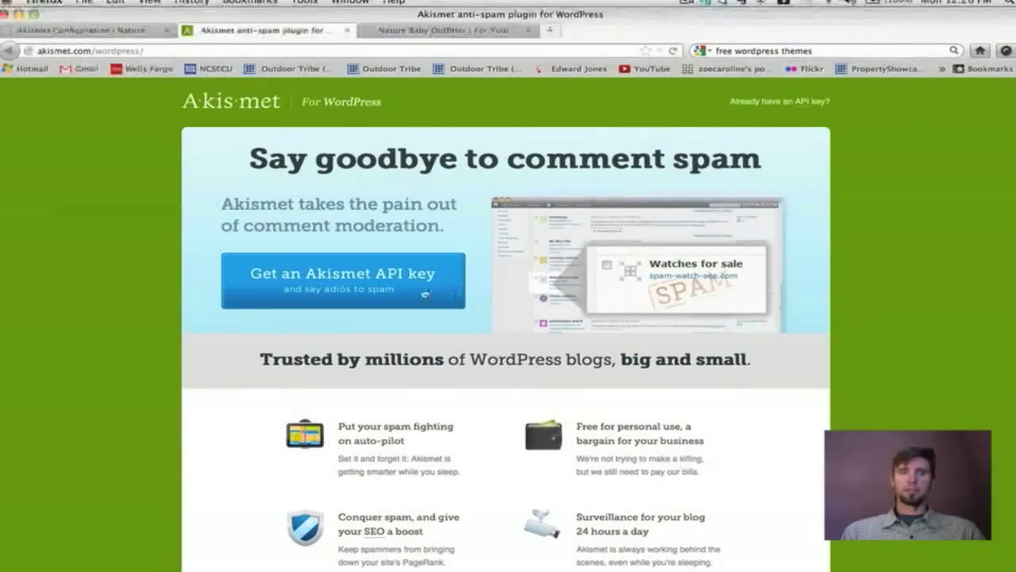
click(400, 293)
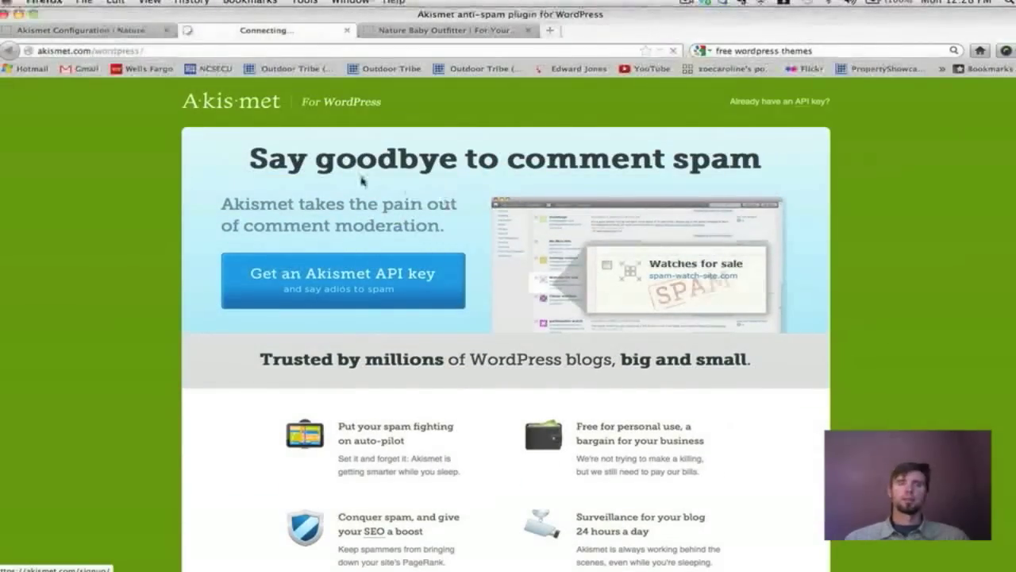
scroll(342, 207, down, 3)
scroll(327, 215, up, 3)
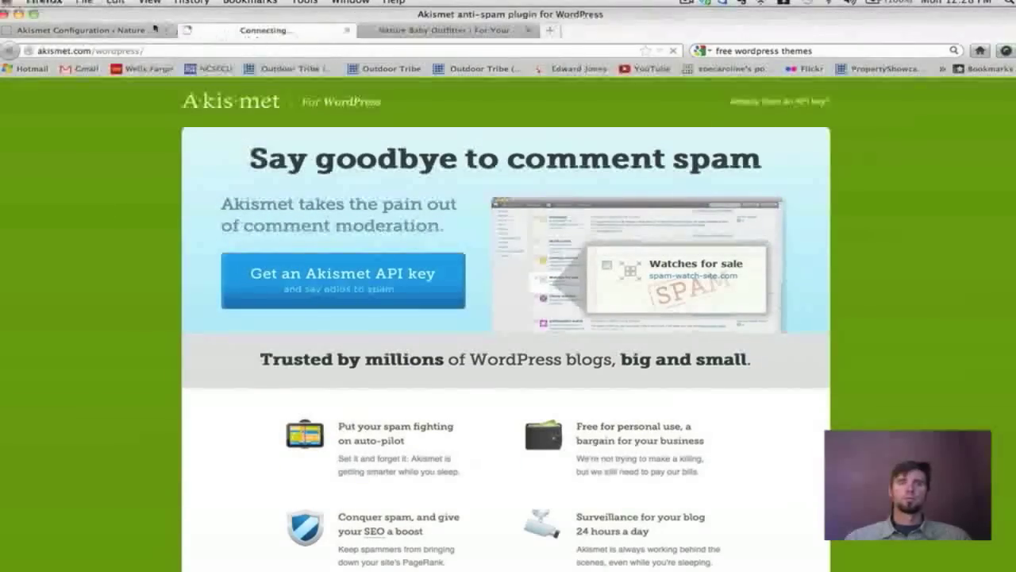
click(114, 29)
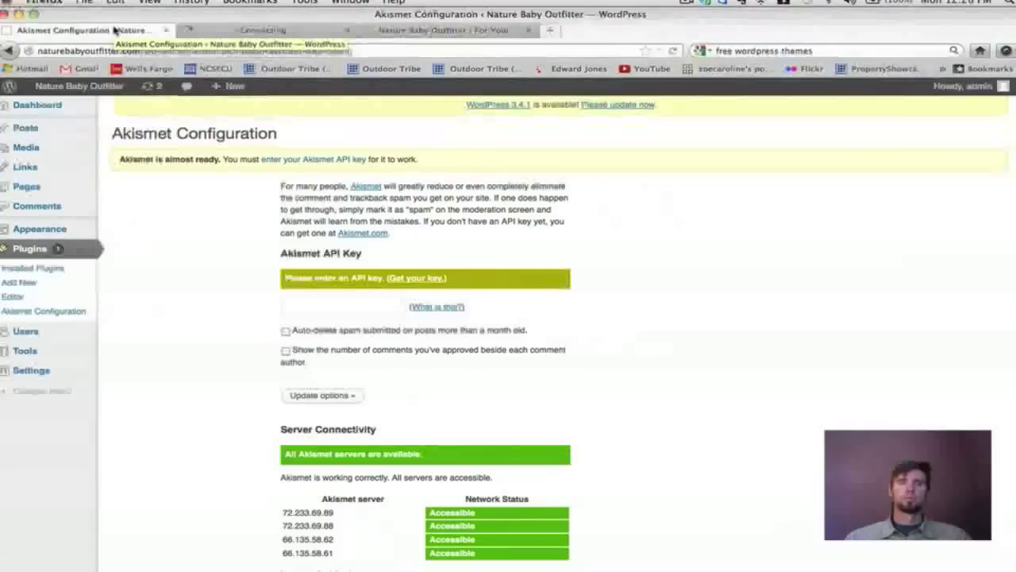
click(296, 31)
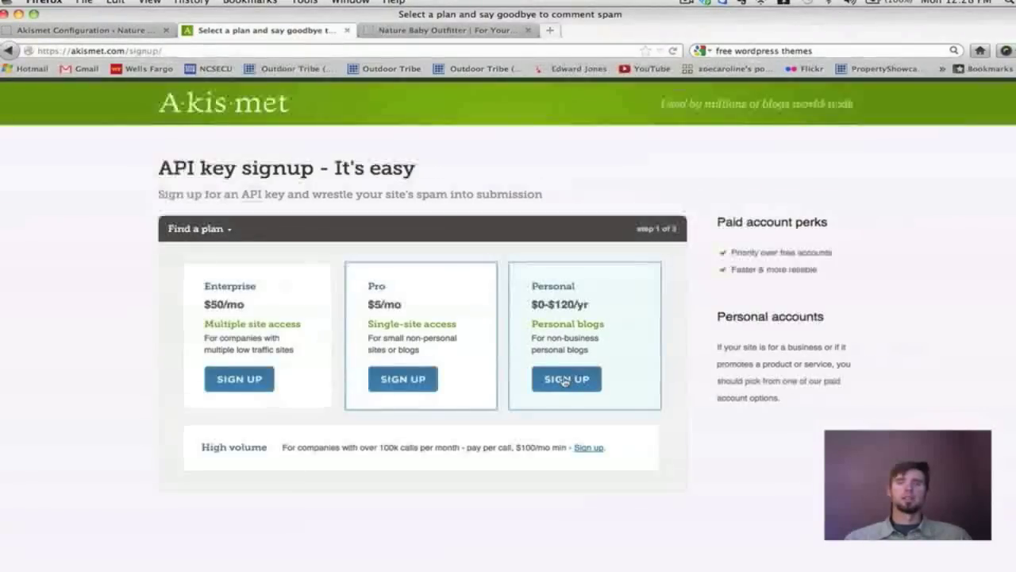
Choose the Personal plan with a $0 yearly contribution, then return to Akismet configuration.
click(564, 379)
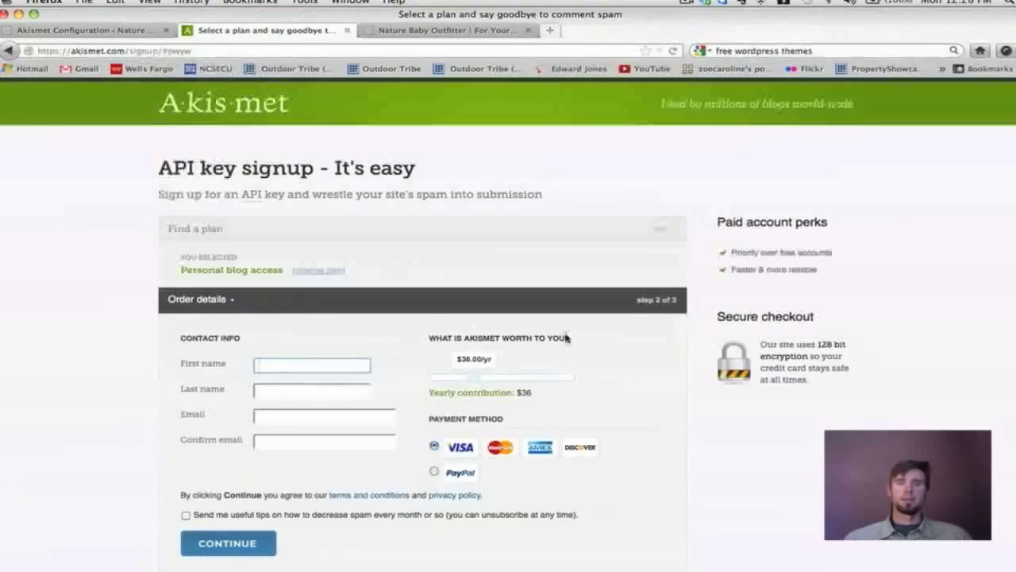
drag(479, 343, 426, 337)
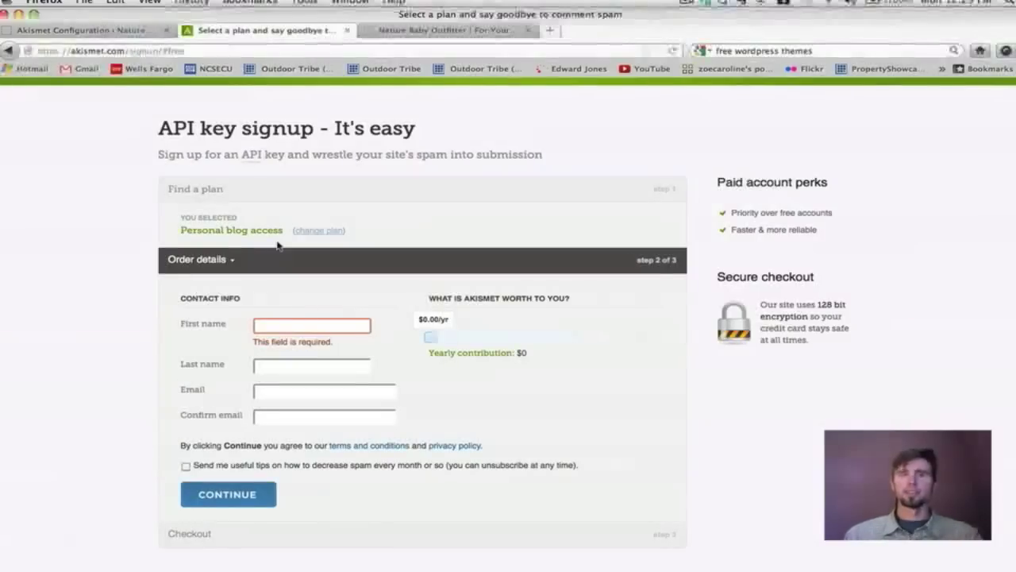
click(72, 30)
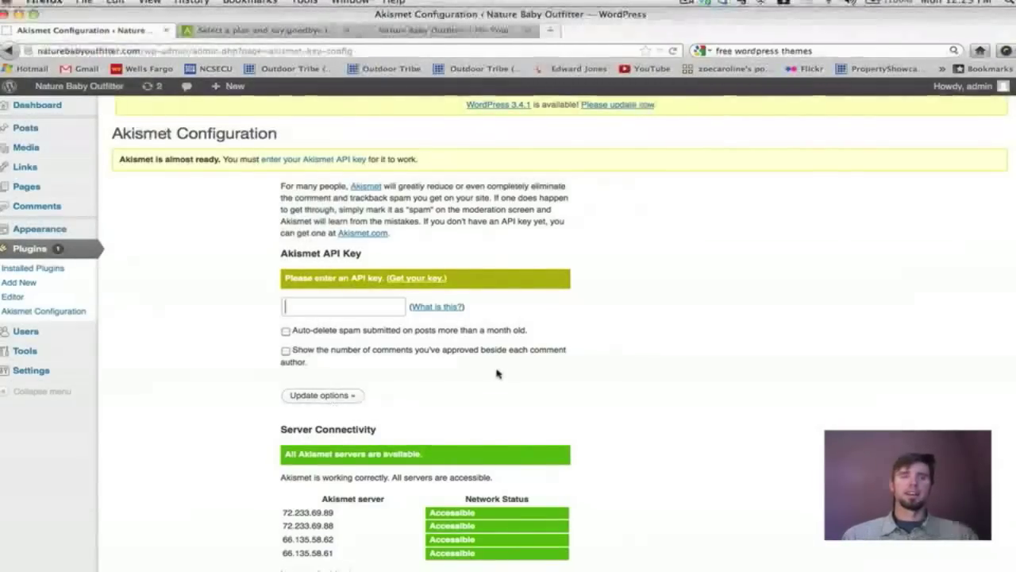
scroll(497, 373, down, 4)
Search the plugin directory for 'contact form' and browse the results.
scroll(497, 373, up, 3)
scroll(497, 373, up, 2)
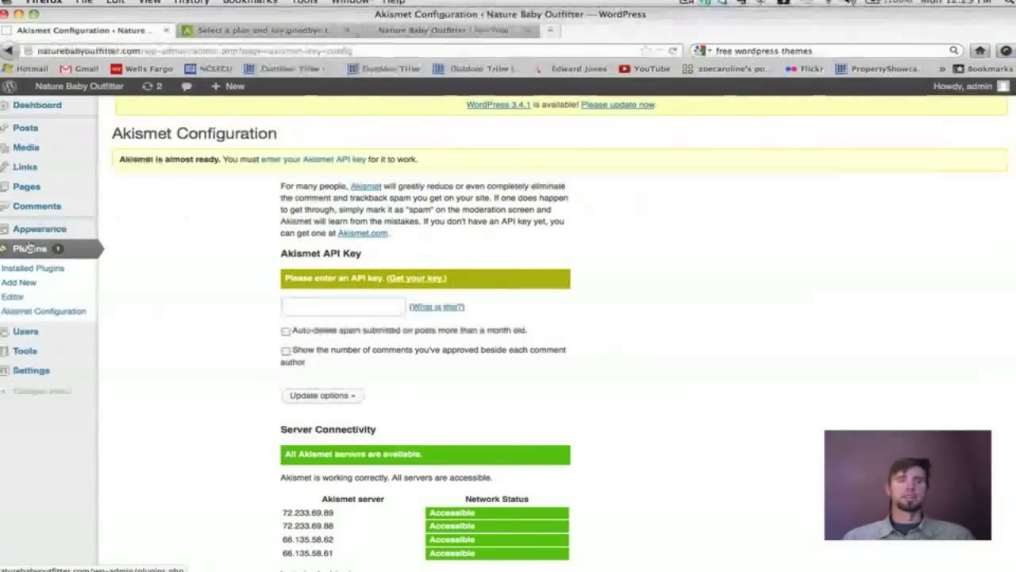
click(19, 283)
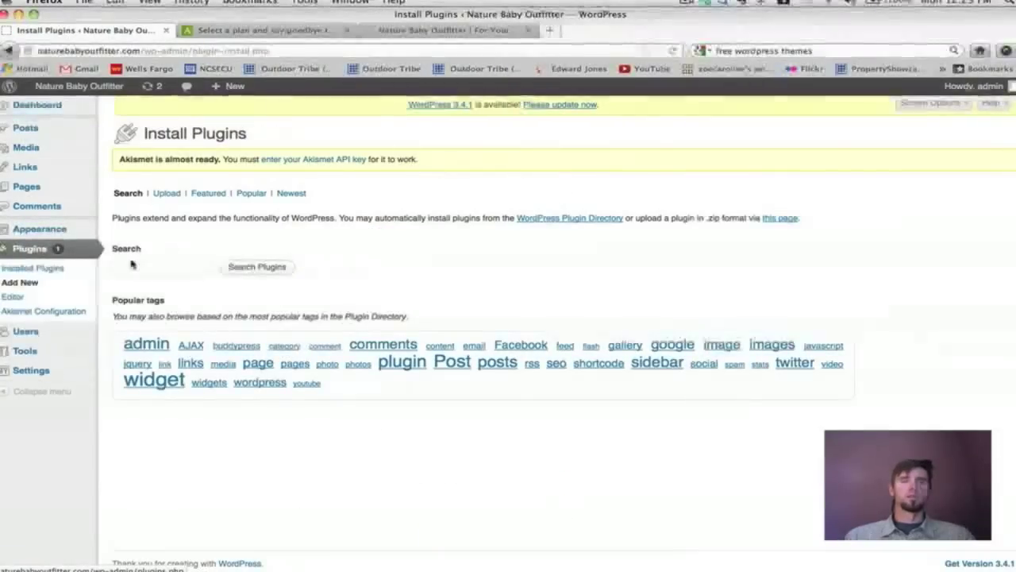
click(129, 267)
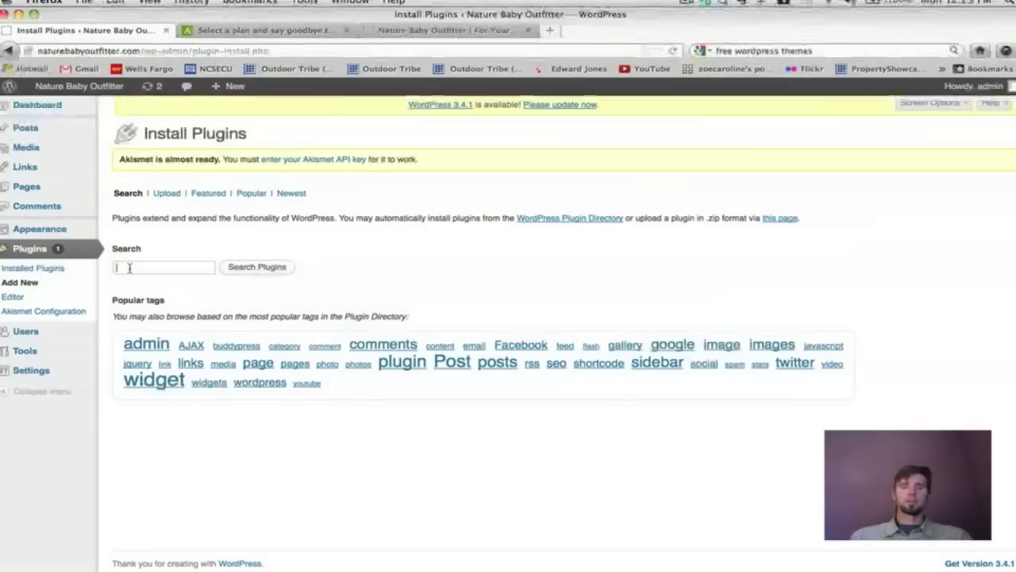
text(cont)
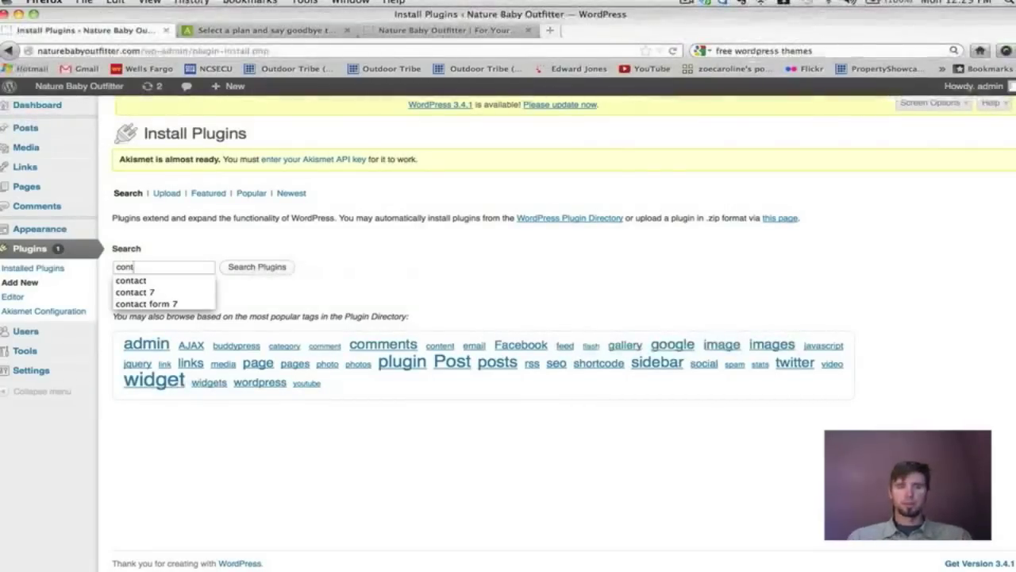
text(act)
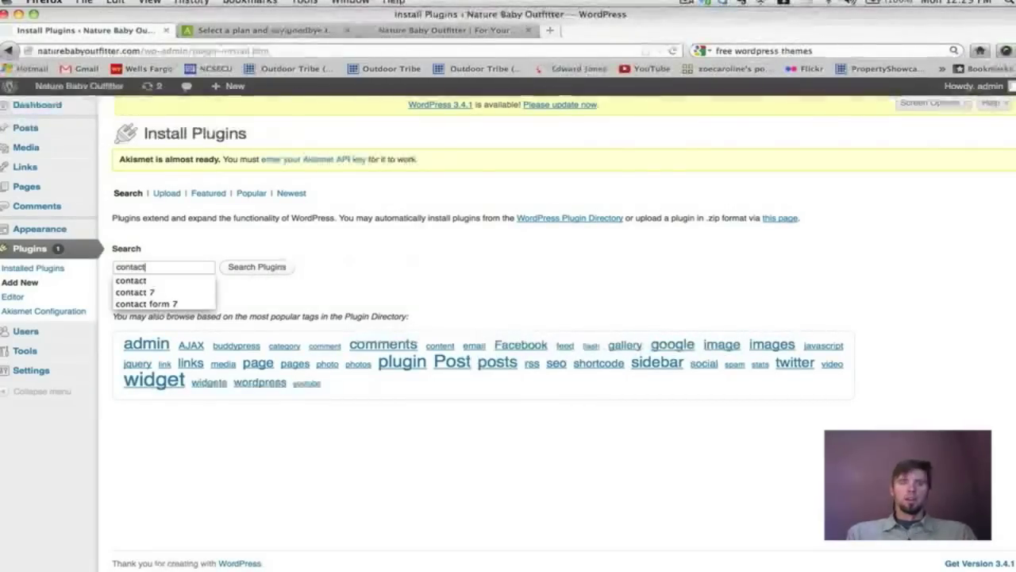
text( form)
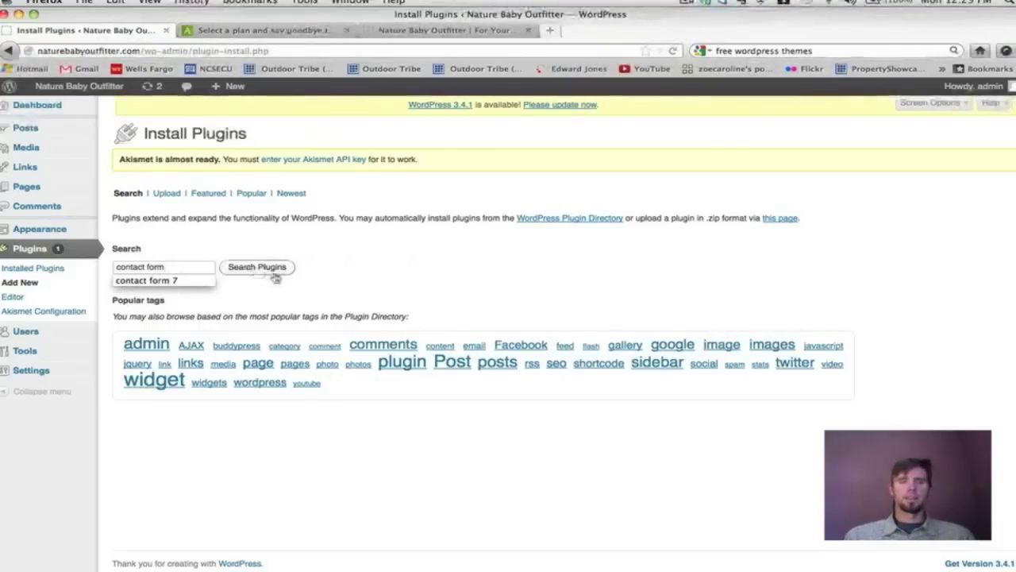
click(270, 270)
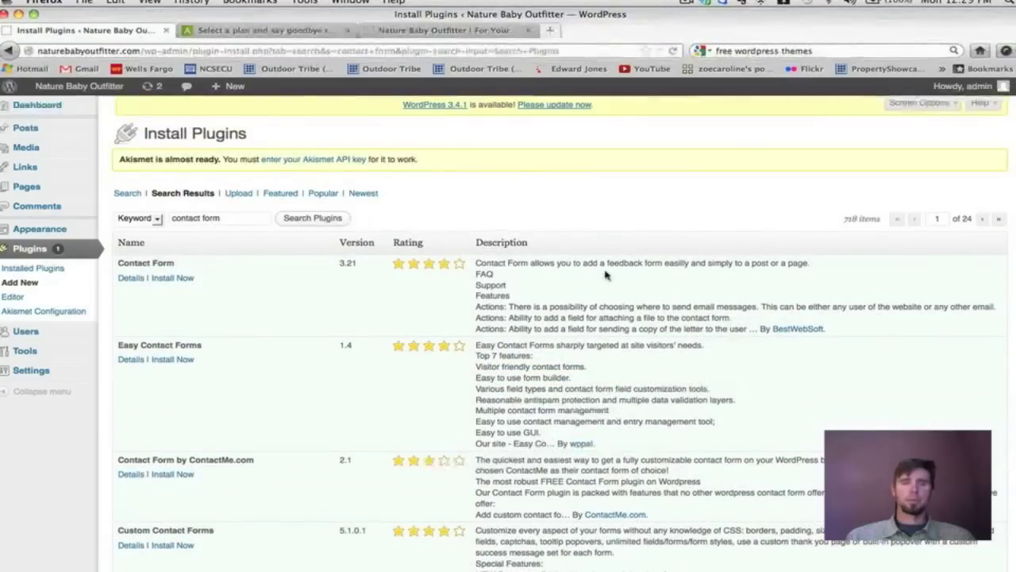
scroll(571, 278, down, 10)
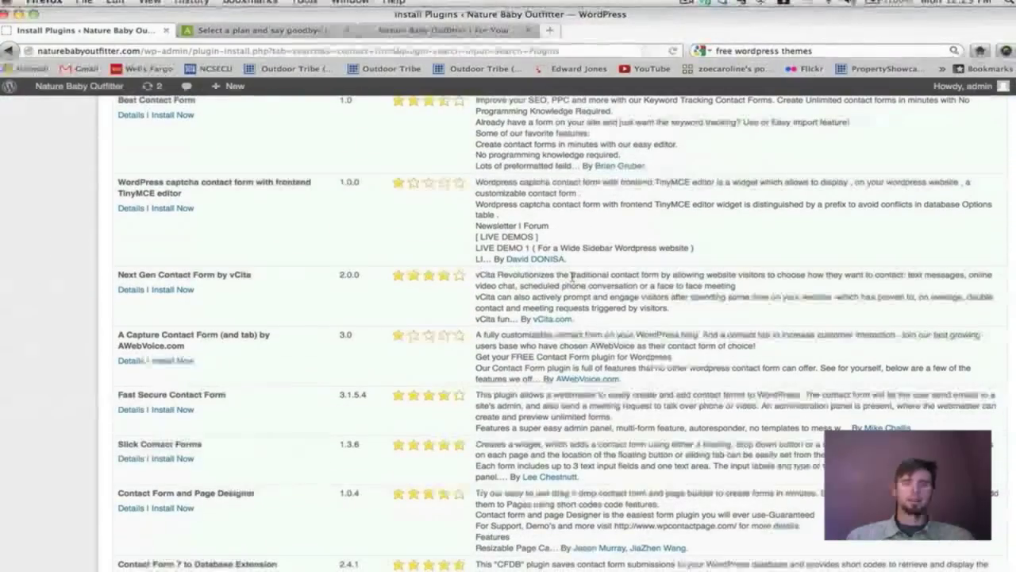
scroll(572, 278, down, 10)
scroll(571, 278, down, 3)
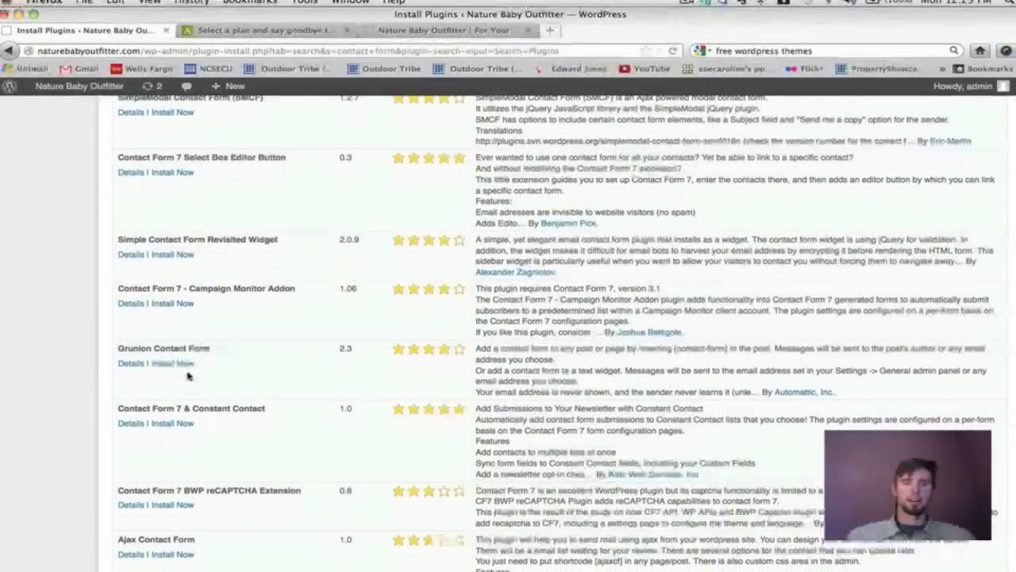
scroll(254, 319, down, 5)
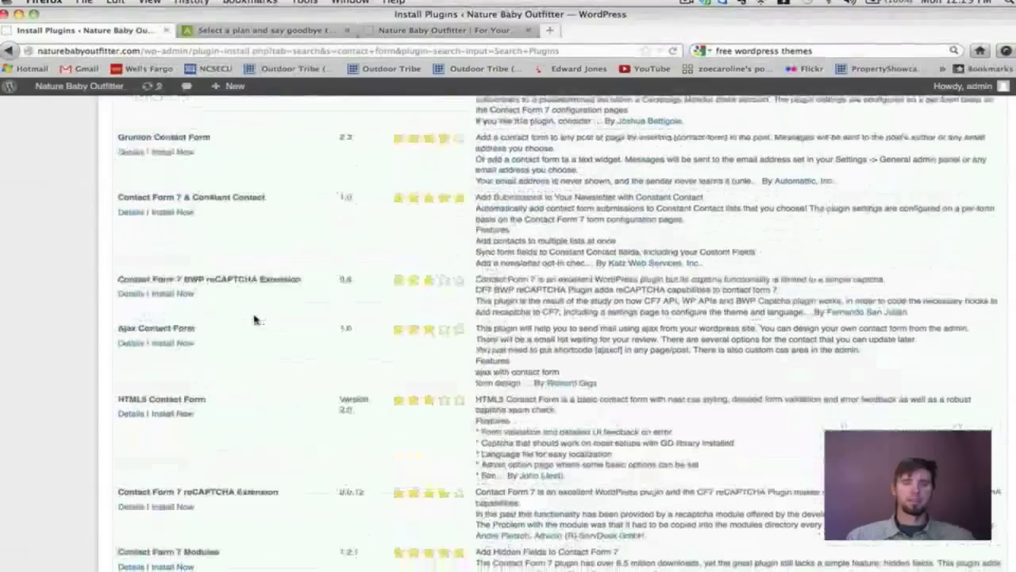
scroll(254, 330, down, 5)
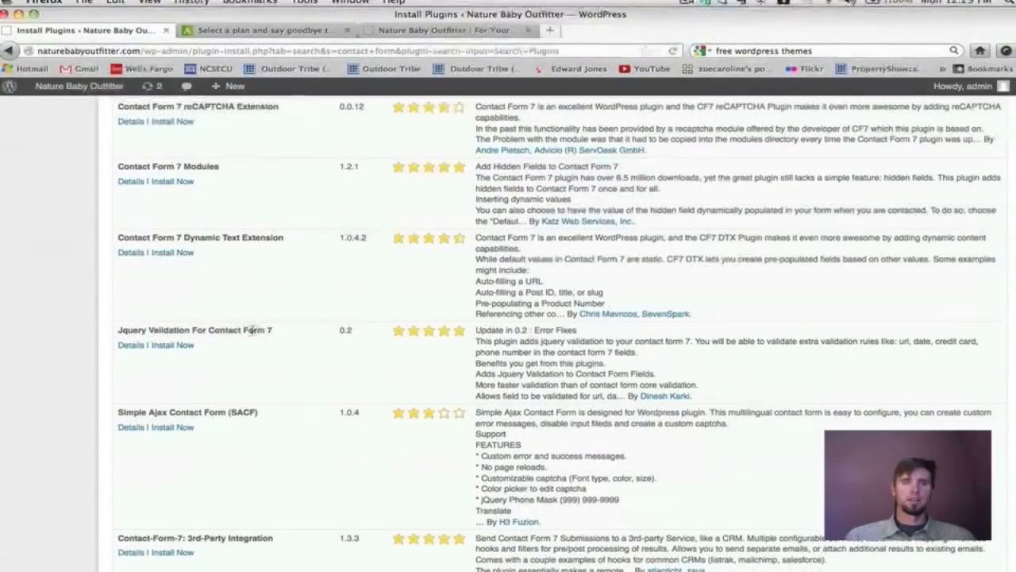
scroll(254, 330, up, 15)
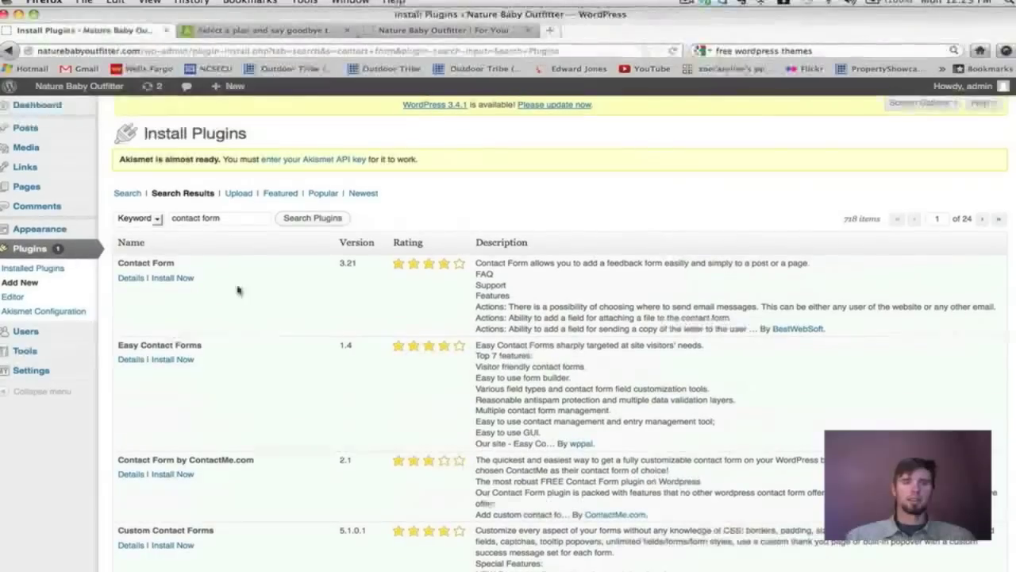
Refine the search to 'contact form 7', then install and activate Contact Form 7.
click(222, 218)
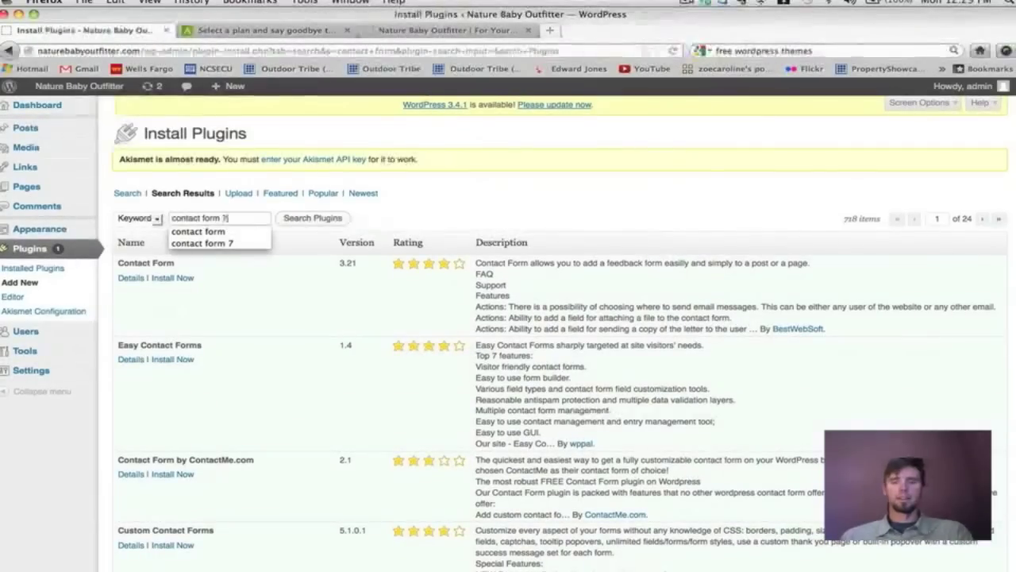
text(7)
click(295, 220)
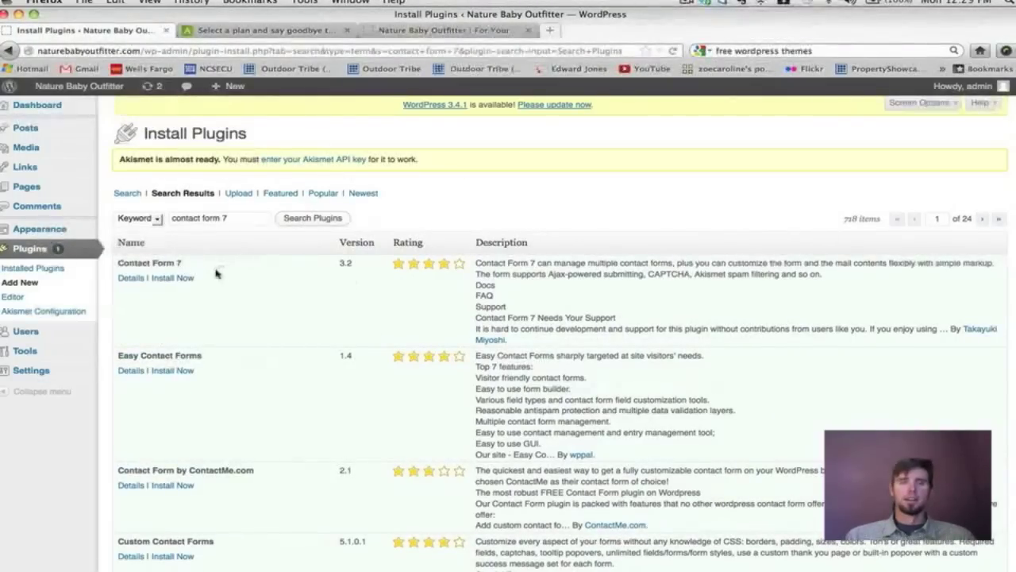
click(166, 278)
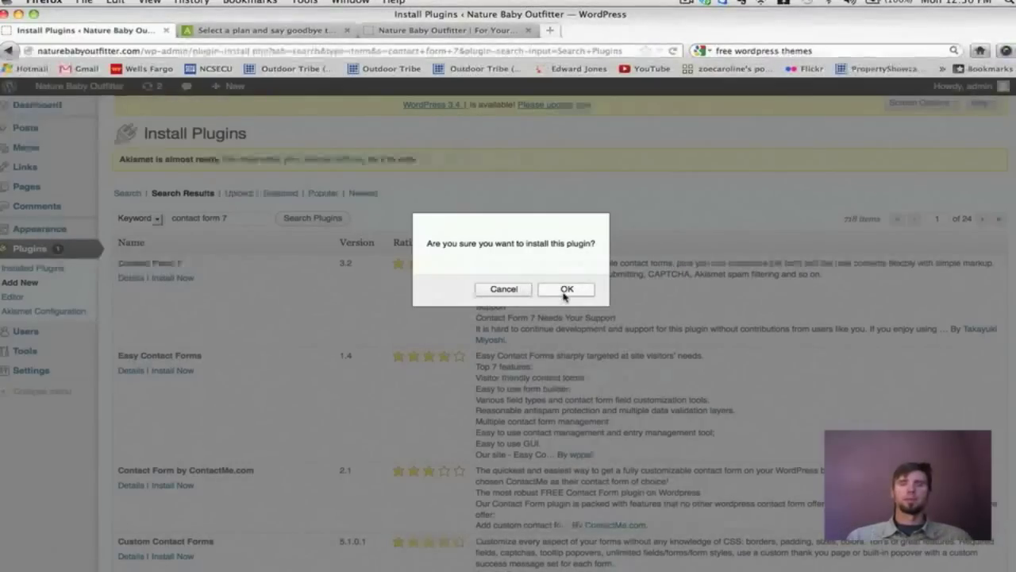
click(566, 290)
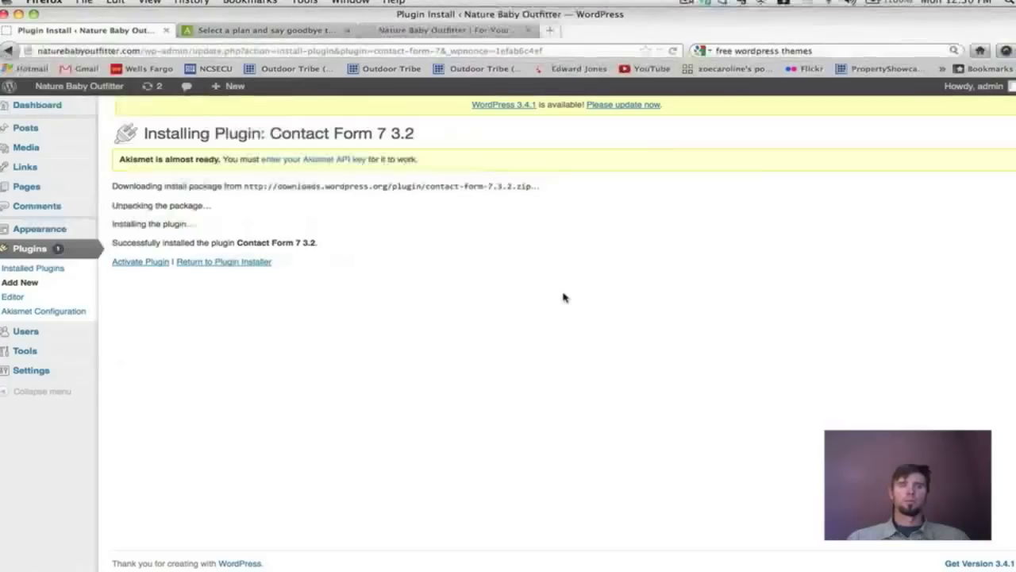
click(151, 264)
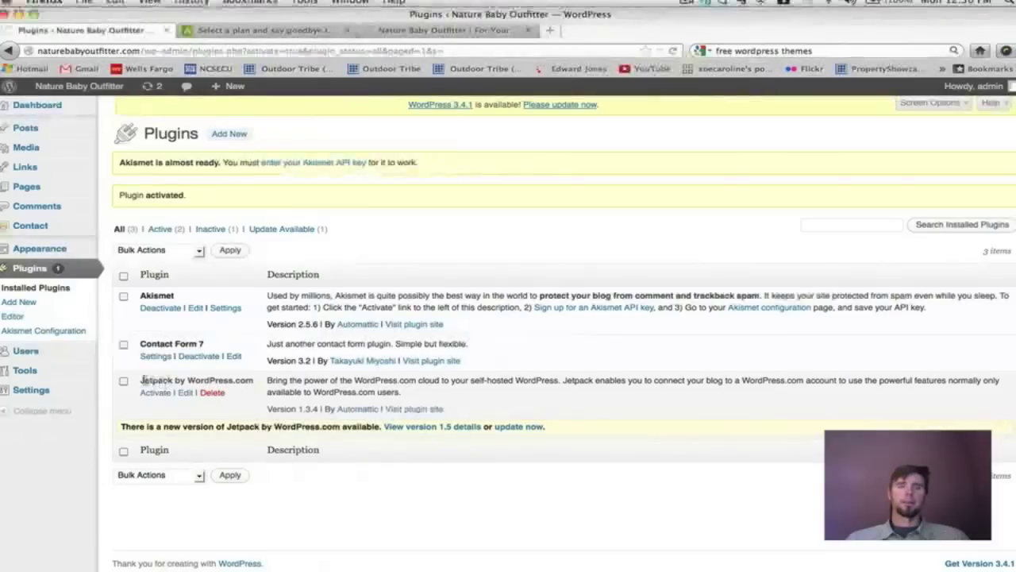
drag(143, 380, 177, 381)
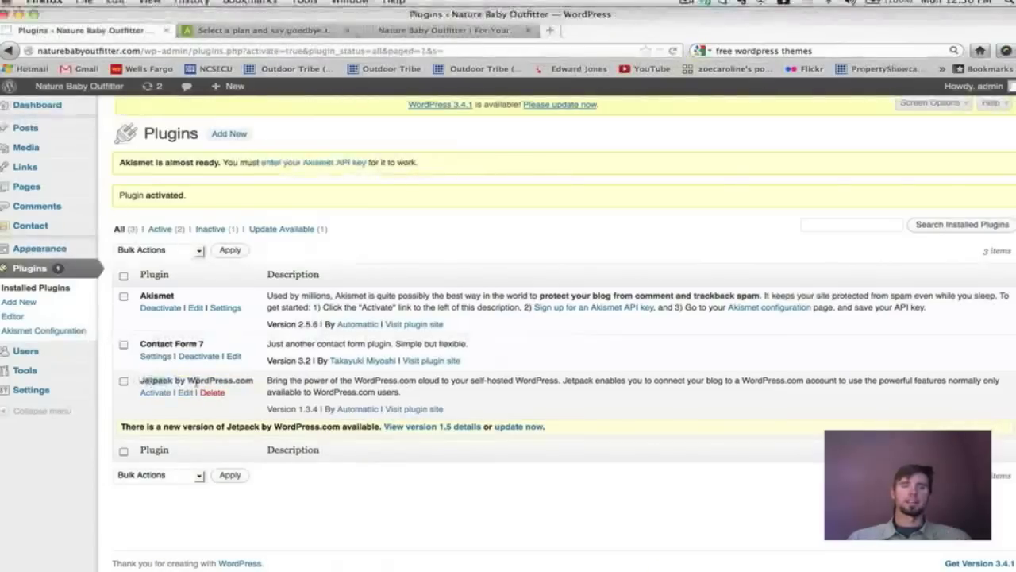
drag(252, 381, 141, 383)
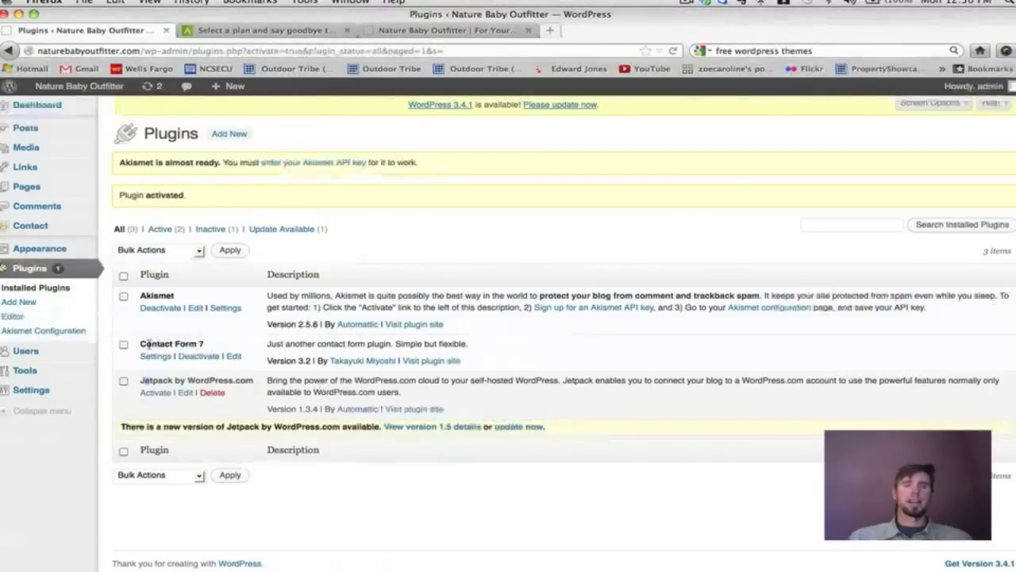
Close the Akismet tab, view the live Contact page, then return to Plugins.
click(347, 30)
click(310, 31)
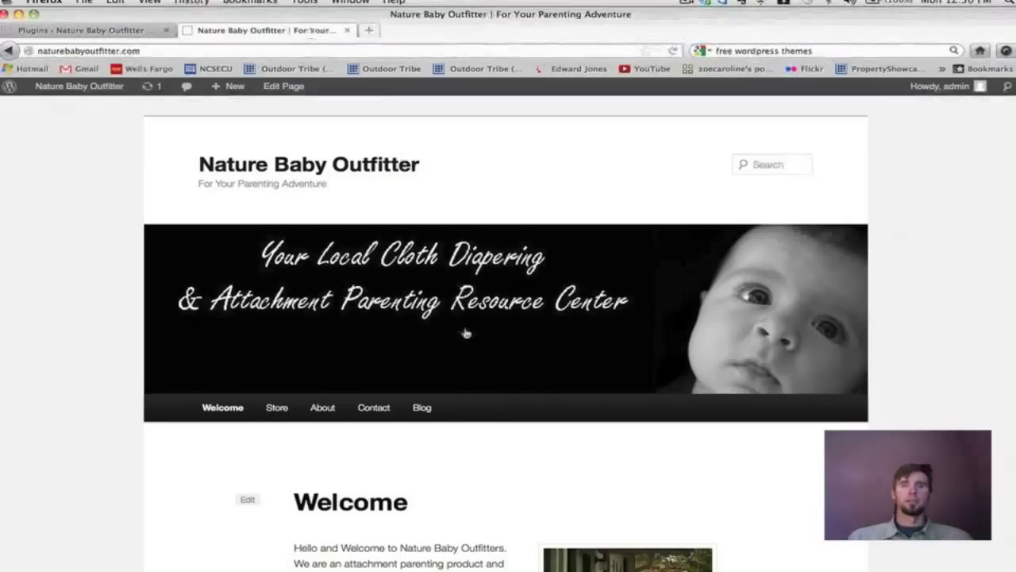
scroll(466, 332, down, 3)
click(372, 348)
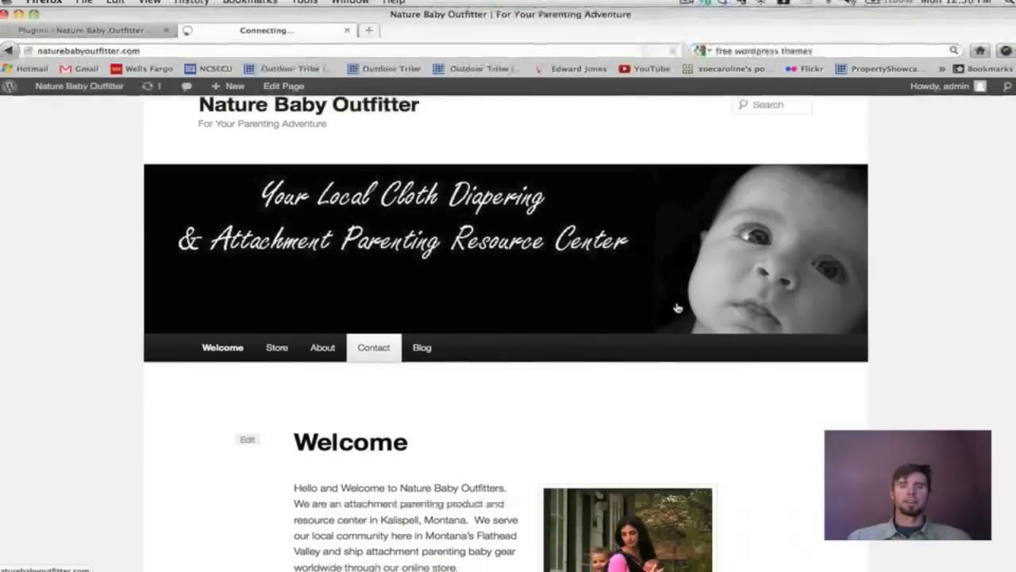
scroll(678, 308, down, 5)
scroll(459, 220, down, 5)
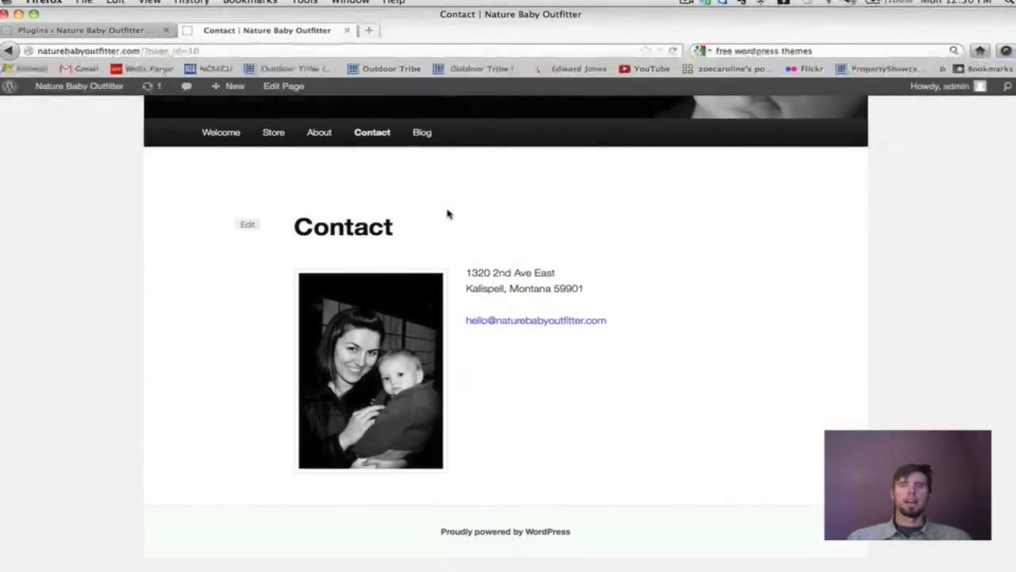
scroll(447, 213, up, 4)
scroll(448, 214, up, 5)
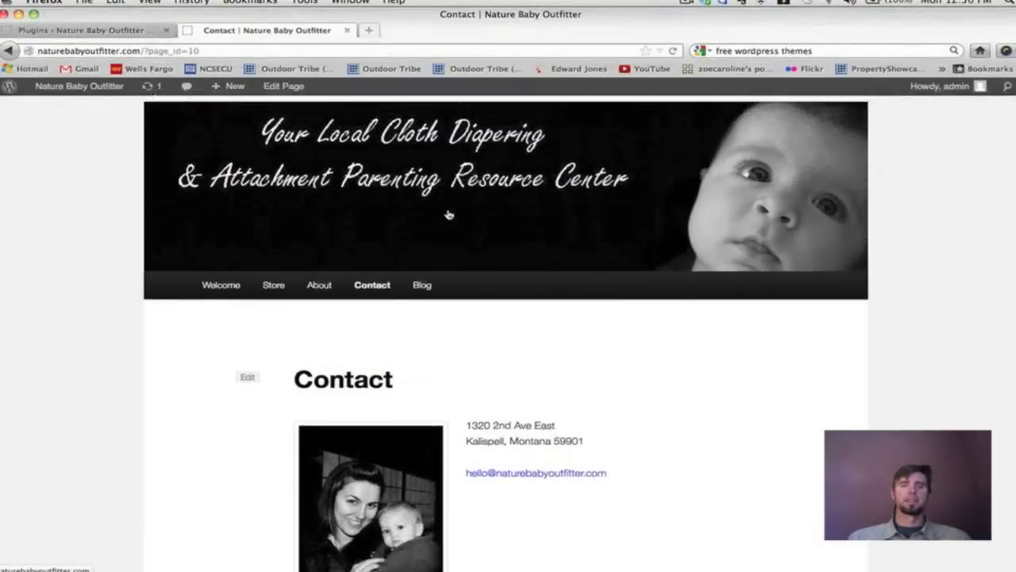
click(111, 32)
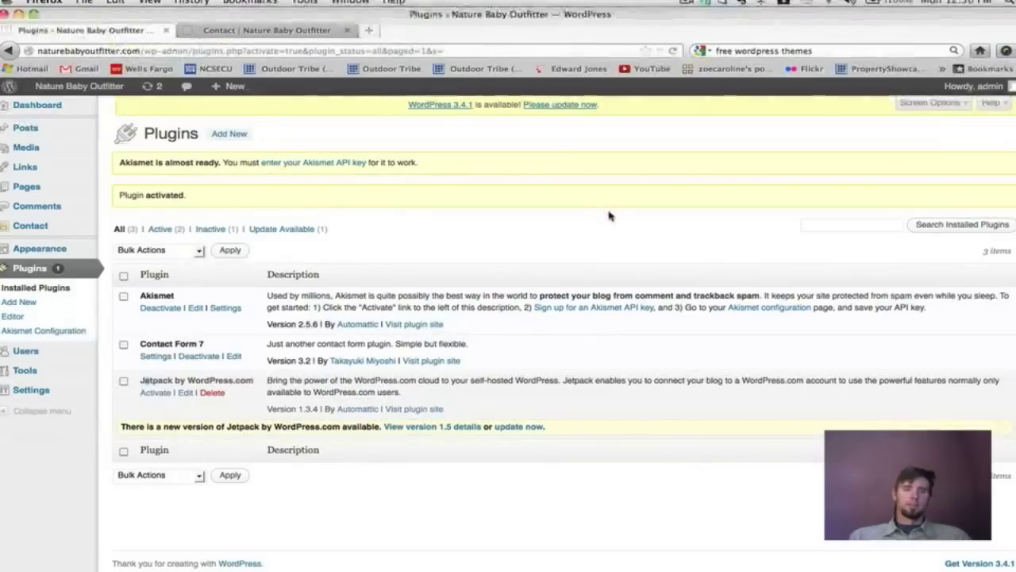
Open Contact Form 7's settings and view the default Contact form 1.
click(154, 356)
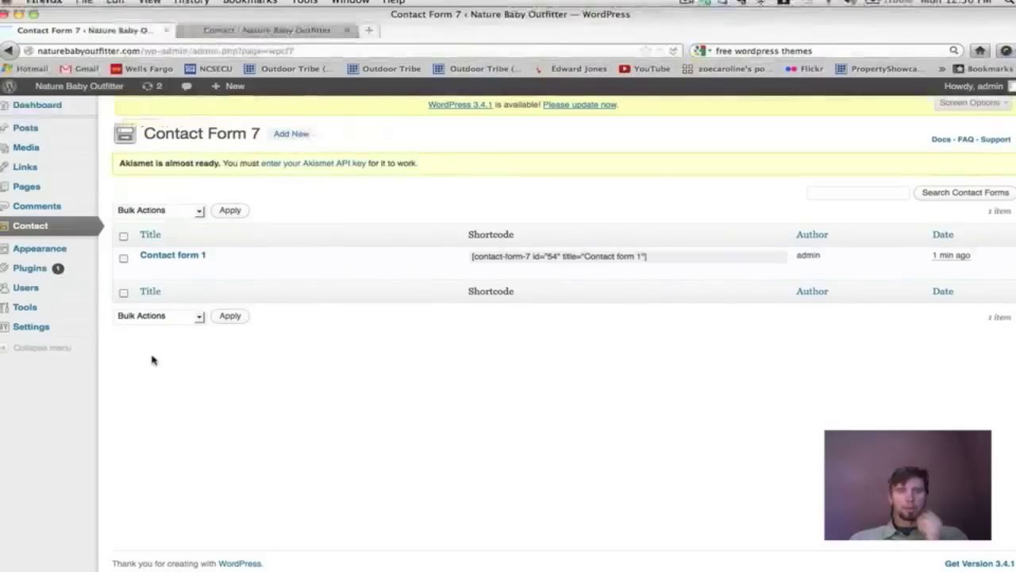
click(187, 261)
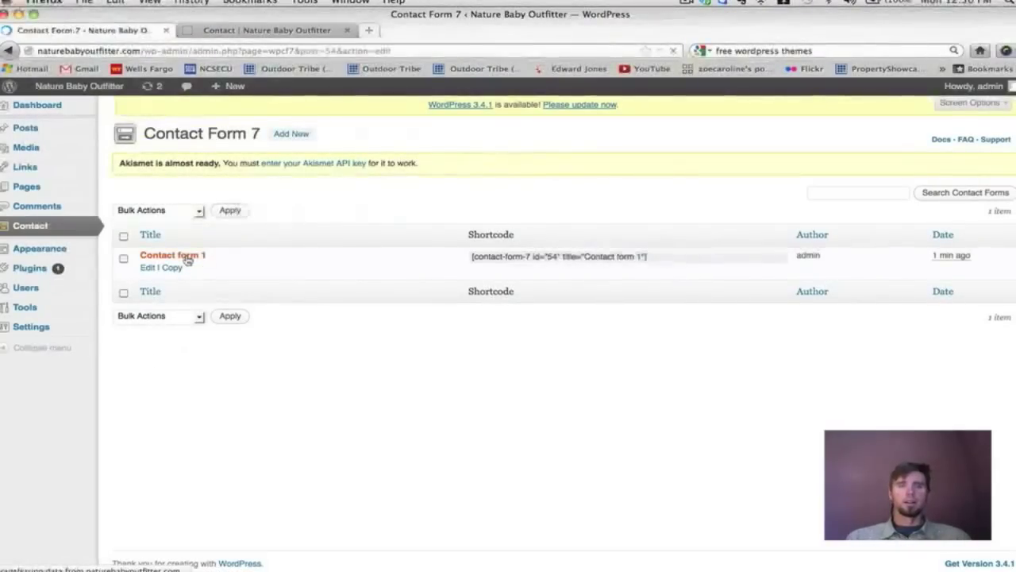
scroll(369, 377, down, 5)
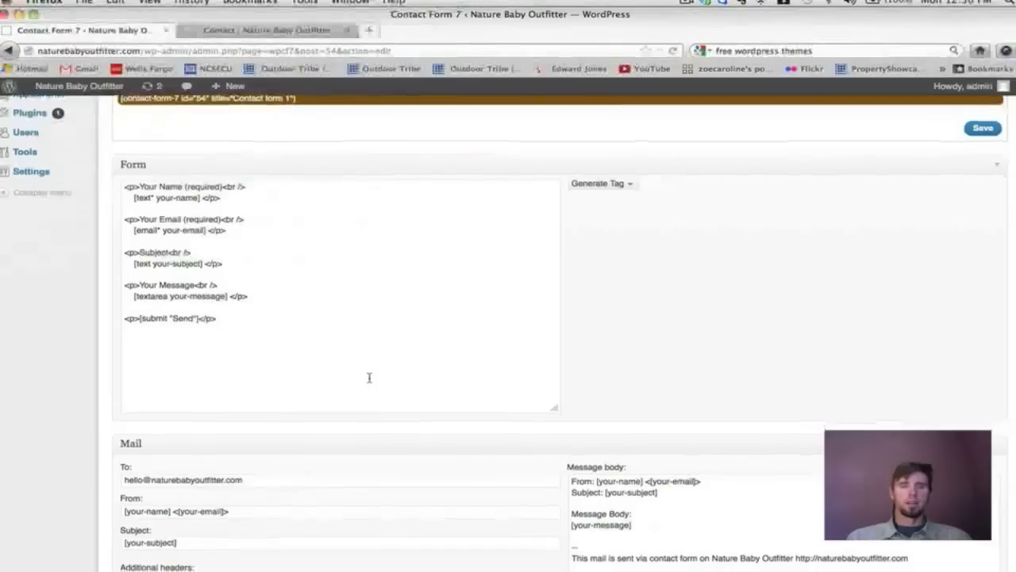
scroll(369, 377, up, 4)
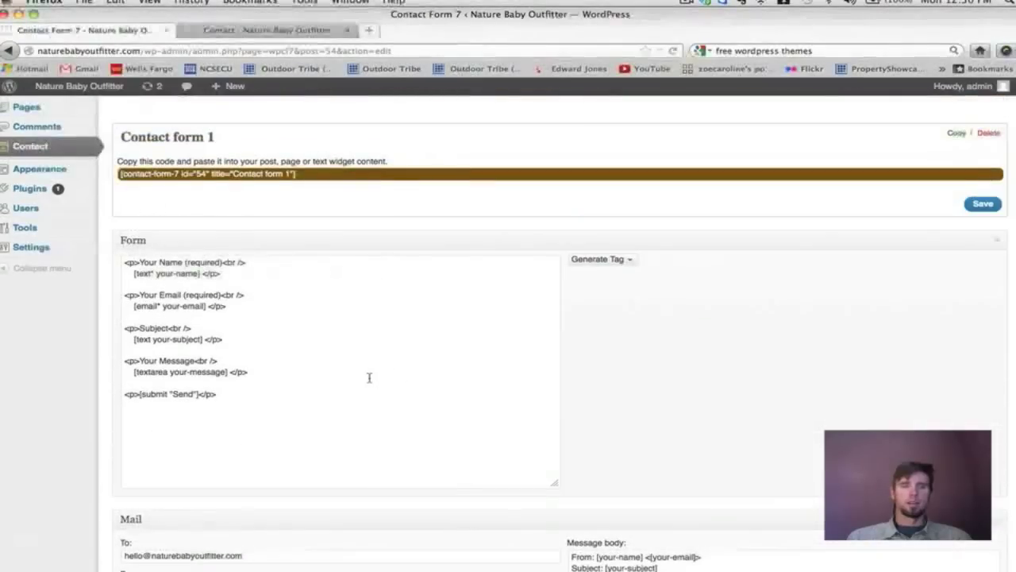
scroll(369, 378, down, 4)
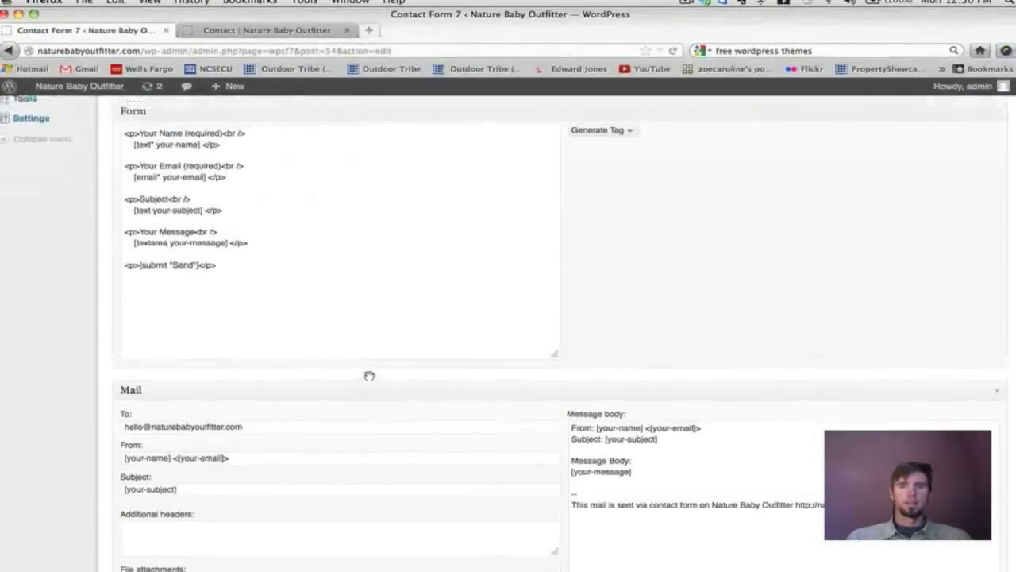
scroll(369, 375, up, 4)
scroll(368, 377, down, 1)
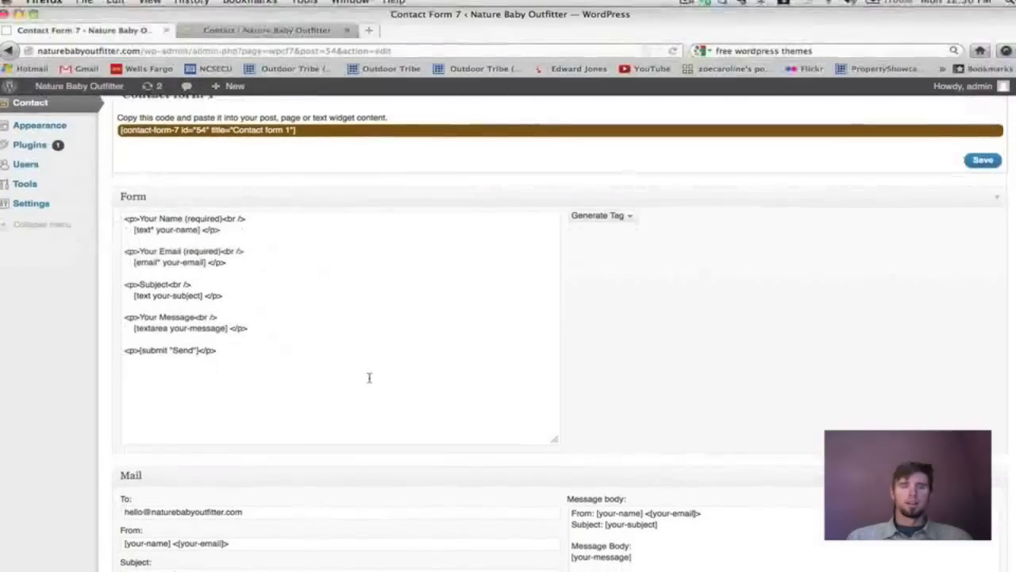
scroll(368, 378, down, 9)
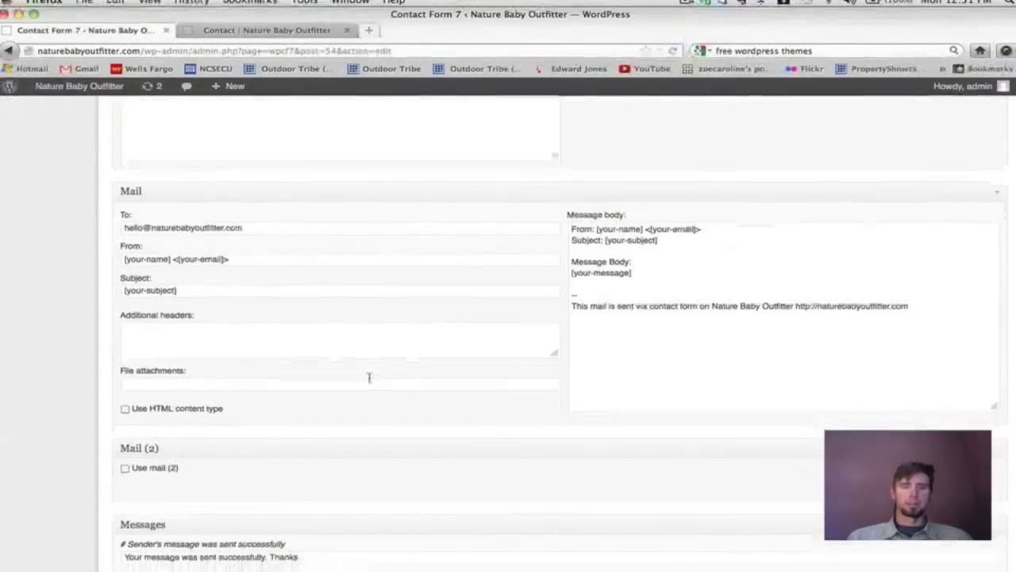
scroll(369, 377, down, 15)
scroll(370, 379, down, 2)
scroll(370, 379, up, 20)
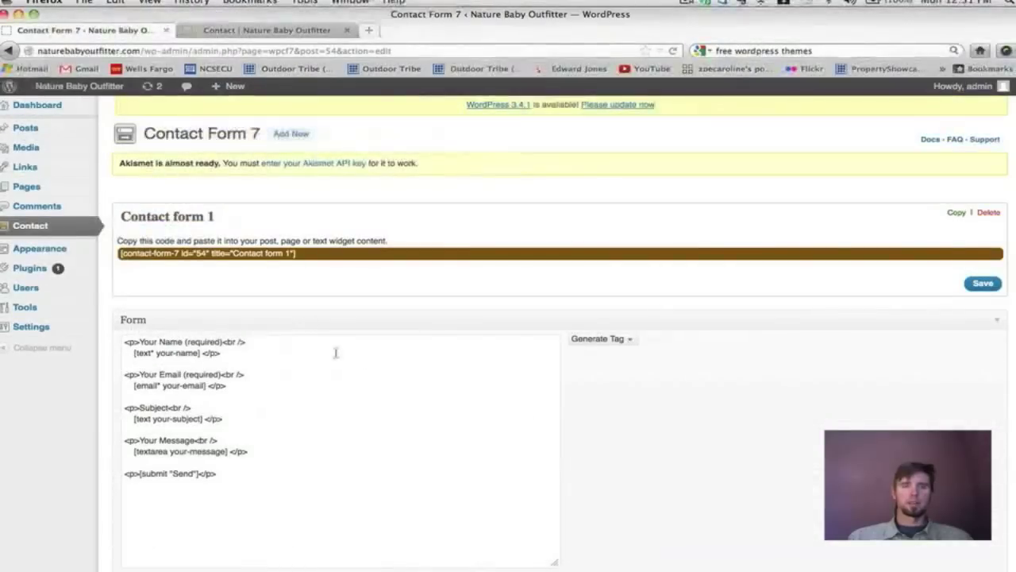
Copy Contact form 1's shortcode [contact-form-7 id="54" title="Contact form 1"].
click(339, 254)
click(340, 254)
triple_click(340, 254)
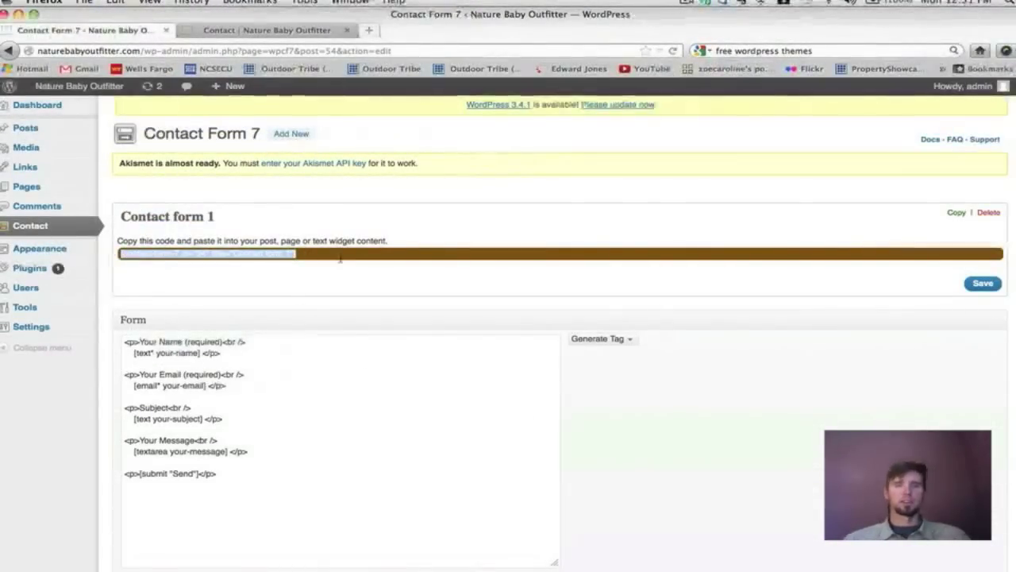
key(super+c)
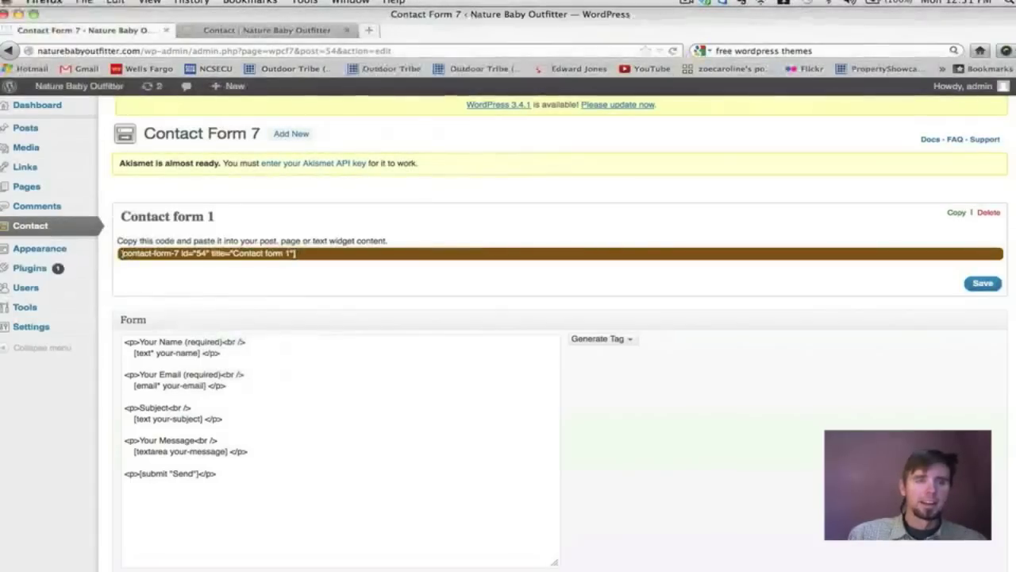
click(119, 251)
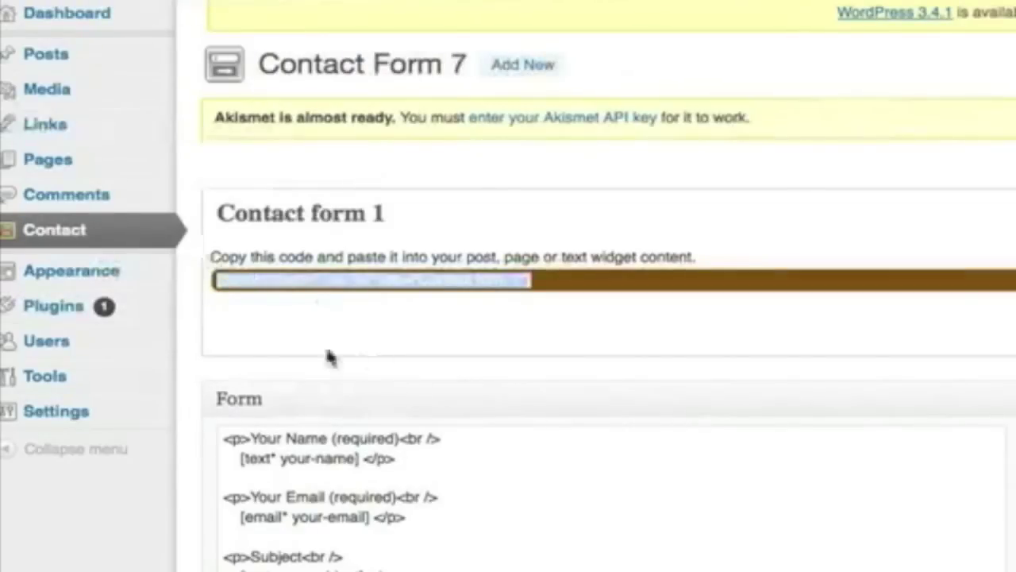
Paste the form shortcode below the email address on the Contact page and update it.
mouse_move(70, 159)
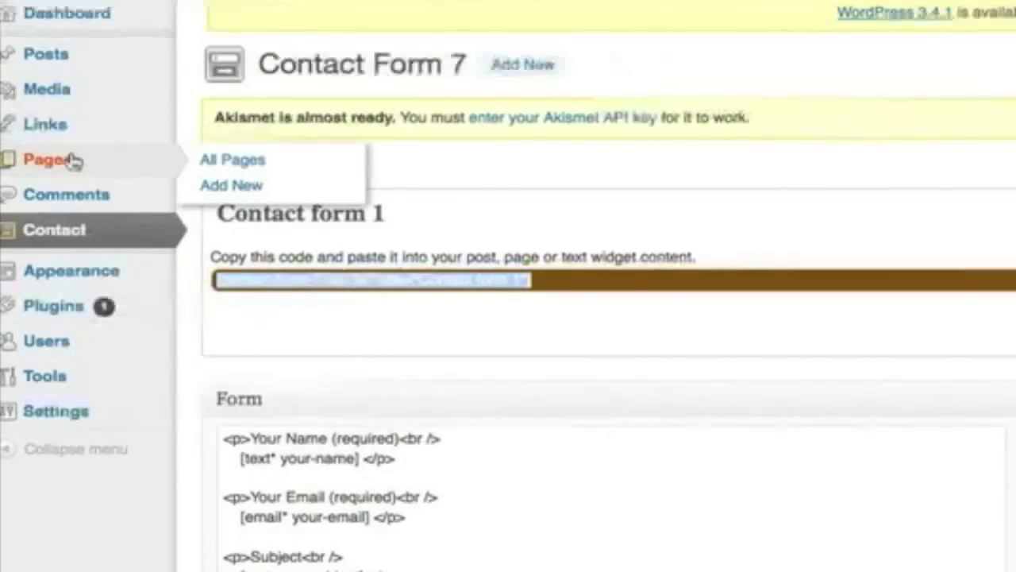
click(238, 165)
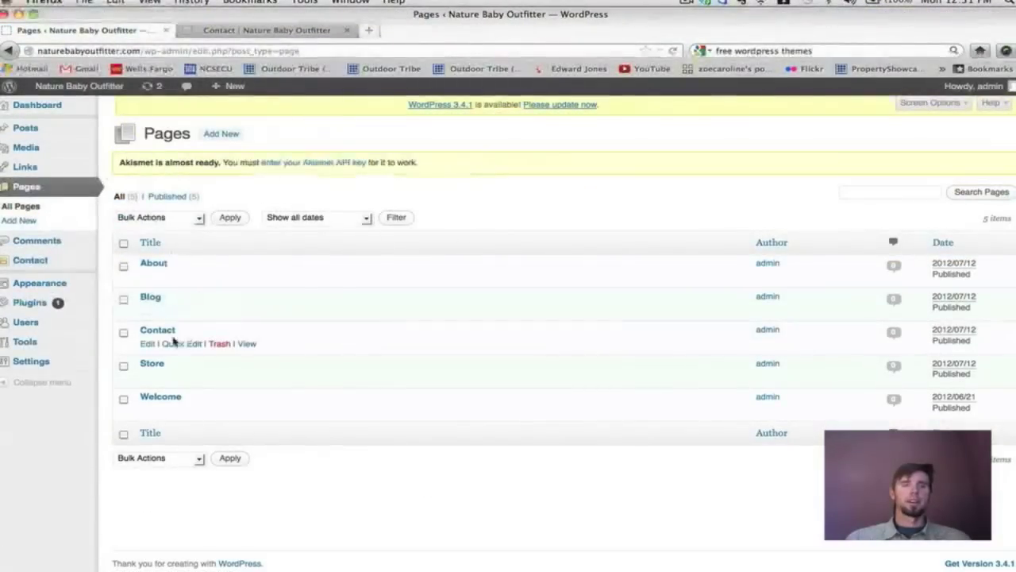
click(163, 333)
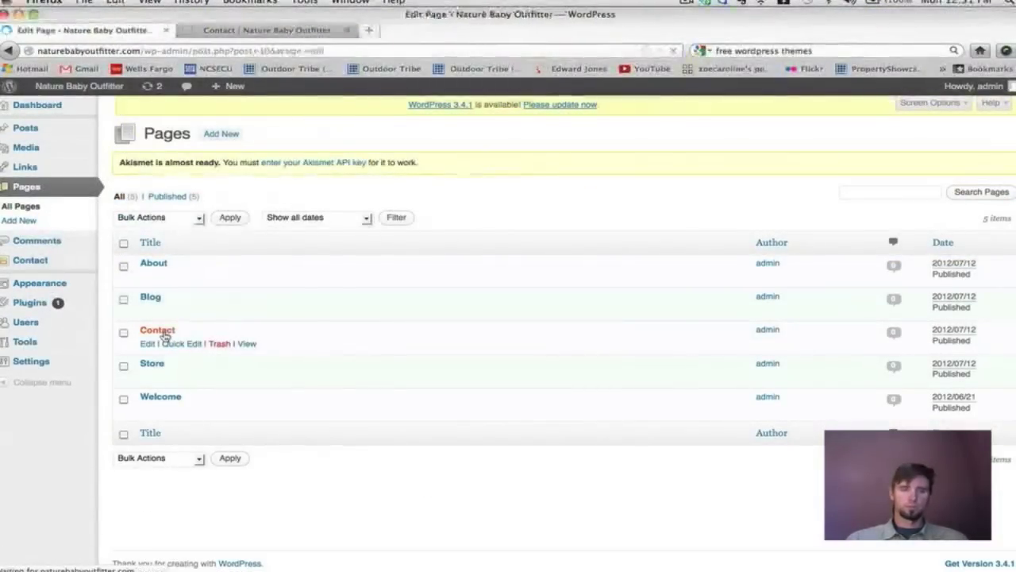
scroll(403, 409, down, 1)
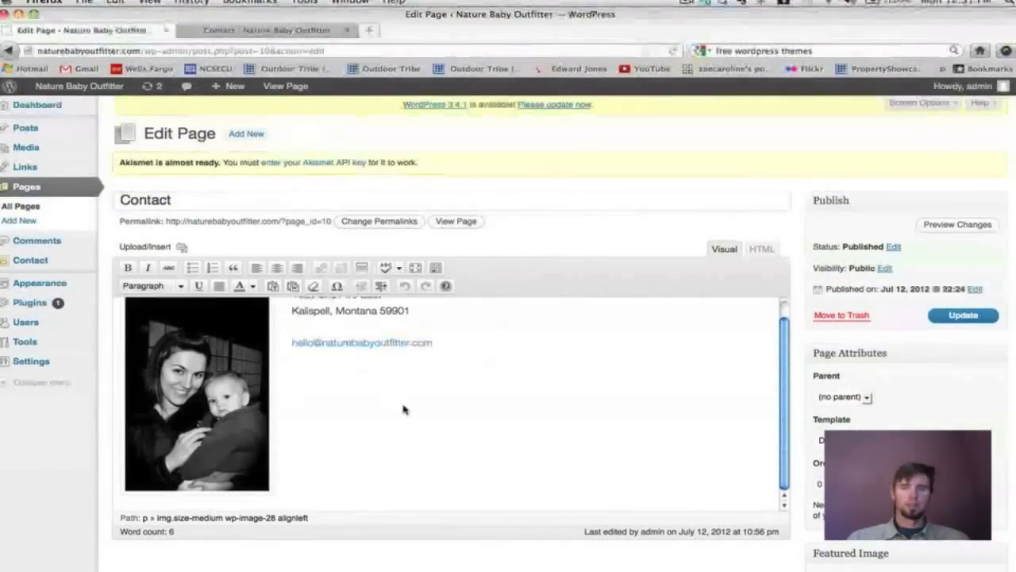
click(468, 447)
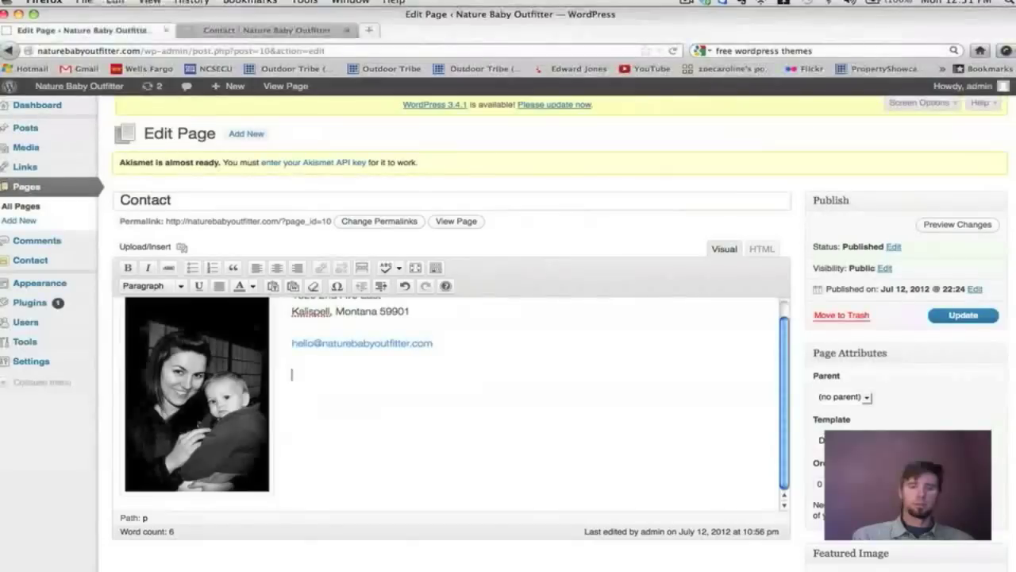
key(super+v)
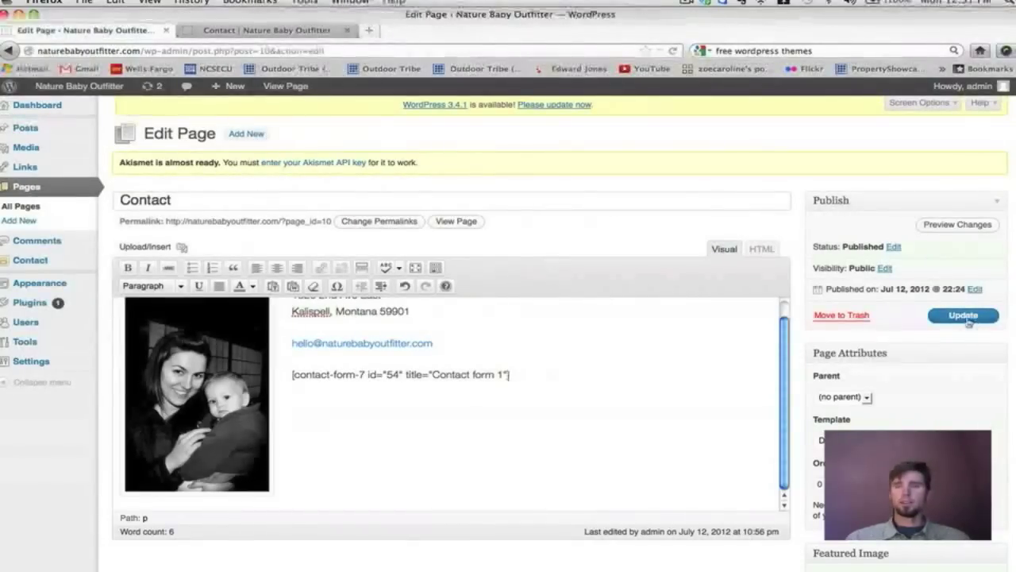
click(965, 316)
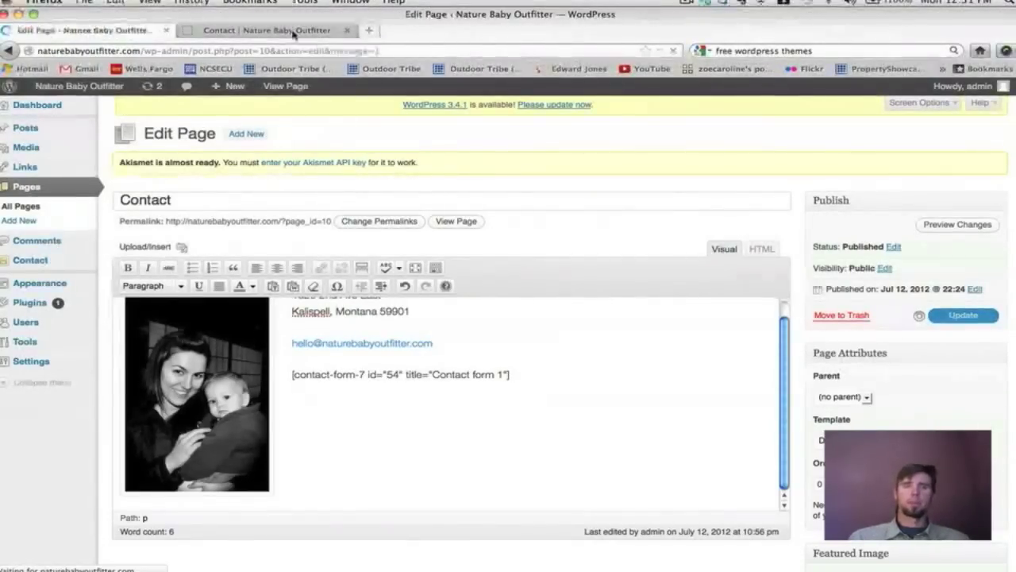
click(293, 32)
Check the new form on the live Contact page, trying a test name in the name field.
scroll(584, 239, down, 5)
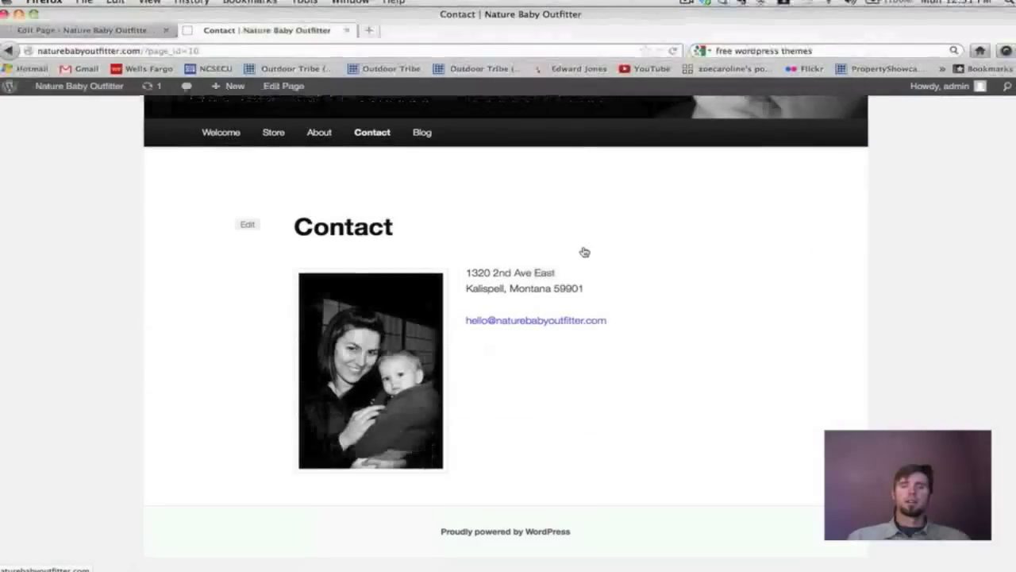
scroll(582, 252, up, 2)
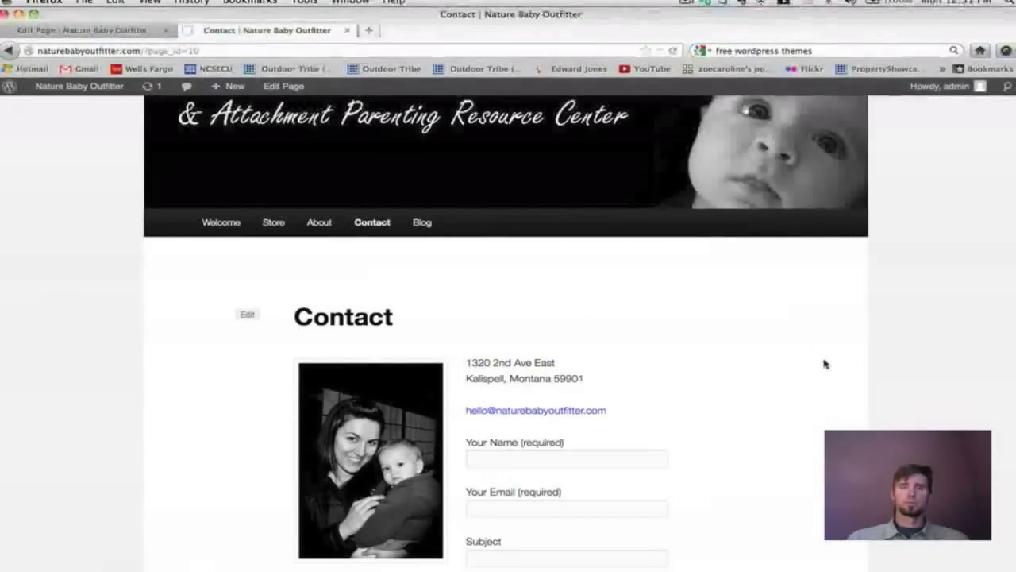
scroll(824, 363, down, 5)
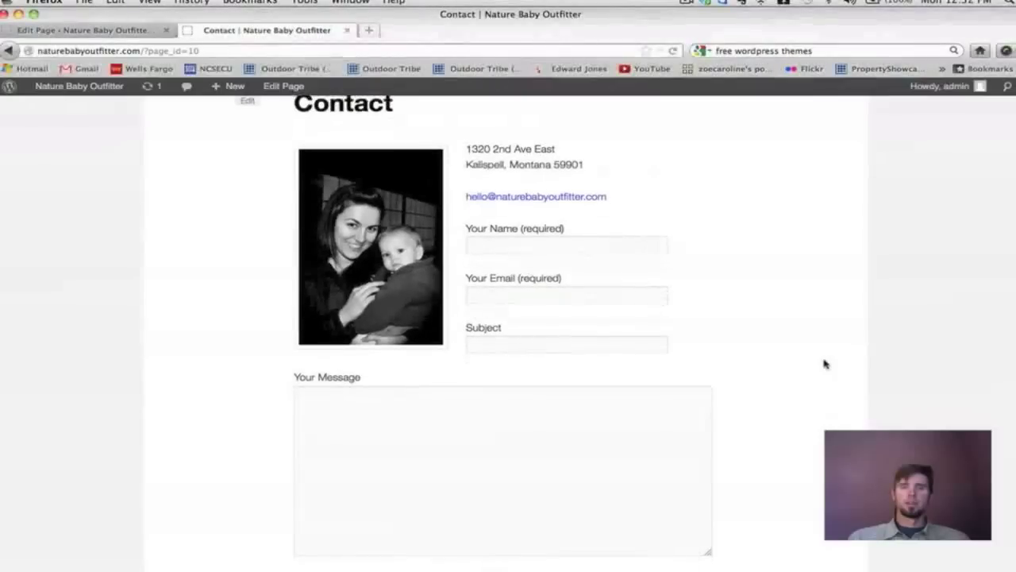
scroll(825, 364, down, 3)
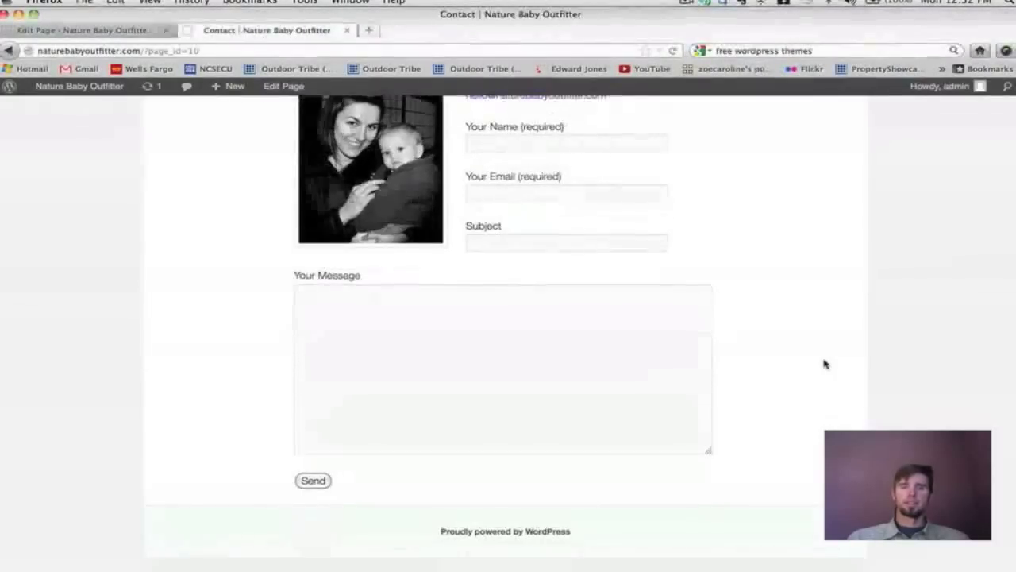
scroll(769, 344, up, 1)
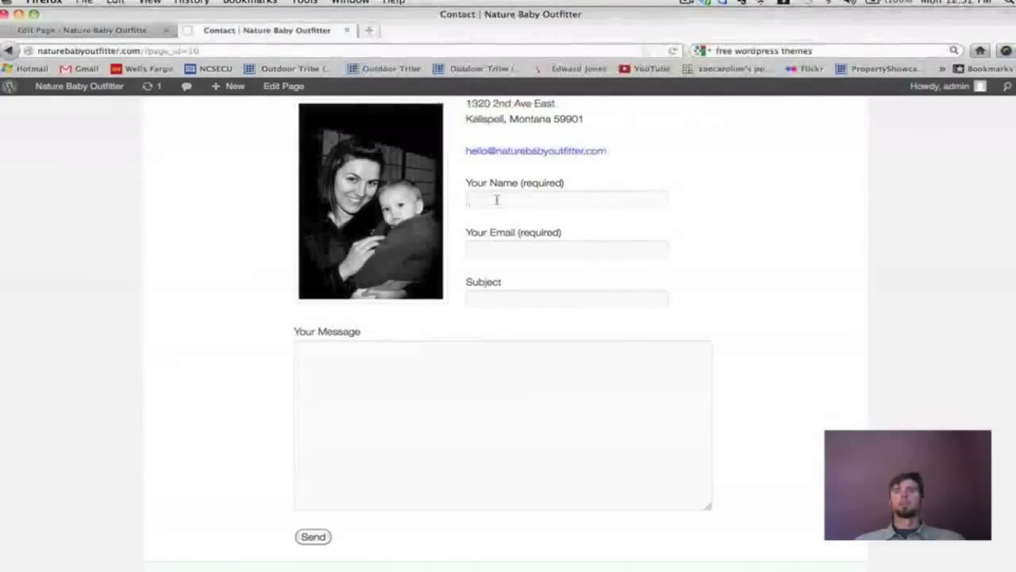
text(John)
key(BackSpace)
key(BackSpace)
key(BackSpace)
key(BackSpace)
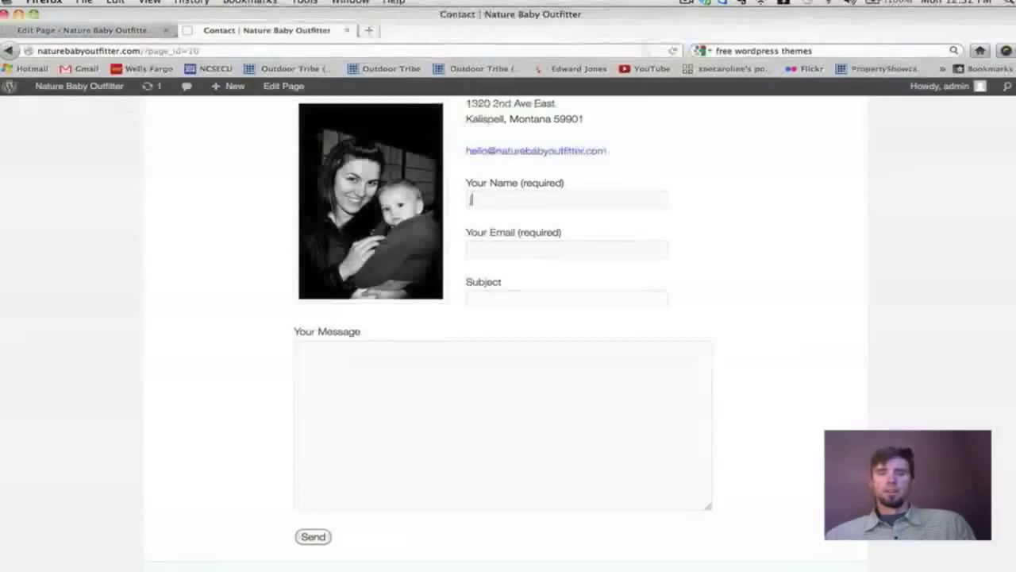
scroll(503, 280, down, 3)
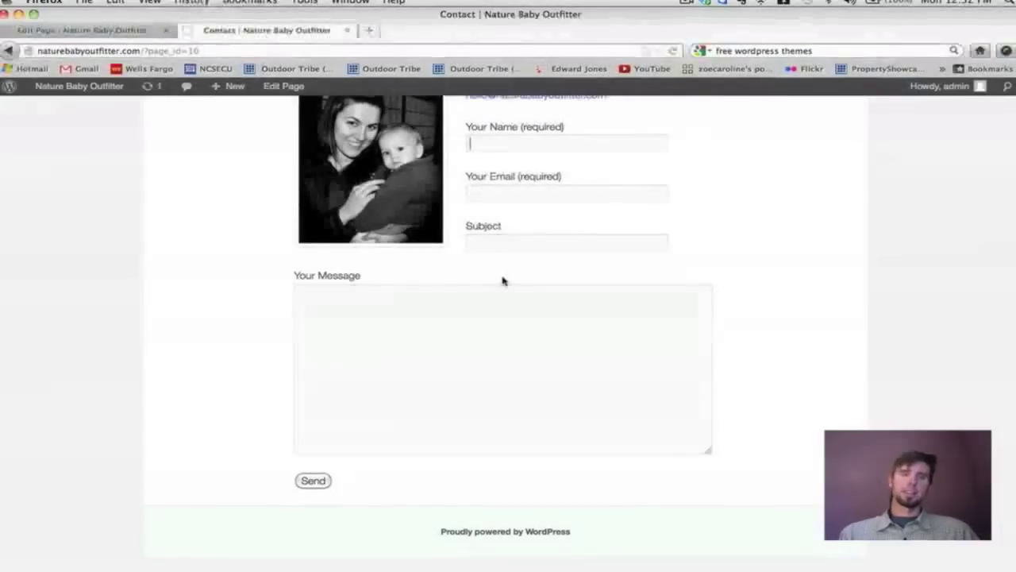
scroll(502, 280, up, 3)
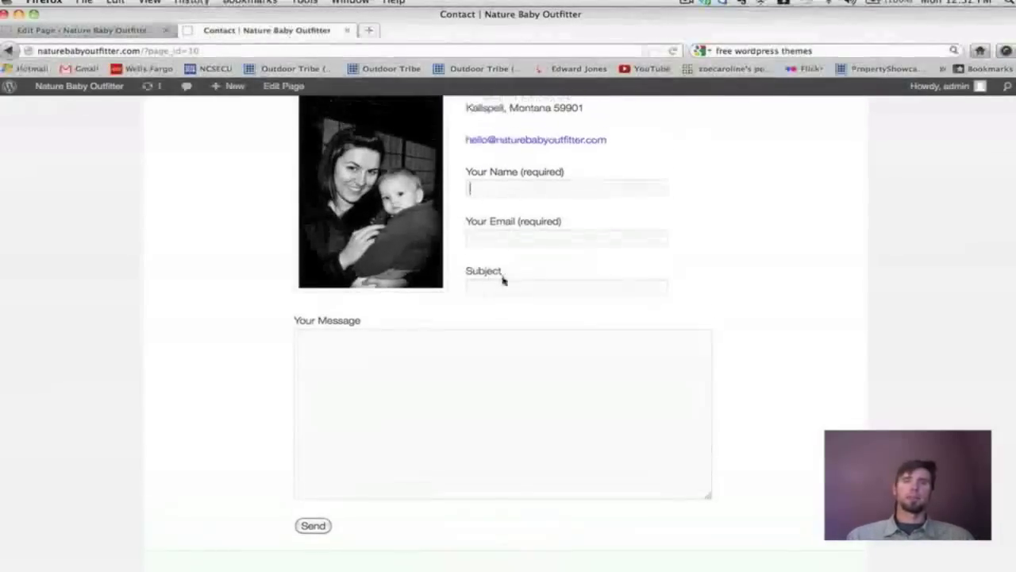
scroll(511, 434, up, 5)
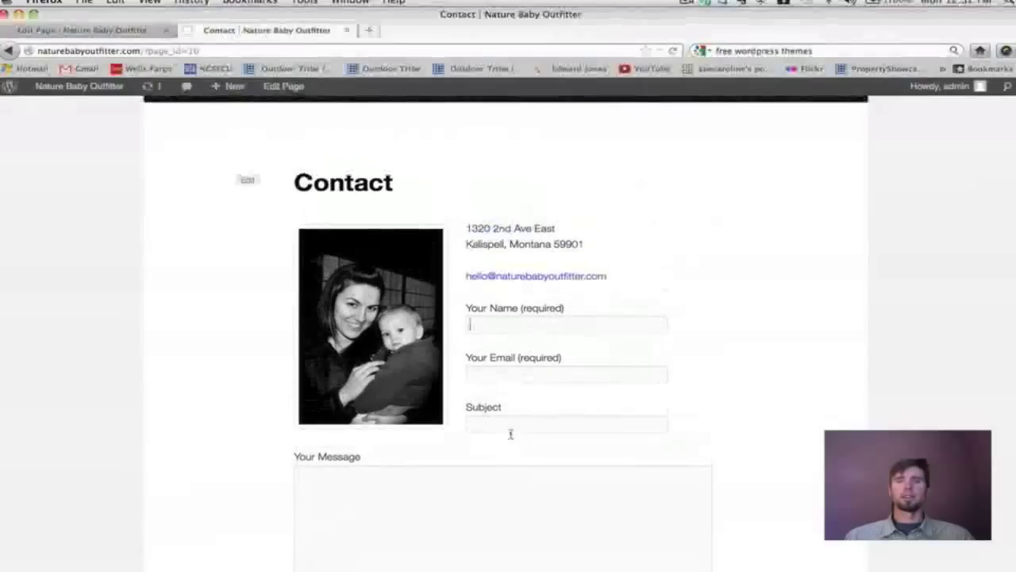
scroll(510, 433, down, 5)
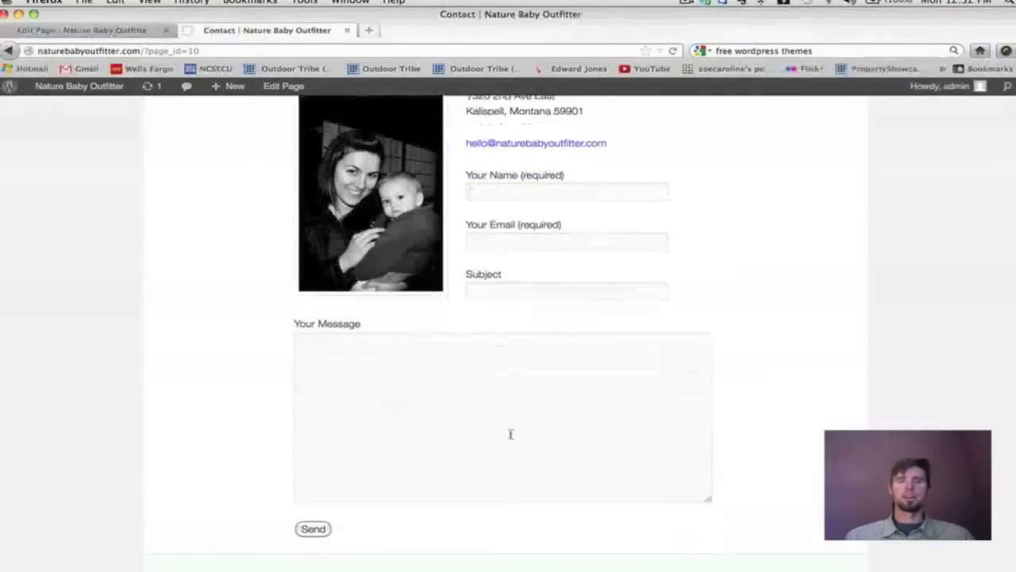
scroll(511, 433, up, 3)
scroll(511, 433, up, 2)
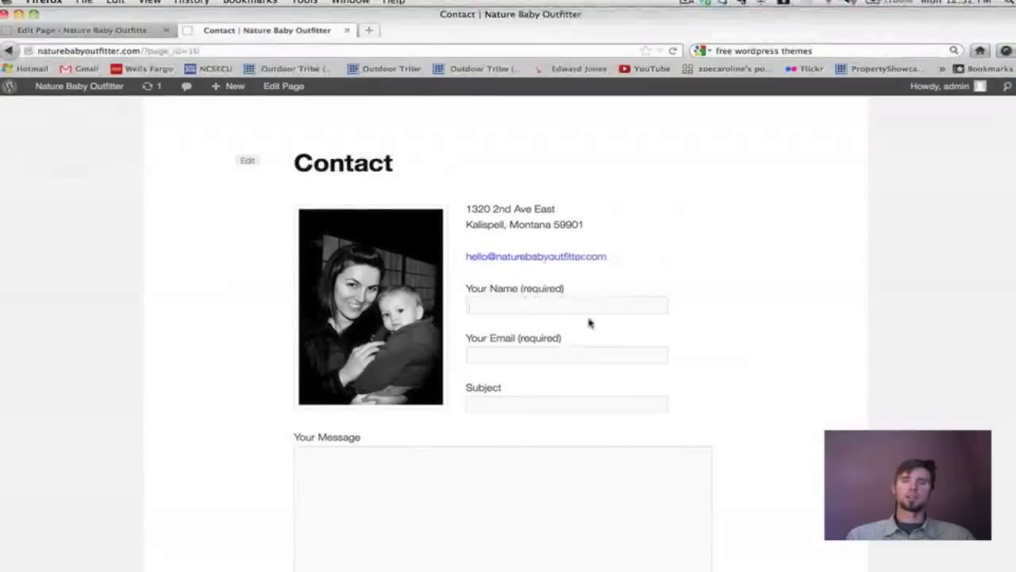
Highlight the email address on the live page, then select its line in the page editor.
drag(616, 265, 467, 263)
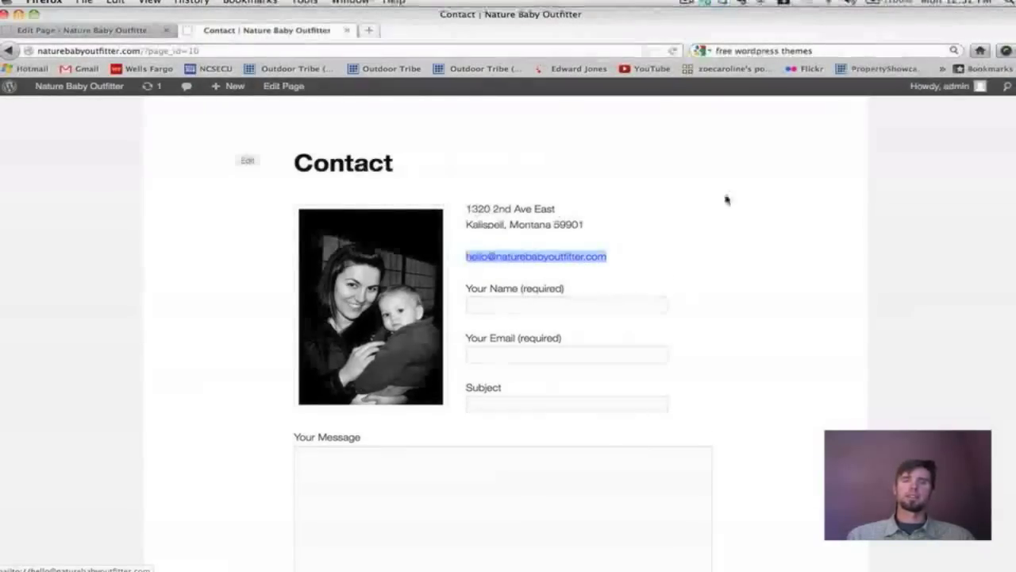
scroll(725, 197, down, 2)
scroll(726, 198, up, 3)
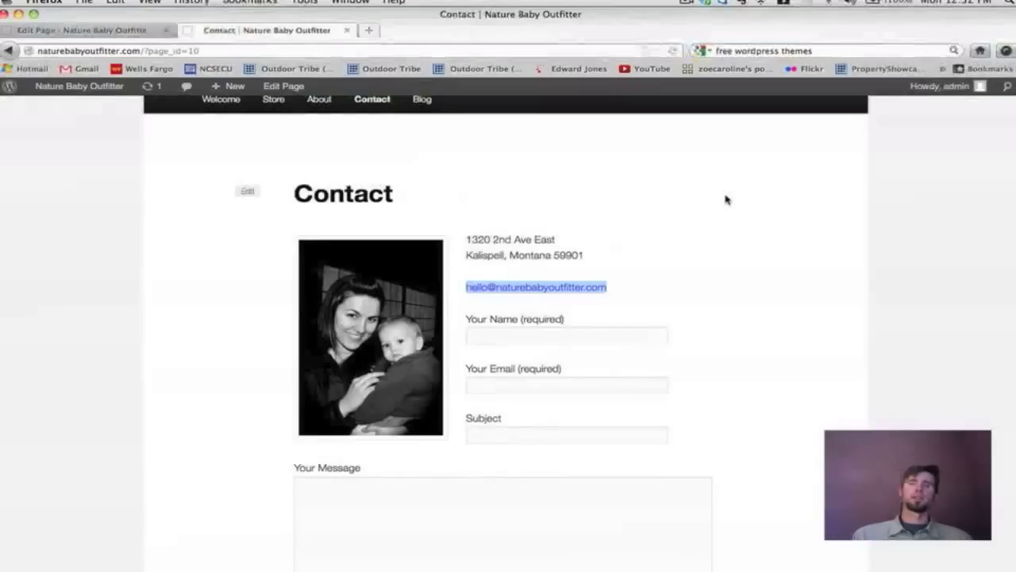
scroll(725, 199, down, 3)
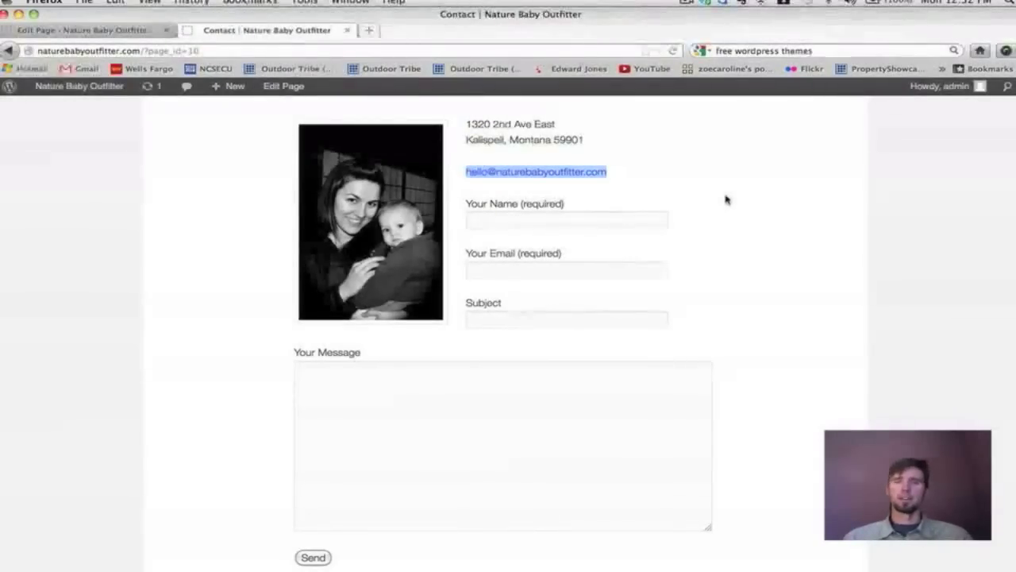
scroll(726, 200, down, 2)
scroll(726, 199, up, 2)
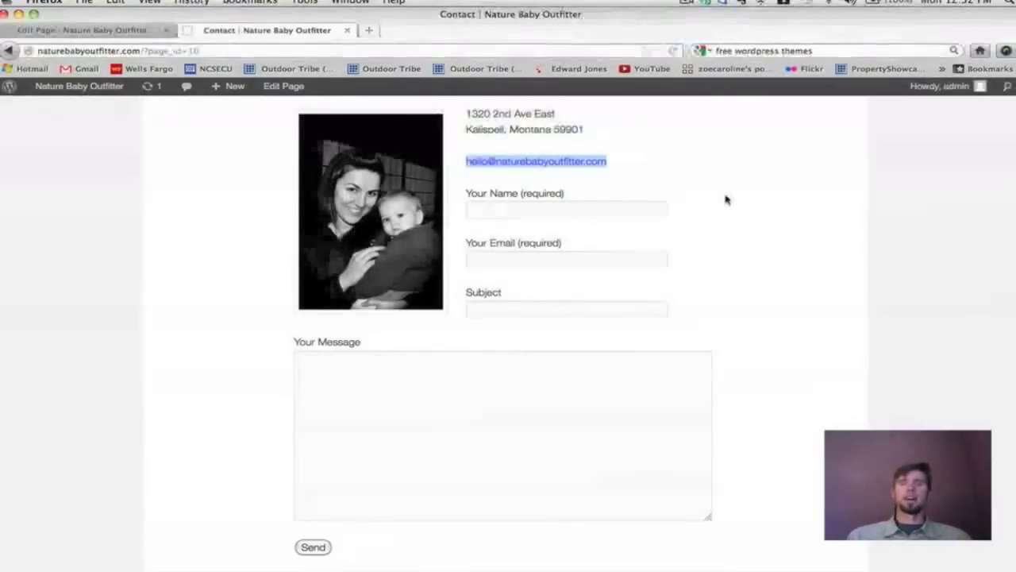
scroll(724, 200, down, 1)
scroll(725, 200, up, 2)
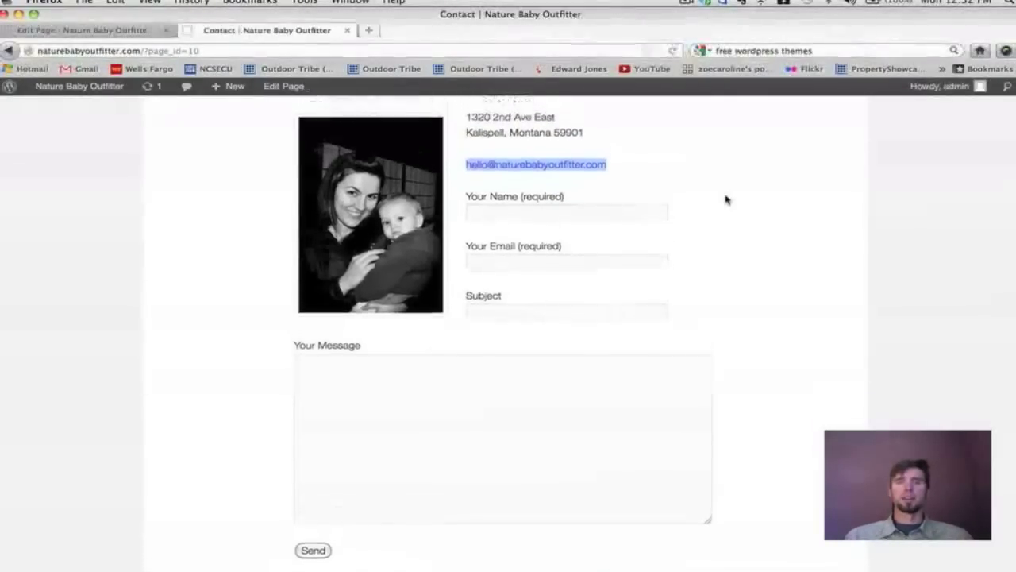
scroll(725, 199, down, 1)
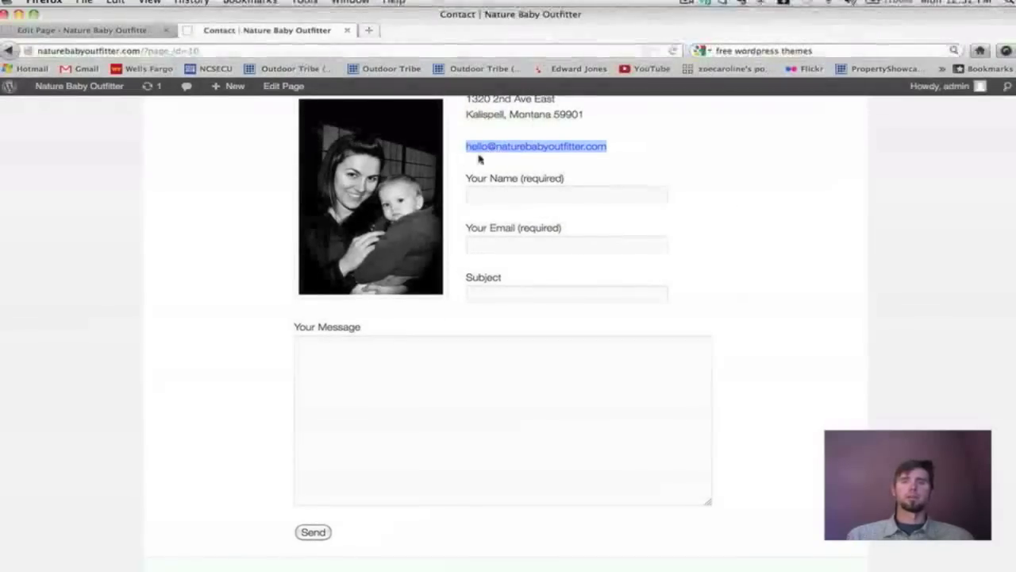
scroll(542, 201, up, 1)
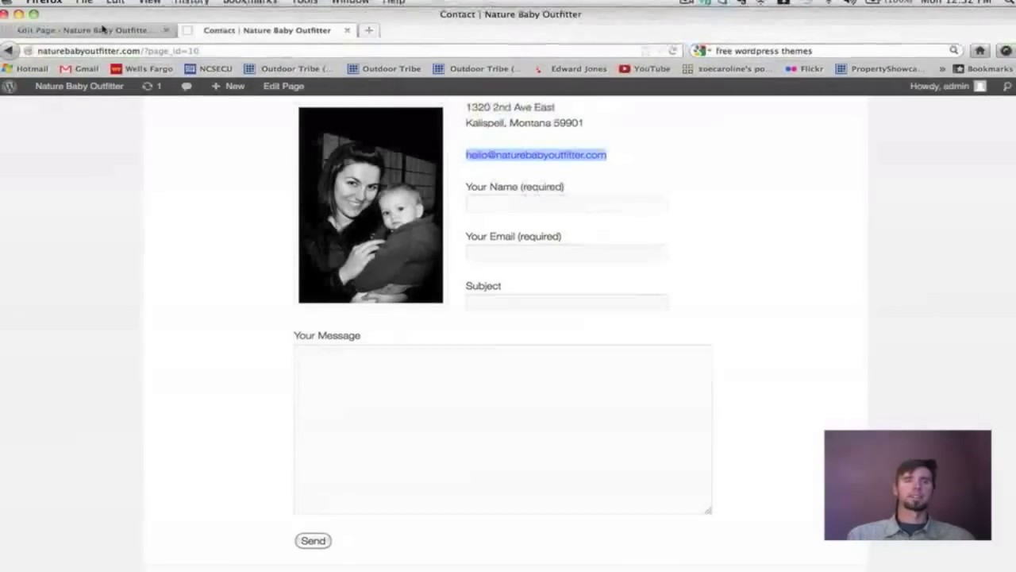
click(104, 31)
drag(435, 397, 291, 392)
Replace the email line with 'Fill out the form below to email us.', update, and reload the live page.
key(BackSpace)
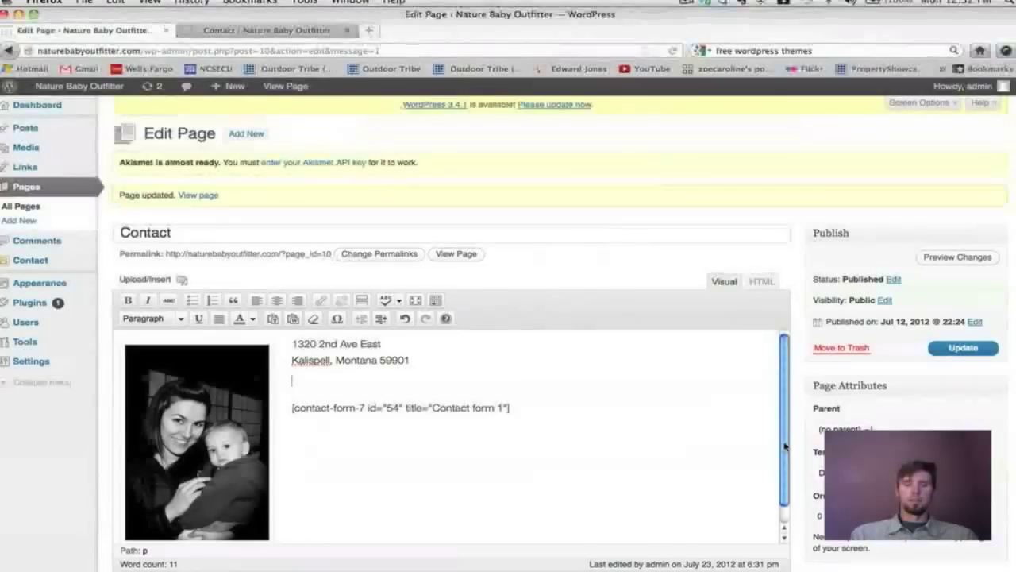
key(Return)
text(Fill out the f)
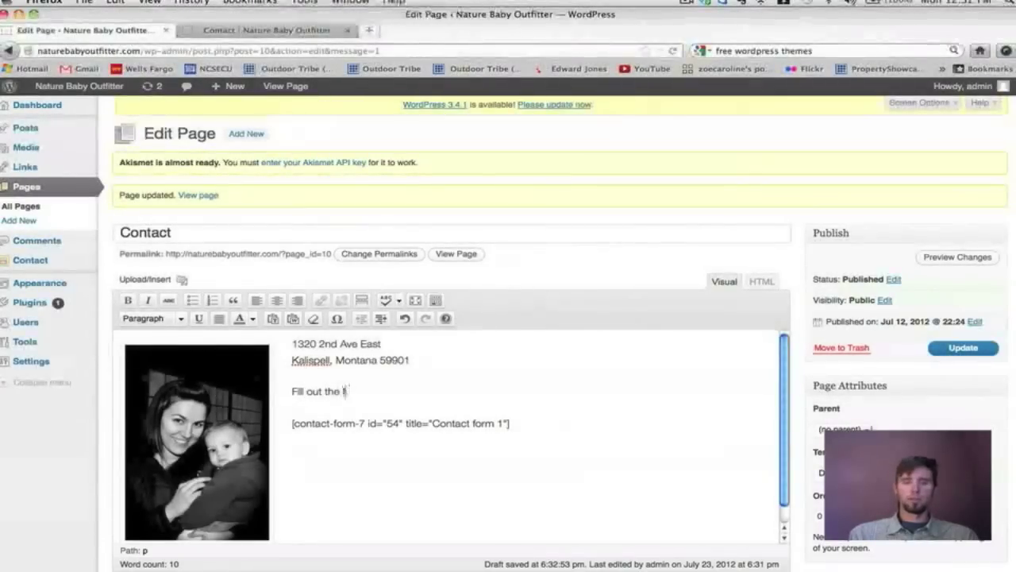
text(orm below to email us)
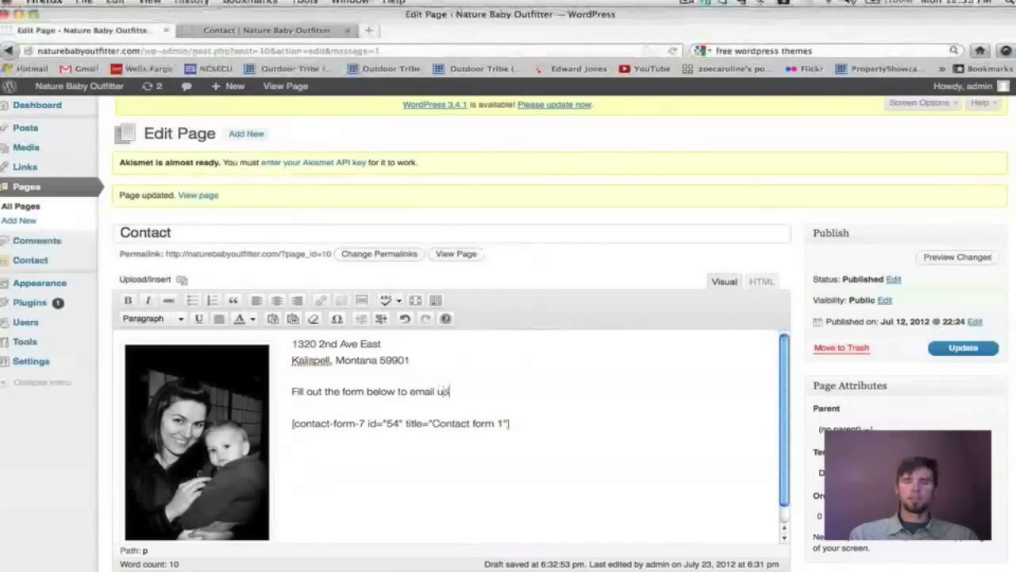
text(.)
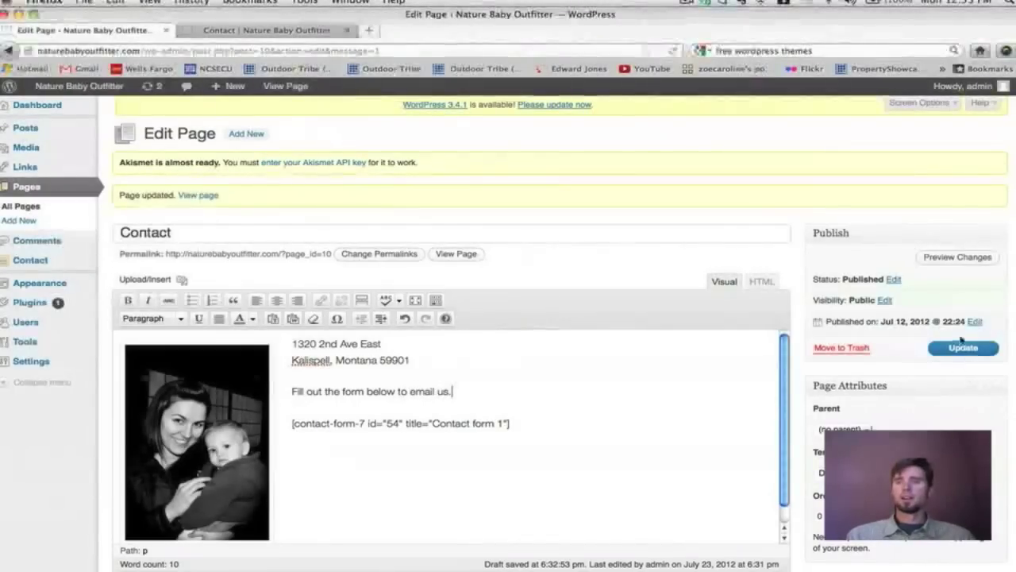
click(958, 349)
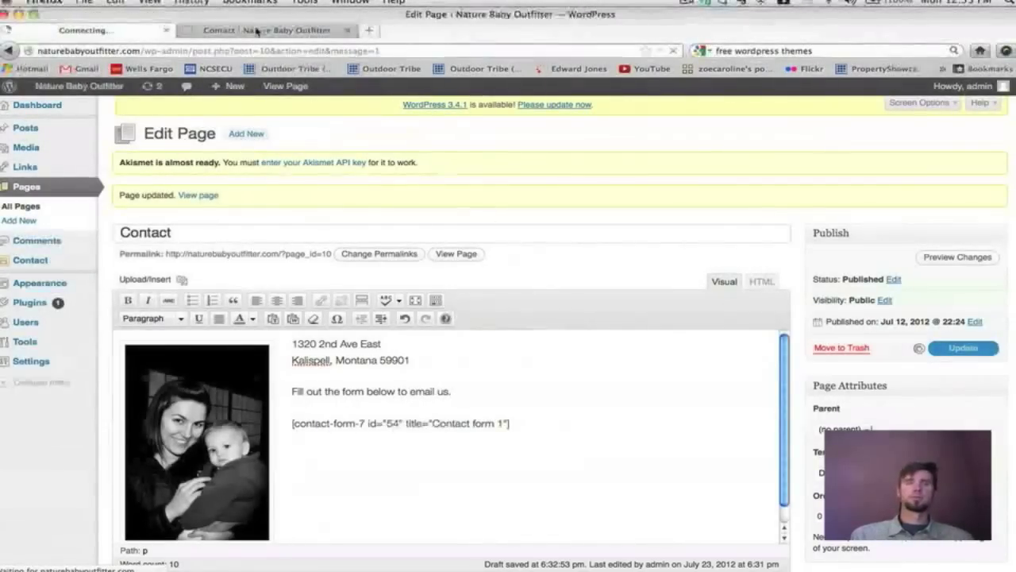
click(259, 30)
click(674, 50)
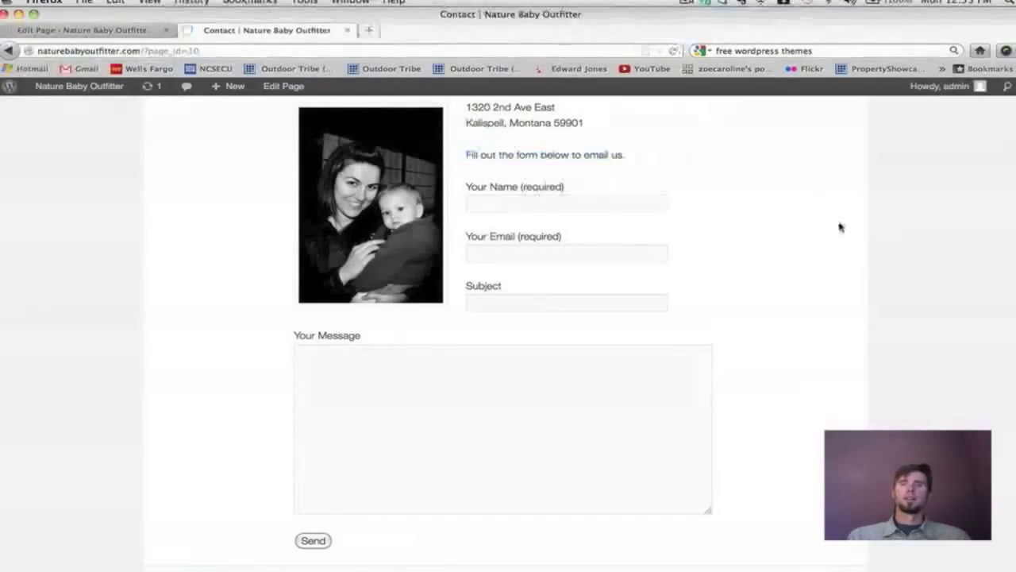
Return to the Contact page editor showing the address, intro line and contact-form shortcode.
scroll(840, 227, up, 3)
scroll(840, 227, down, 3)
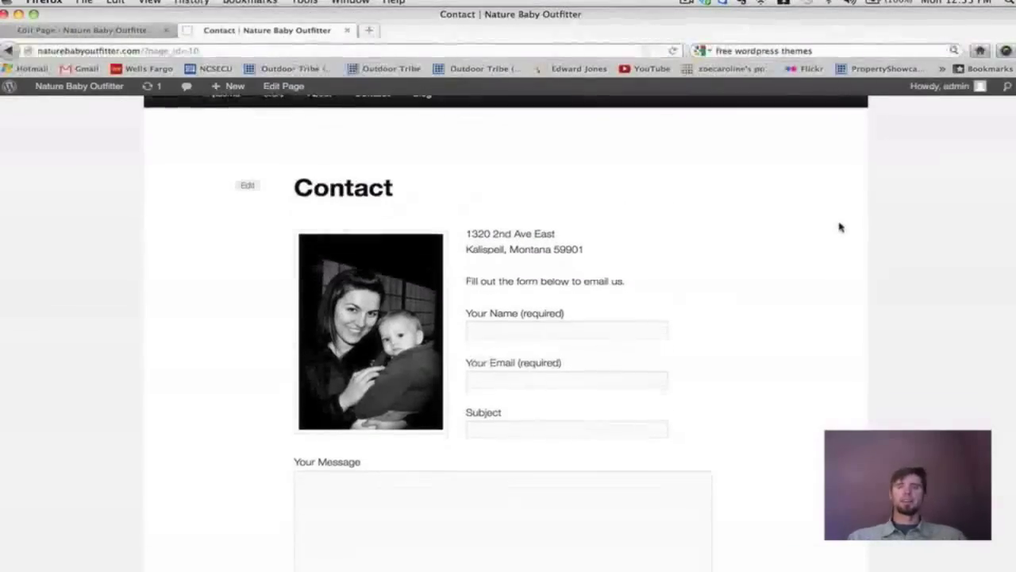
scroll(839, 227, down, 1)
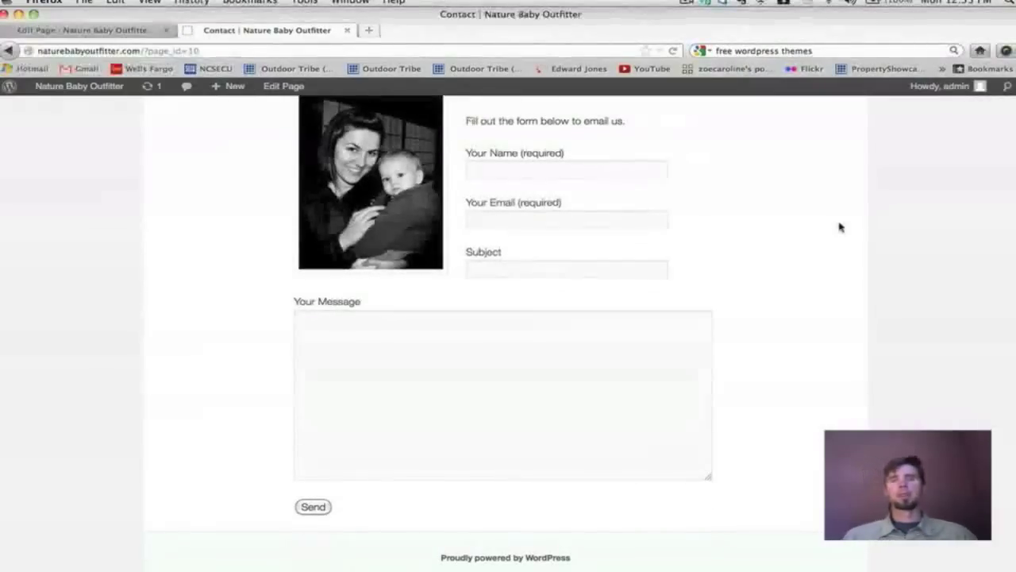
scroll(840, 227, up, 2)
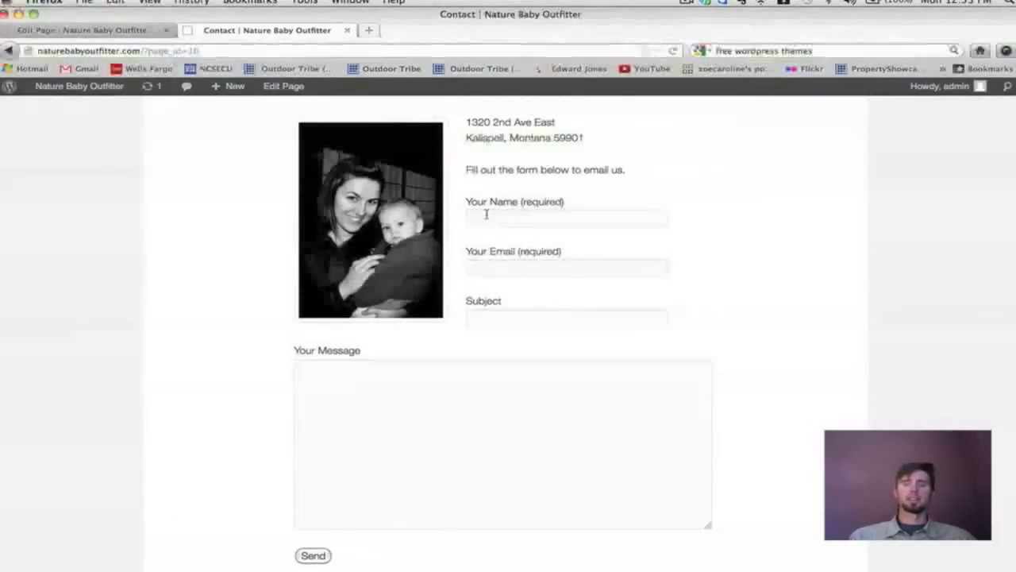
scroll(483, 214, down, 1)
scroll(487, 216, up, 5)
scroll(486, 216, up, 5)
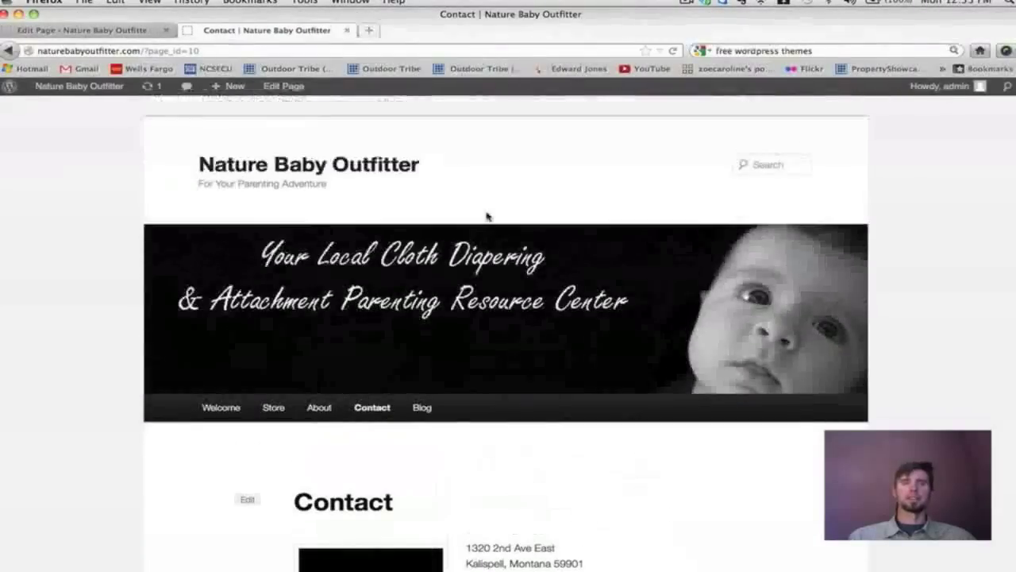
click(77, 30)
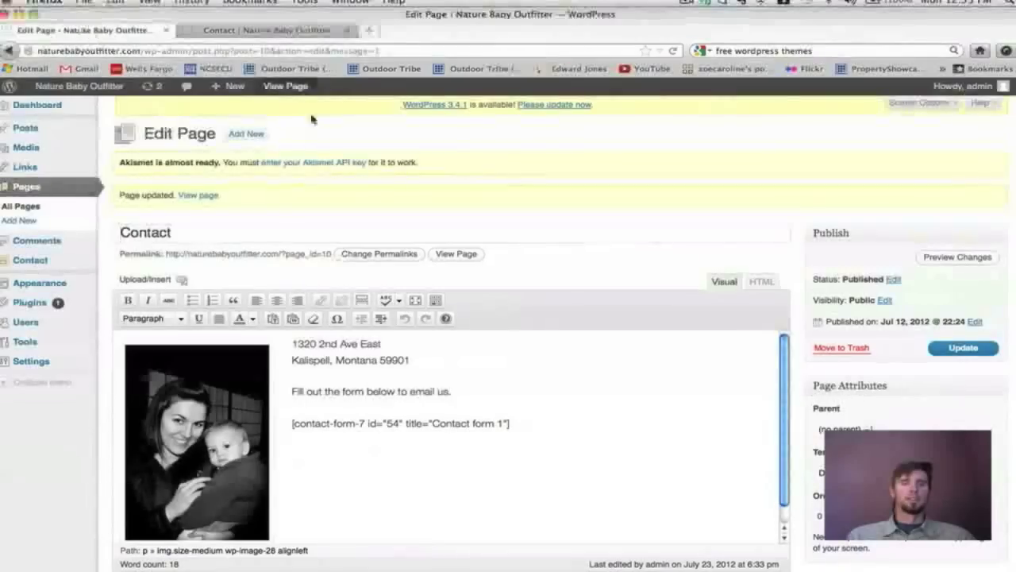
mouse_move(46, 303)
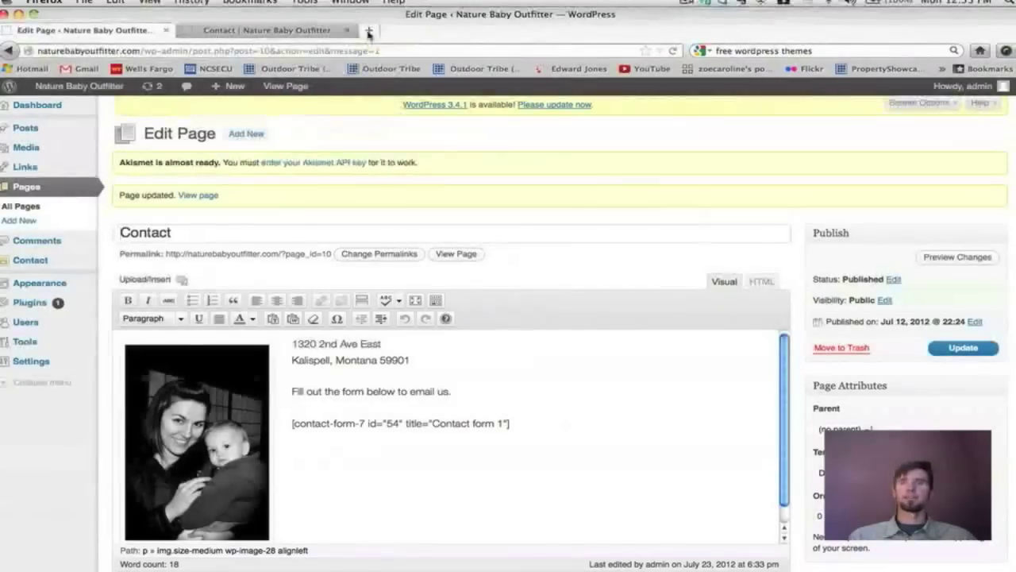
In a new tab, search the web for 'wordpress plugins' and open the WordPress.org Plugin Directory.
click(369, 30)
drag(736, 51, 833, 50)
key(BackSpace)
text(plugins)
key(Return)
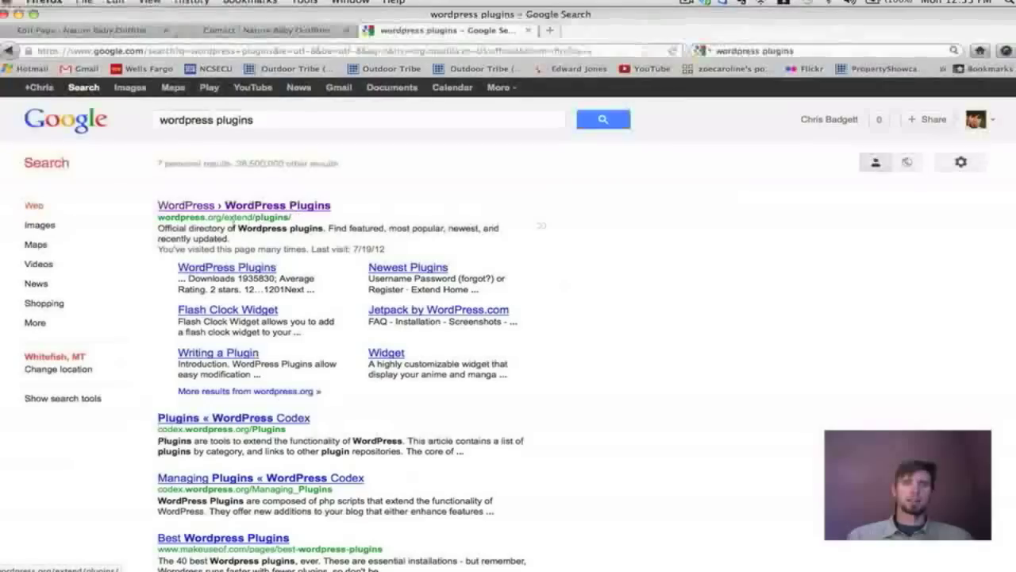
click(215, 207)
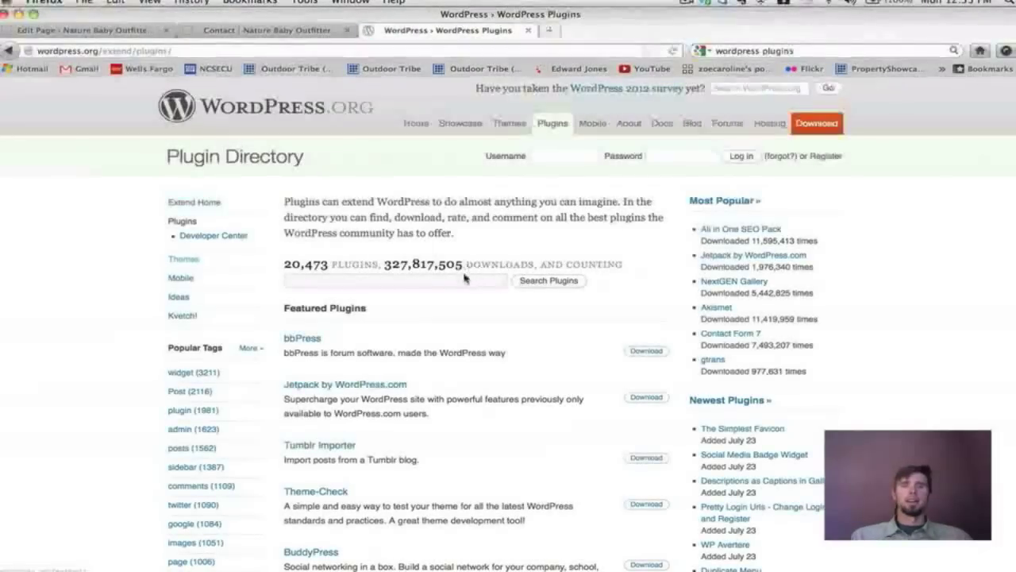
Browse the Plugin Directory and start a 'slideshow' search in its plugin search box.
drag(329, 264, 350, 265)
scroll(284, 263, down, 1)
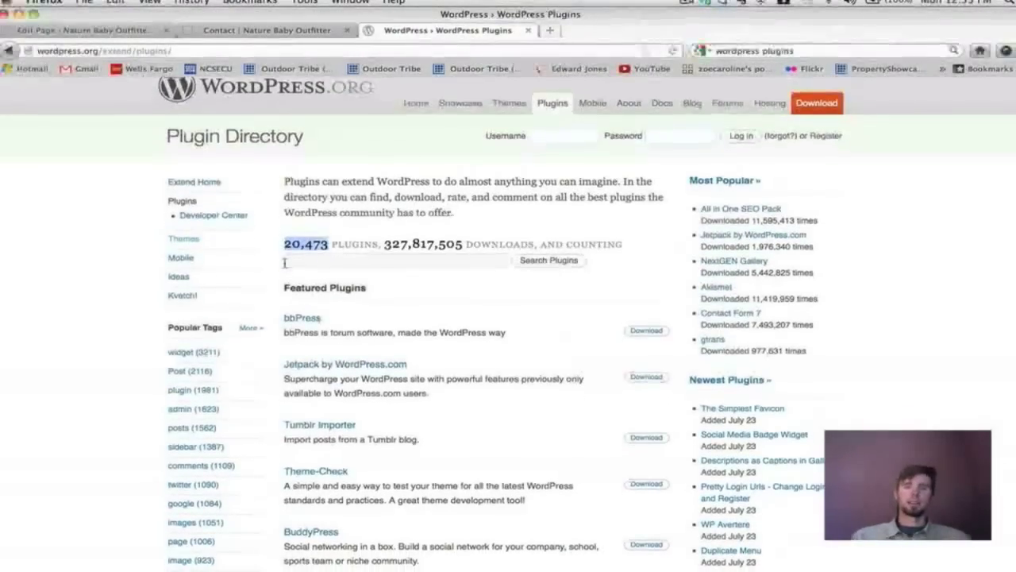
scroll(284, 262, down, 1)
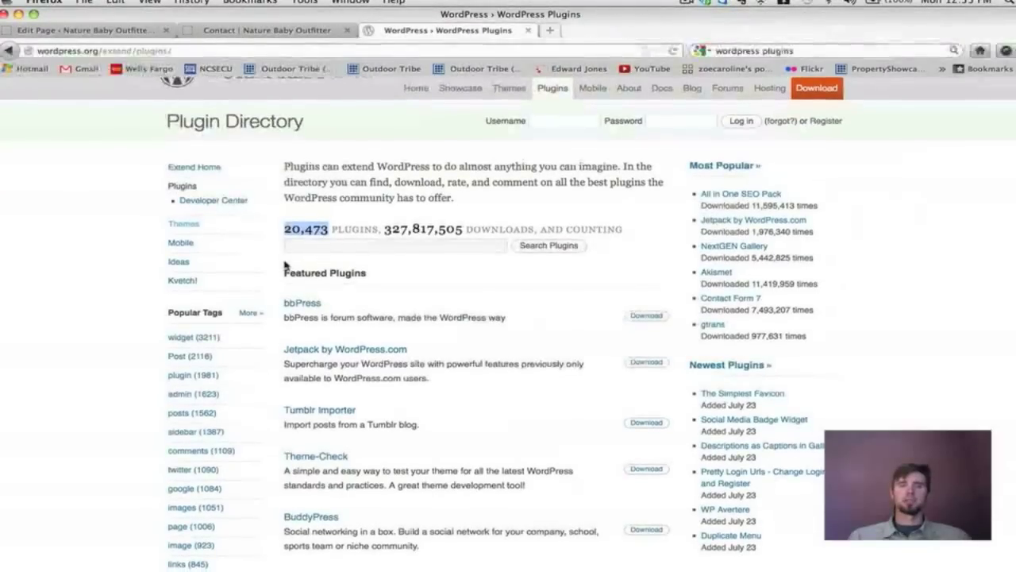
scroll(285, 265, down, 1)
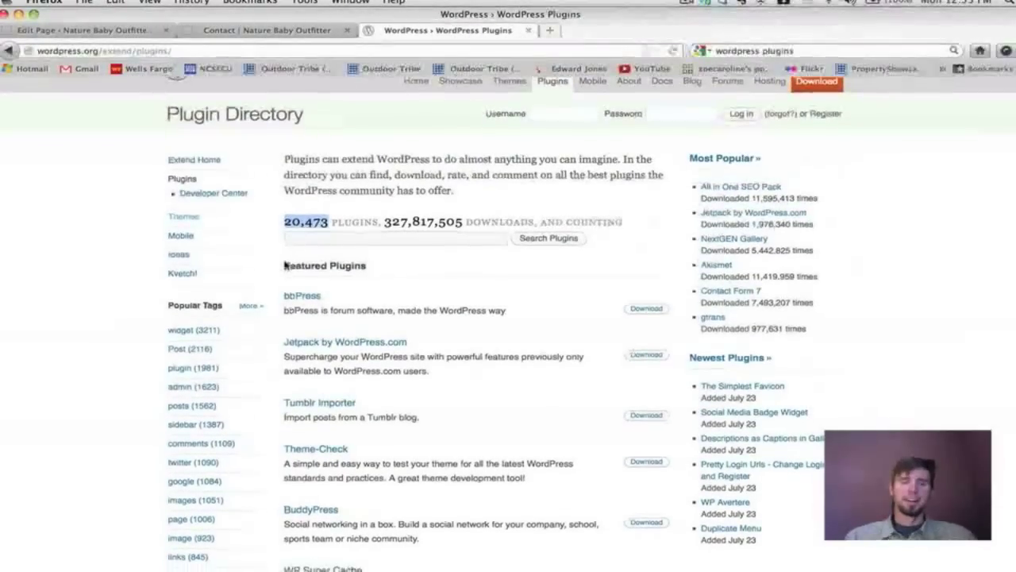
click(298, 236)
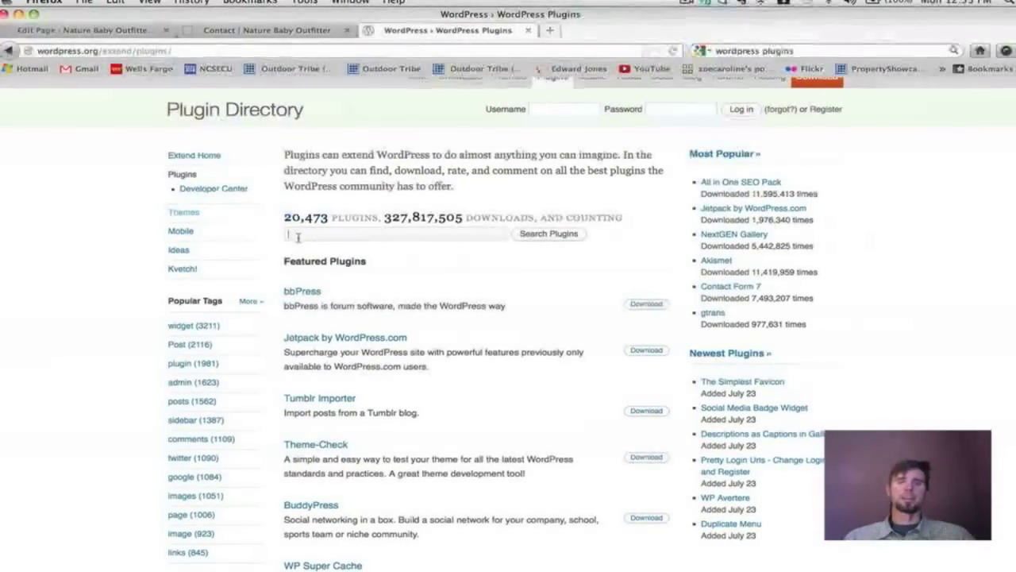
scroll(299, 237, down, 3)
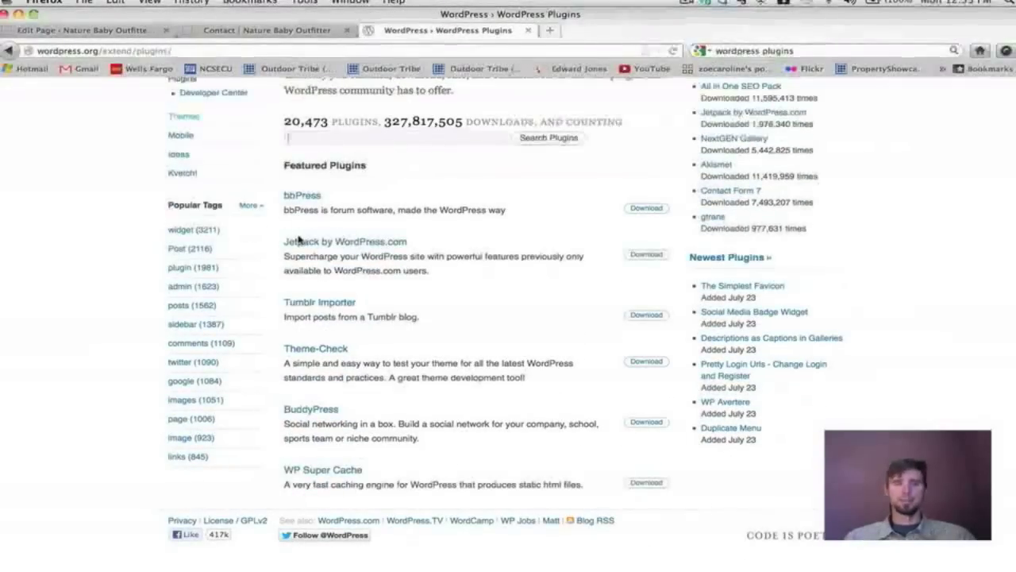
scroll(382, 277, up, 3)
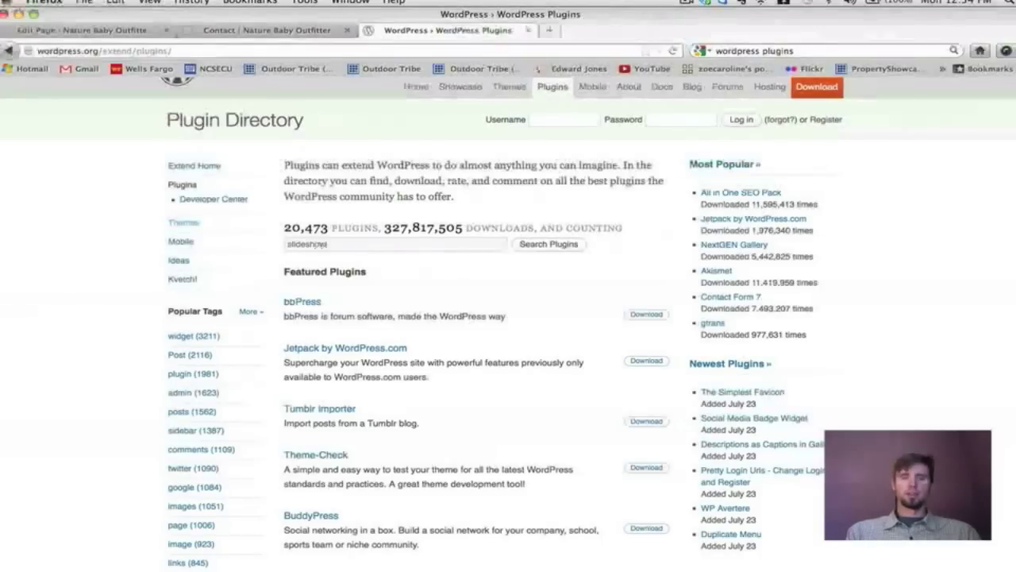
Run the Plugin Directory search for slideshow plugins and browse the results.
click(534, 245)
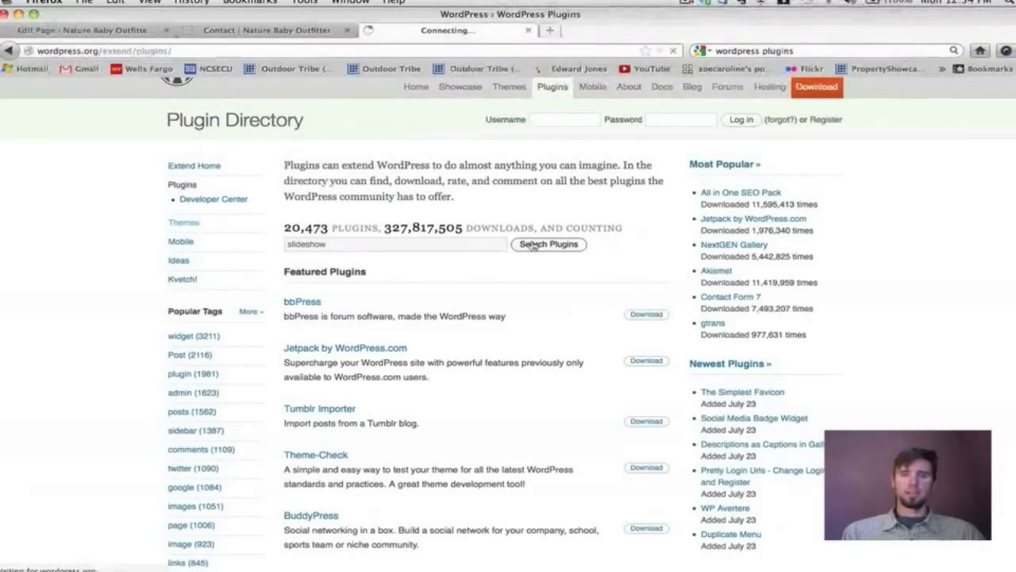
scroll(532, 244, down, 5)
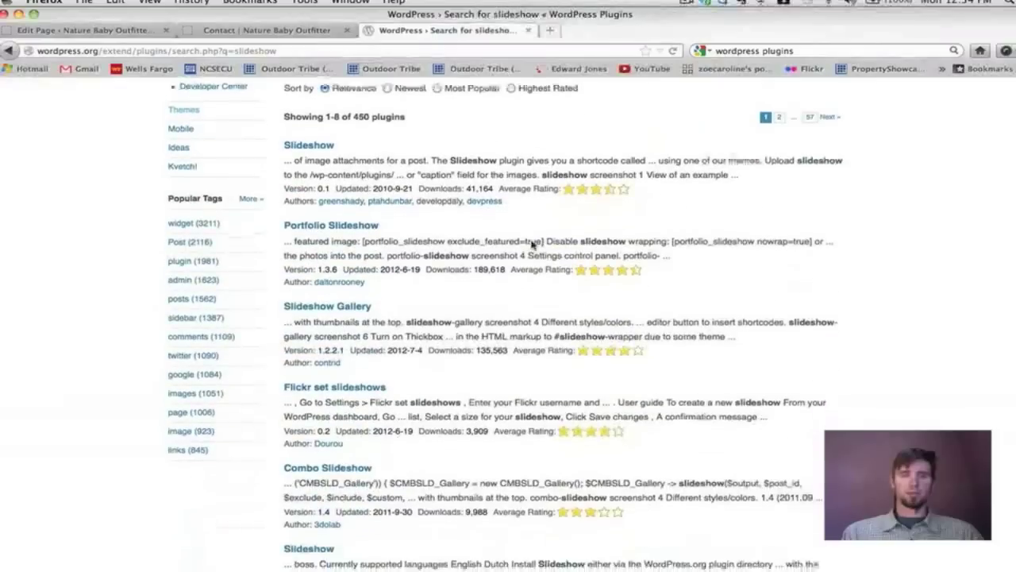
scroll(532, 245, down, 6)
scroll(532, 244, up, 5)
scroll(532, 245, up, 7)
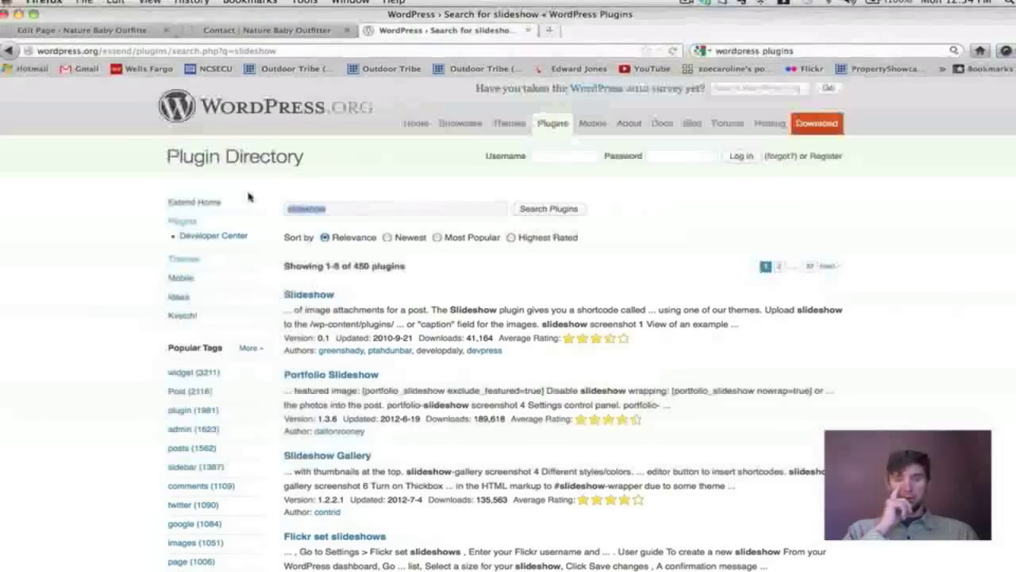
Search for 'fullscreen background image' and open the Simple Full Screen Background Image plugin.
text(s)
text(ullscre)
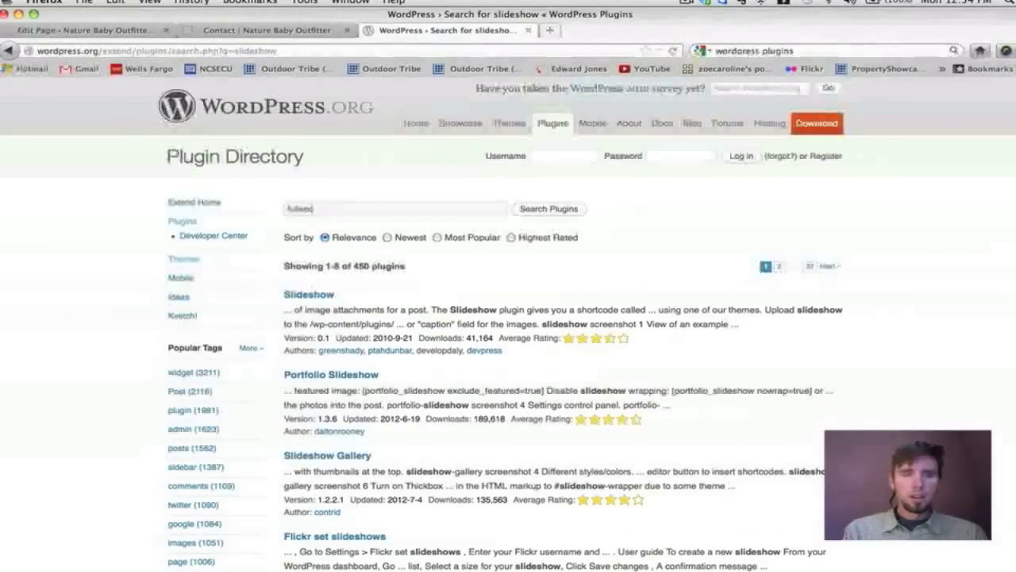
text(en)
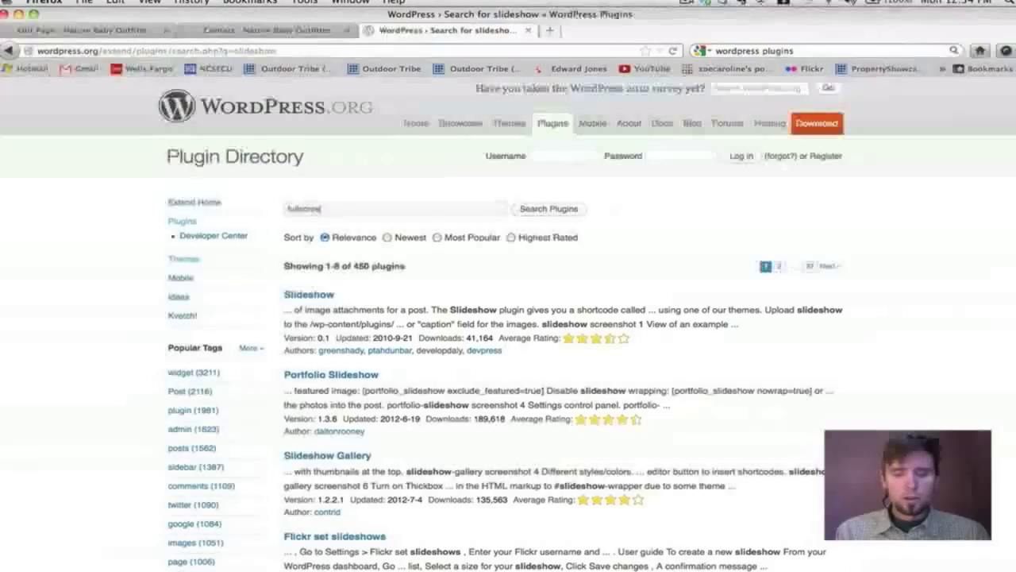
text( backg)
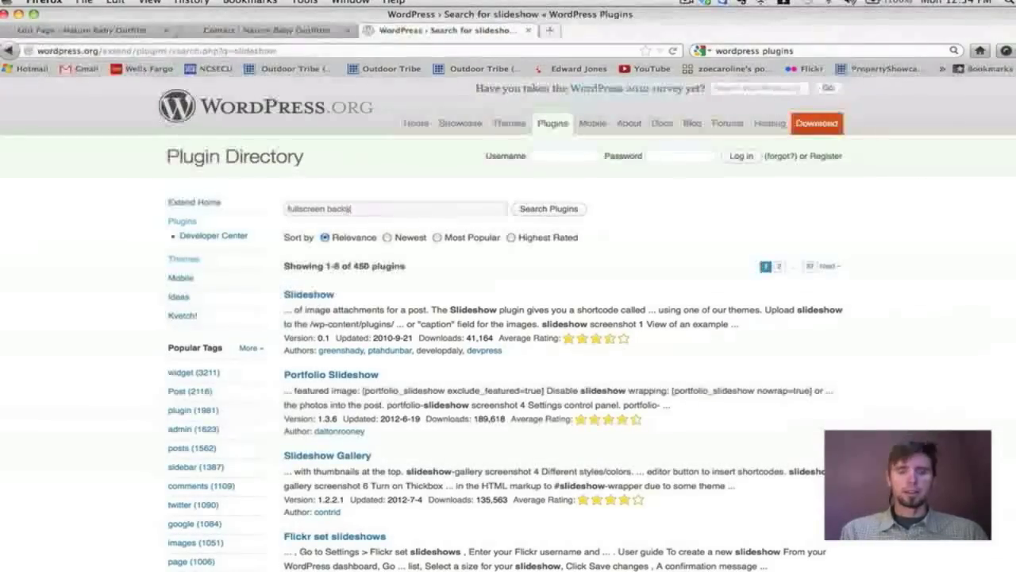
text(round image)
key(Return)
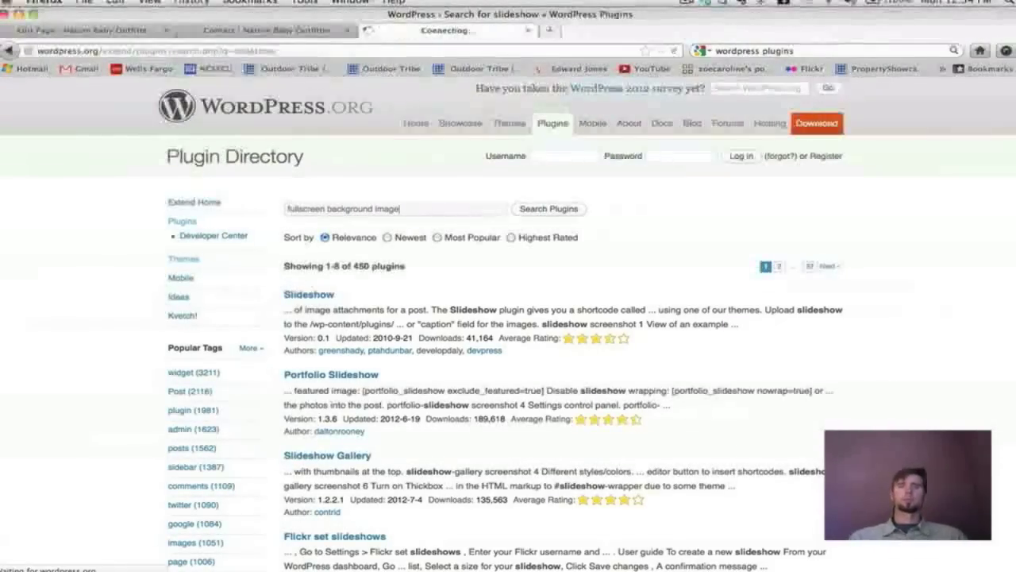
click(322, 297)
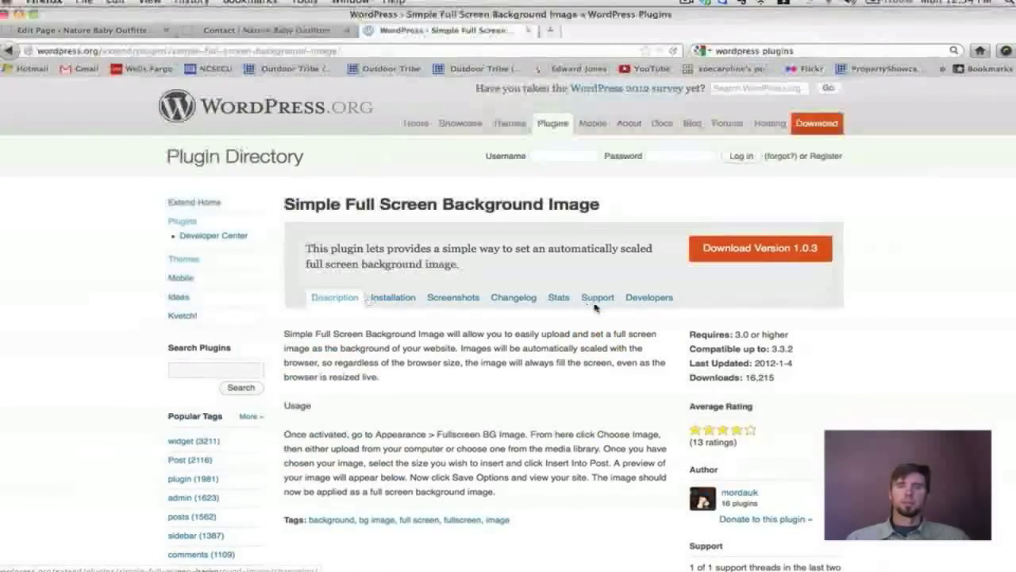
Open the Simple Full Screen Background Image developer's page with screenshots and demo.
scroll(590, 315, down, 3)
scroll(589, 314, up, 3)
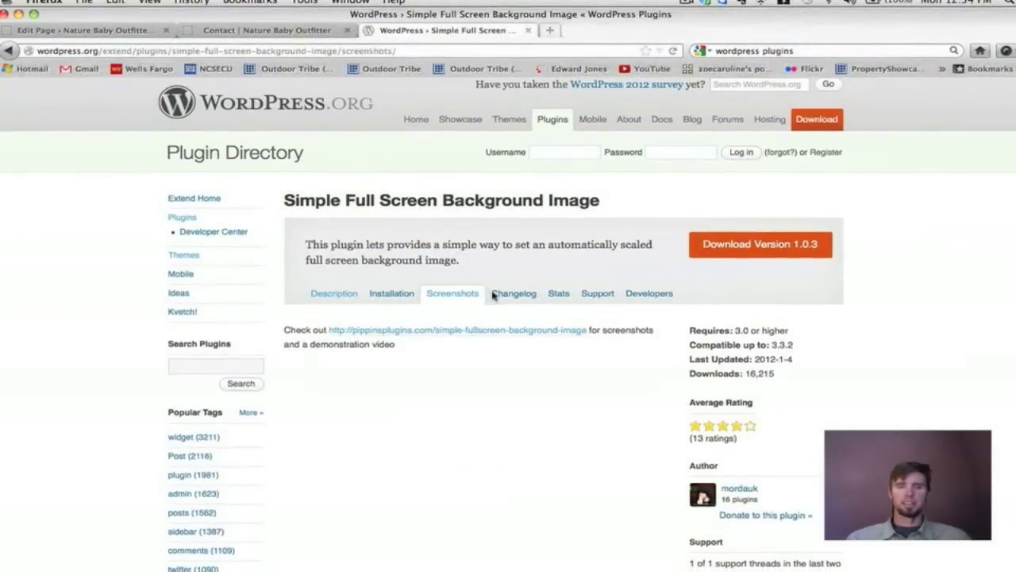
click(411, 336)
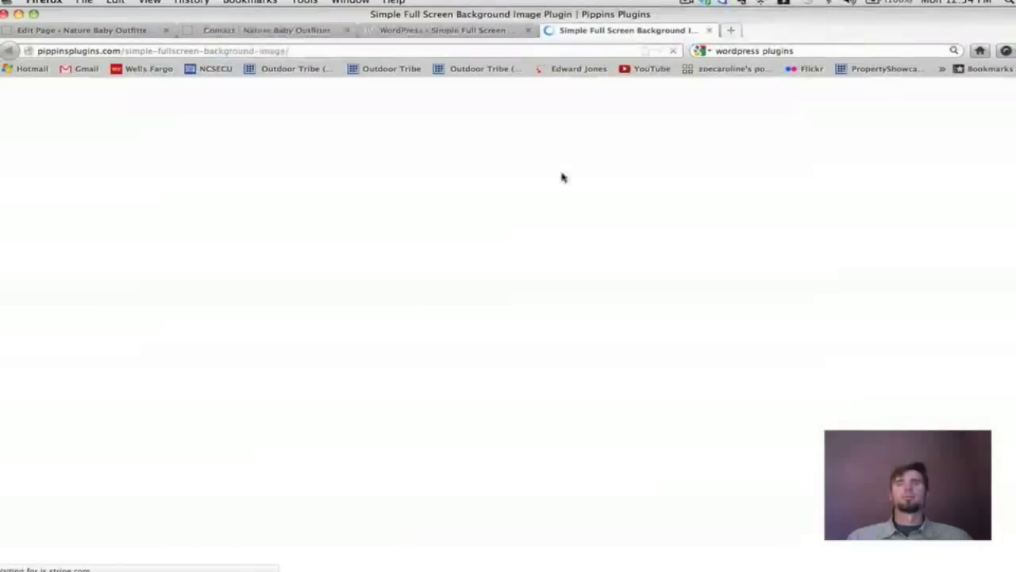
View the third example screenshot full size, then close it.
scroll(564, 178, down, 2)
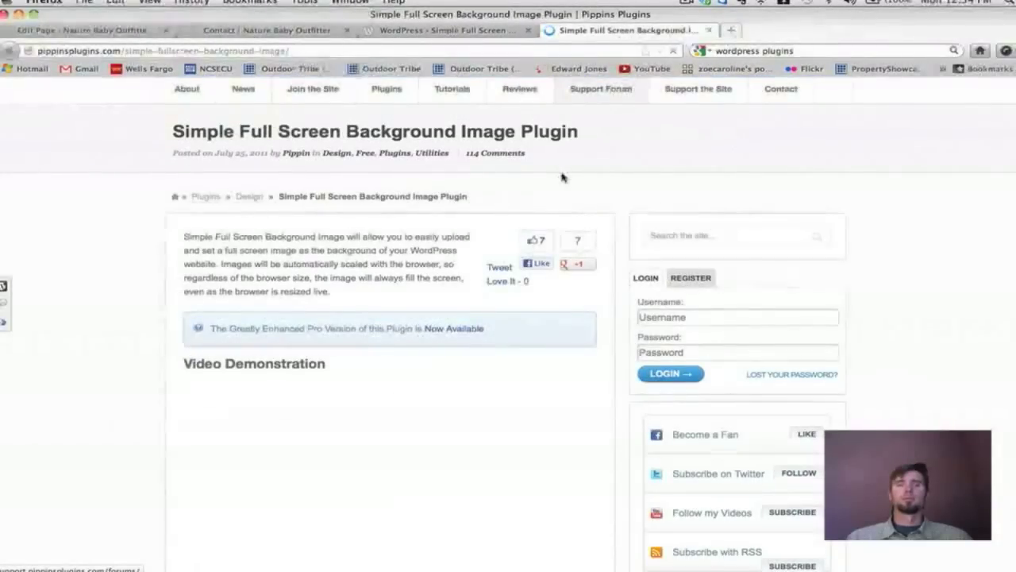
scroll(562, 178, down, 3)
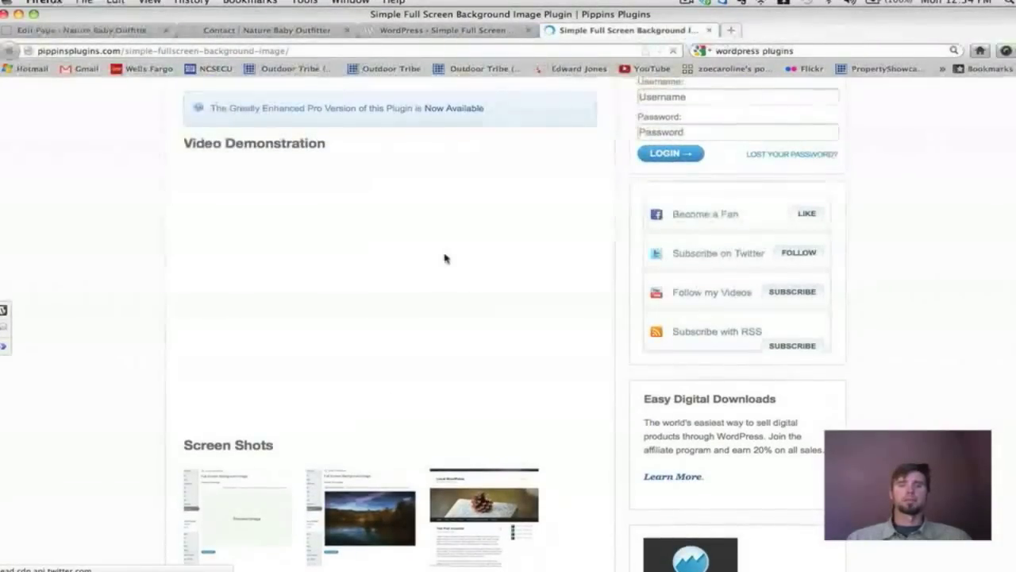
scroll(444, 258, down, 2)
scroll(445, 258, up, 1)
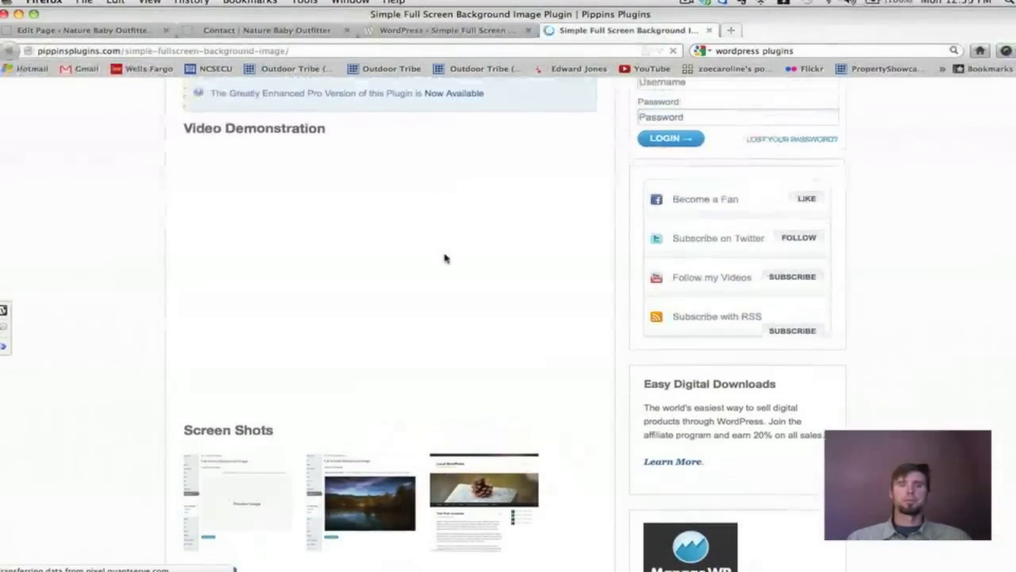
scroll(433, 245, up, 4)
scroll(433, 242, down, 2)
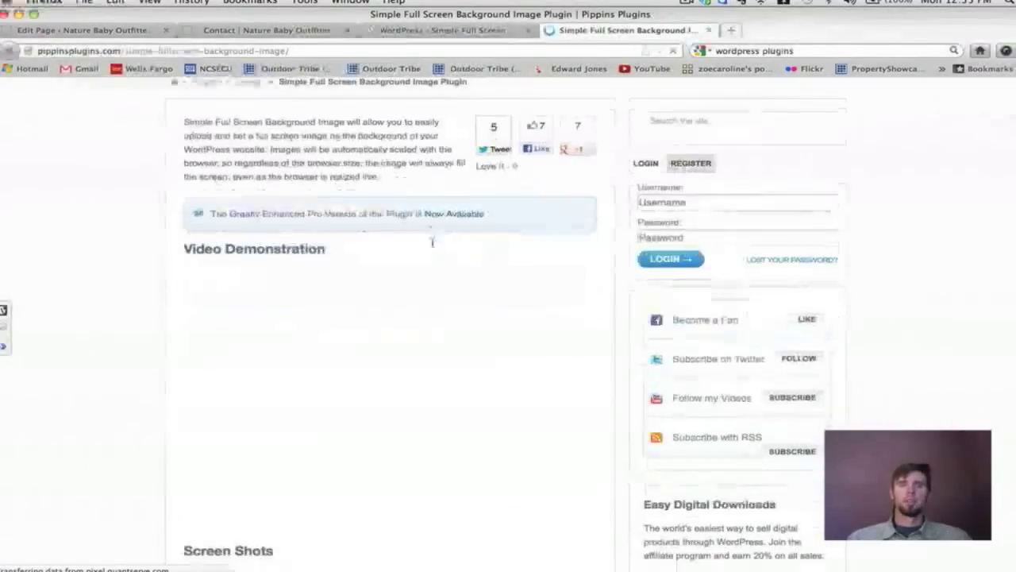
scroll(433, 242, down, 4)
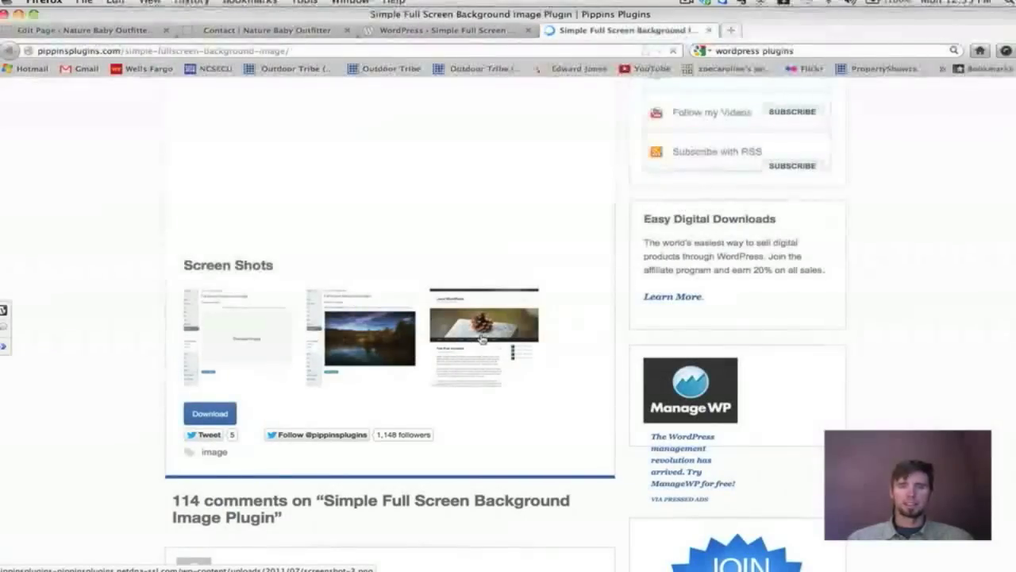
click(482, 339)
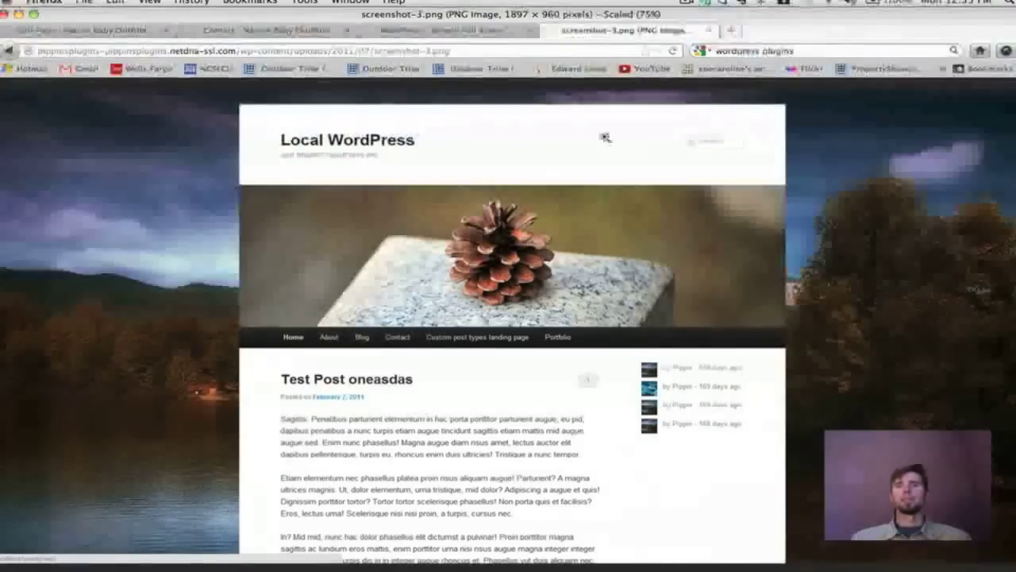
click(711, 32)
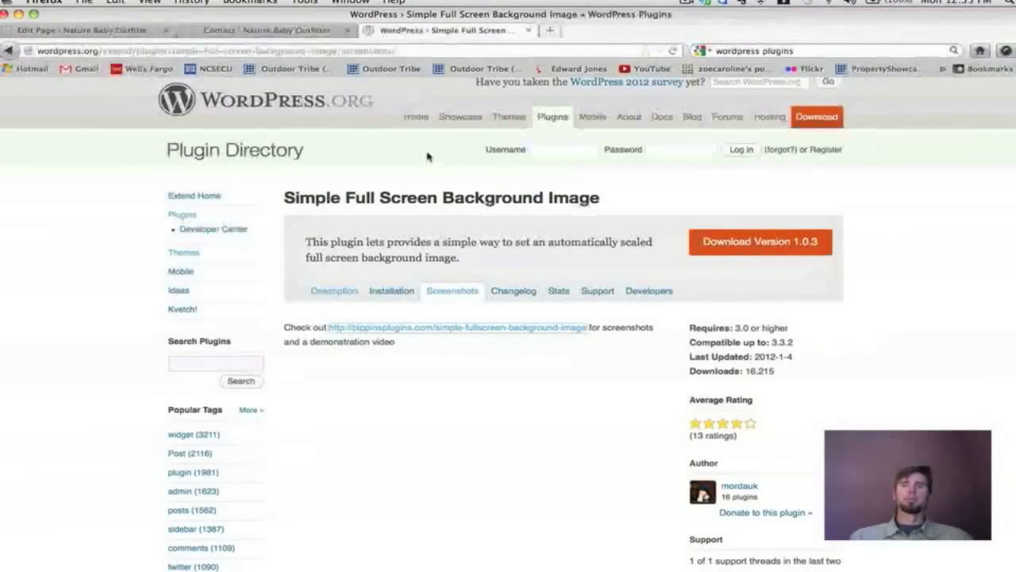
Close the plugin directory tab and return to the Contact page editor.
click(529, 31)
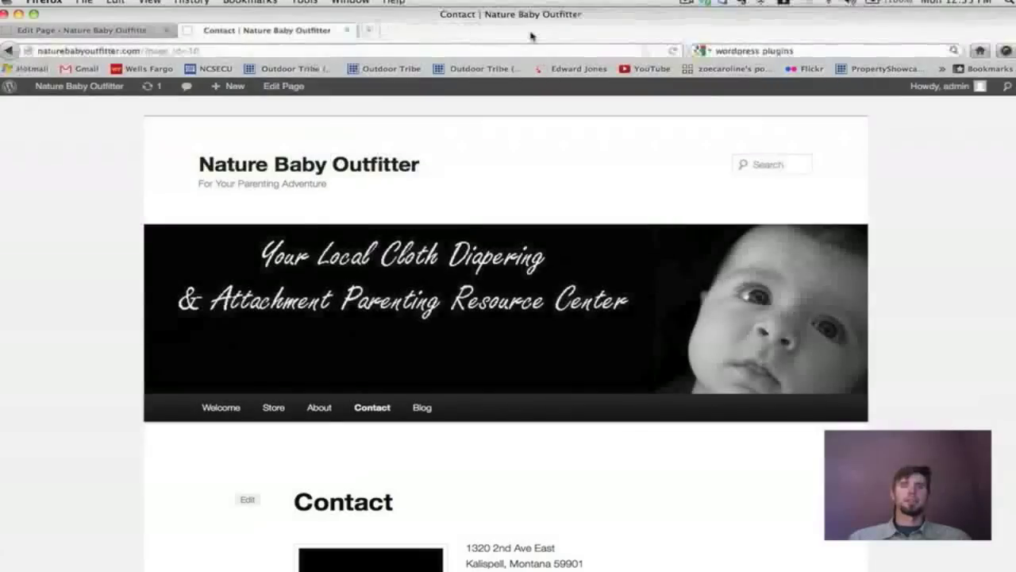
click(81, 30)
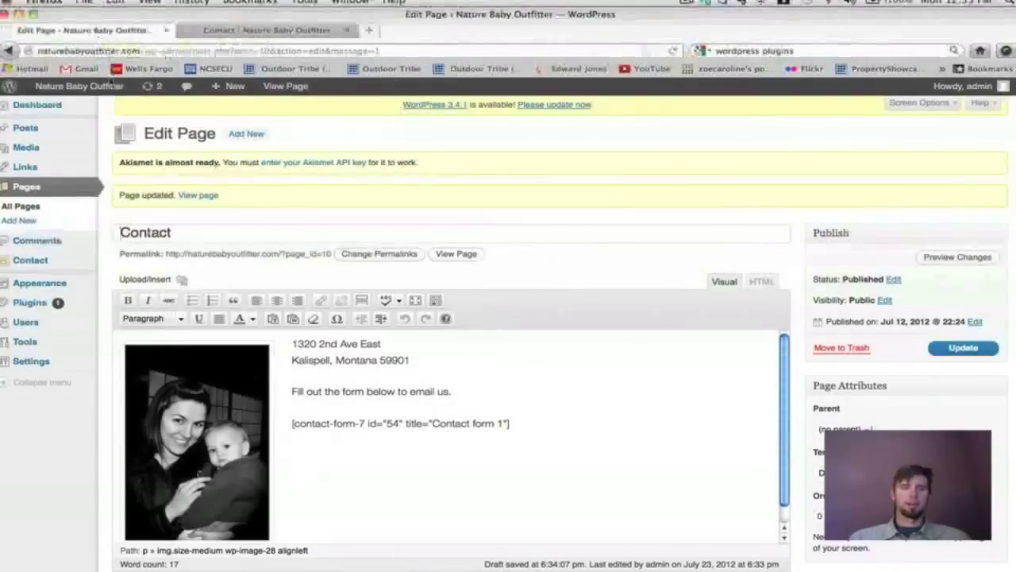
mouse_move(88, 283)
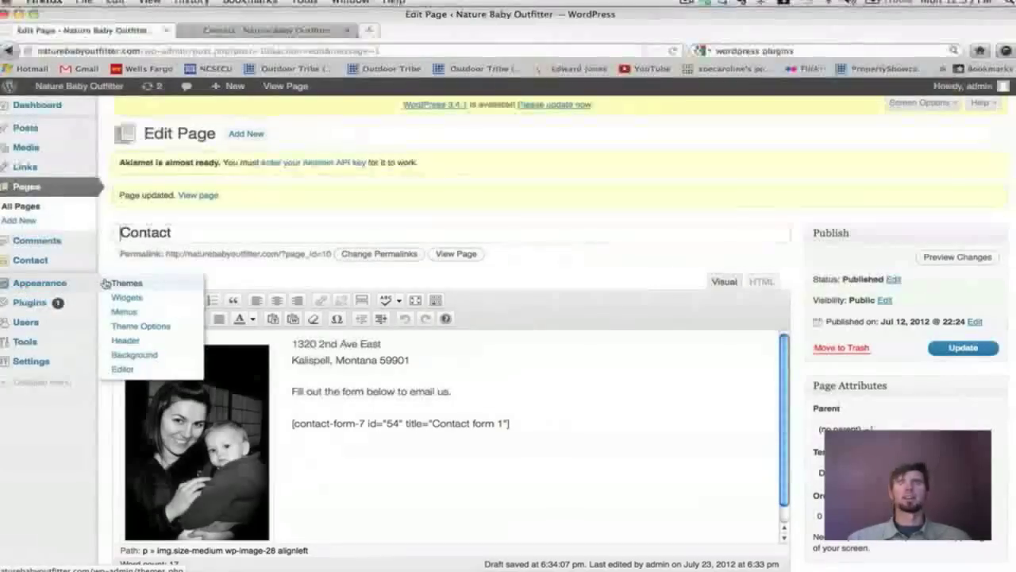
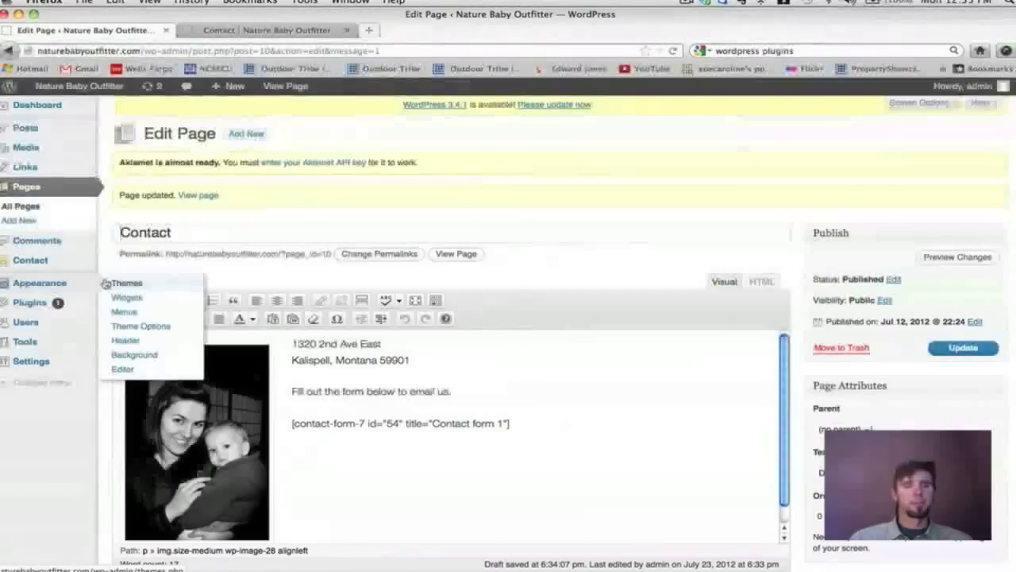
Go to Users > All Users and look over the single admin account's profile.
click(22, 324)
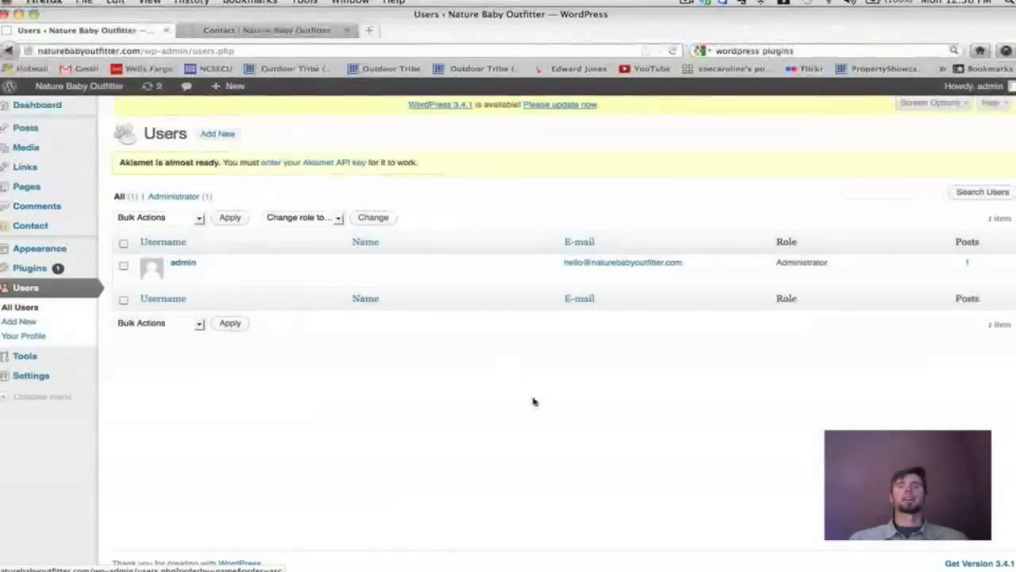
click(189, 264)
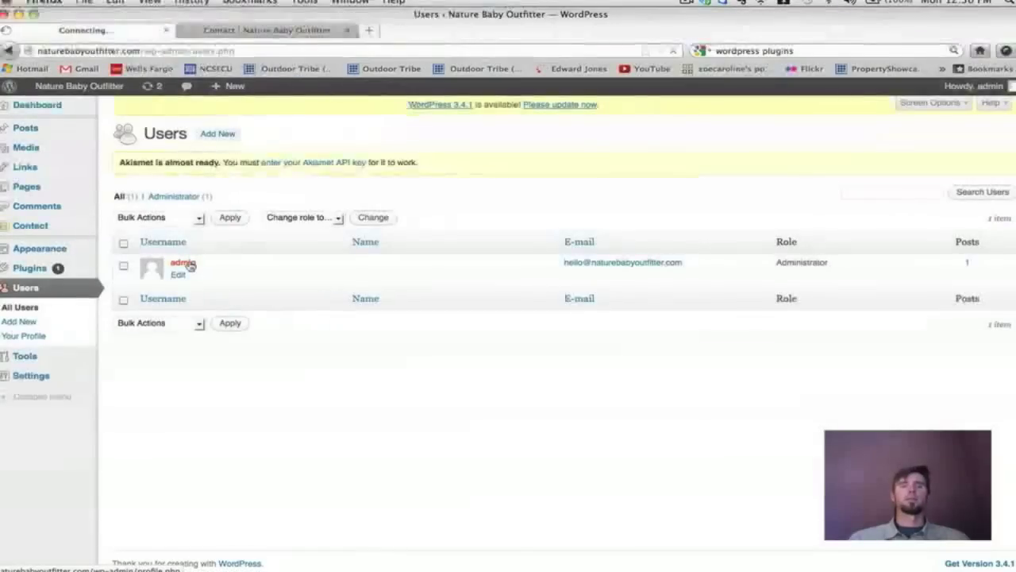
scroll(585, 321, down, 2)
scroll(585, 321, down, 4)
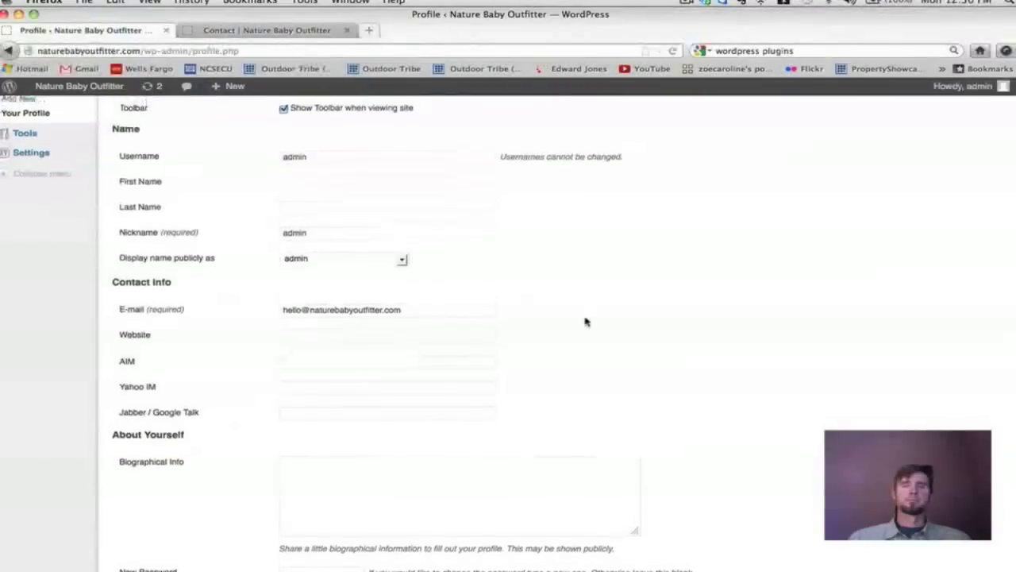
scroll(585, 321, up, 4)
scroll(585, 321, up, 2)
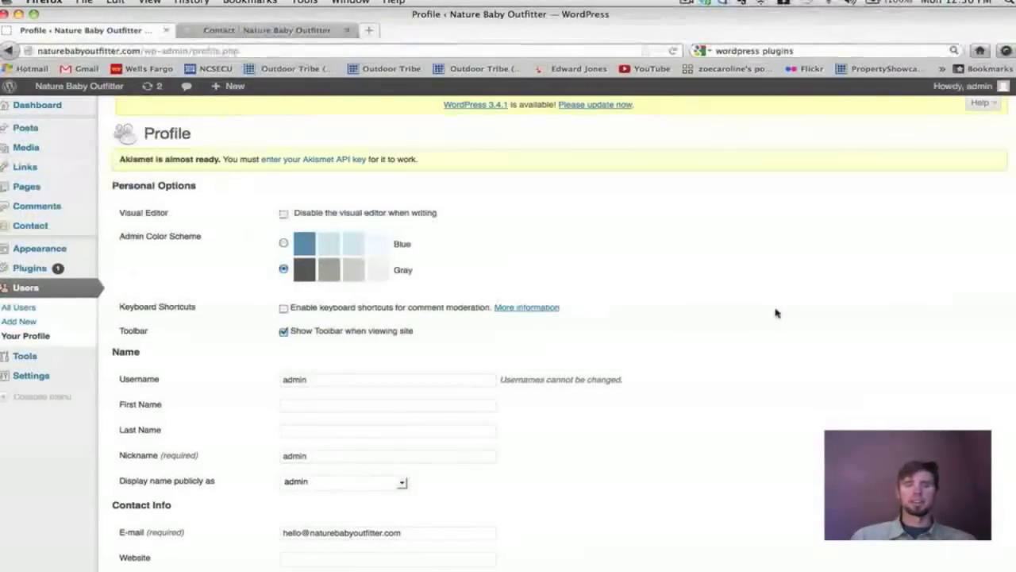
scroll(777, 313, down, 2)
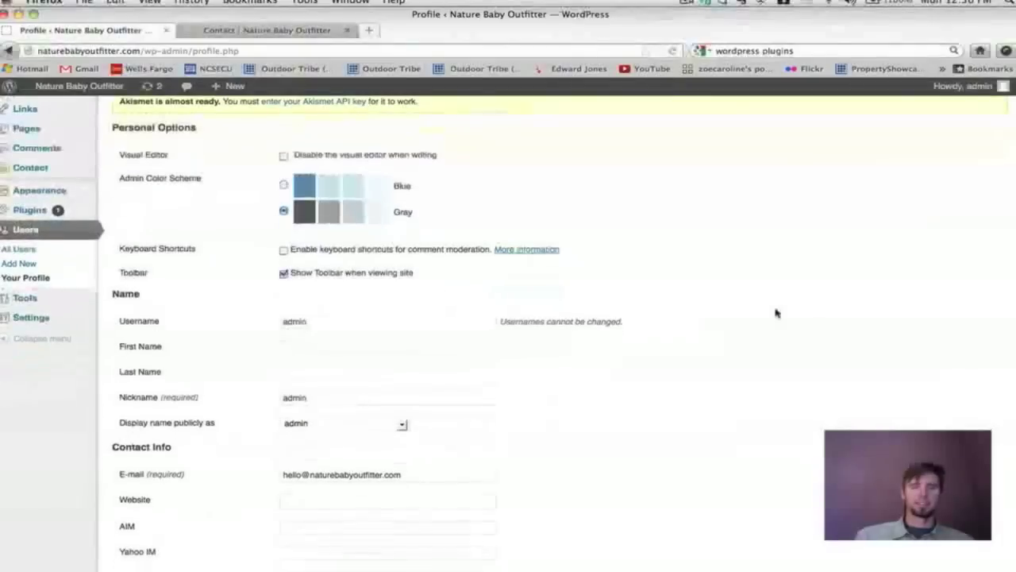
scroll(776, 313, up, 2)
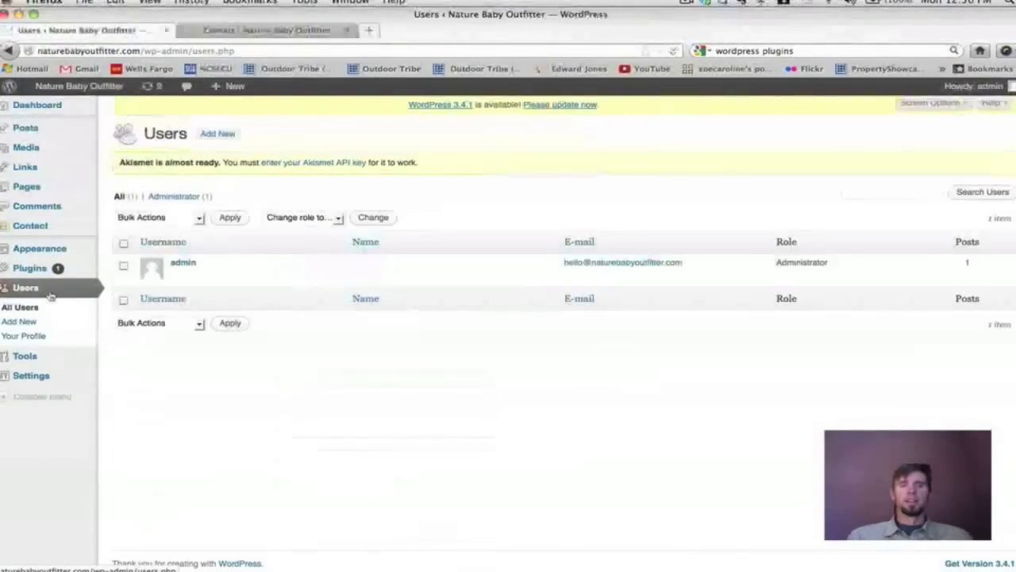
click(178, 268)
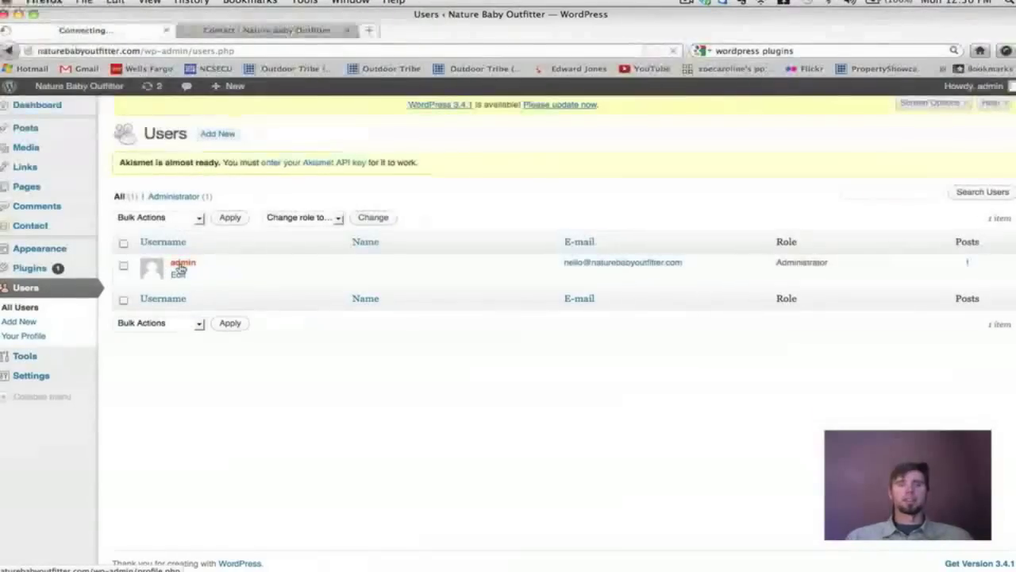
Replace the nickname 'admin' with 'Naure Baby Outfitter' and select it as the public display name.
scroll(179, 268, down, 4)
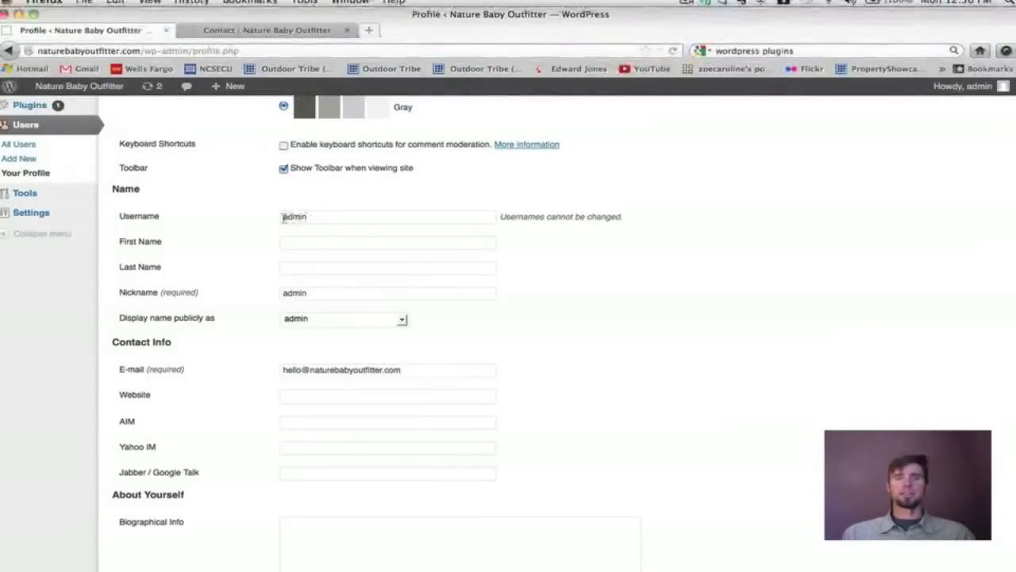
scroll(304, 227, down, 2)
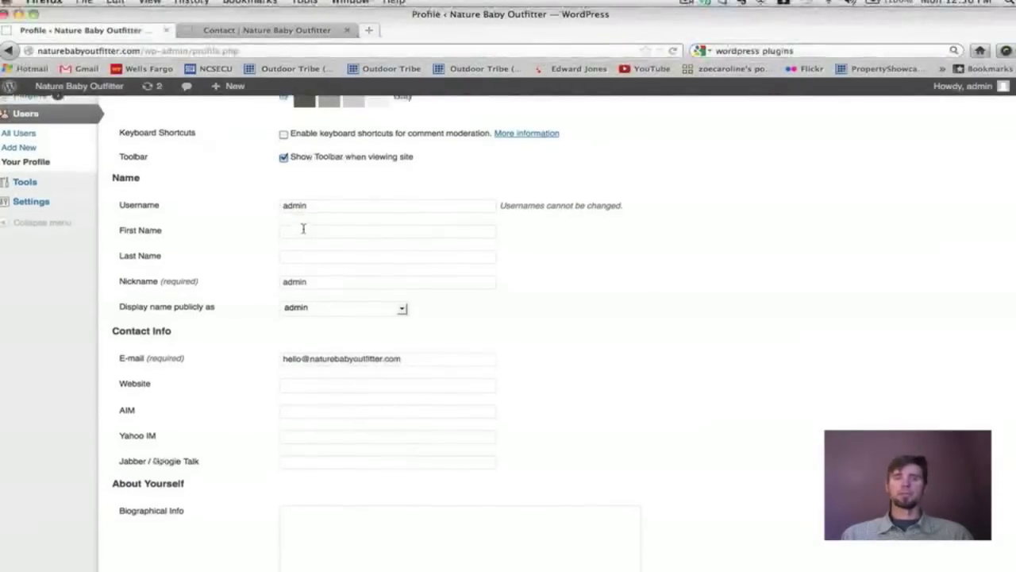
double_click(291, 267)
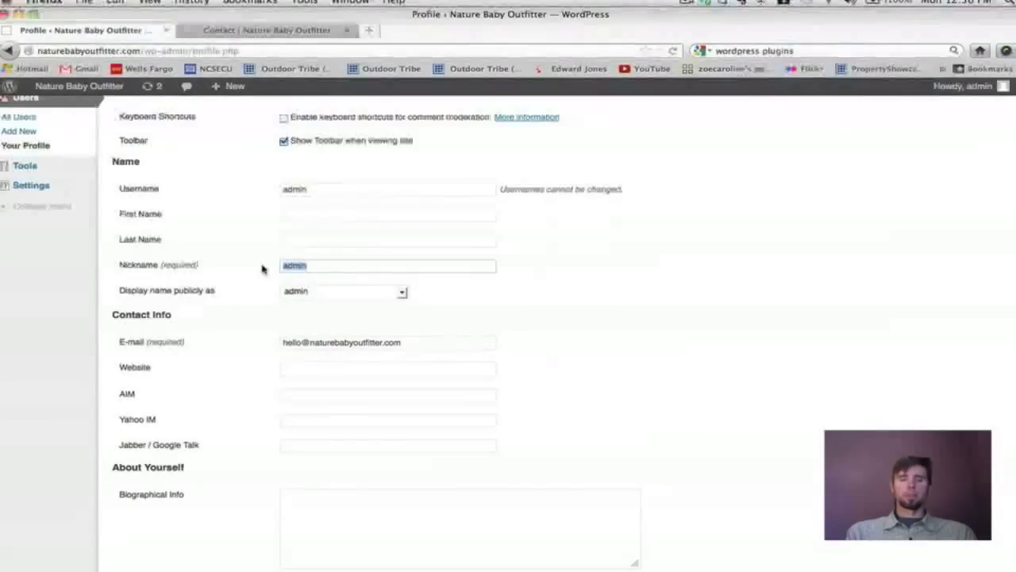
text(Ni)
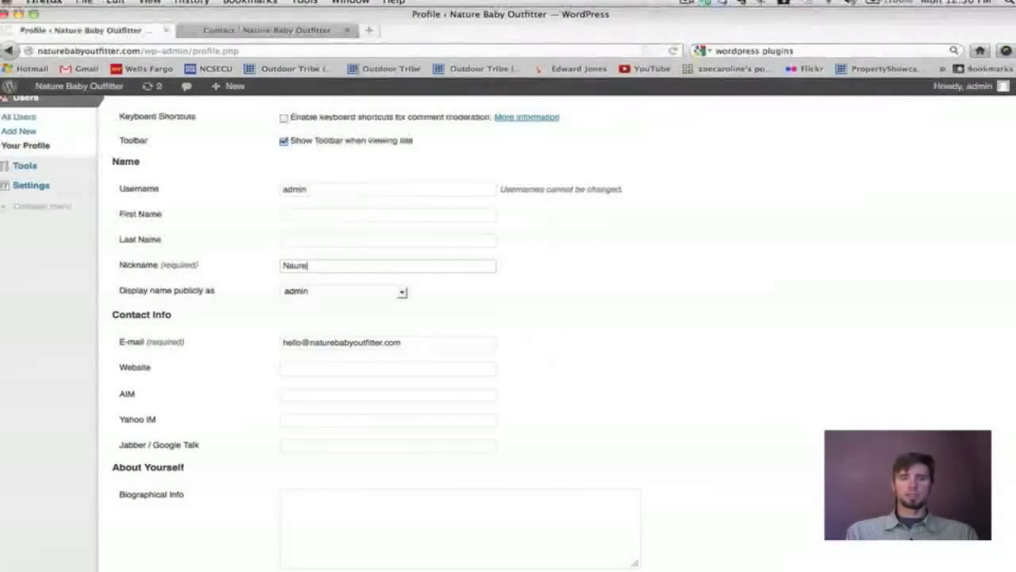
text(ure Baby )
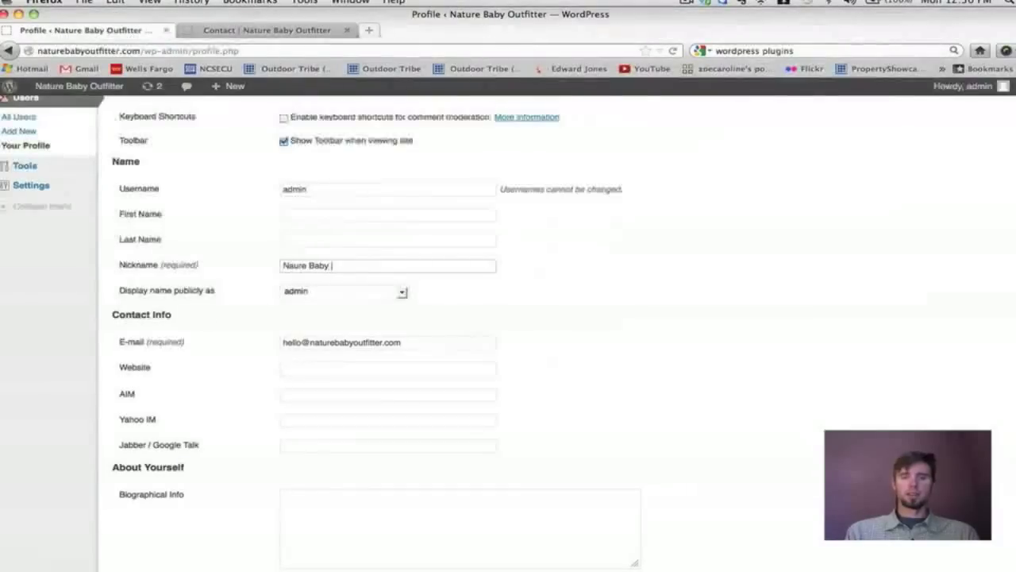
text(Outfitter)
scroll(131, 282, down, 1)
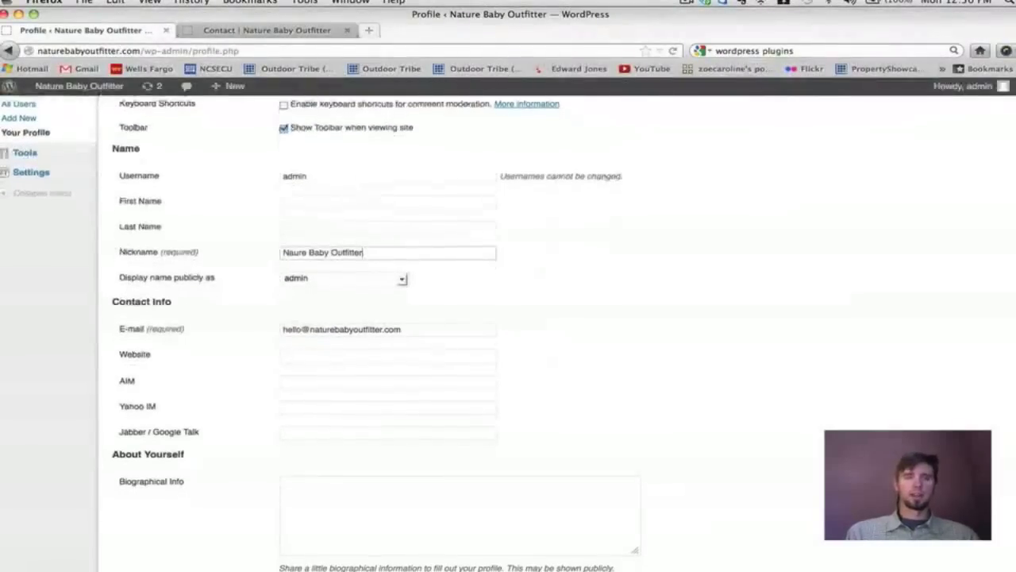
click(403, 279)
click(380, 303)
Leave the e-mail and biography unchanged and save the profile with Update Profile.
scroll(632, 299, down, 2)
drag(411, 279, 280, 279)
key(Right)
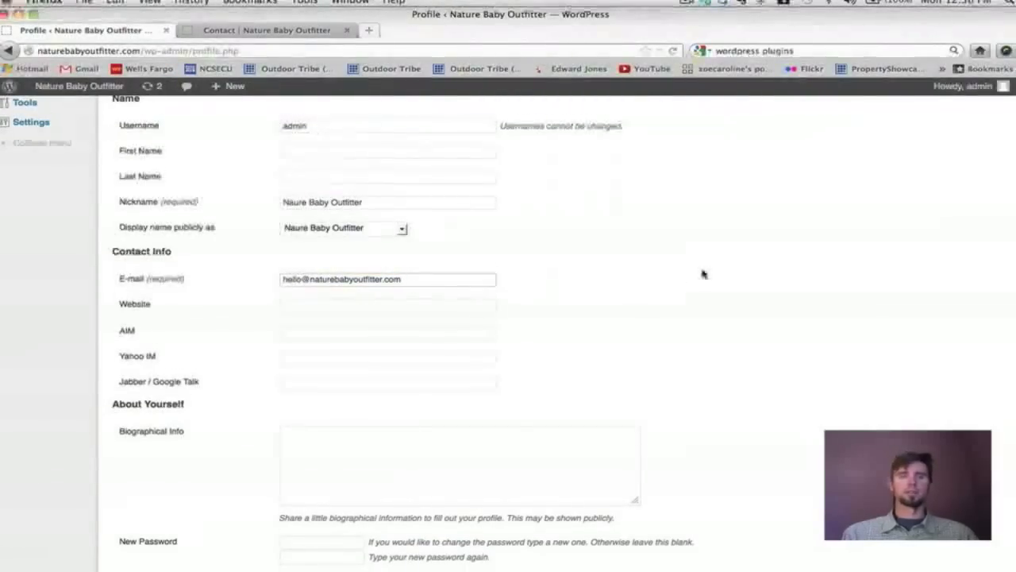
scroll(704, 273, down, 3)
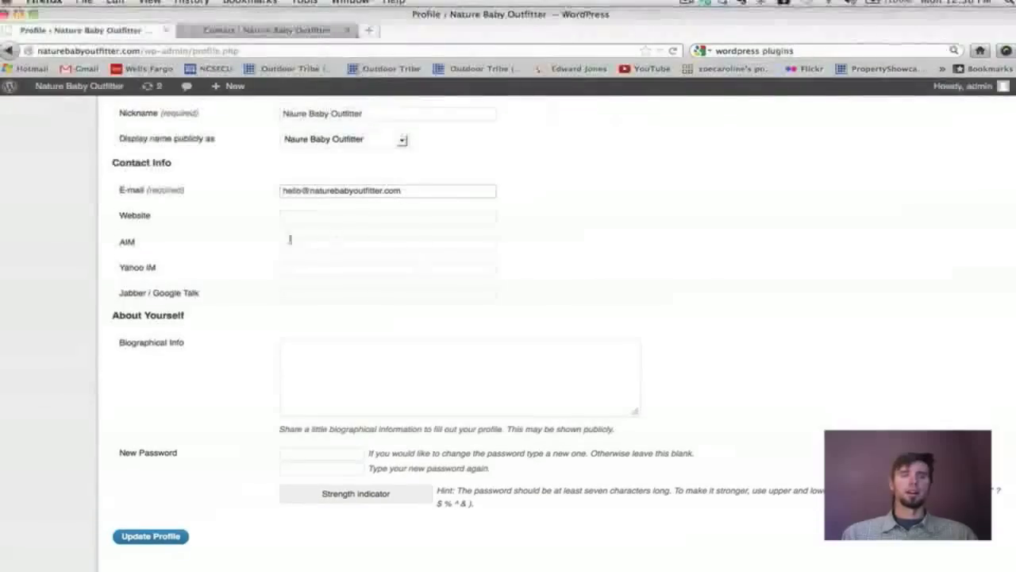
mouse_move(295, 230)
mouse_down()
mouse_move(317, 238)
mouse_move(324, 289)
mouse_move(292, 224)
mouse_up()
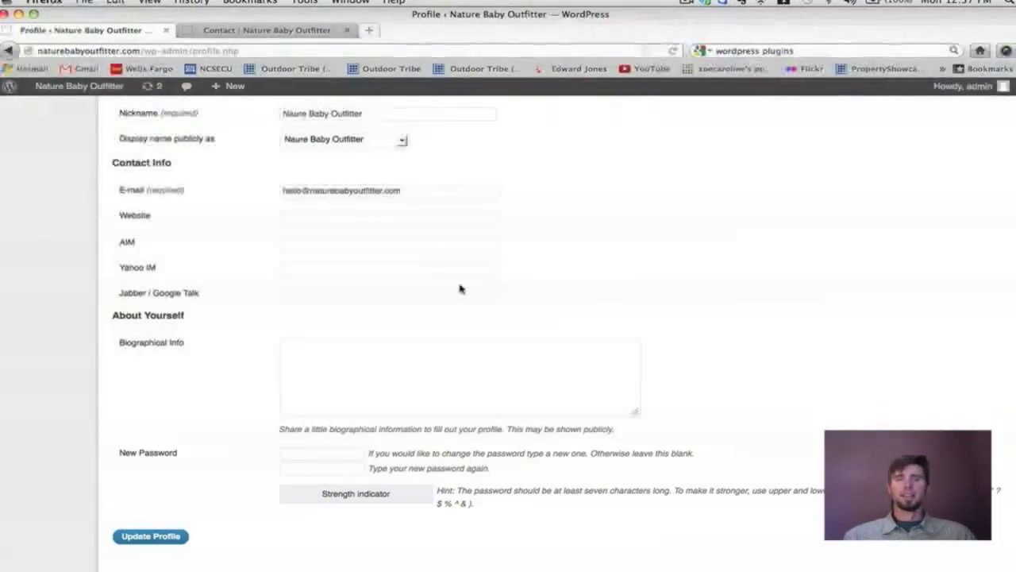
scroll(460, 288, down, 1)
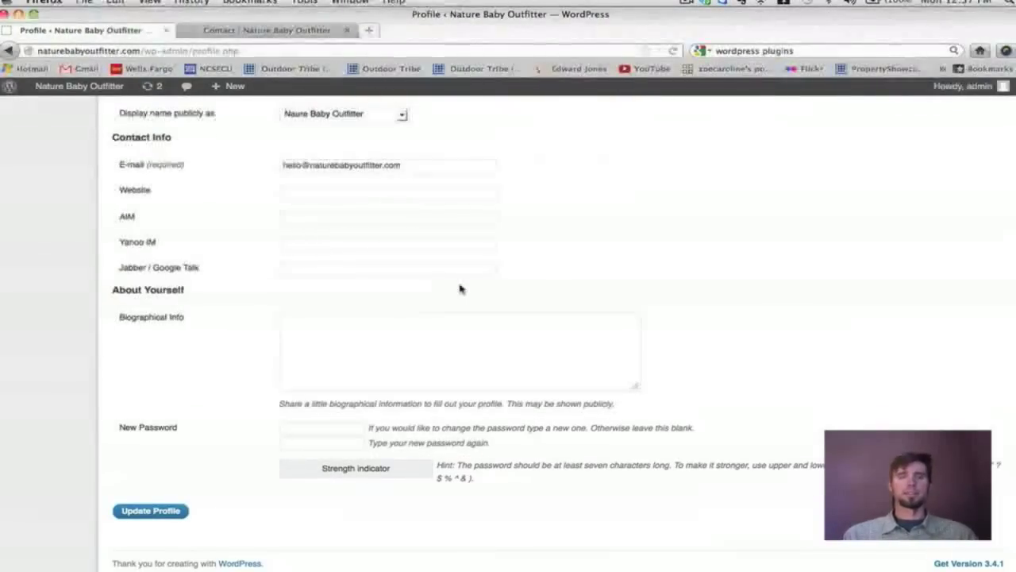
click(302, 337)
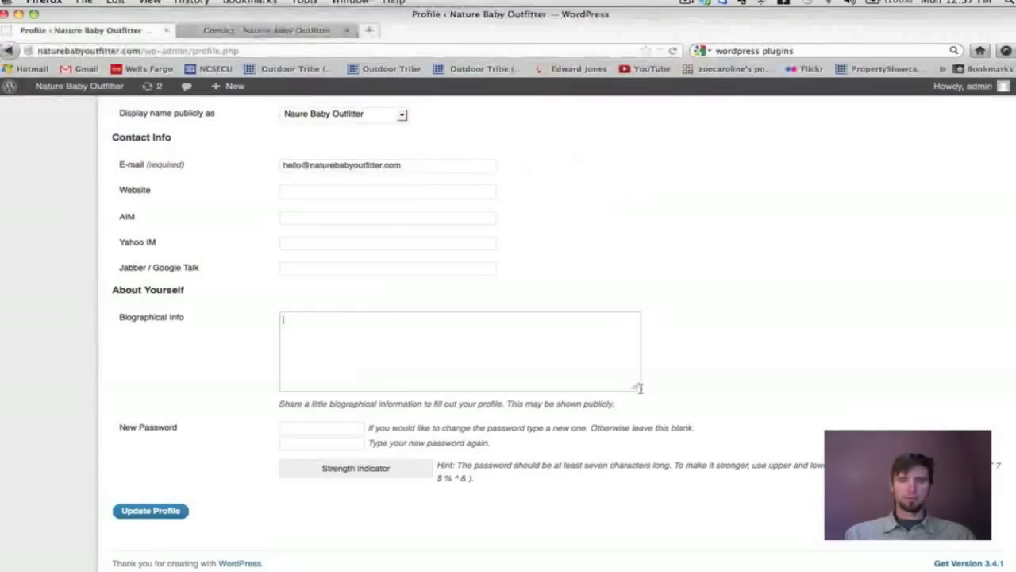
click(151, 511)
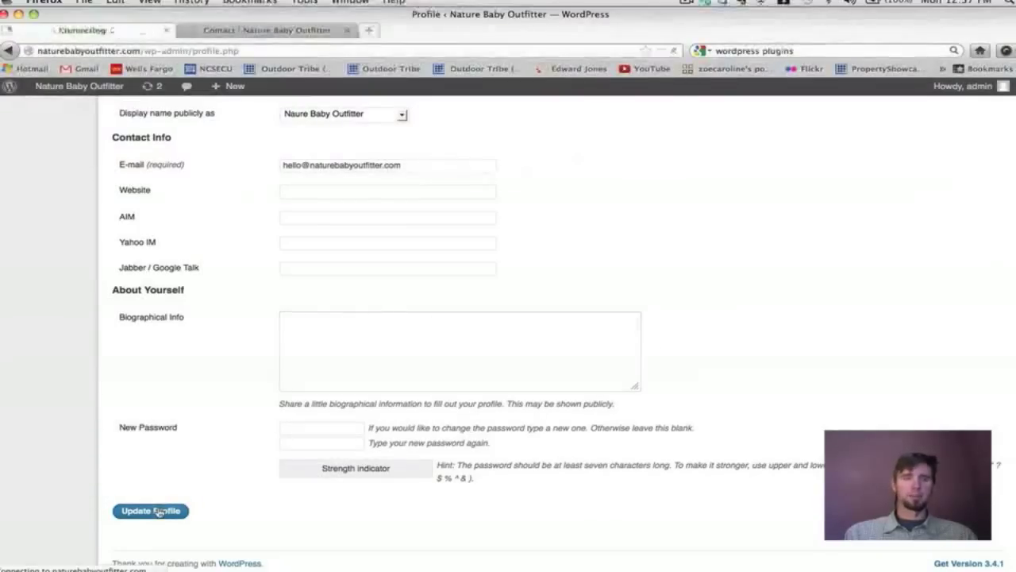
Check the live site's Contact page, then open and reload the Blog page.
click(235, 32)
scroll(500, 222, down, 3)
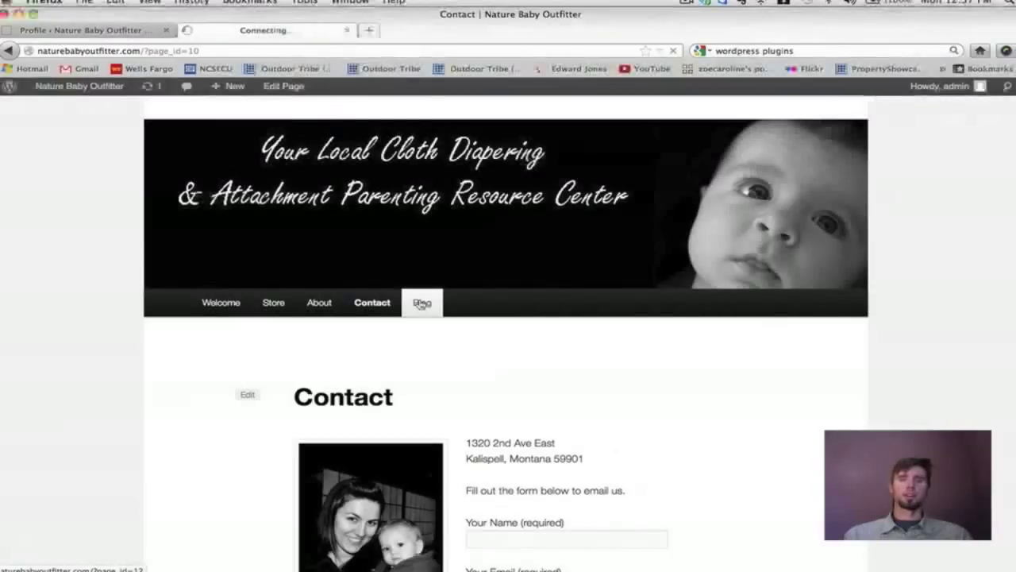
click(422, 303)
scroll(649, 260, down, 8)
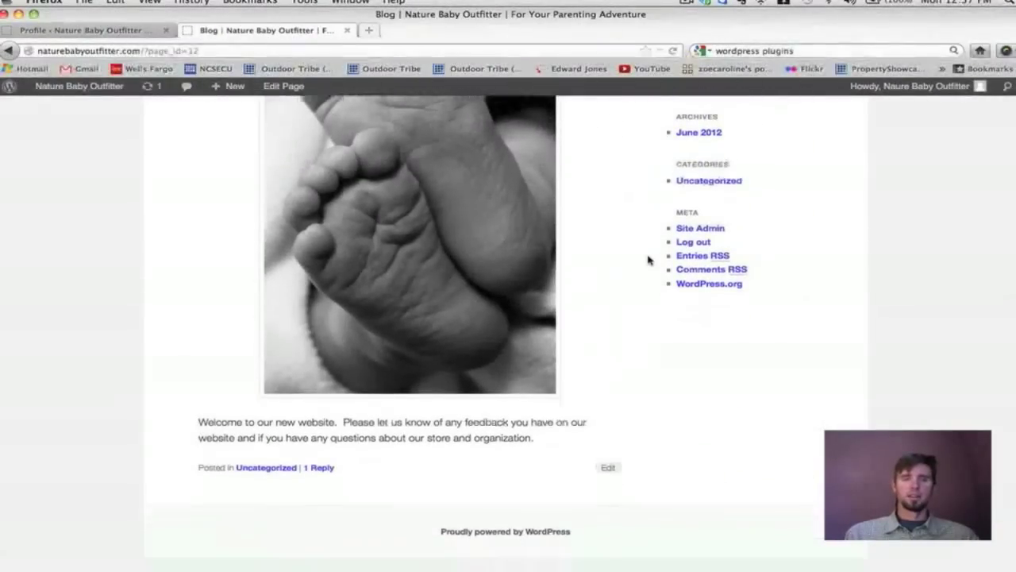
scroll(648, 259, up, 8)
key(super+r)
scroll(630, 248, down, 1)
scroll(630, 249, down, 5)
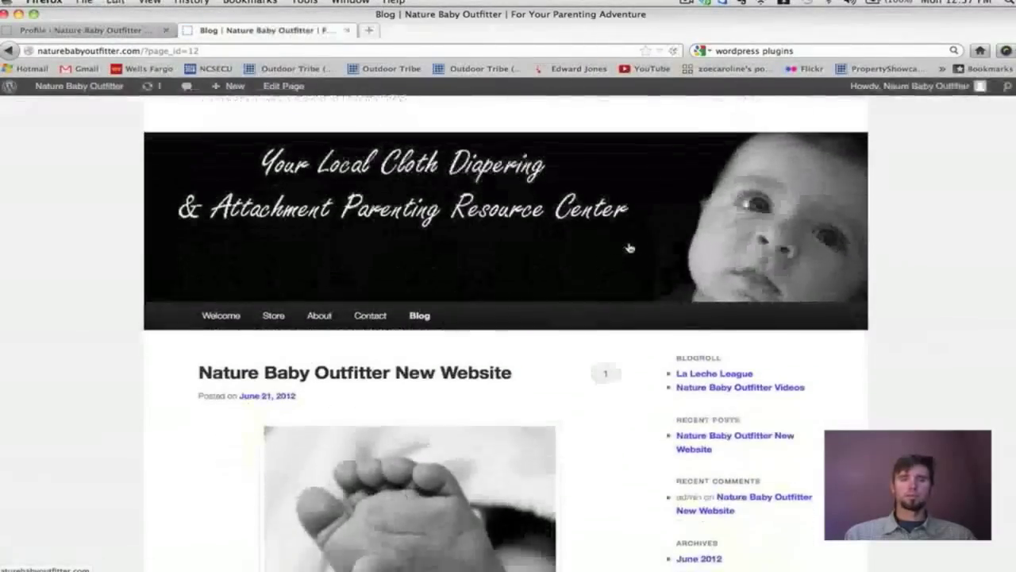
scroll(629, 249, down, 7)
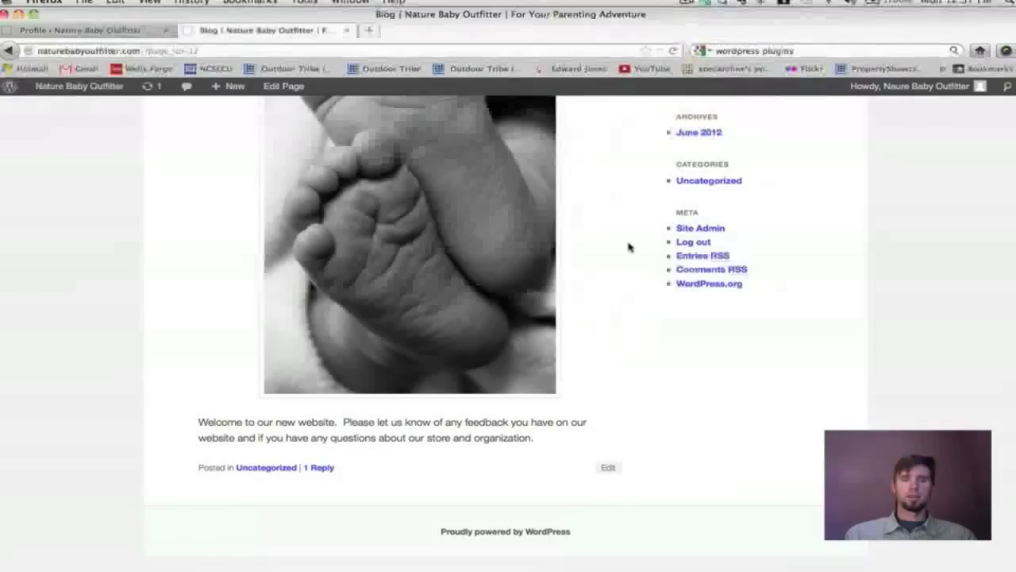
scroll(628, 247, up, 10)
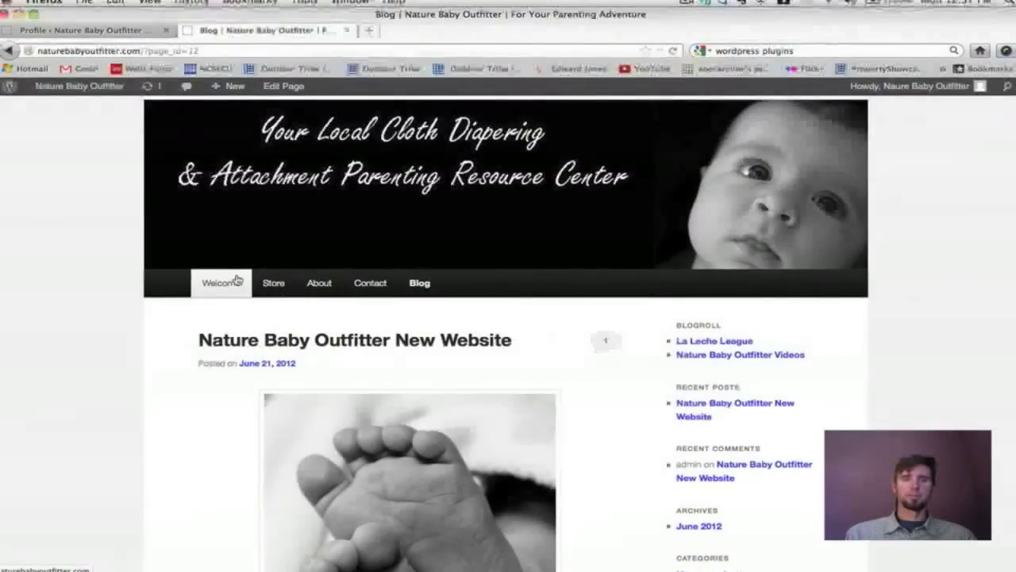
View the Welcome page, then go back to the Blog page.
click(216, 283)
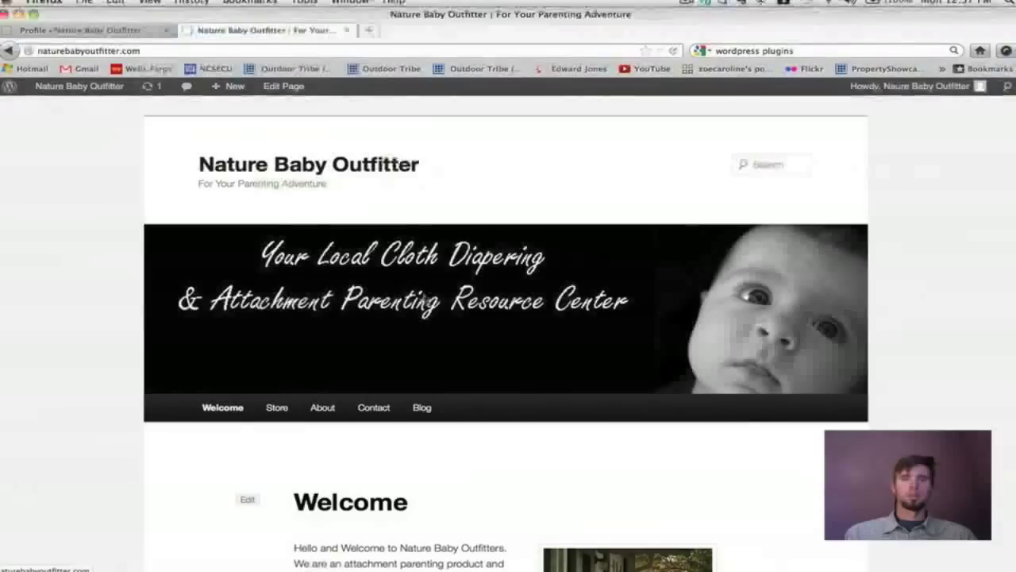
scroll(424, 294, down, 8)
scroll(413, 285, up, 4)
click(422, 251)
scroll(594, 277, down, 3)
scroll(594, 277, down, 5)
scroll(595, 277, up, 5)
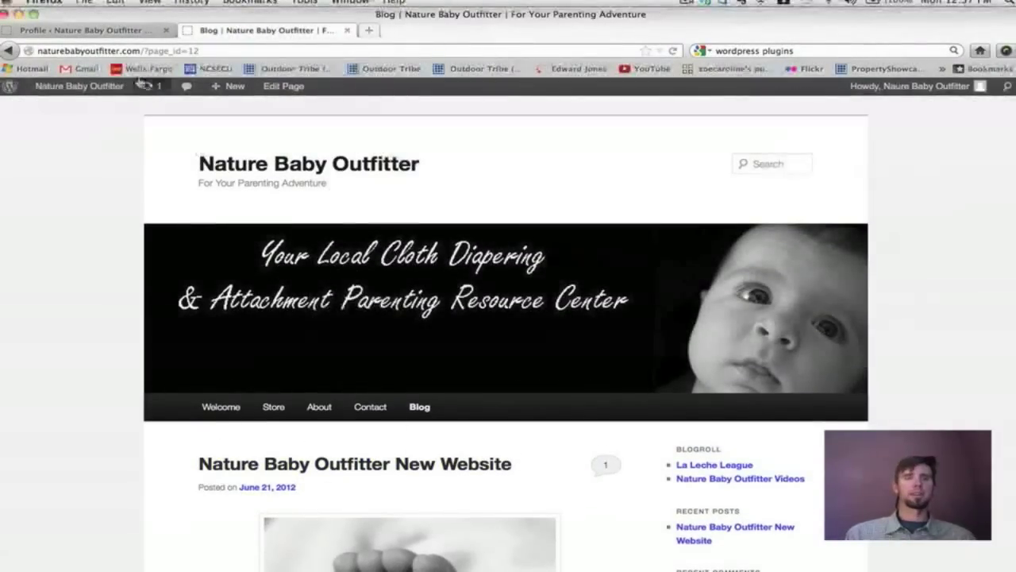
Return to the profile tab and confirm the 'Profile updated' notice.
click(111, 31)
scroll(373, 241, down, 5)
scroll(371, 238, down, 5)
scroll(372, 238, up, 8)
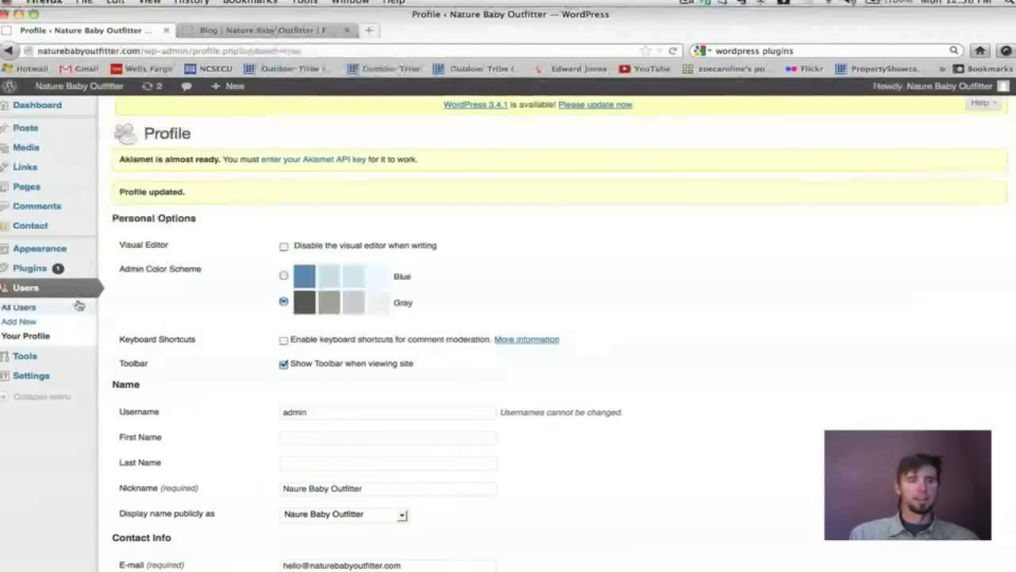
Type a test password into New Password, then clear the field again.
scroll(245, 320, down, 10)
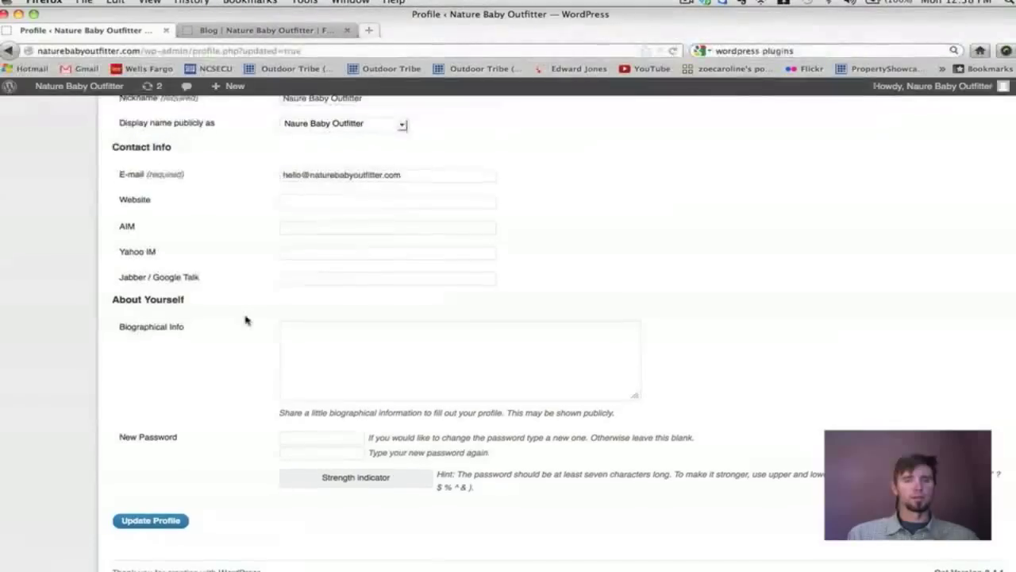
scroll(245, 320, up, 10)
scroll(246, 320, down, 3)
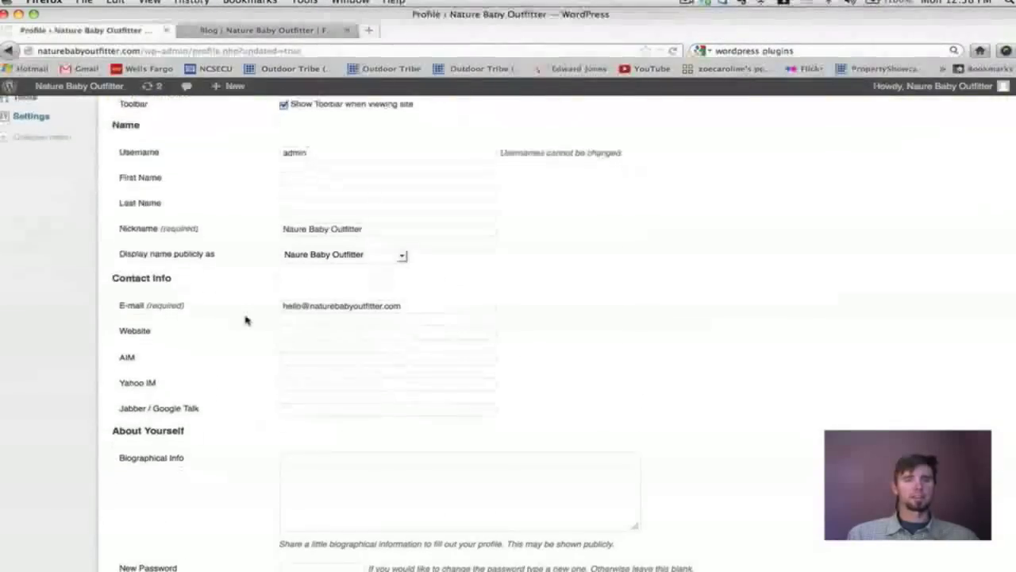
scroll(245, 320, up, 3)
scroll(246, 320, down, 10)
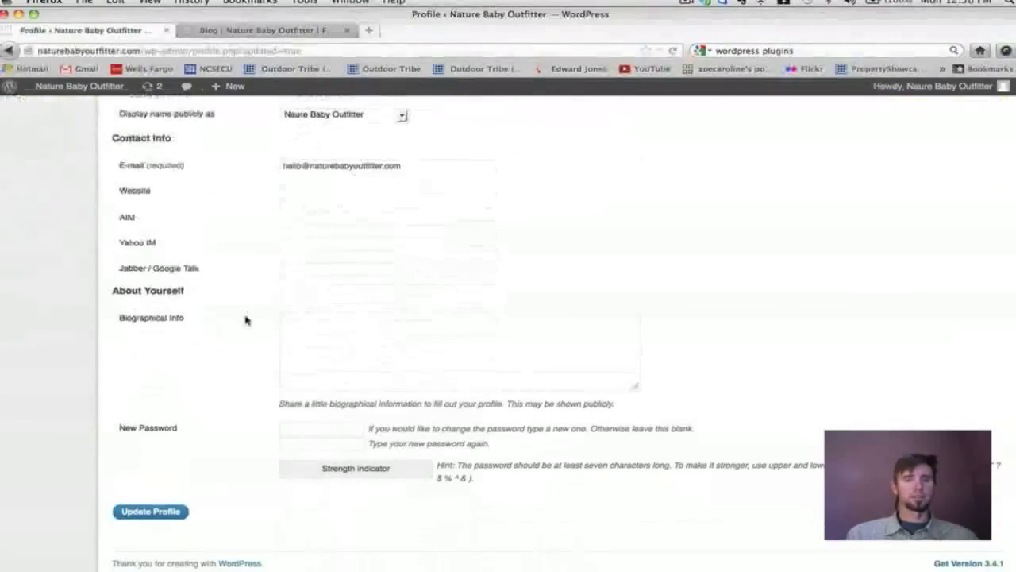
click(291, 428)
text(test)
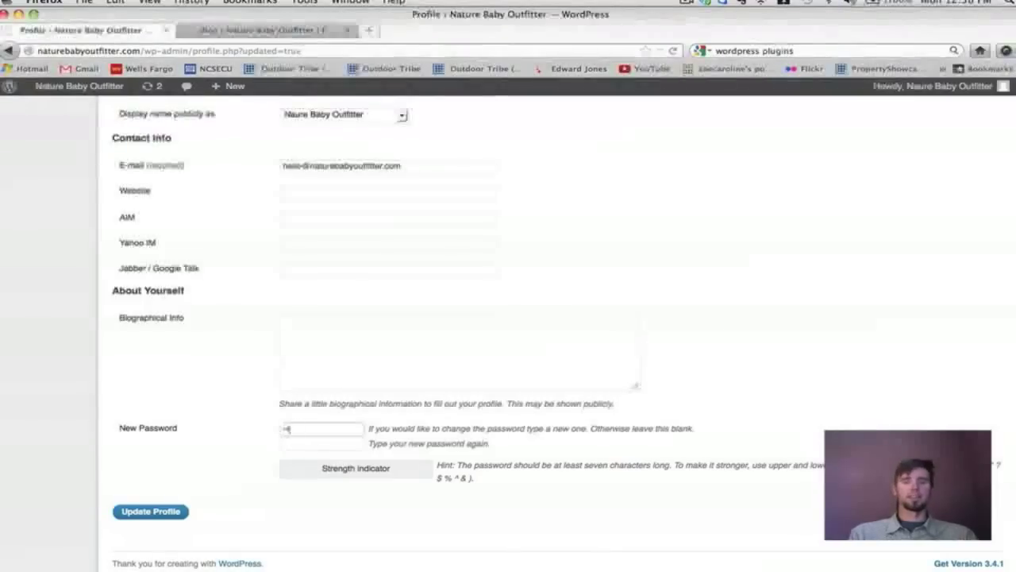
text(1234!@#)
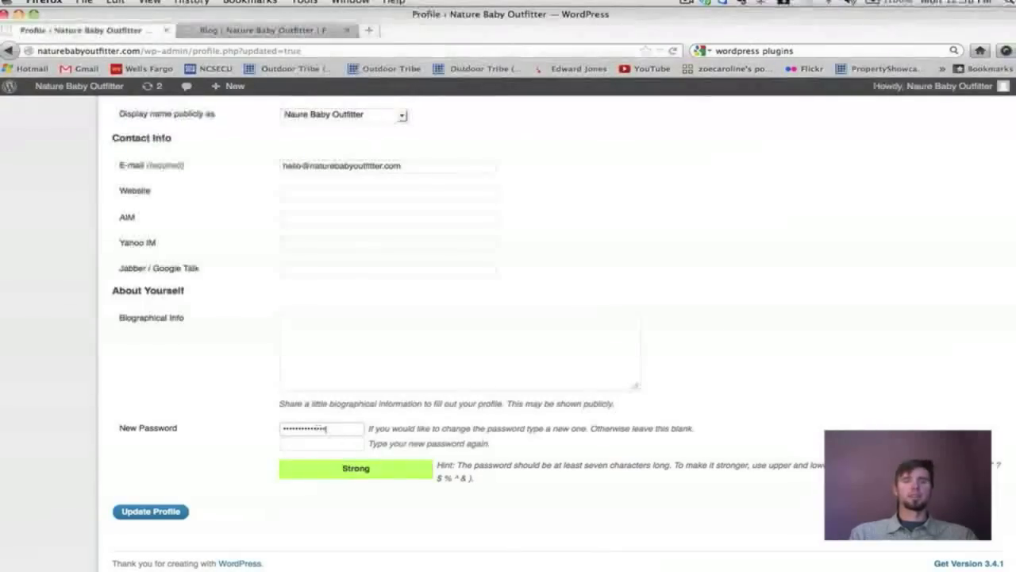
drag(336, 426, 263, 428)
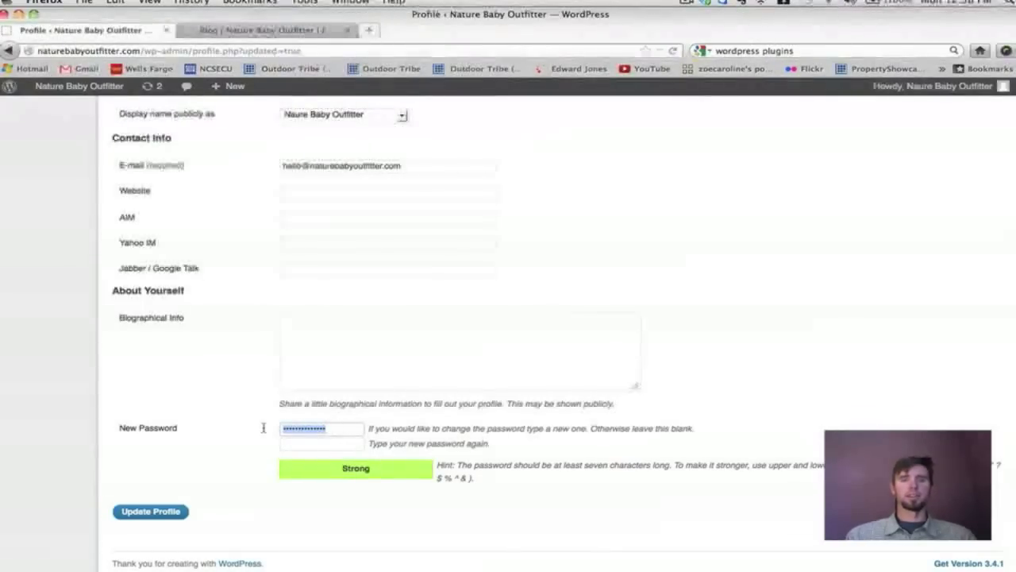
key(BackSpace)
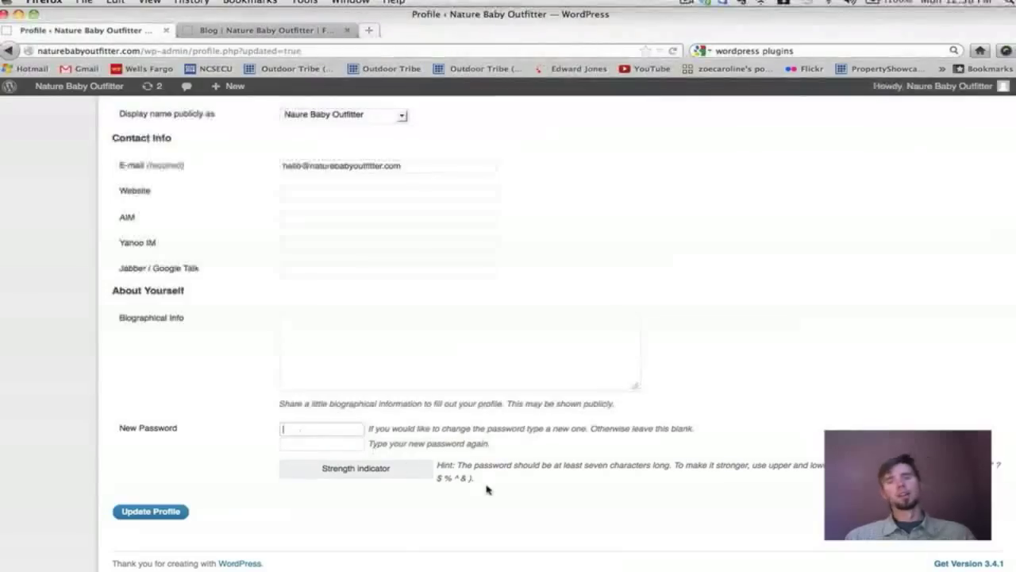
scroll(198, 513, up, 5)
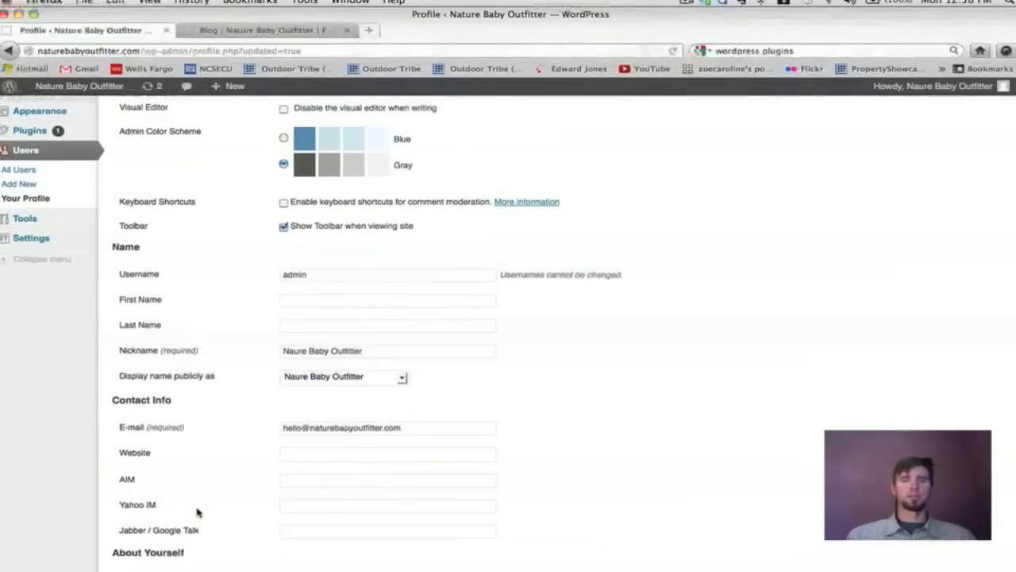
scroll(206, 482, up, 2)
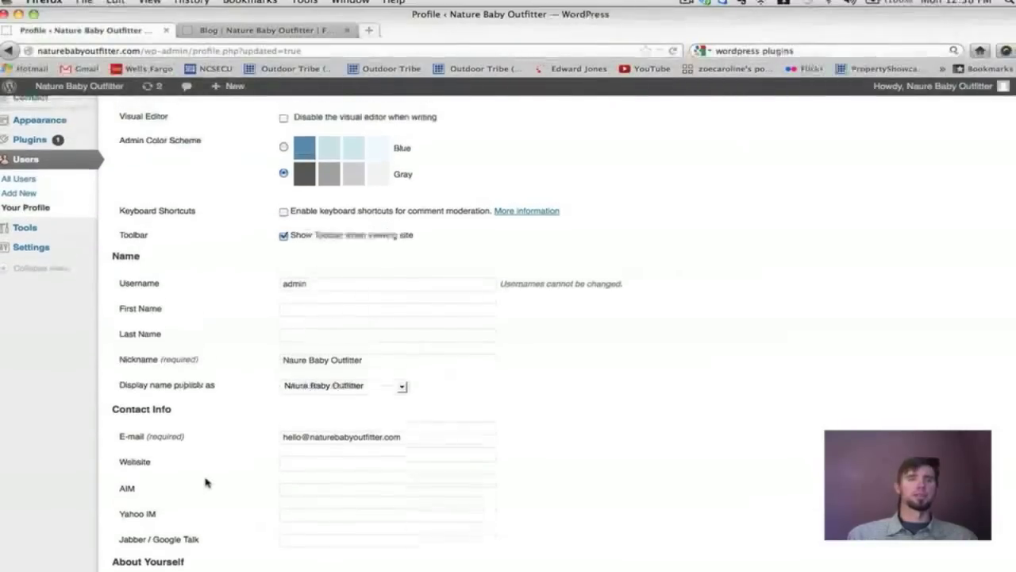
scroll(198, 476, up, 1)
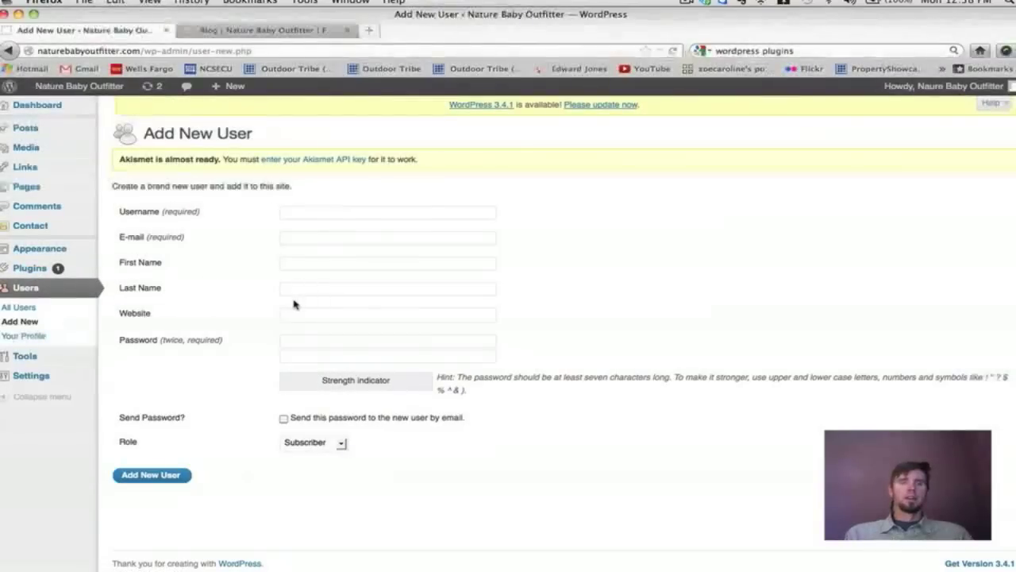
Enter username 'support', the support e-mail address and a first name for the new user.
click(302, 218)
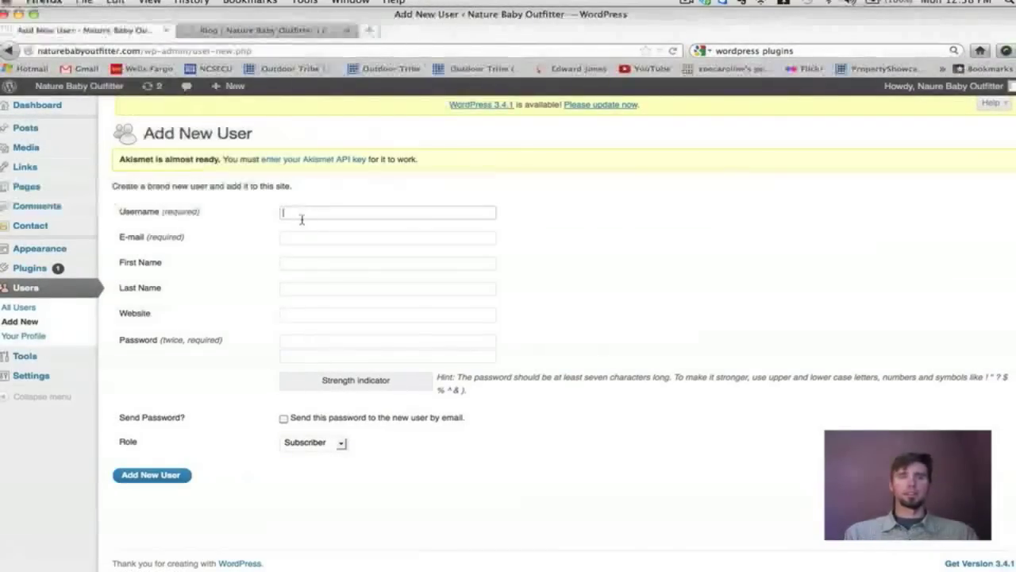
text(support)
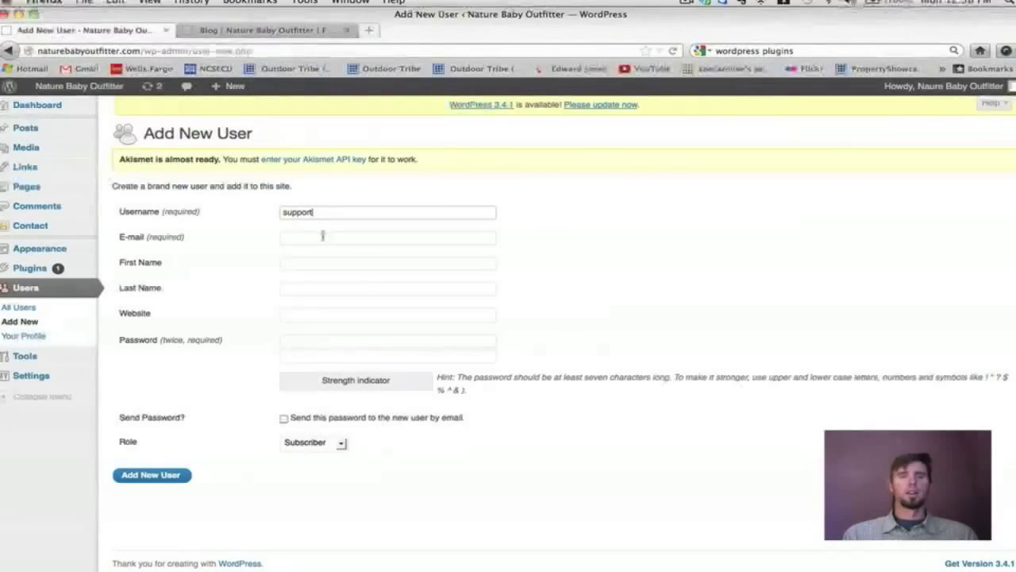
click(322, 236)
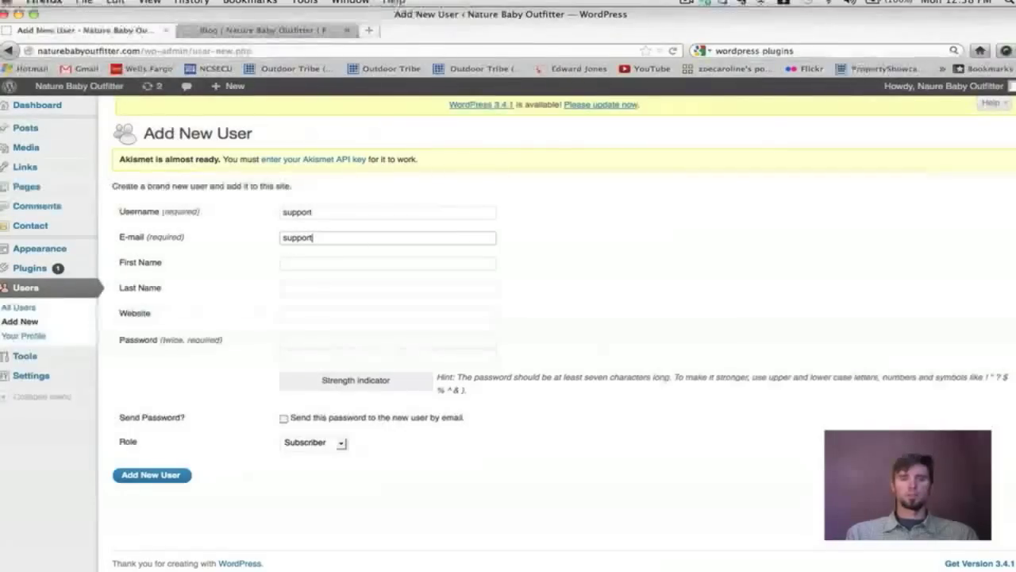
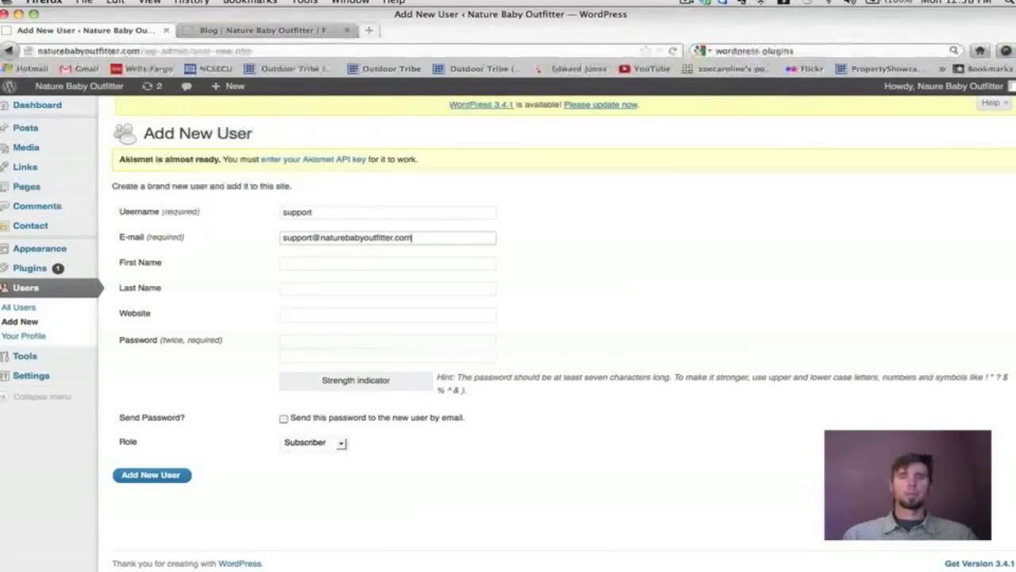
key(Tab)
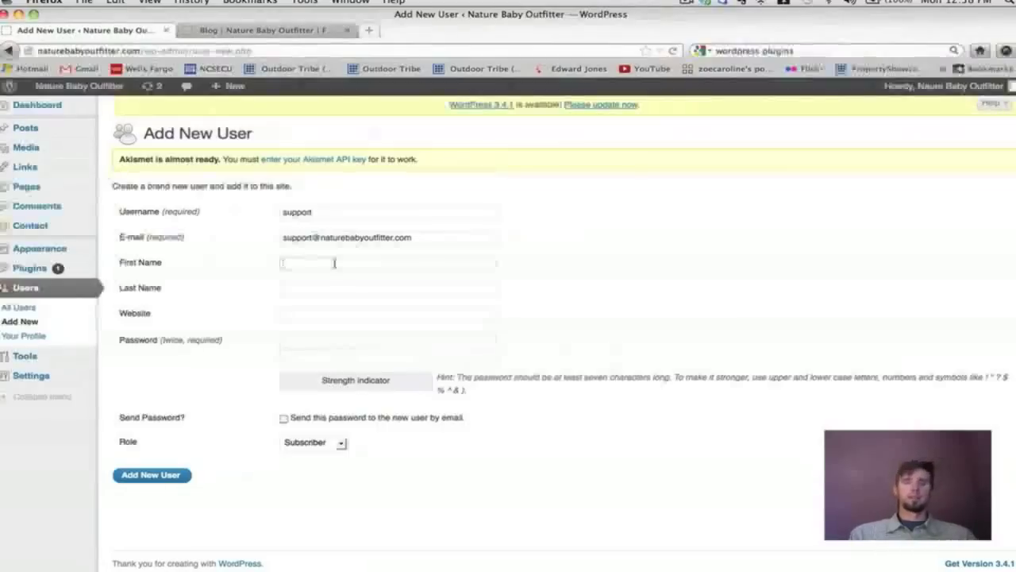
text(s)
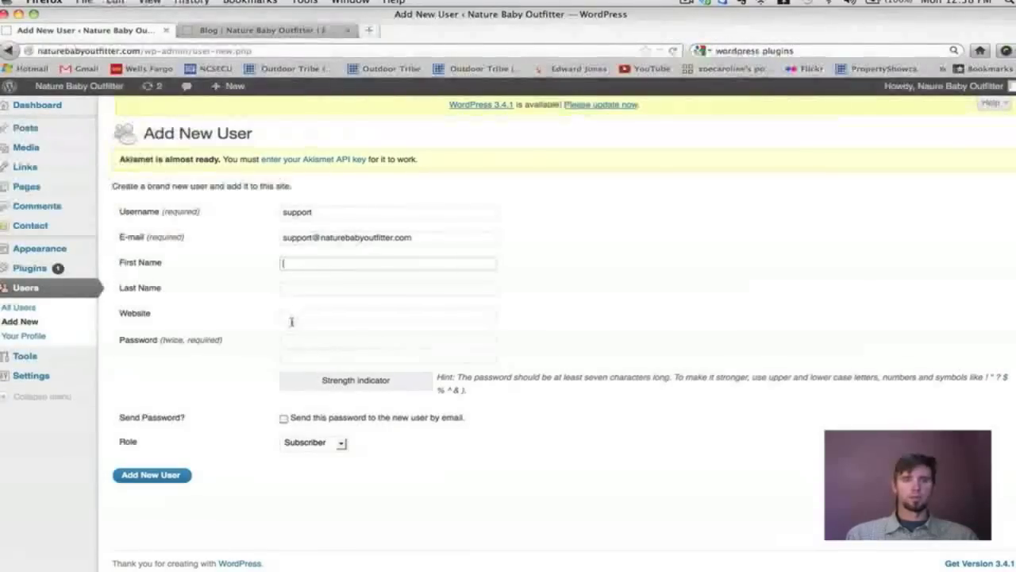
Set and confirm the password, assign the Administrator role, and create the user.
click(287, 342)
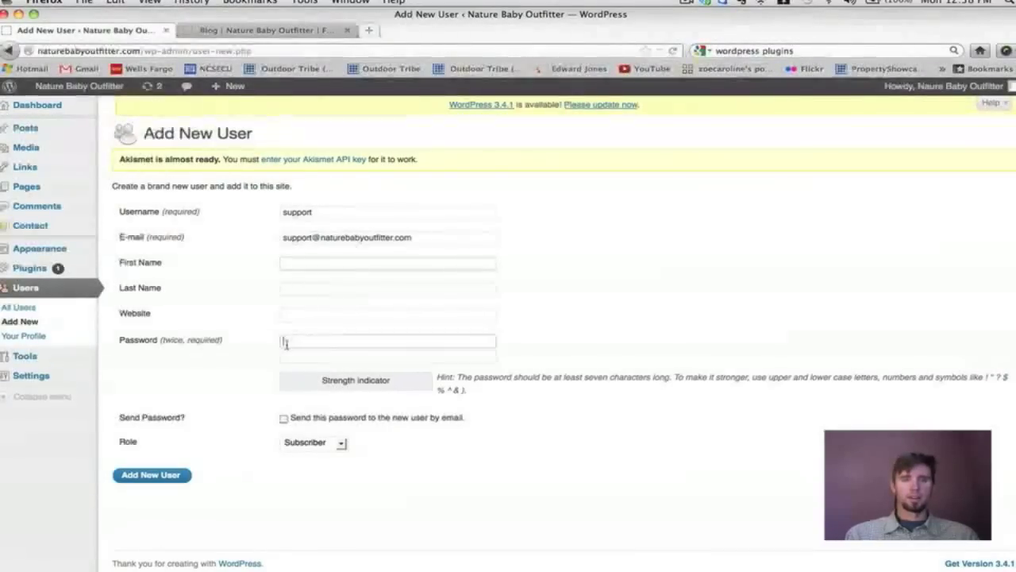
text(••••••••••••••)
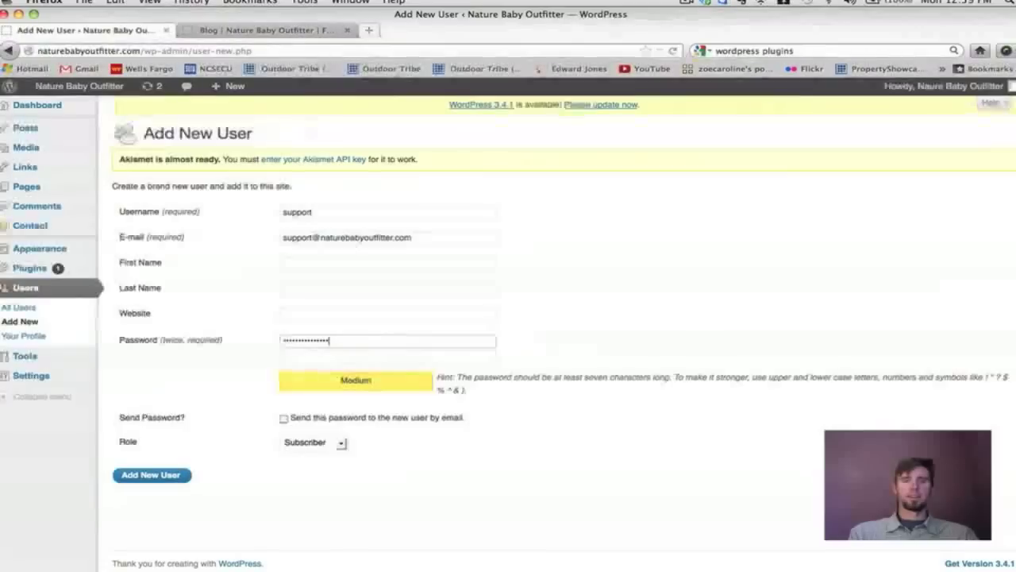
key(BackSpace)
key(BackSpace)
key(BackSpace)
key(BackSpace)
key(BackSpace)
key(BackSpace)
key(BackSpace)
key(BackSpace)
key(BackSpace)
key(BackSpace)
key(BackSpace)
key(BackSpace)
key(BackSpace)
key(BackSpace)
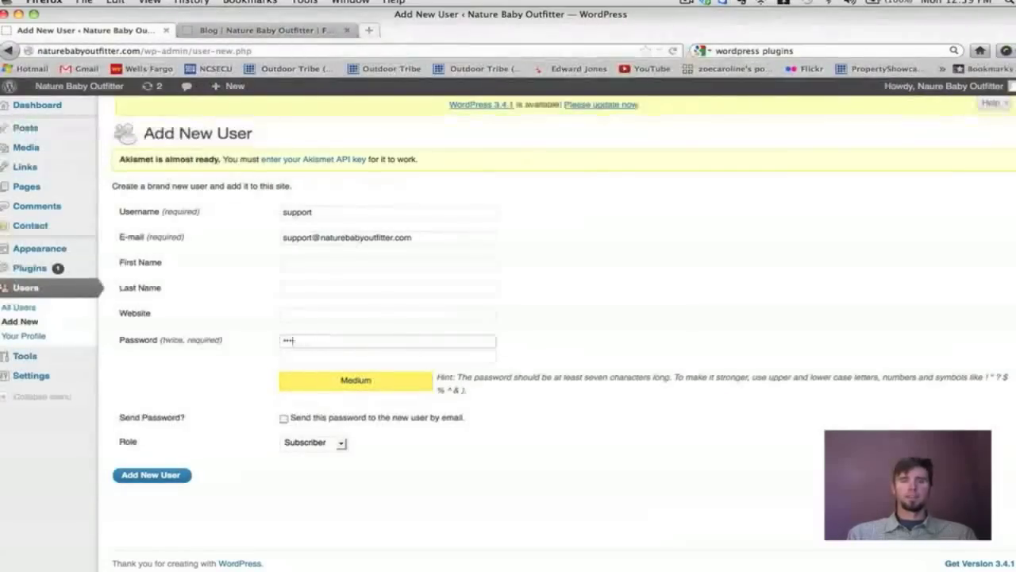
text(••••)
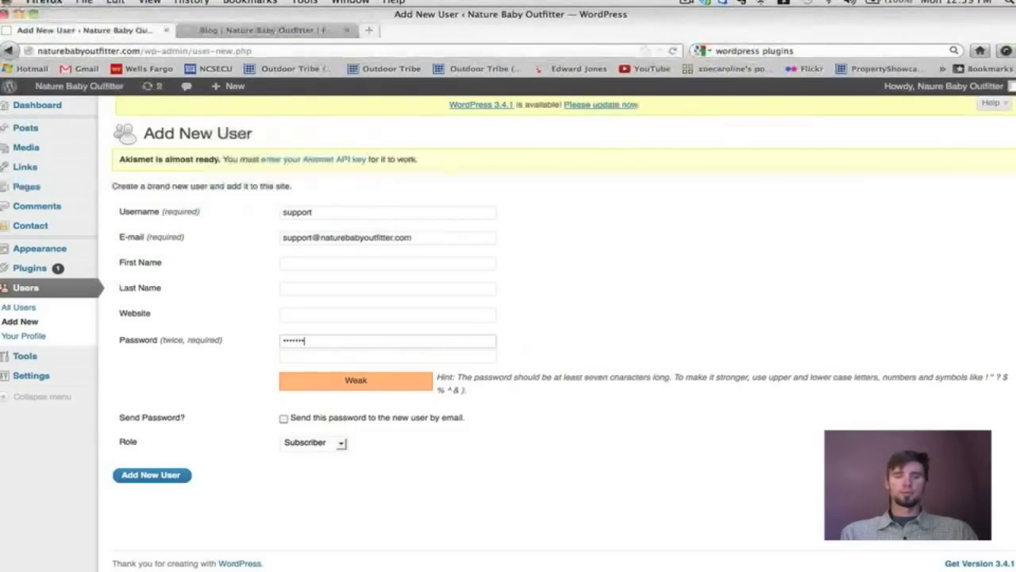
text(••)
click(291, 358)
text(••••)
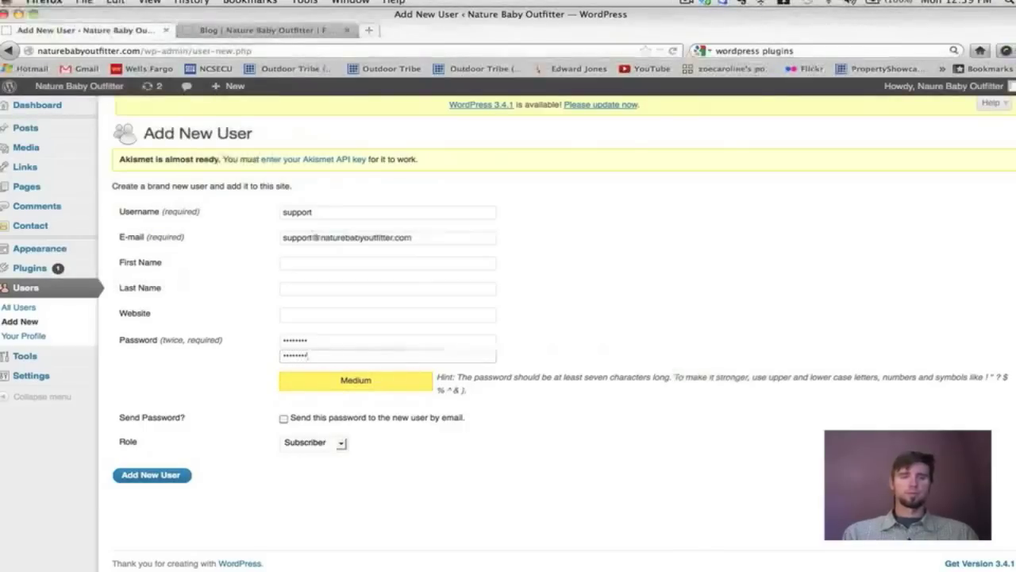
click(341, 444)
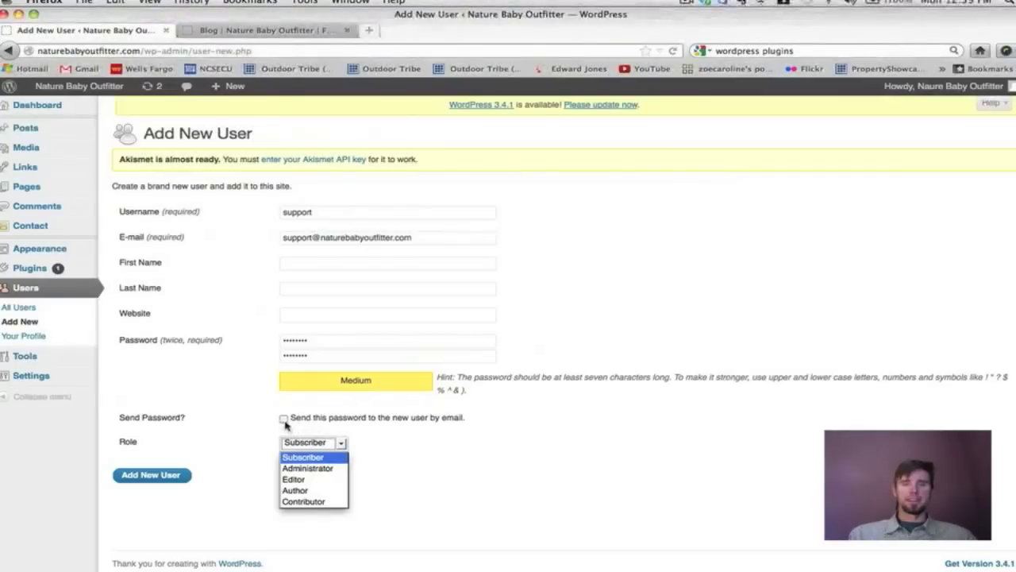
click(316, 469)
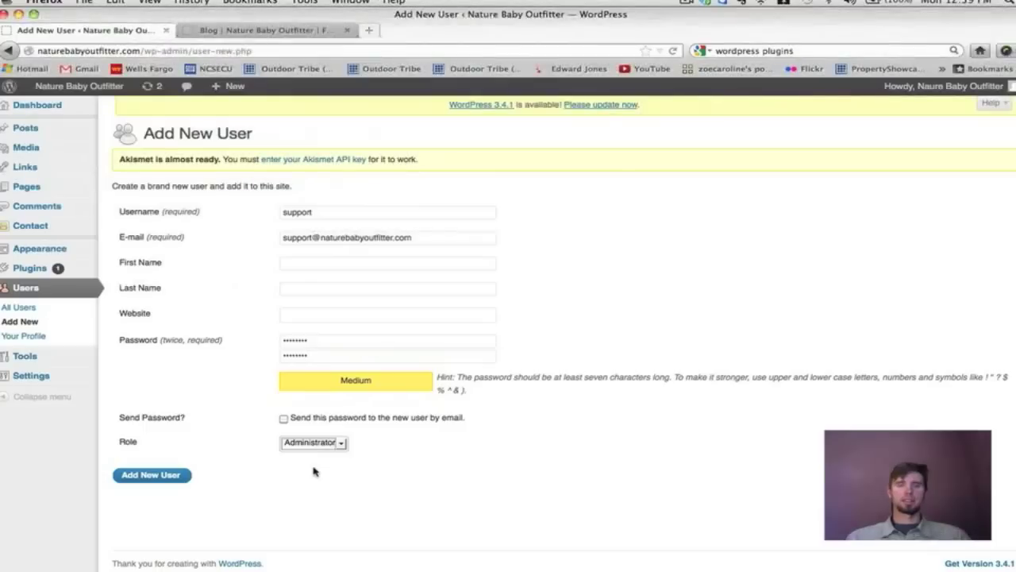
click(154, 481)
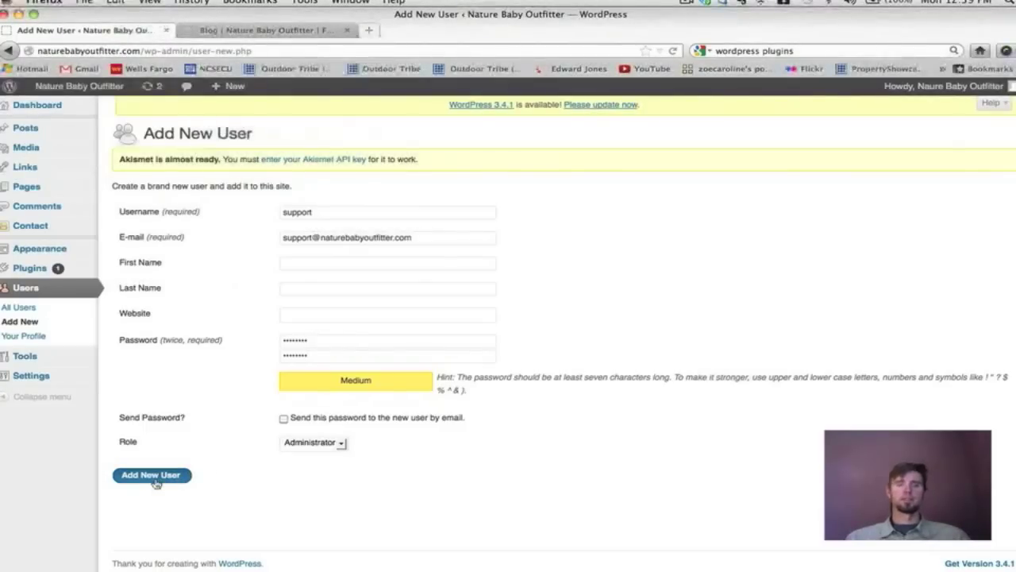
click(228, 30)
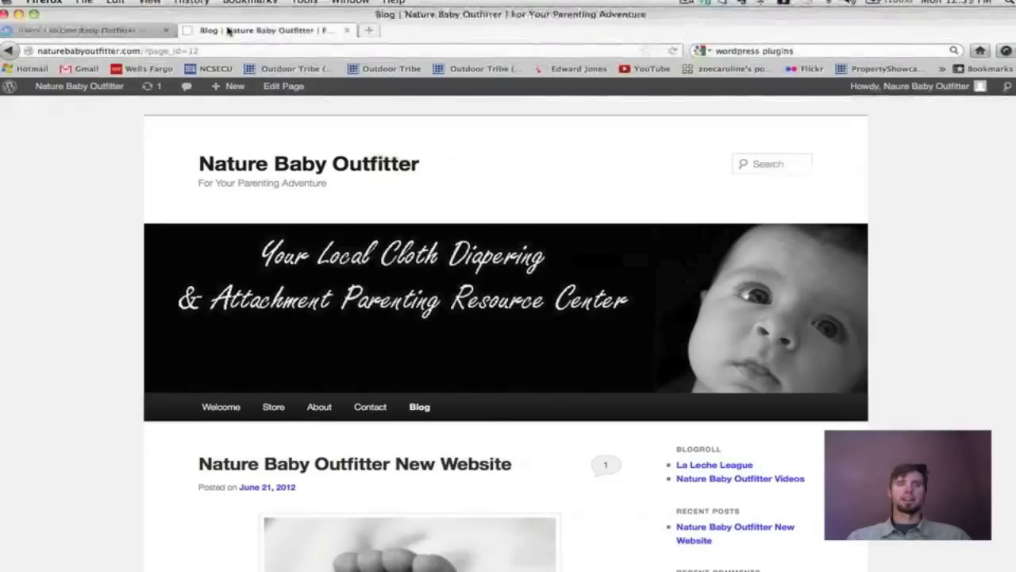
click(43, 30)
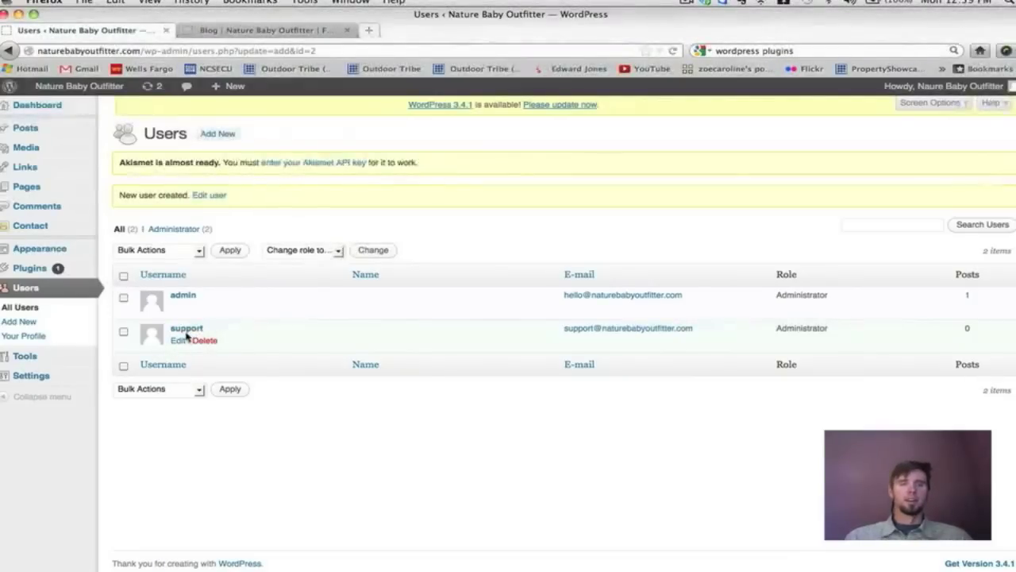
Check the new user's Edit/Delete links, copy the wp-admin base address, and open a new tab.
click(204, 347)
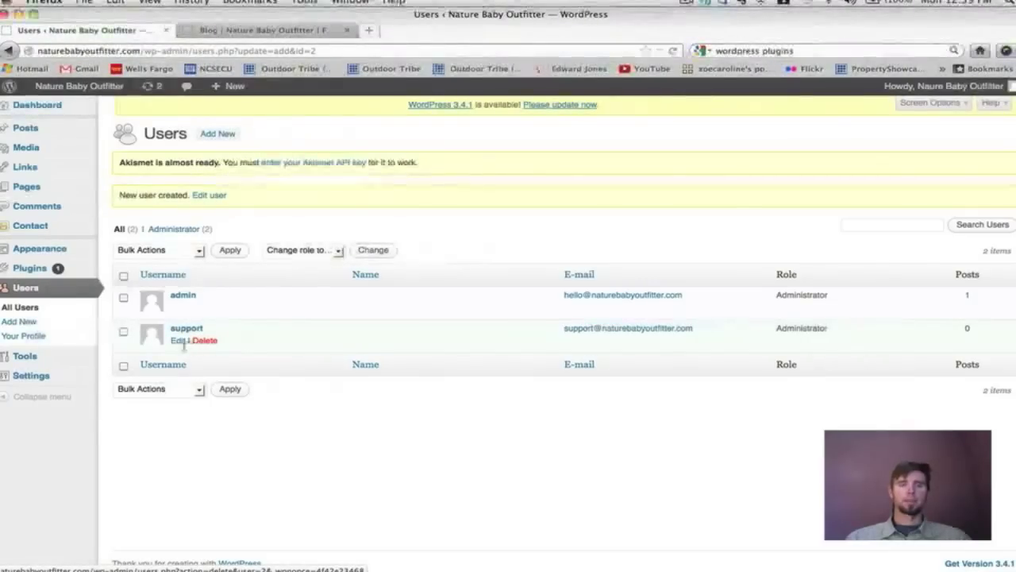
click(180, 341)
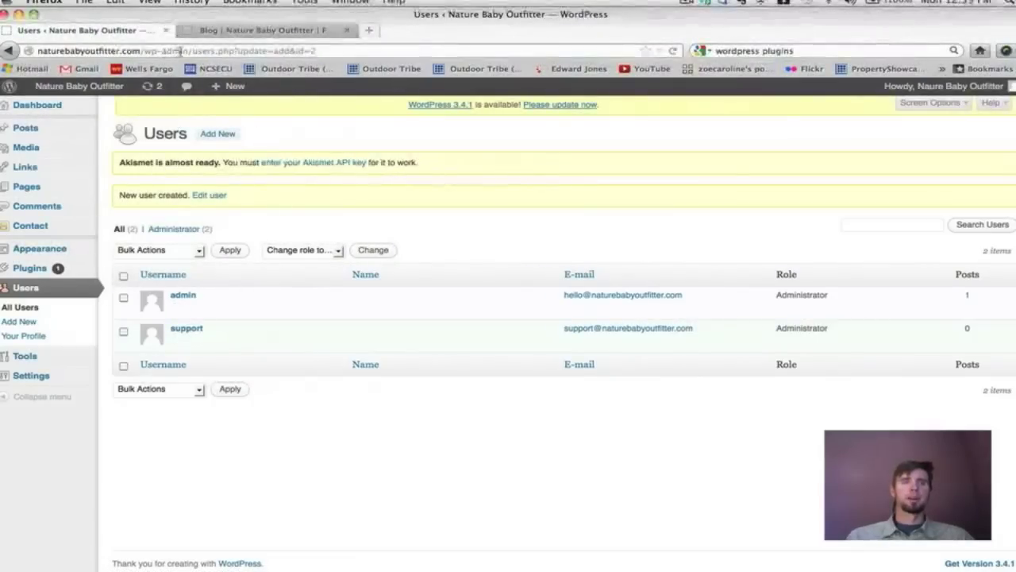
drag(192, 50, 316, 50)
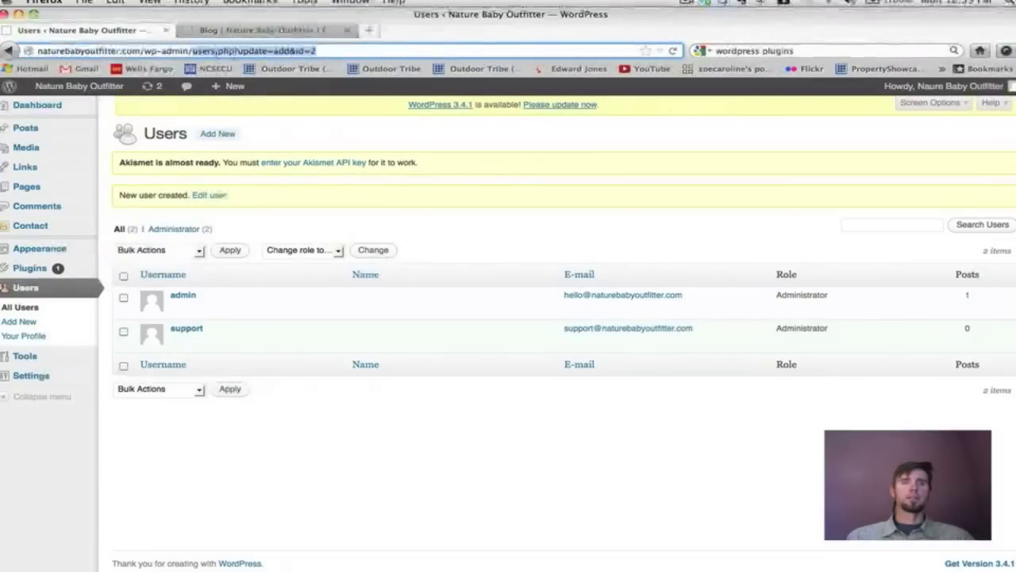
drag(191, 50, 17, 47)
key(super+c)
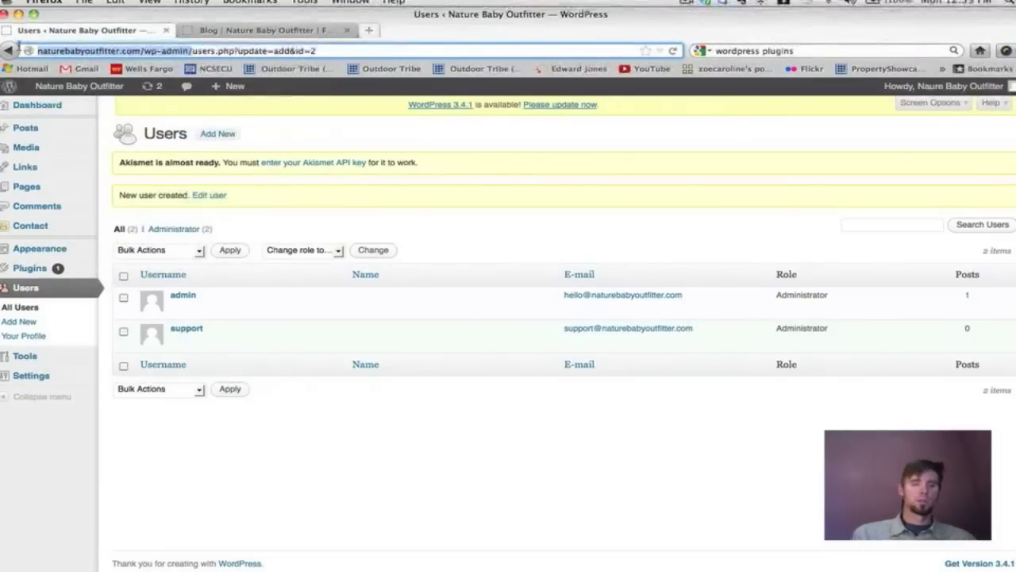
click(368, 31)
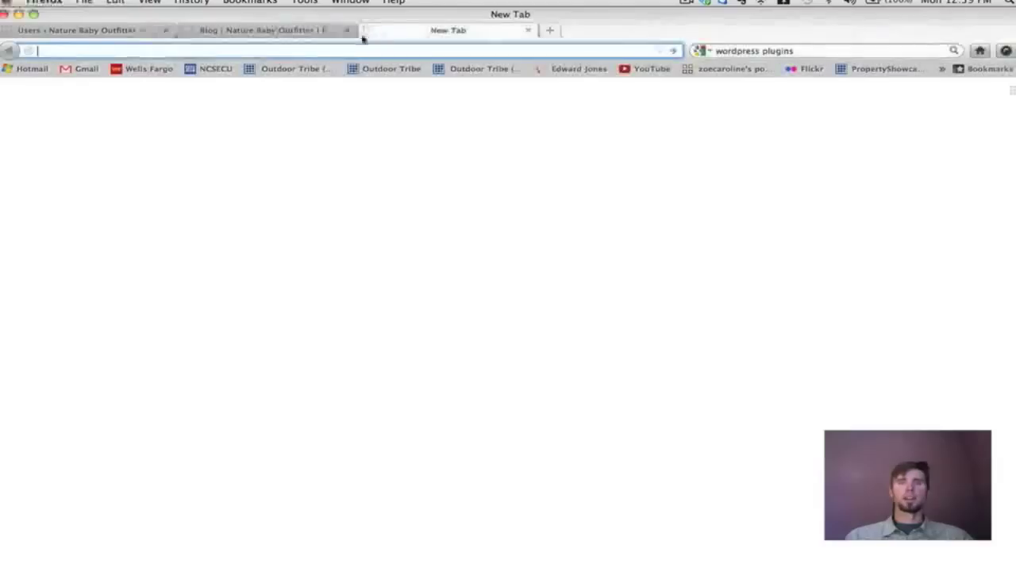
Load the wp-admin address in the new tab and log out from the Howdy menu.
key(super+v)
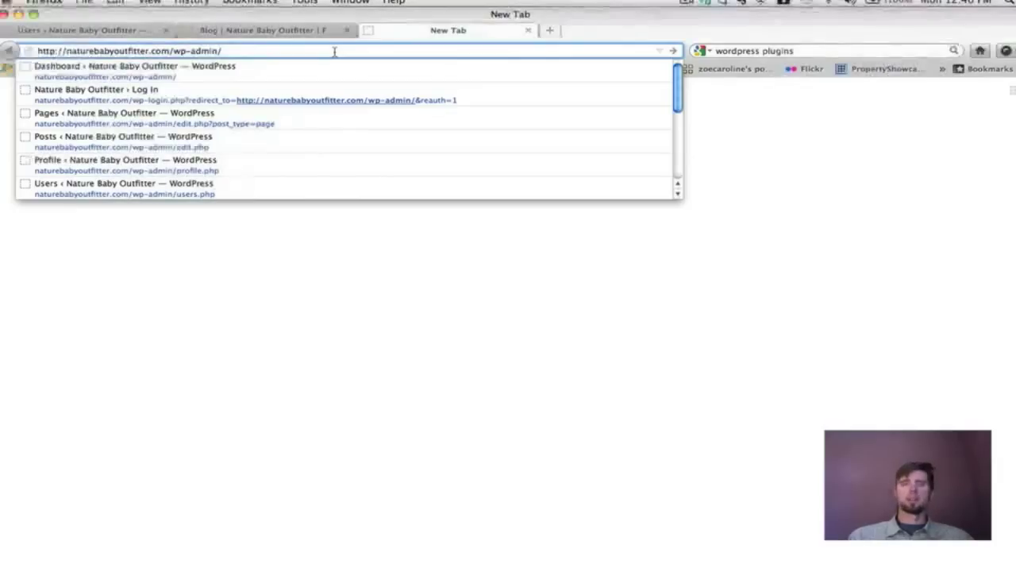
key(Return)
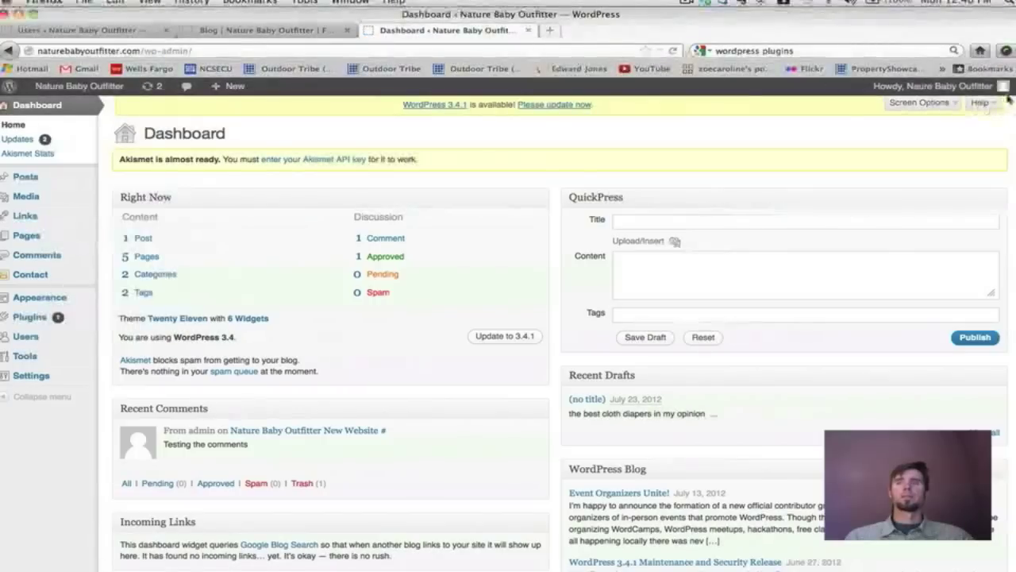
mouse_move(1002, 87)
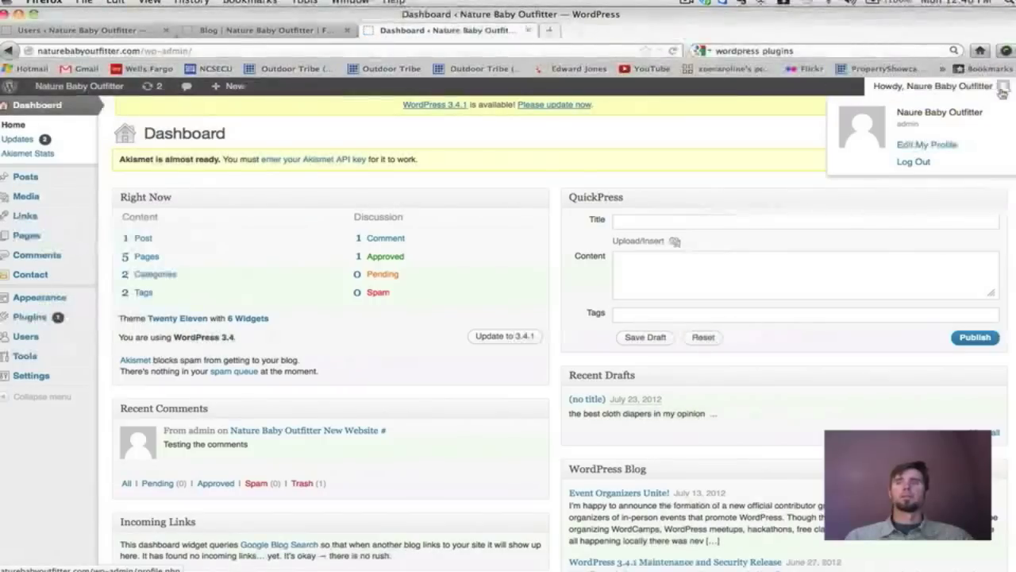
click(921, 162)
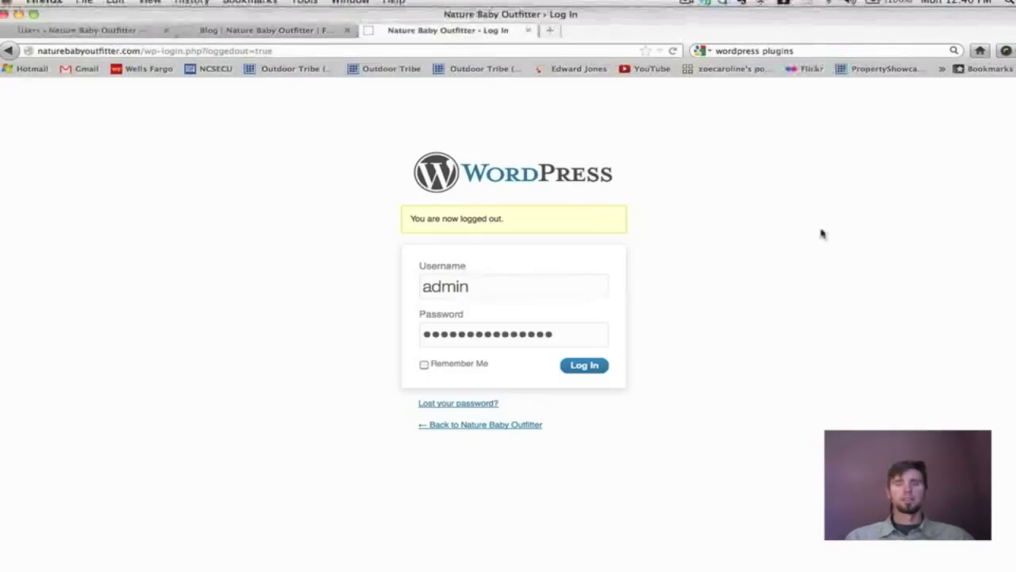
Try logging in as 'support' with its password, then close that tab and go to Tools.
drag(520, 282, 379, 270)
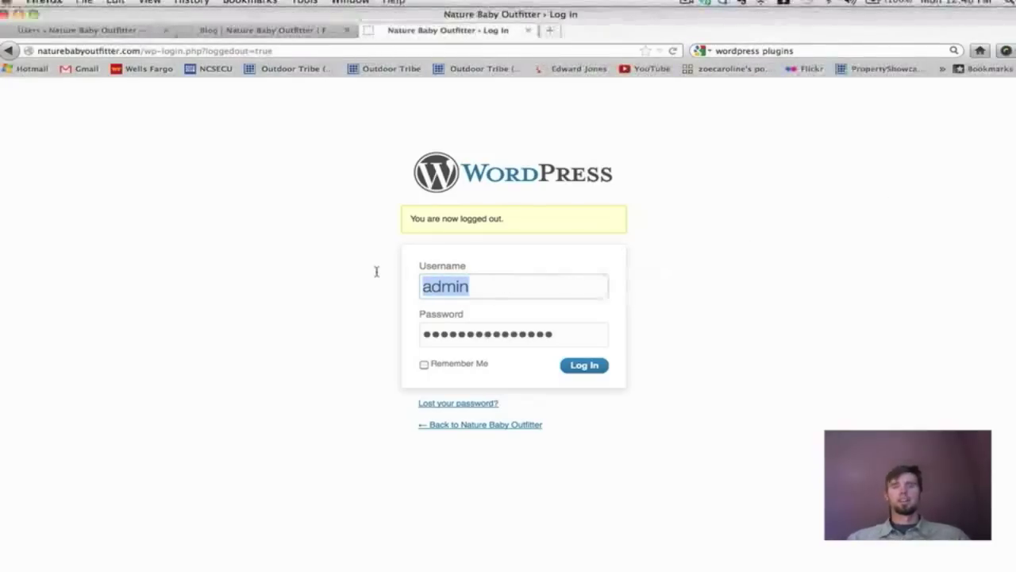
text(support)
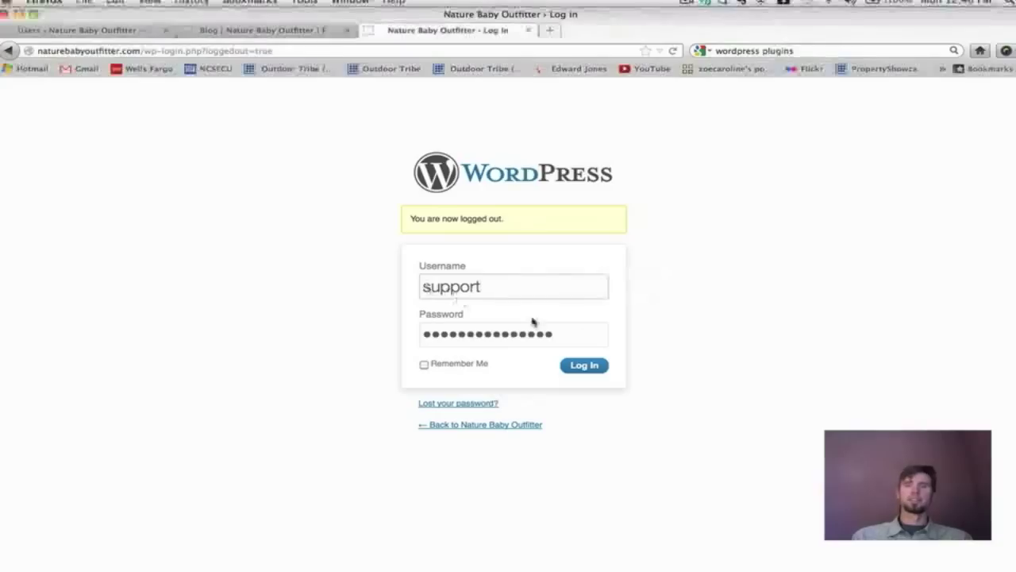
key(Tab)
text(••••••••••••••)
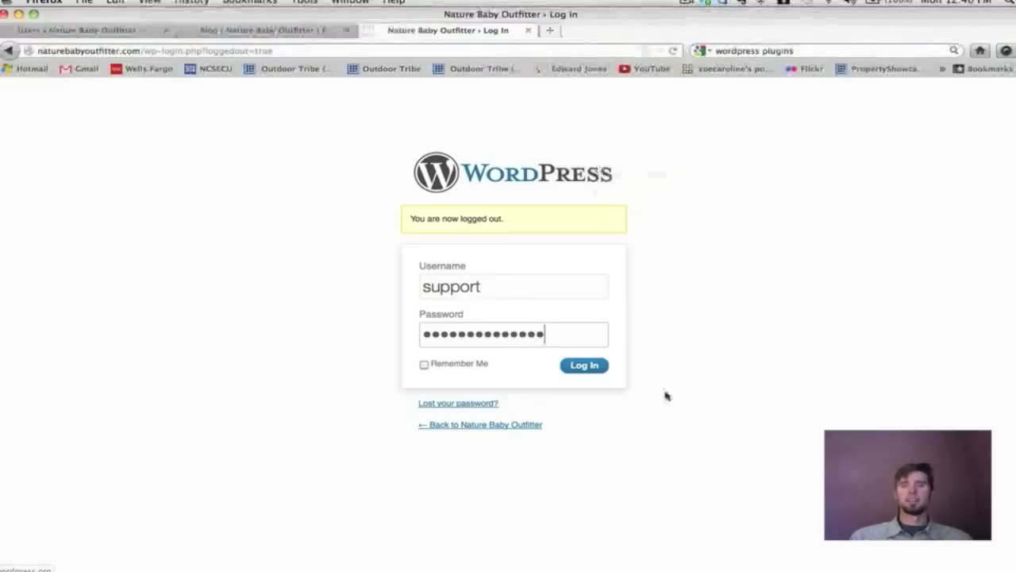
click(528, 30)
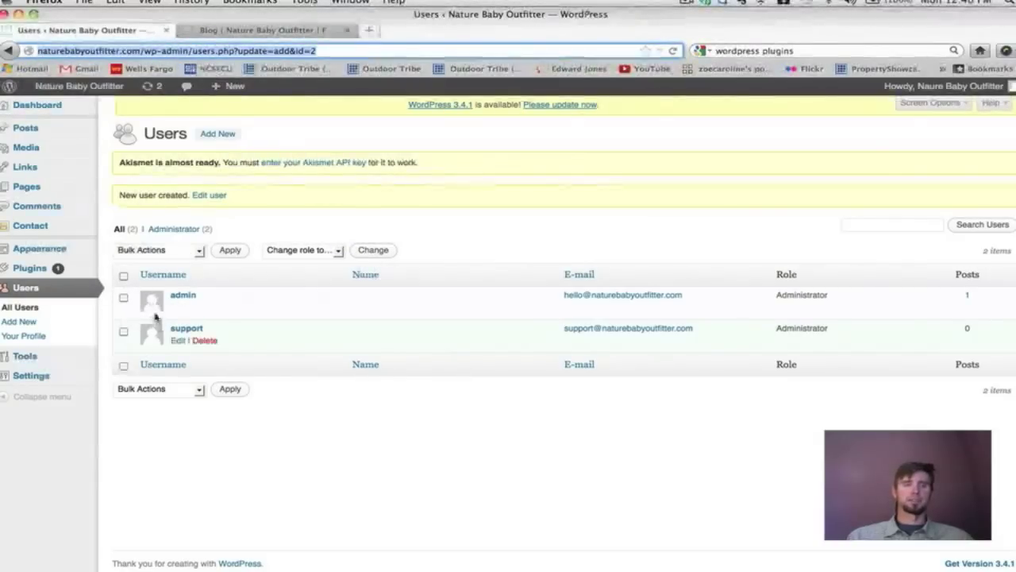
click(56, 362)
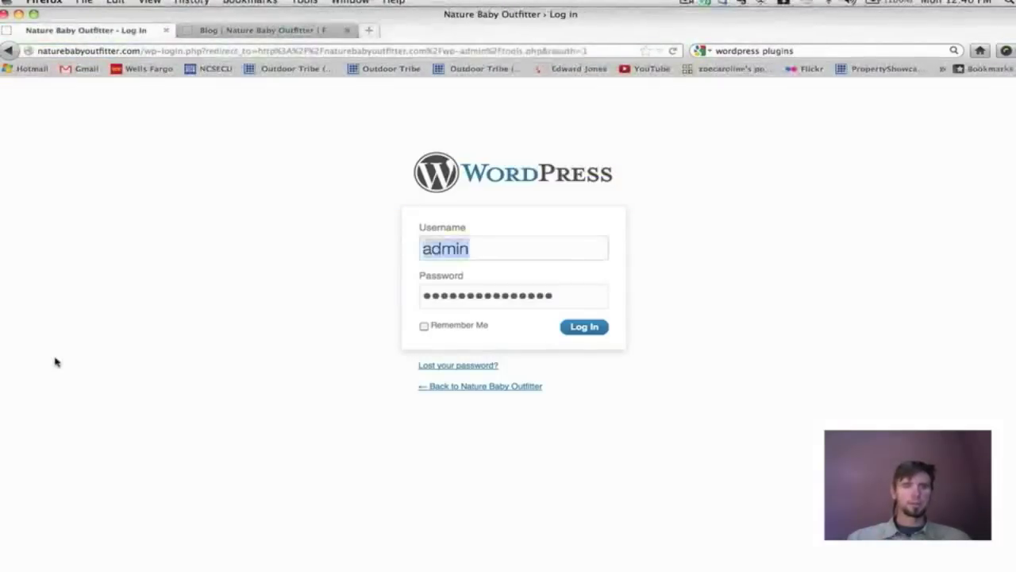
Log back in with the pre-filled admin credentials.
click(580, 330)
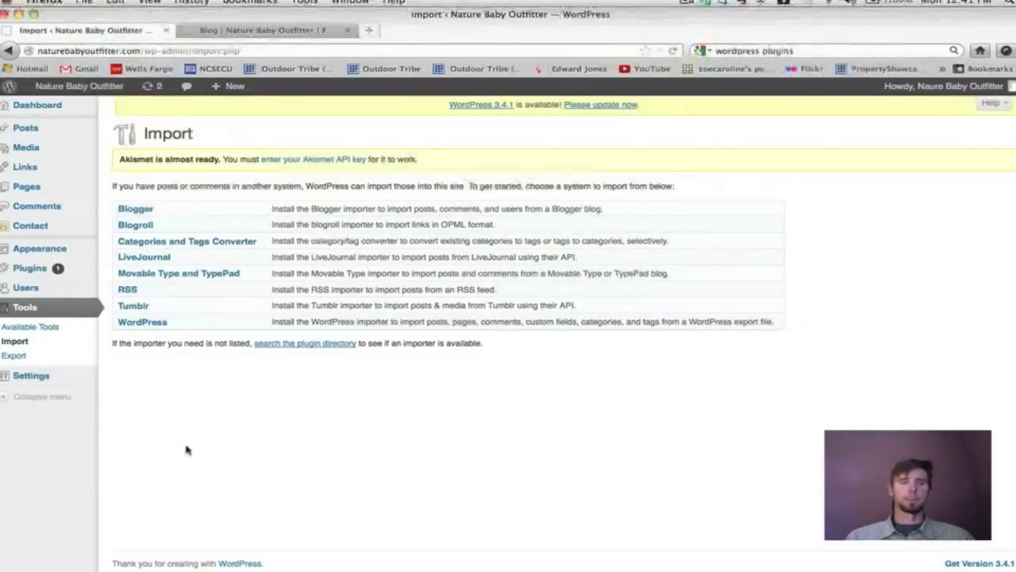
Look at the Tools > Export page, then go to Settings > General.
click(24, 357)
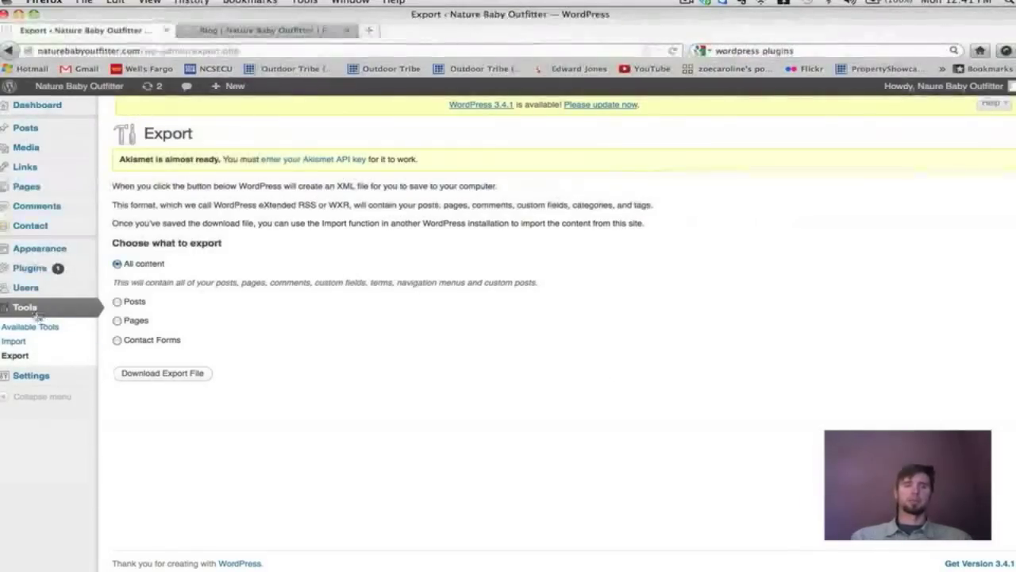
mouse_move(52, 387)
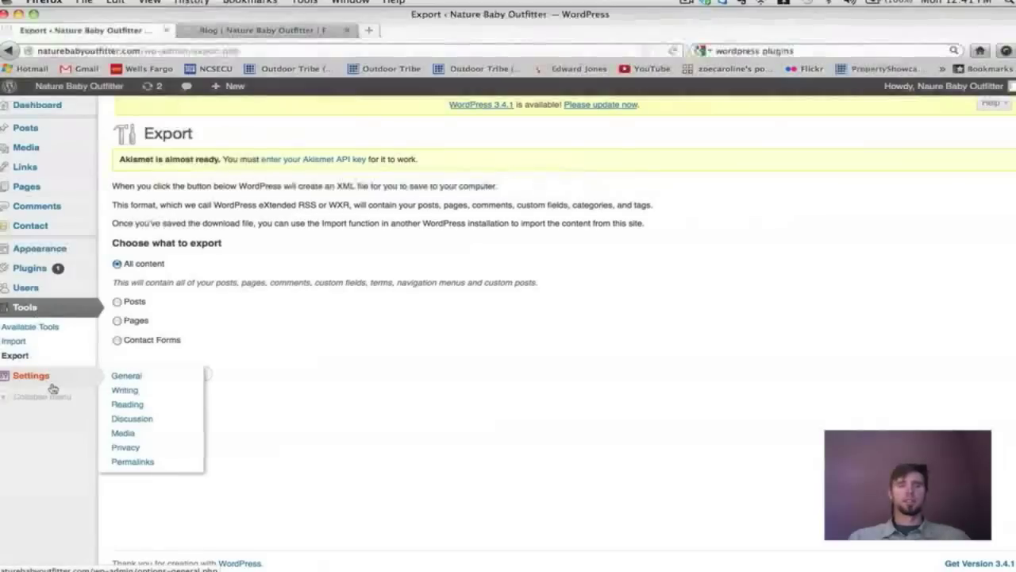
click(124, 382)
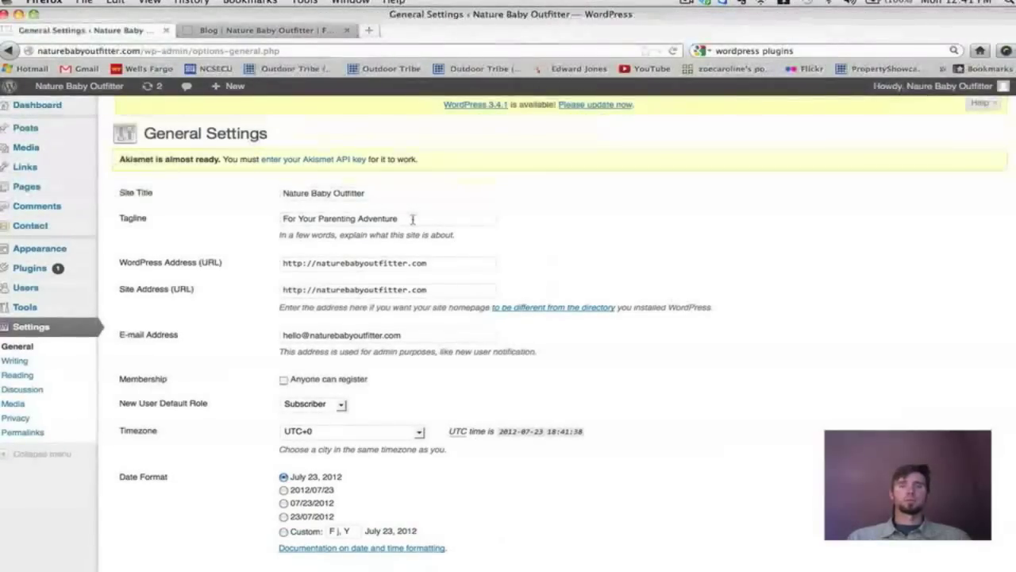
Append 'And Store' to the tagline, save, and reload the live site to see it.
click(412, 220)
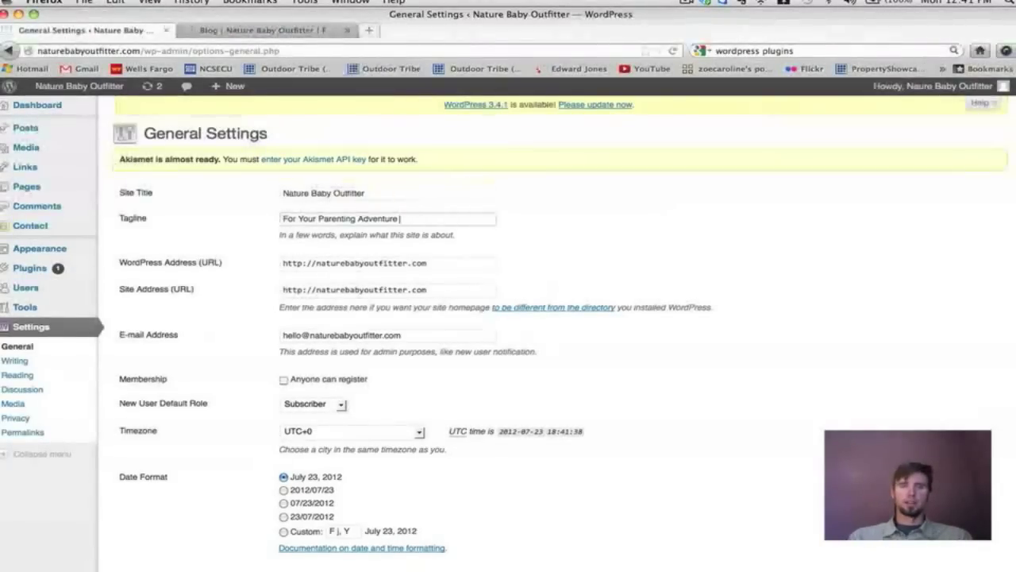
text(An)
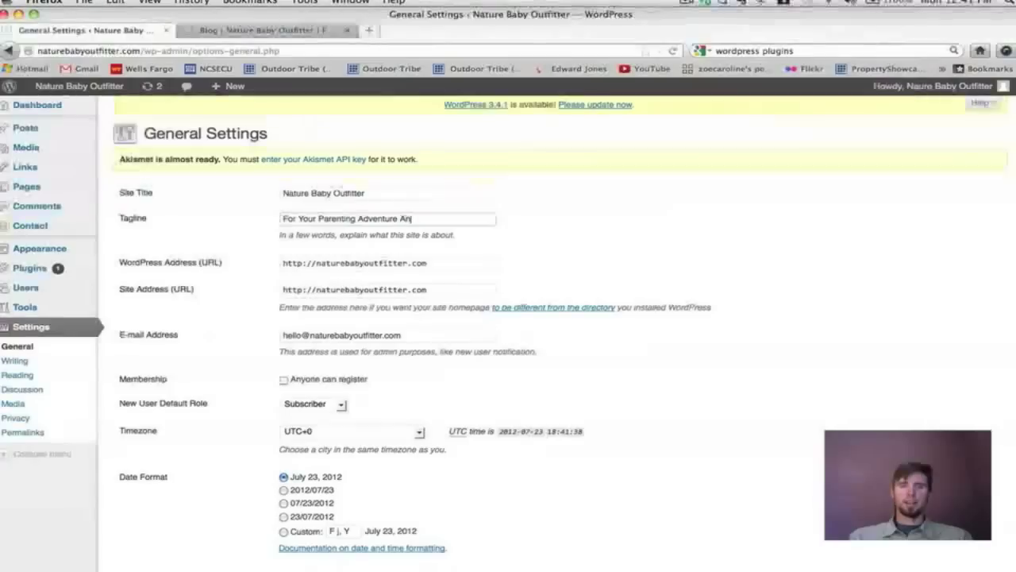
text(d Store)
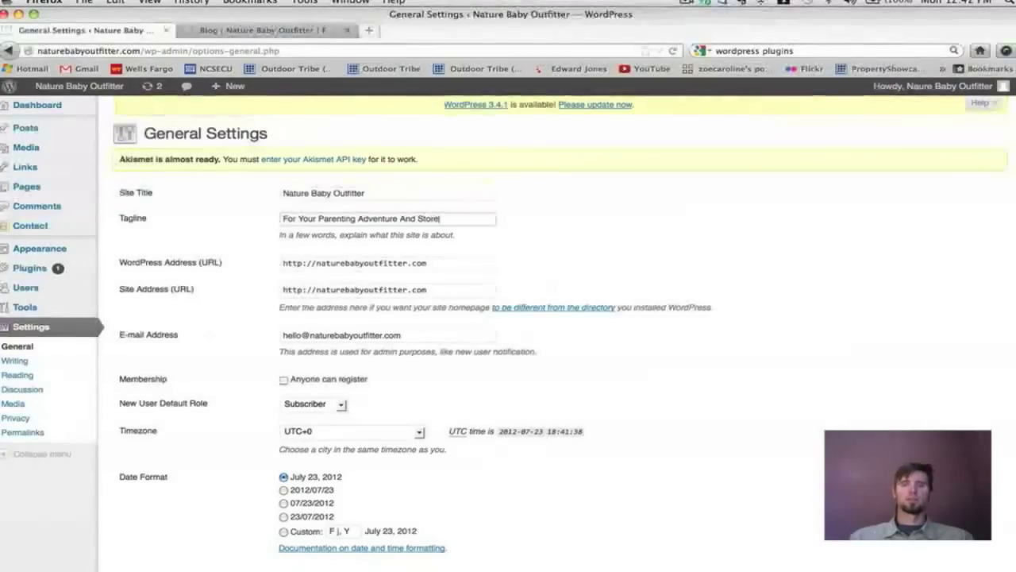
scroll(456, 342, down, 5)
click(161, 511)
click(266, 30)
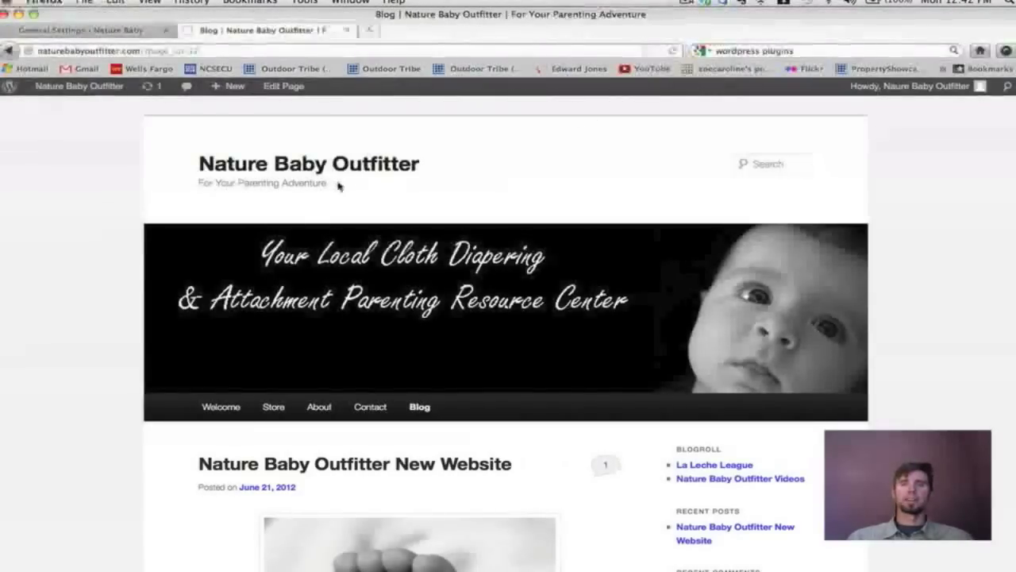
click(669, 52)
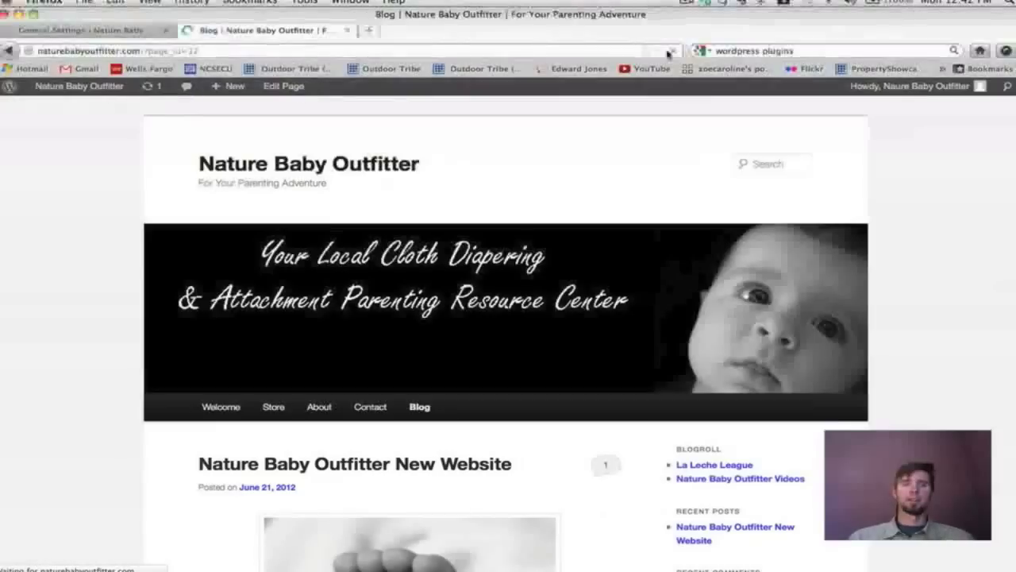
Remove 'And Store' so the tagline reads 'For Your Parenting Adventure' and save again.
click(109, 34)
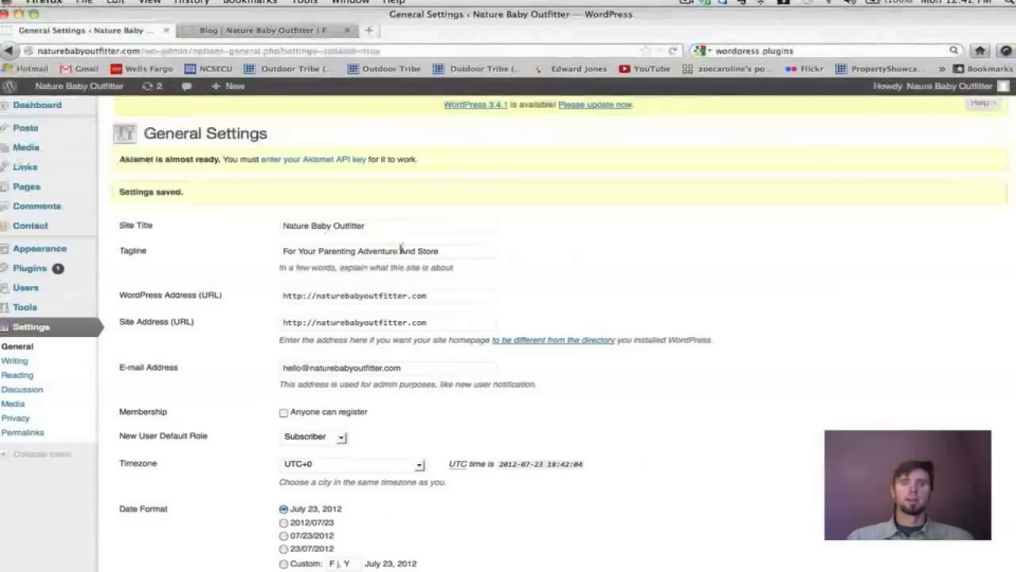
drag(400, 250, 545, 252)
key(BackSpace)
scroll(545, 251, down, 1)
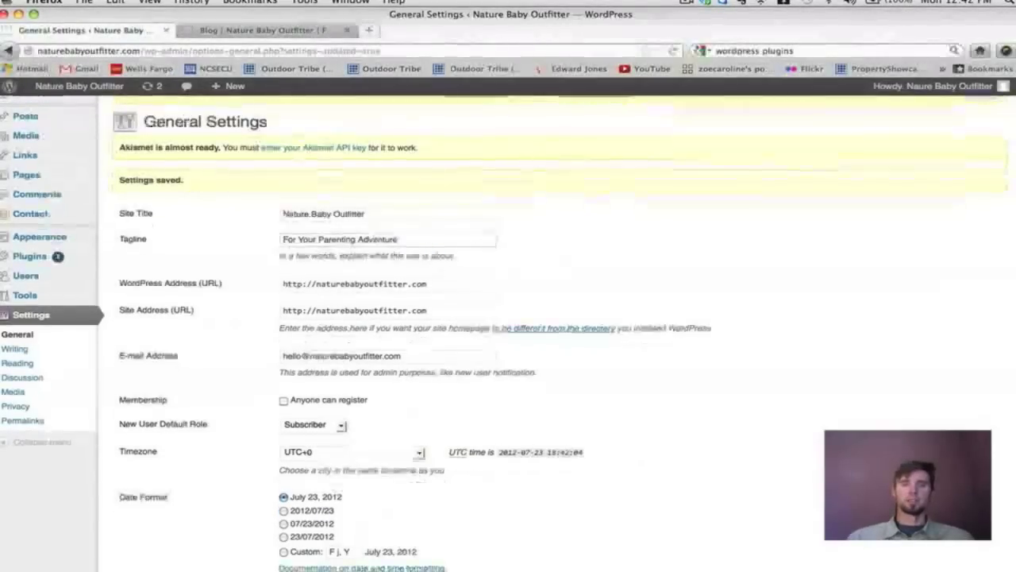
scroll(508, 334, down, 5)
click(134, 533)
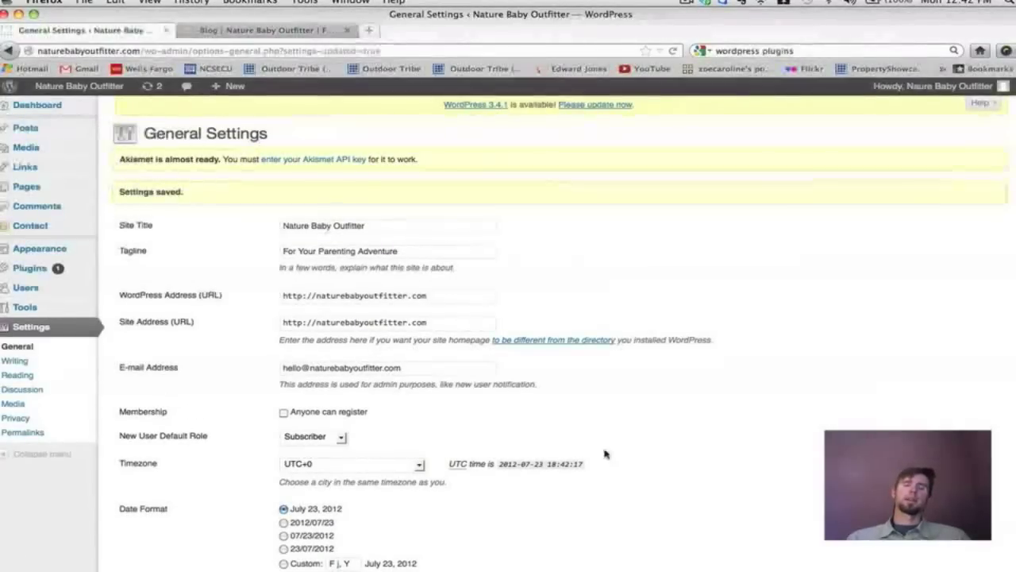
Review the site title in General Settings and compare it with the live blog's address.
click(370, 228)
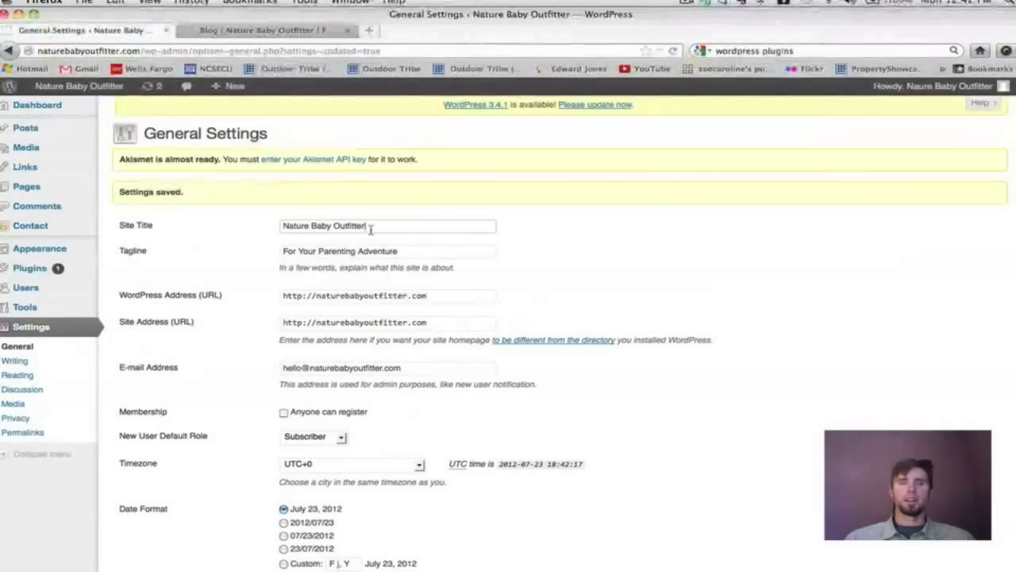
drag(370, 227, 308, 215)
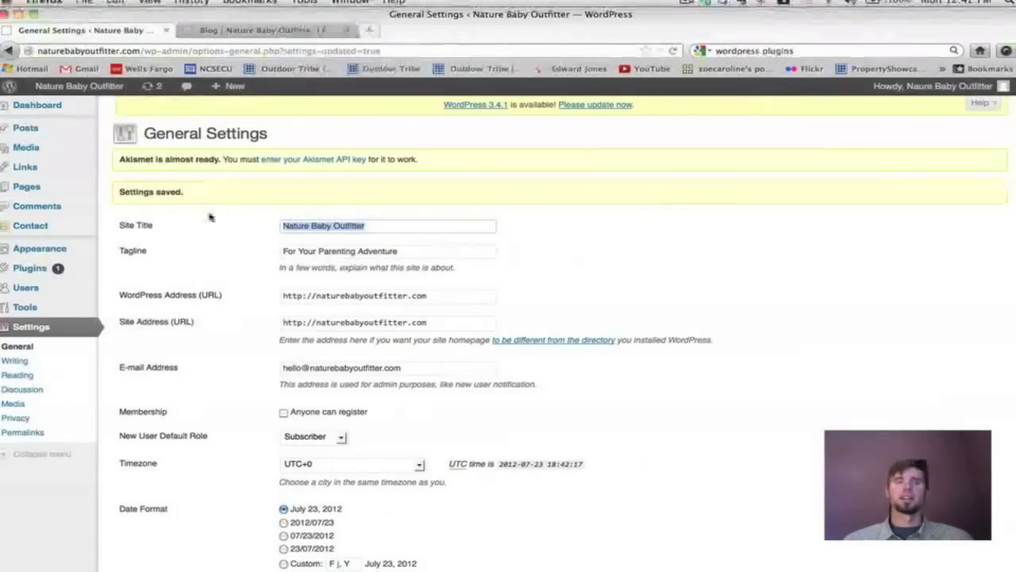
click(174, 224)
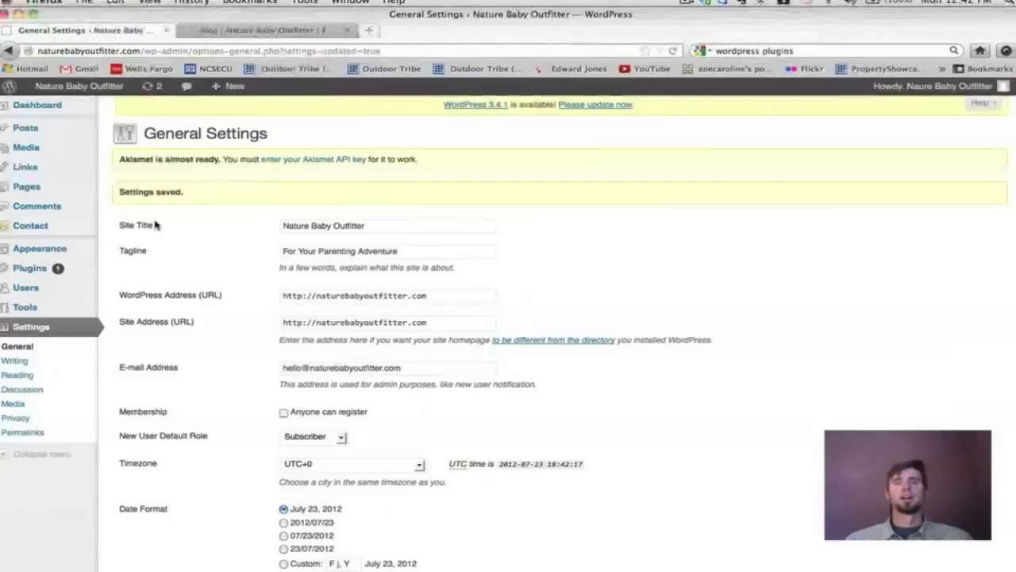
drag(382, 229, 265, 220)
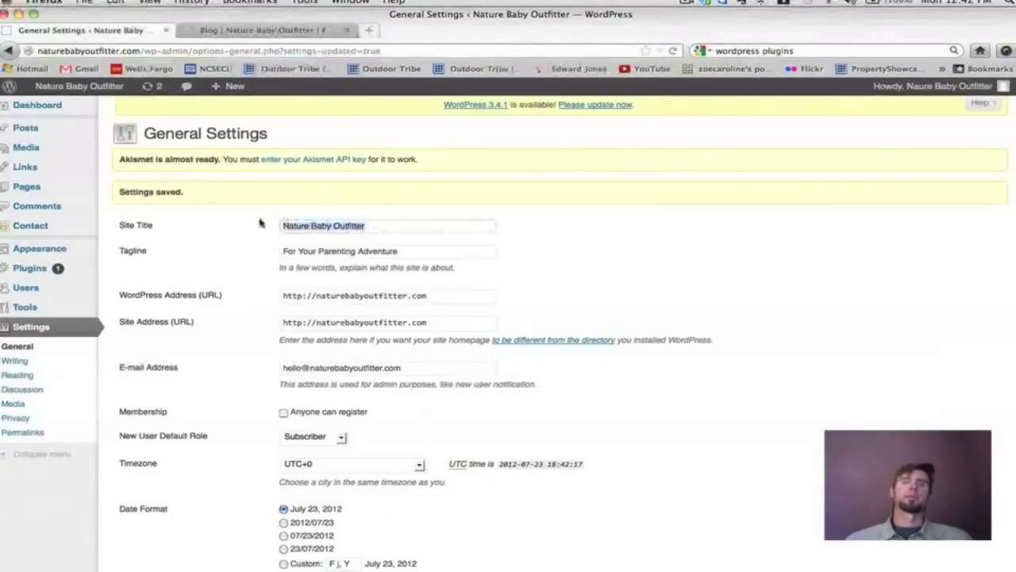
click(388, 228)
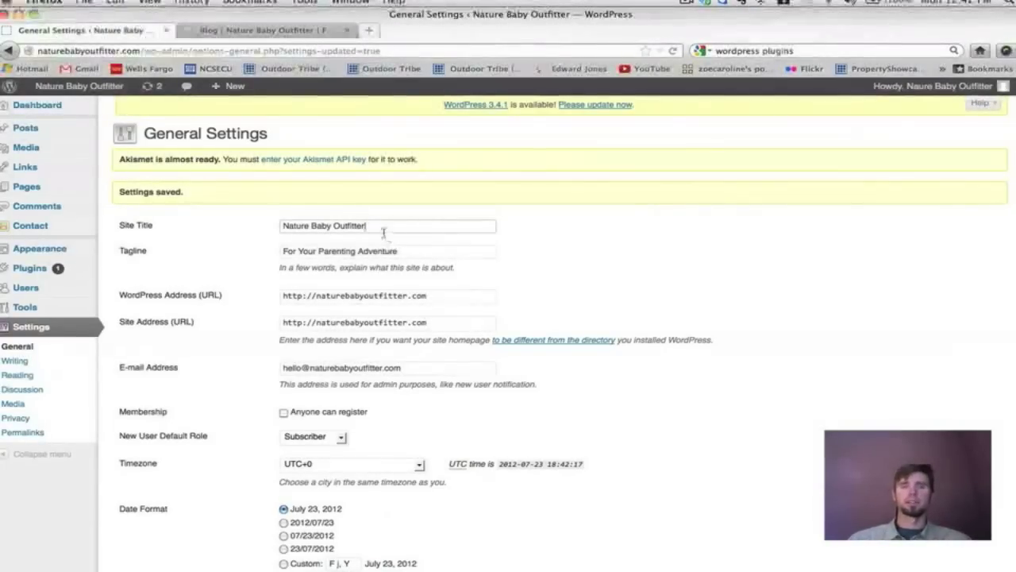
triple_click(373, 227)
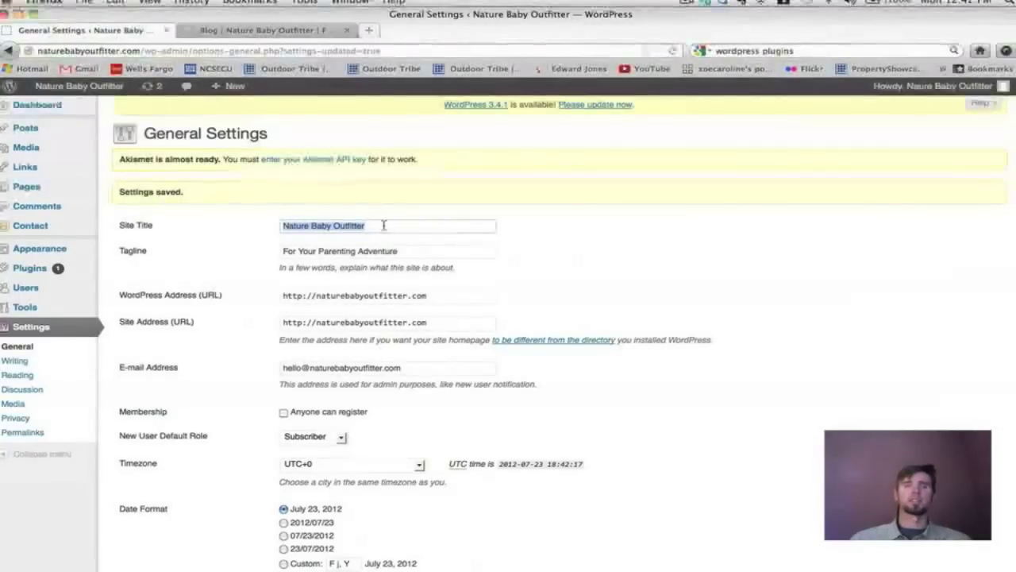
click(235, 30)
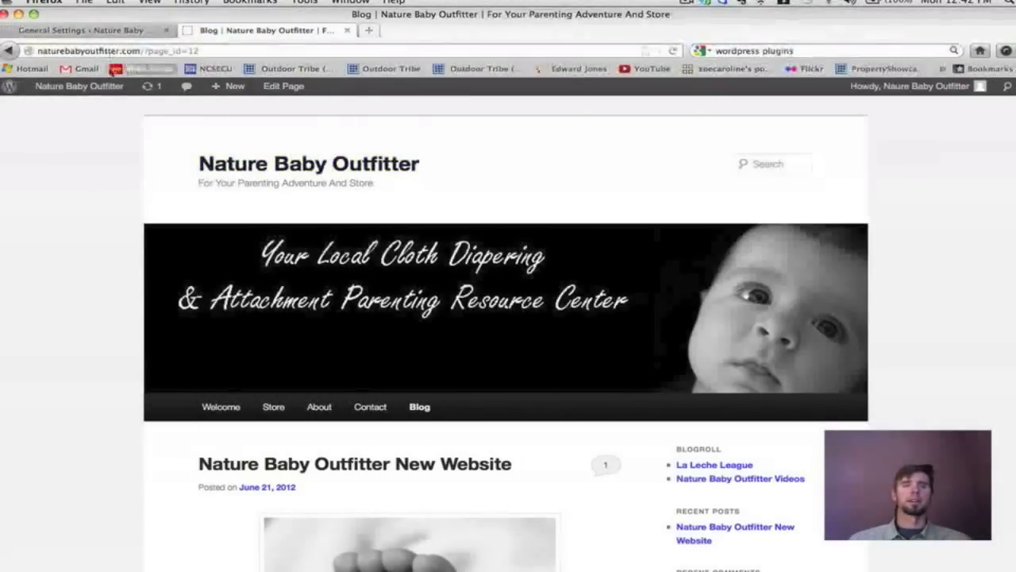
drag(38, 51, 143, 50)
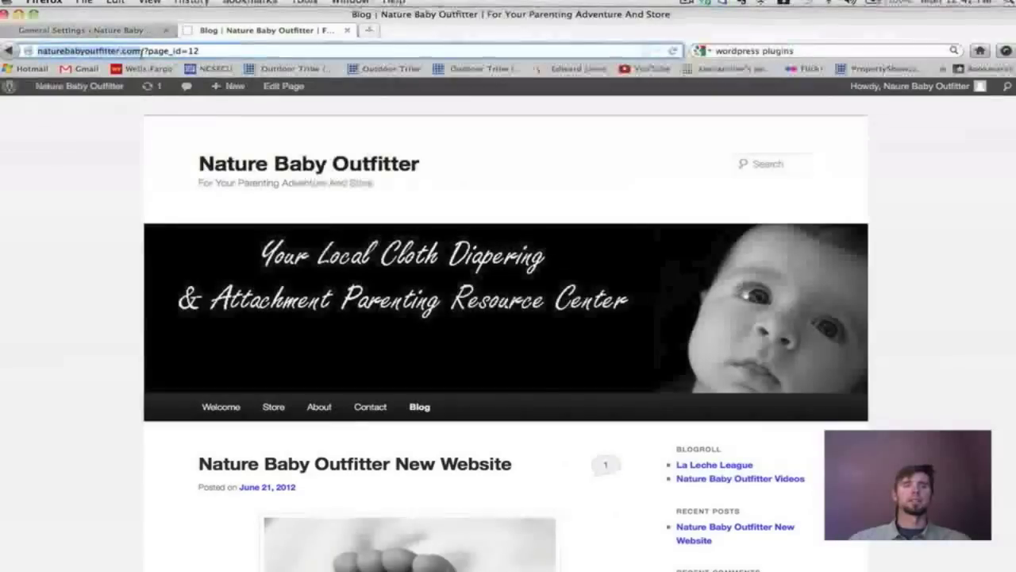
click(125, 32)
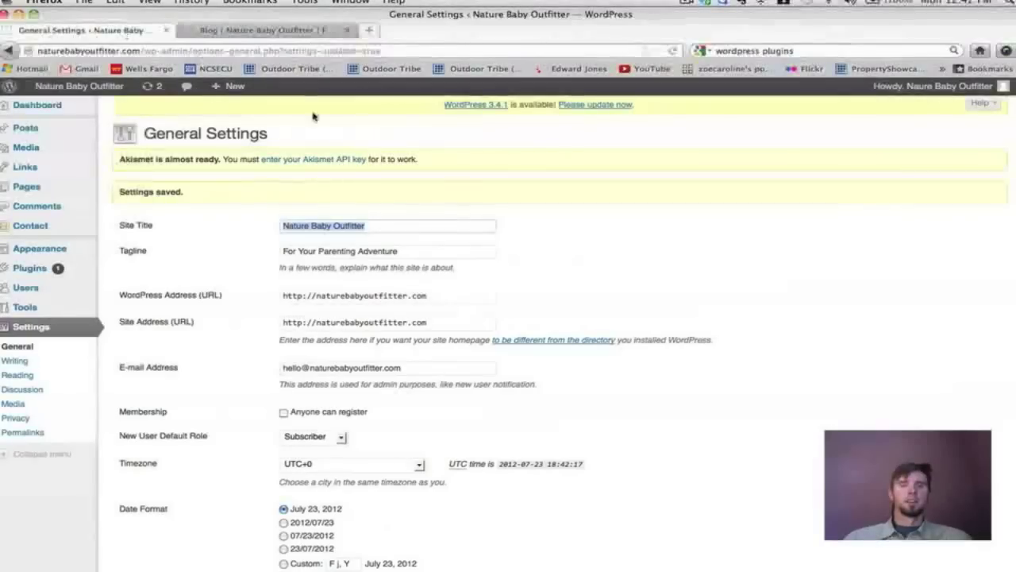
Check the admin e-mail address in General Settings.
scroll(646, 306, down, 2)
scroll(647, 307, down, 1)
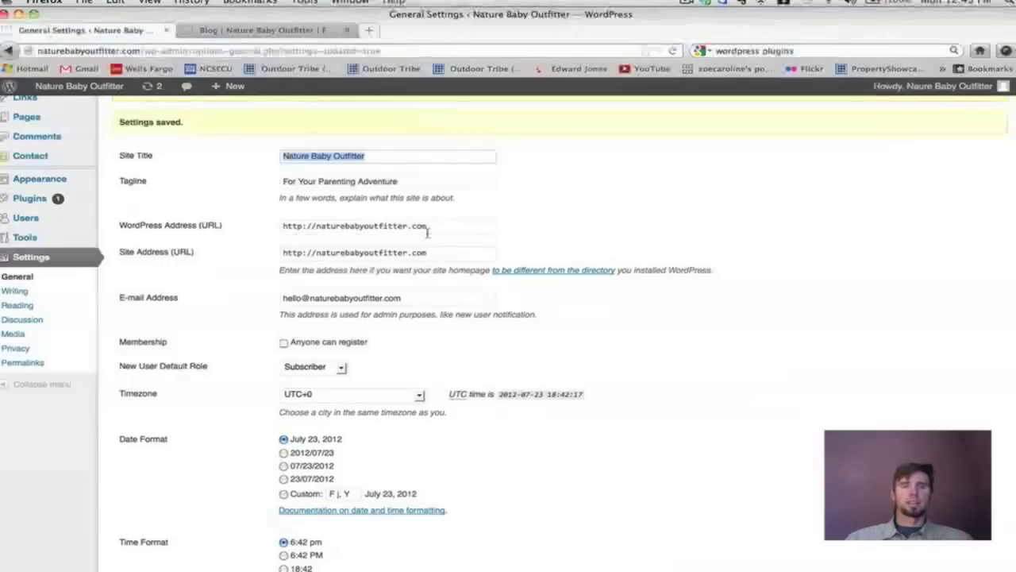
scroll(428, 232, down, 1)
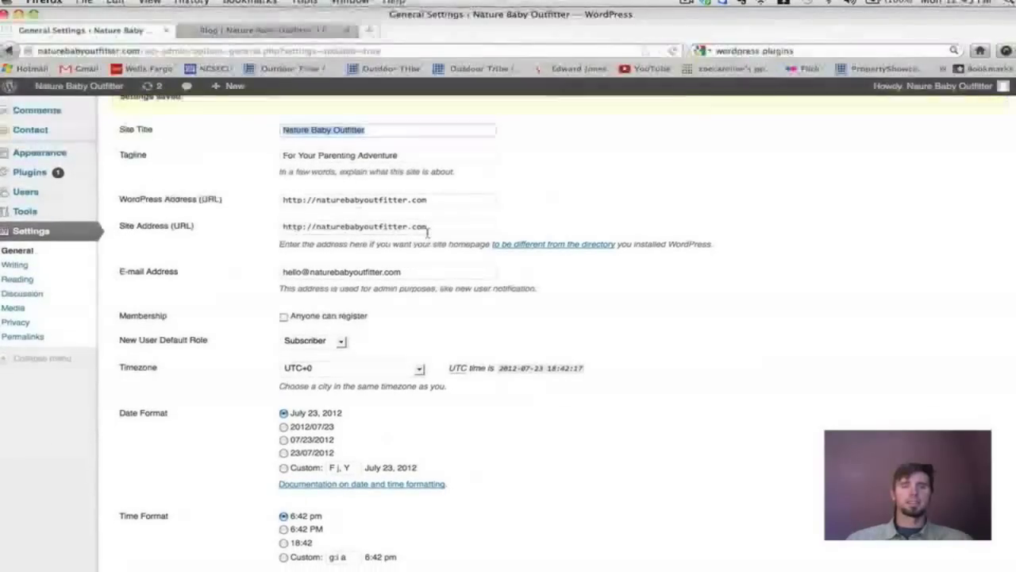
scroll(427, 234, down, 1)
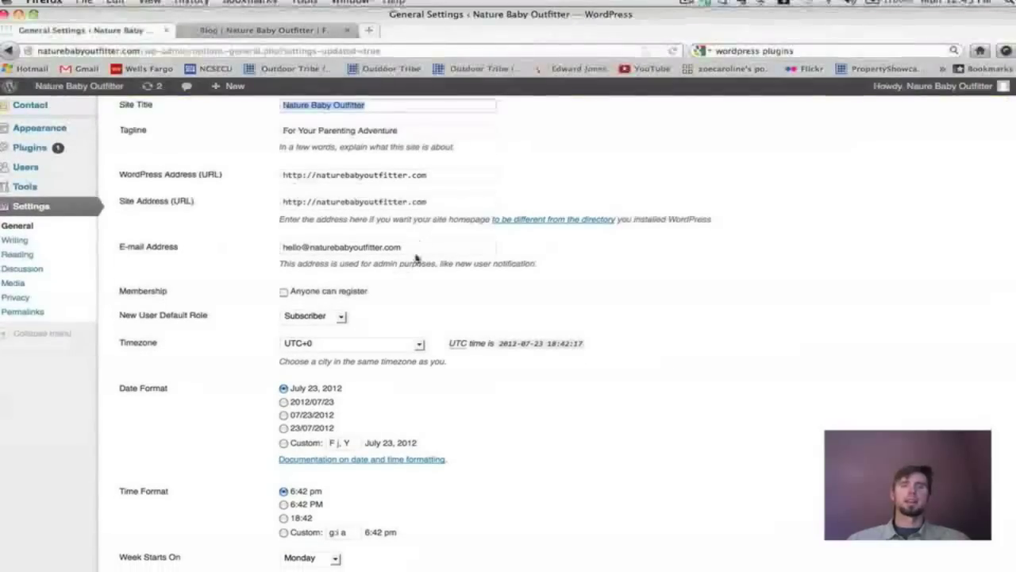
drag(418, 249, 361, 230)
click(470, 251)
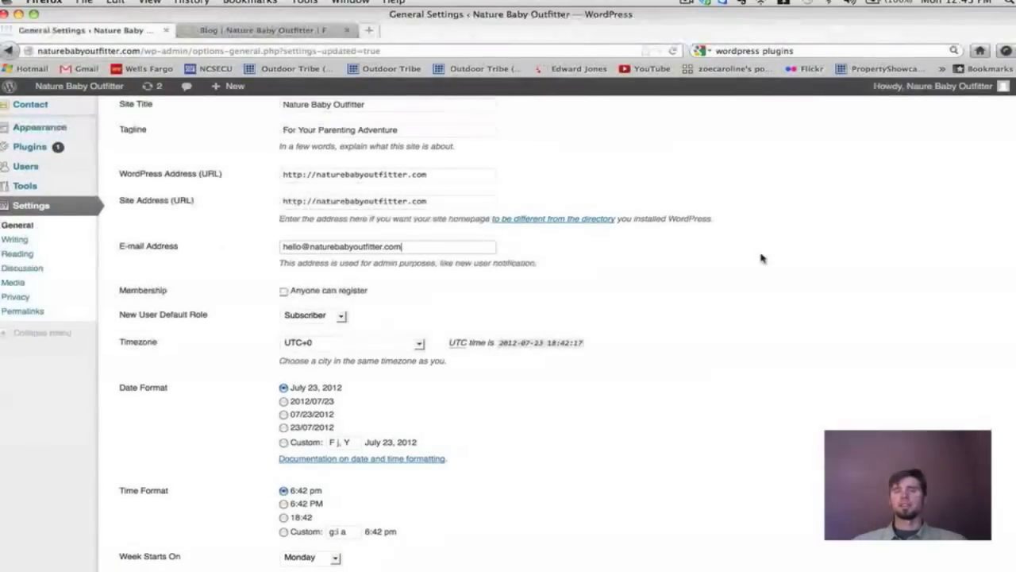
click(423, 246)
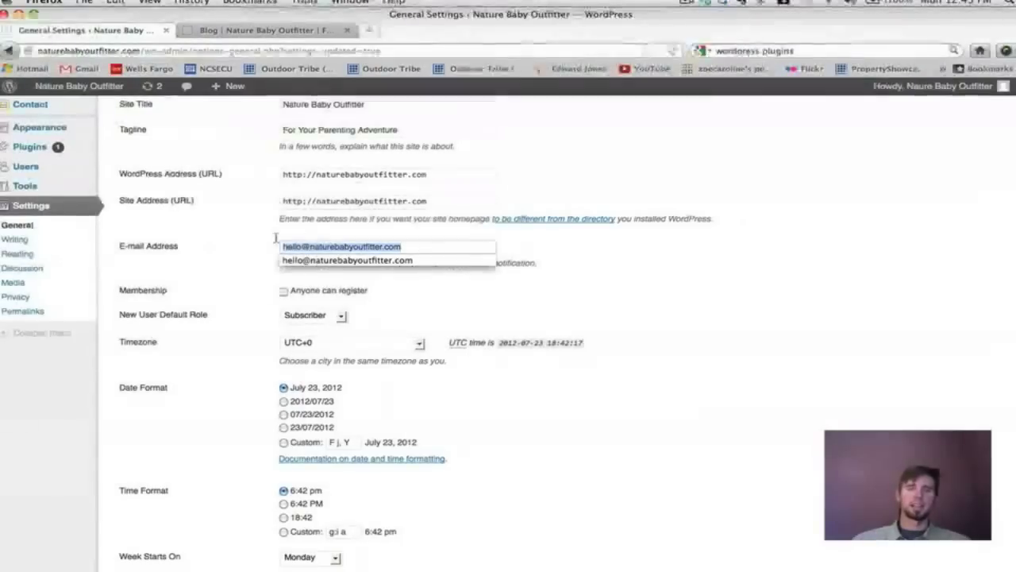
Keep the timezone at UTC+0, then go to the Writing Settings.
scroll(700, 300, down, 2)
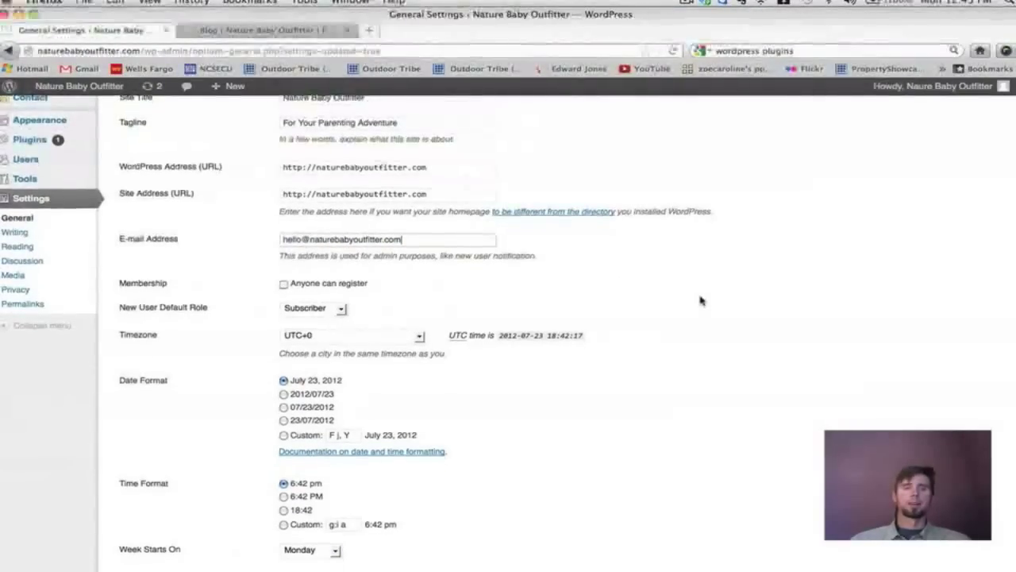
click(420, 316)
click(539, 277)
scroll(540, 277, down, 3)
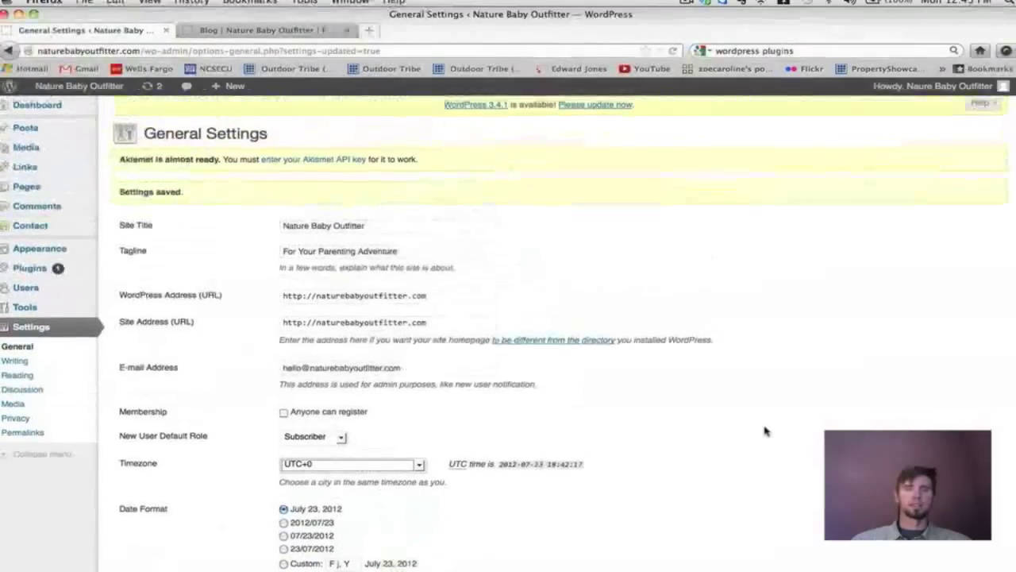
scroll(764, 431, down, 5)
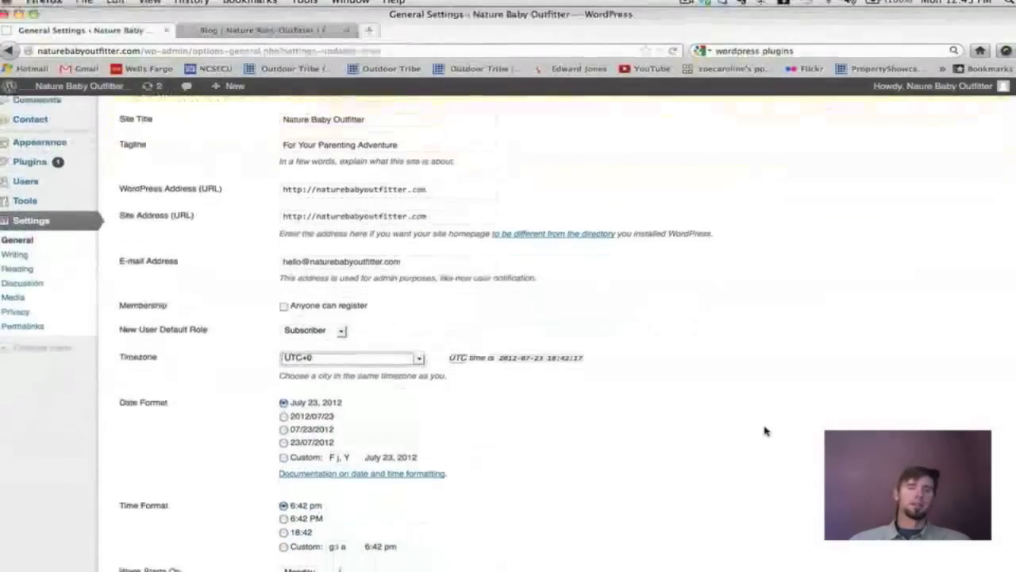
scroll(764, 431, up, 3)
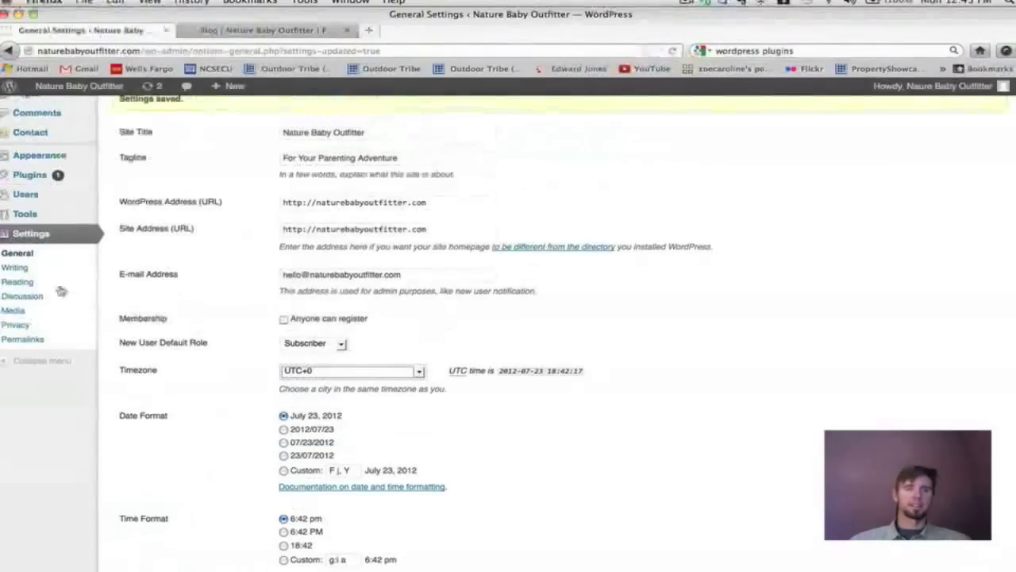
click(21, 270)
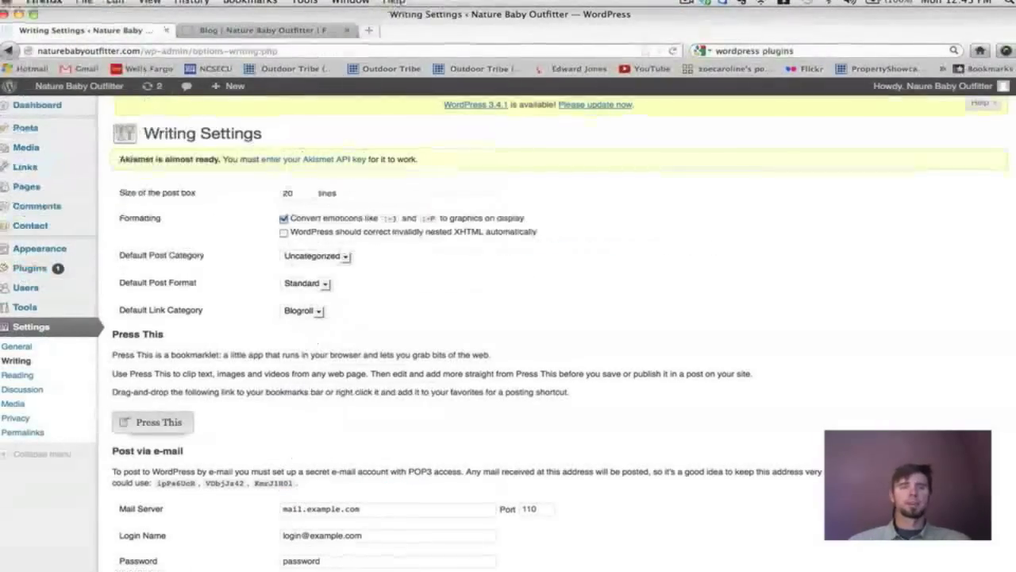
Compare the Writing Settings against the live blog page, going back and forth twice.
scroll(720, 186, down, 1)
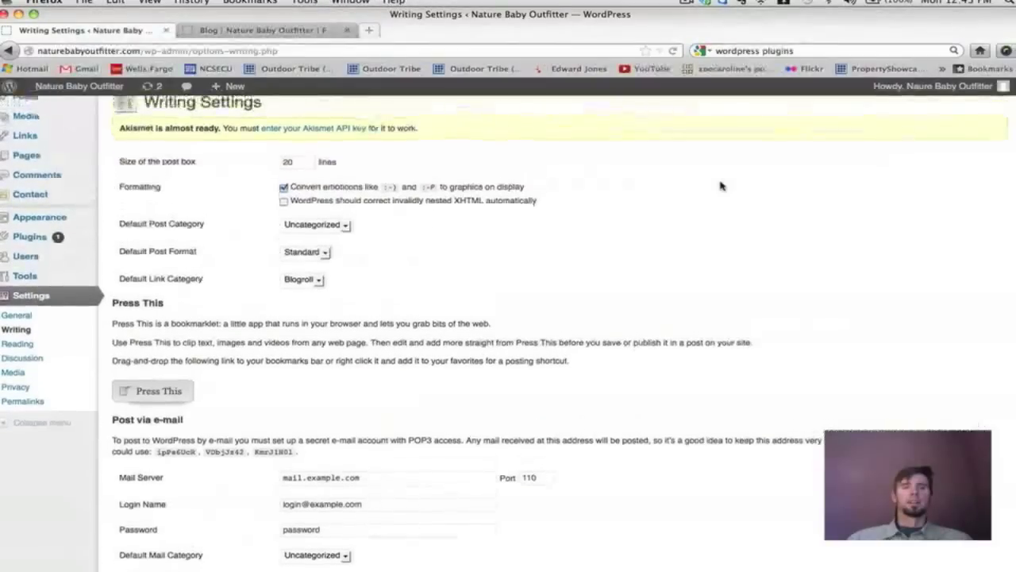
scroll(721, 185, up, 1)
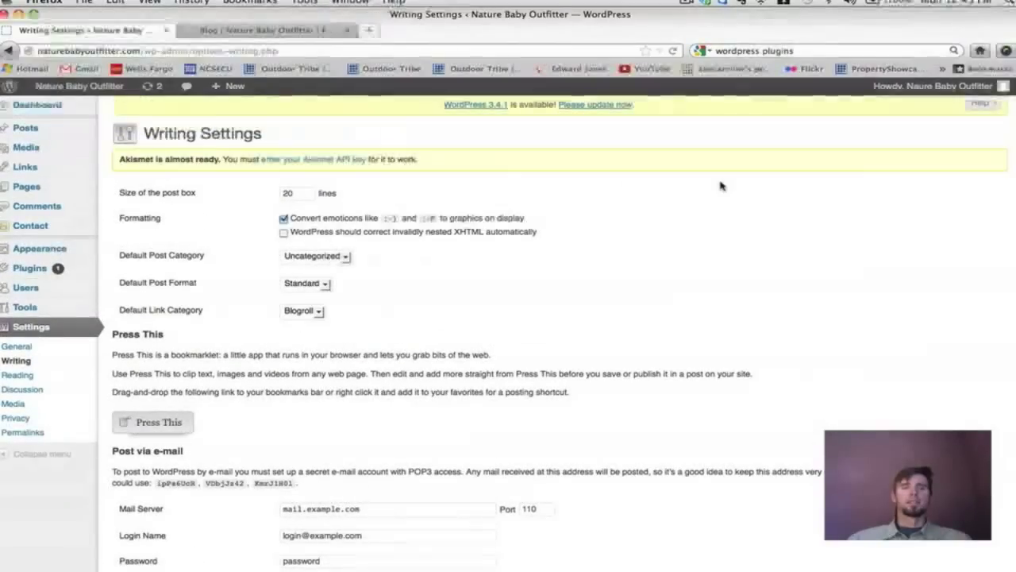
click(262, 30)
scroll(447, 221, down, 5)
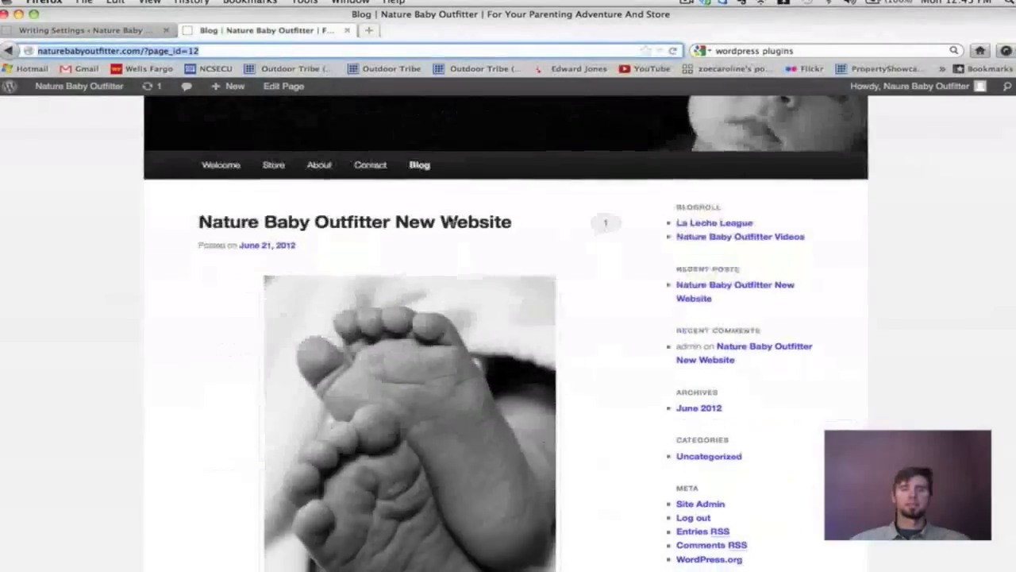
scroll(450, 220, down, 5)
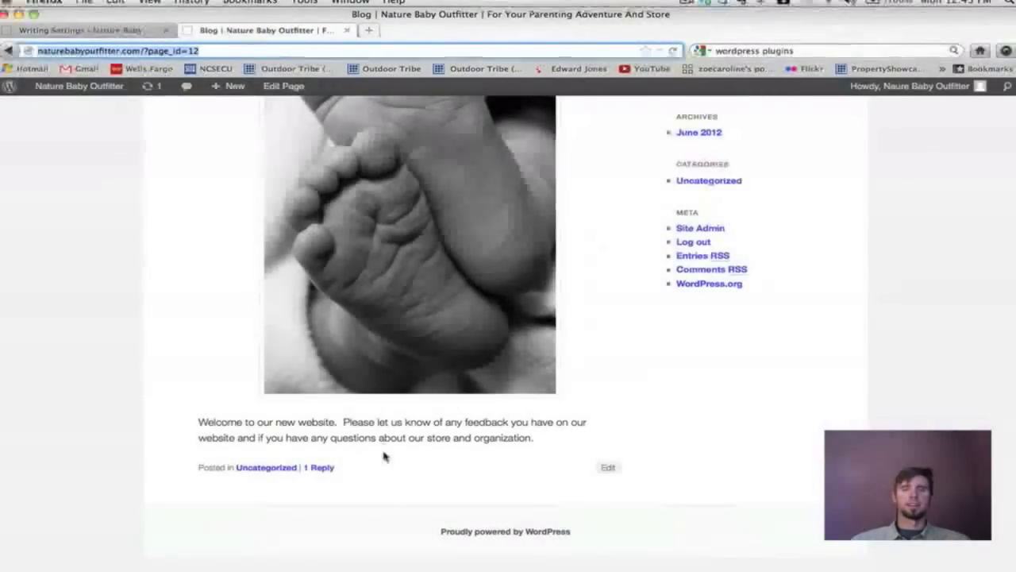
scroll(383, 447, up, 8)
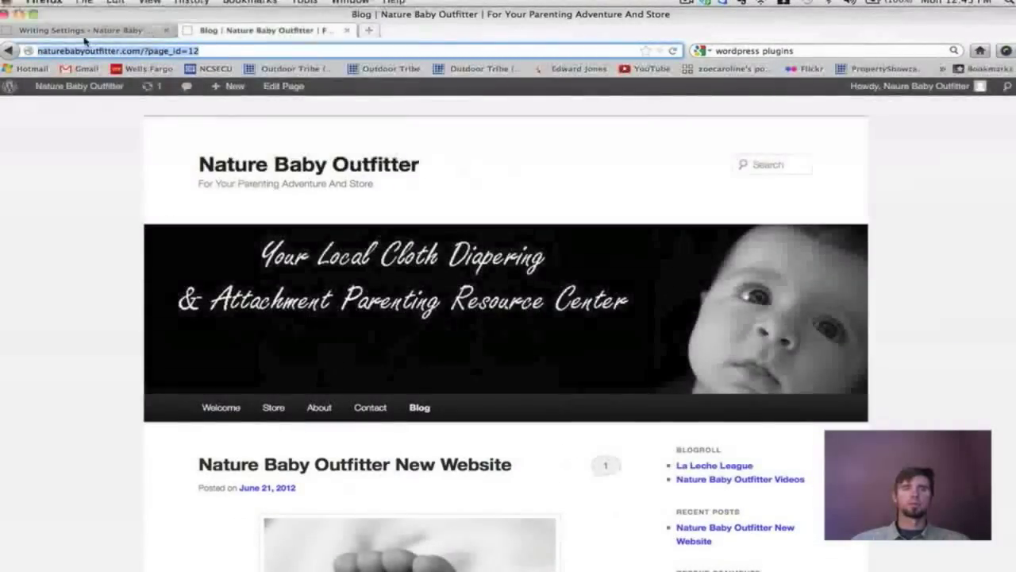
click(84, 30)
scroll(492, 234, down, 2)
scroll(491, 236, up, 1)
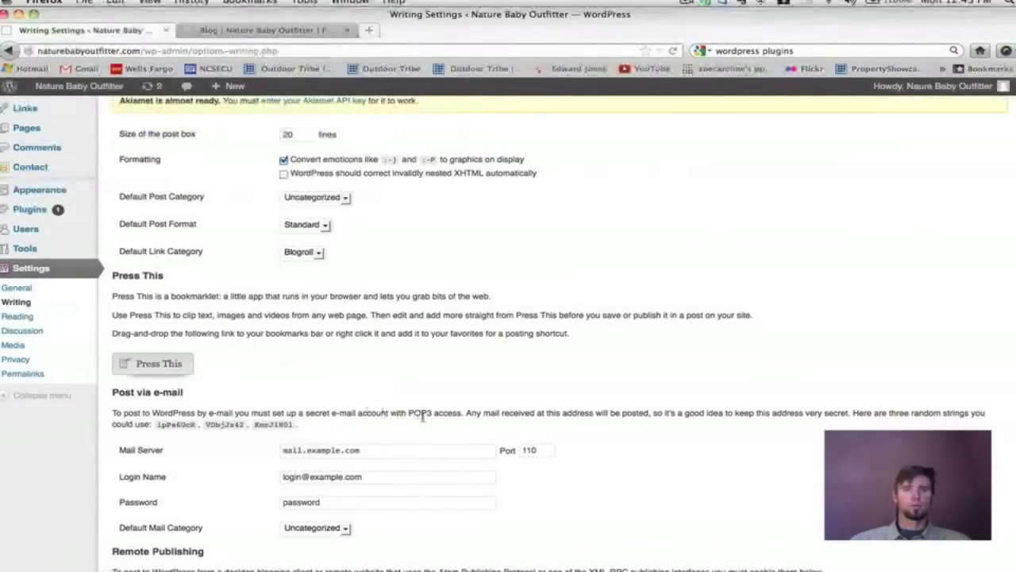
scroll(424, 418, down, 2)
scroll(423, 418, down, 5)
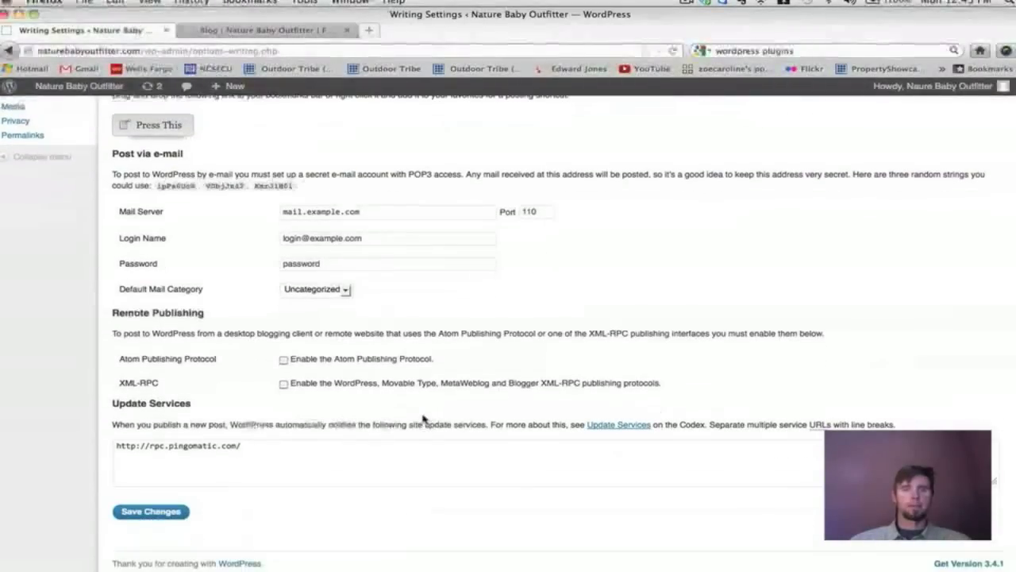
scroll(423, 418, up, 8)
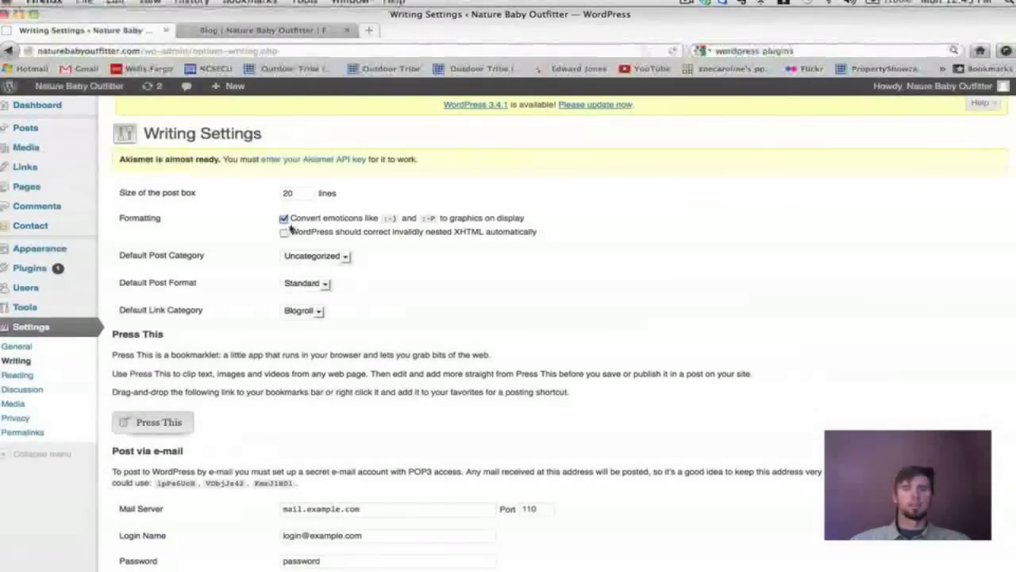
click(212, 36)
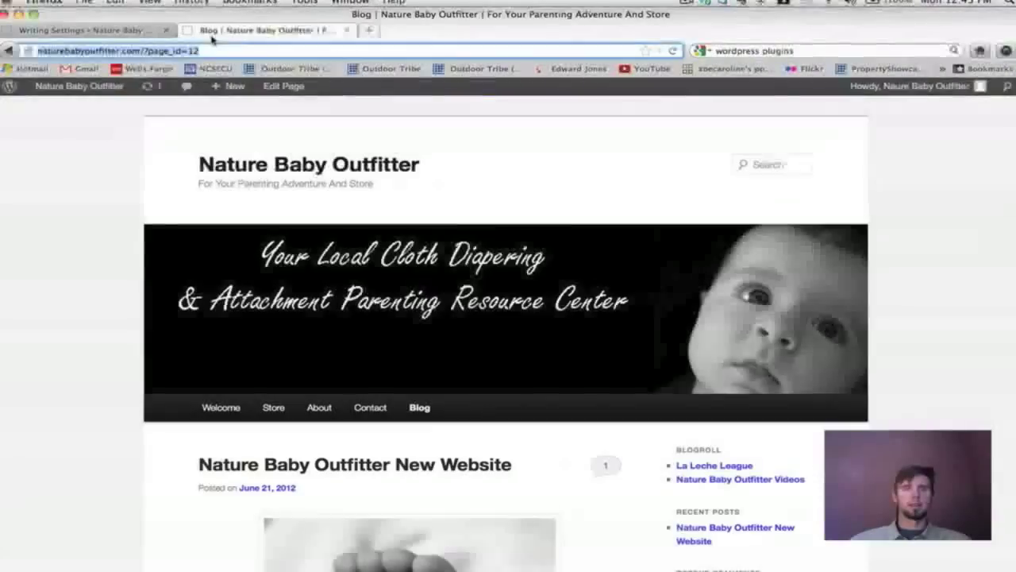
scroll(569, 215, down, 2)
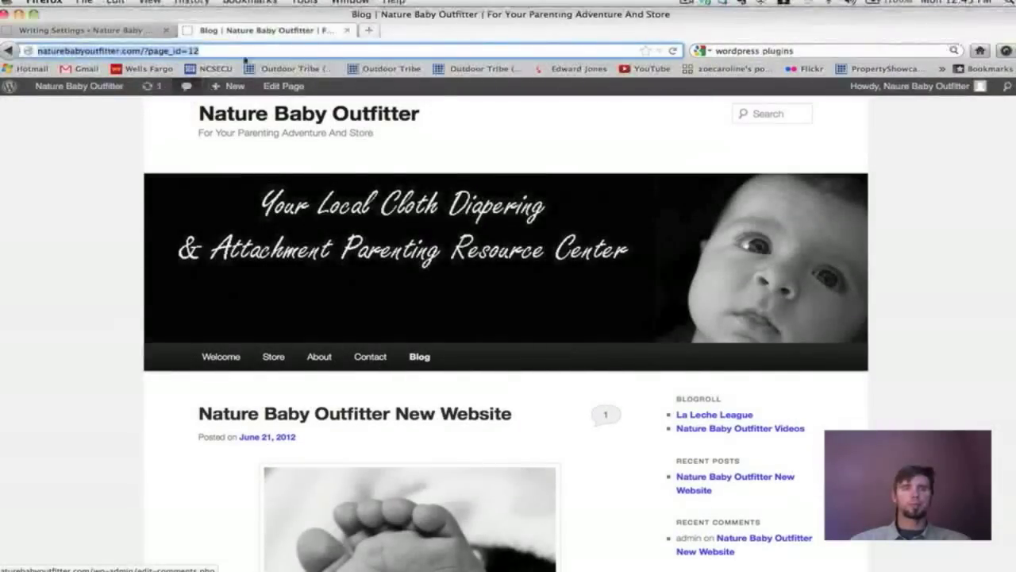
click(112, 30)
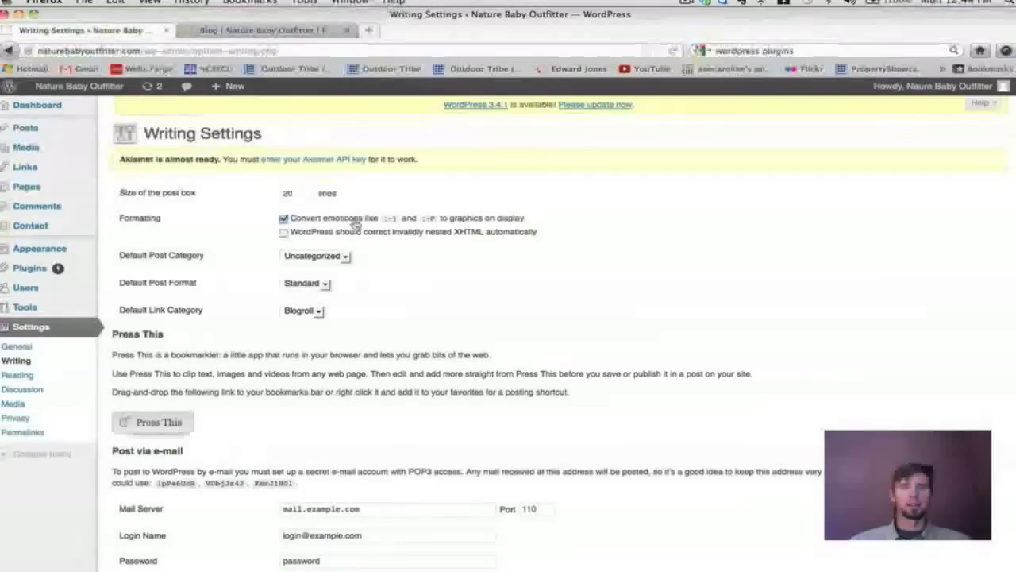
Review the Writing Settings: Uncategorized default category and mail server mail.example.com on port 110.
scroll(567, 279, down, 1)
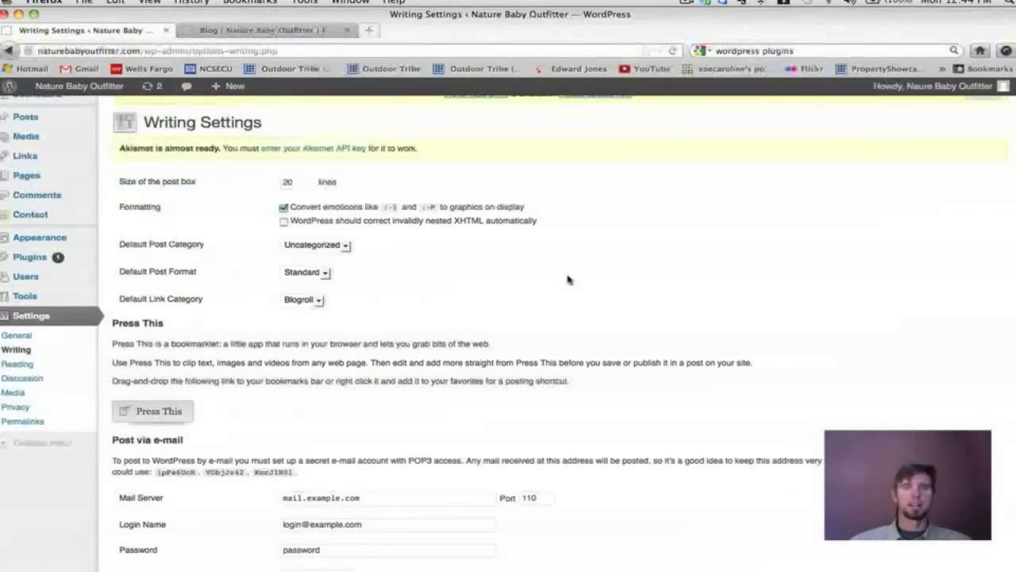
scroll(567, 278, down, 3)
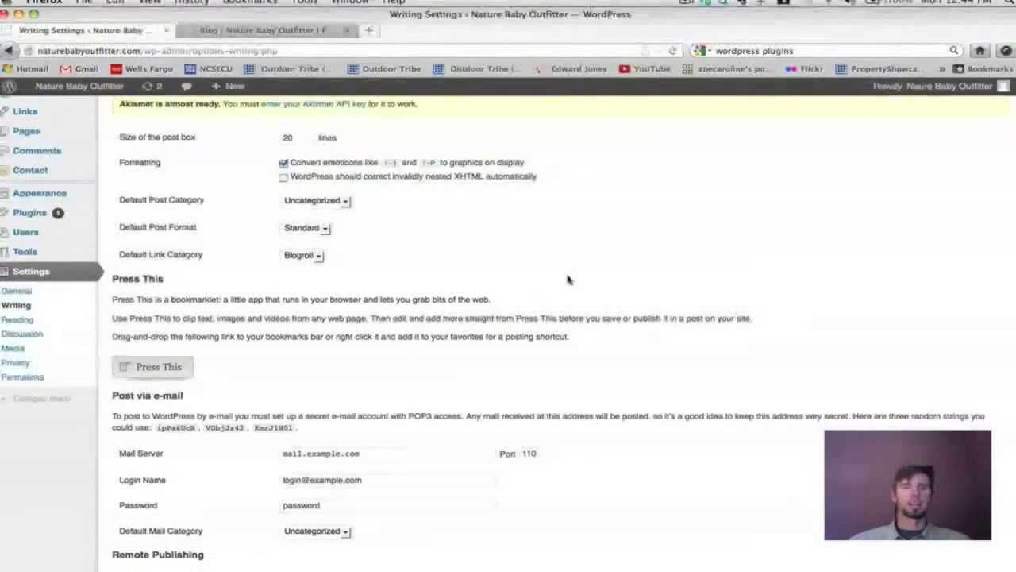
scroll(568, 279, down, 5)
scroll(568, 279, down, 5)
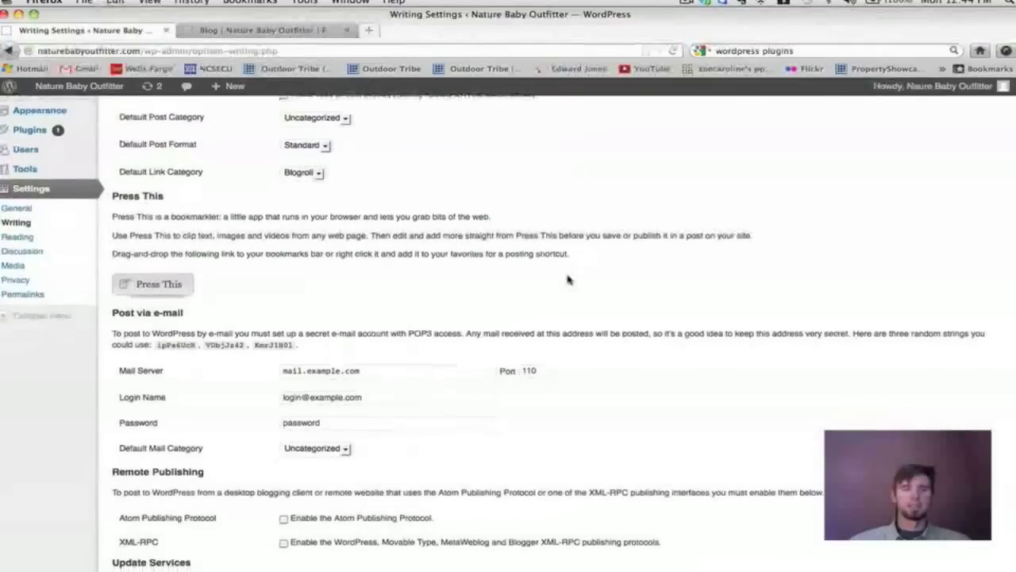
scroll(568, 279, down, 3)
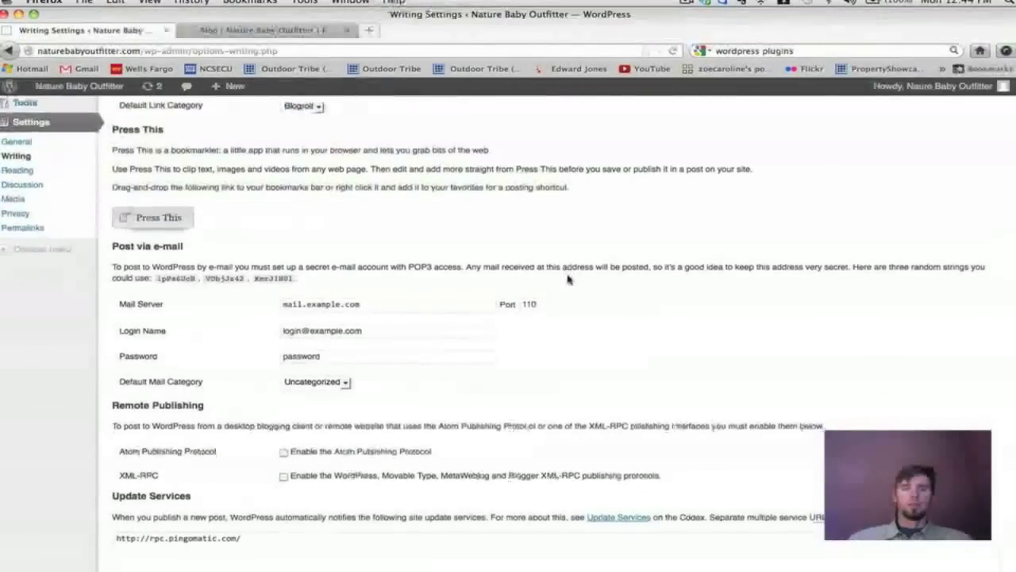
scroll(567, 278, down, 4)
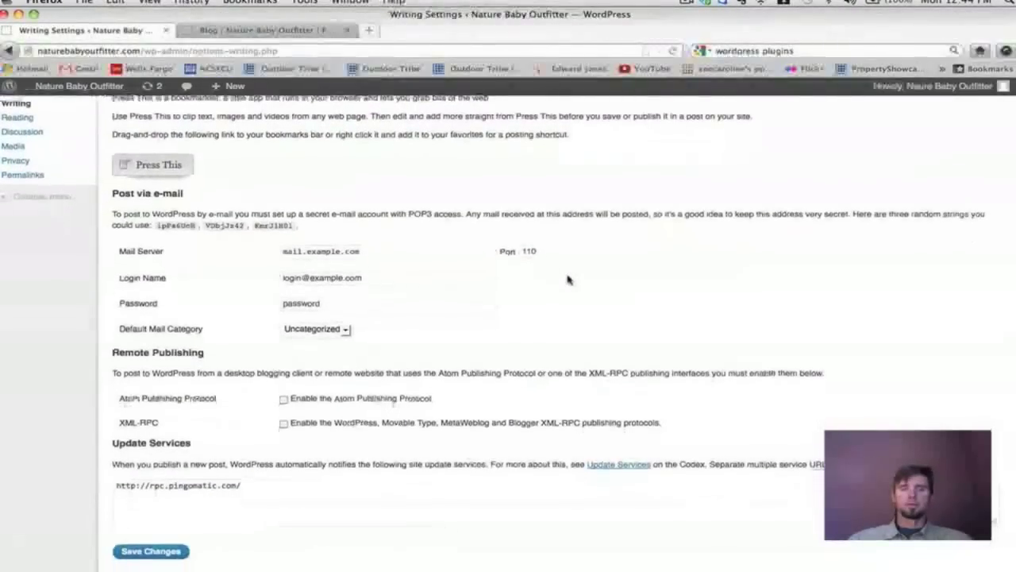
scroll(568, 279, down, 2)
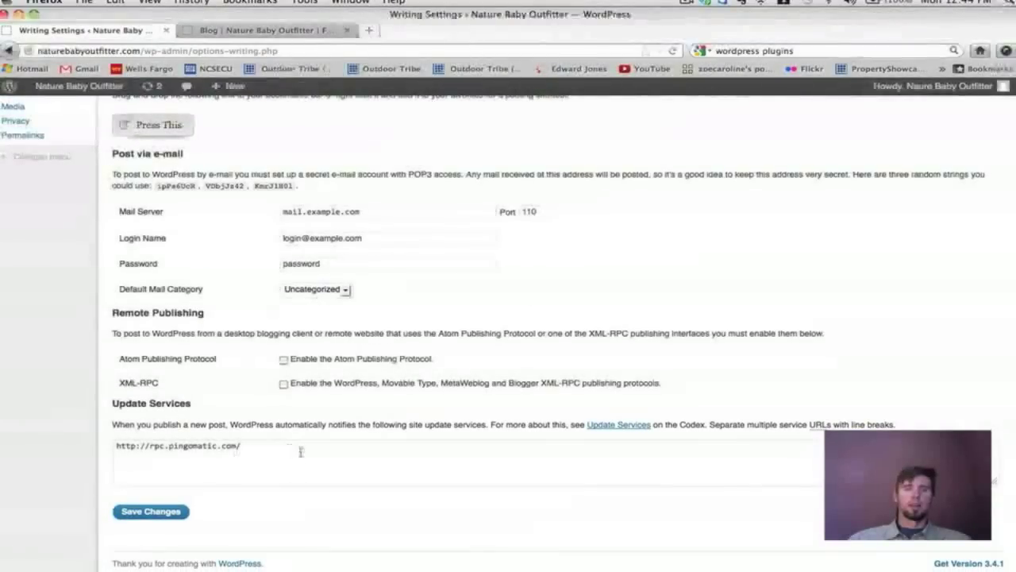
scroll(314, 492, up, 2)
scroll(314, 492, up, 15)
scroll(314, 492, down, 6)
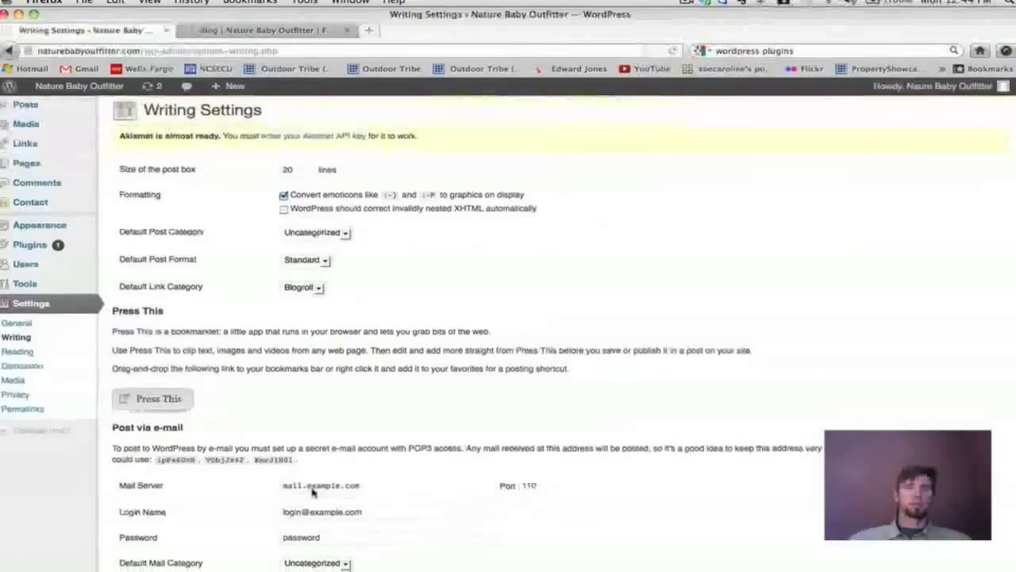
scroll(314, 477, up, 4)
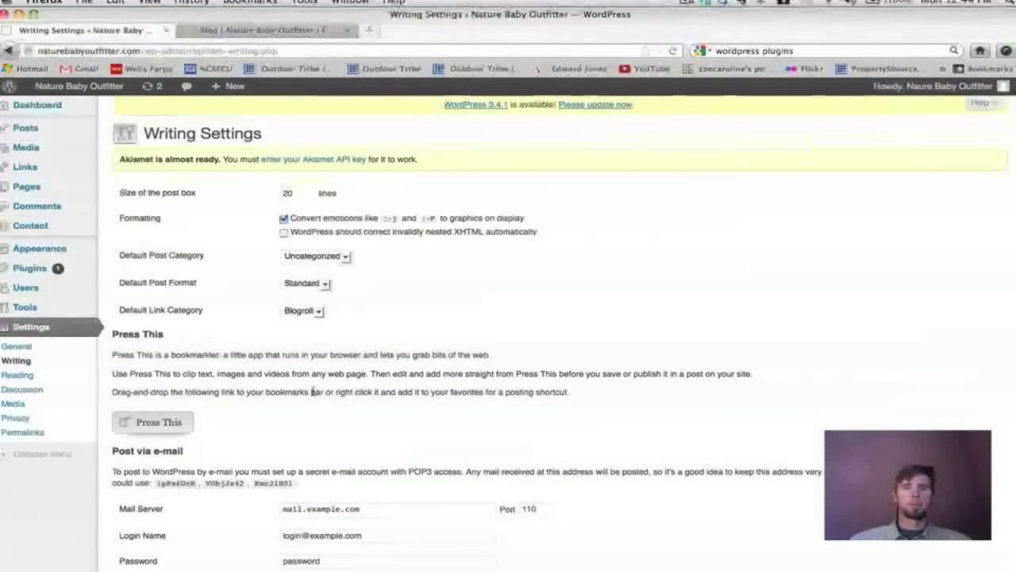
scroll(313, 392, down, 2)
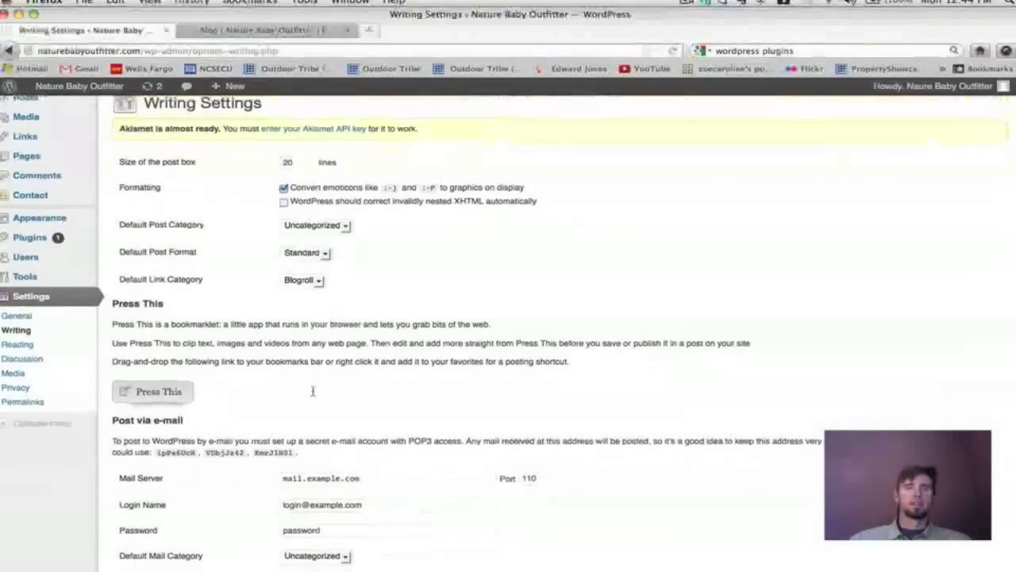
scroll(313, 391, up, 2)
scroll(492, 350, down, 10)
scroll(501, 362, up, 6)
scroll(500, 362, up, 3)
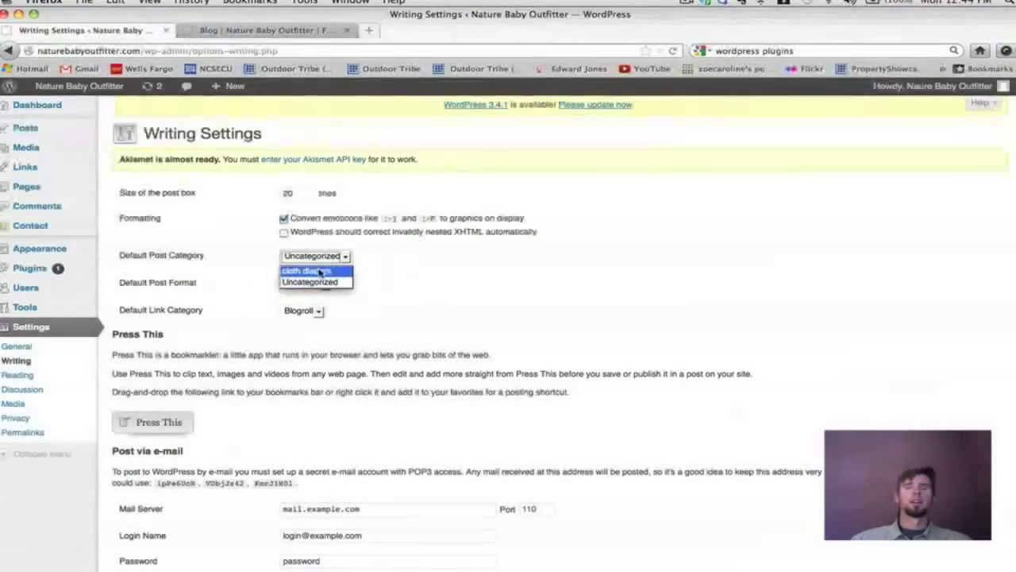
Add a new post category named 'Nature Baby Outfitter', then return to Writing Settings.
click(223, 278)
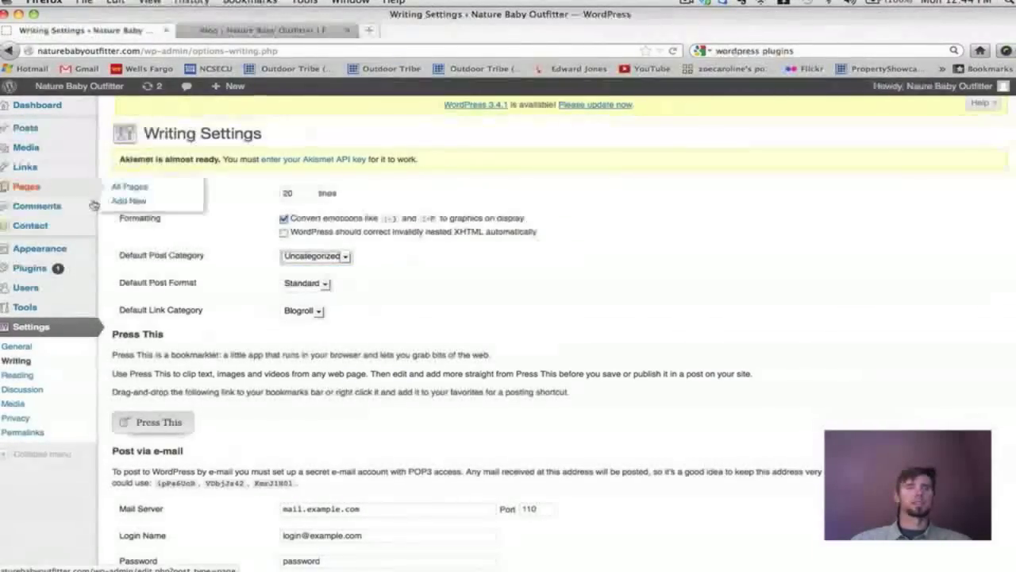
mouse_move(38, 190)
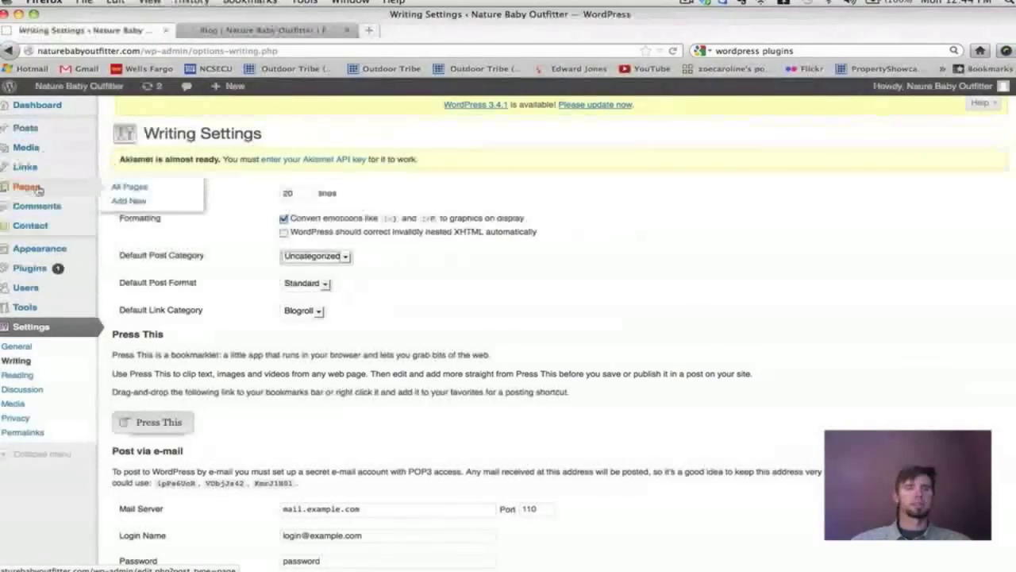
mouse_move(58, 159)
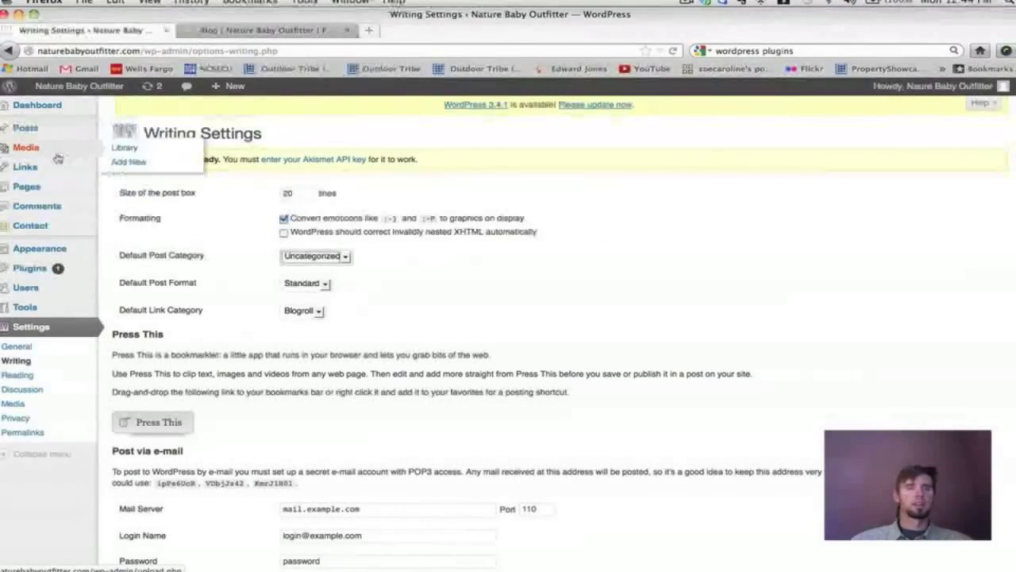
mouse_move(48, 131)
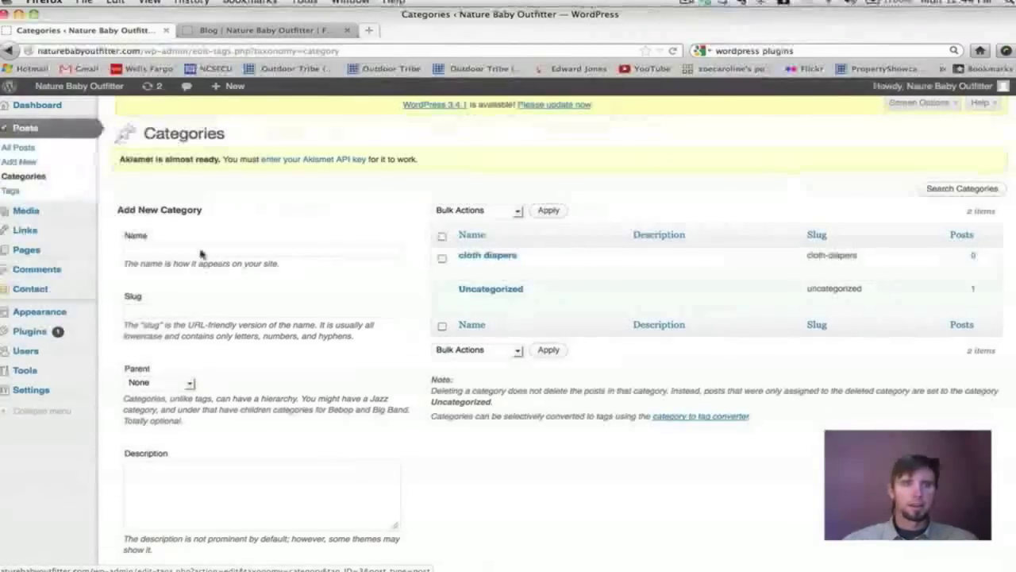
click(179, 248)
text(Nature Baby Outfitter)
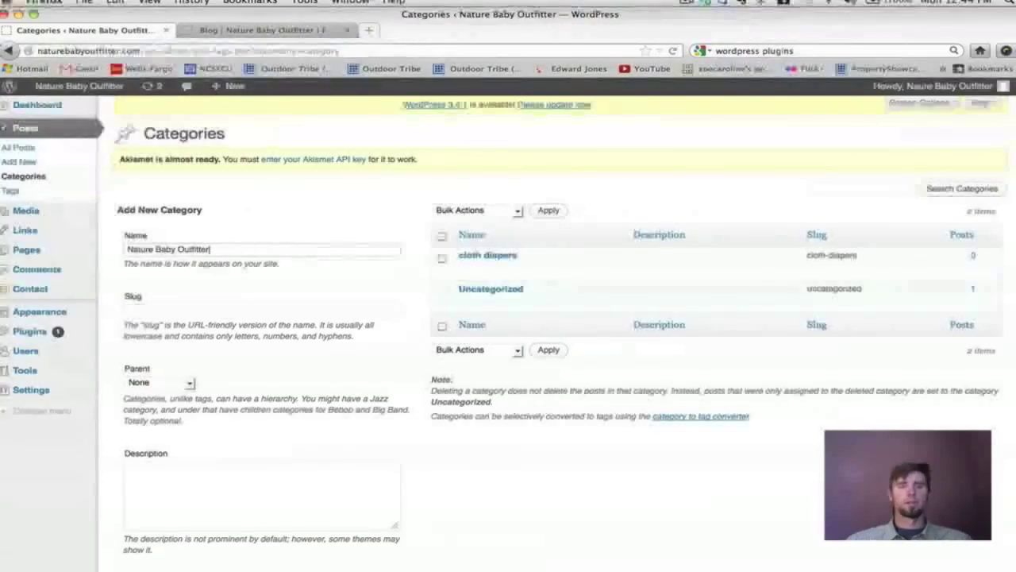
scroll(153, 431, down, 2)
click(151, 508)
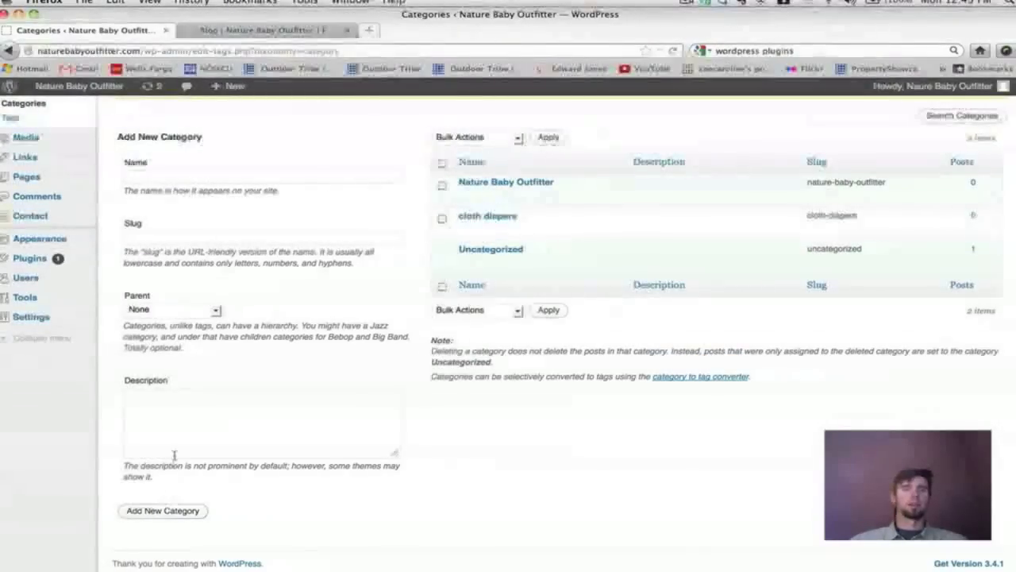
mouse_move(26, 326)
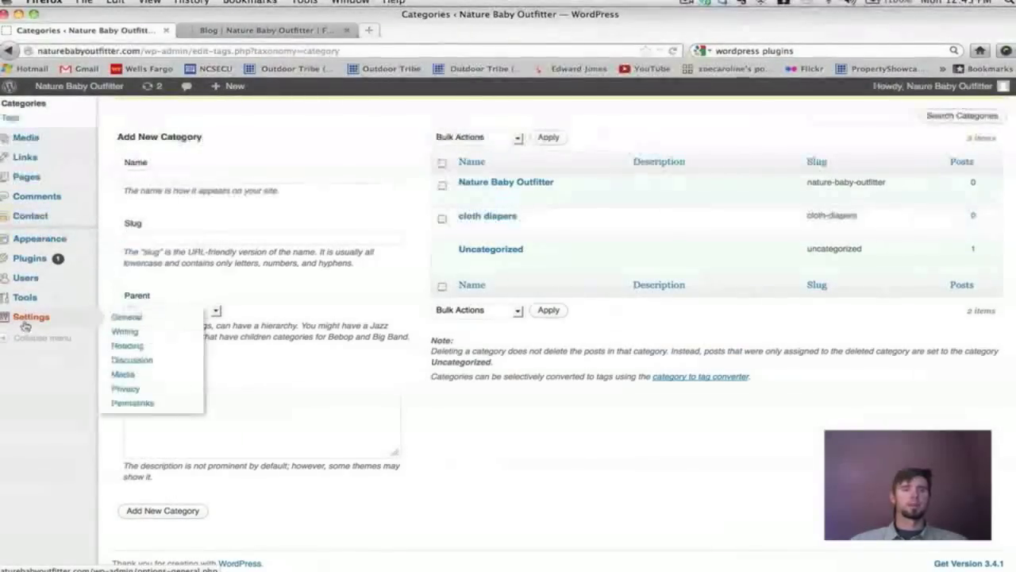
click(125, 334)
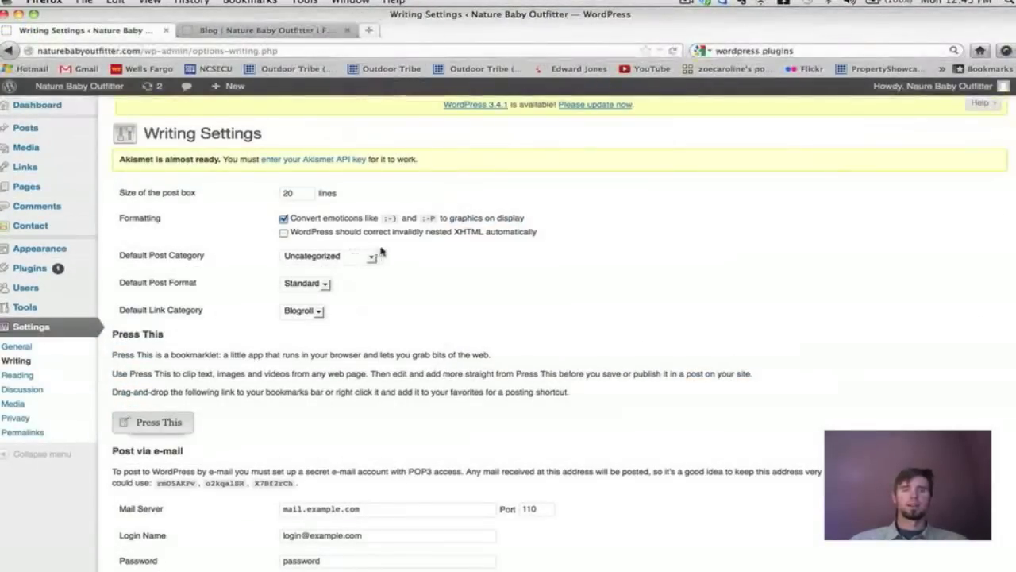
Set the default post category to Nature Baby Outfitter and save the Writing Settings.
click(371, 259)
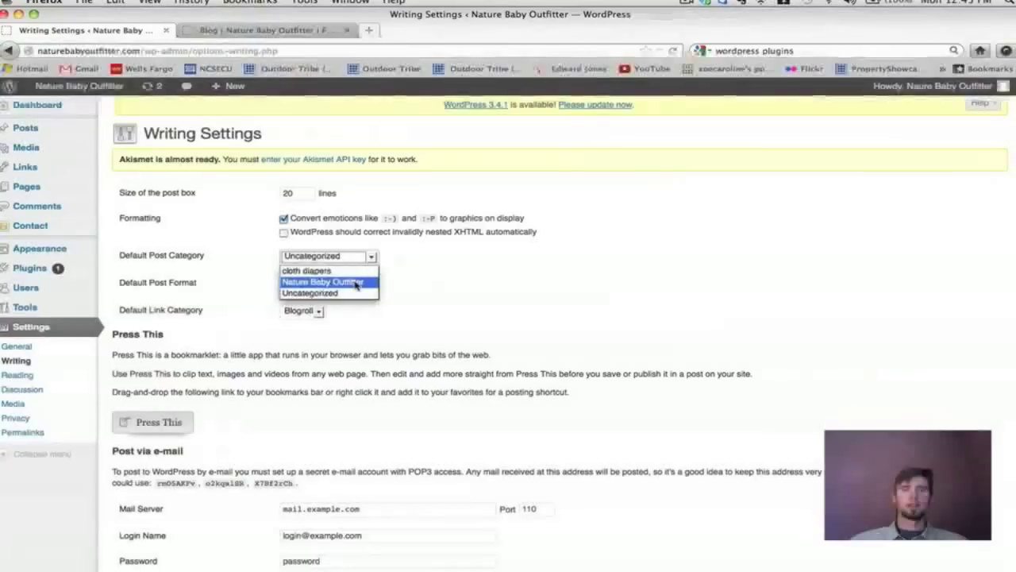
click(357, 284)
scroll(401, 348, down, 1)
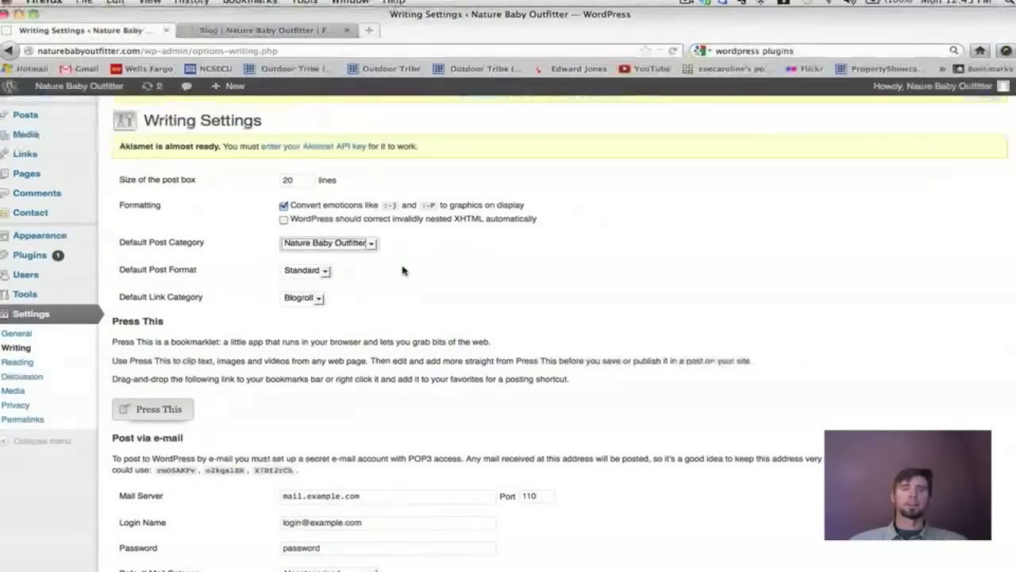
scroll(402, 271, down, 5)
scroll(403, 270, up, 1)
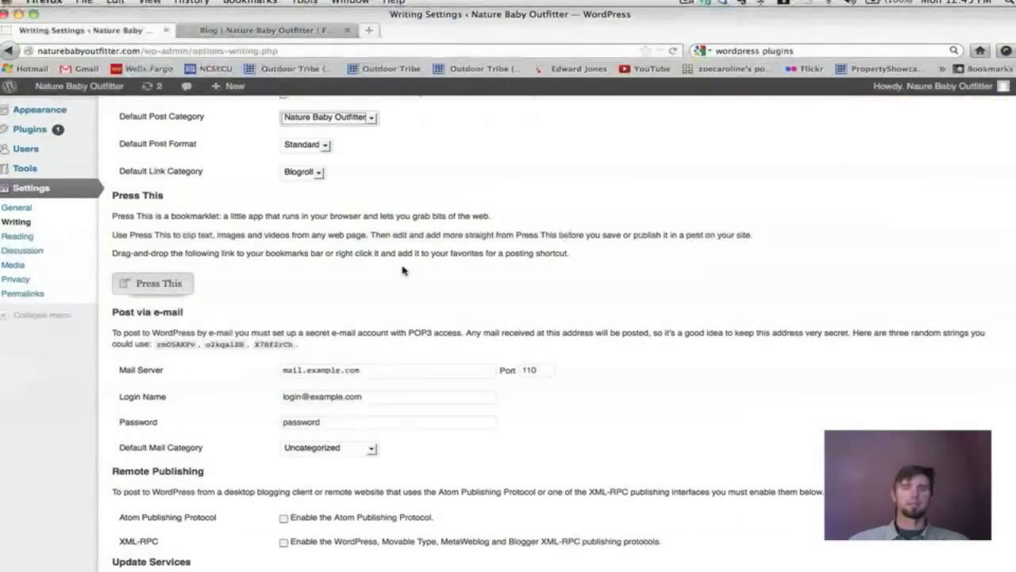
click(274, 30)
scroll(482, 337, down, 10)
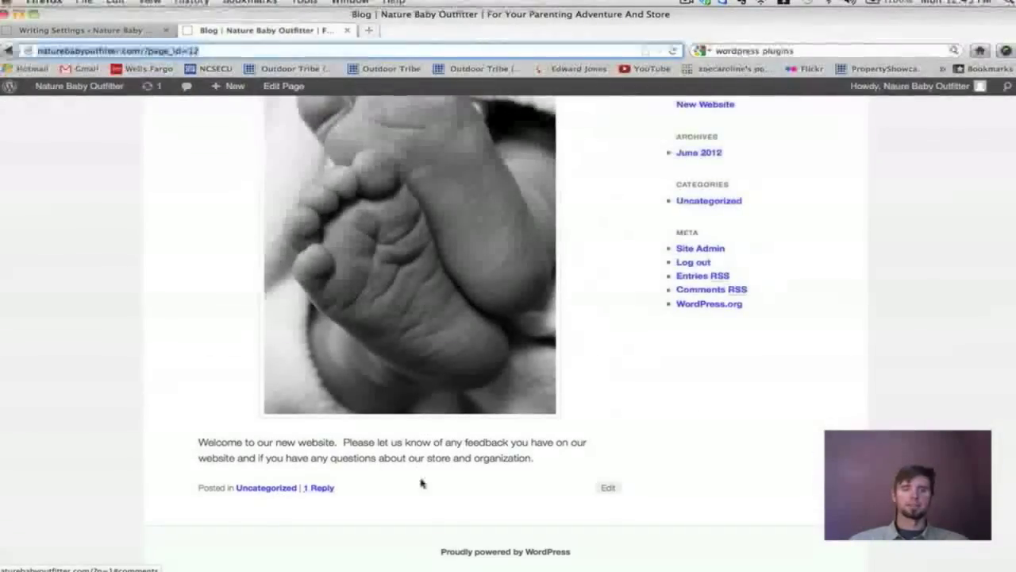
scroll(431, 481, up, 10)
click(116, 35)
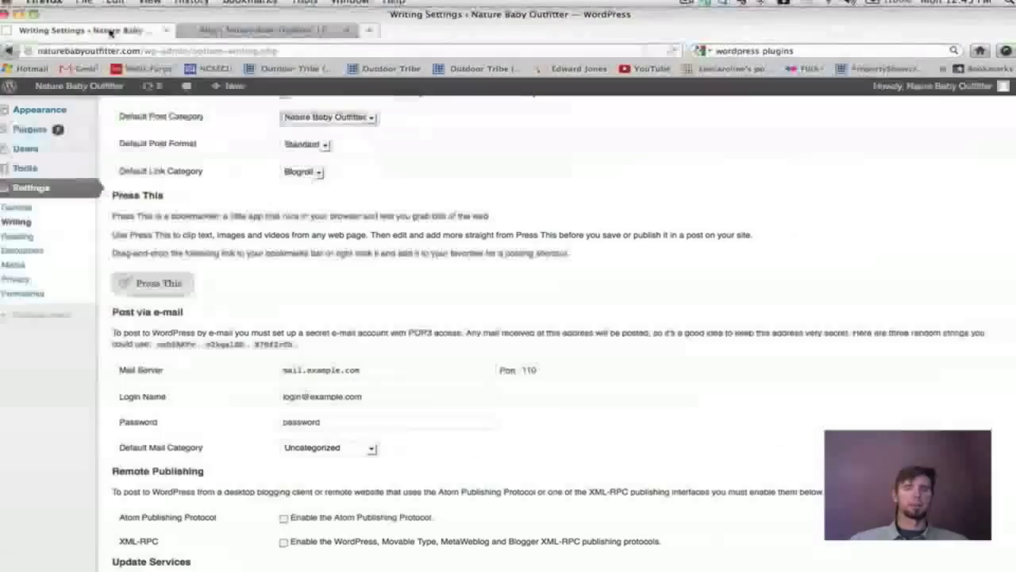
scroll(412, 306, down, 3)
click(143, 511)
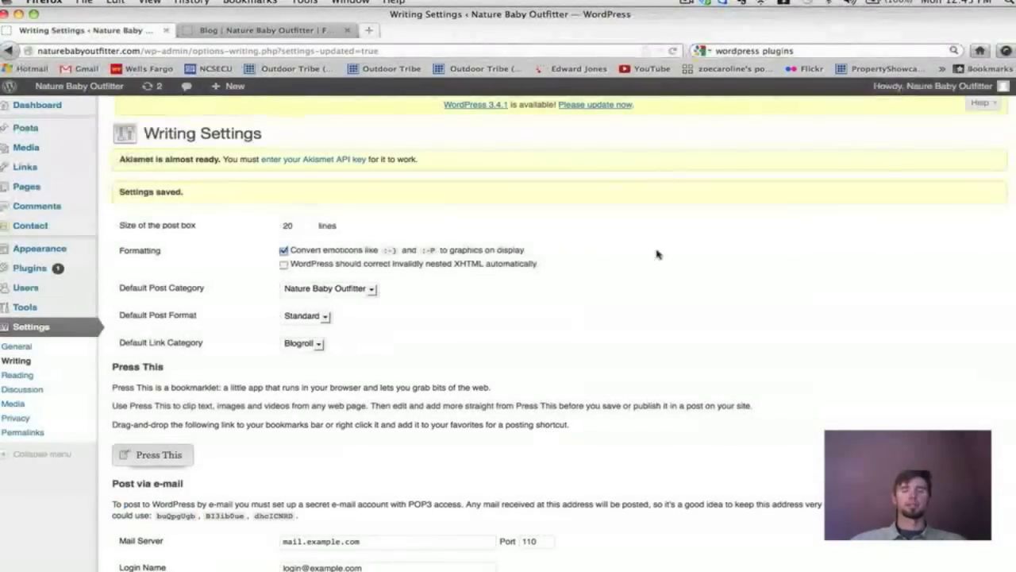
Confirm Nature Baby Outfitter remains the selected default post category.
scroll(656, 254, down, 1)
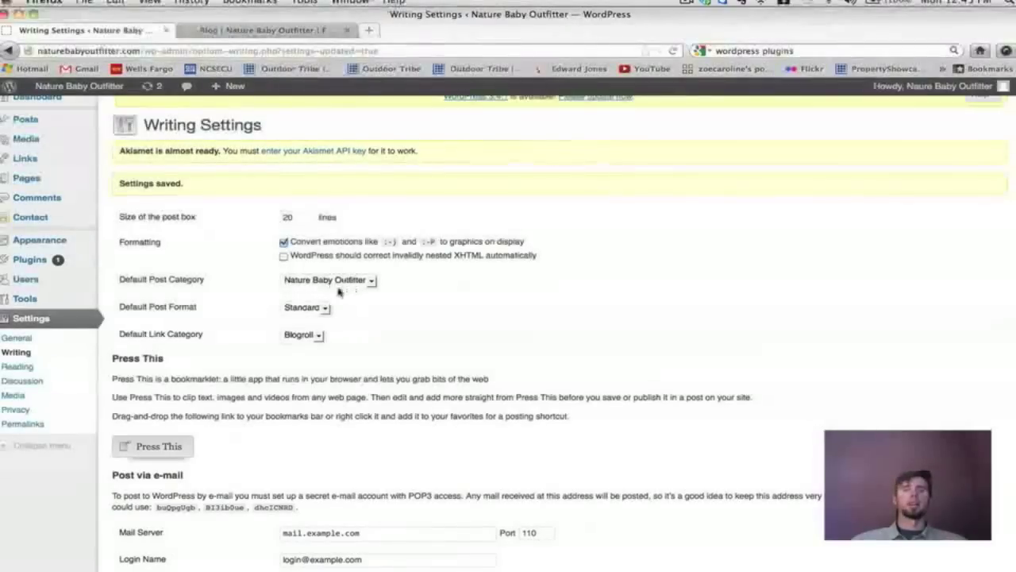
scroll(632, 349, down, 1)
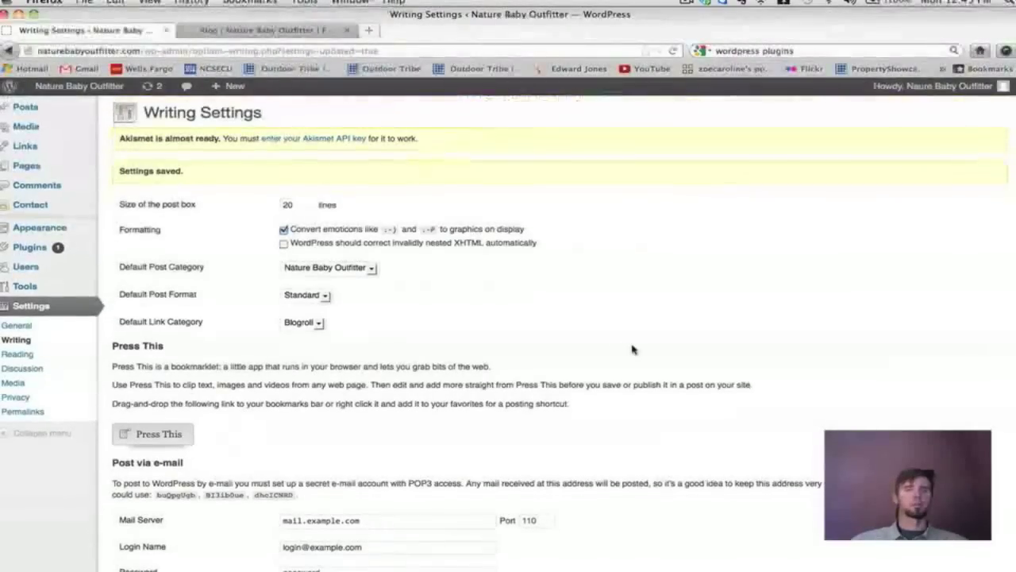
click(295, 268)
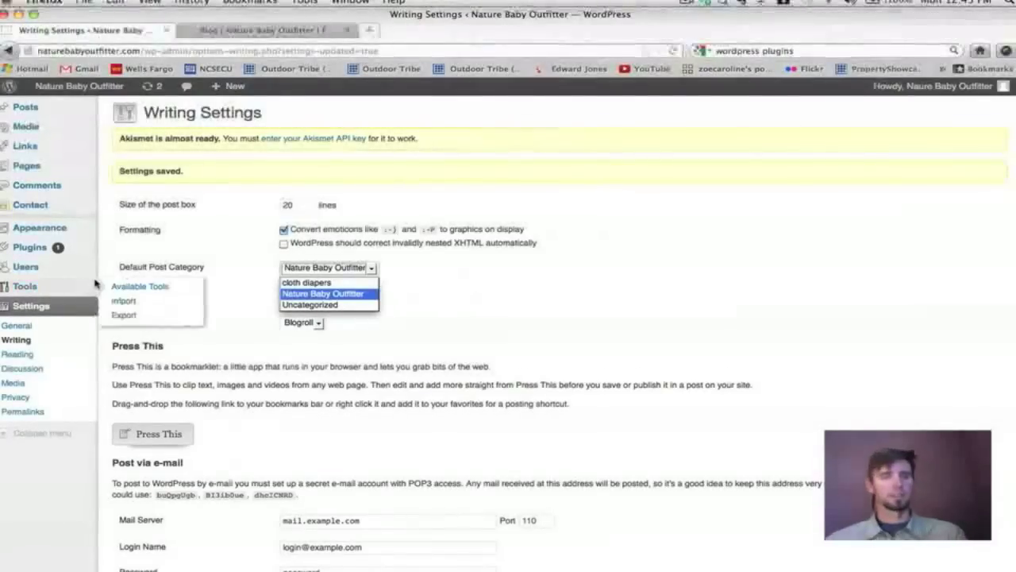
click(30, 355)
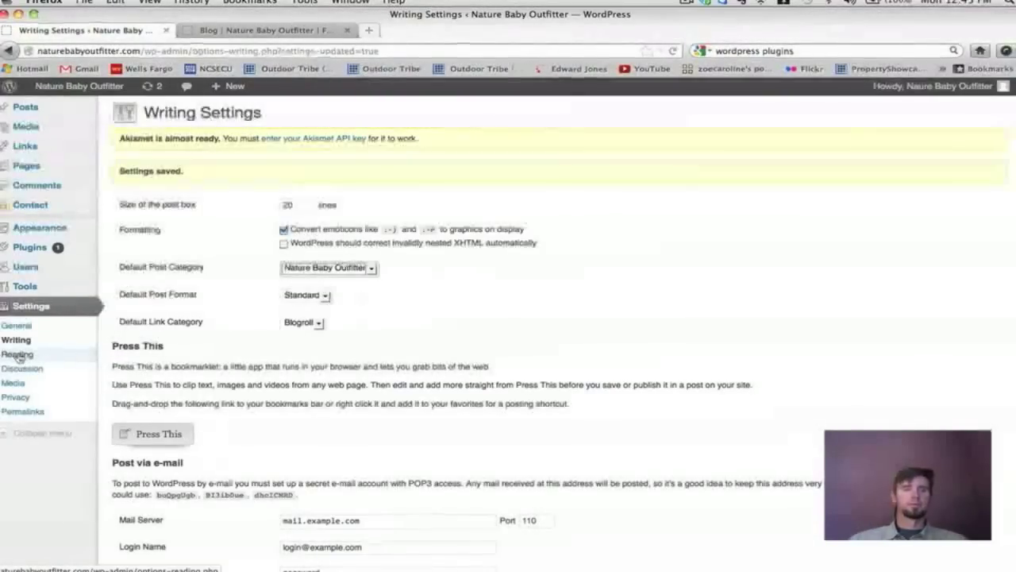
Open Reading Settings and view the live site's Welcome page.
click(25, 356)
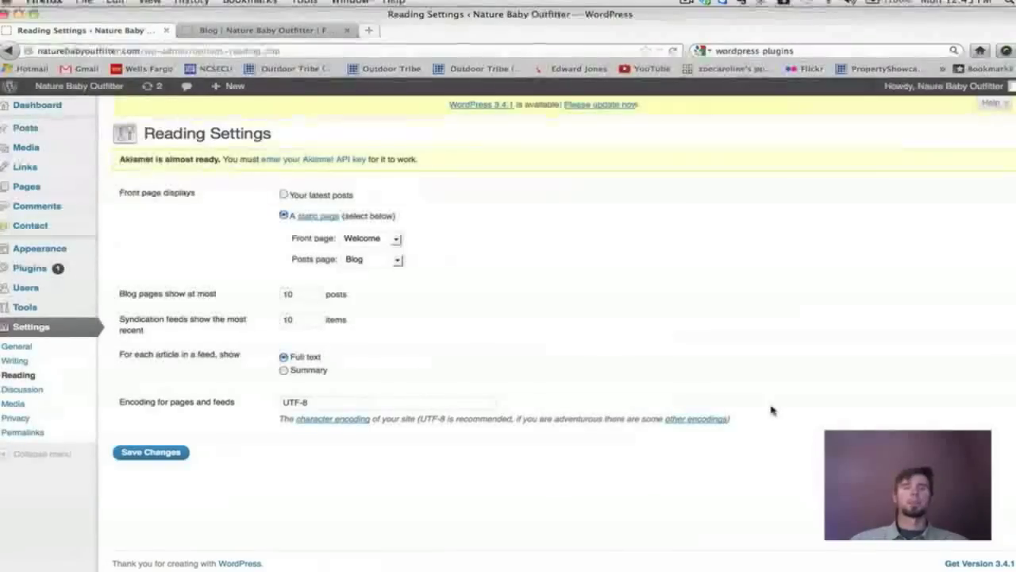
click(262, 31)
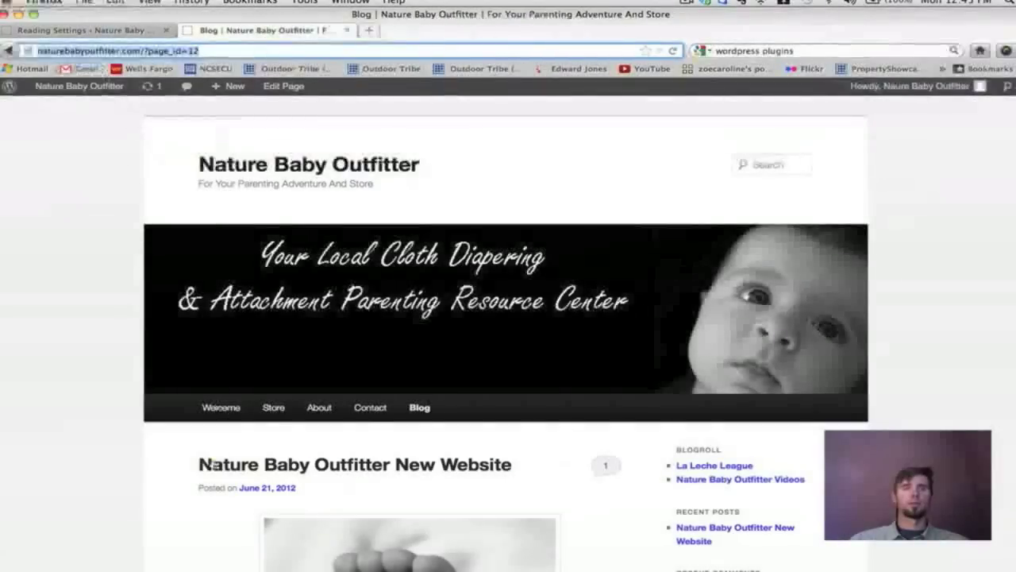
click(220, 408)
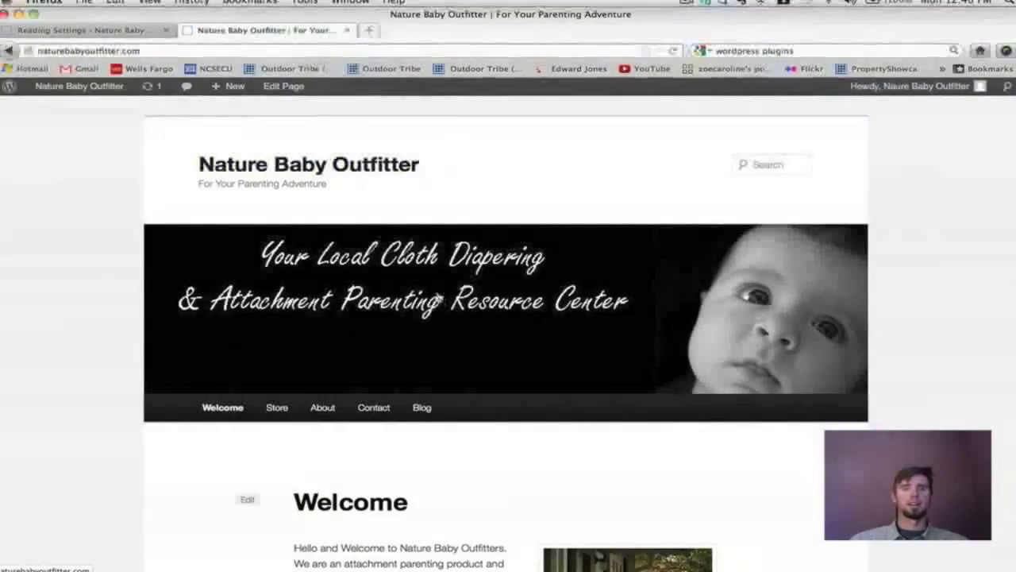
scroll(438, 299, down, 6)
scroll(436, 296, up, 3)
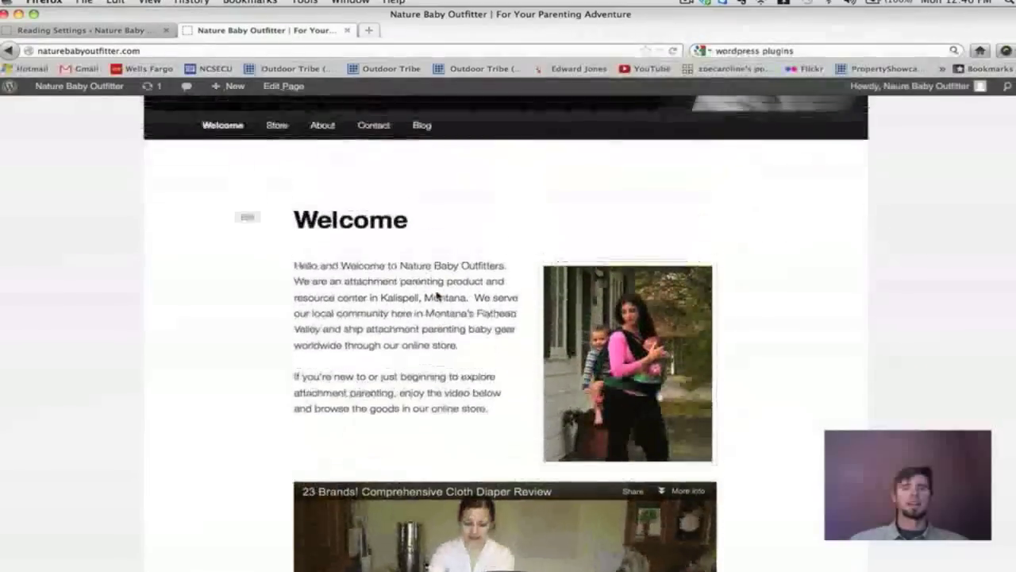
scroll(436, 295, up, 4)
View the live site's Blog page, then return to Reading Settings.
click(422, 408)
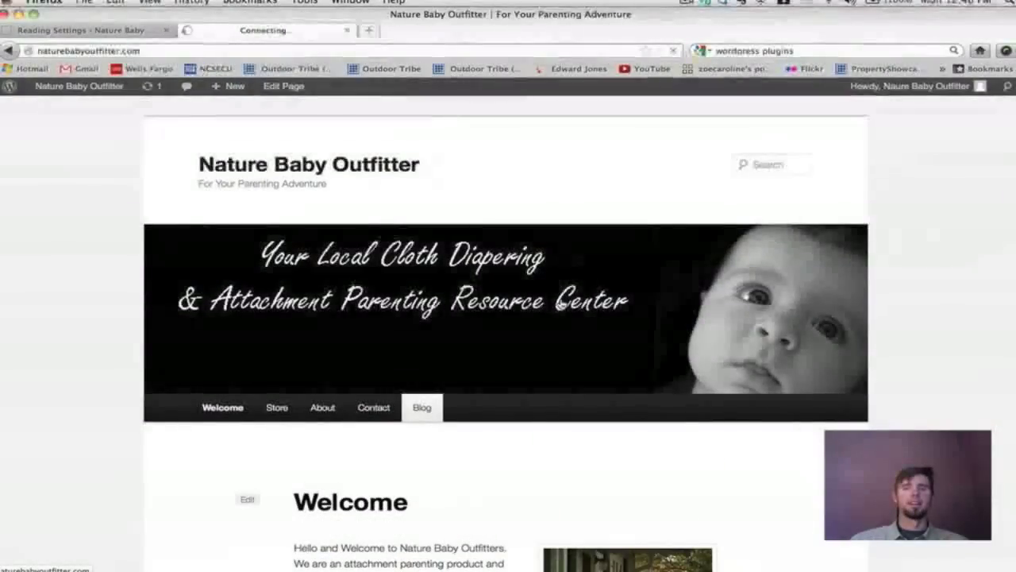
scroll(560, 304, down, 5)
scroll(559, 304, up, 5)
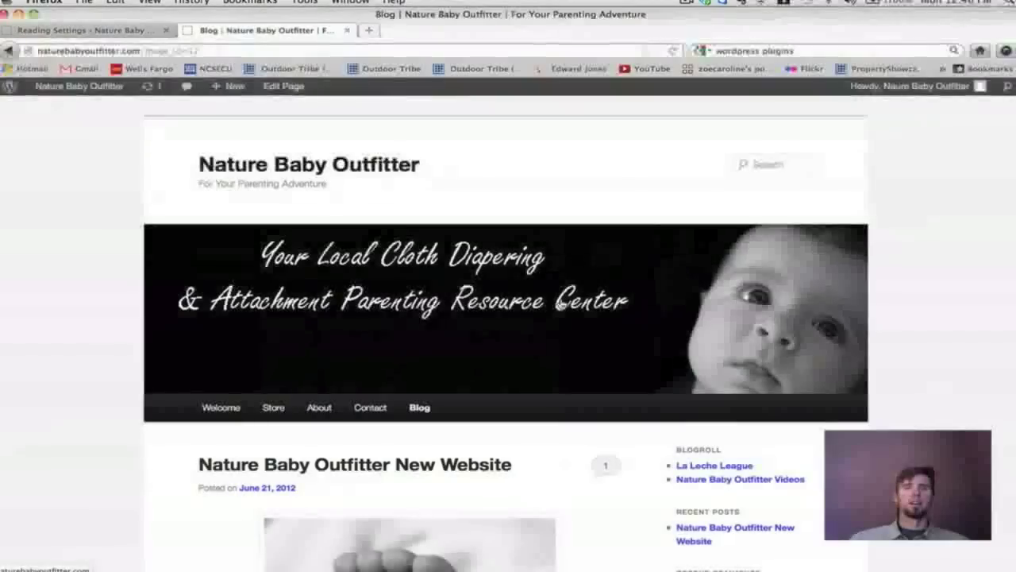
click(83, 30)
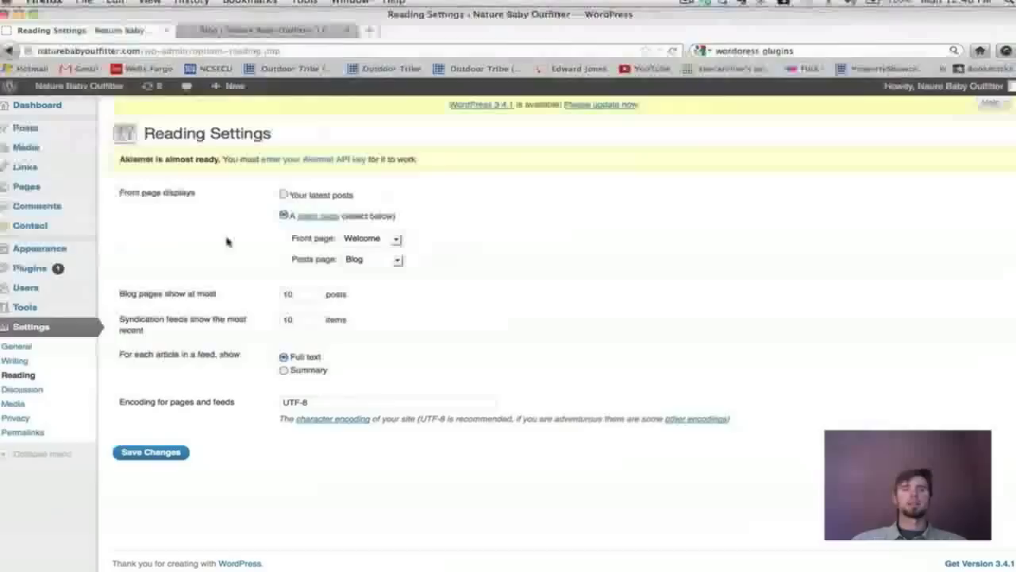
click(283, 196)
click(283, 215)
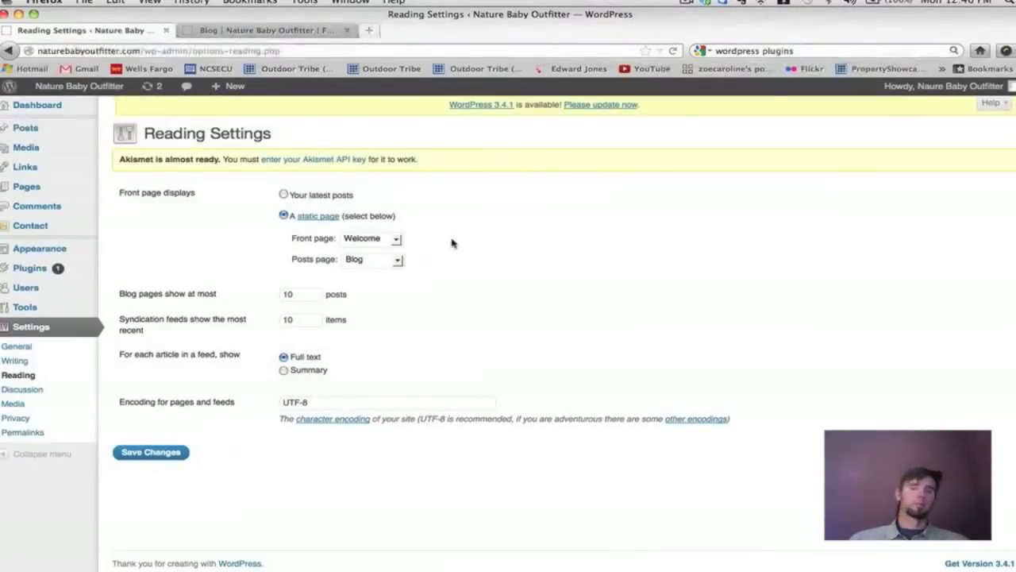
click(397, 244)
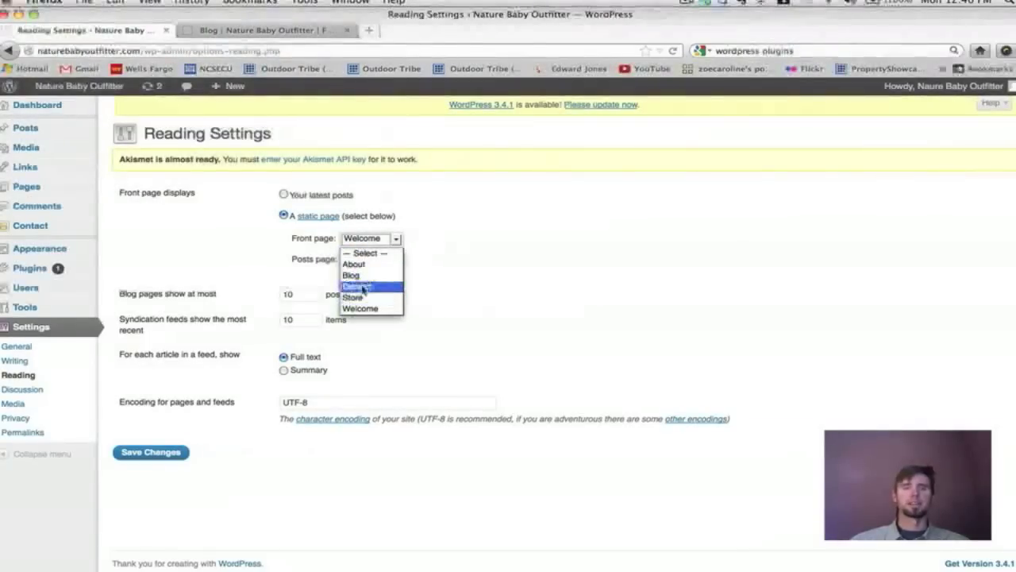
click(362, 308)
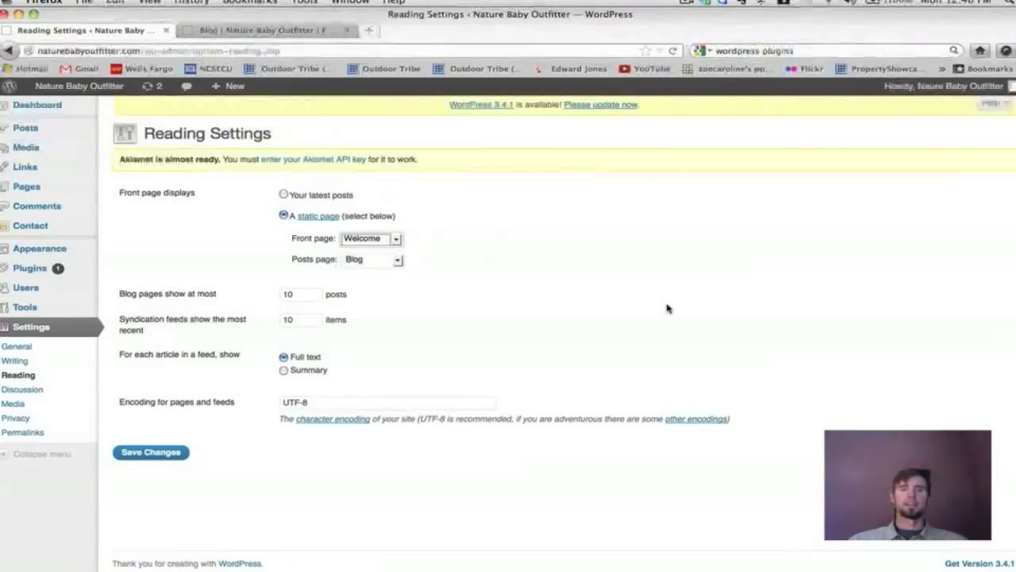
click(397, 261)
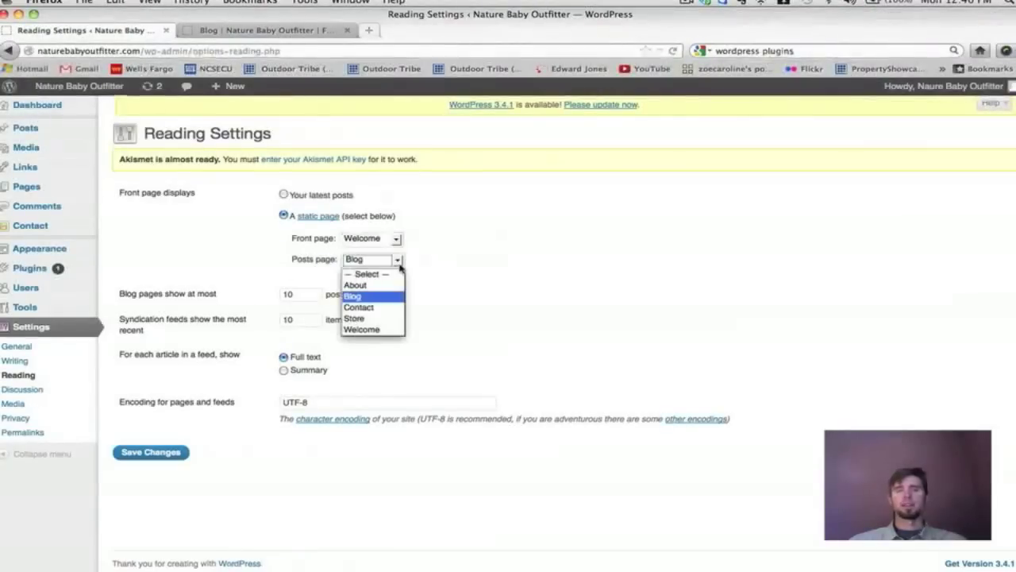
click(369, 297)
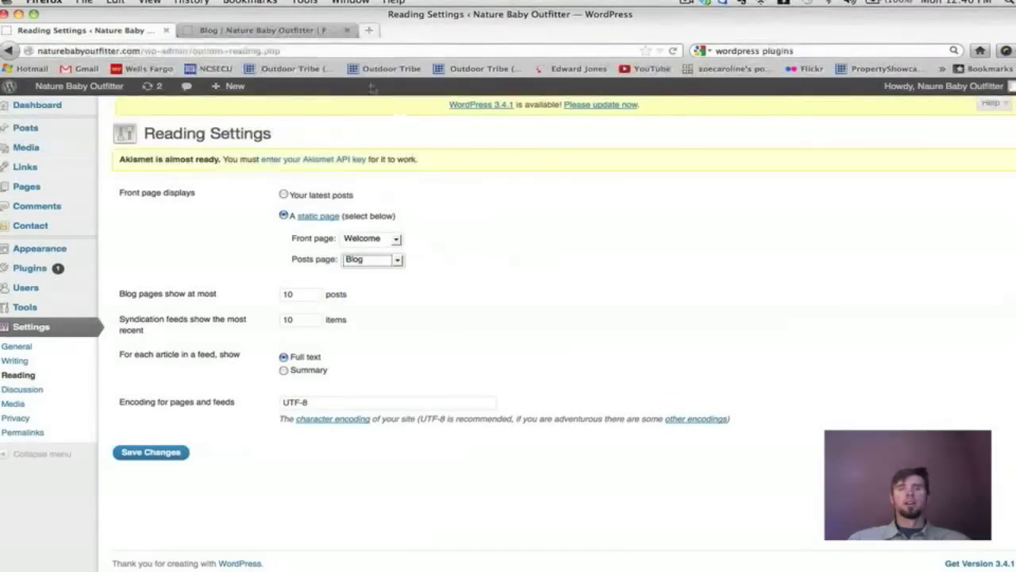
click(260, 32)
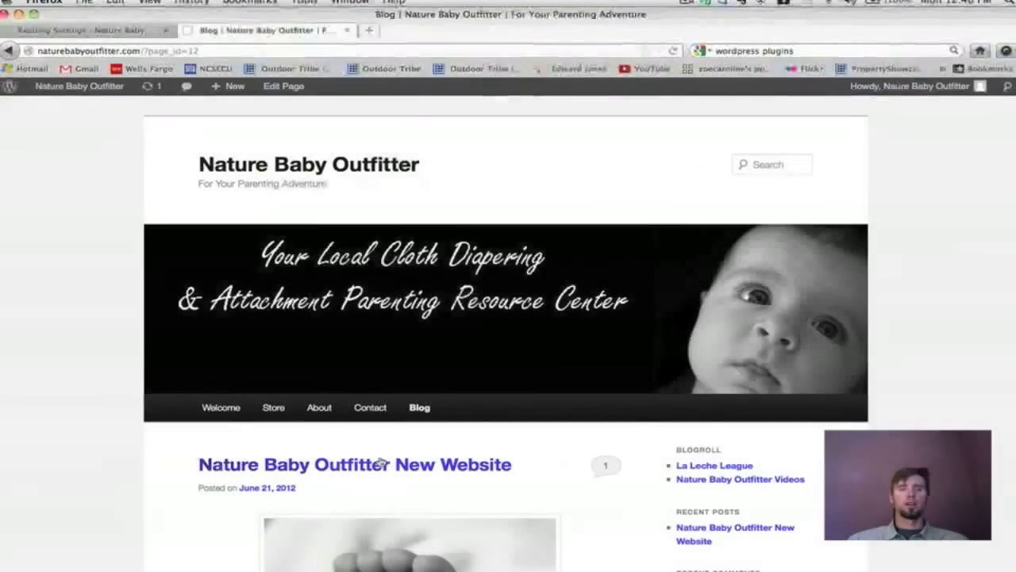
click(82, 32)
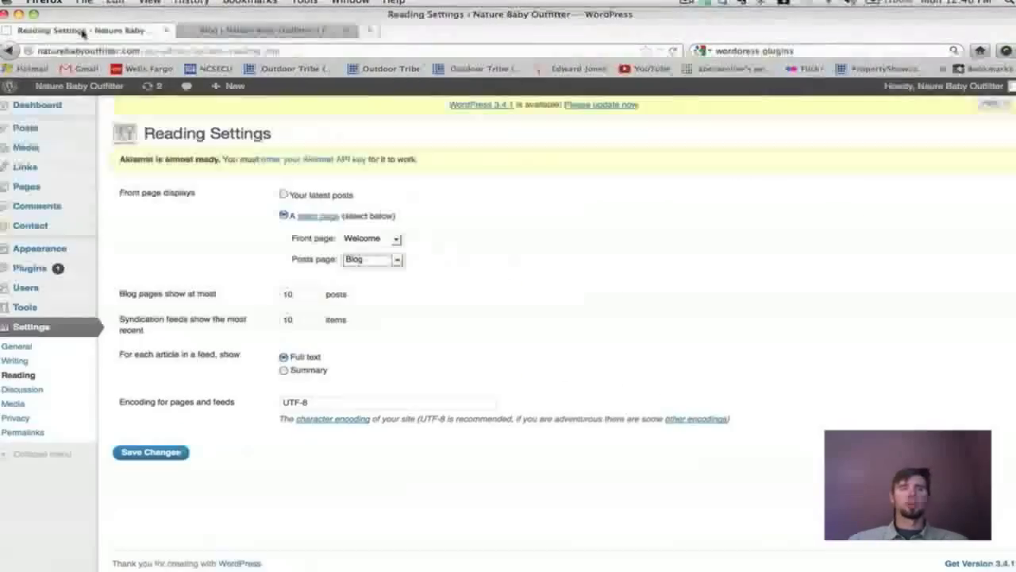
Check the Pages list and the live site, then open the Reading Settings posts page list.
click(34, 187)
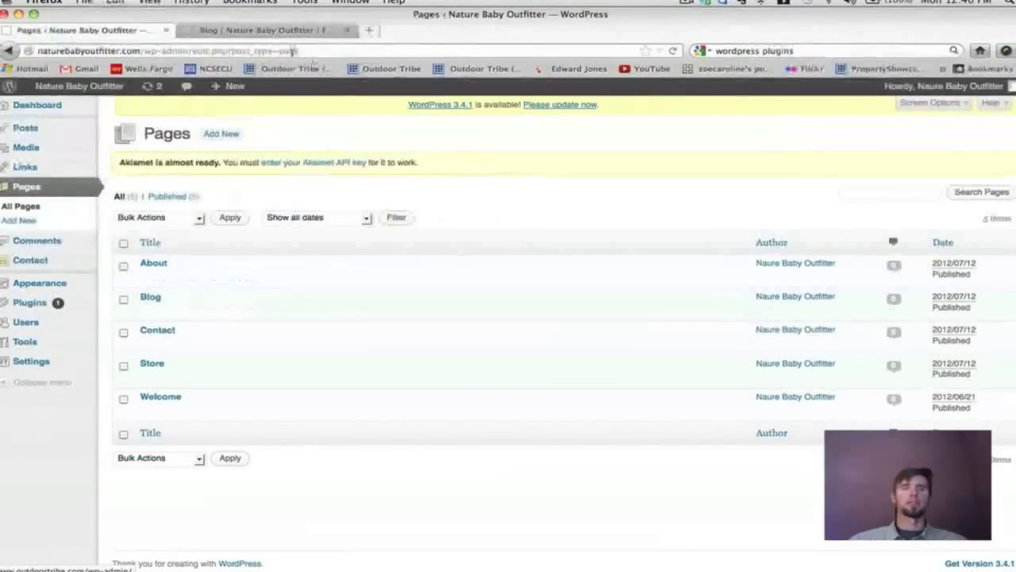
click(254, 30)
click(109, 30)
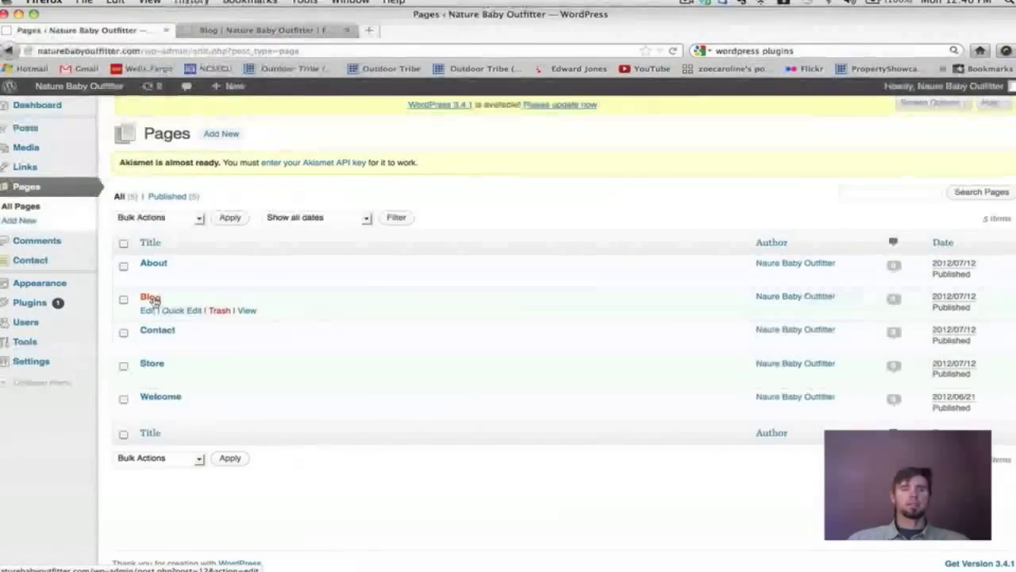
mouse_move(56, 362)
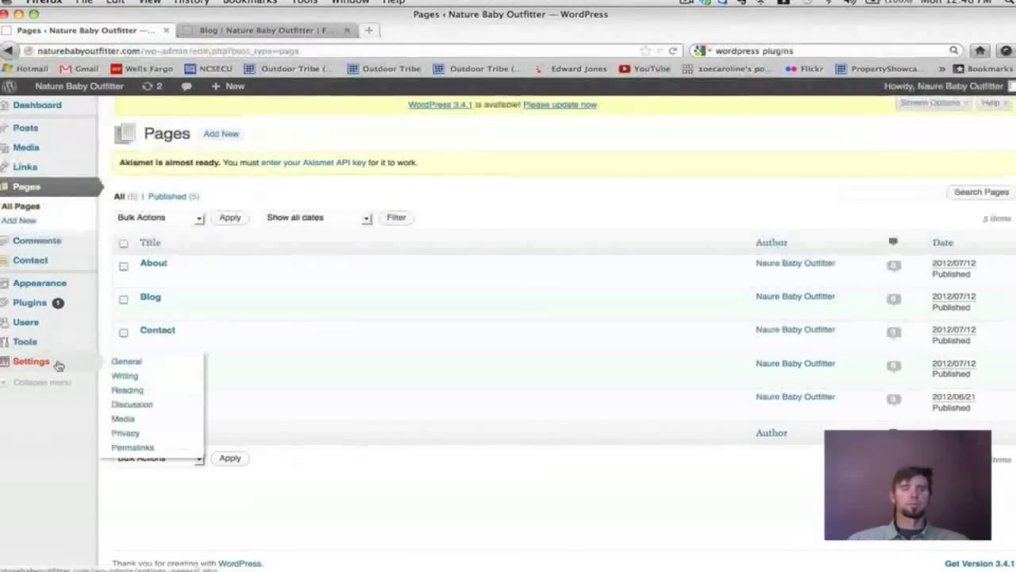
click(119, 390)
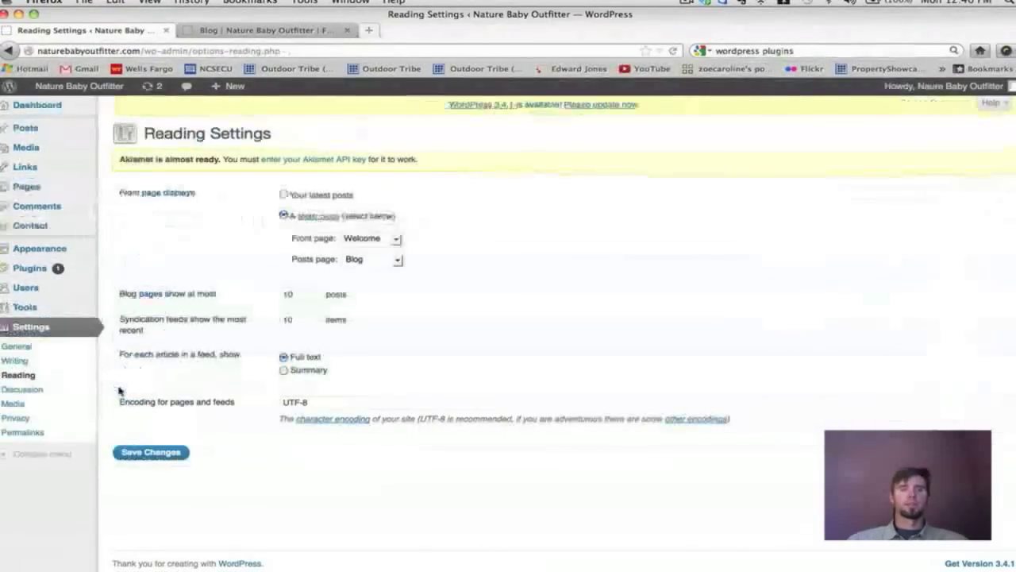
click(398, 262)
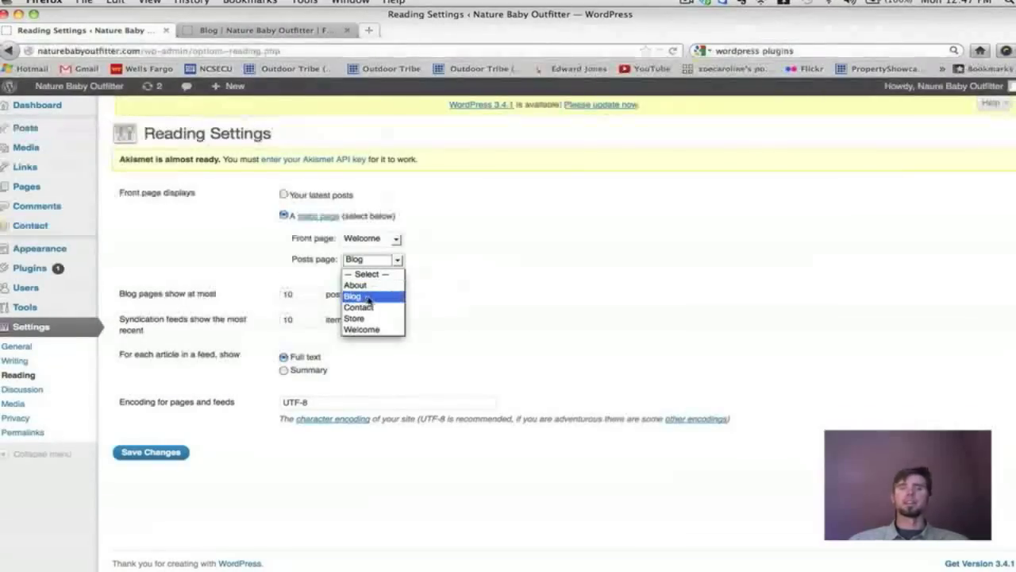
Keep Blog as the posts page with 10 posts per page and save the Reading Settings.
click(581, 304)
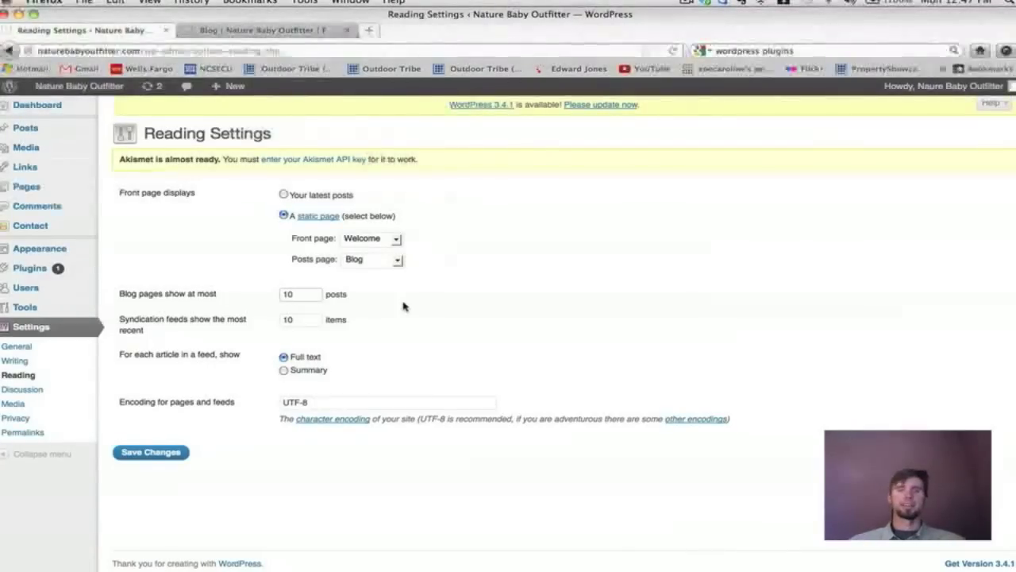
drag(308, 294, 268, 284)
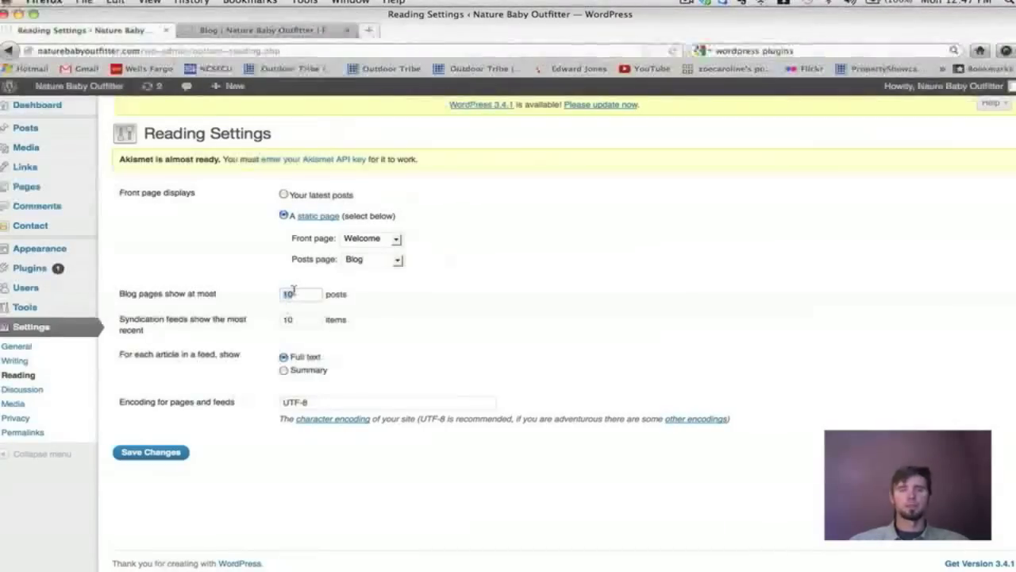
click(302, 294)
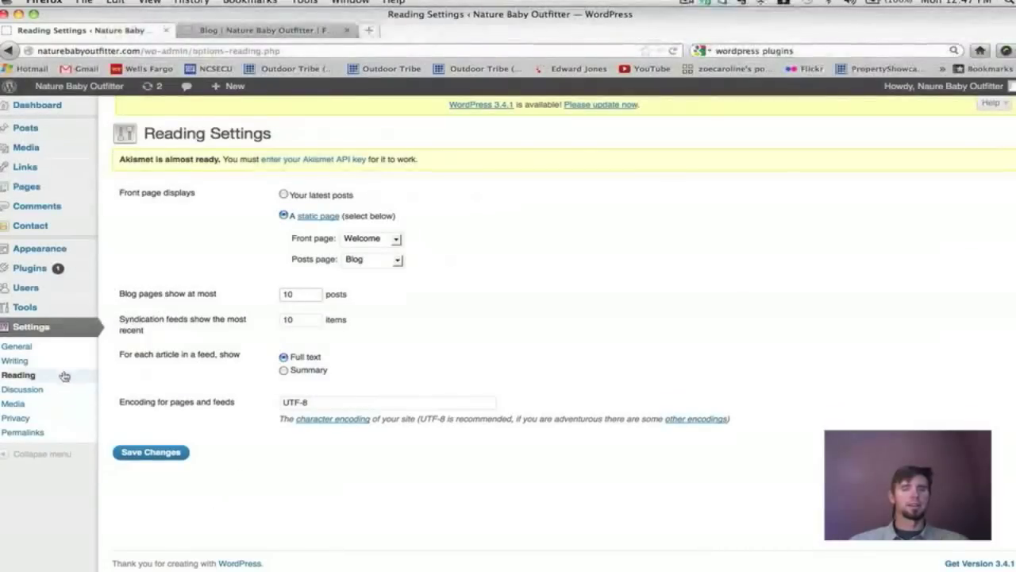
click(154, 456)
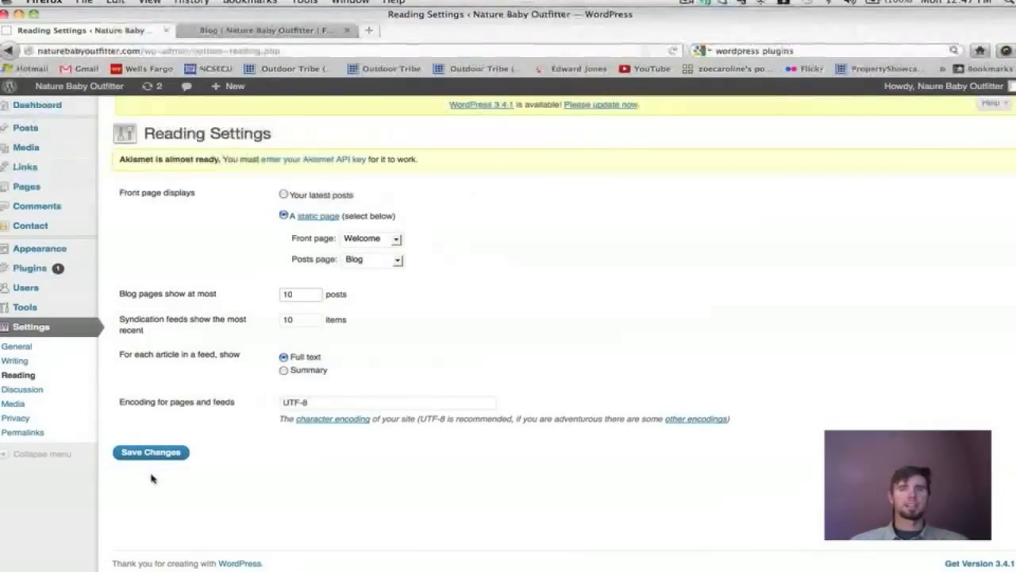
Open Discussion Settings and scroll through the comment options.
click(46, 392)
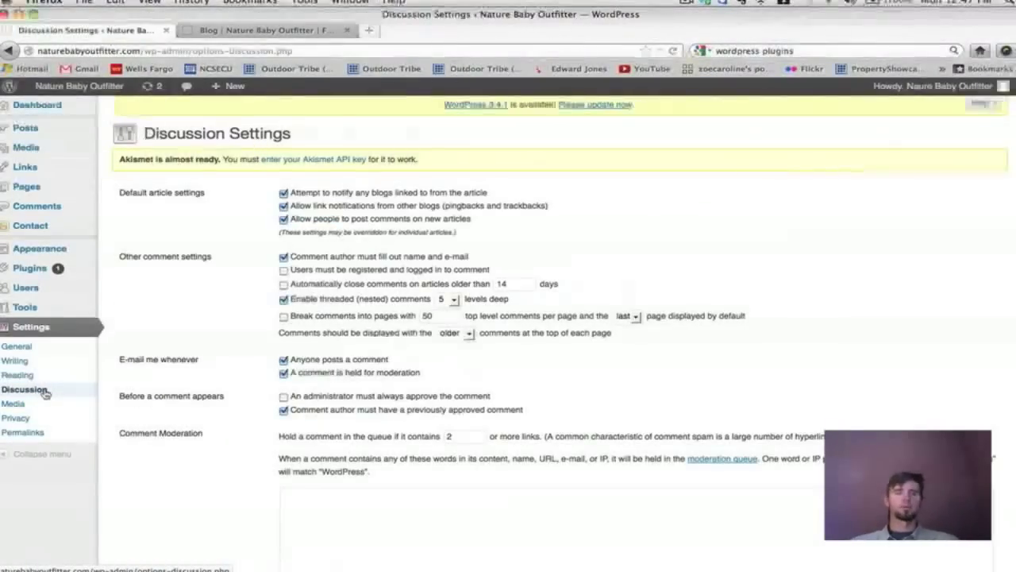
scroll(691, 302, down, 15)
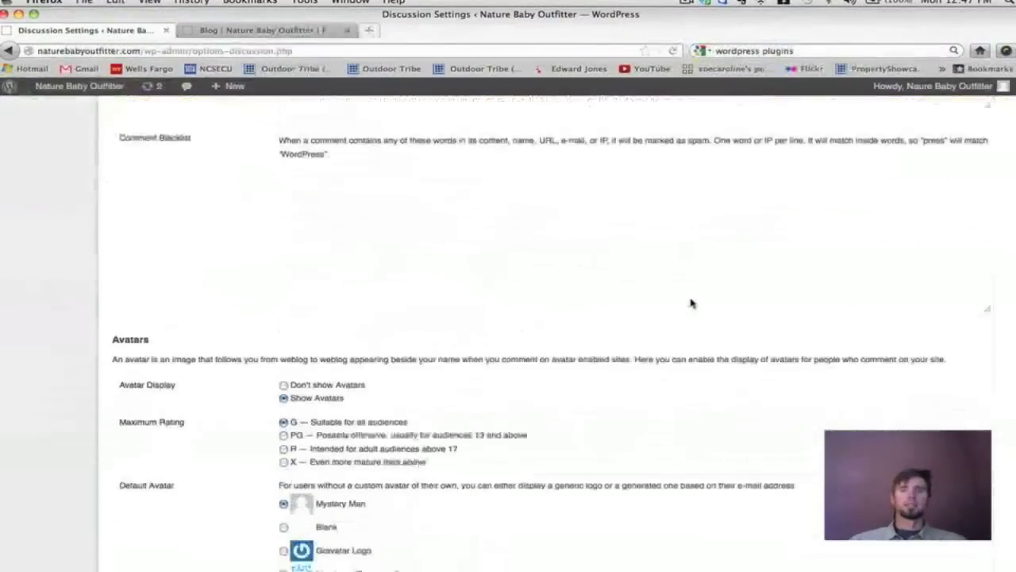
scroll(691, 302, up, 15)
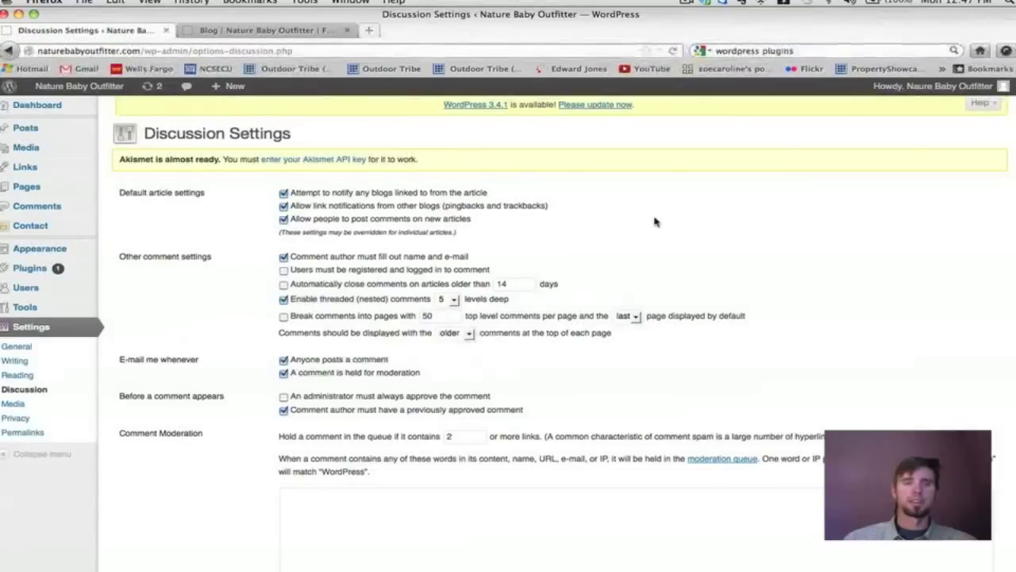
scroll(655, 221, down, 1)
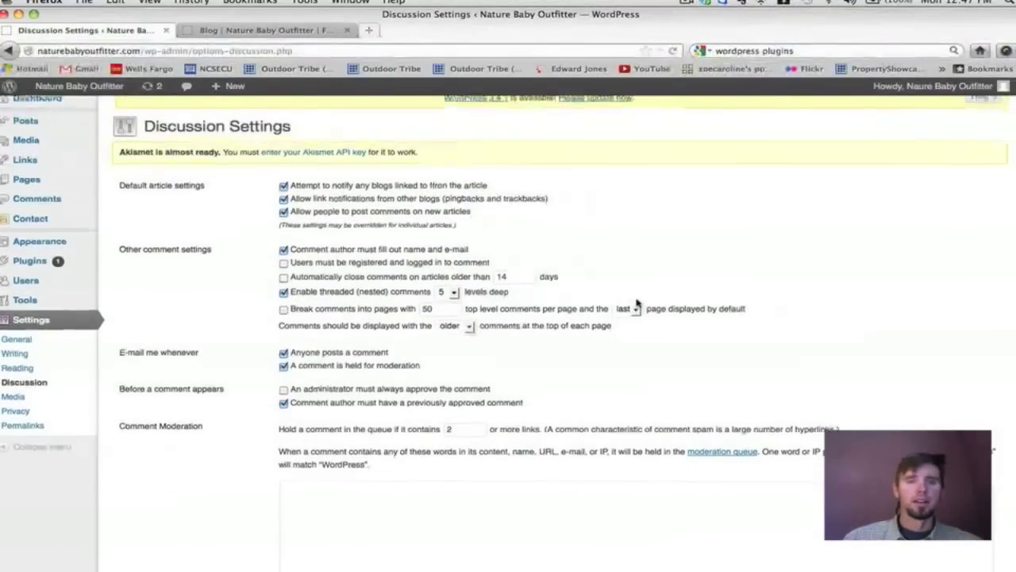
scroll(637, 302, down, 2)
scroll(637, 301, down, 2)
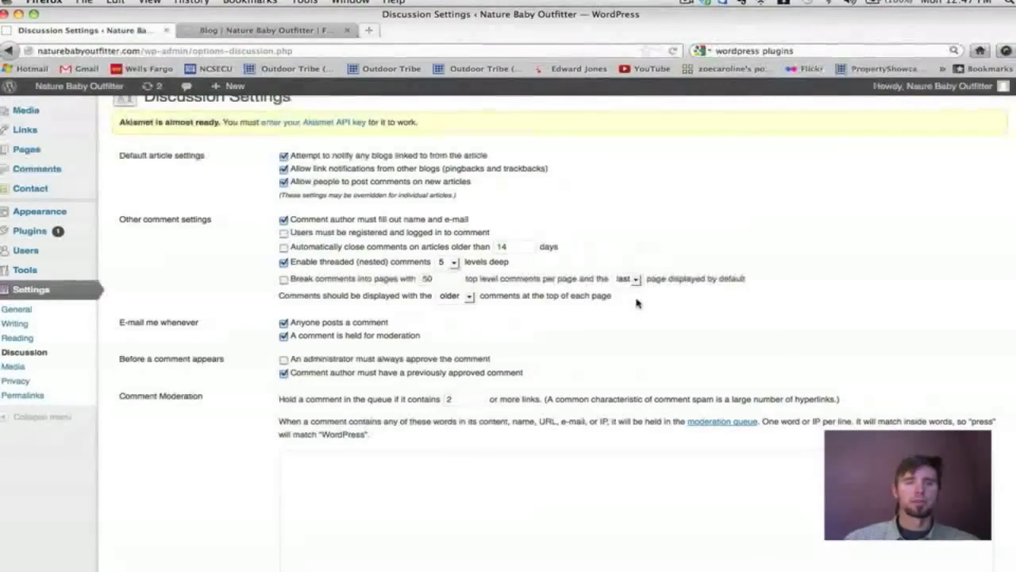
scroll(637, 302, down, 3)
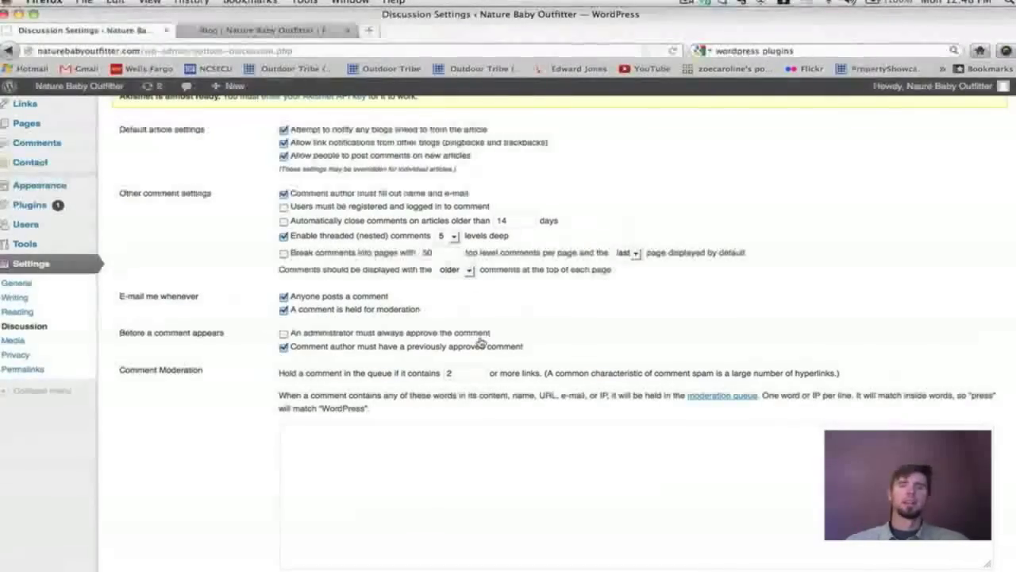
scroll(480, 342, up, 1)
scroll(480, 341, down, 2)
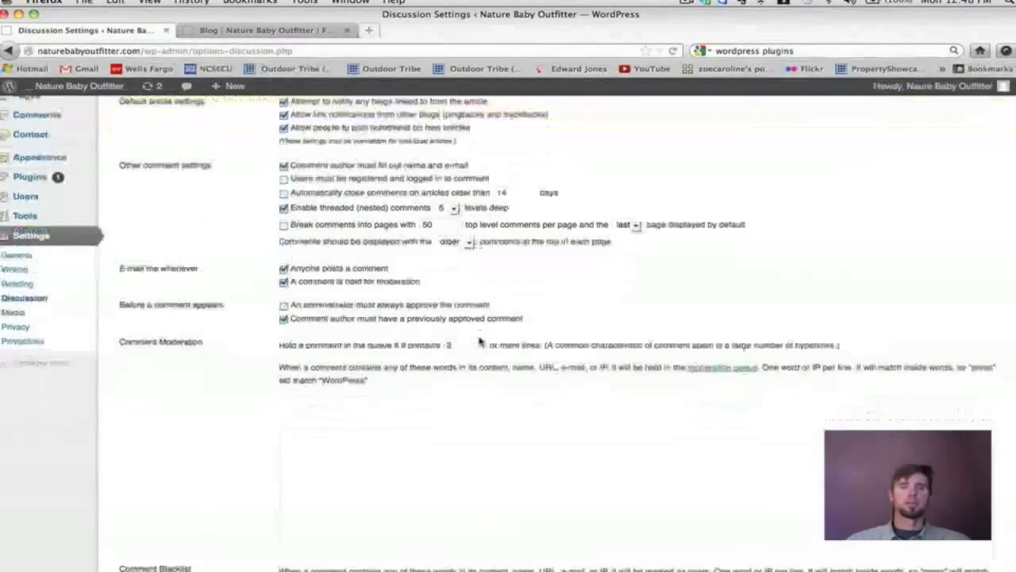
scroll(480, 340, down, 2)
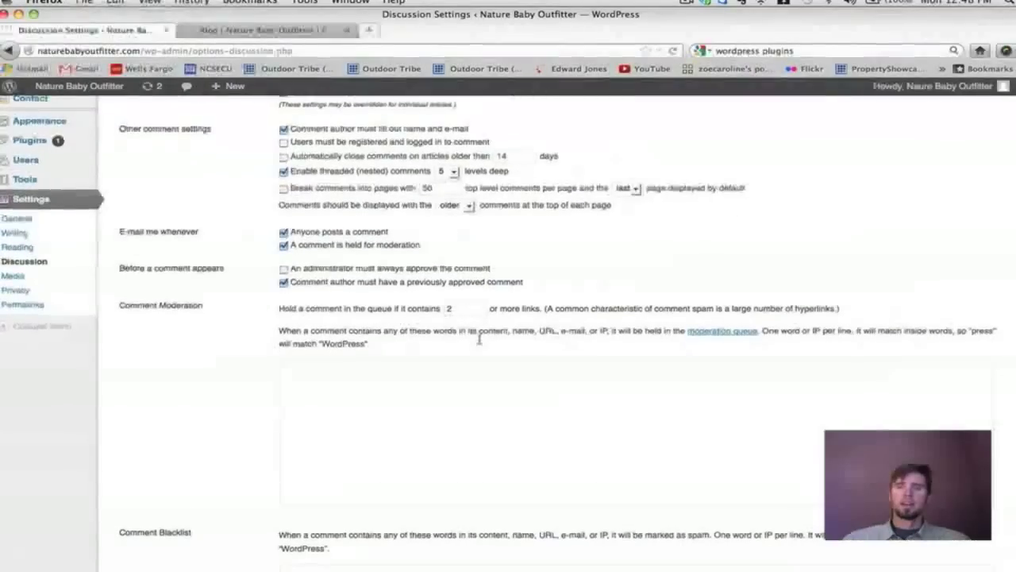
scroll(480, 341, down, 1)
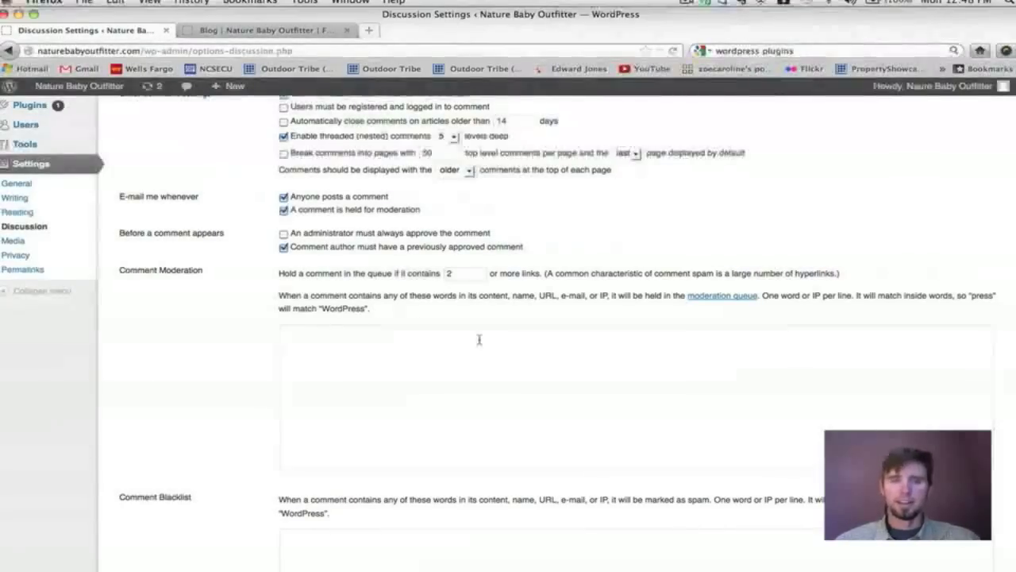
Look over the comment moderation and blacklist word lists and the avatar options.
click(478, 339)
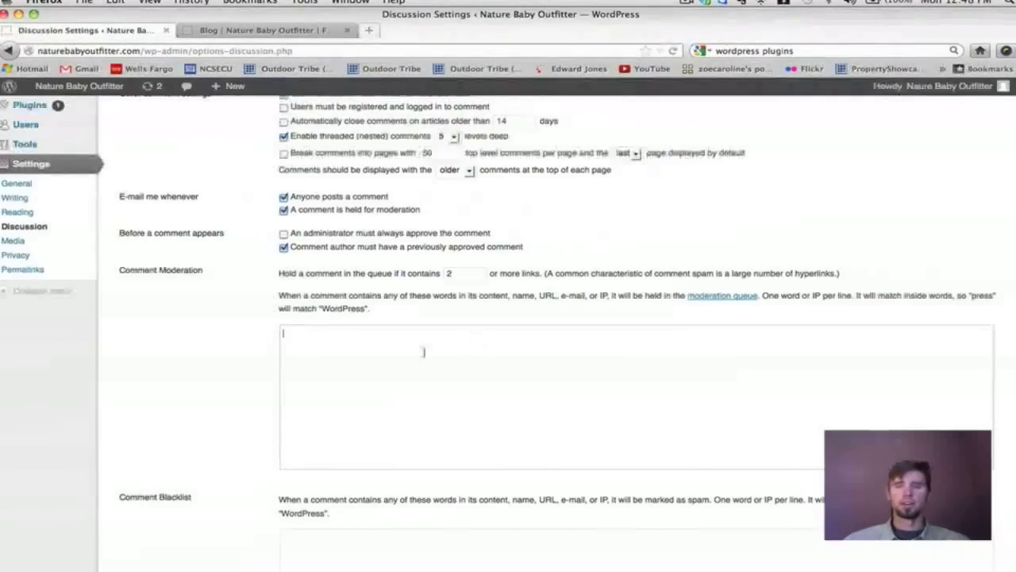
scroll(361, 359, down, 5)
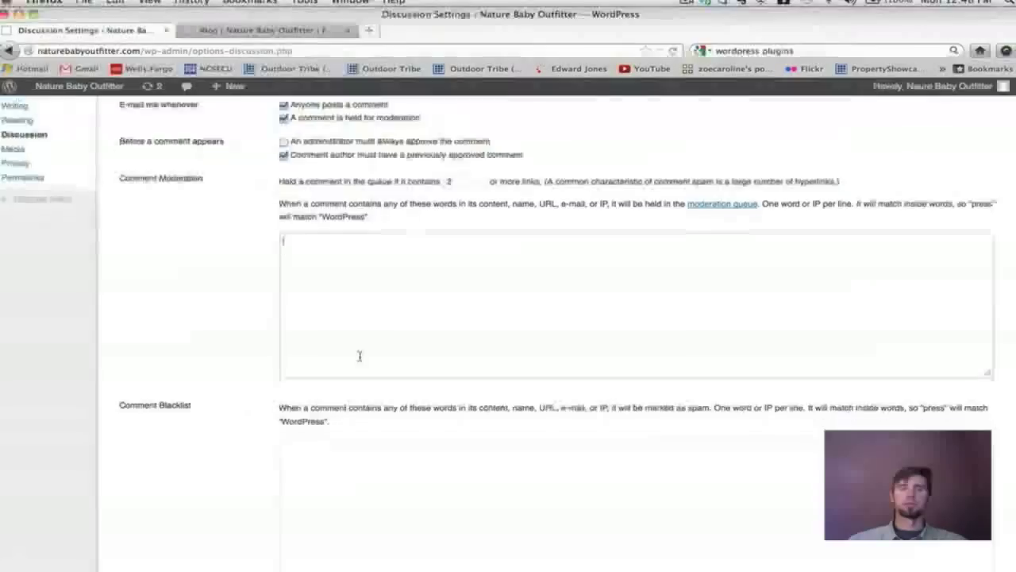
scroll(359, 356, down, 1)
click(312, 285)
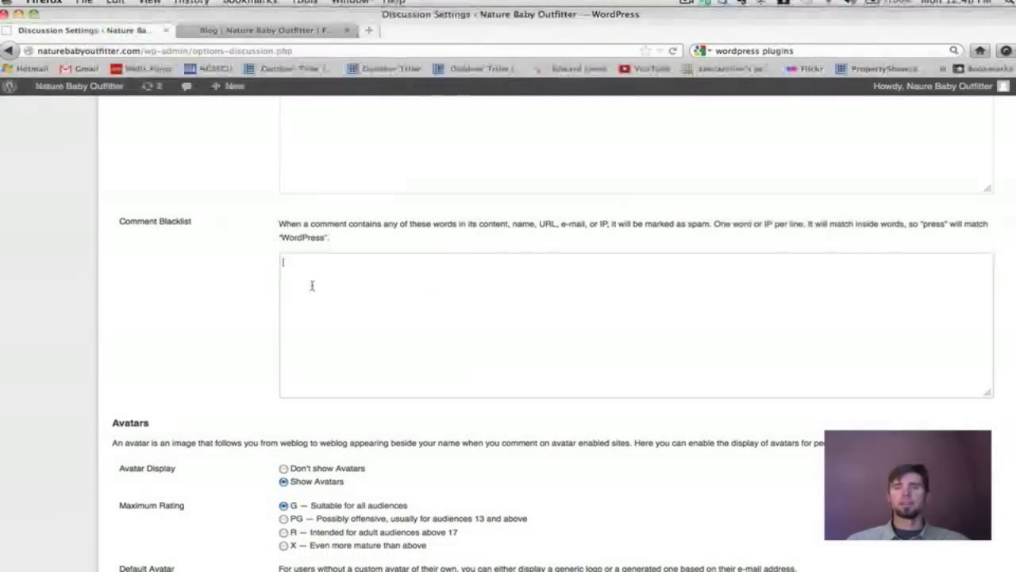
scroll(452, 315, down, 1)
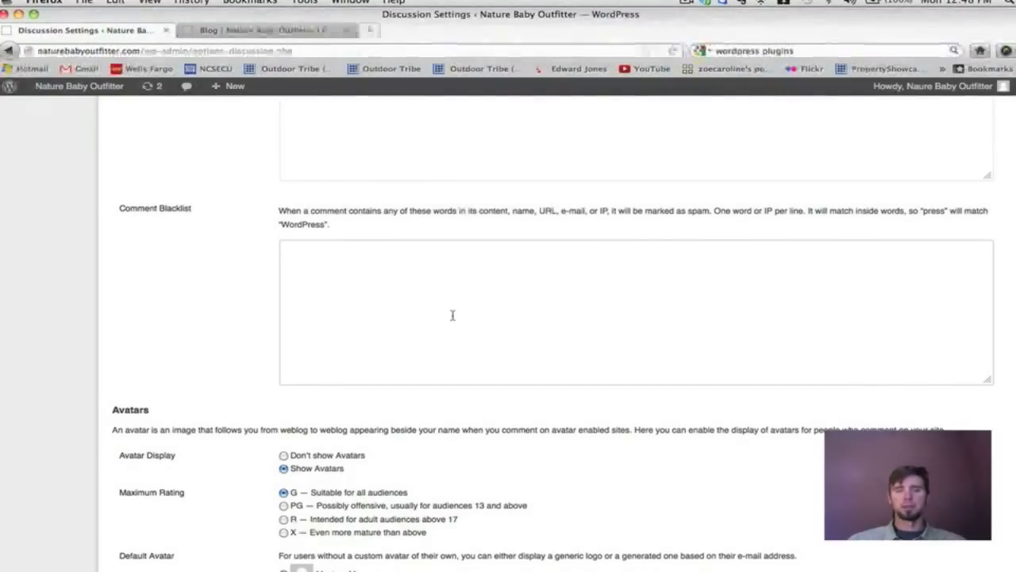
scroll(452, 315, down, 3)
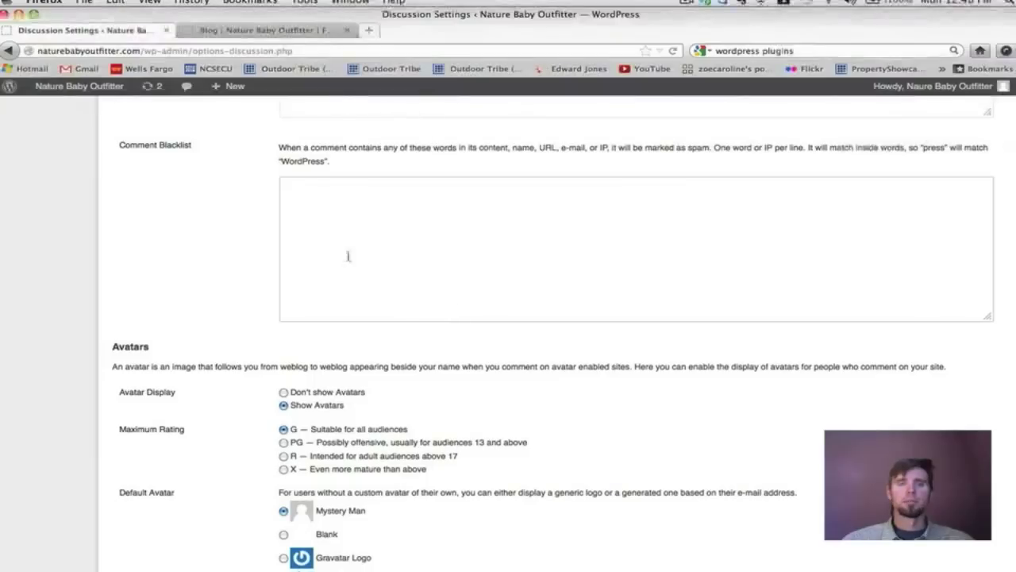
scroll(508, 252, down, 2)
scroll(535, 255, up, 8)
scroll(534, 255, up, 4)
scroll(534, 255, down, 7)
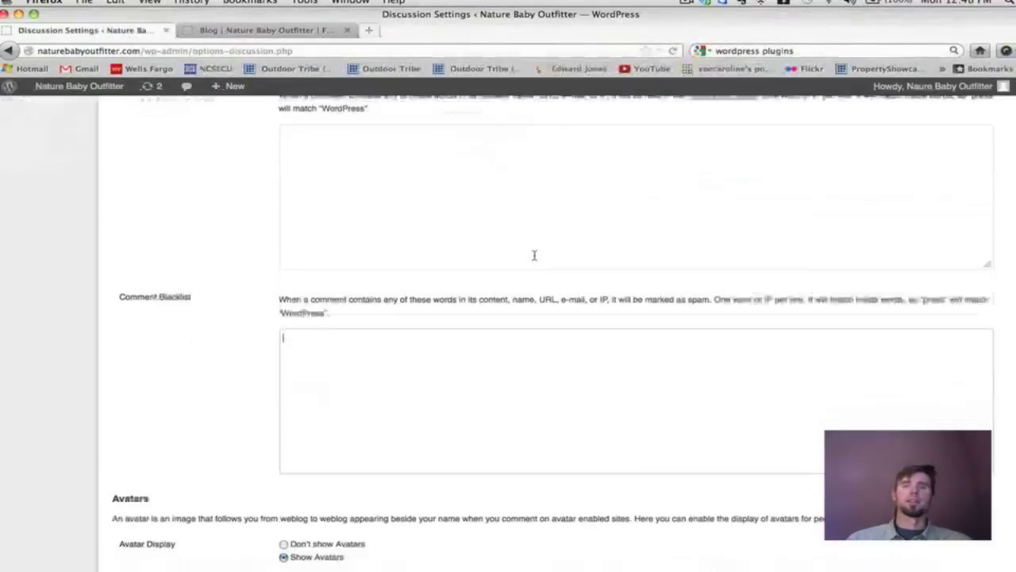
scroll(534, 255, down, 6)
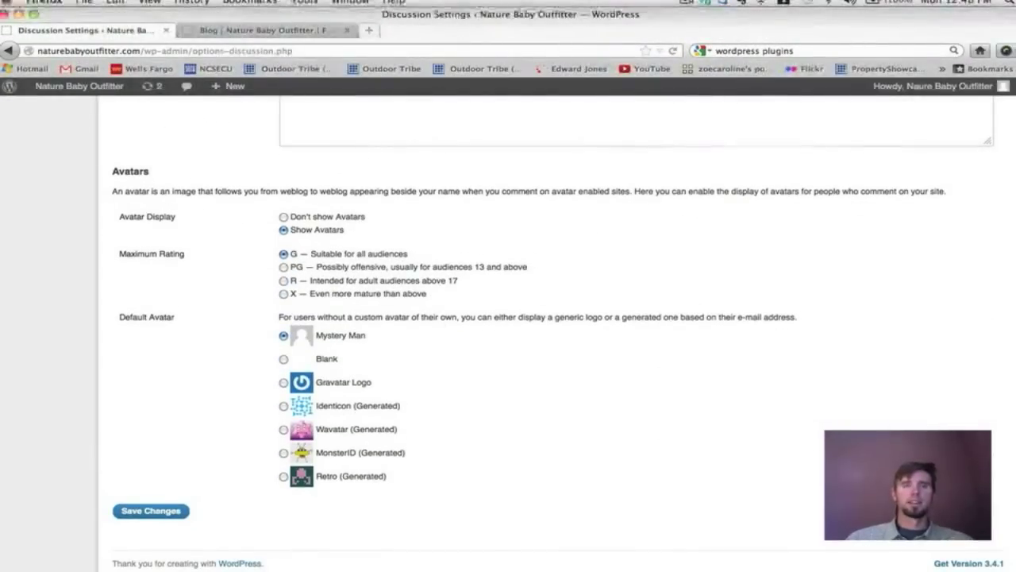
Open the comments of the 'Nature Baby Outfitter New Website' post on the live Blog page.
click(278, 30)
scroll(536, 247, down, 10)
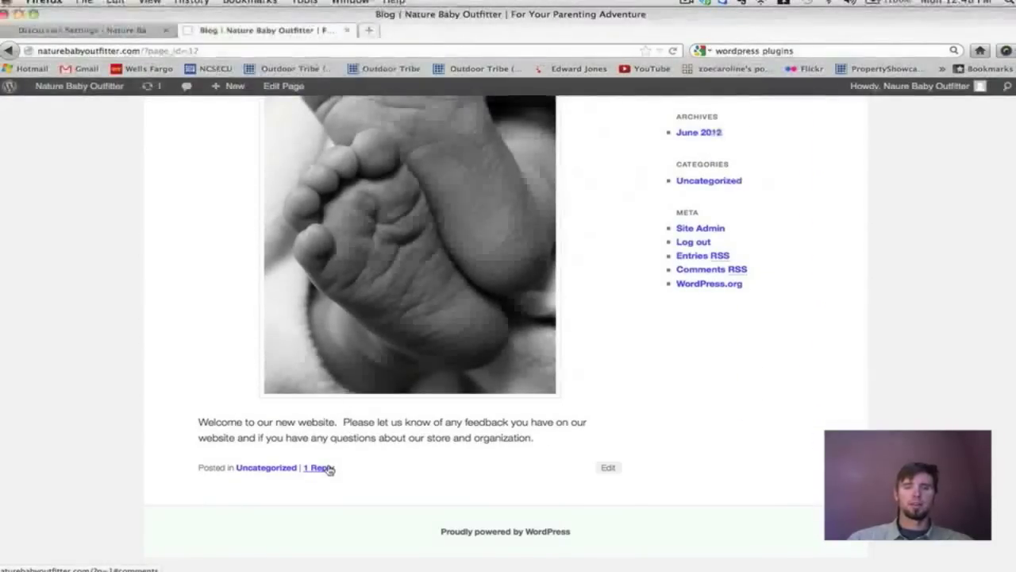
click(325, 467)
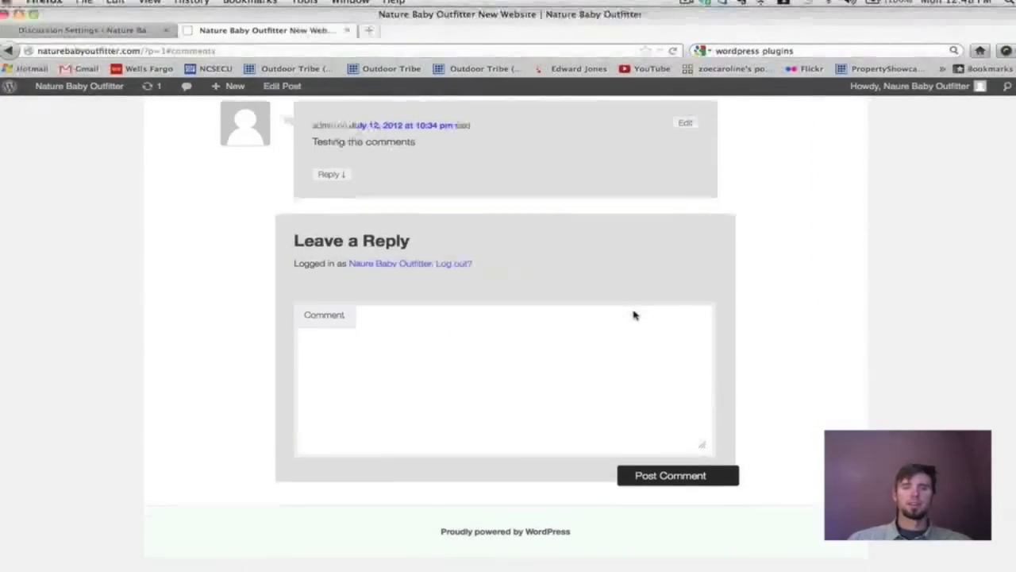
Read the welcome post's test comment, then return to Discussion Settings.
scroll(633, 315, up, 4)
scroll(633, 315, up, 4)
scroll(634, 315, down, 2)
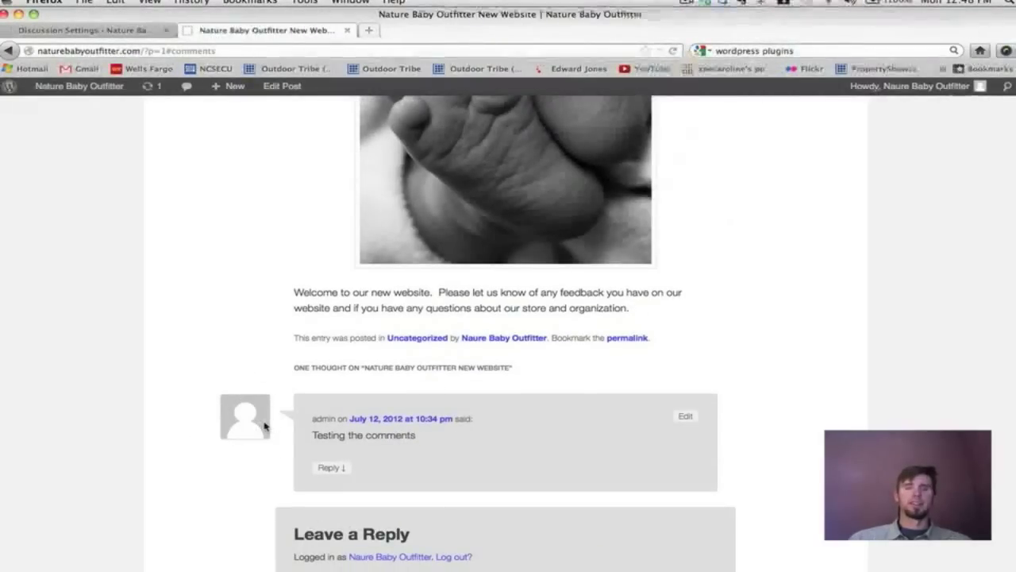
scroll(246, 417, up, 1)
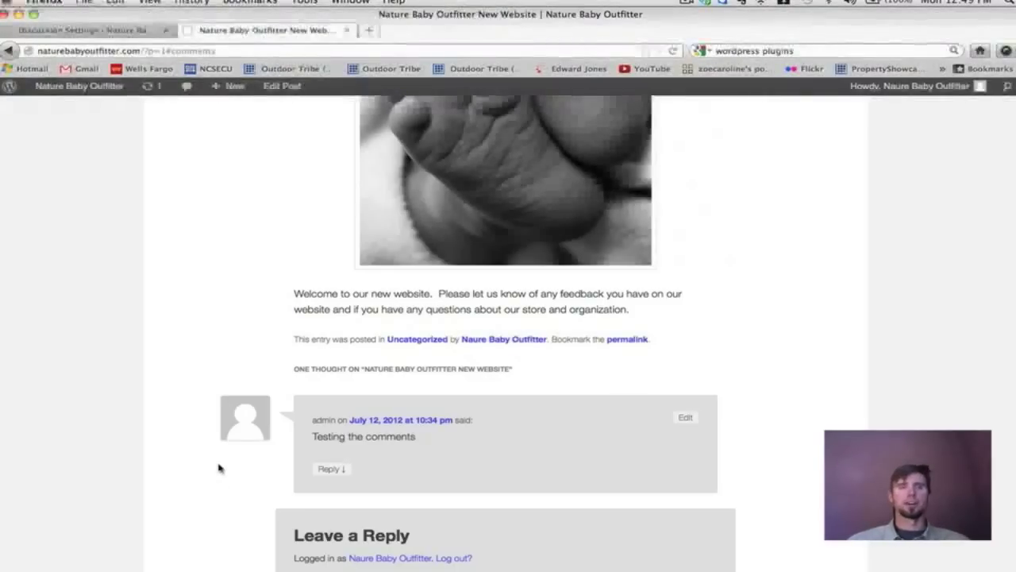
click(100, 30)
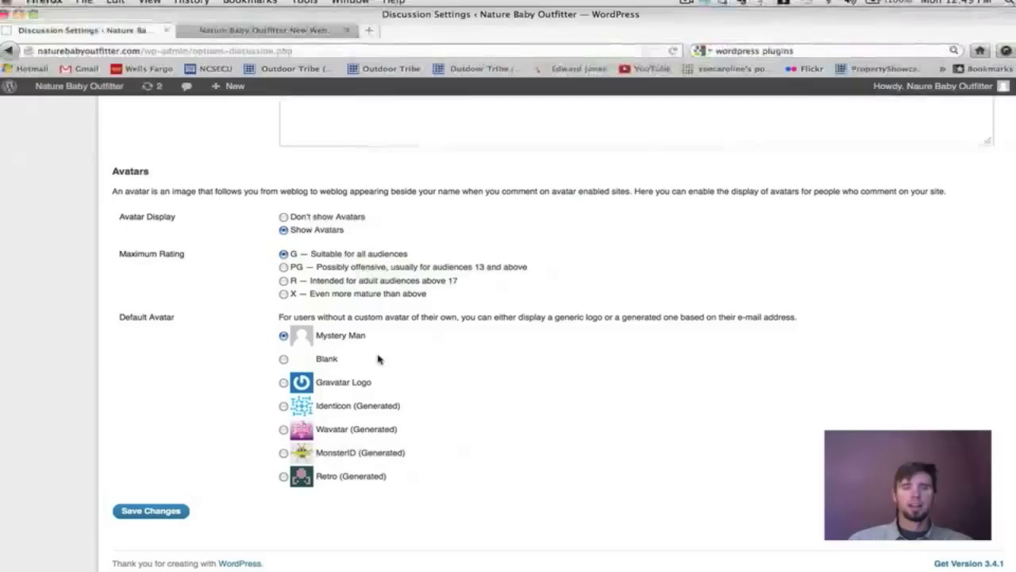
Choose Gravatar Logo as the default avatar and save, cancelling the resend after a server error.
click(283, 384)
click(150, 510)
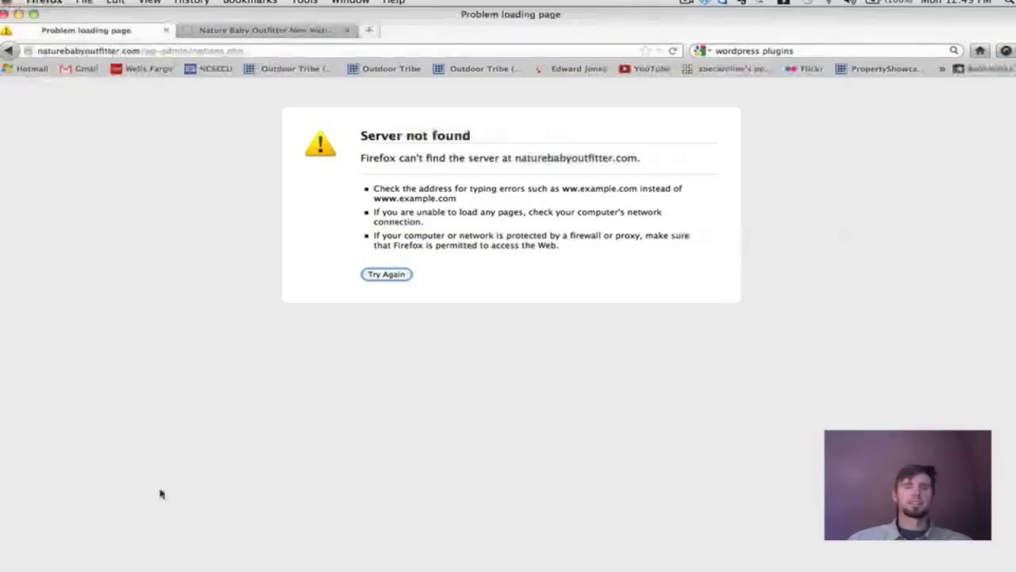
click(387, 275)
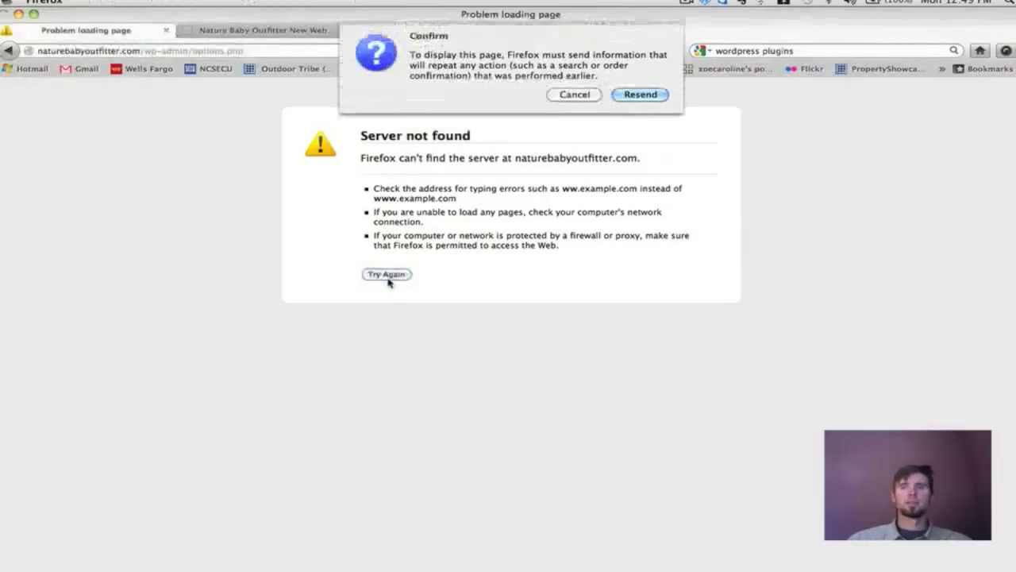
click(582, 94)
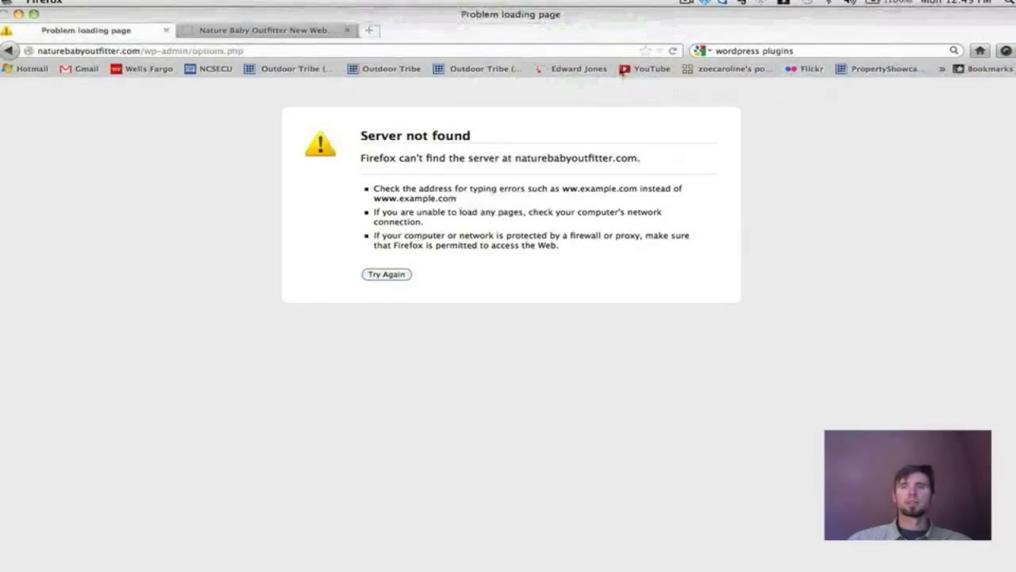
Check the wireless connection, reload and resend the form, and save the Gravatar Logo avatar.
click(760, 4)
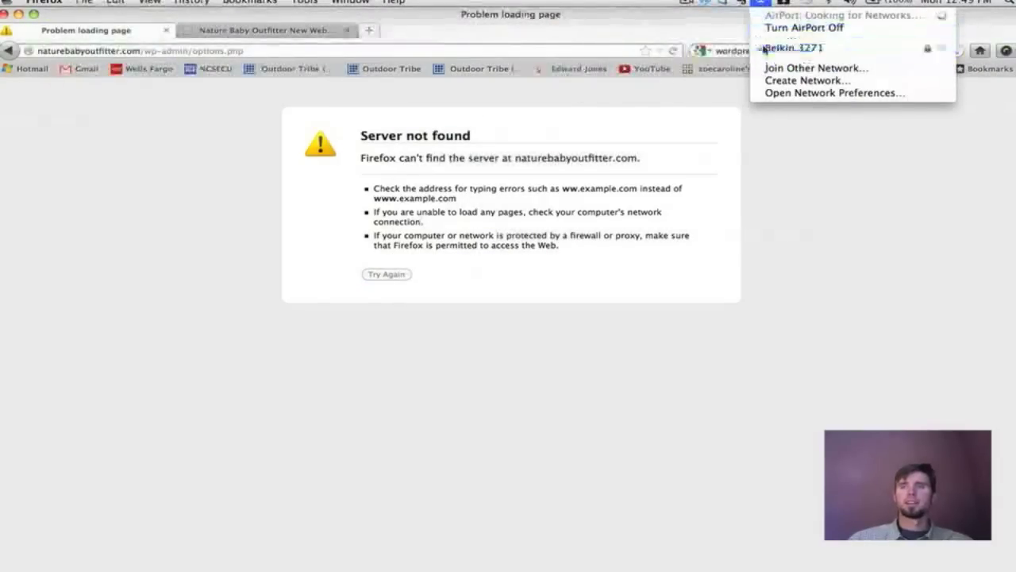
click(699, 28)
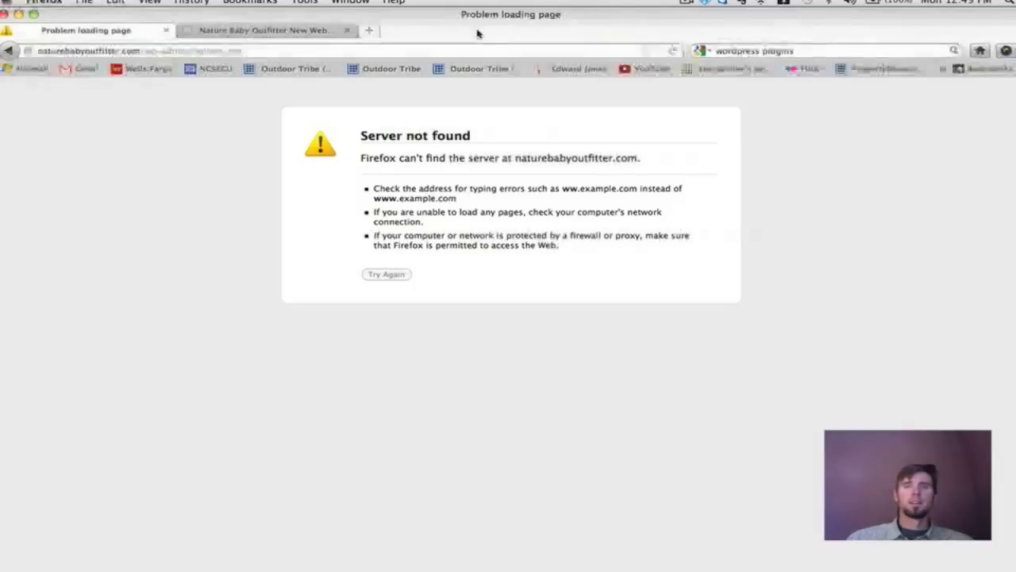
click(672, 53)
click(635, 94)
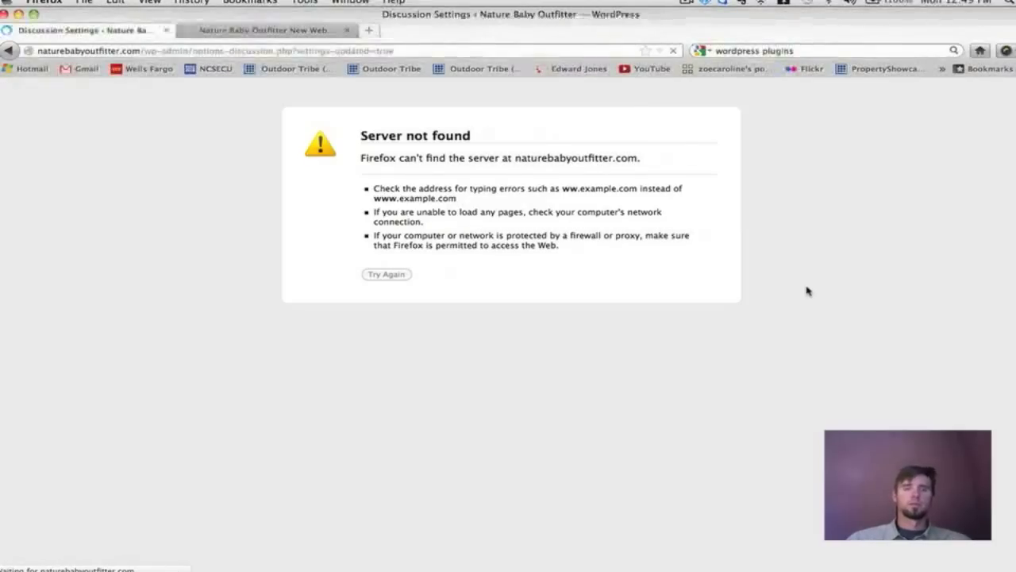
scroll(807, 291, down, 10)
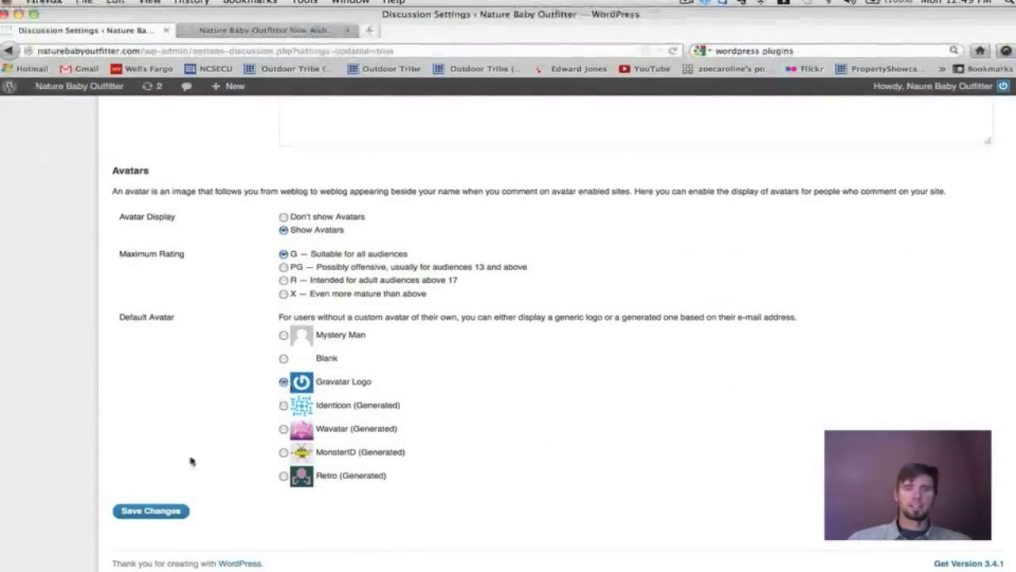
click(146, 511)
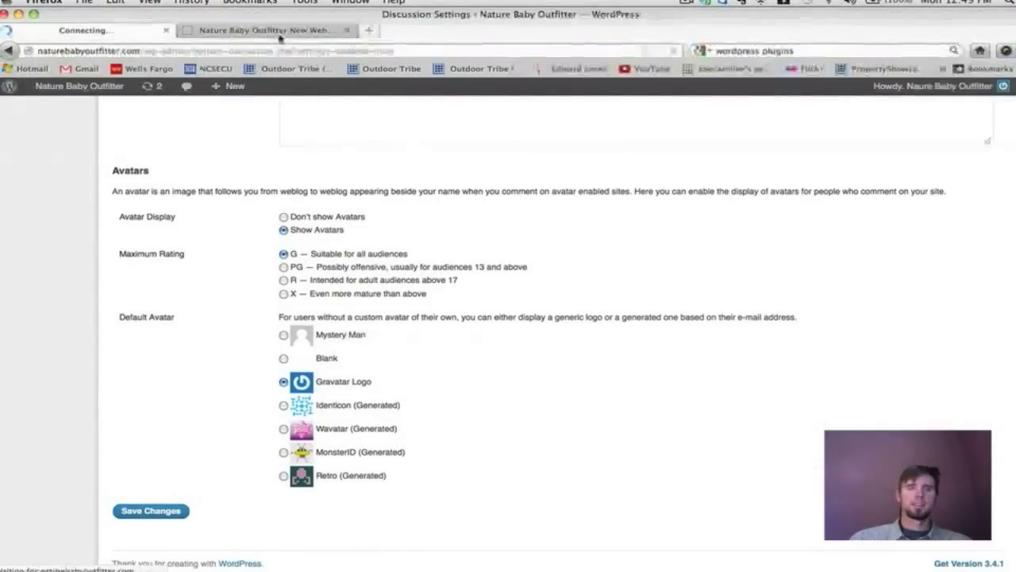
click(277, 33)
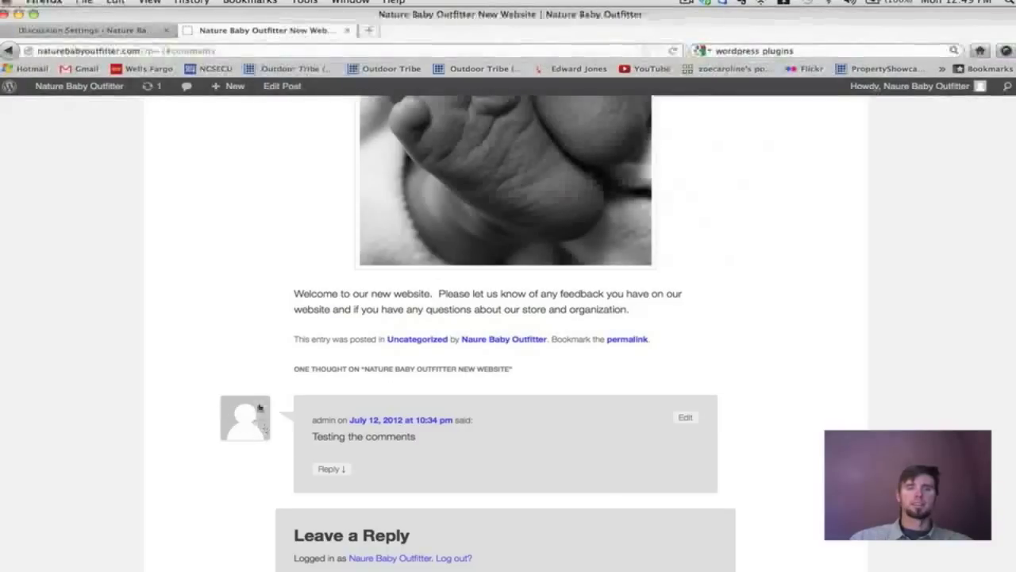
Reload the New Website post to see the test comment's Gravatar logo avatar, and open a blank tab.
click(674, 50)
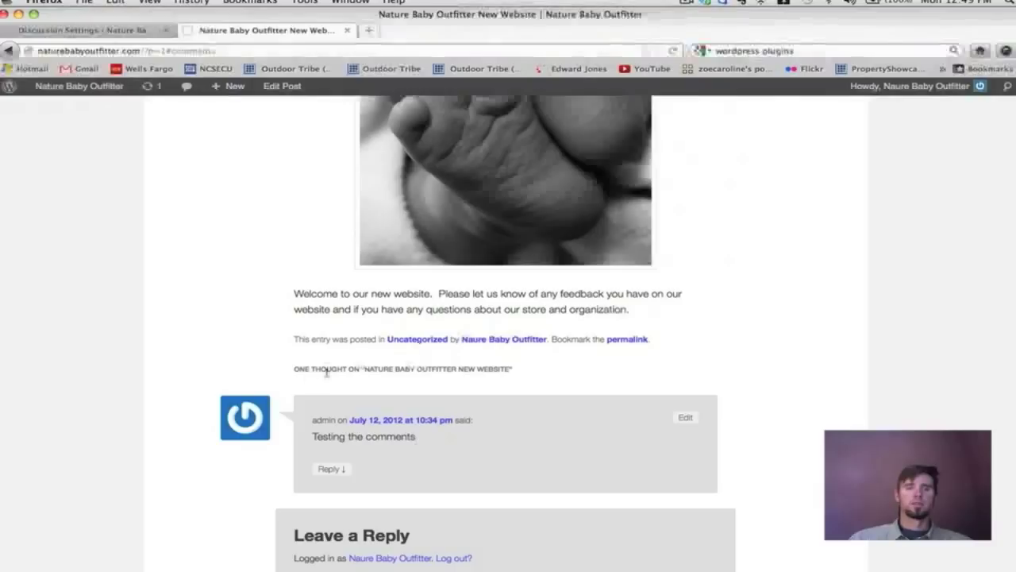
scroll(270, 459, up, 10)
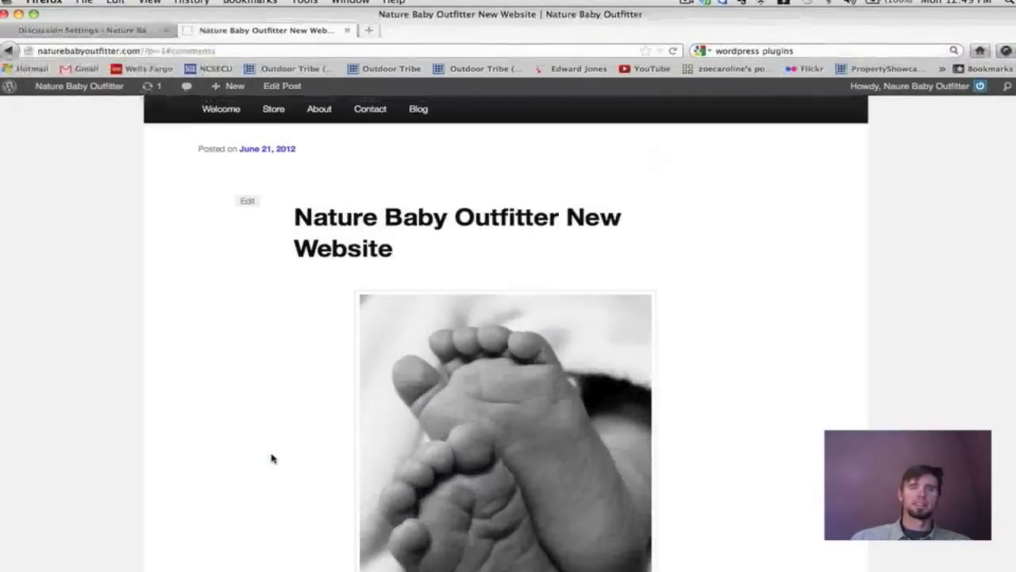
scroll(181, 268, down, 10)
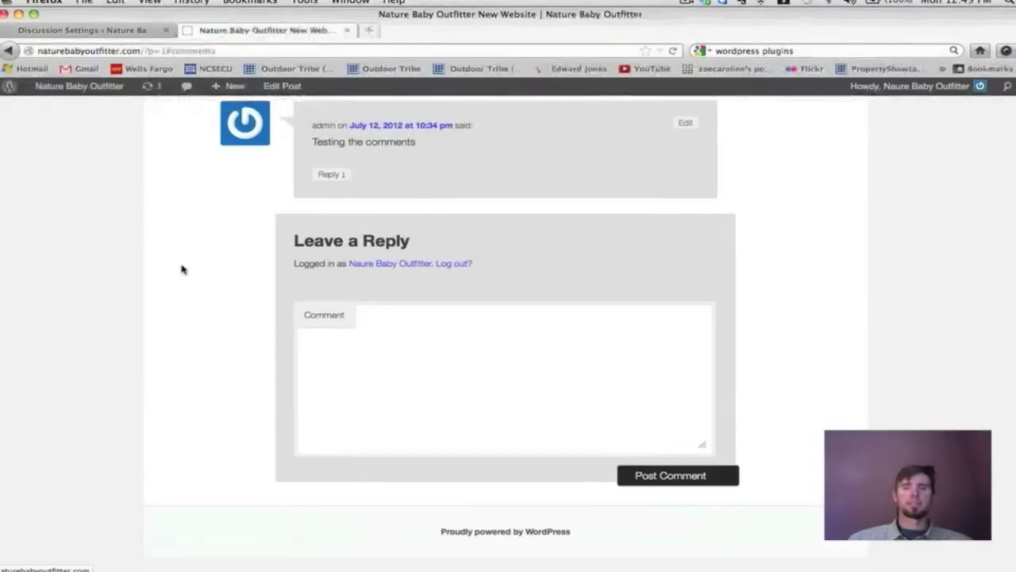
scroll(181, 267, up, 4)
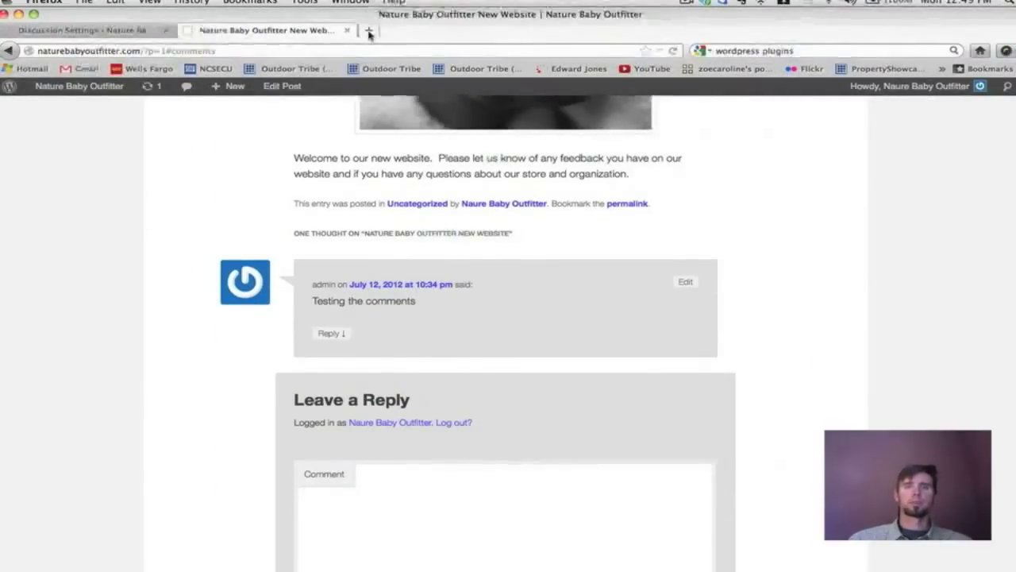
click(369, 30)
click(811, 53)
Search the web for 'gravatar' and open the official Gravatar homepage.
key(super+a)
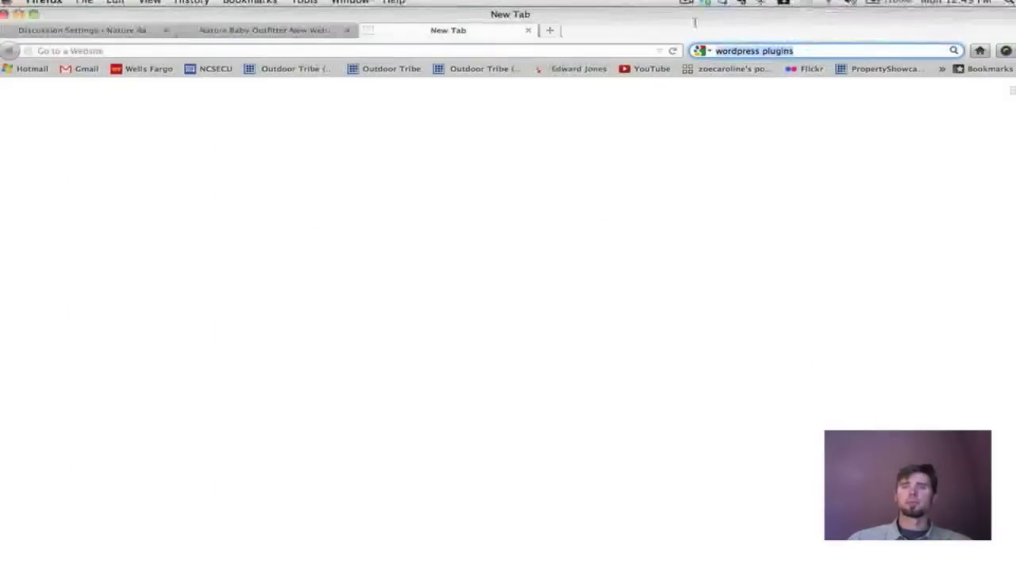
text(gravat)
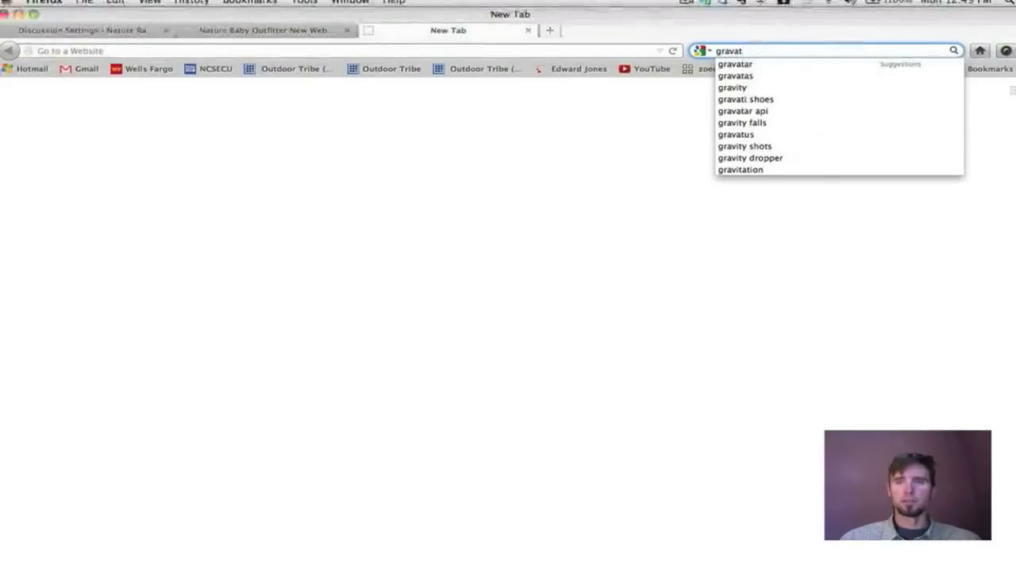
text(ar)
key(Return)
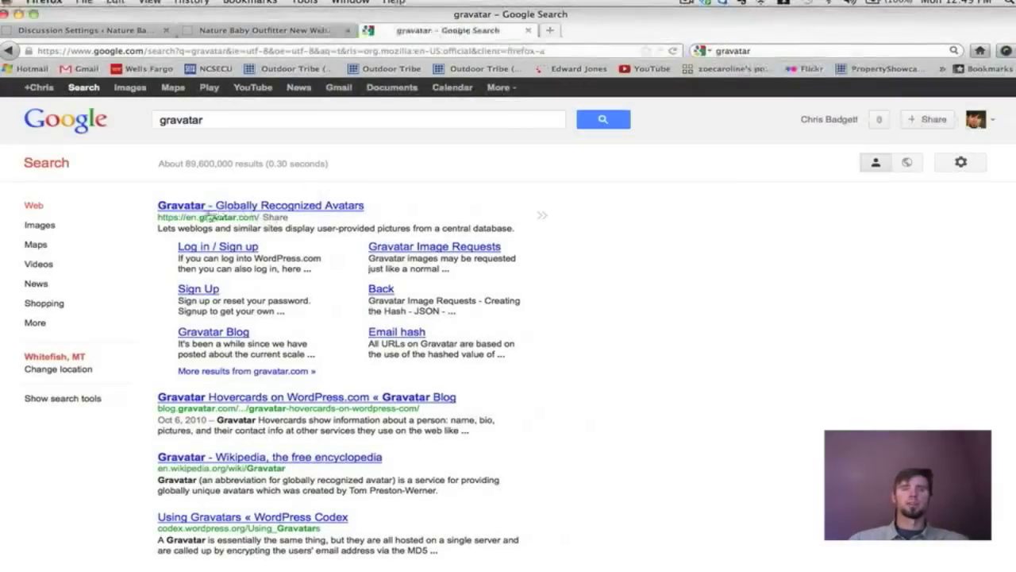
click(266, 213)
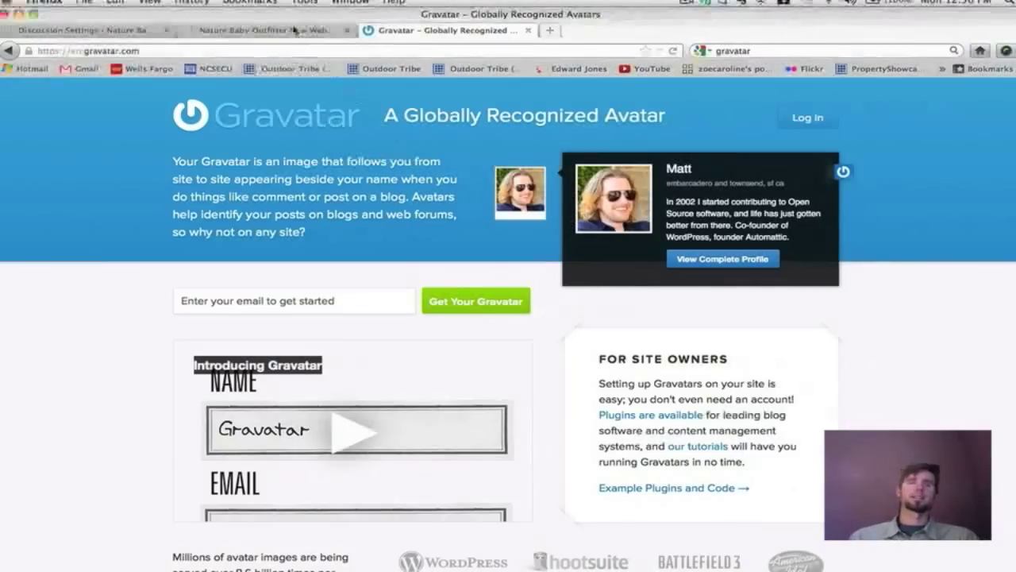
click(92, 32)
Confirm the Discussion Settings were saved, review Media Settings, then go to Privacy Settings.
scroll(531, 302, down, 15)
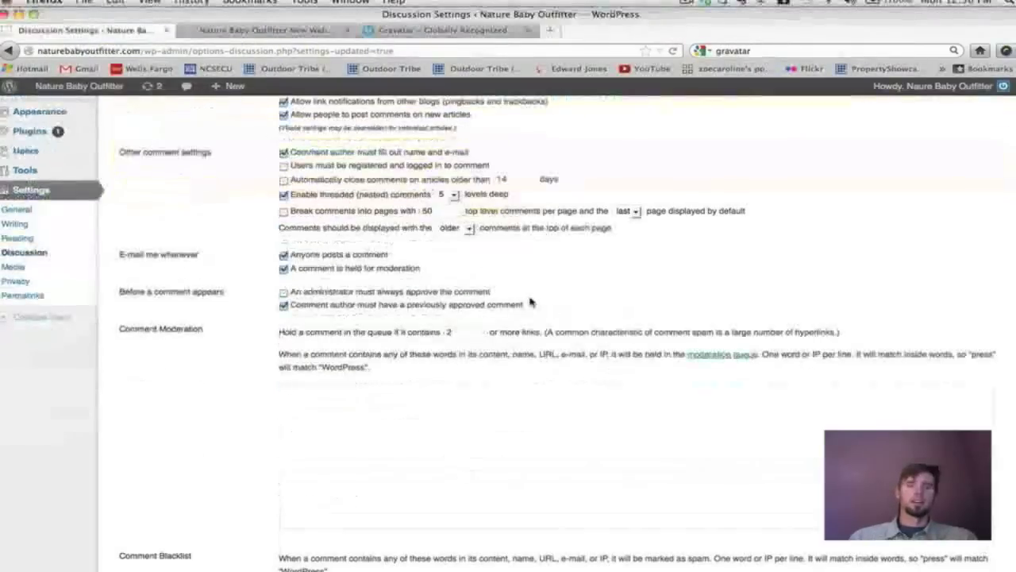
scroll(530, 302, up, 12)
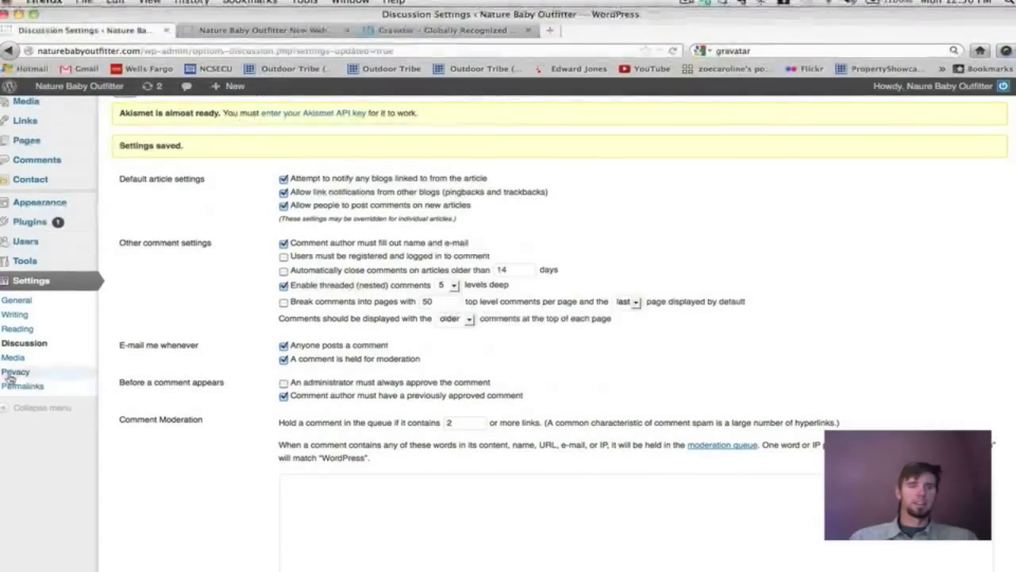
click(12, 358)
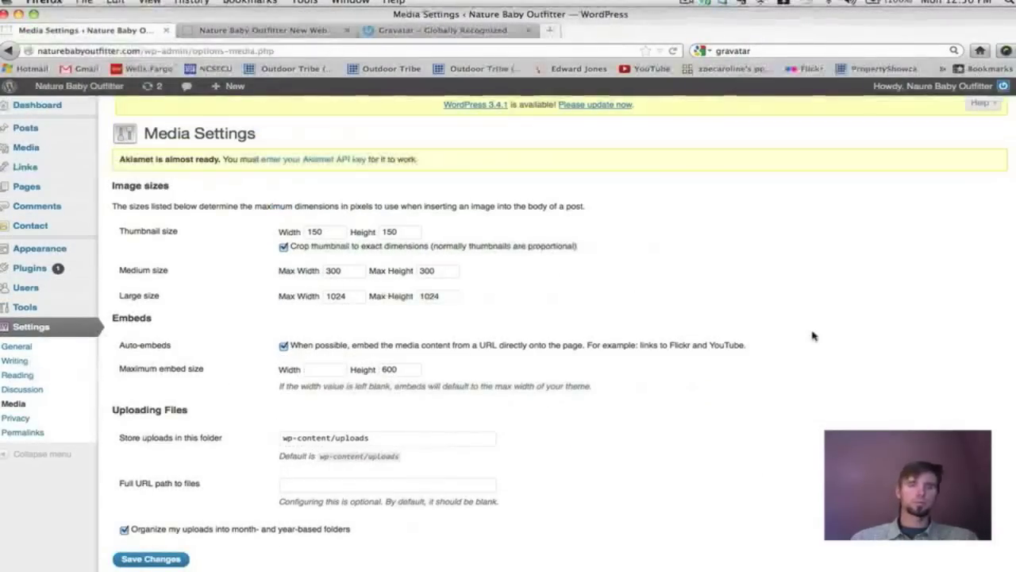
scroll(813, 336, down, 2)
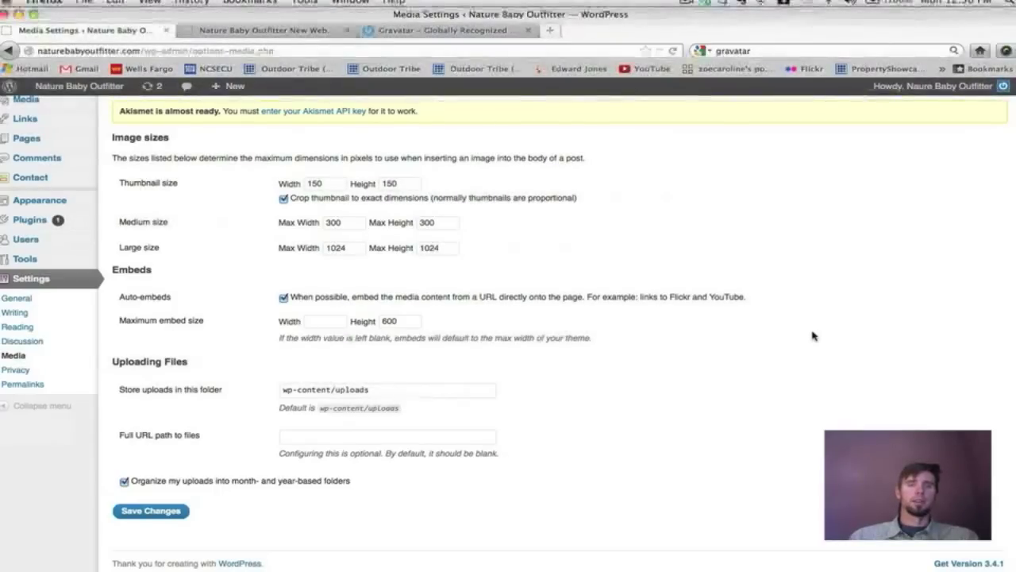
scroll(602, 508, up, 2)
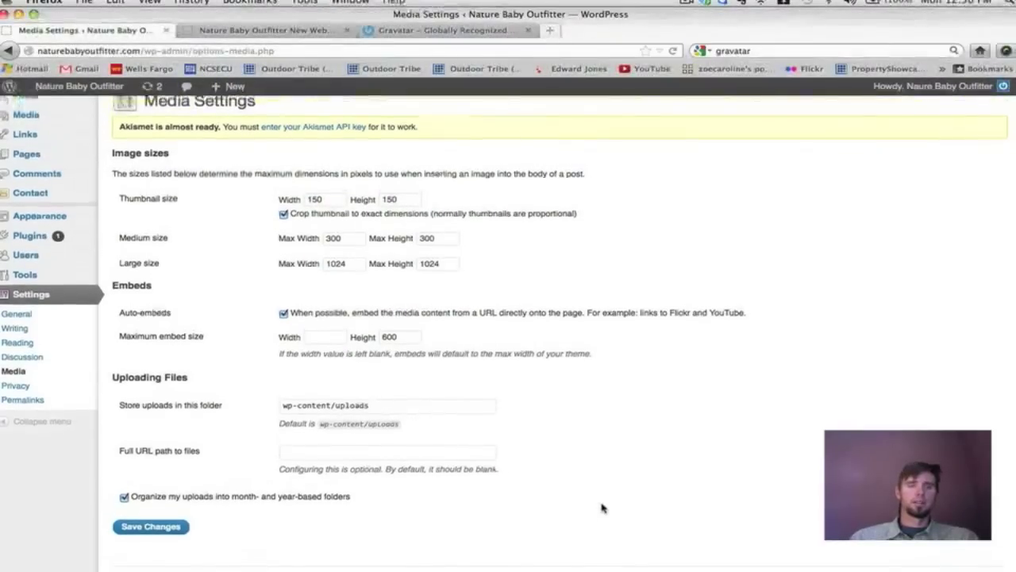
scroll(601, 508, down, 2)
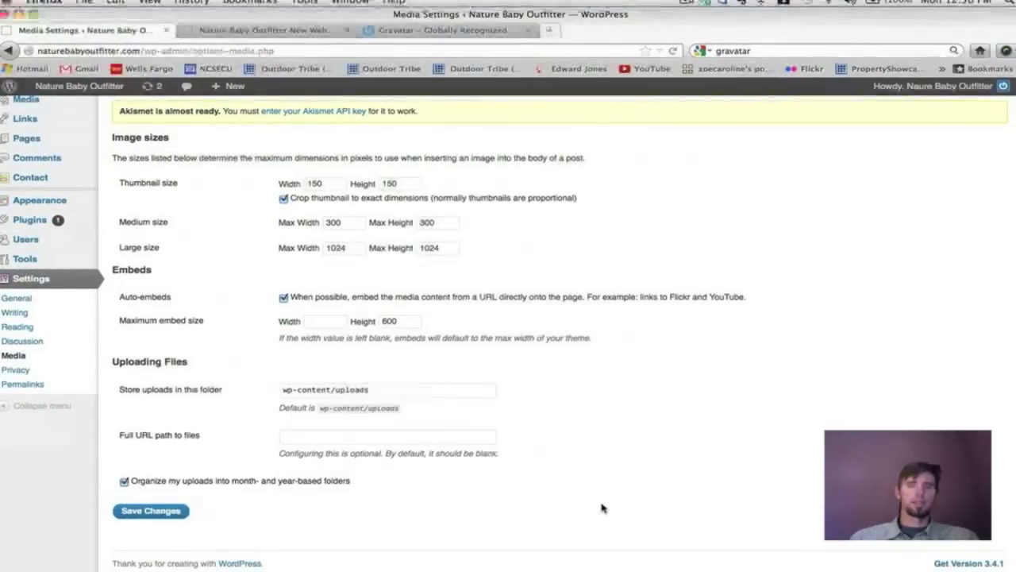
scroll(601, 507, up, 2)
scroll(601, 506, down, 2)
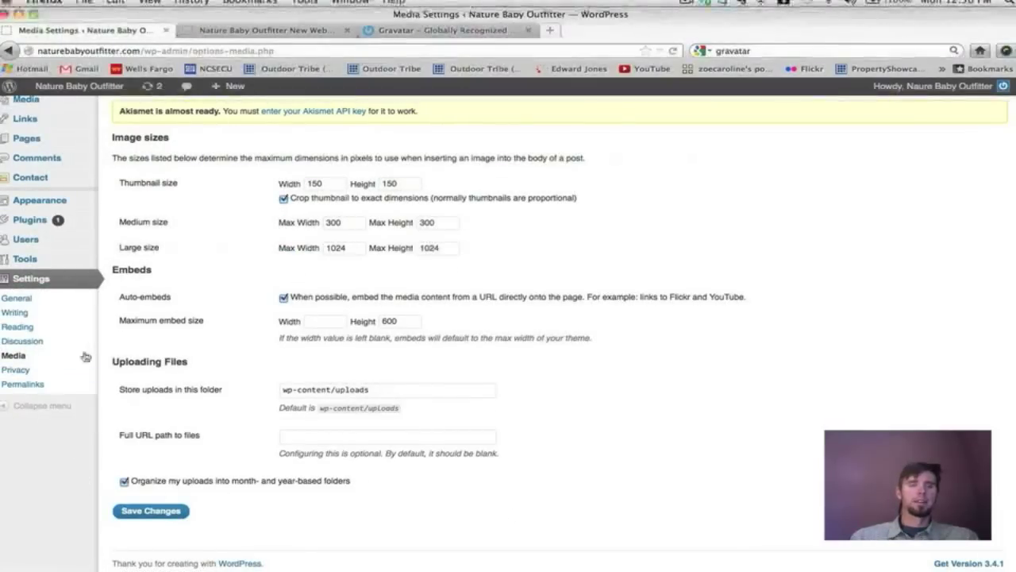
click(30, 371)
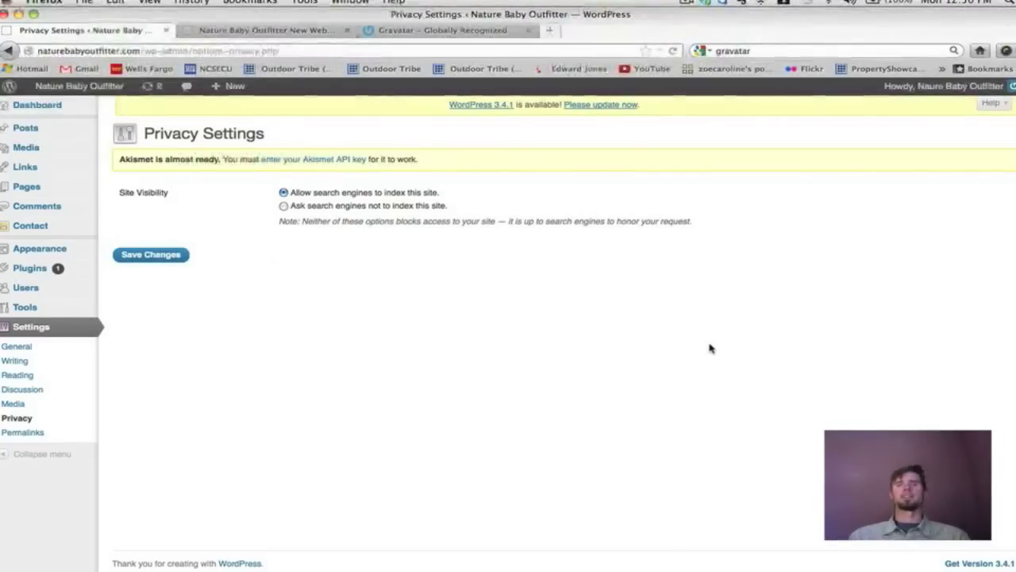
Toggle Site Visibility and leave 'Allow search engines to index this site' selected.
click(285, 206)
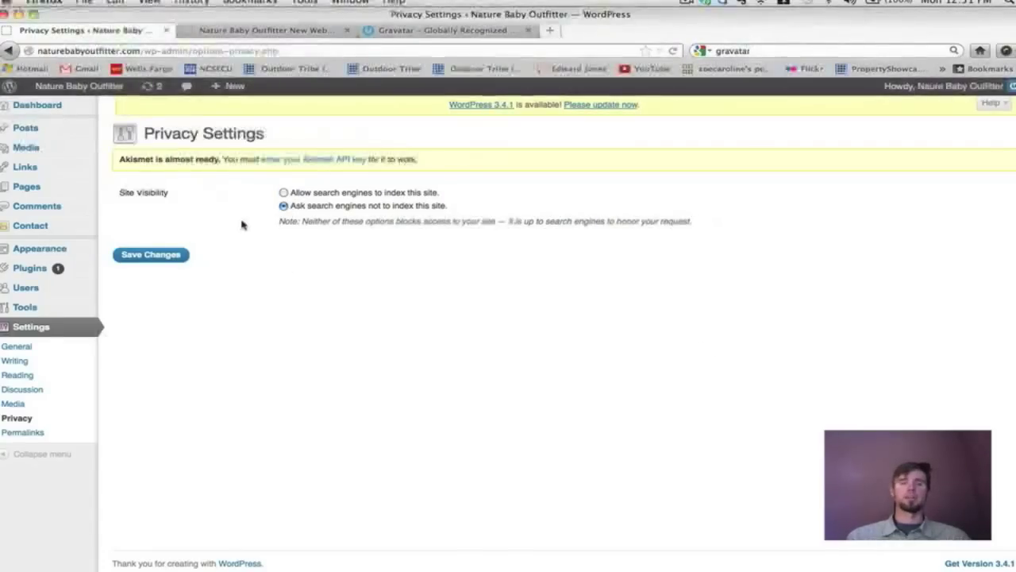
click(283, 194)
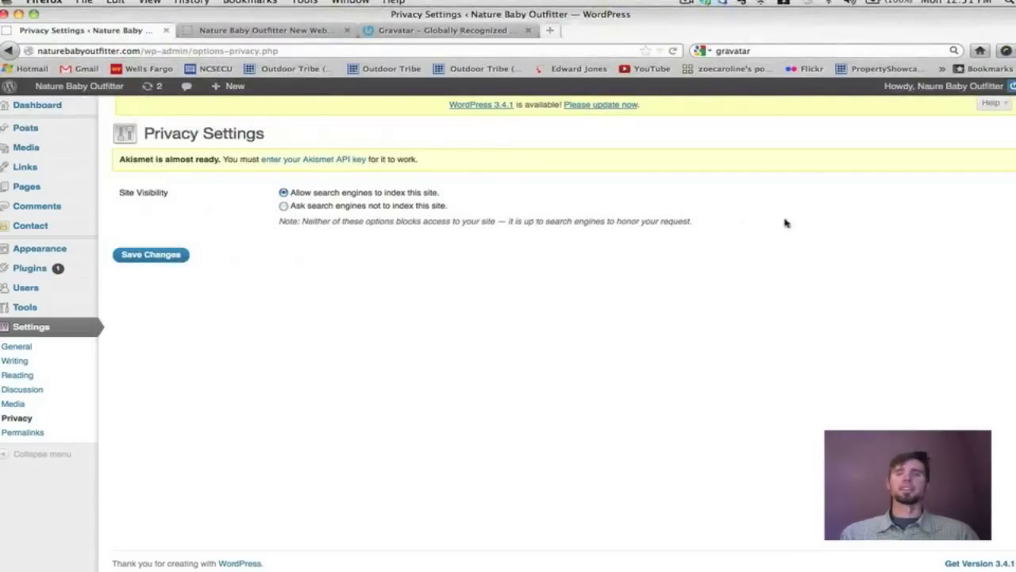
drag(574, 225, 286, 230)
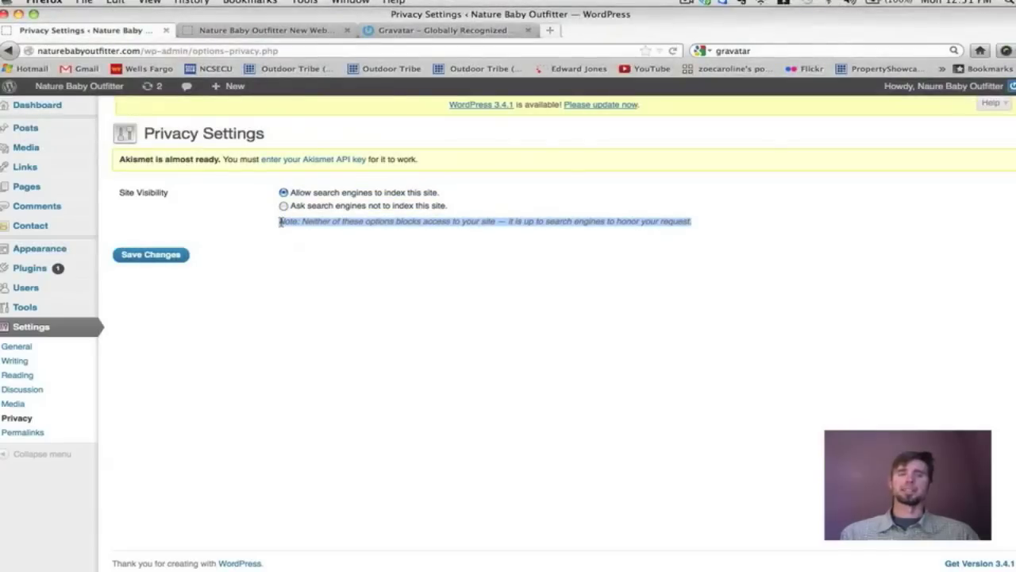
click(353, 241)
drag(692, 223, 279, 224)
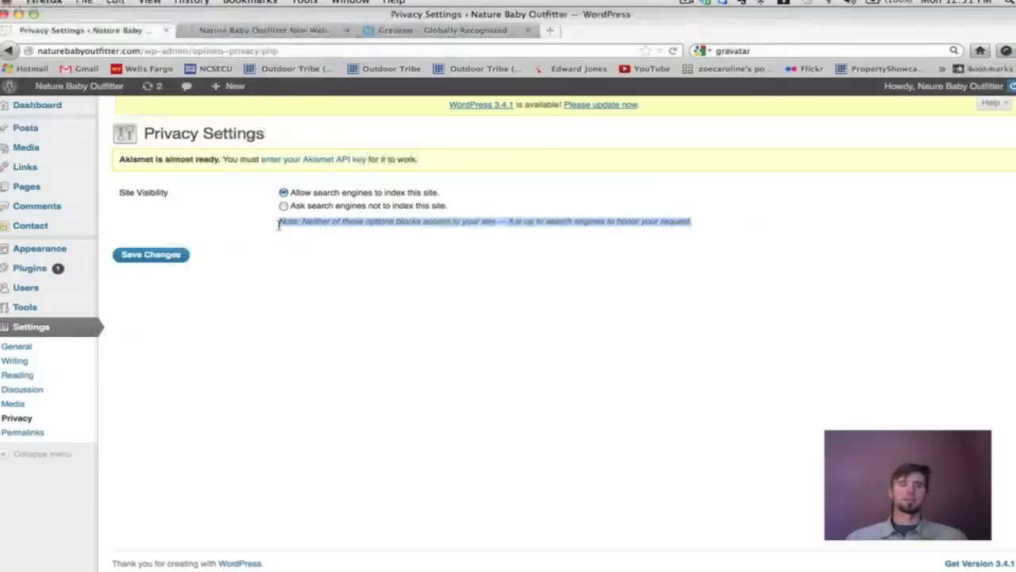
mouse_move(44, 268)
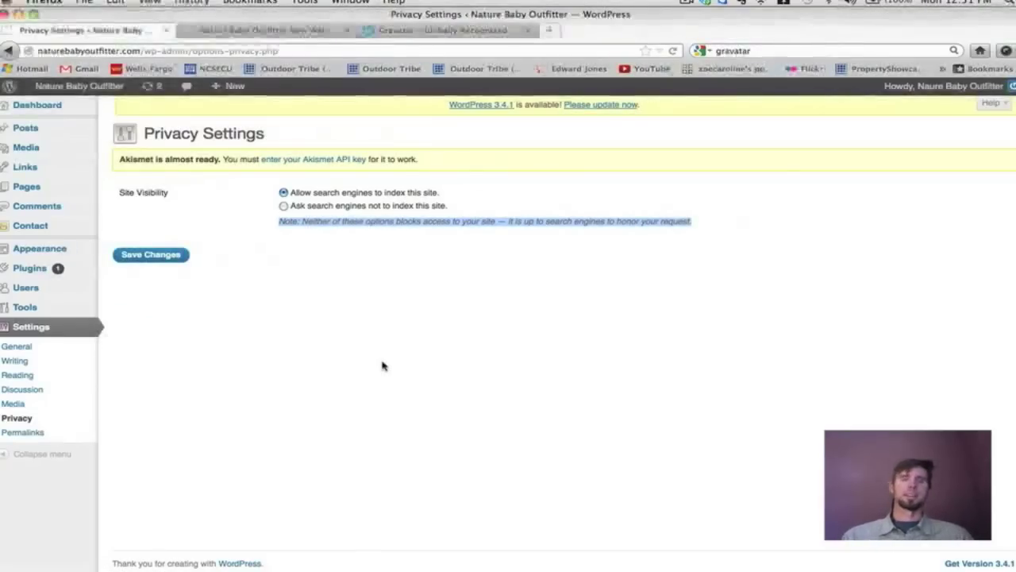
drag(262, 213, 408, 256)
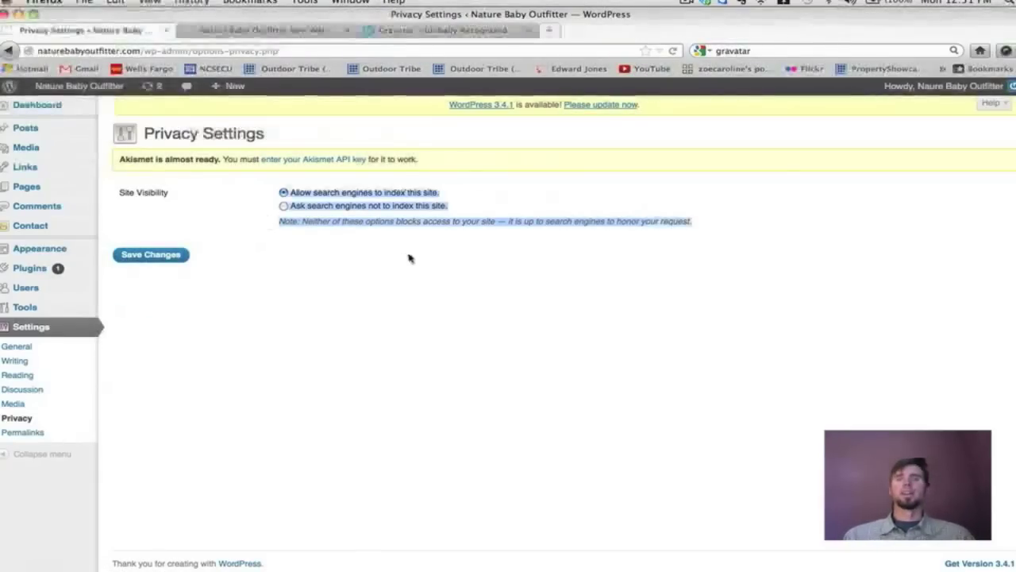
click(271, 231)
drag(274, 189, 275, 227)
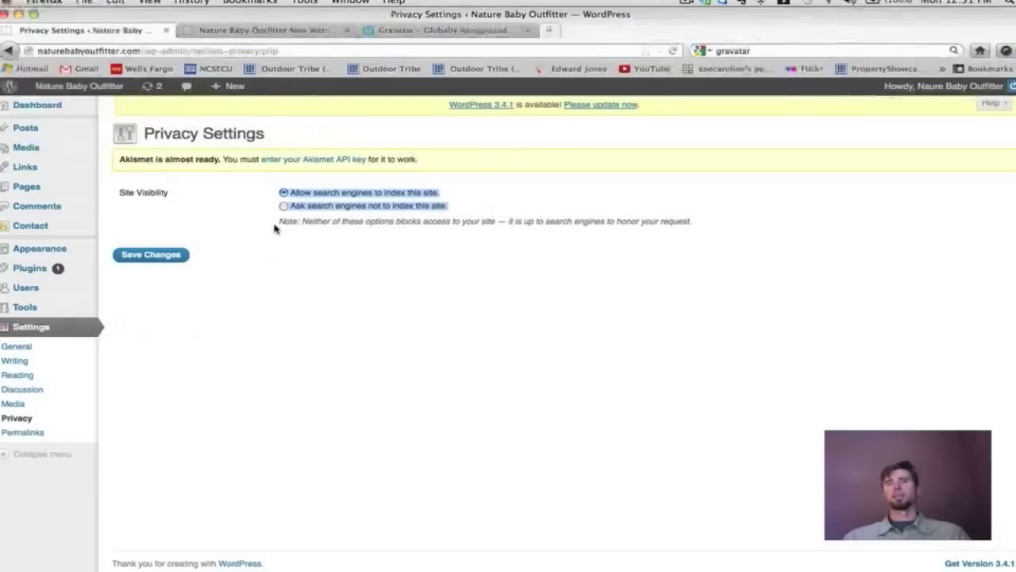
click(266, 229)
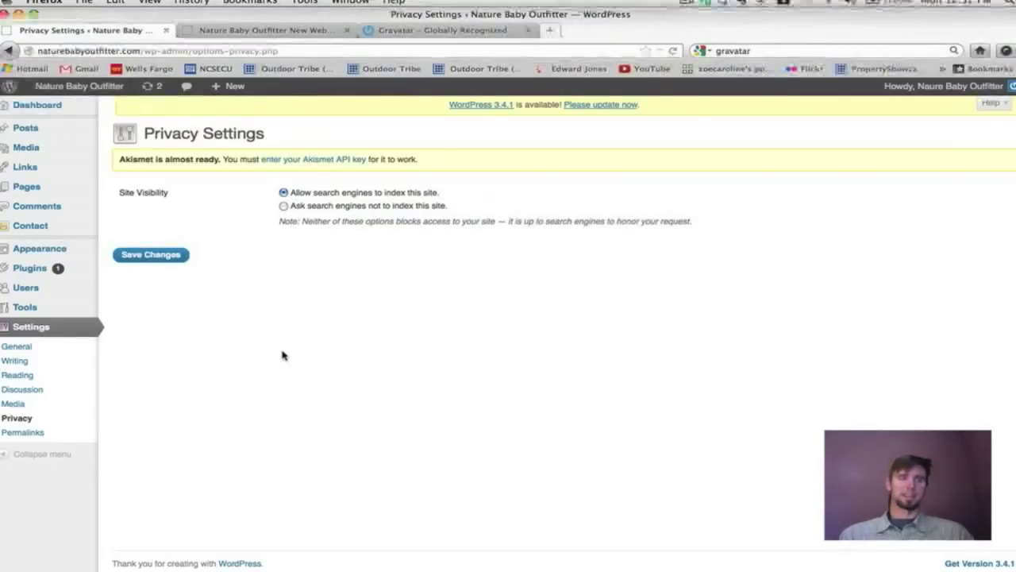
click(16, 434)
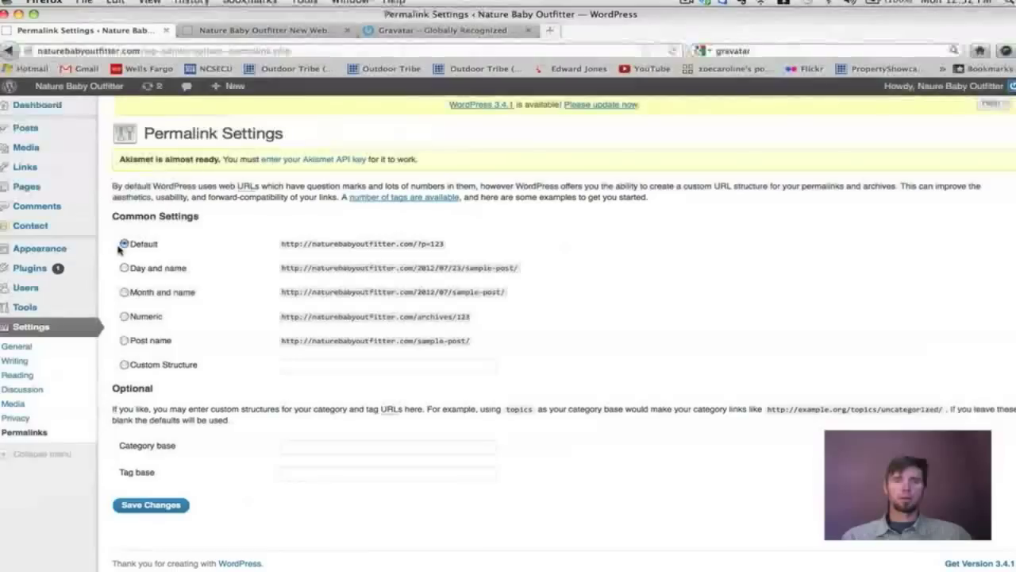
Keep the Default permalink structure, then check the live Store page's ?page_id=8 address.
click(124, 340)
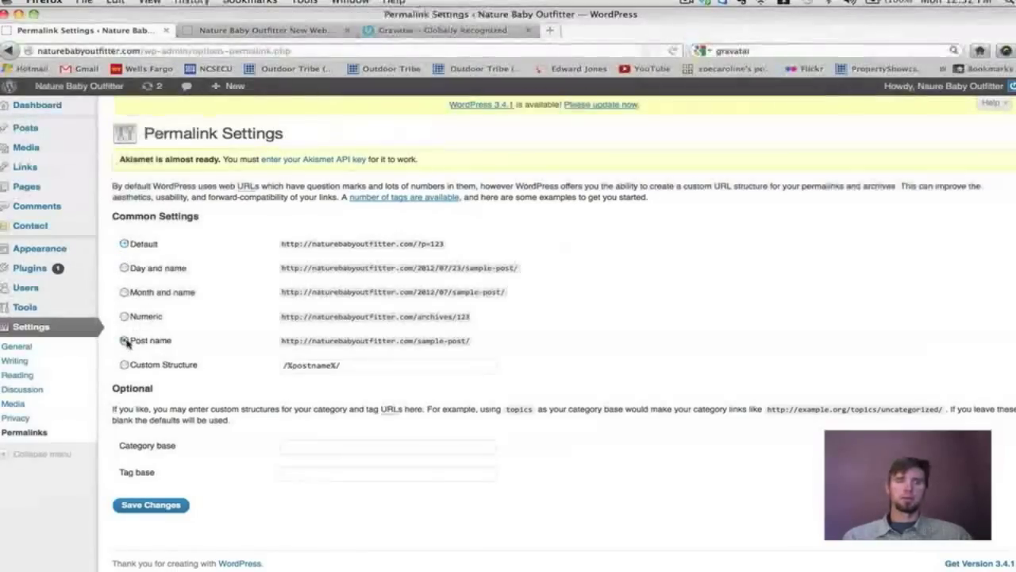
click(125, 244)
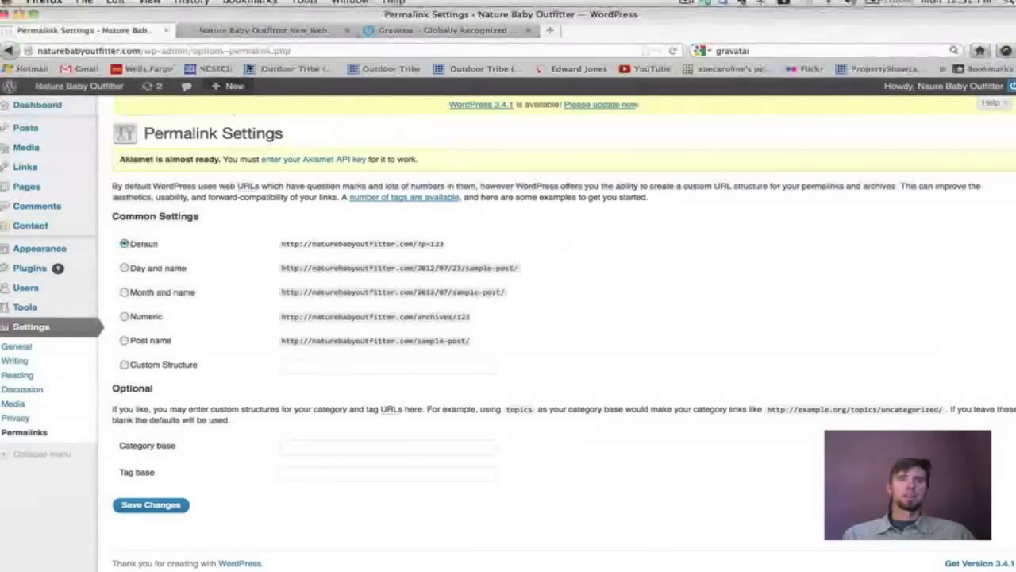
click(256, 30)
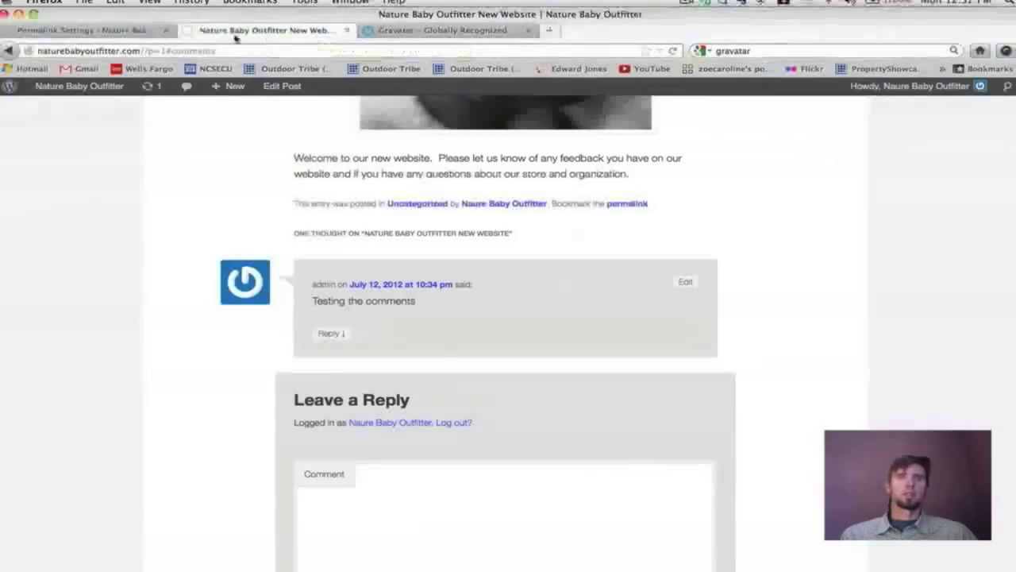
scroll(204, 178, up, 10)
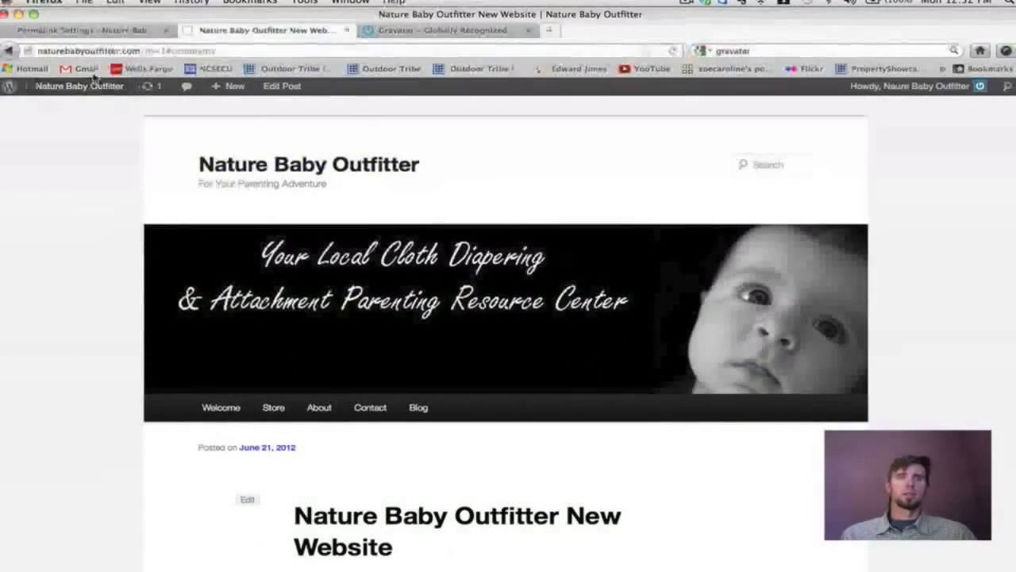
click(231, 406)
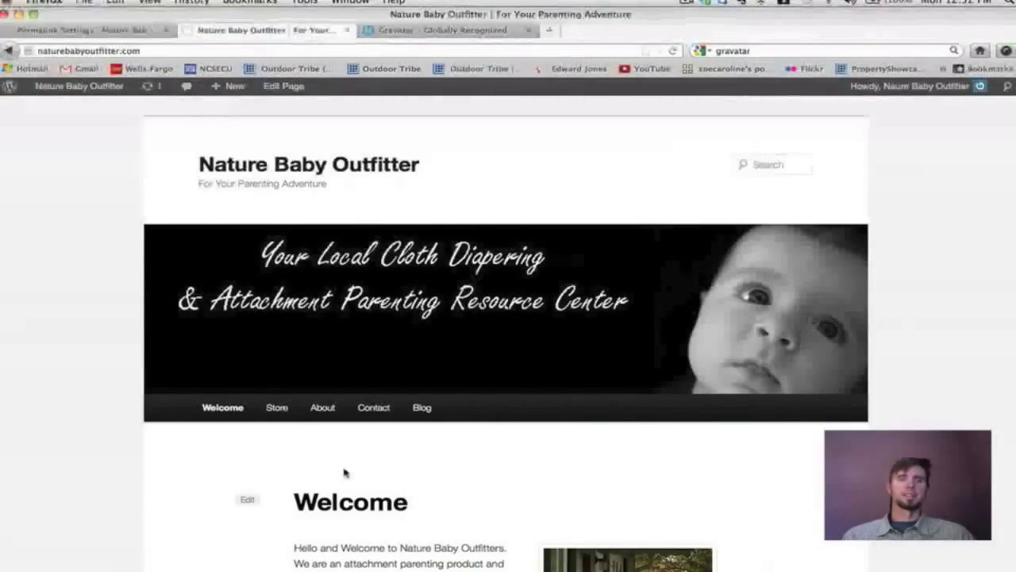
click(279, 408)
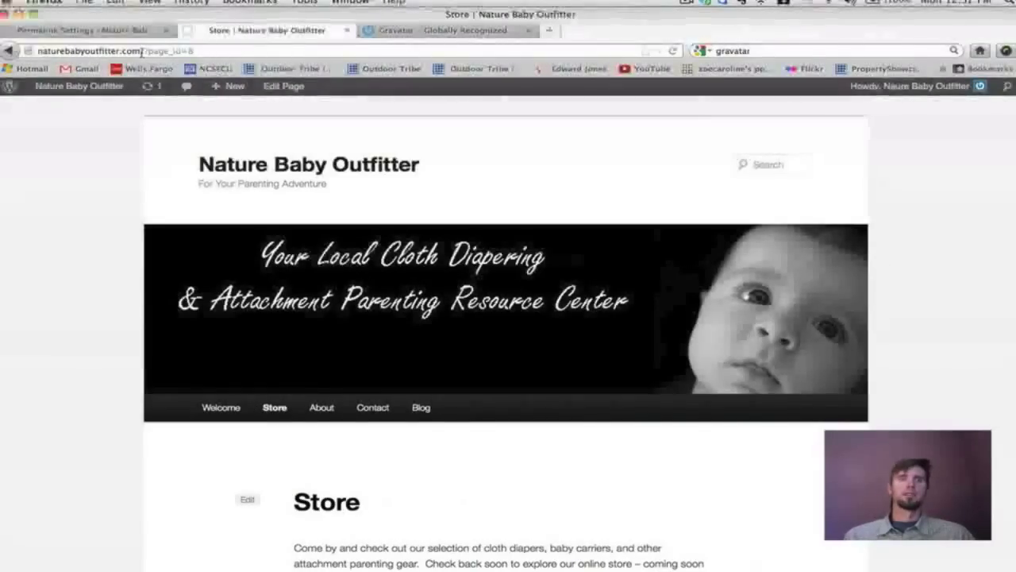
drag(144, 51, 194, 51)
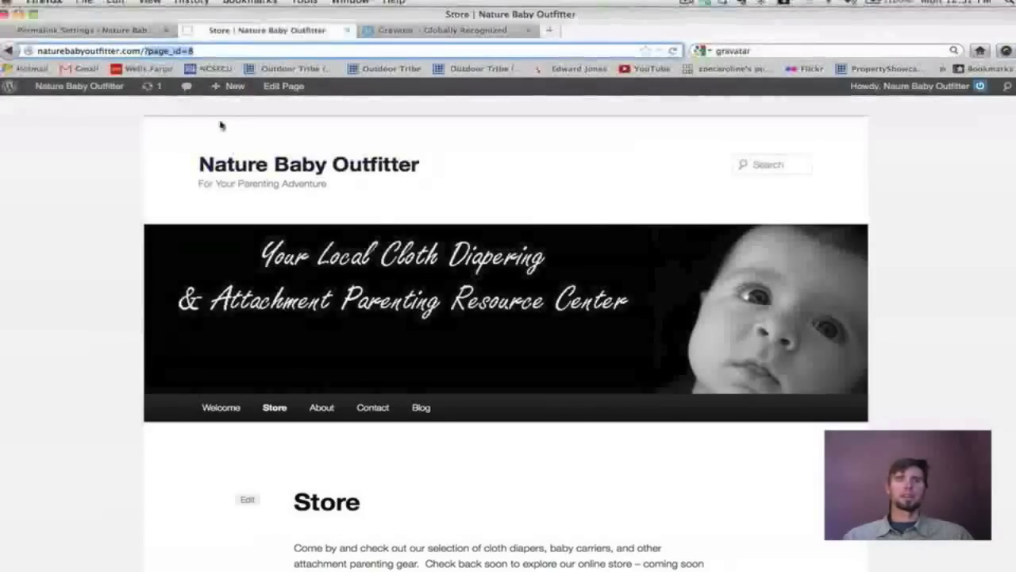
key(ctrl+shift+Tab)
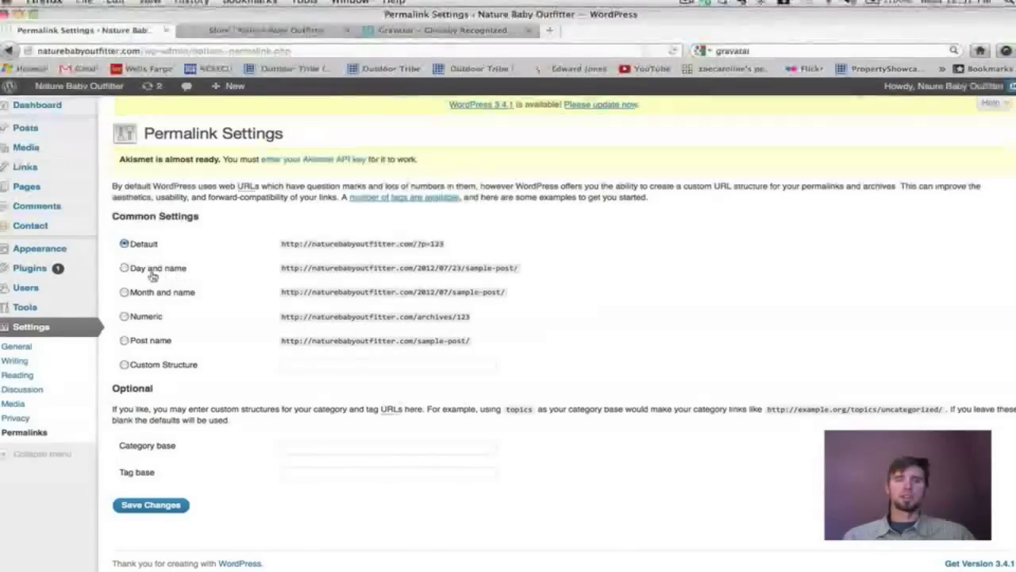
click(125, 269)
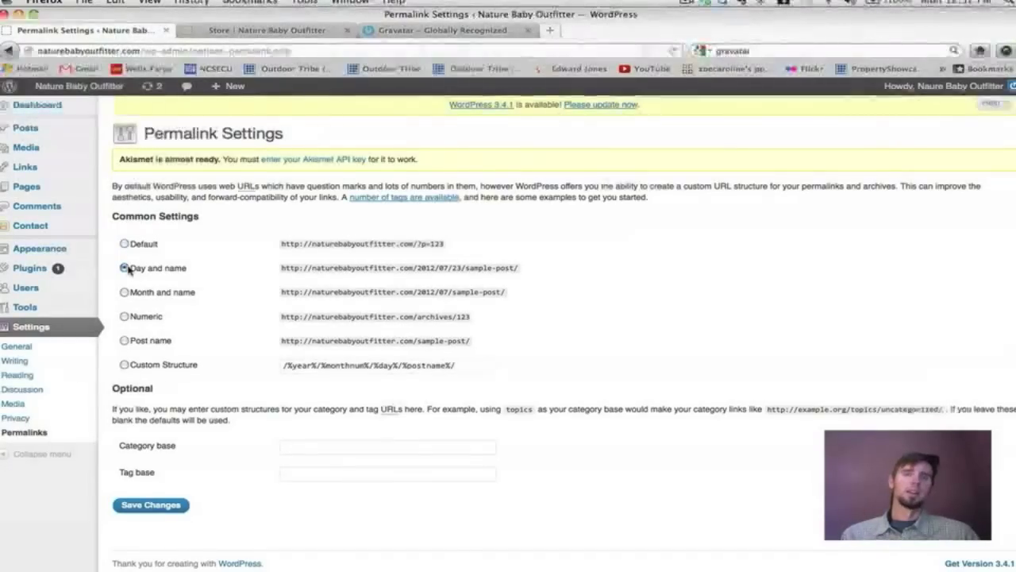
drag(469, 268, 267, 259)
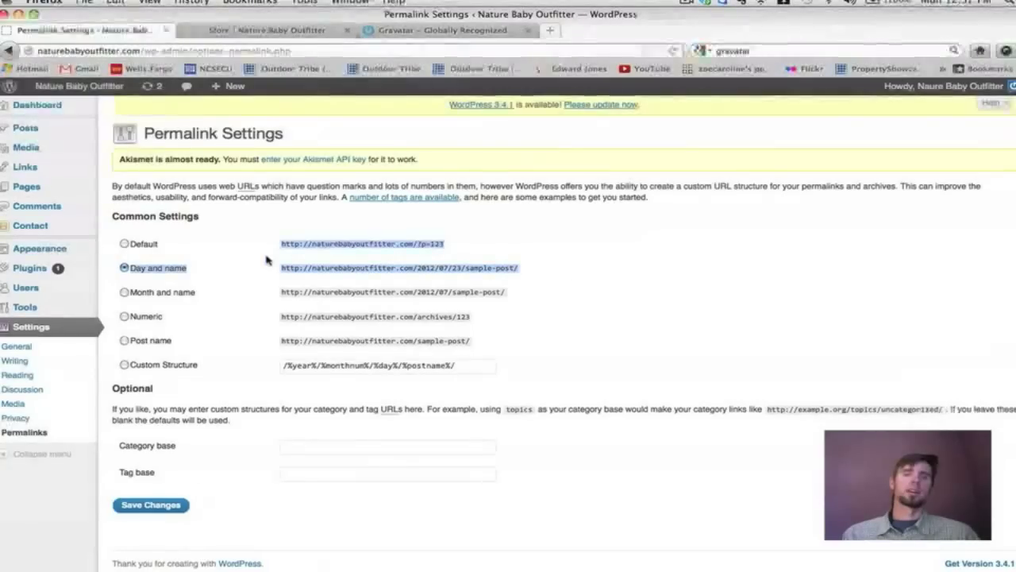
click(123, 340)
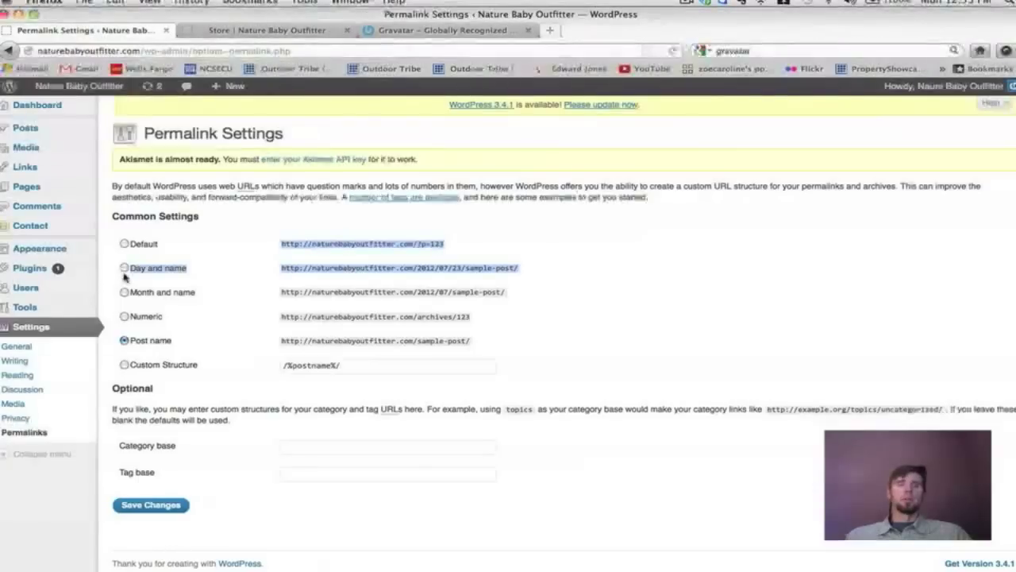
click(129, 324)
click(125, 316)
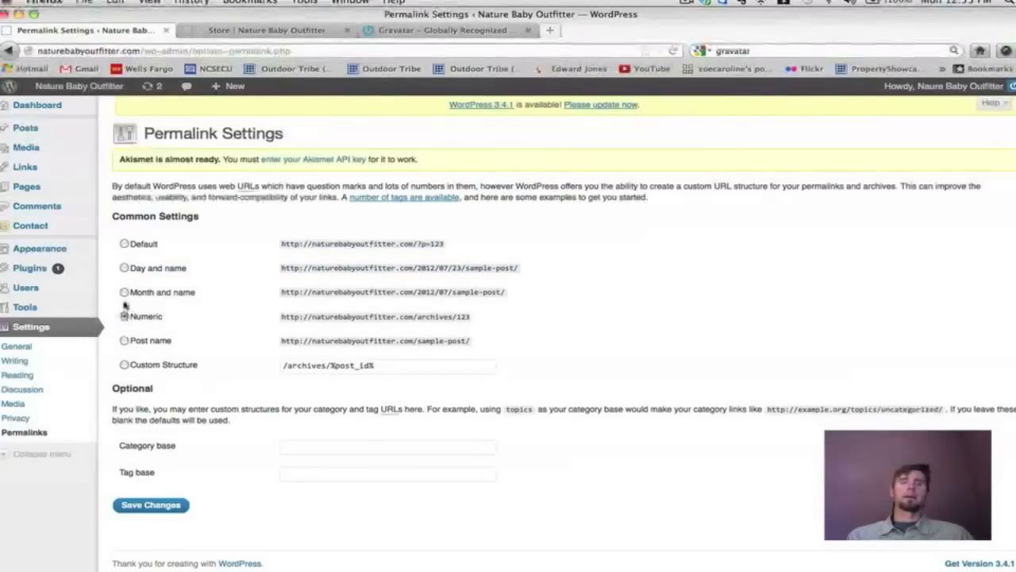
click(125, 340)
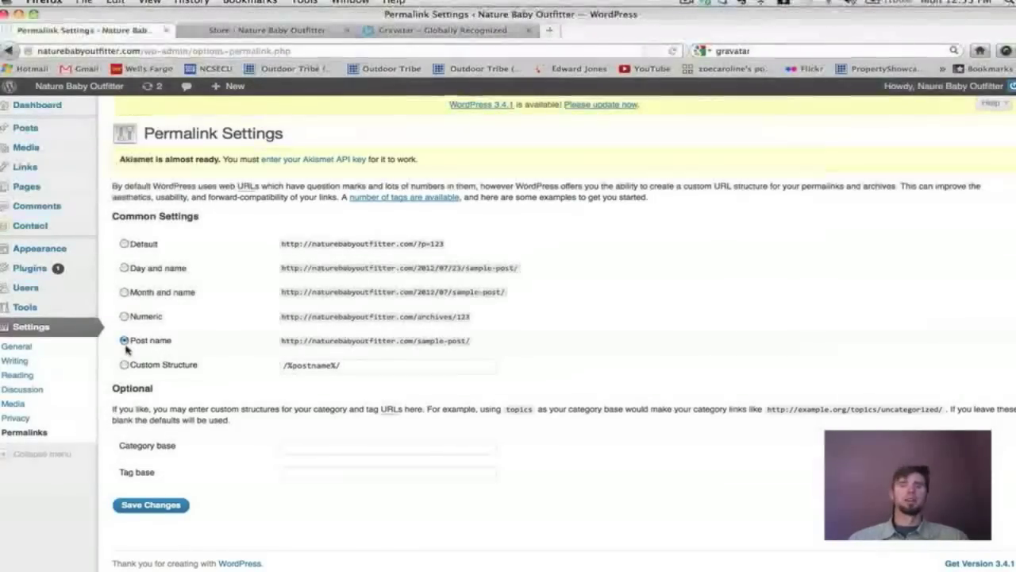
click(124, 245)
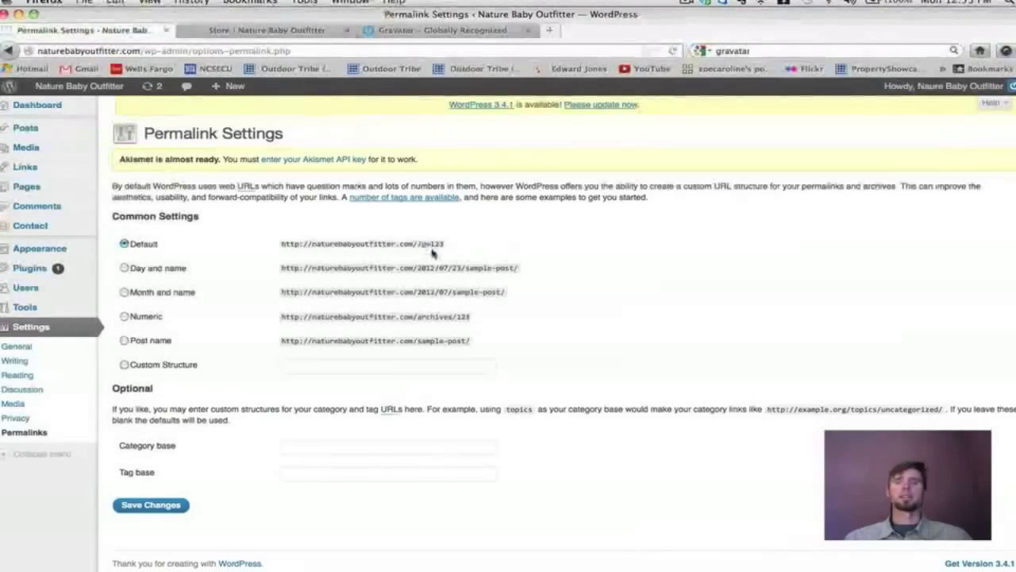
drag(443, 243, 419, 243)
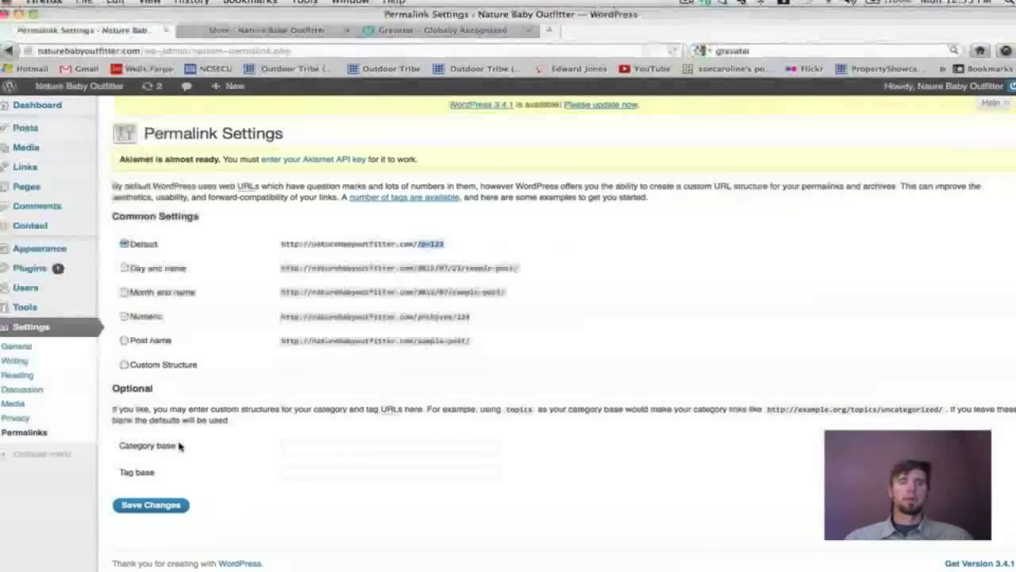
mouse_move(24, 128)
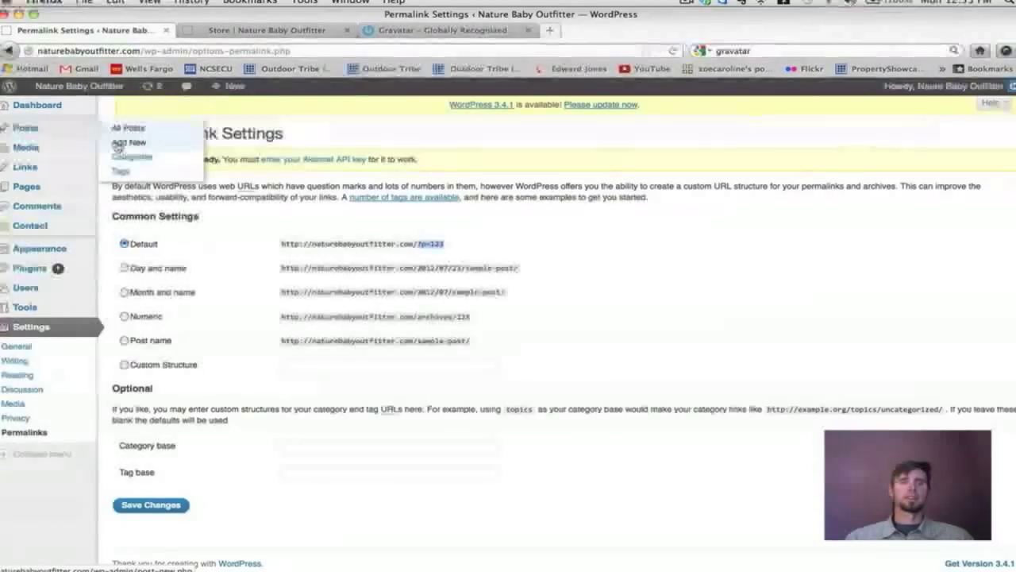
click(119, 143)
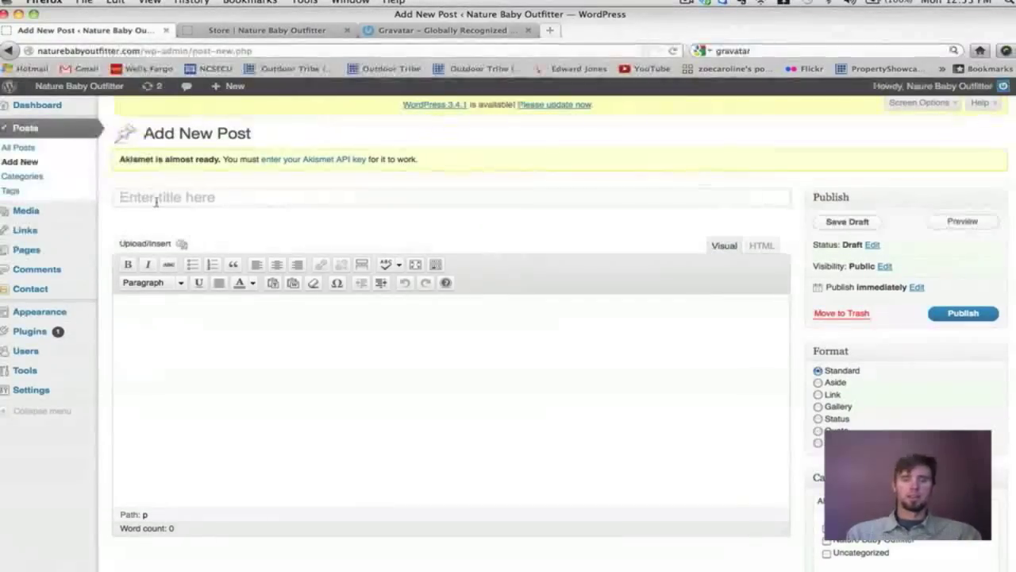
Title a new post 'testing the permalinks' and type 'this is' in its body.
click(156, 199)
text(te)
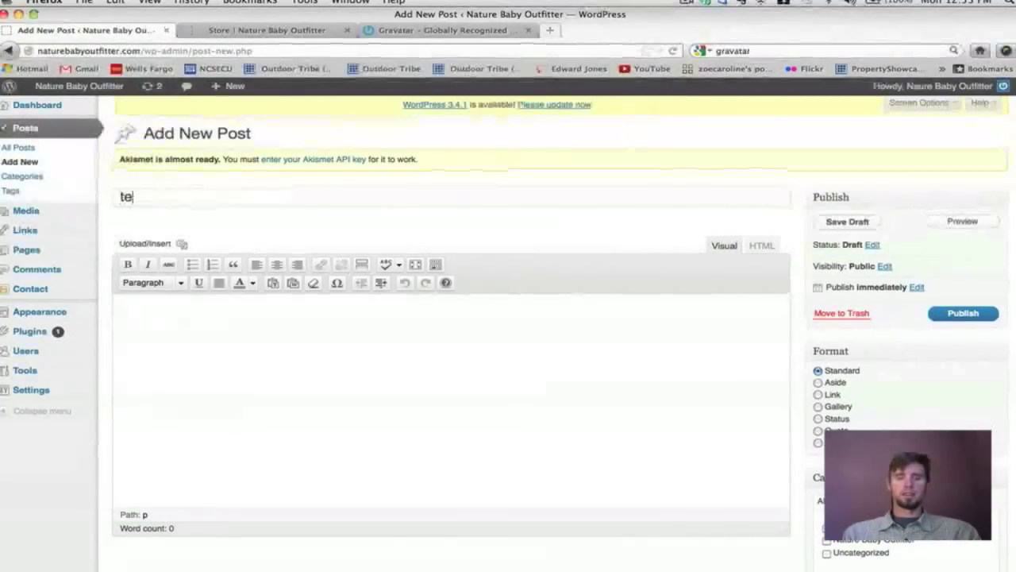
text(sting)
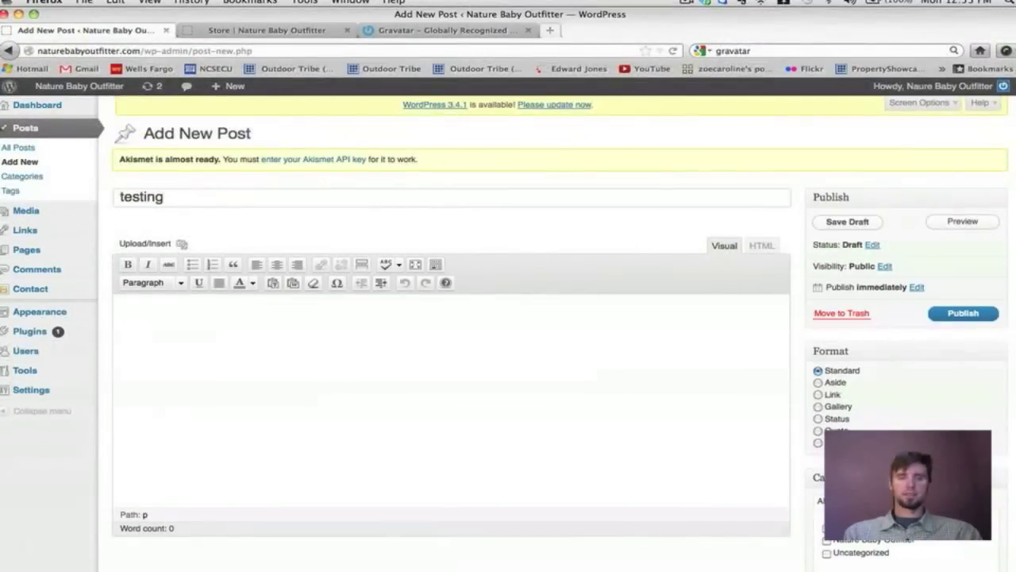
text( the permalinks)
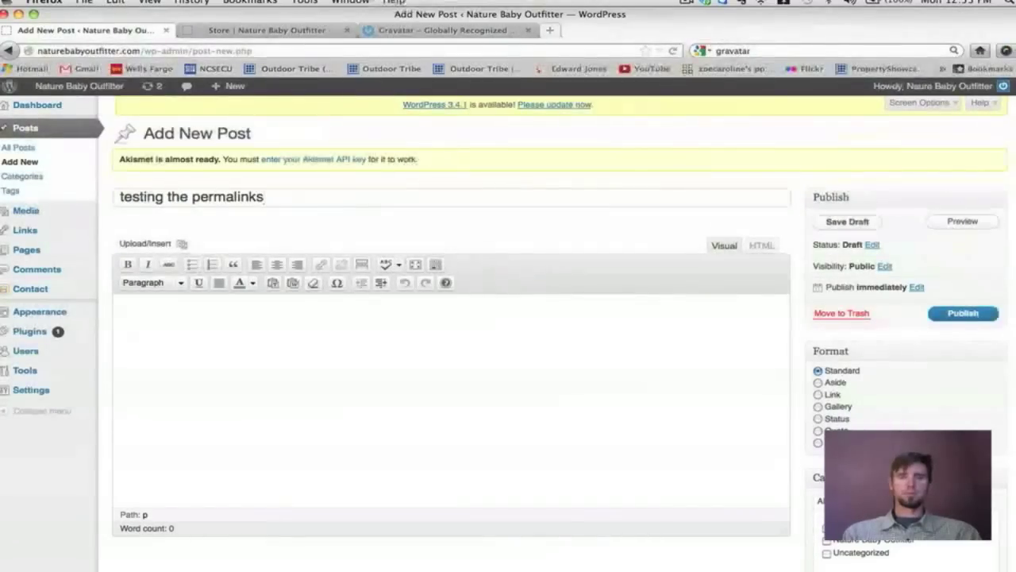
click(154, 347)
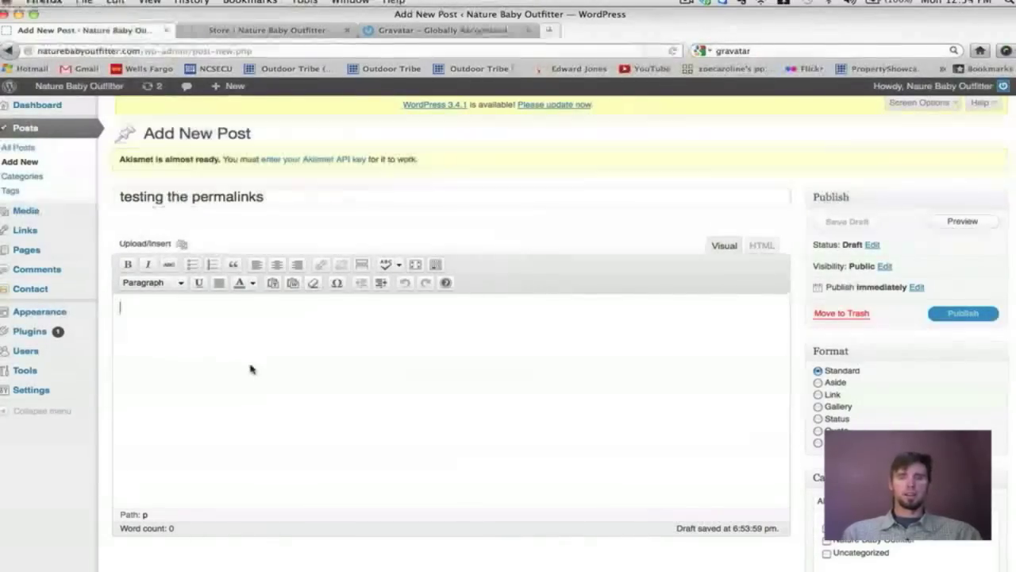
text(th)
text(is is)
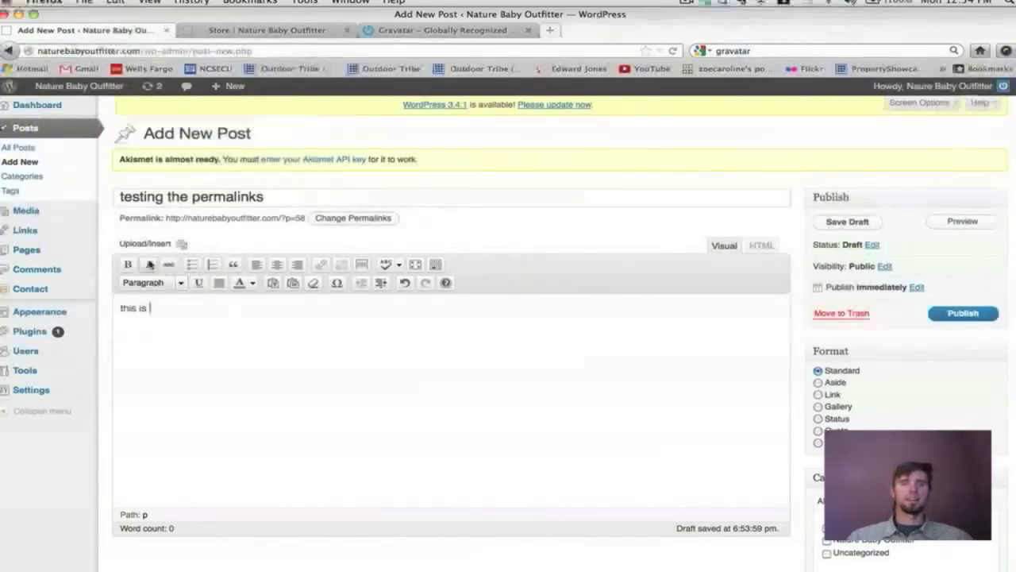
Check the draft's permalink settings and select its ?p=58 permalink address.
click(329, 220)
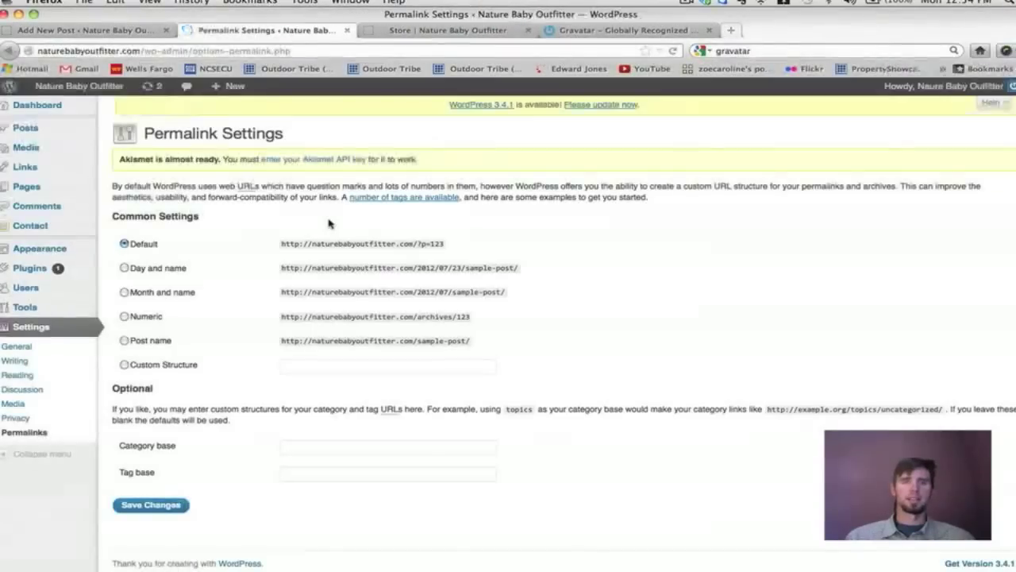
click(344, 29)
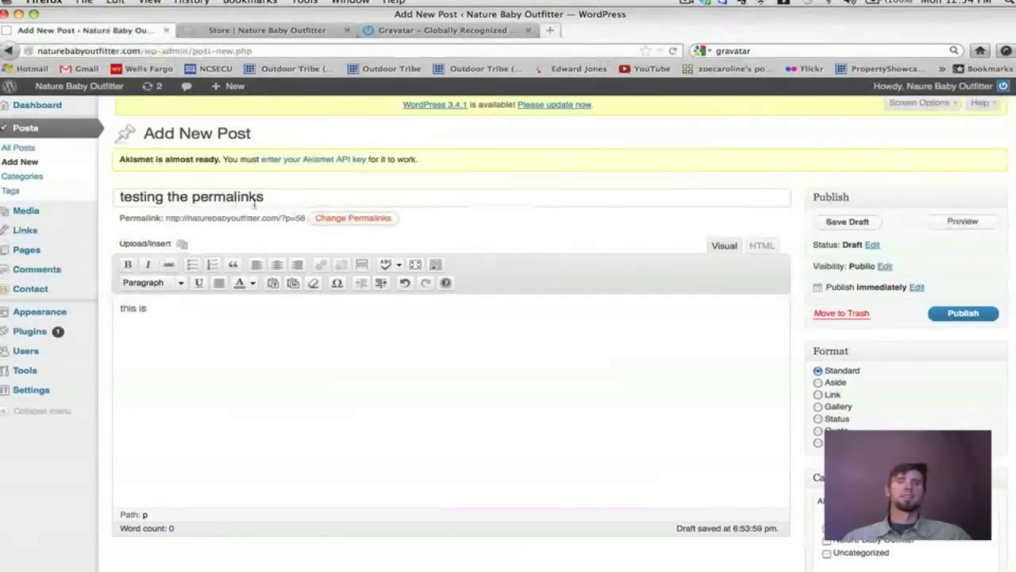
click(322, 221)
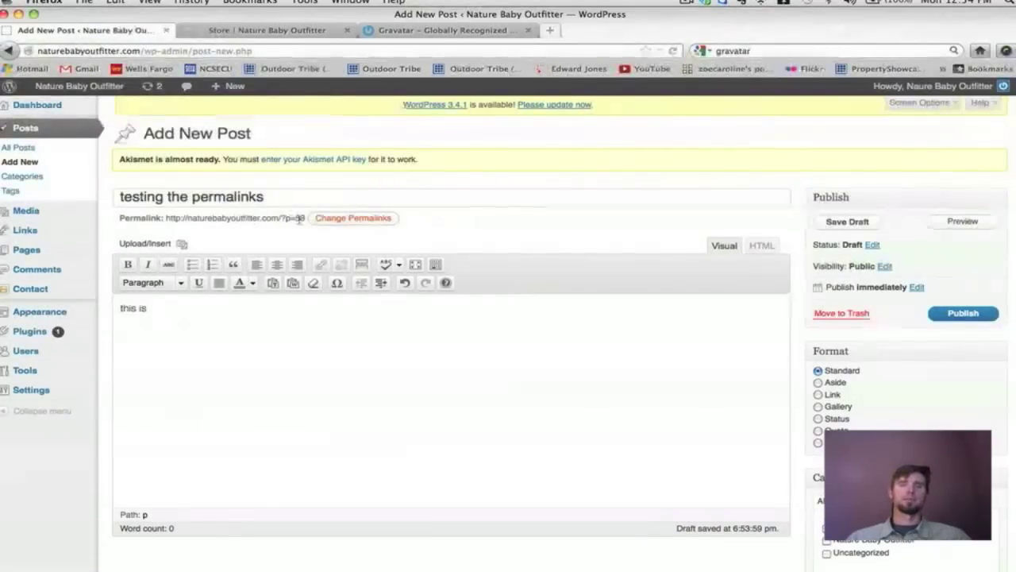
drag(165, 218, 307, 218)
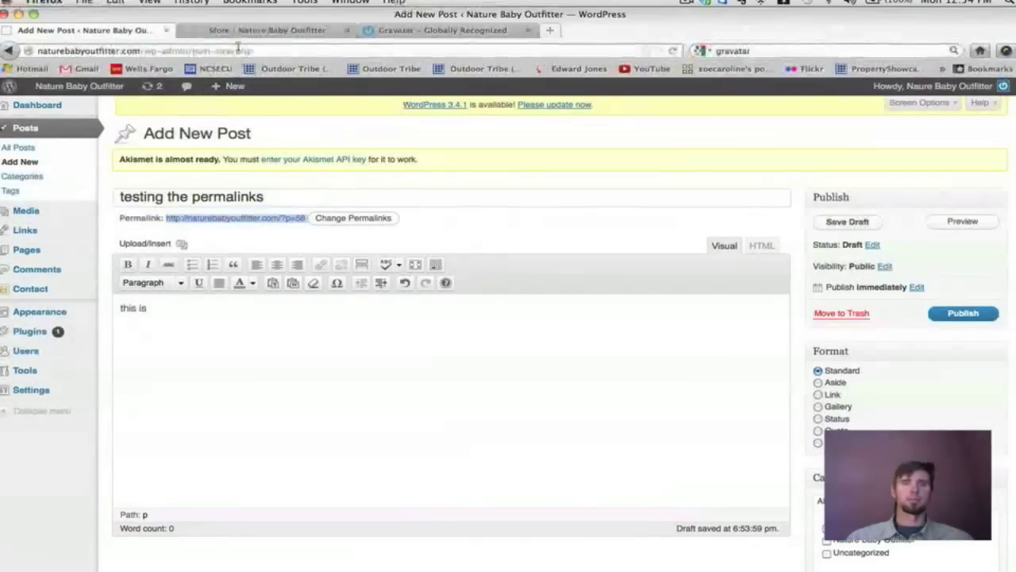
click(211, 33)
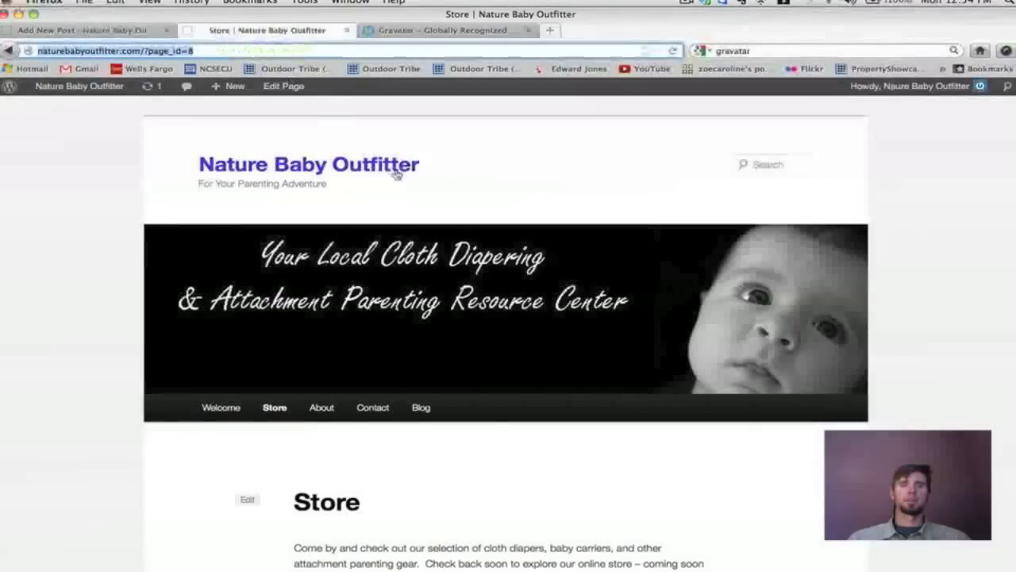
Compare the live Store page URL's domain with the draft's ?p=58 permalink.
scroll(266, 204, down, 5)
scroll(265, 204, up, 5)
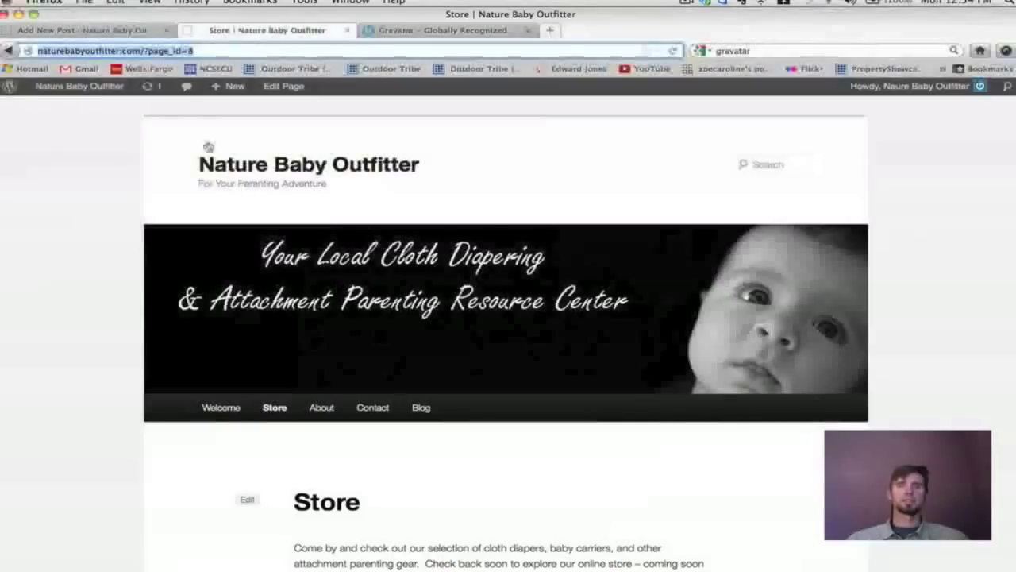
click(215, 50)
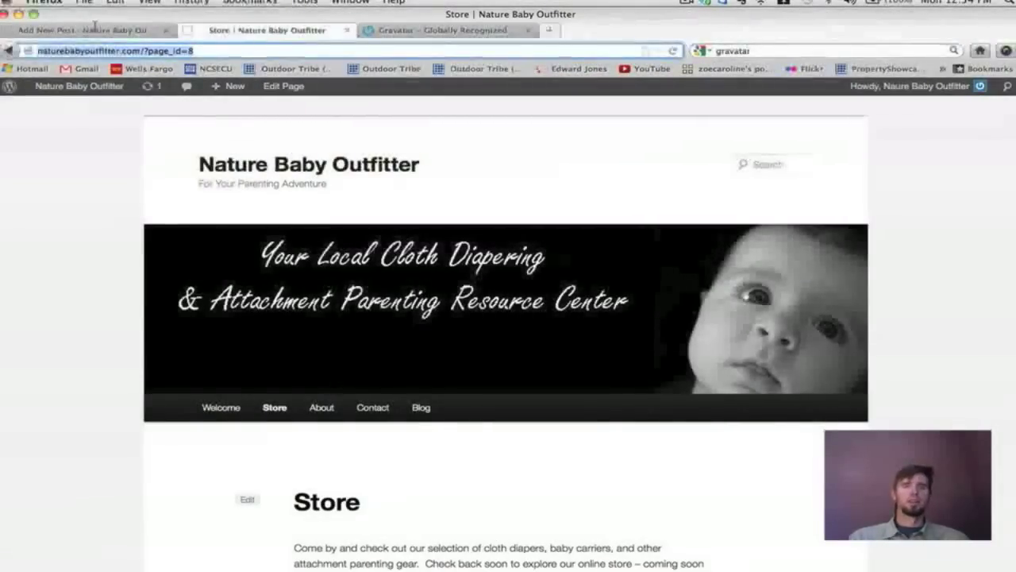
click(95, 28)
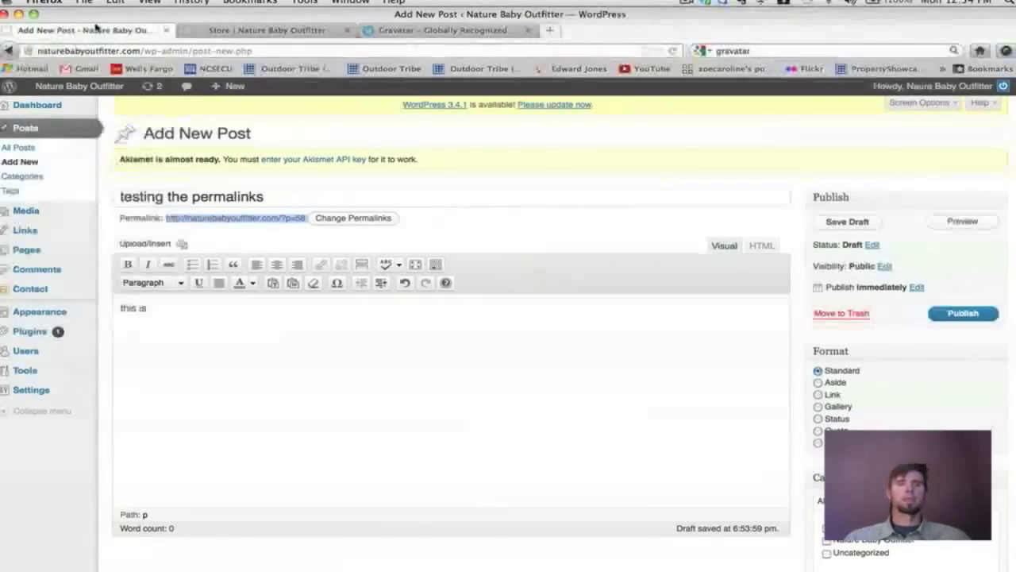
click(218, 29)
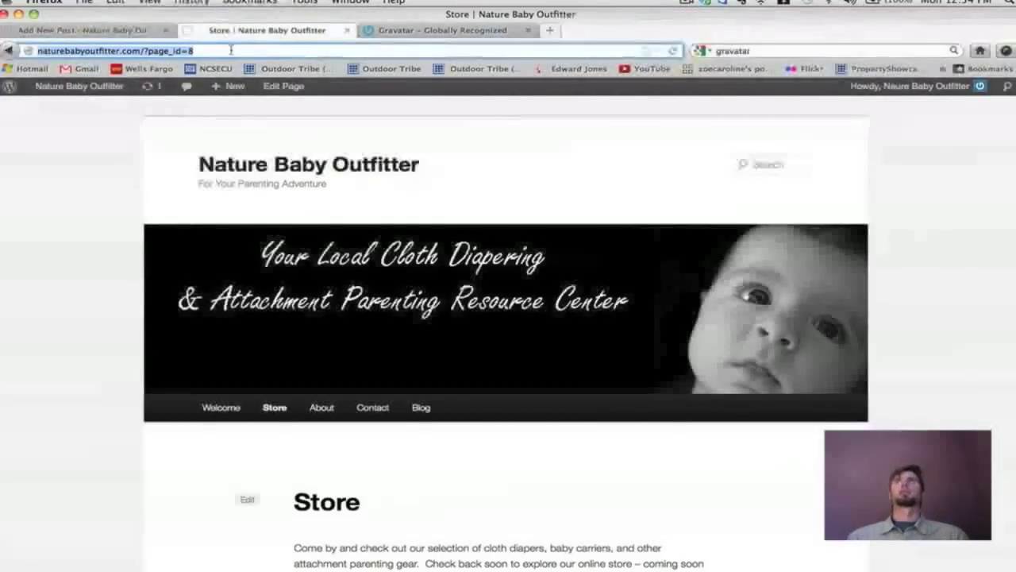
click(230, 50)
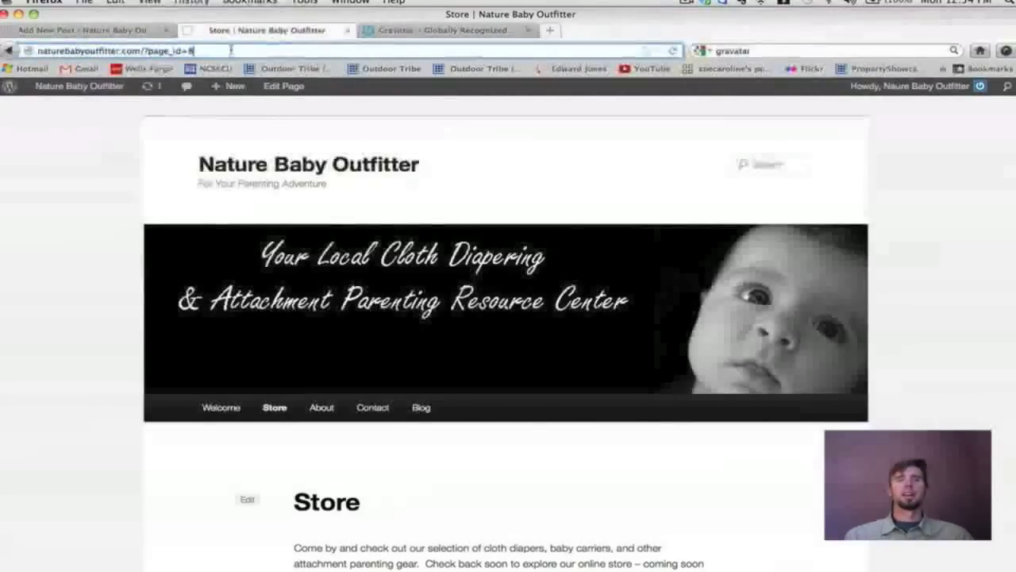
drag(147, 50, 37, 50)
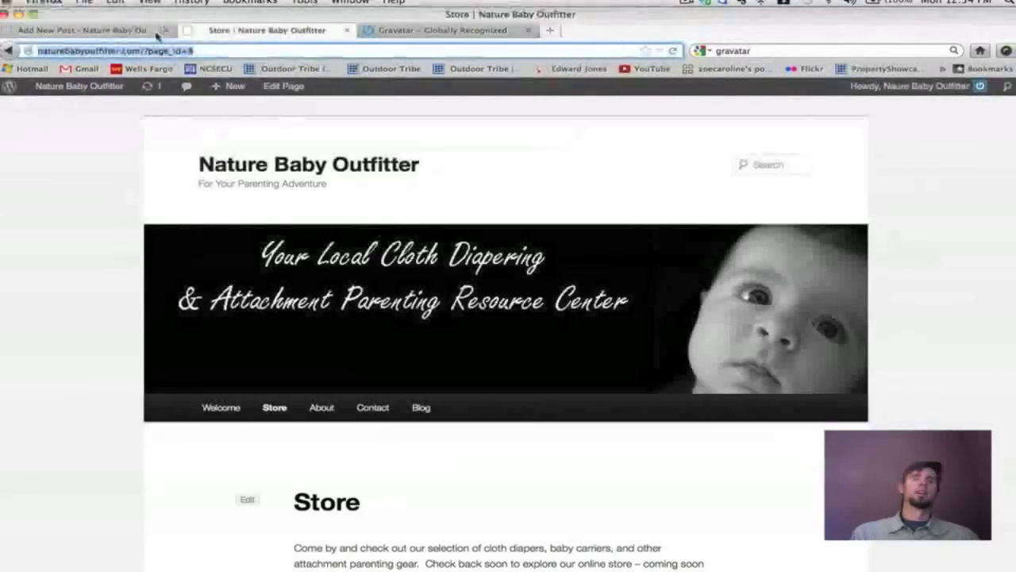
click(147, 32)
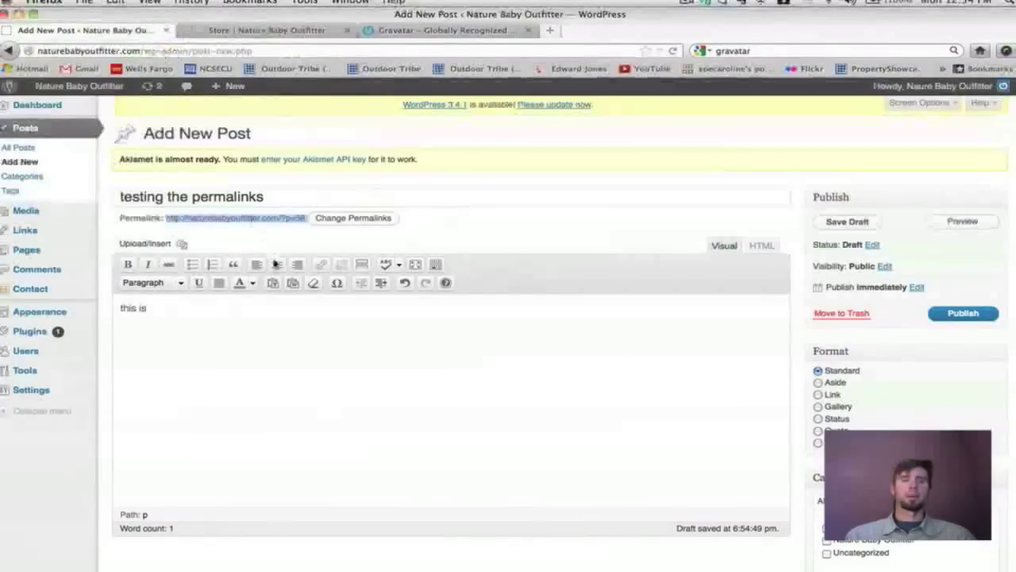
click(486, 70)
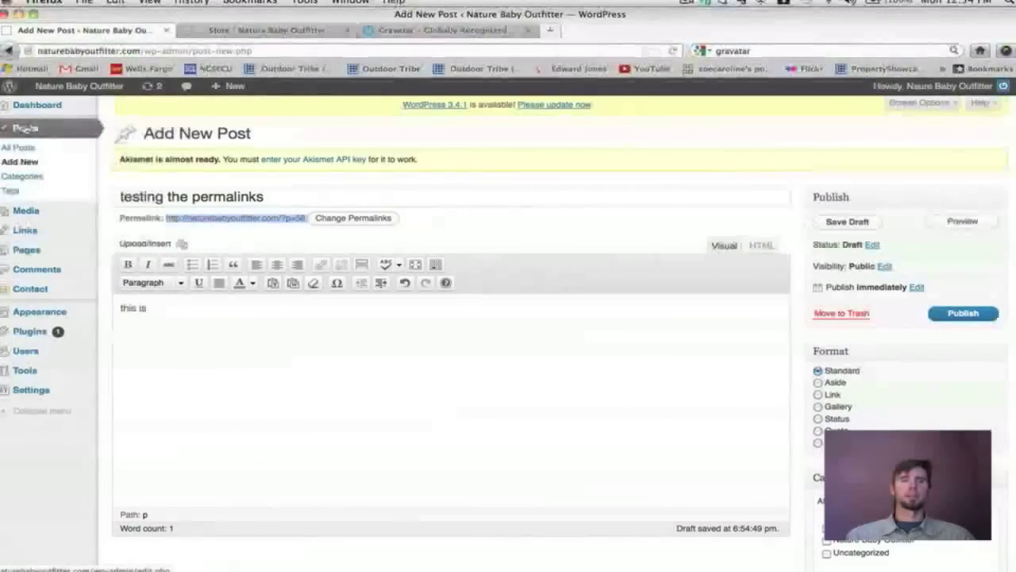
Discard the unsaved post, collapse the admin menu to icons, and start the blank new page body.
click(636, 85)
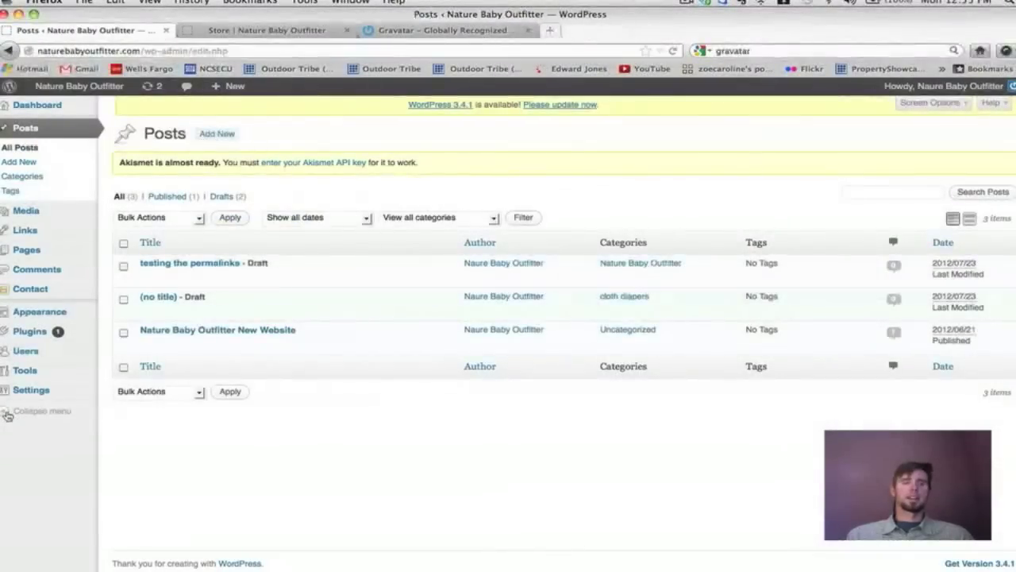
click(4, 412)
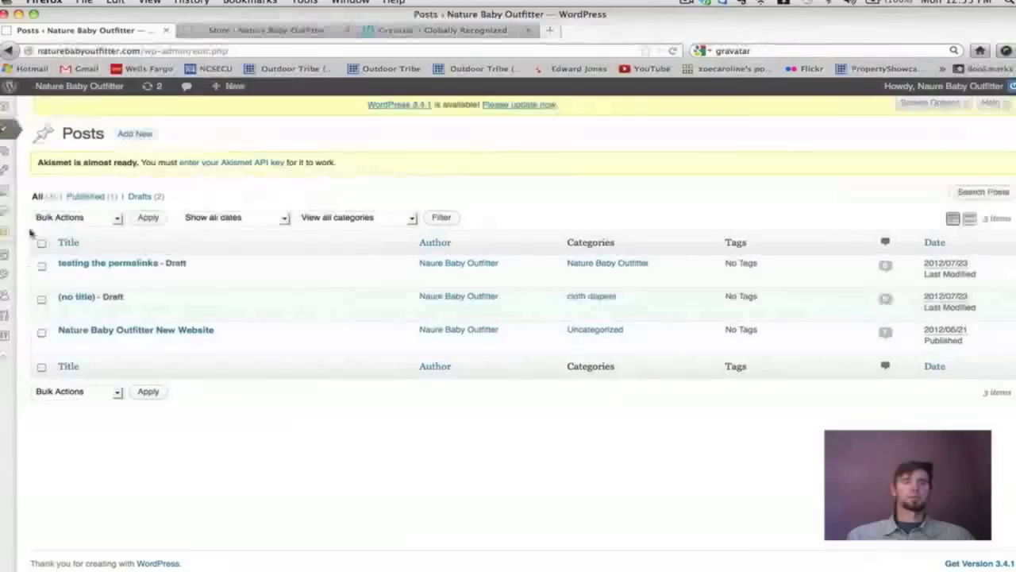
mouse_move(8, 135)
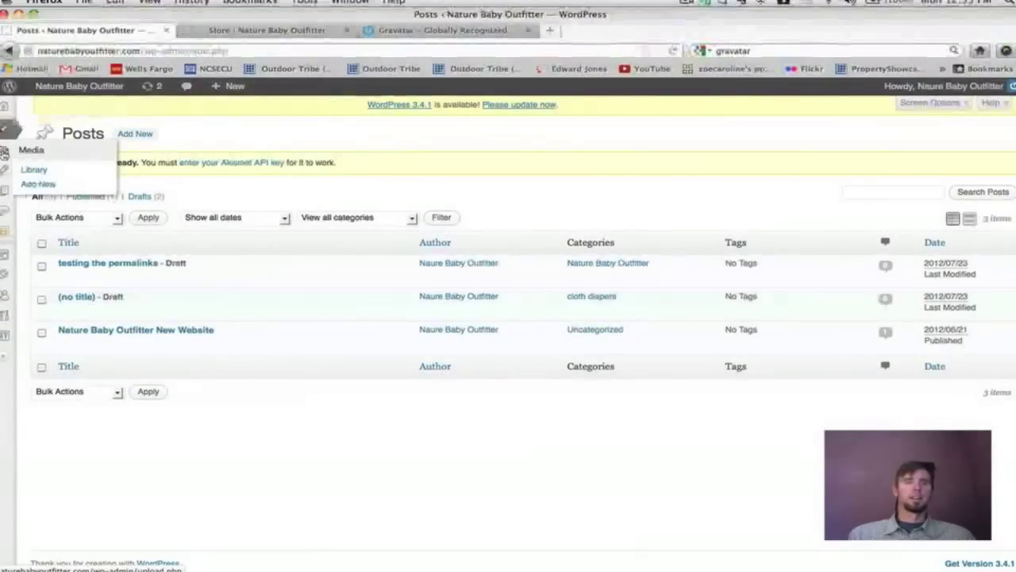
mouse_move(5, 171)
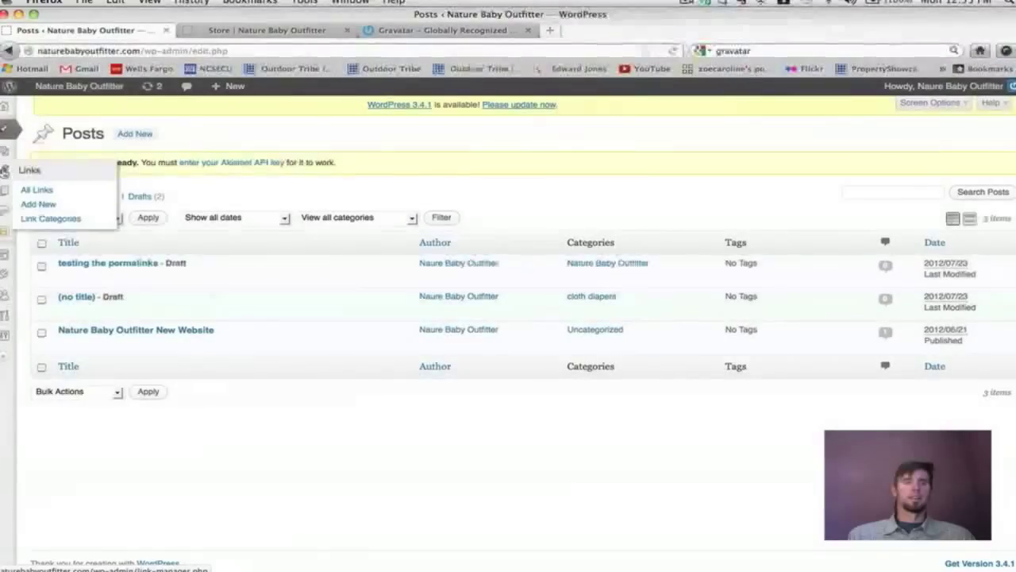
mouse_move(5, 190)
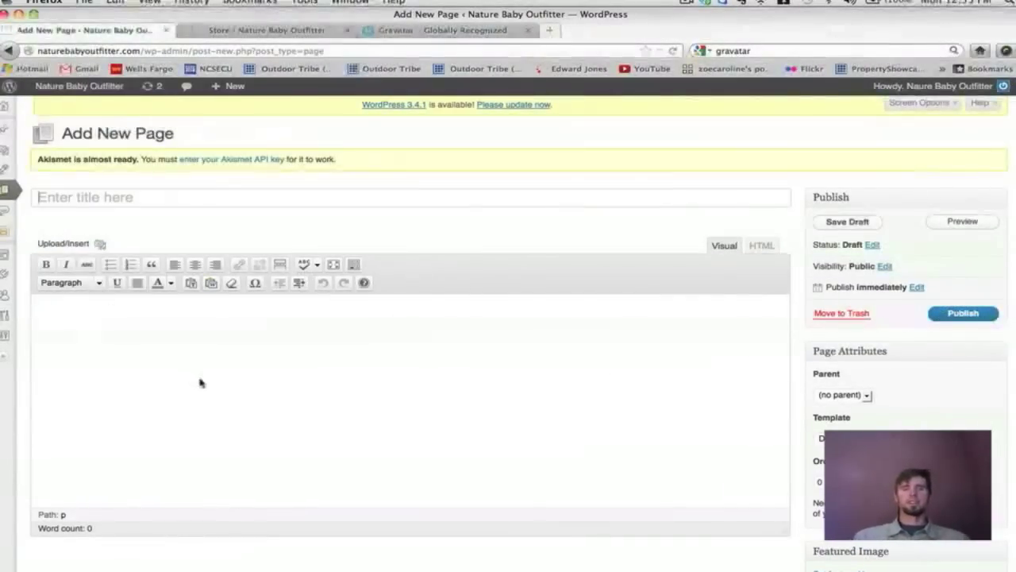
click(200, 383)
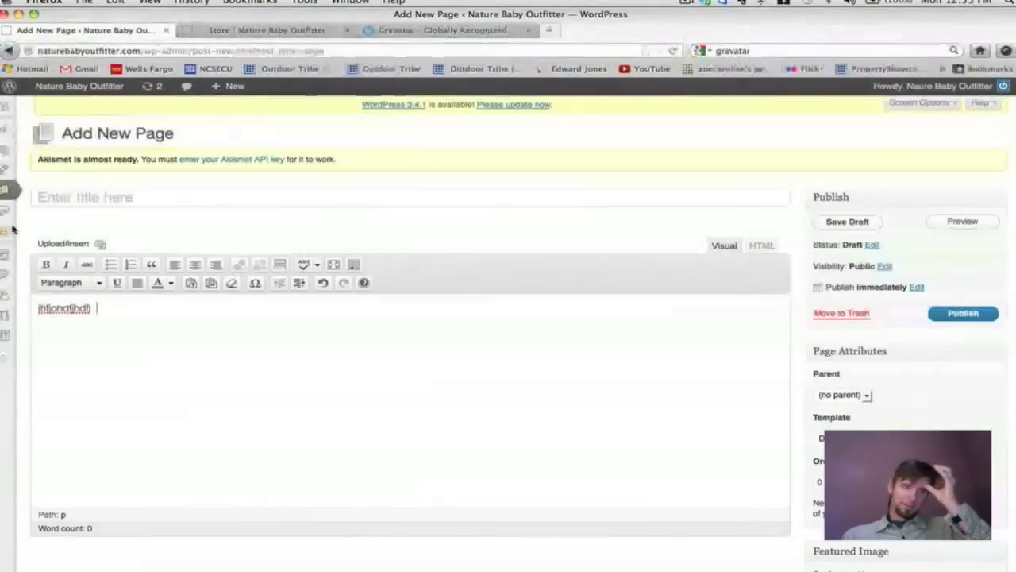
Expand and refold the admin menu, then select all the test text in the page body.
click(6, 358)
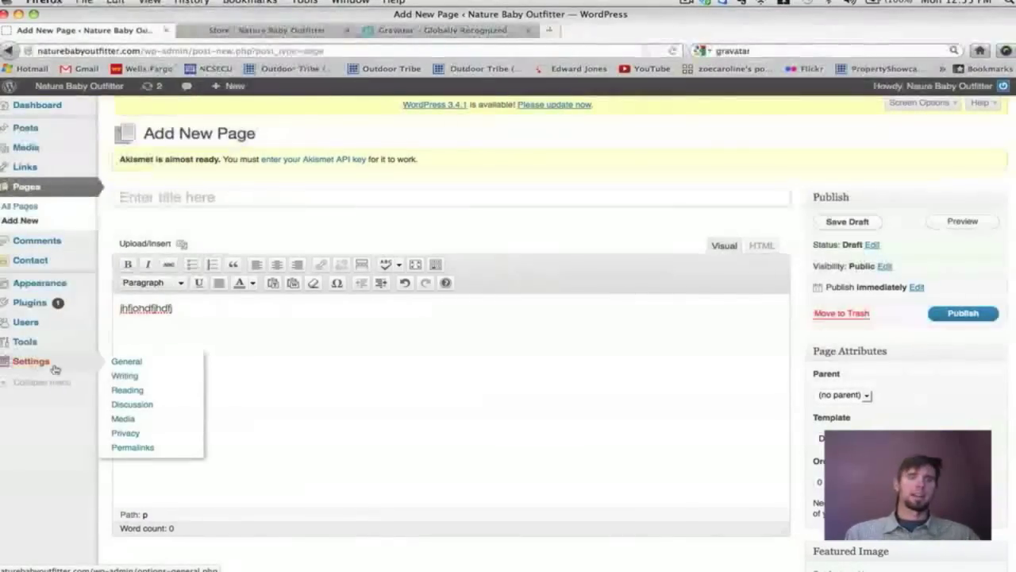
click(3, 385)
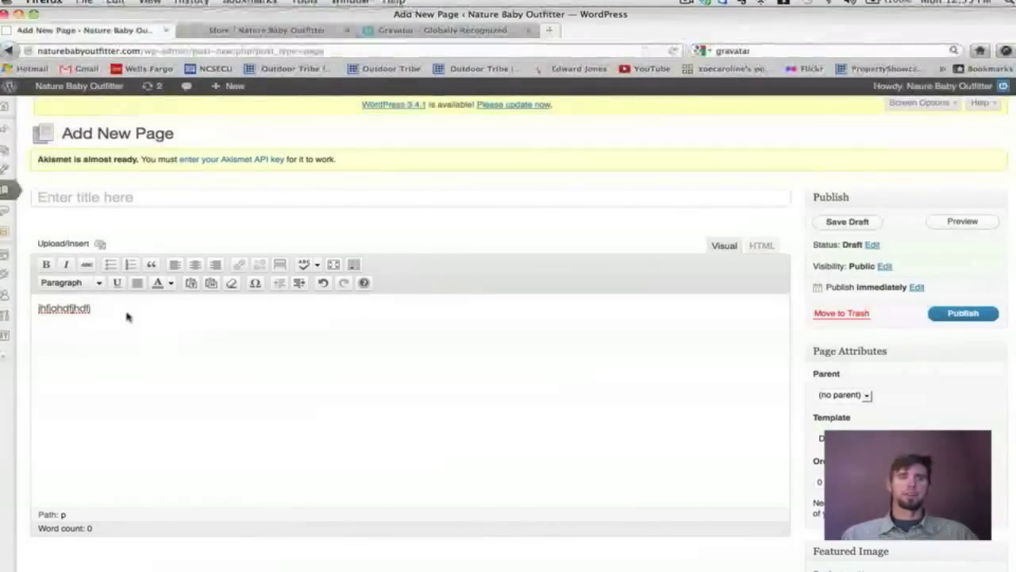
key(super+a)
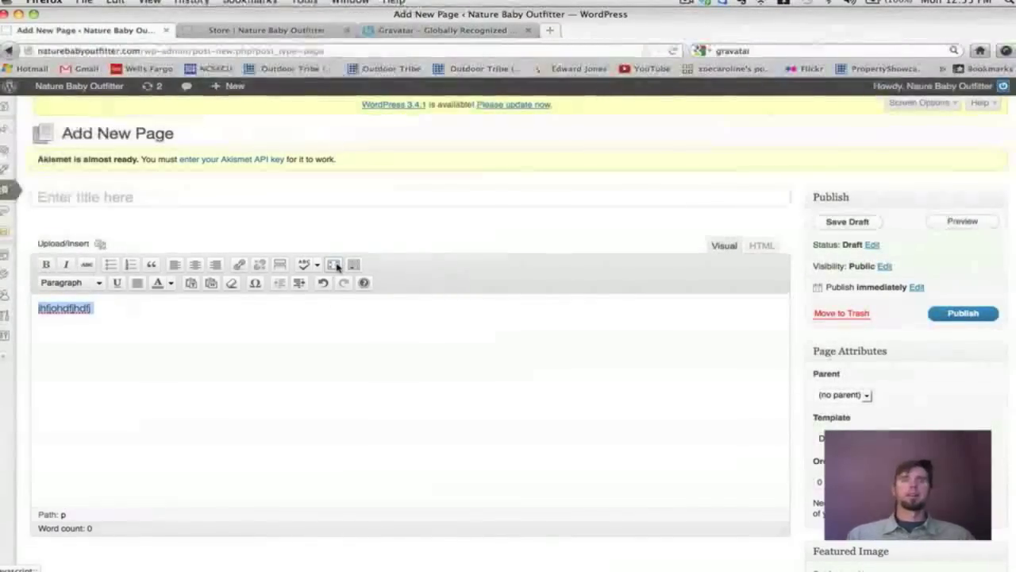
key(super+r)
Try distraction-free fullscreen writing, exit it, and toggle the admin menu again.
click(335, 265)
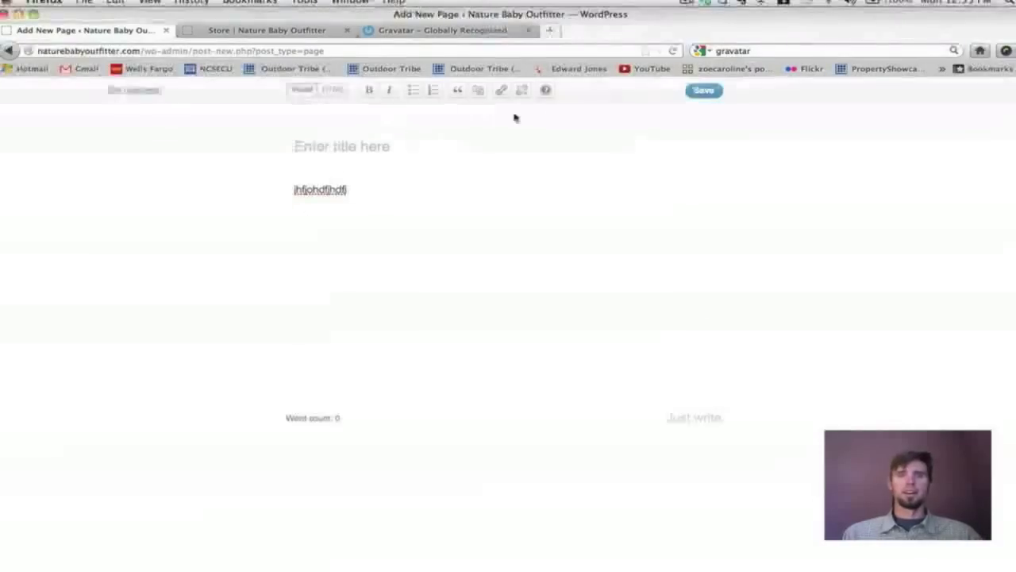
click(151, 92)
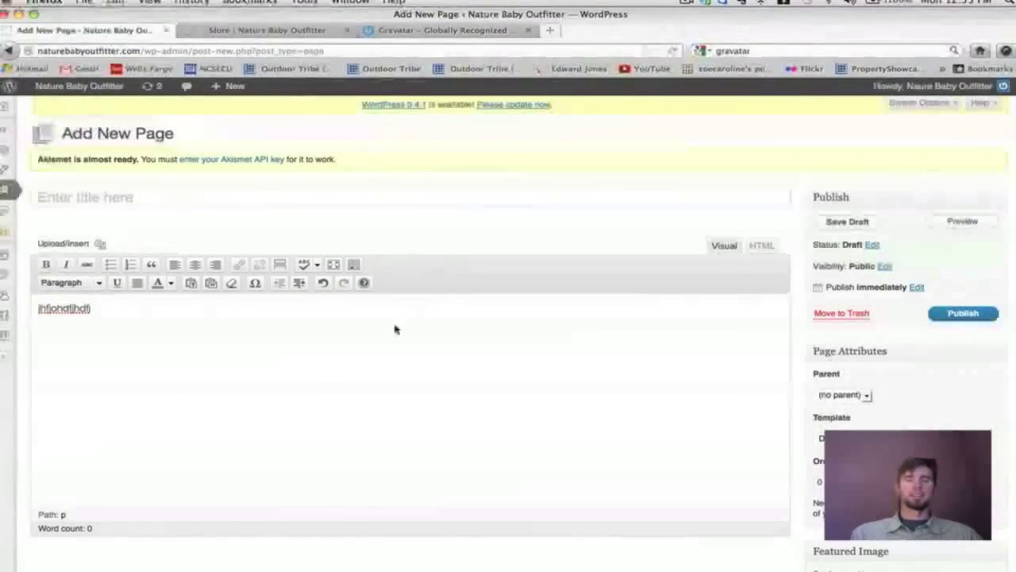
click(6, 354)
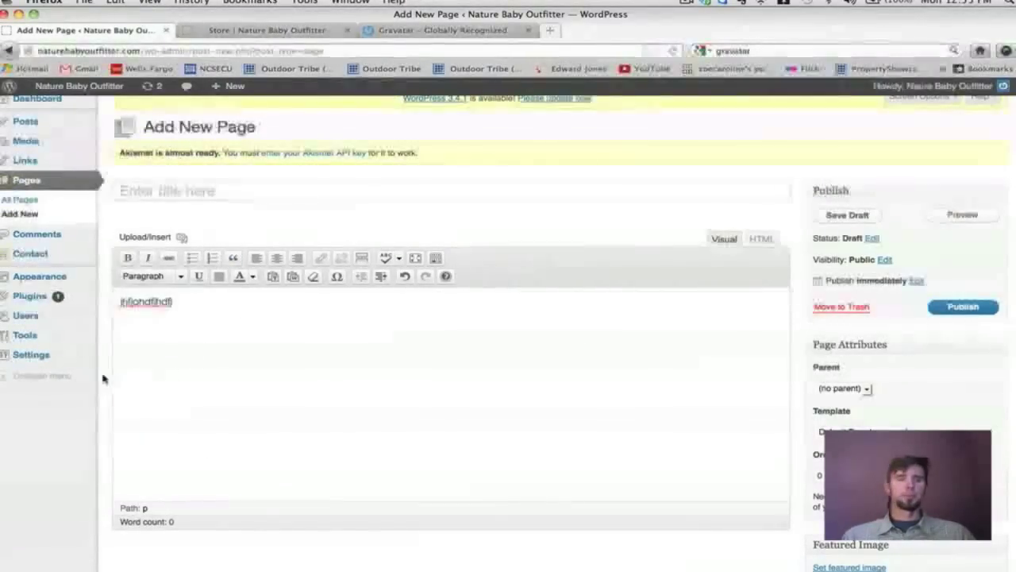
click(7, 384)
Close the Gravatar tab and open the site's Welcome page.
click(440, 30)
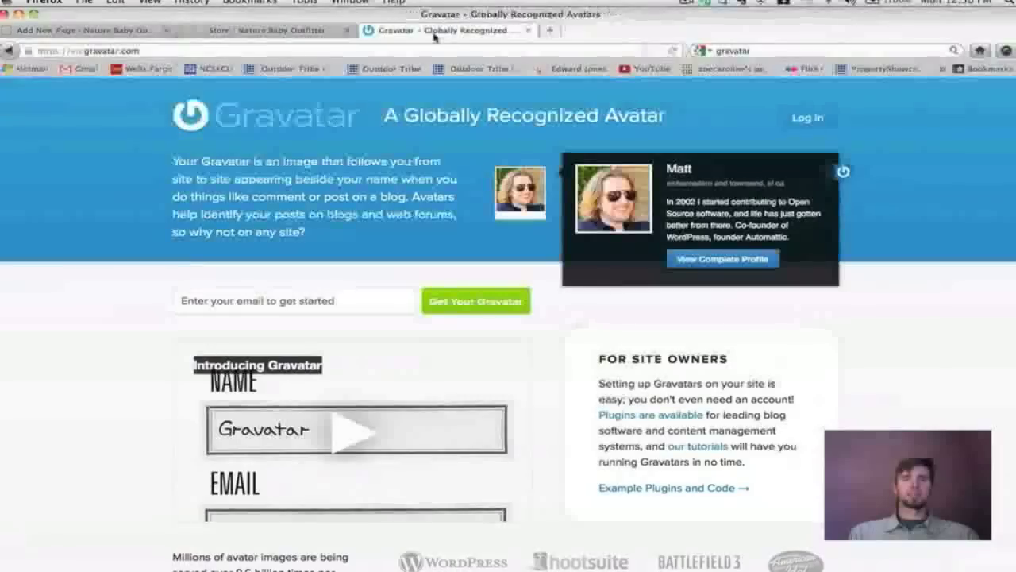
click(528, 30)
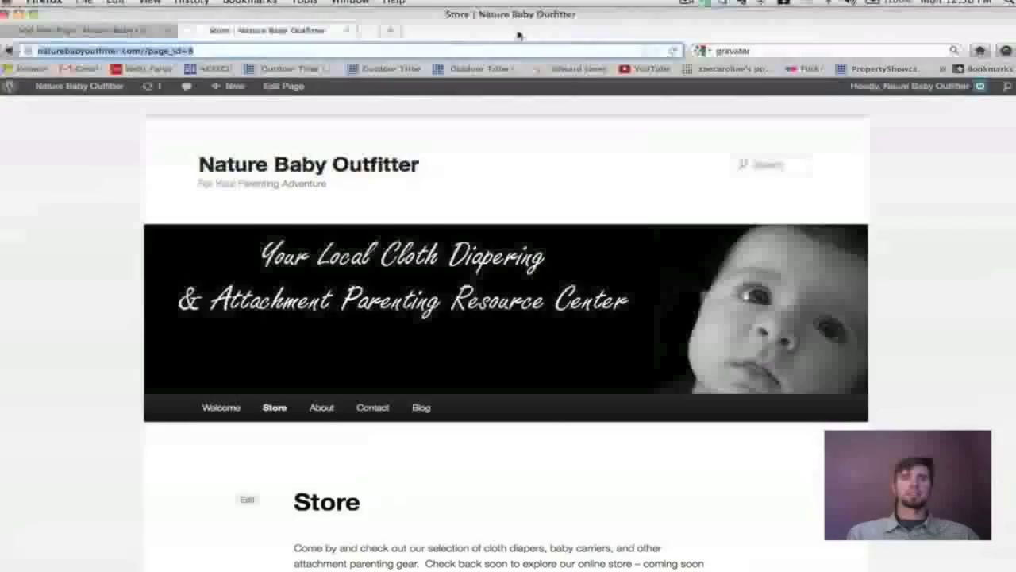
click(221, 402)
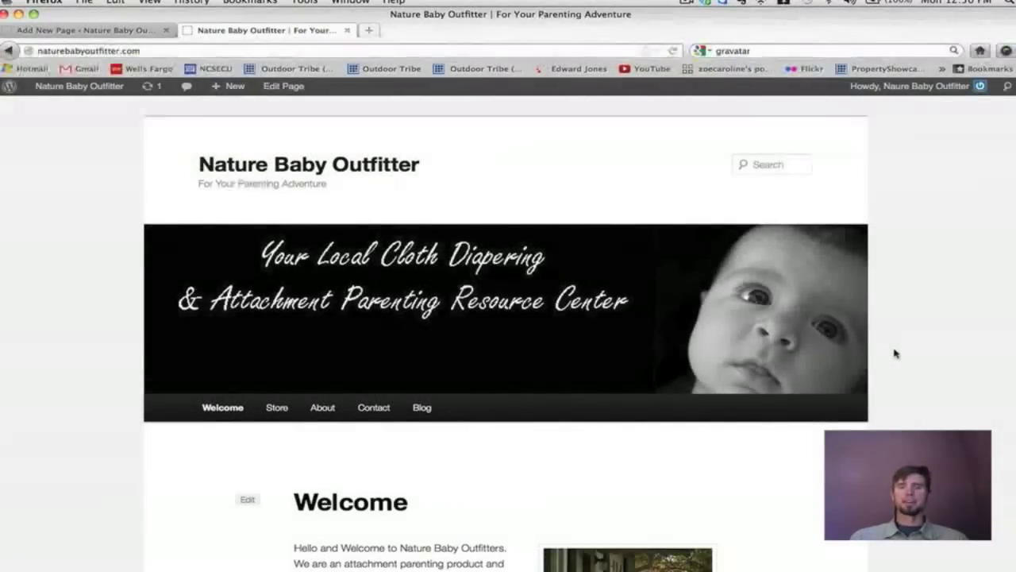
Scroll through the Welcome page's header, intro text, photo and cloth diaper review video.
scroll(895, 354, down, 5)
scroll(895, 353, down, 5)
scroll(895, 353, up, 8)
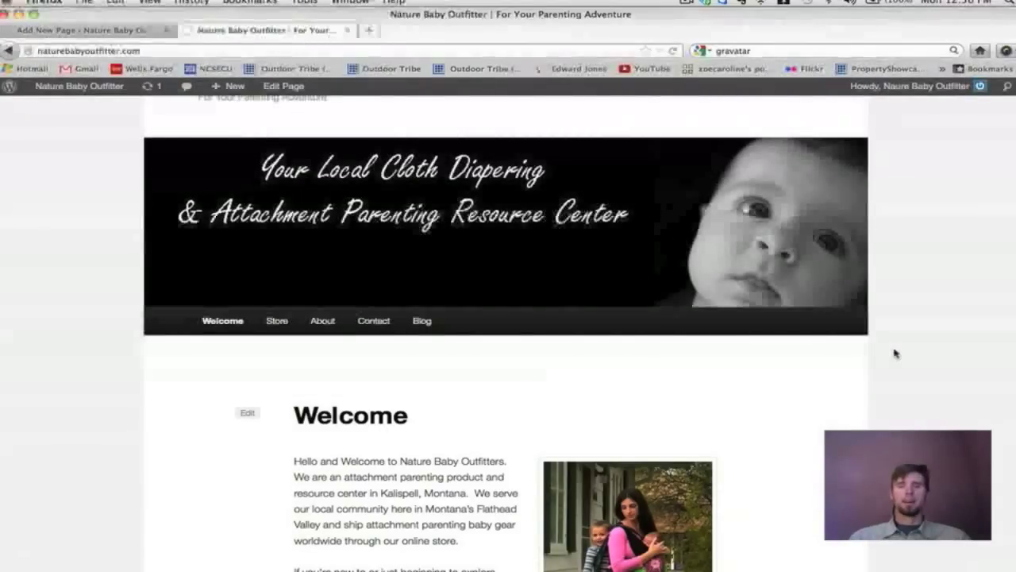
scroll(894, 353, down, 10)
scroll(895, 353, up, 5)
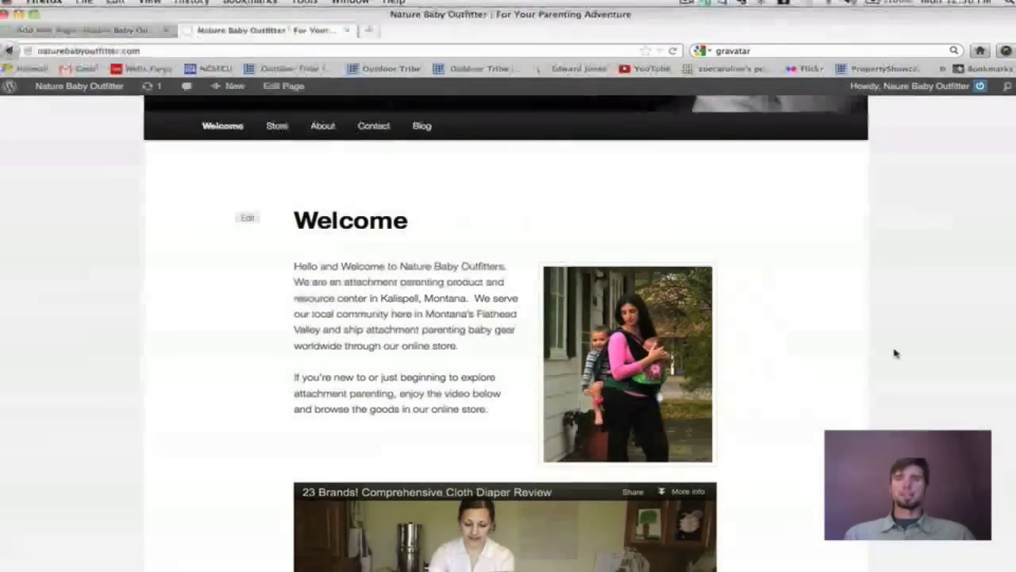
scroll(895, 353, up, 1)
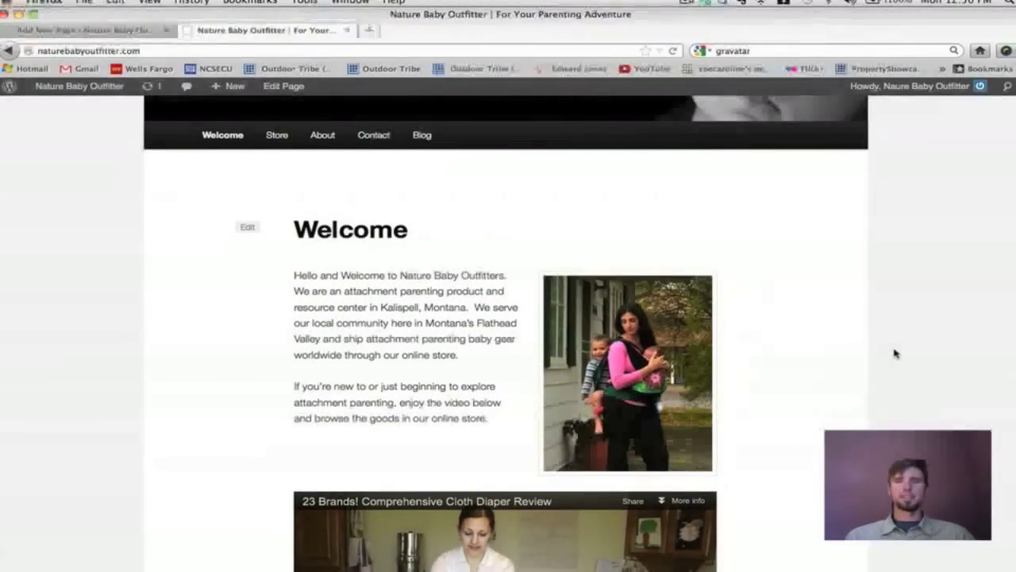
scroll(894, 353, down, 5)
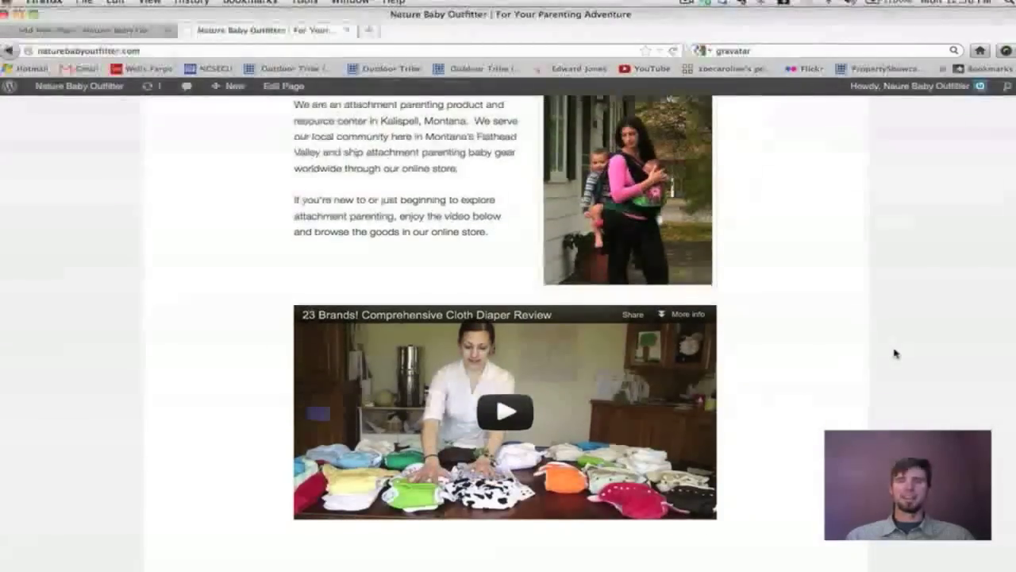
scroll(895, 354, up, 6)
scroll(895, 354, up, 6)
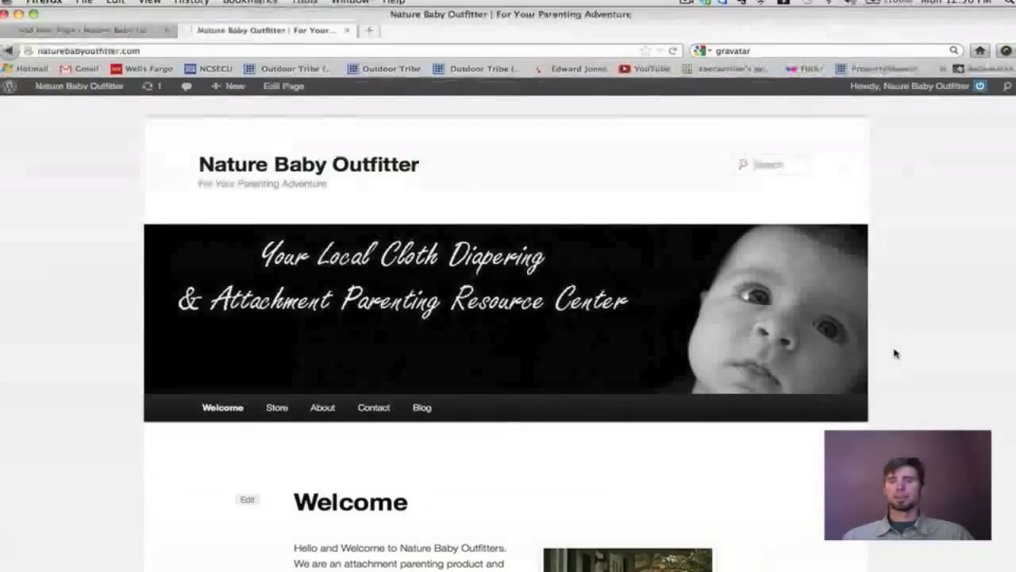
scroll(895, 353, down, 4)
scroll(895, 353, up, 1)
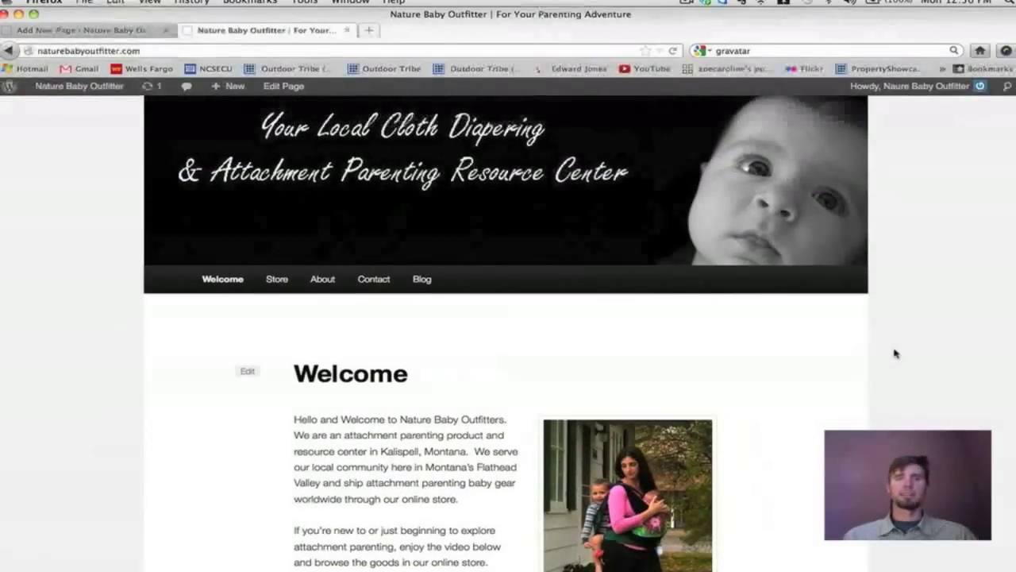